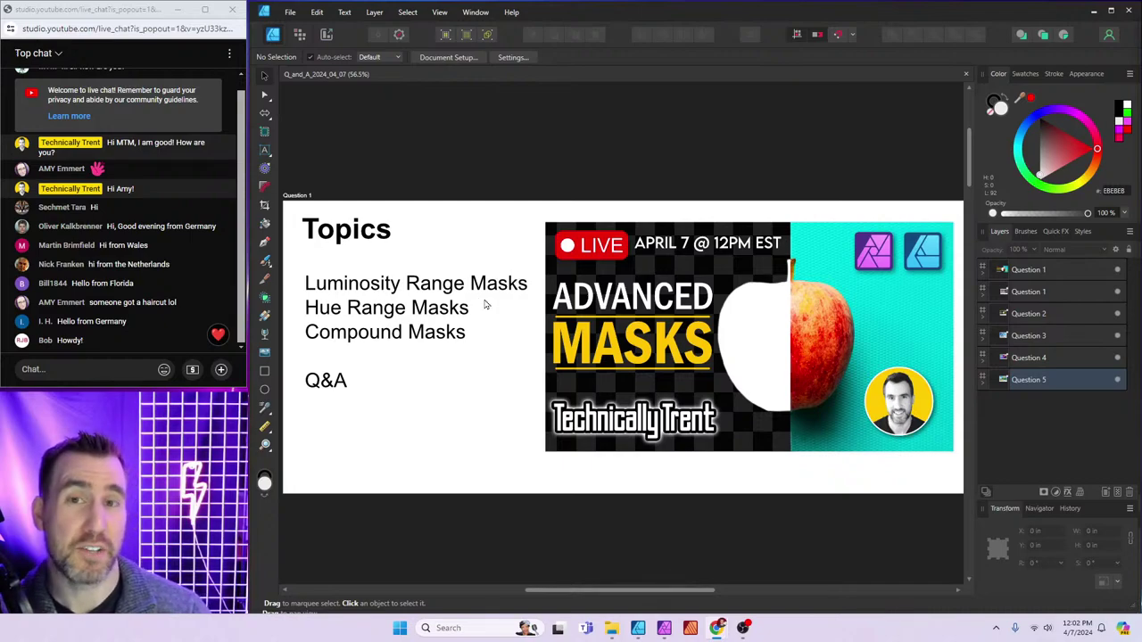
# Bring the Affinity Photo 2 window in front of Affinity Designer from the taskbar
pyautogui.click(664, 630)
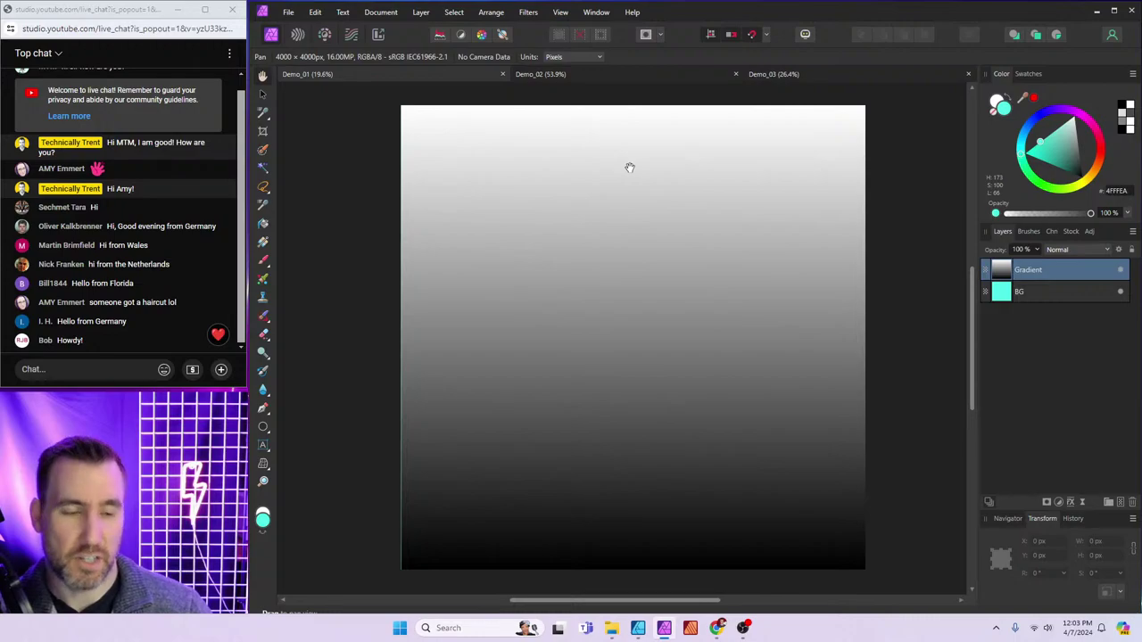
# Add a white mask to the Gradient layer and briefly view the mask isolated
pyautogui.click(1047, 505)
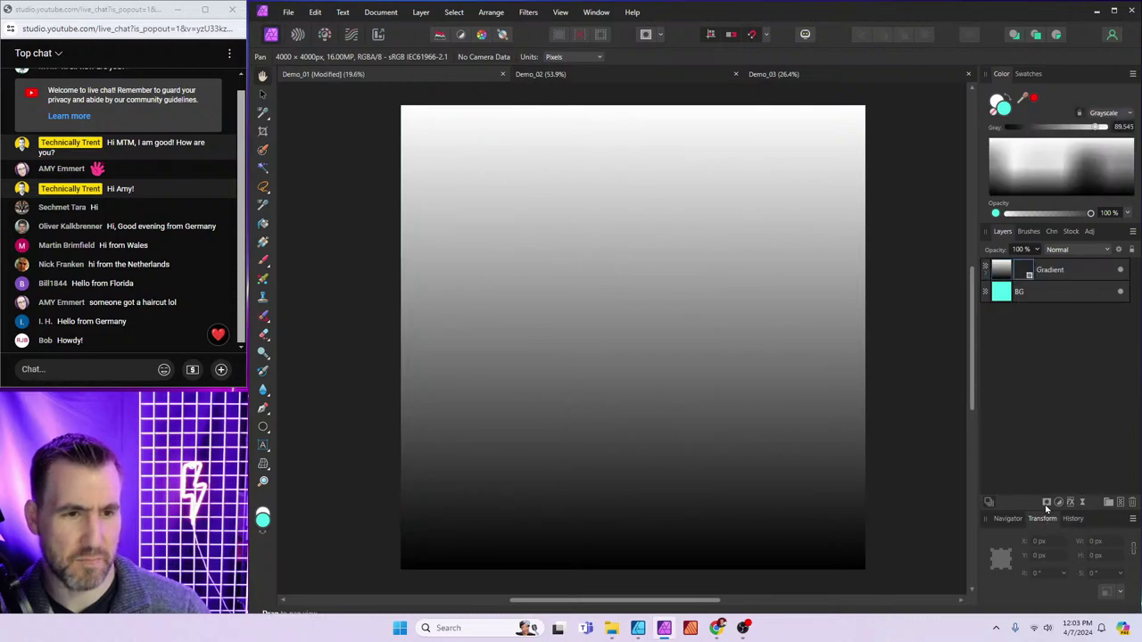
pyautogui.click(986, 274)
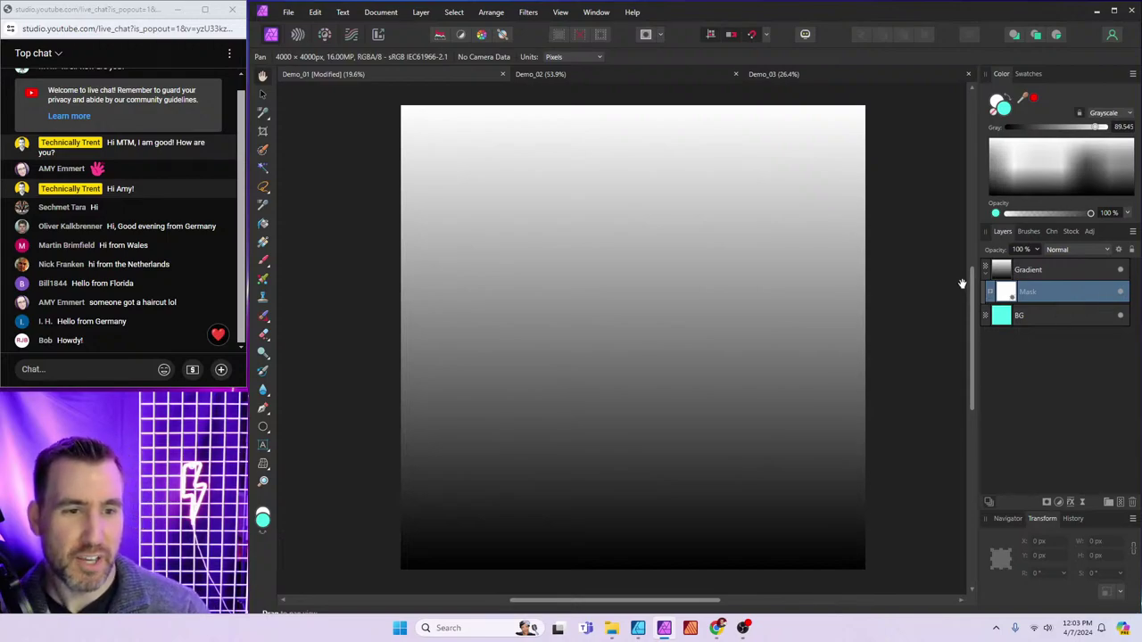
pyautogui.keyDown('alt'); pyautogui.click(1013, 294); pyautogui.keyUp('alt')
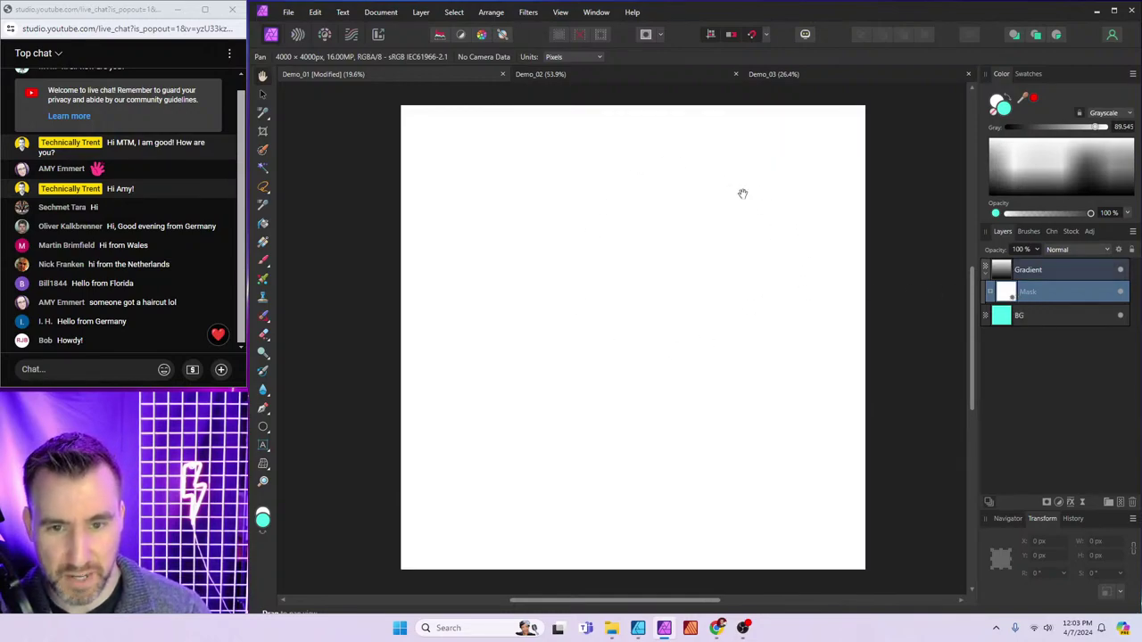
pyautogui.keyDown('alt'); pyautogui.click(1017, 294); pyautogui.keyUp('alt')
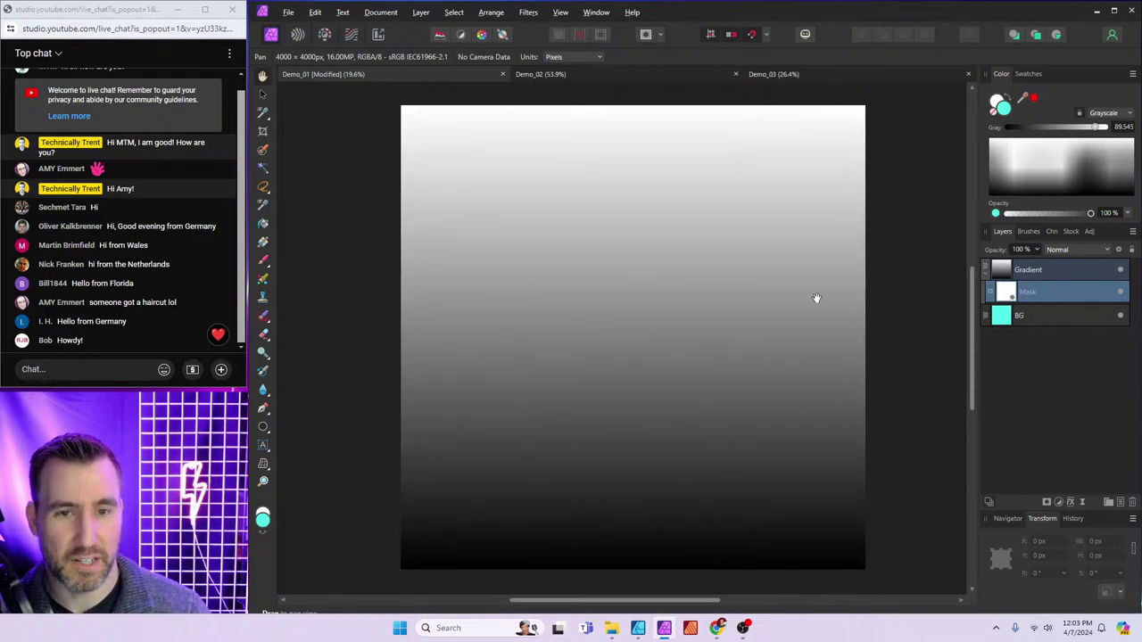
# Set up the Paint Brush with a round brush, black colour and 344 px size
pyautogui.click(264, 260)
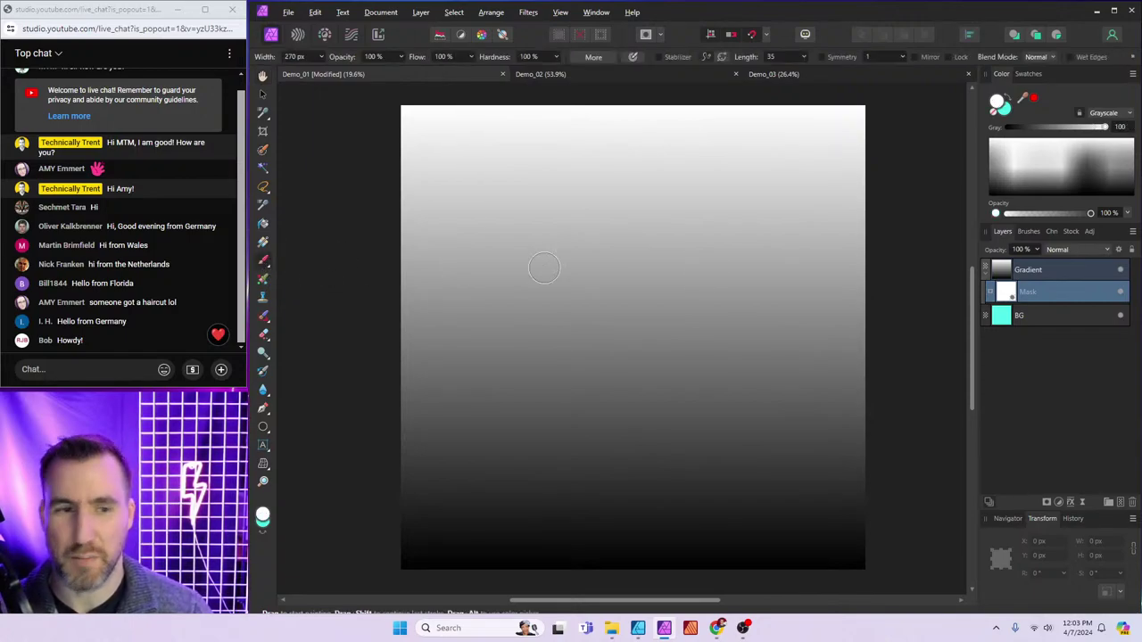
pyautogui.click(1029, 232)
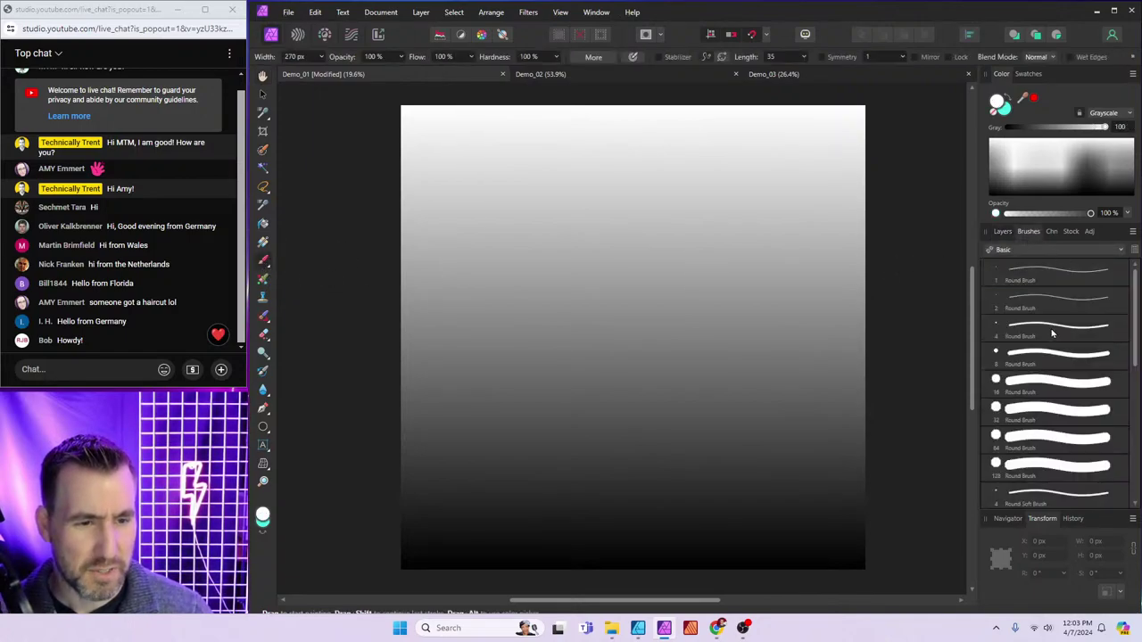
pyautogui.click(1034, 411)
pyautogui.click(1003, 232)
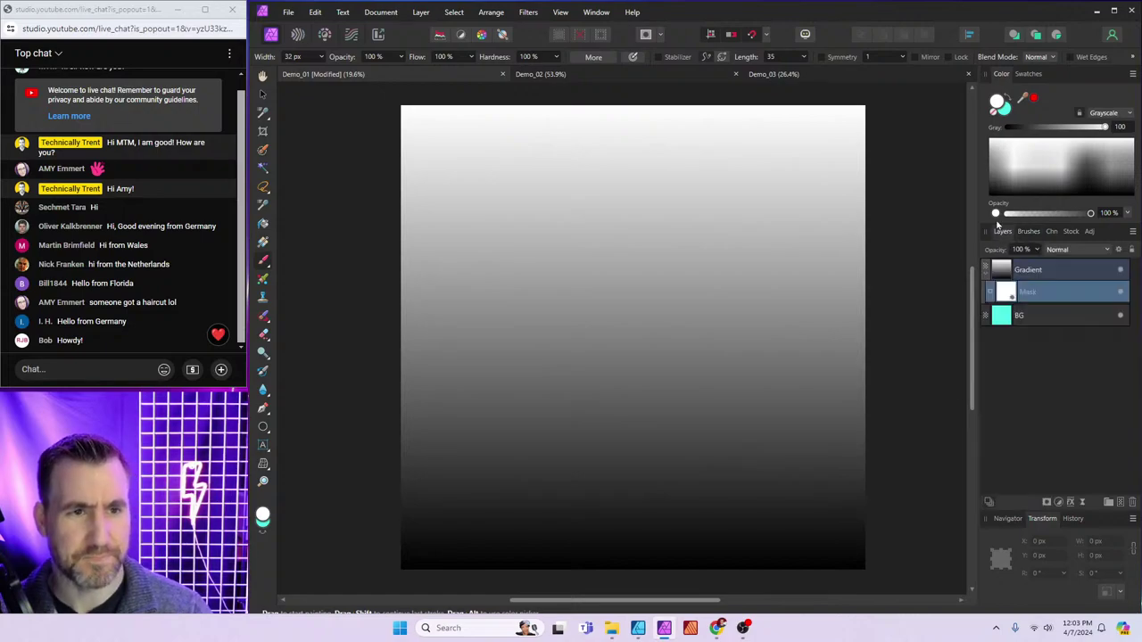
pyautogui.moveTo(1017, 175); pyautogui.dragTo(1019, 207)
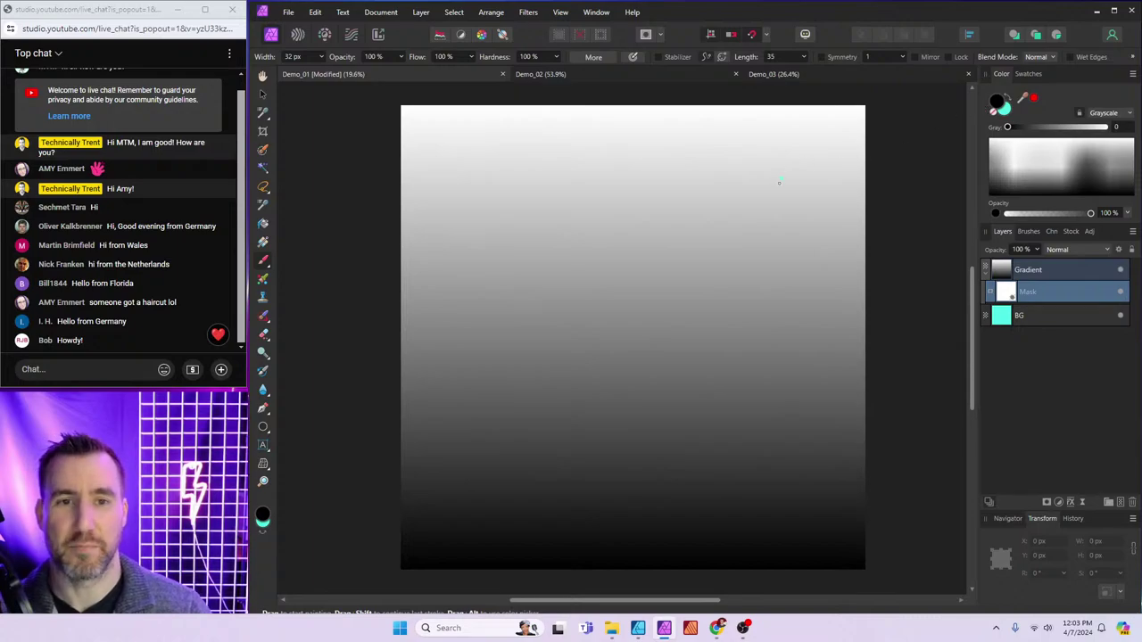
pyautogui.moveTo(692, 259); pyautogui.dragTo(741, 243)
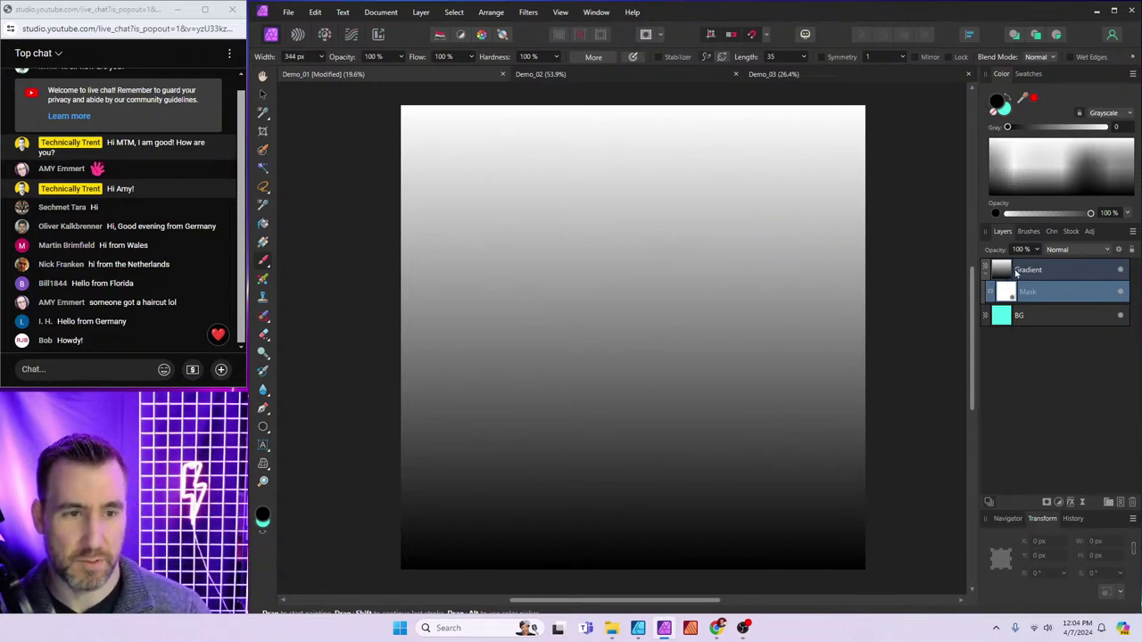
# Paint a black diagonal stroke on the mask, compare layer visibility, then trim its upper edge in white
pyautogui.moveTo(655, 174)
pyautogui.mouseDown()
pyautogui.moveTo(566, 268)
pyautogui.moveTo(682, 188)
pyautogui.moveTo(563, 309)
pyautogui.moveTo(709, 192)
pyautogui.moveTo(580, 308)
pyautogui.moveTo(585, 321)
pyautogui.mouseUp()
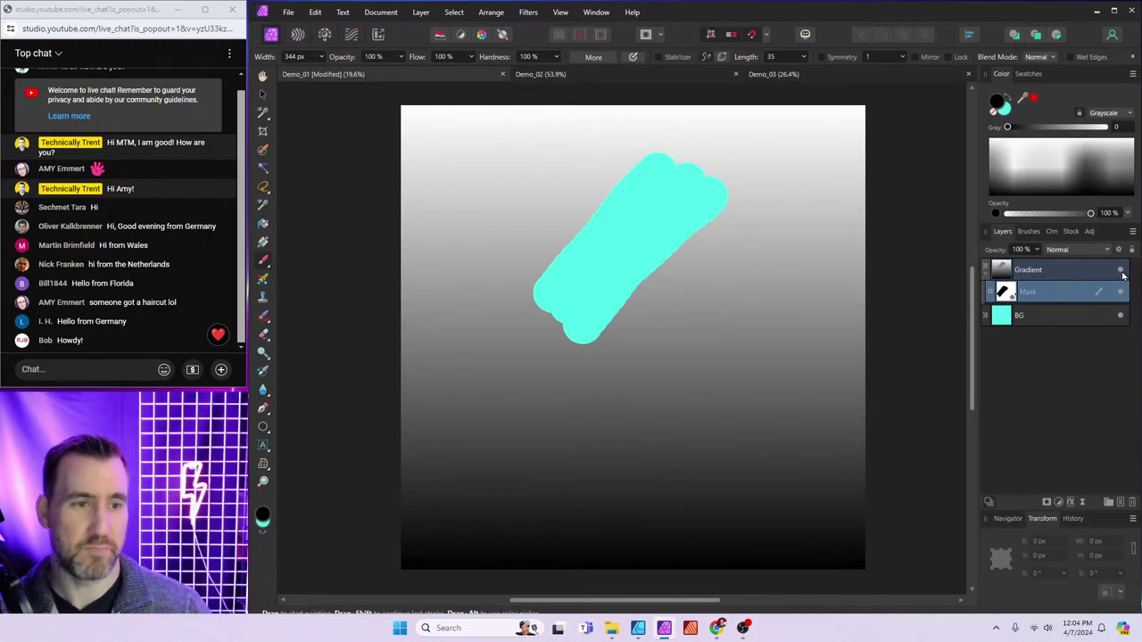
pyautogui.click(1120, 270)
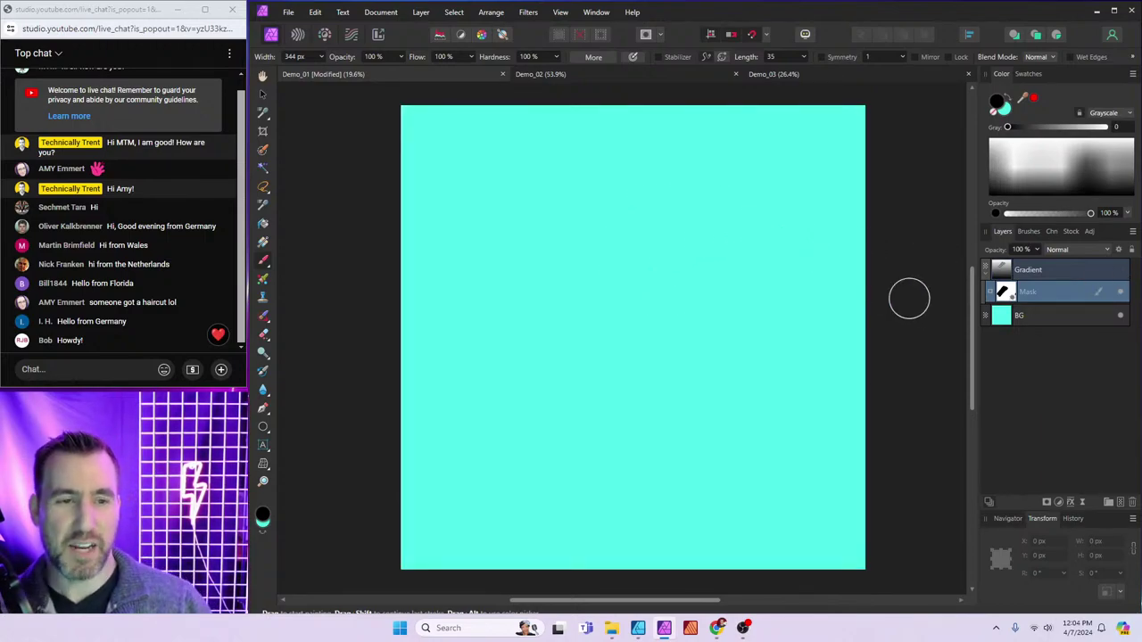
pyautogui.click(1122, 317)
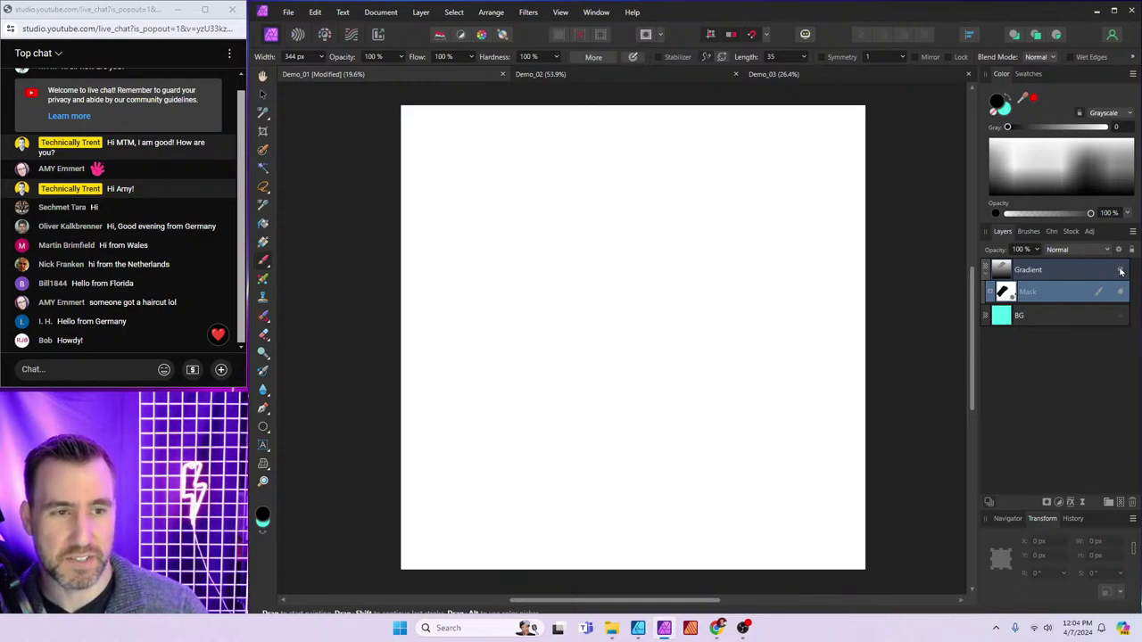
pyautogui.click(1121, 271)
pyautogui.click(1120, 271)
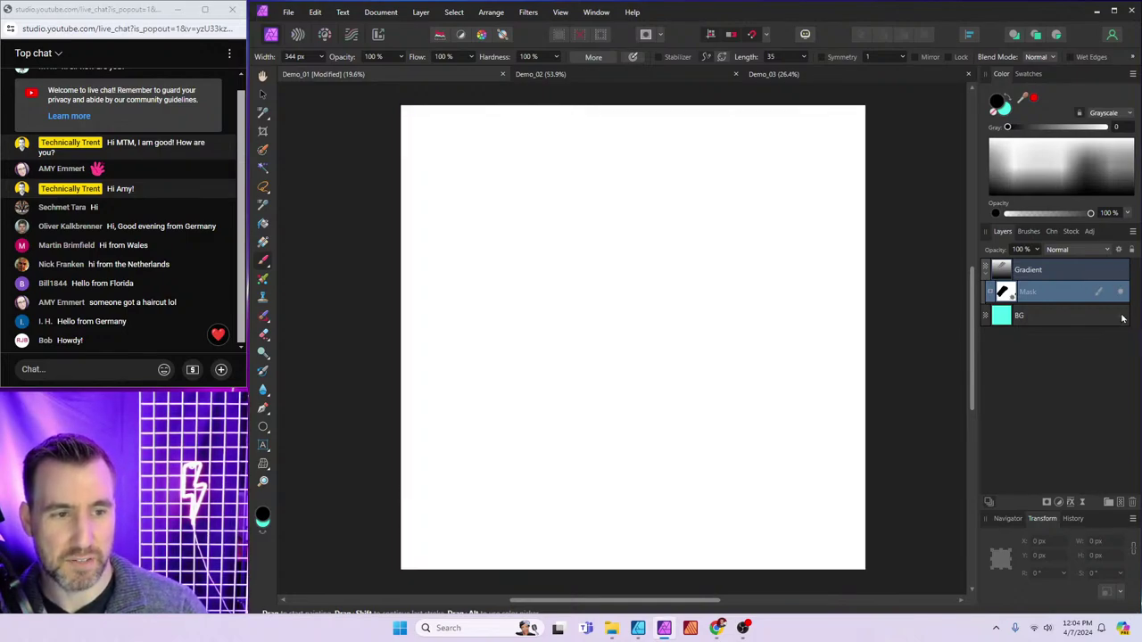
pyautogui.click(1121, 317)
pyautogui.click(1121, 271)
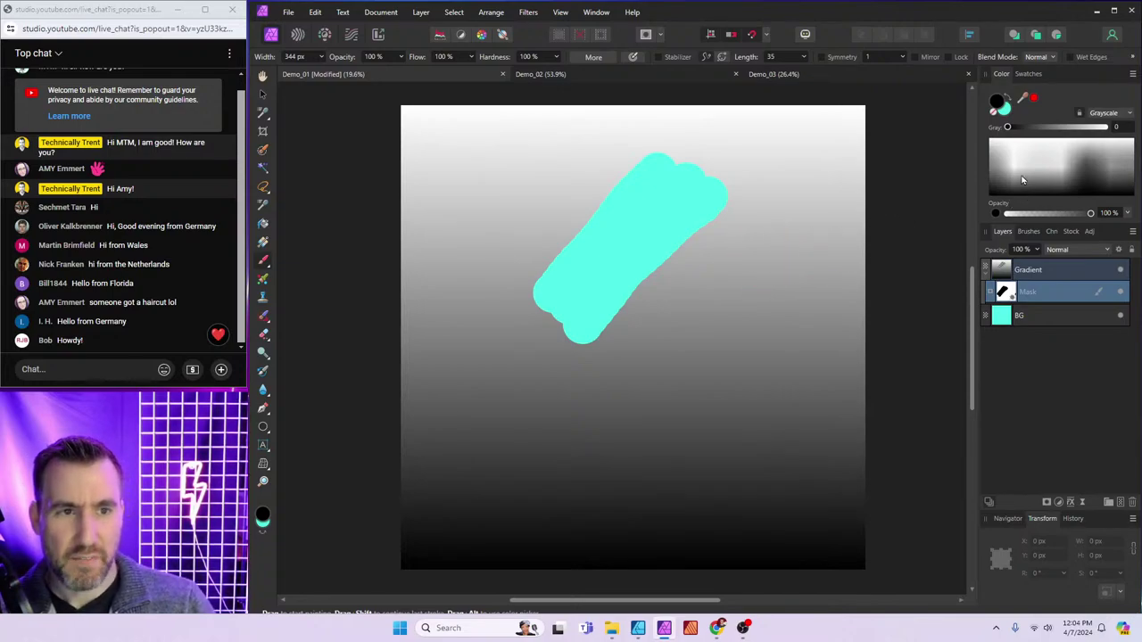
pyautogui.moveTo(1022, 180); pyautogui.dragTo(1025, 139)
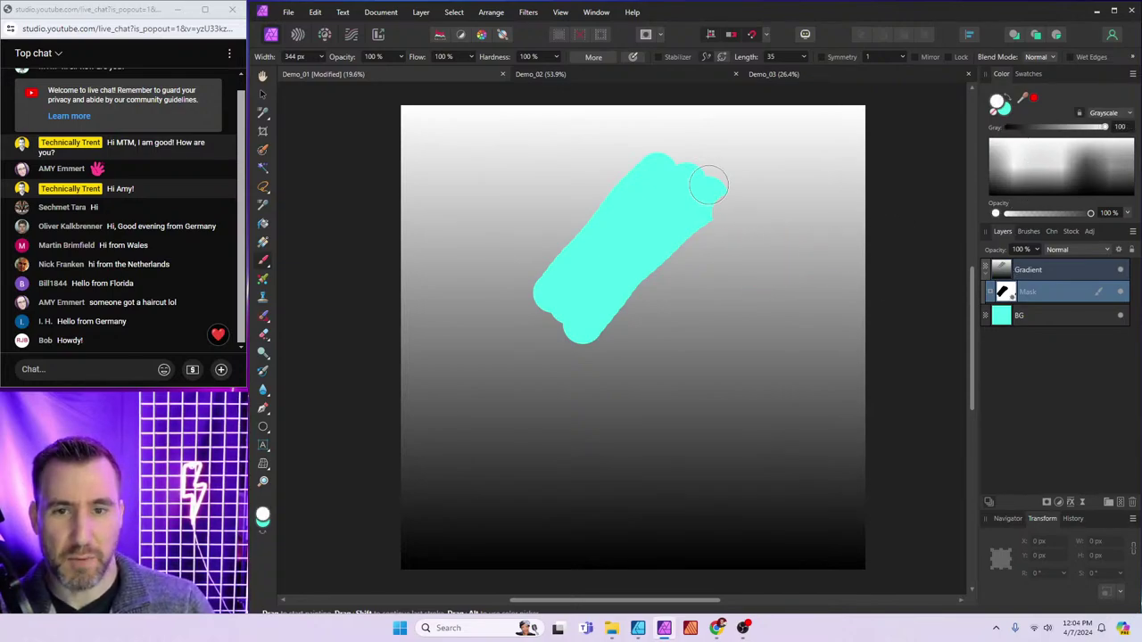
pyautogui.moveTo(708, 185)
pyautogui.mouseDown()
pyautogui.moveTo(667, 148)
pyautogui.moveTo(534, 279)
pyautogui.moveTo(522, 305)
pyautogui.moveTo(531, 317)
pyautogui.moveTo(569, 261)
pyautogui.moveTo(681, 166)
pyautogui.mouseUp()
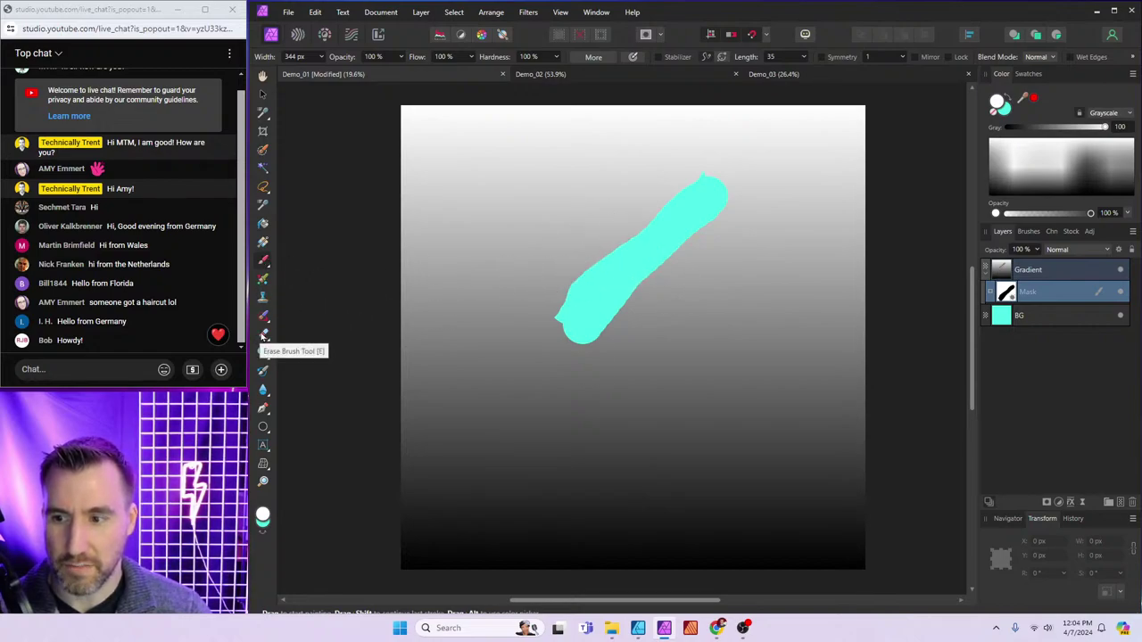
# Try erasing a diagonal strip from the Gradient layer, then undo all the erasing
pyautogui.click(263, 335)
pyautogui.click(1022, 277)
pyautogui.click(794, 321)
pyautogui.hotkey('ctrl', 'z')
pyautogui.moveTo(789, 279); pyautogui.dragTo(660, 395)
pyautogui.moveTo(807, 288); pyautogui.dragTo(683, 393)
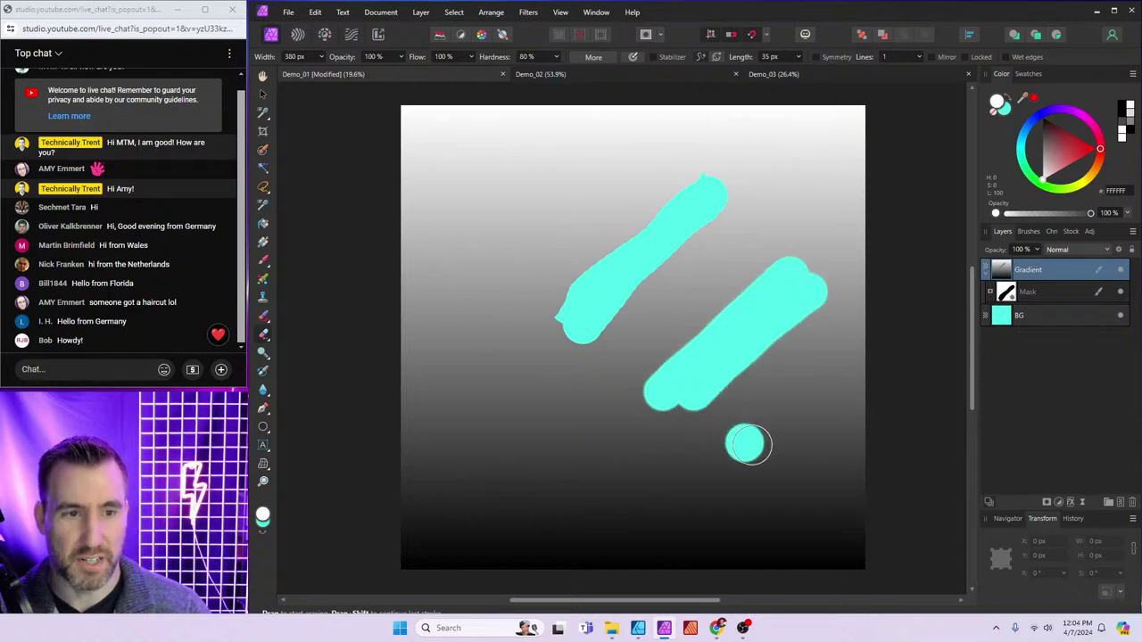
pyautogui.hotkey('ctrl', 'z')
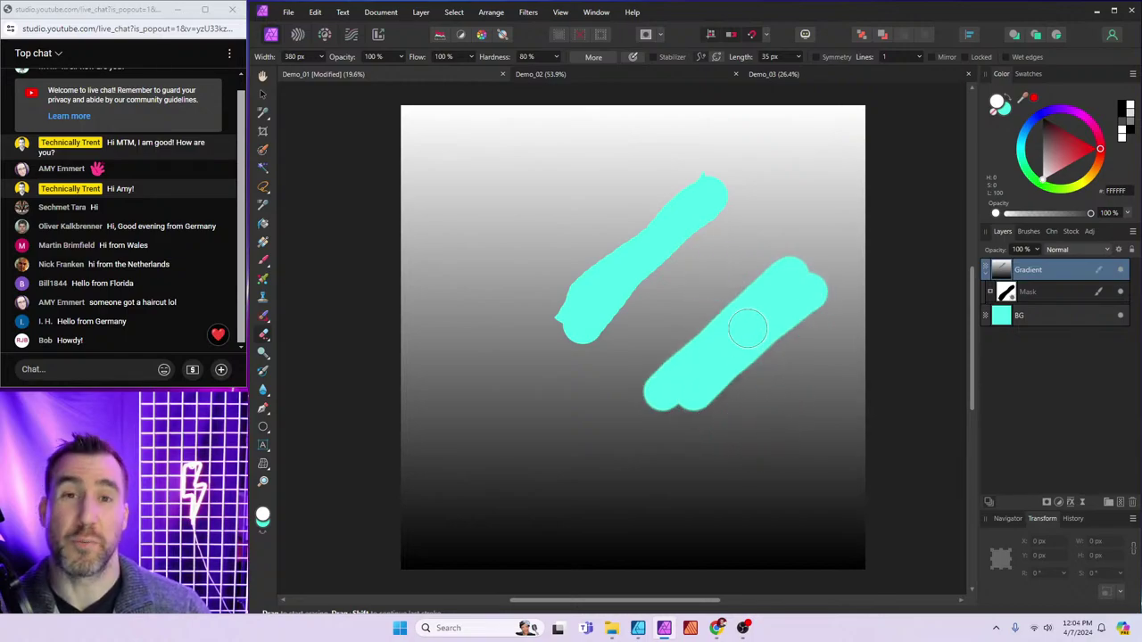
pyautogui.hotkey('ctrl', 'z')
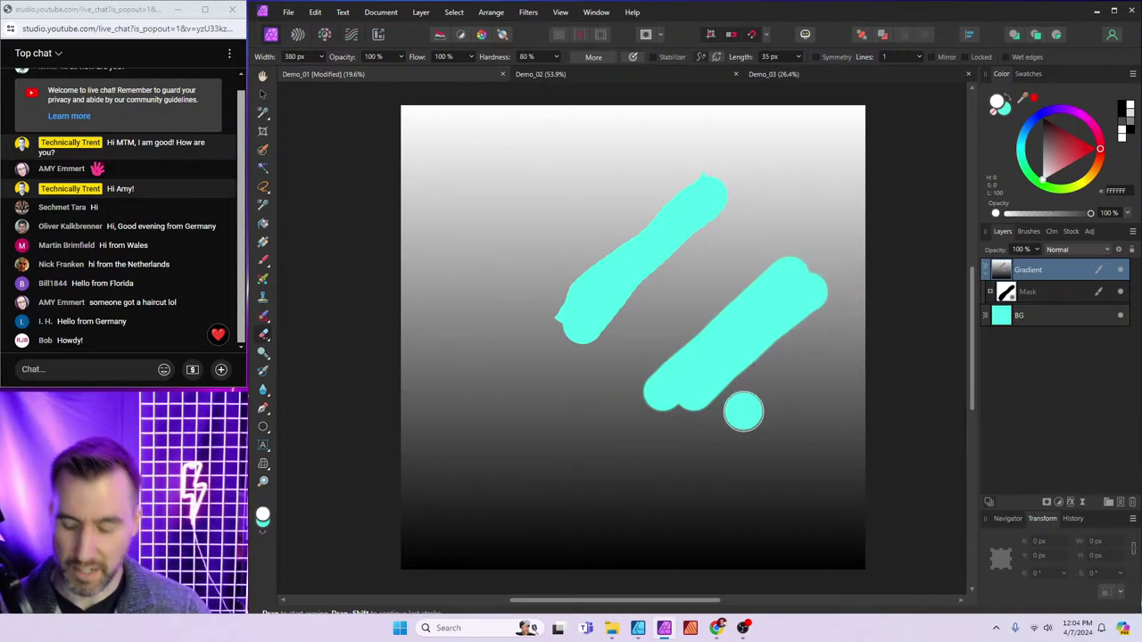
pyautogui.click(755, 393)
pyautogui.hotkey('ctrl', 'z')
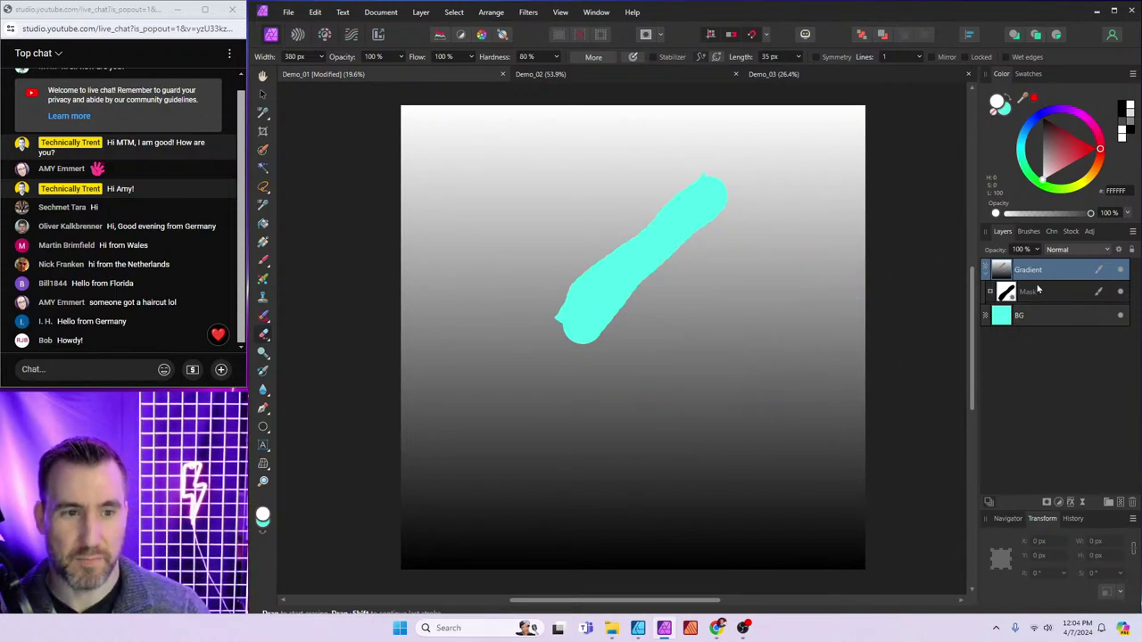
# Paint mid-grey and lighter grey strokes on the mask to partially fade the teal
pyautogui.click(1026, 292)
pyautogui.click(264, 260)
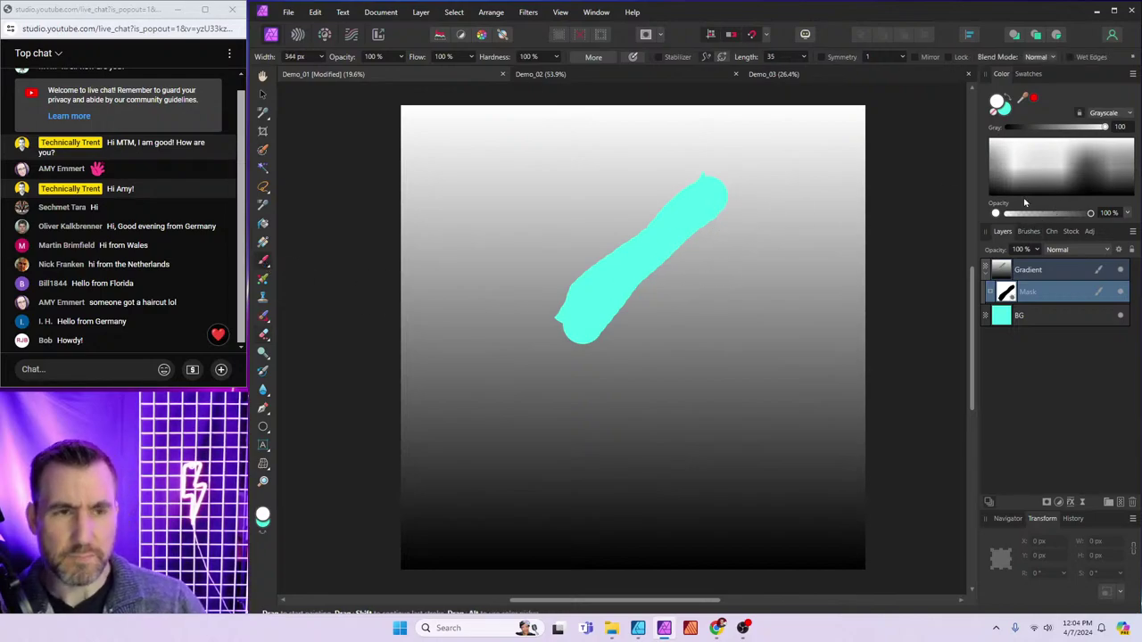
pyautogui.click(1005, 161)
pyautogui.moveTo(732, 224); pyautogui.dragTo(598, 332)
pyautogui.moveTo(738, 243); pyautogui.dragTo(624, 348)
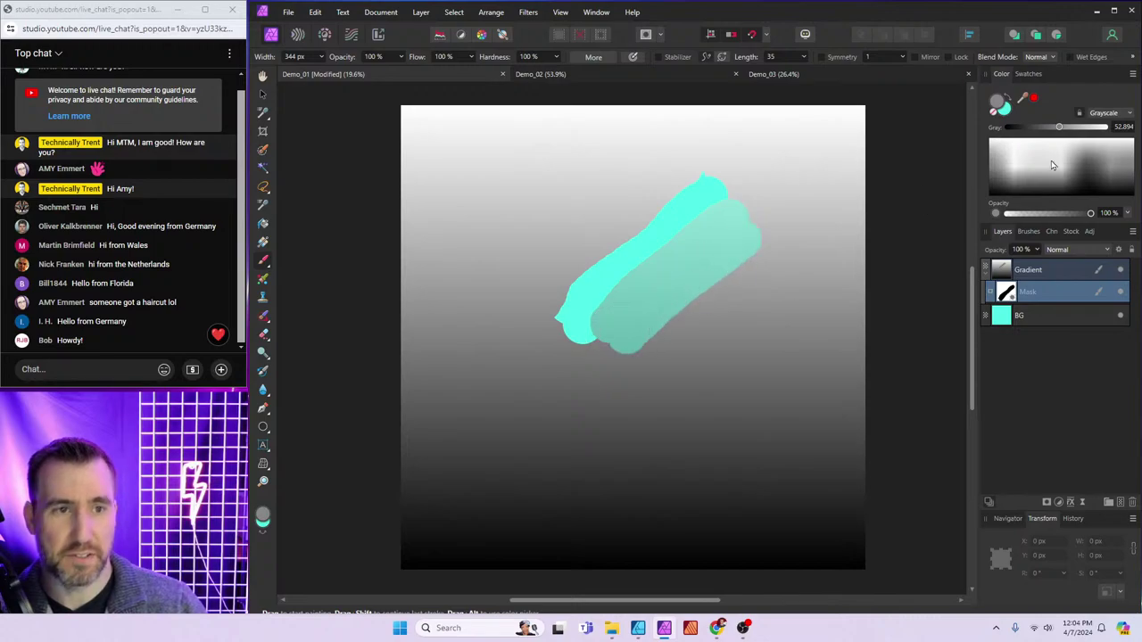
pyautogui.click(1052, 159)
pyautogui.moveTo(781, 252); pyautogui.dragTo(633, 352)
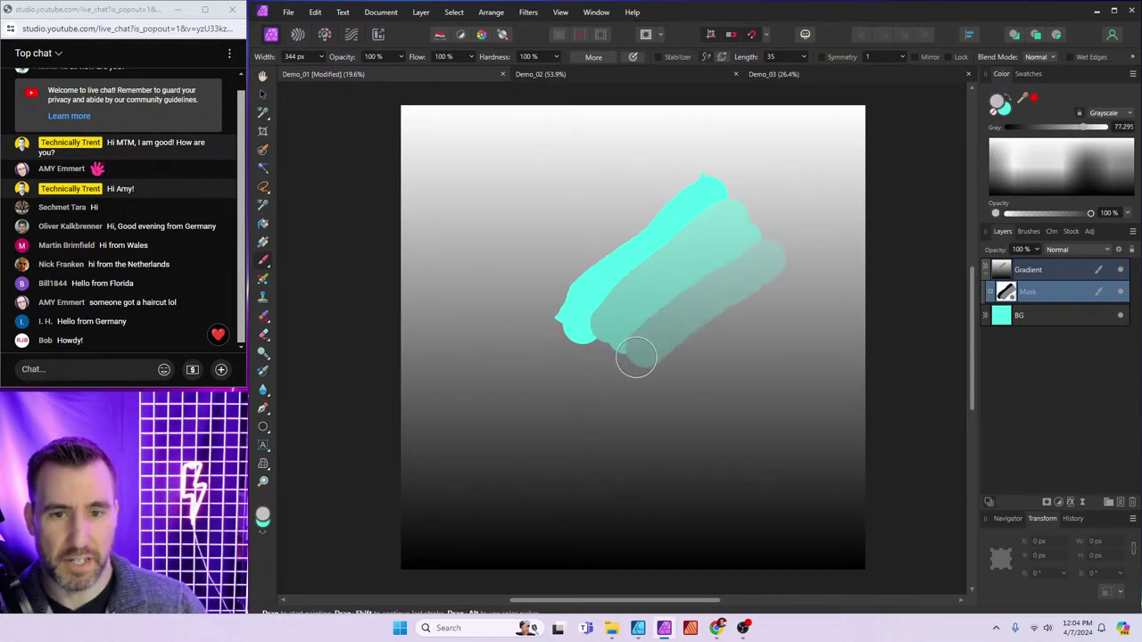
pyautogui.moveTo(769, 283)
pyautogui.mouseDown()
pyautogui.moveTo(655, 368)
pyautogui.moveTo(676, 375)
pyautogui.mouseUp()
pyautogui.moveTo(761, 342); pyautogui.dragTo(641, 396)
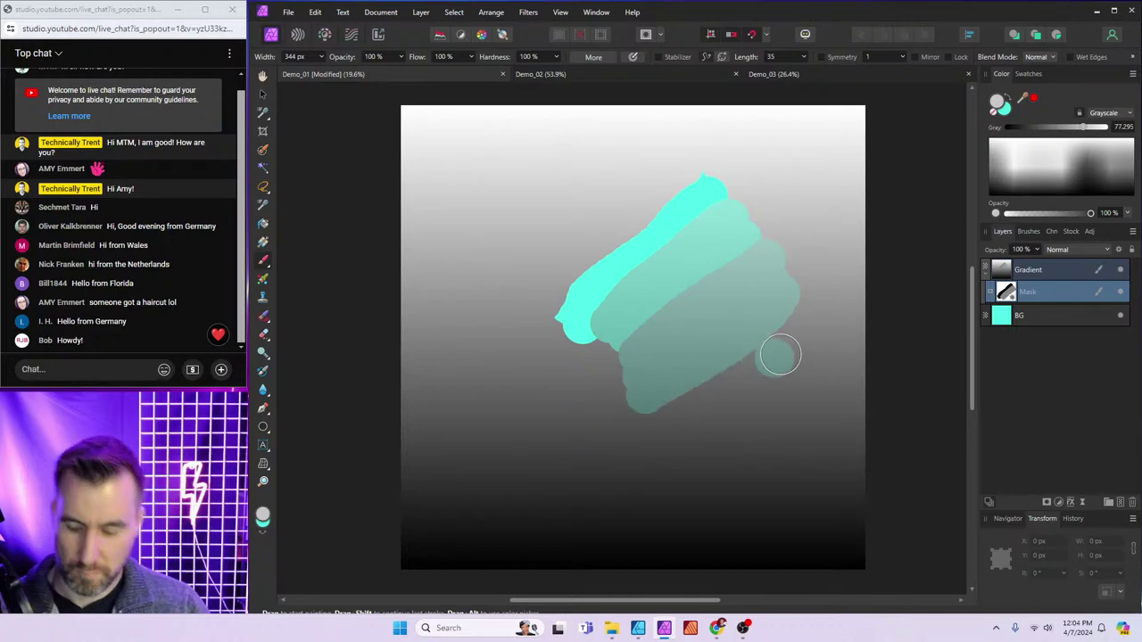
# Check the mask on its own, then delete it so the plain gradient returns
pyautogui.keyDown('alt'); pyautogui.click(1005, 294); pyautogui.keyUp('alt')
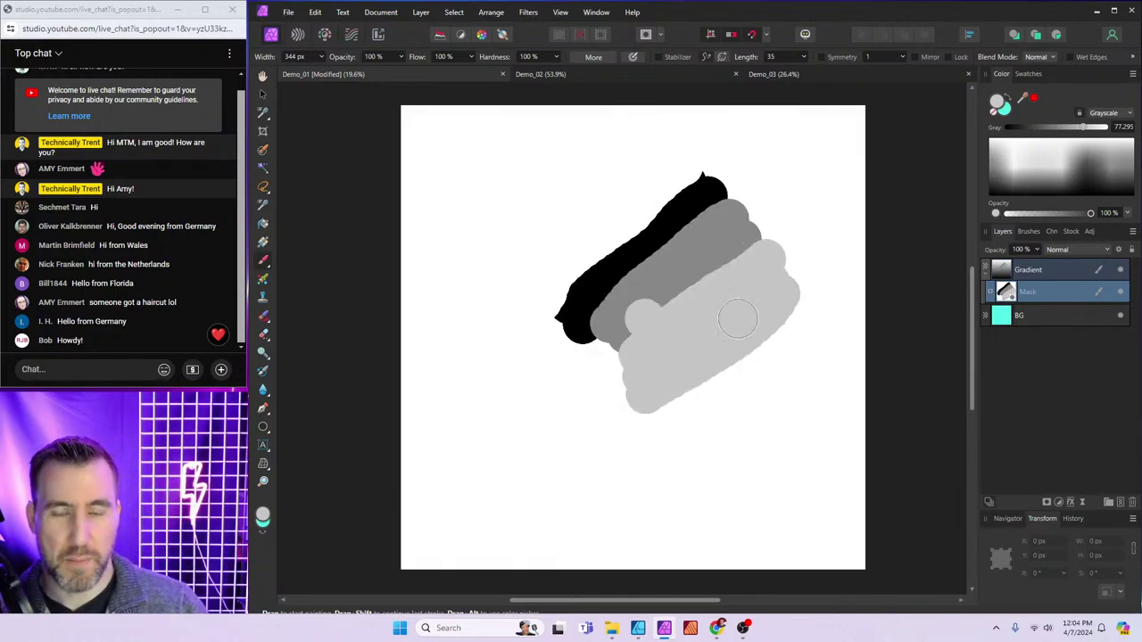
pyautogui.keyDown('alt'); pyautogui.click(1006, 302); pyautogui.keyUp('alt')
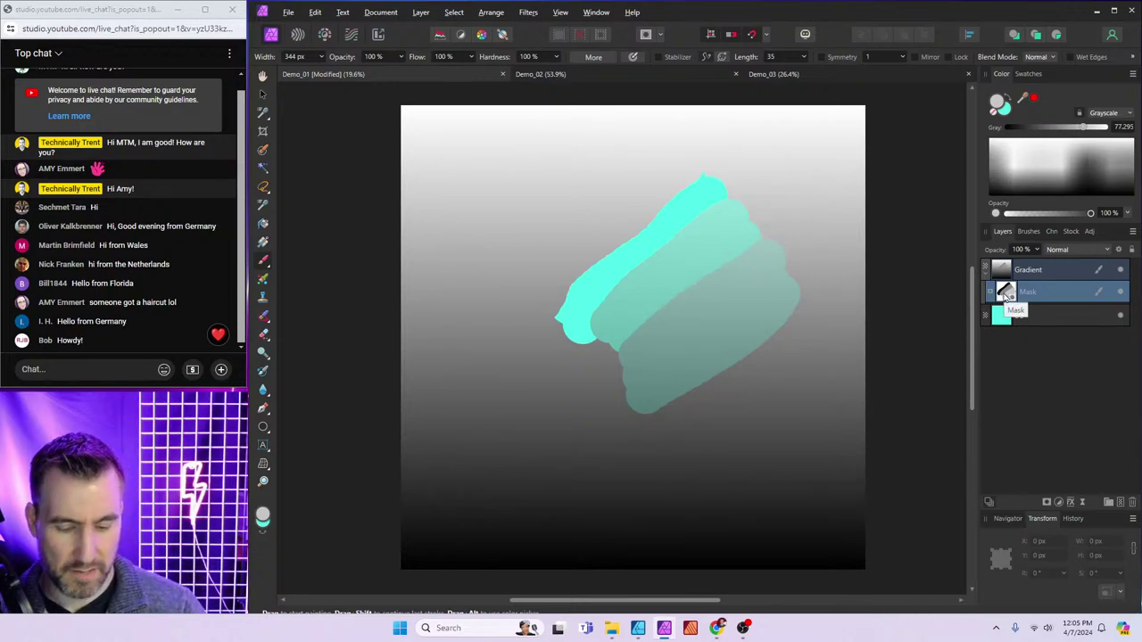
pyautogui.press('Delete')
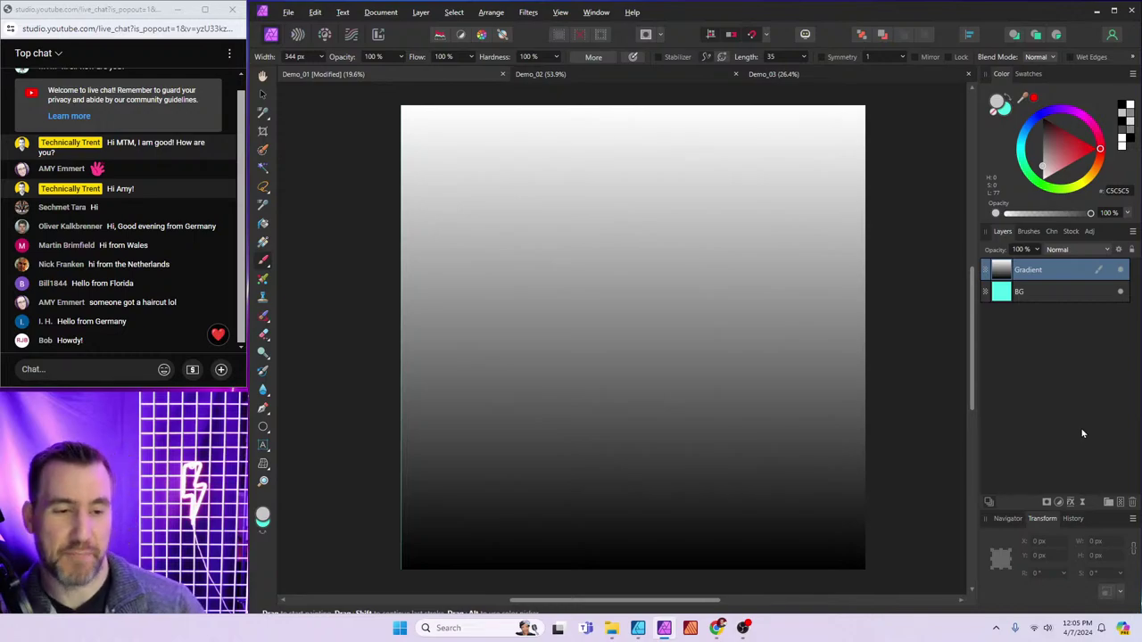
# Attach a Luminosity Range Mask to the Gradient layer from the mask-type list
pyautogui.click(1046, 502)
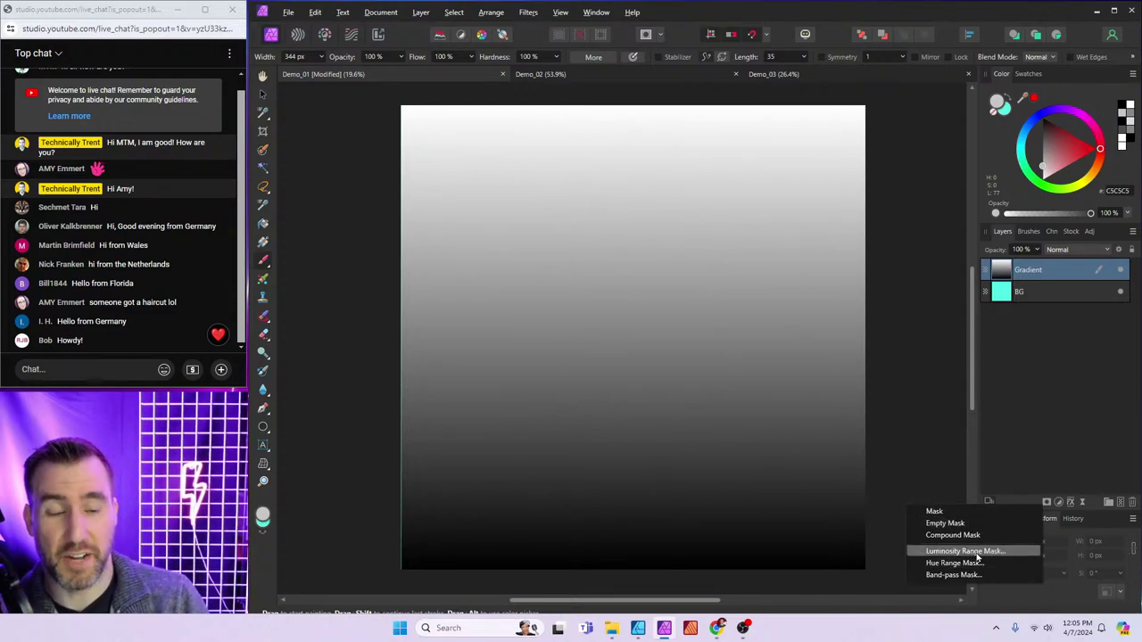
pyautogui.click(1056, 436)
pyautogui.click(1049, 505)
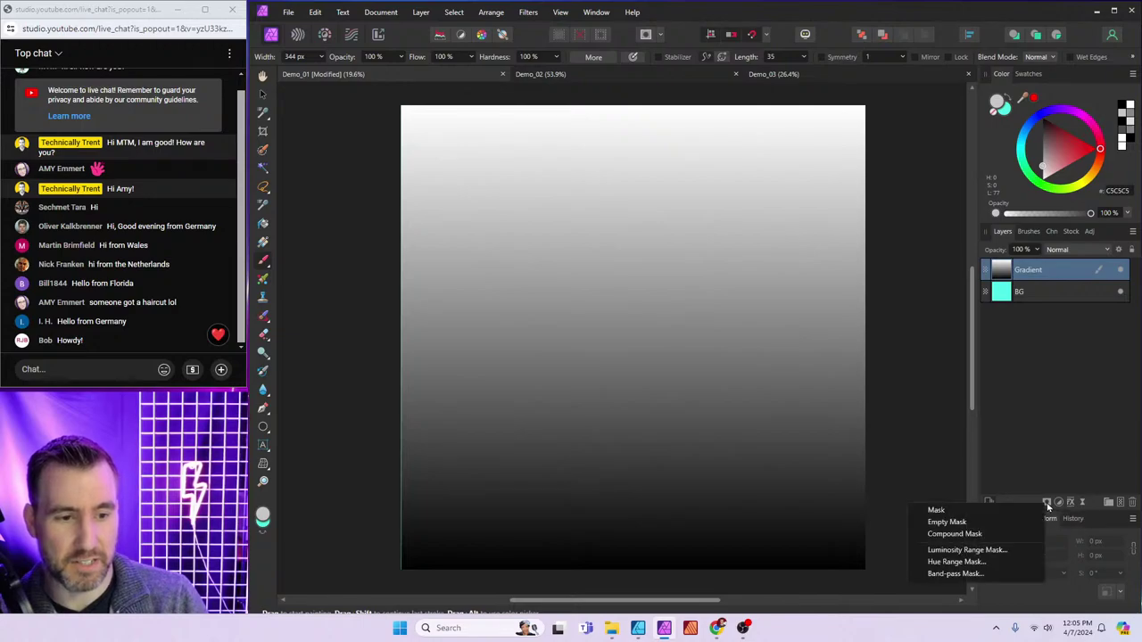
pyautogui.click(1005, 555)
pyautogui.moveTo(894, 344); pyautogui.dragTo(897, 114)
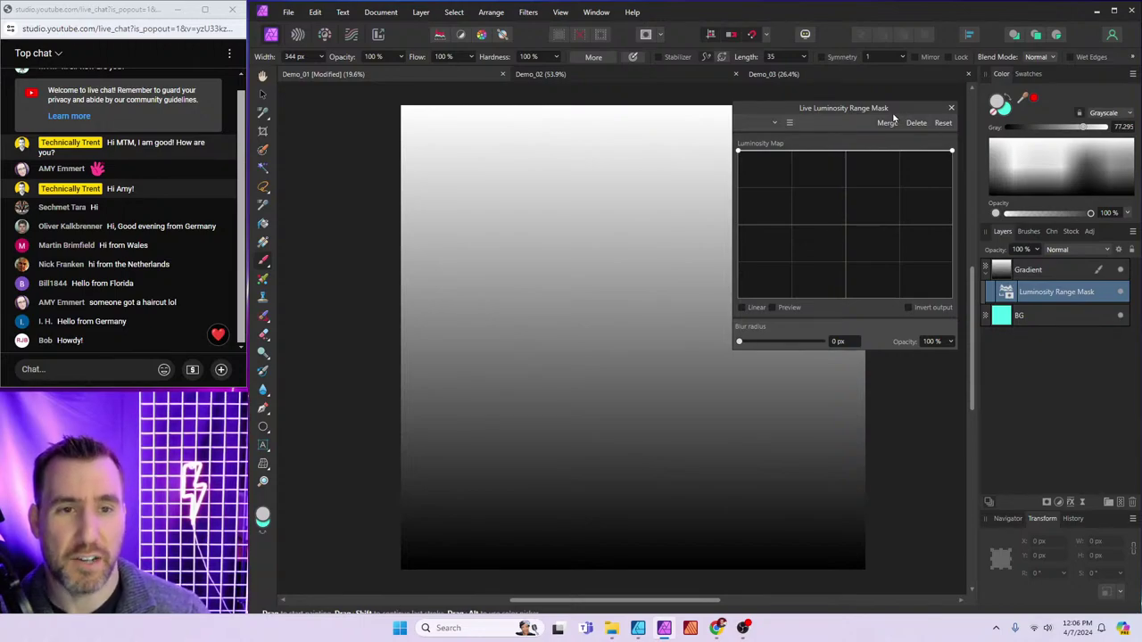
pyautogui.moveTo(894, 117); pyautogui.dragTo(898, 111)
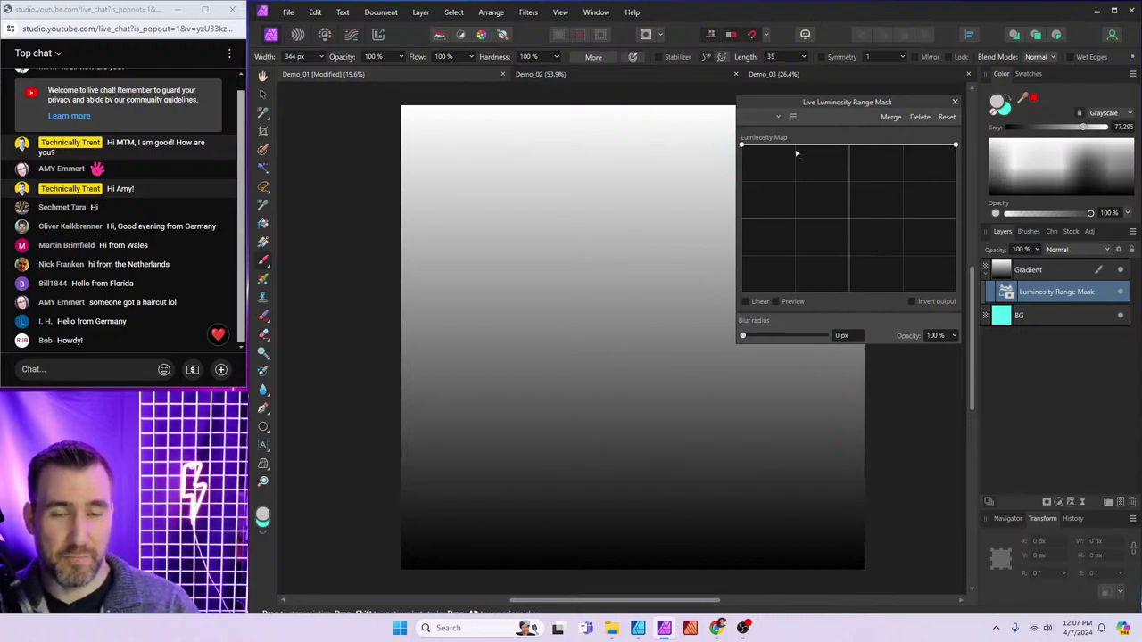
# Flatten the Luminosity Map curve at mid-level and close the mask settings
pyautogui.moveTo(747, 150); pyautogui.dragTo(741, 292)
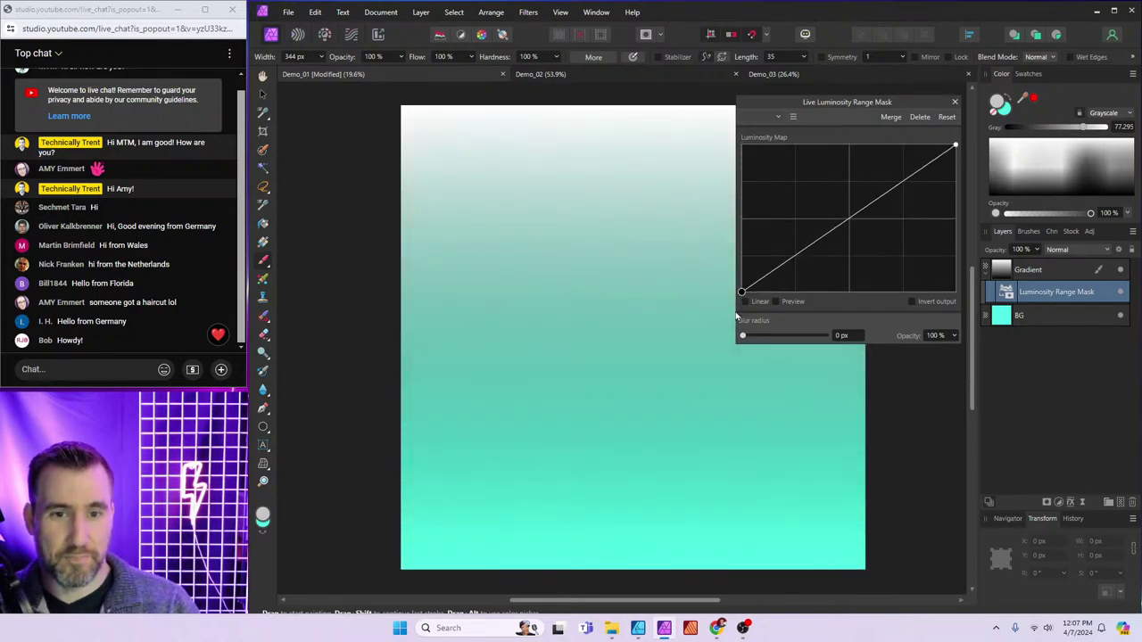
pyautogui.moveTo(954, 146); pyautogui.dragTo(956, 291)
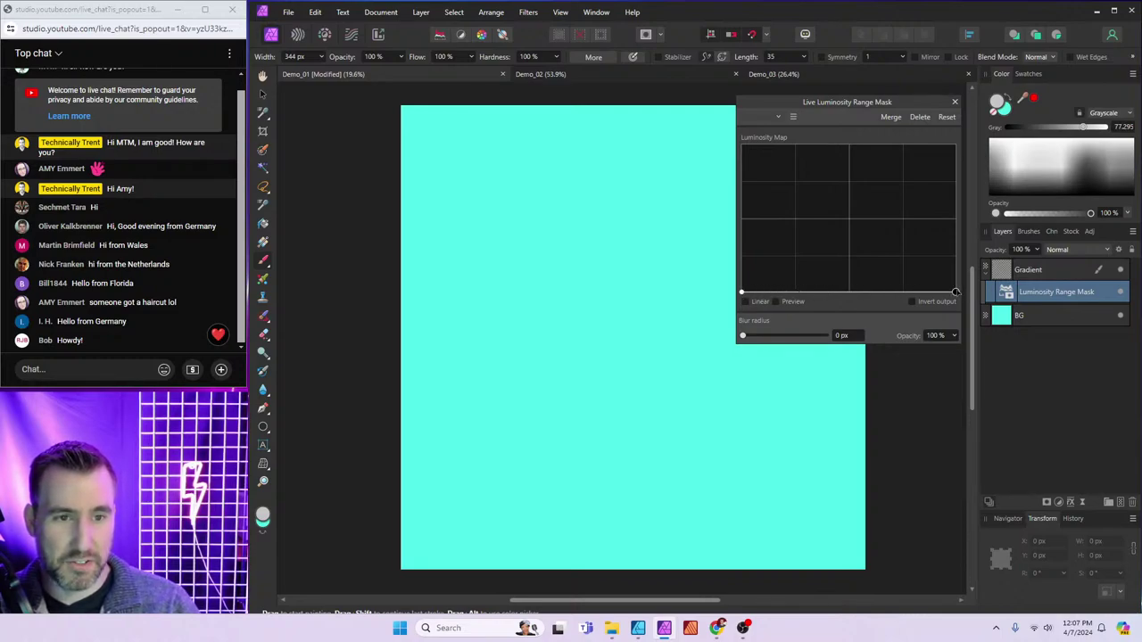
pyautogui.click(960, 291)
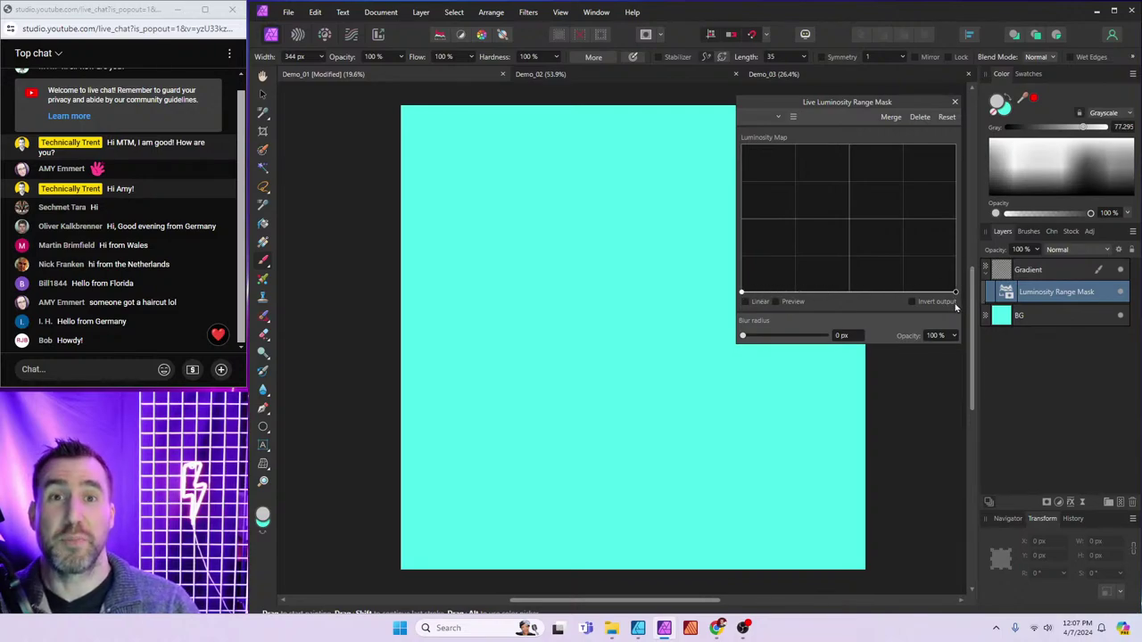
pyautogui.moveTo(887, 109); pyautogui.dragTo(897, 105)
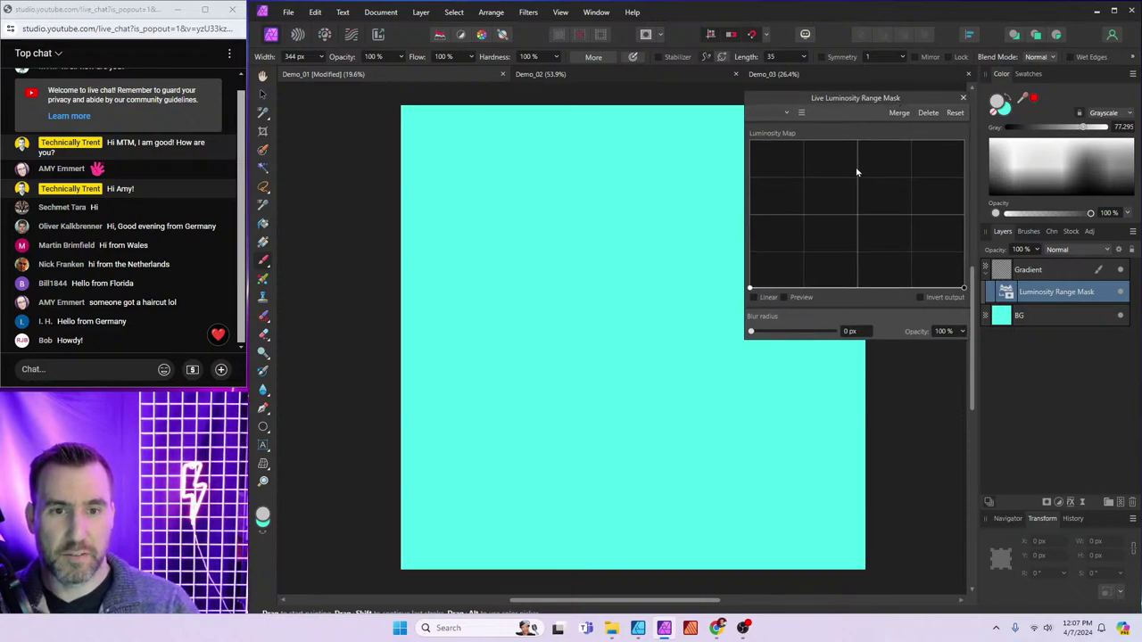
pyautogui.moveTo(750, 287); pyautogui.dragTo(750, 219)
pyautogui.moveTo(968, 227); pyautogui.dragTo(965, 216)
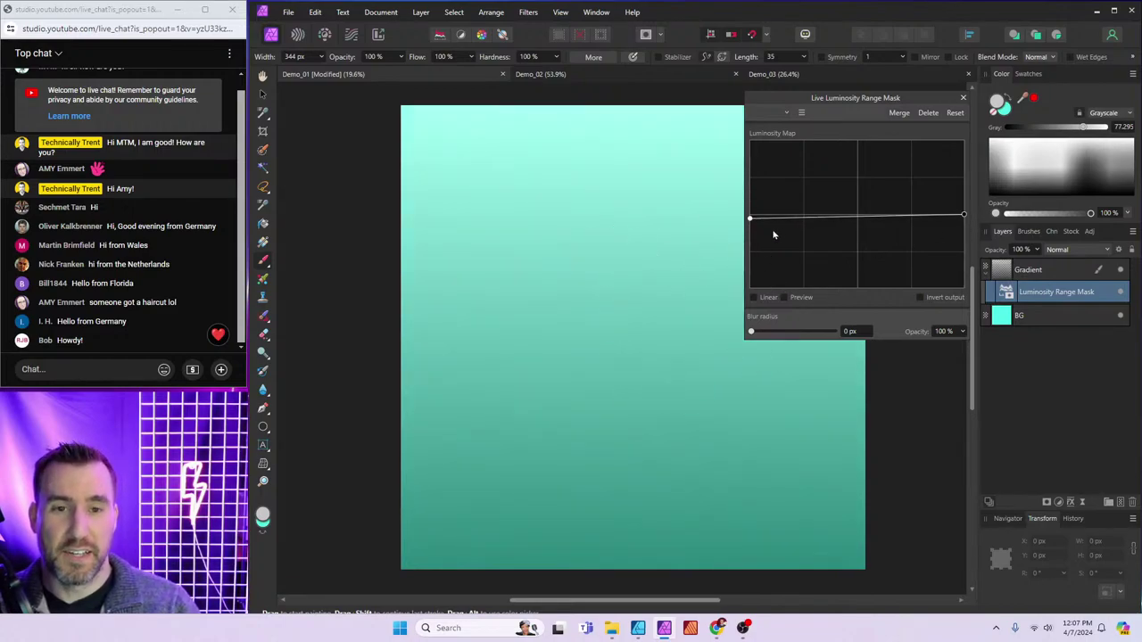
pyautogui.moveTo(750, 221); pyautogui.dragTo(750, 217)
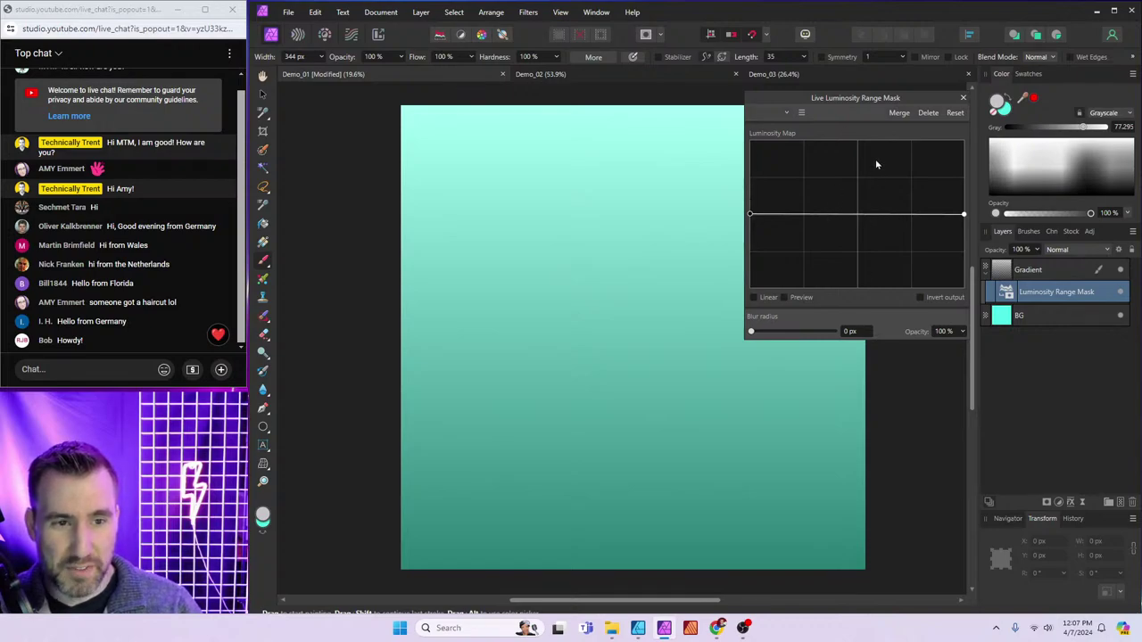
pyautogui.click(963, 98)
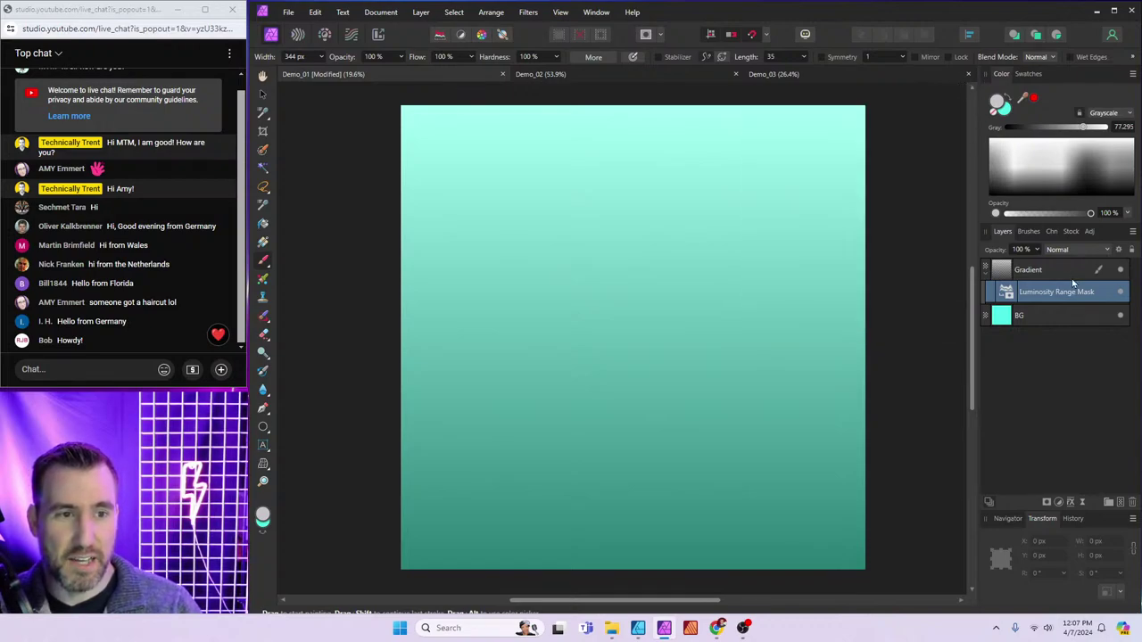
# Compare with the mask hidden, adjust the Gradient layer's opacity, then reselect the mask
pyautogui.click(1121, 293)
pyautogui.click(1040, 270)
pyautogui.click(1035, 252)
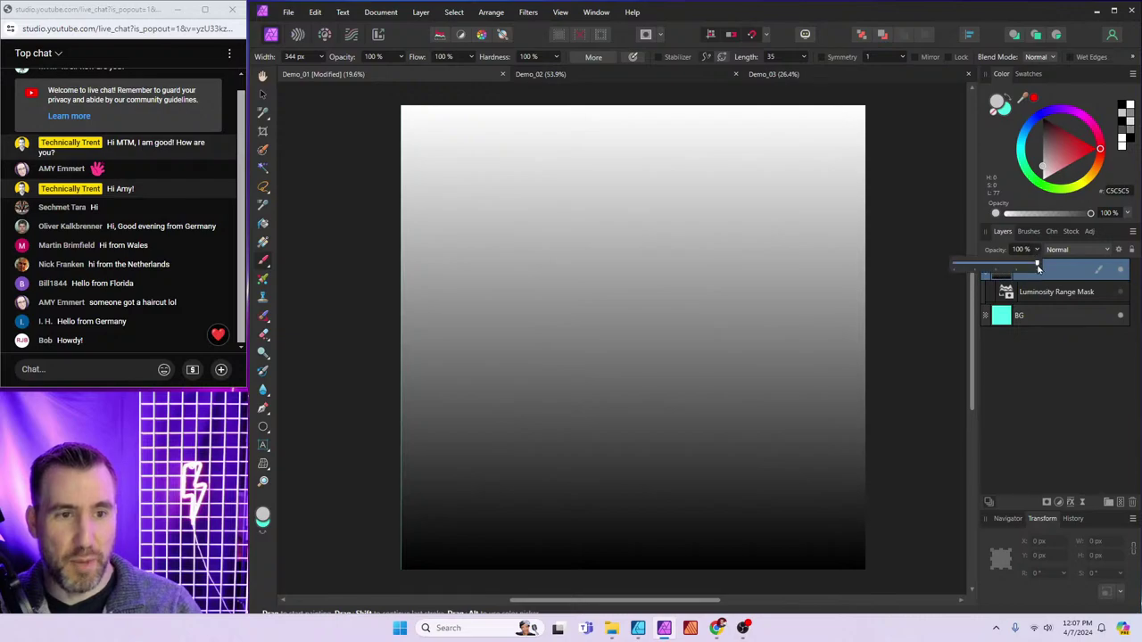
pyautogui.moveTo(1033, 265)
pyautogui.mouseDown()
pyautogui.moveTo(979, 265)
pyautogui.moveTo(1054, 269)
pyautogui.mouseUp()
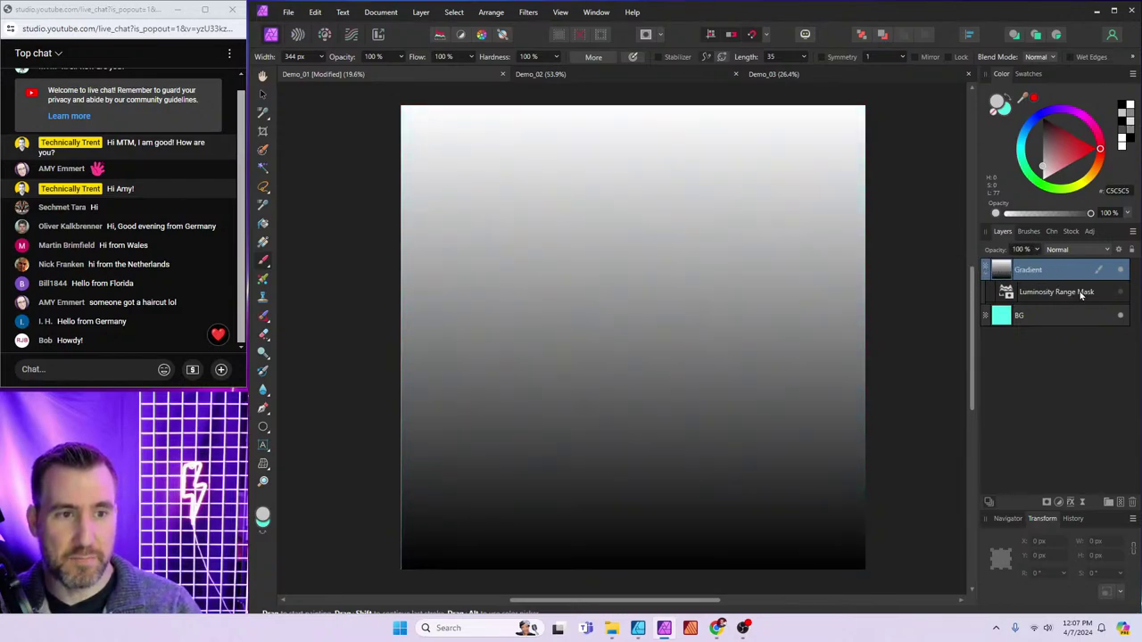
pyautogui.click(1122, 293)
pyautogui.click(1006, 293)
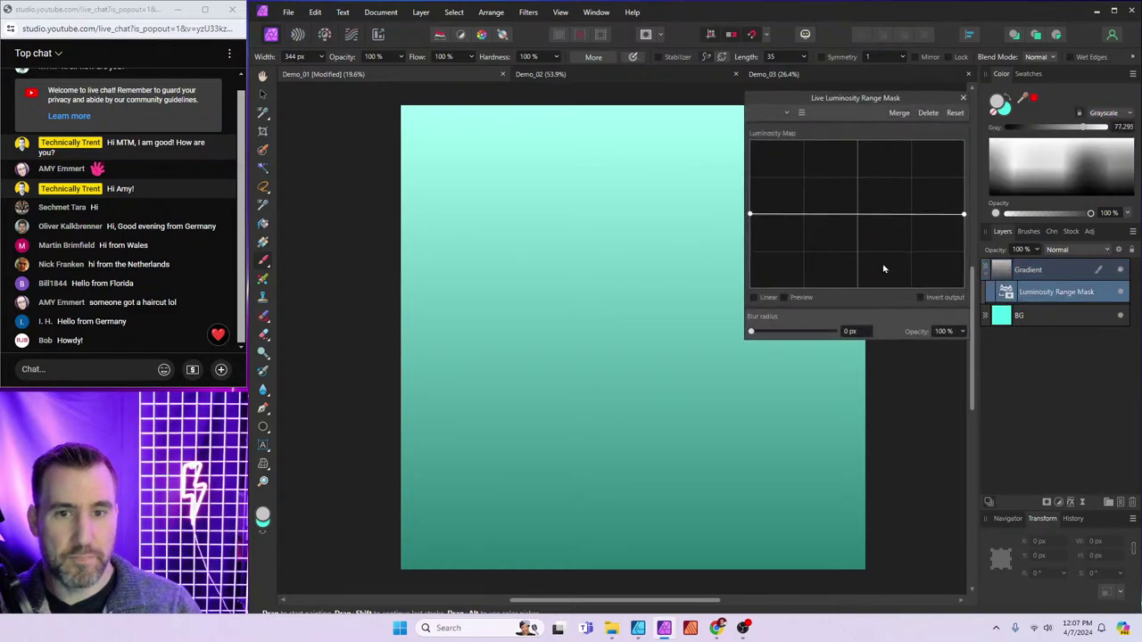
# Reset the Luminosity Map and try bending it into a steep S-curve
pyautogui.click(955, 113)
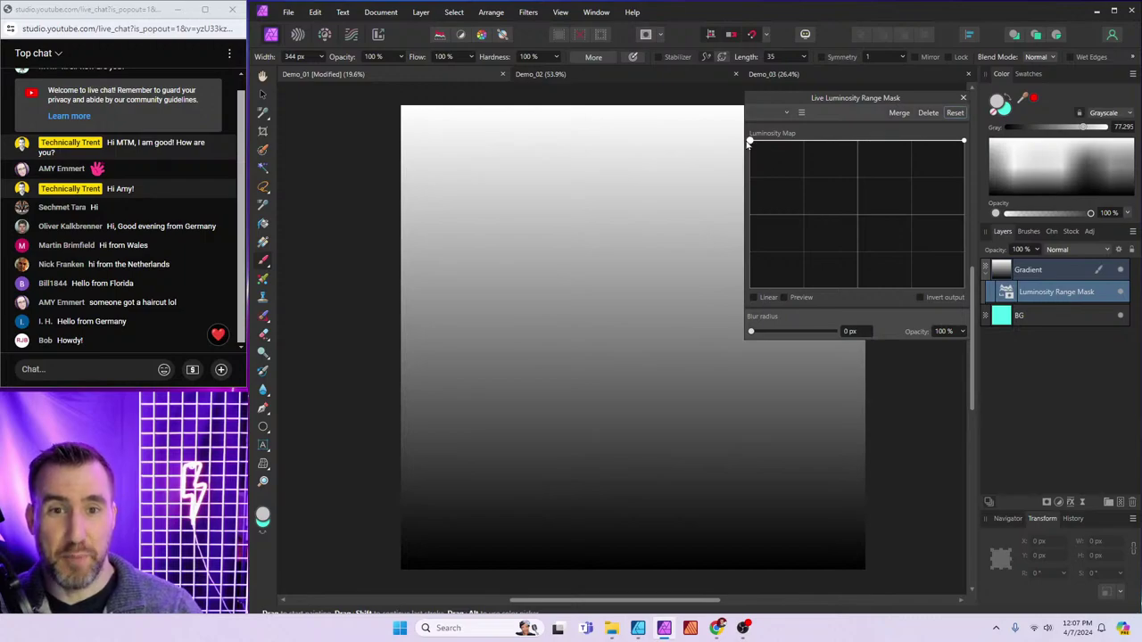
pyautogui.moveTo(749, 141); pyautogui.dragTo(750, 287)
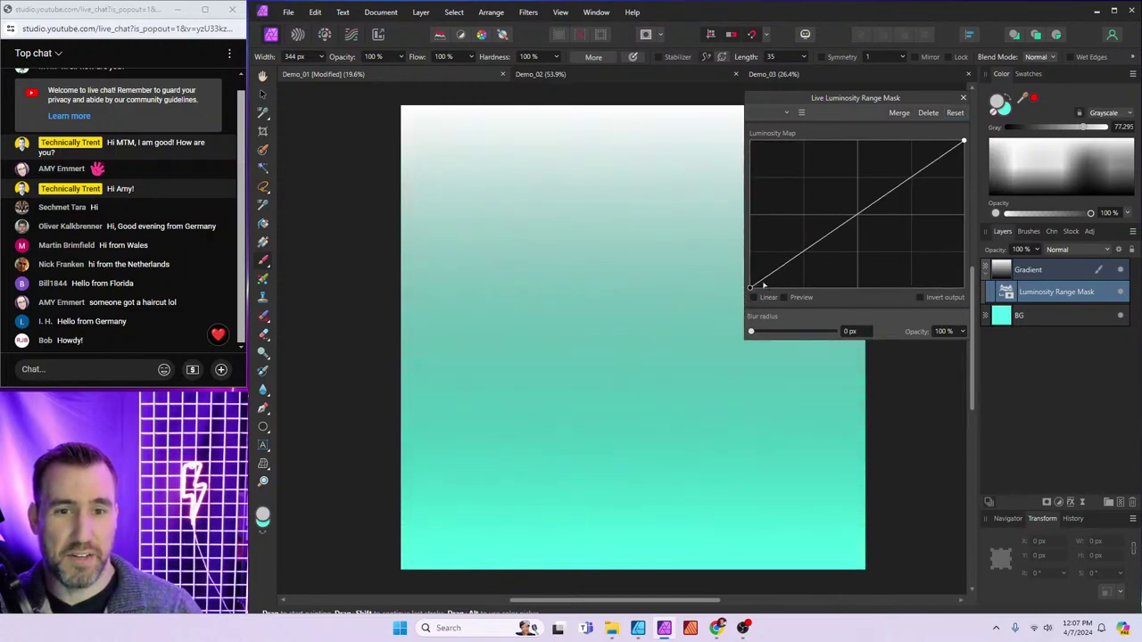
pyautogui.click(867, 204)
pyautogui.moveTo(866, 205); pyautogui.dragTo(839, 239)
pyautogui.click(831, 196)
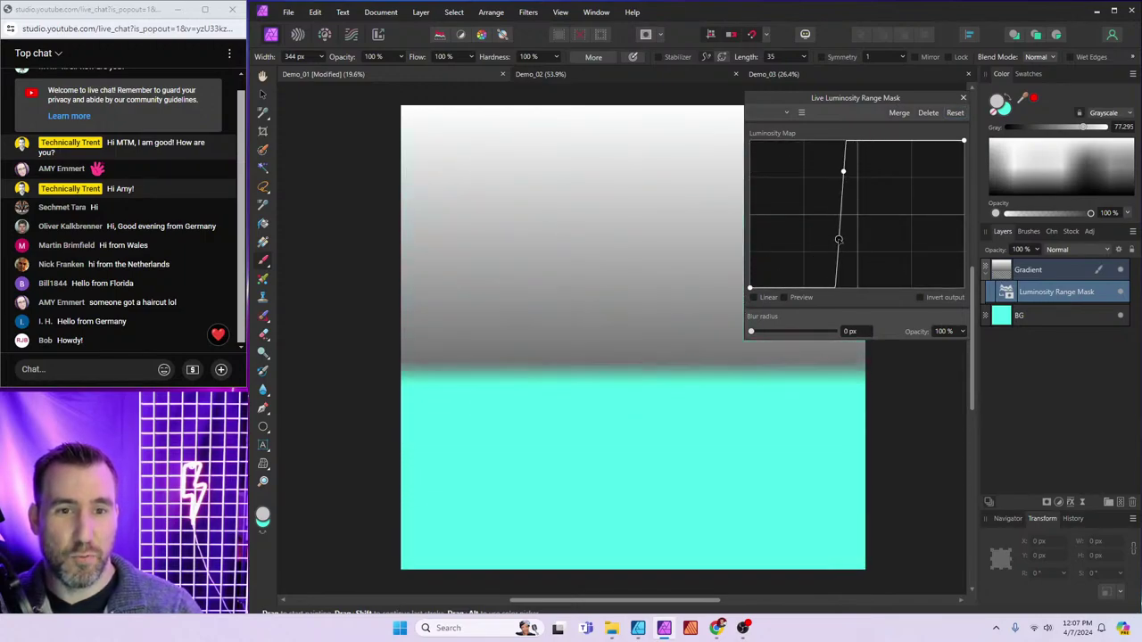
# Reset again, tick Linear, and build a hard black-to-white step at the curve's dark end
pyautogui.click(954, 113)
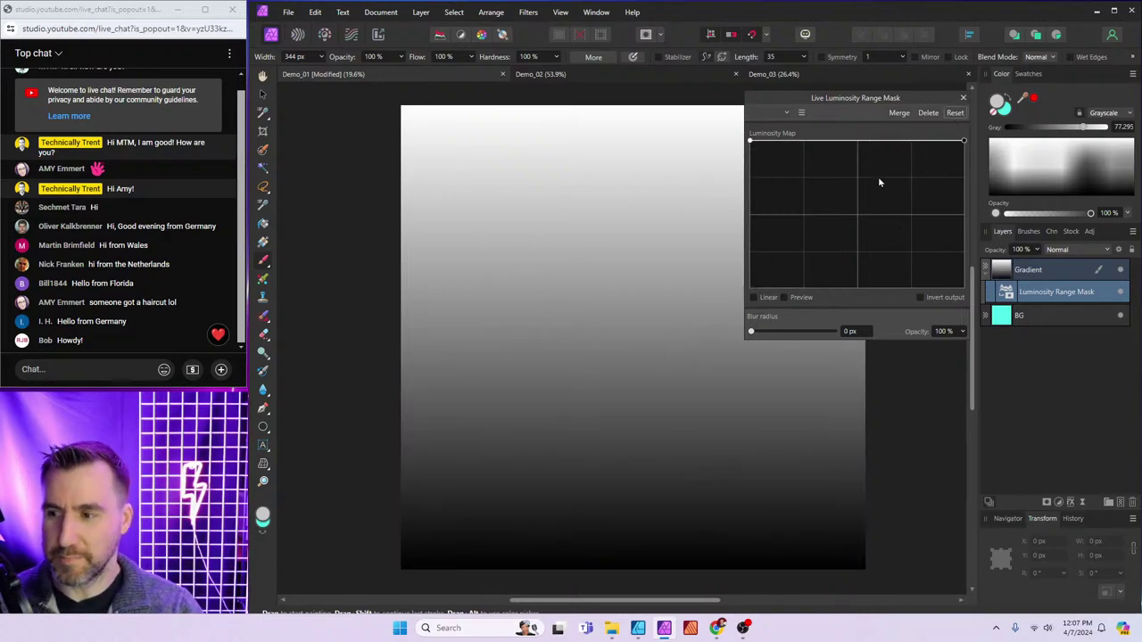
pyautogui.click(753, 300)
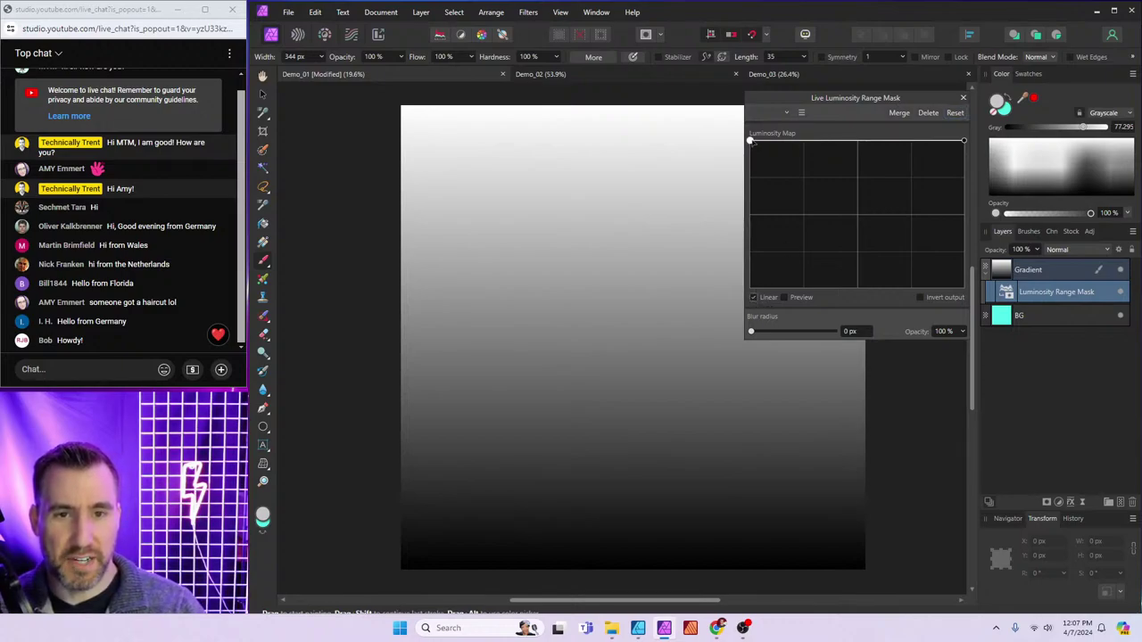
pyautogui.moveTo(749, 142); pyautogui.dragTo(750, 194)
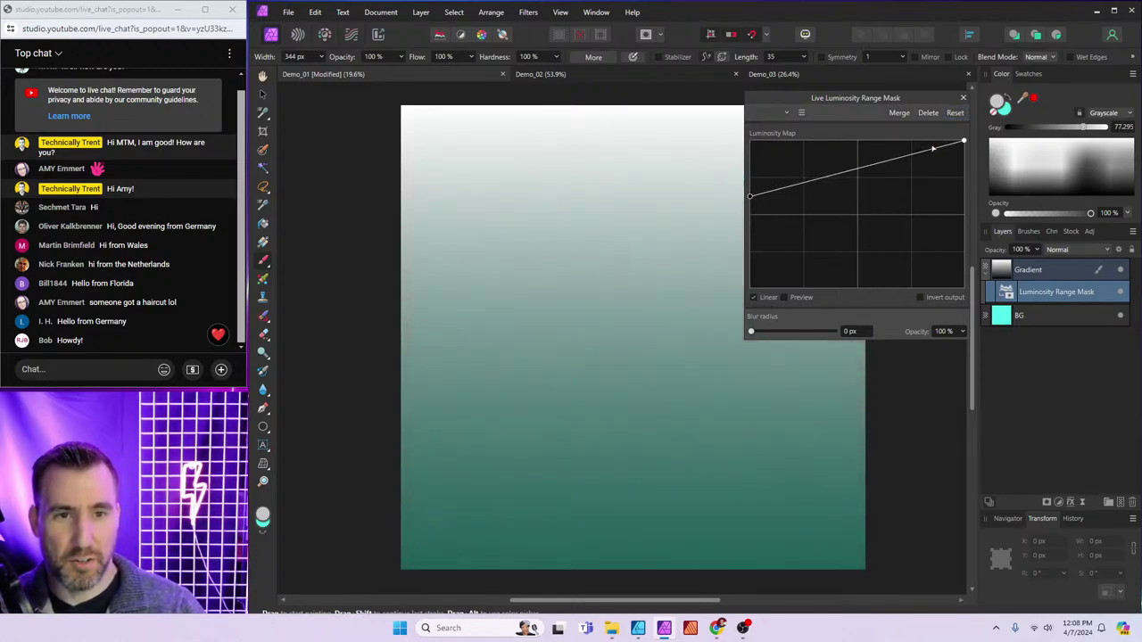
pyautogui.moveTo(875, 171); pyautogui.dragTo(811, 175)
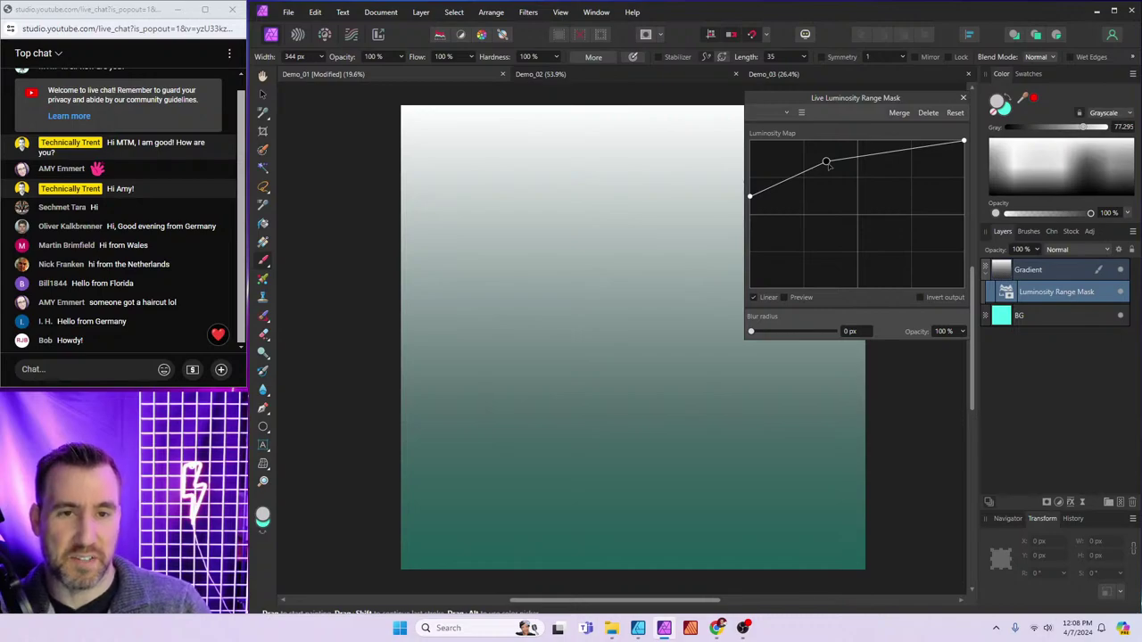
pyautogui.moveTo(826, 161); pyautogui.dragTo(803, 141)
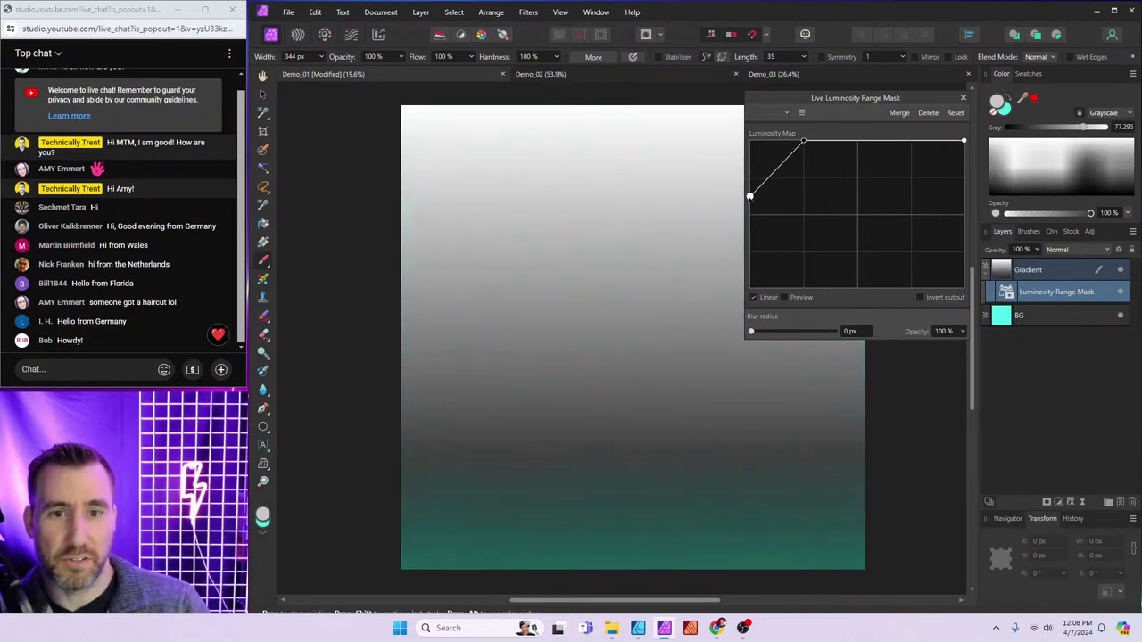
pyautogui.moveTo(750, 198); pyautogui.dragTo(741, 308)
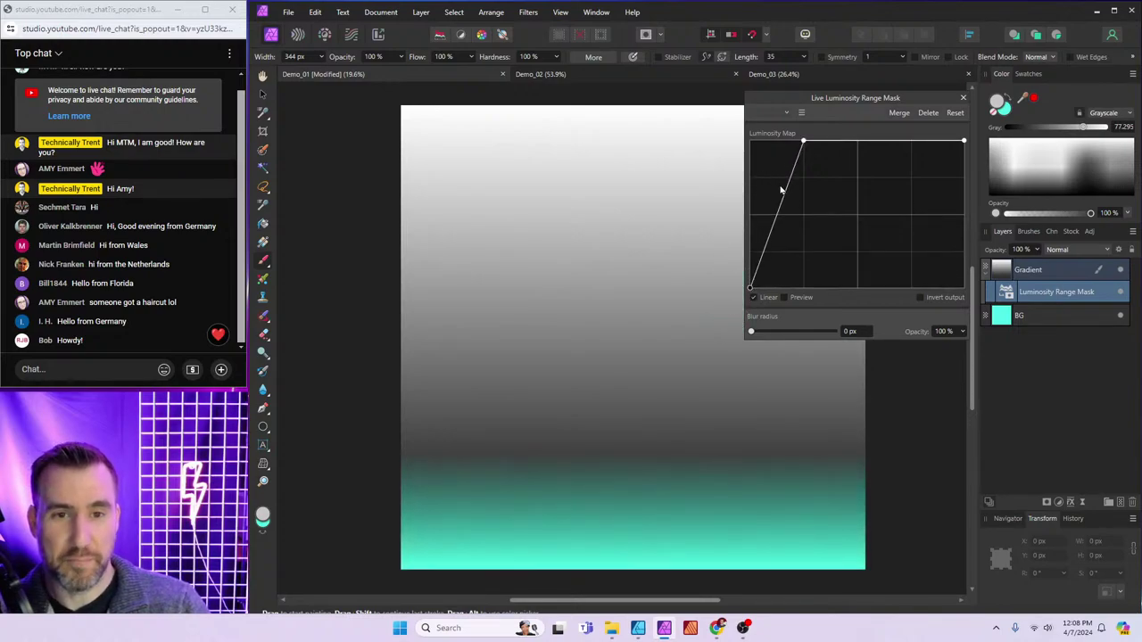
pyautogui.moveTo(784, 192); pyautogui.dragTo(806, 299)
pyautogui.moveTo(841, 116)
pyautogui.mouseDown()
pyautogui.moveTo(851, 120)
pyautogui.moveTo(838, 117)
pyautogui.mouseUp()
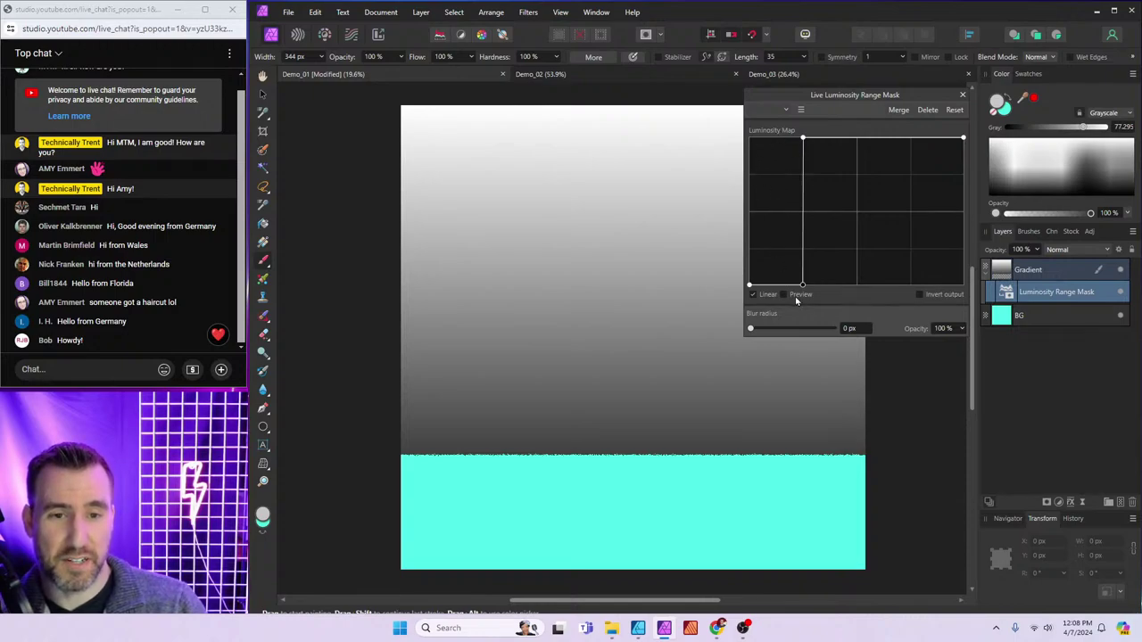
# Toggle the mask off and on to compare against the original gradient
pyautogui.click(748, 286)
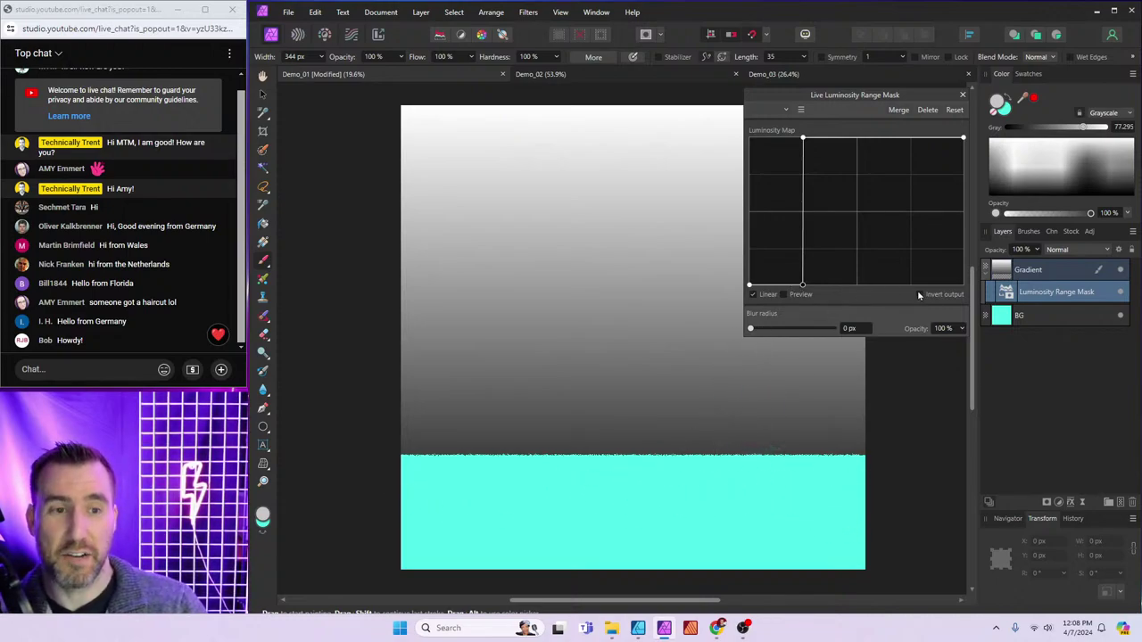
pyautogui.click(1122, 295)
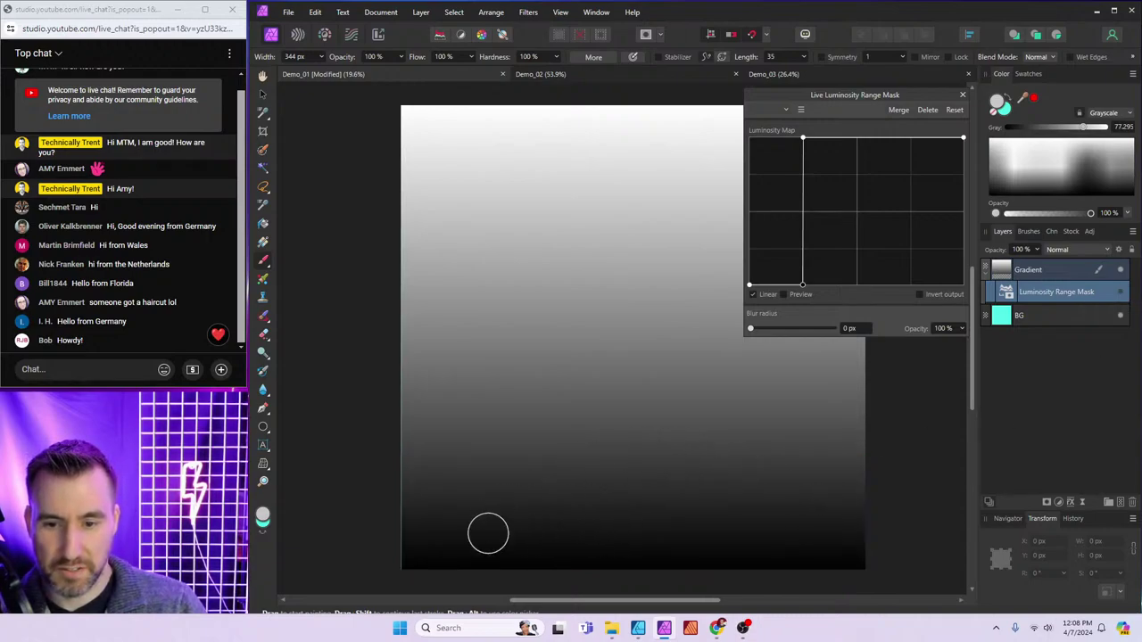
pyautogui.click(1122, 295)
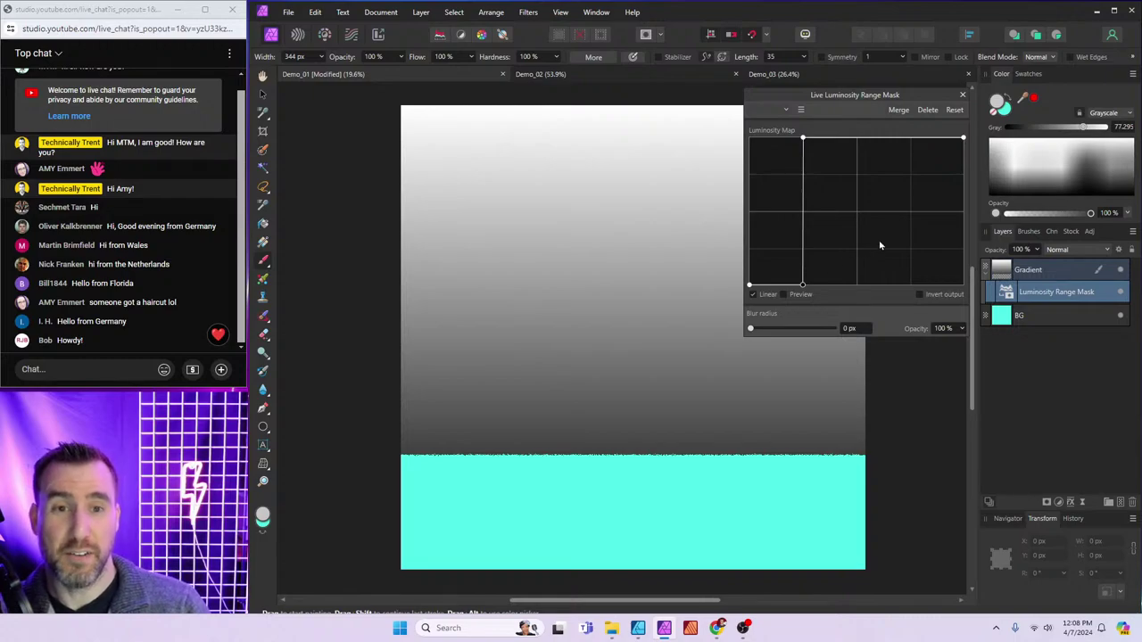
# Try a hard cutoff at the curve's bright end, flatten it, then reset the luminosity map
pyautogui.click(908, 138)
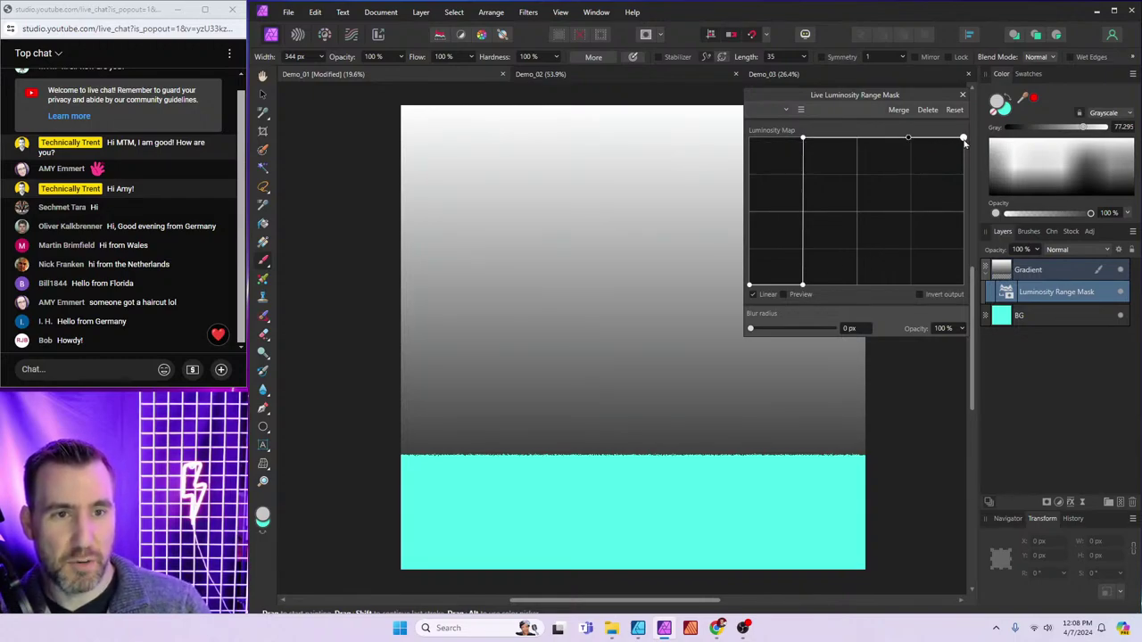
pyautogui.moveTo(963, 140); pyautogui.dragTo(963, 284)
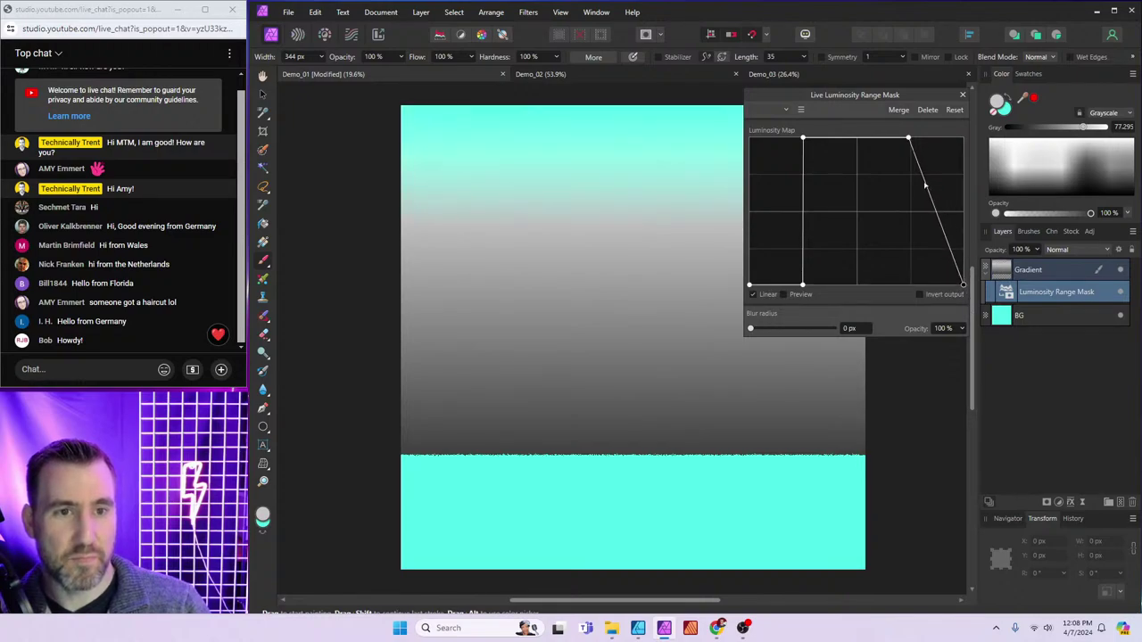
pyautogui.moveTo(925, 185); pyautogui.dragTo(909, 286)
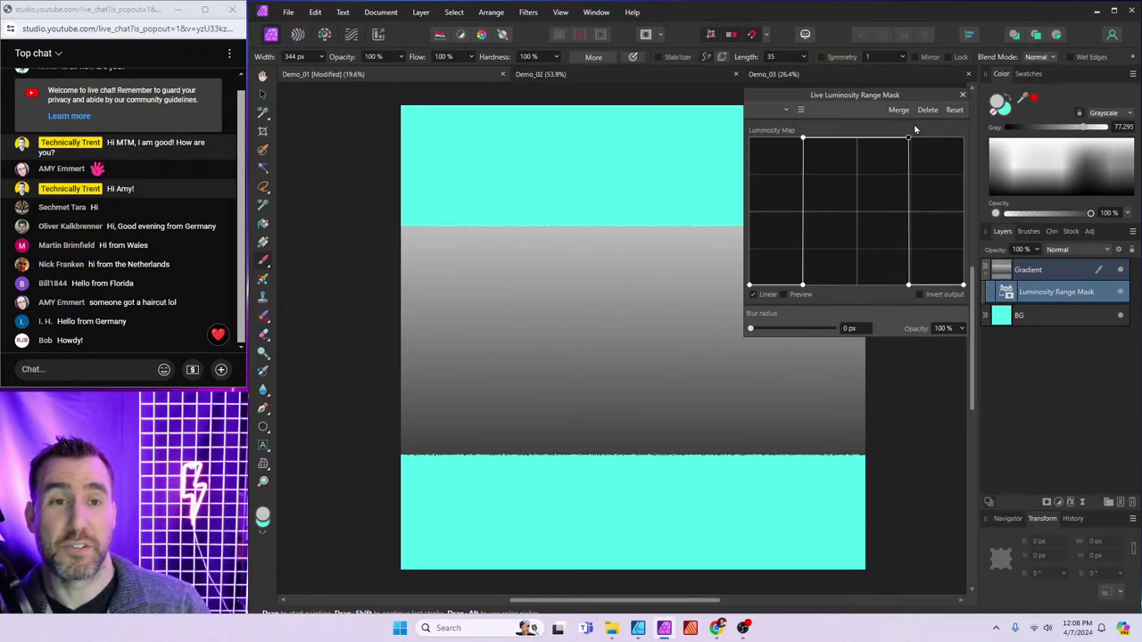
pyautogui.moveTo(915, 96); pyautogui.dragTo(923, 95)
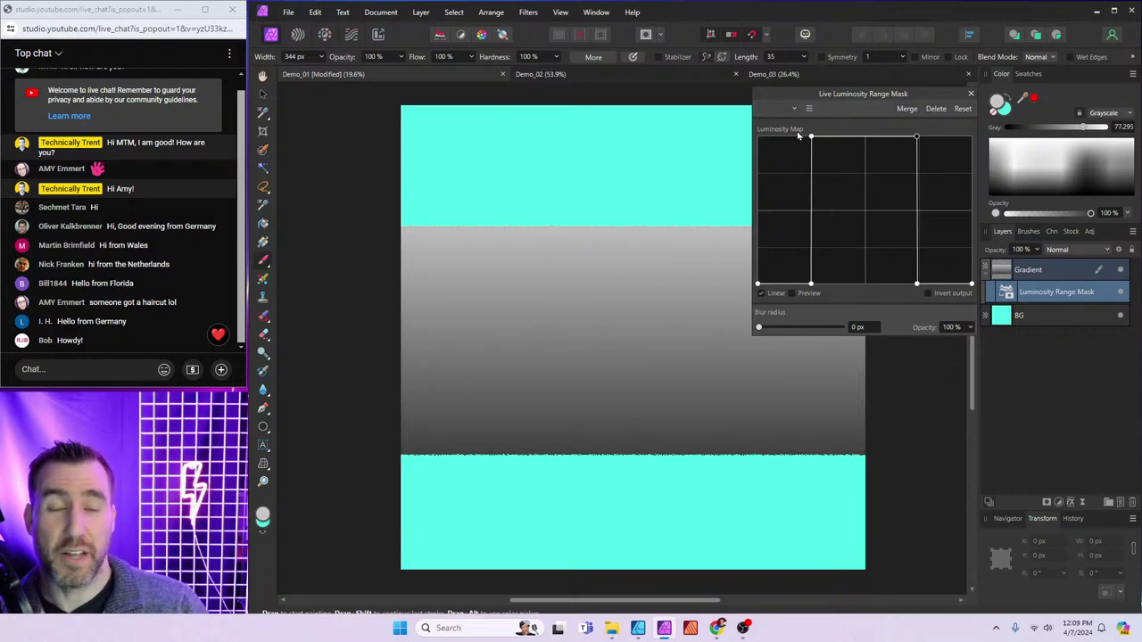
pyautogui.moveTo(811, 138); pyautogui.dragTo(811, 209)
pyautogui.moveTo(917, 137); pyautogui.dragTo(916, 211)
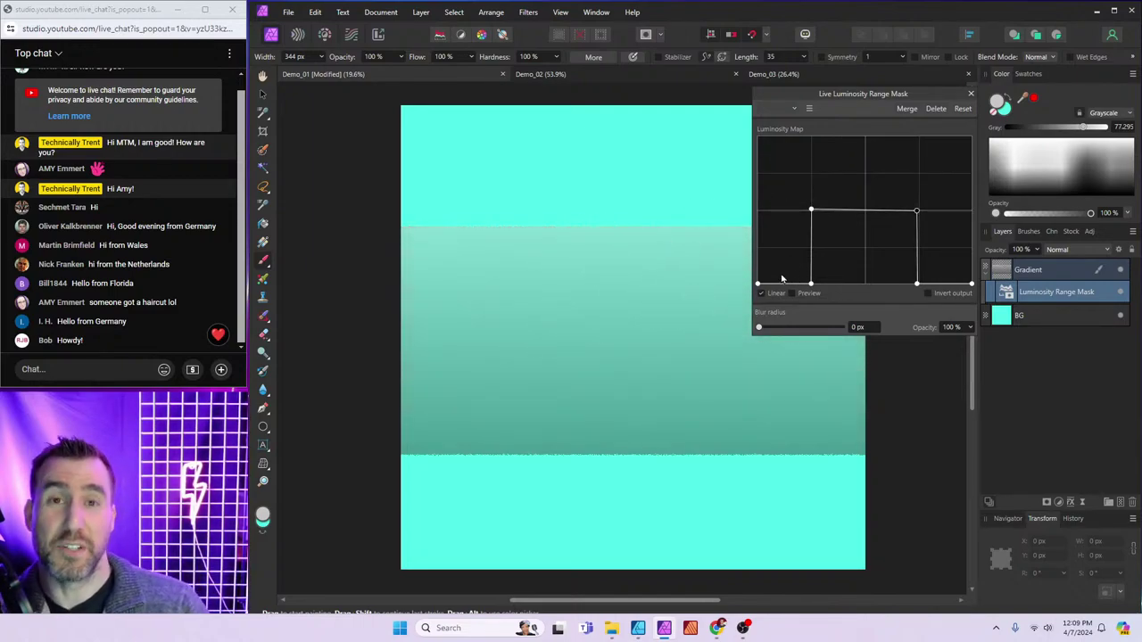
pyautogui.click(963, 108)
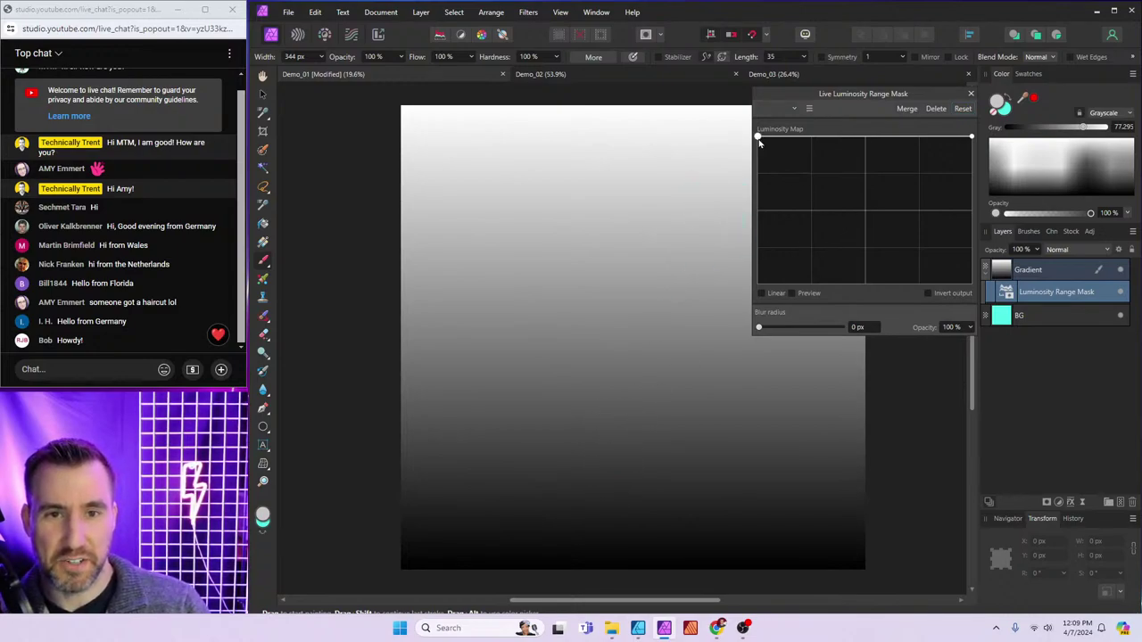
# Build a linear luminosity ramp with a sharp edge and preview the mask in black and white
pyautogui.moveTo(757, 138); pyautogui.dragTo(757, 283)
pyautogui.moveTo(842, 230); pyautogui.dragTo(812, 248)
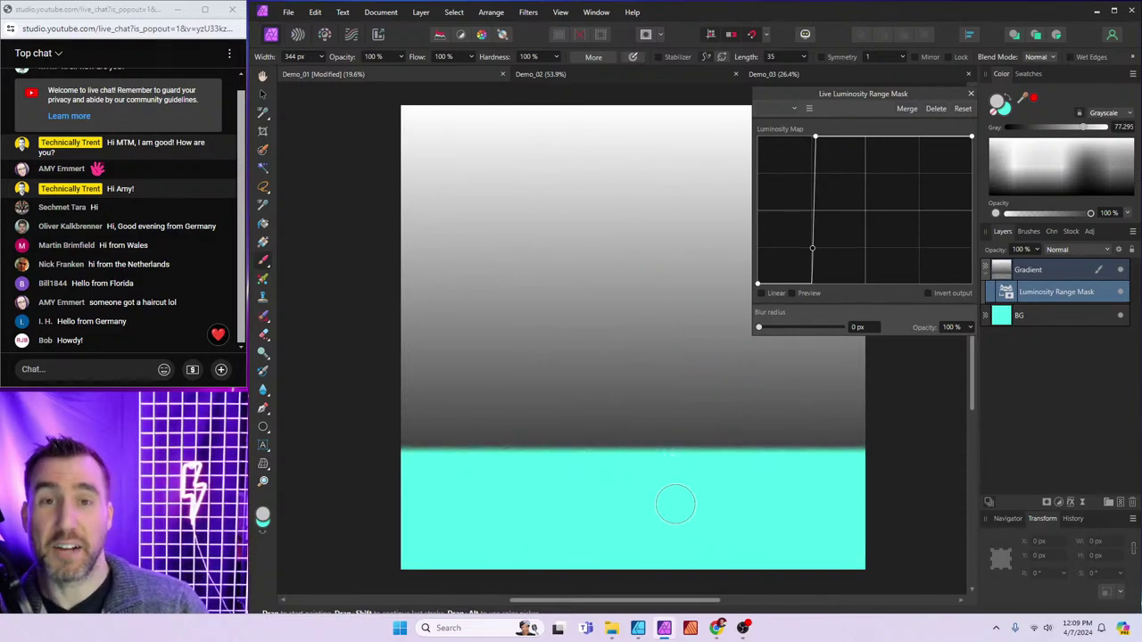
pyautogui.click(761, 293)
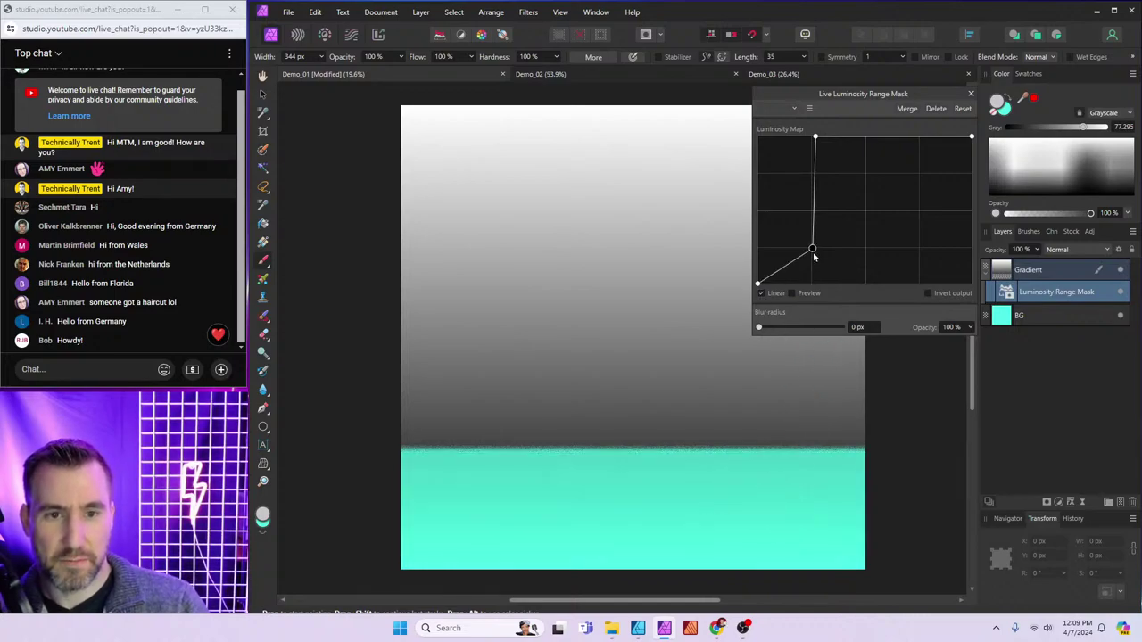
pyautogui.moveTo(812, 250); pyautogui.dragTo(814, 285)
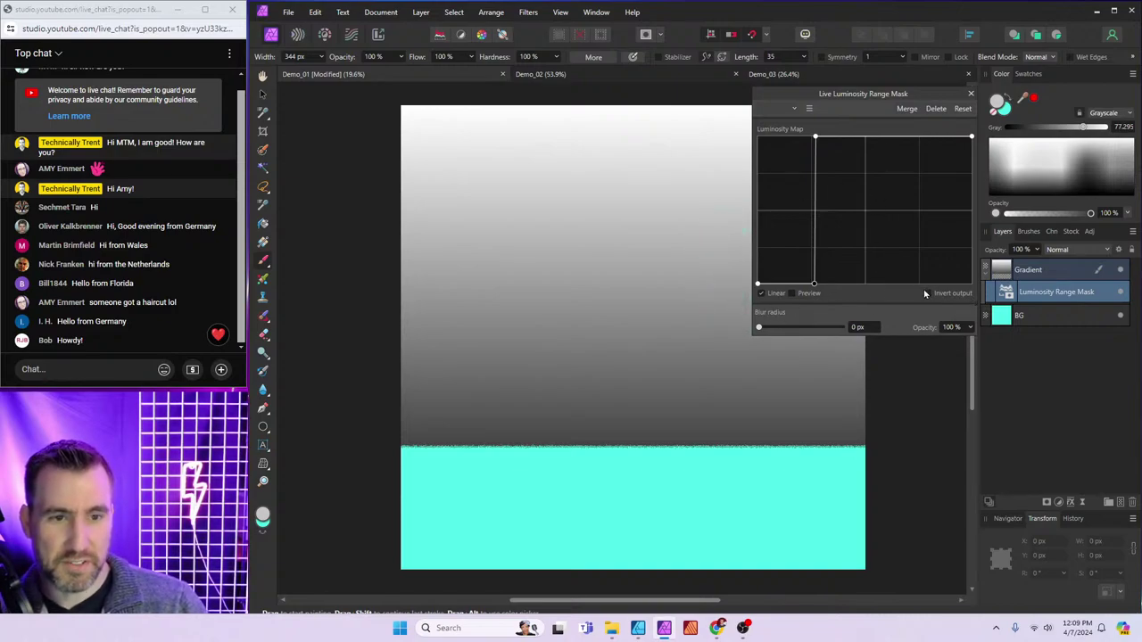
pyautogui.click(792, 294)
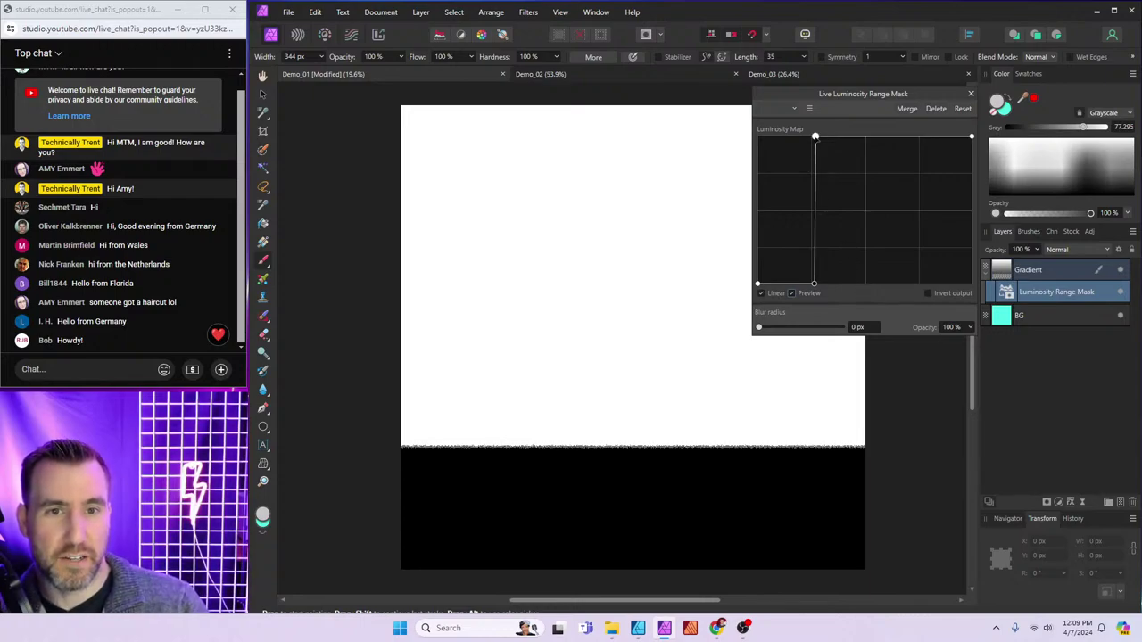
# Slide the top and bottom curve nodes right to restrict the mask to the lightest tones
pyautogui.moveTo(815, 137); pyautogui.dragTo(850, 137)
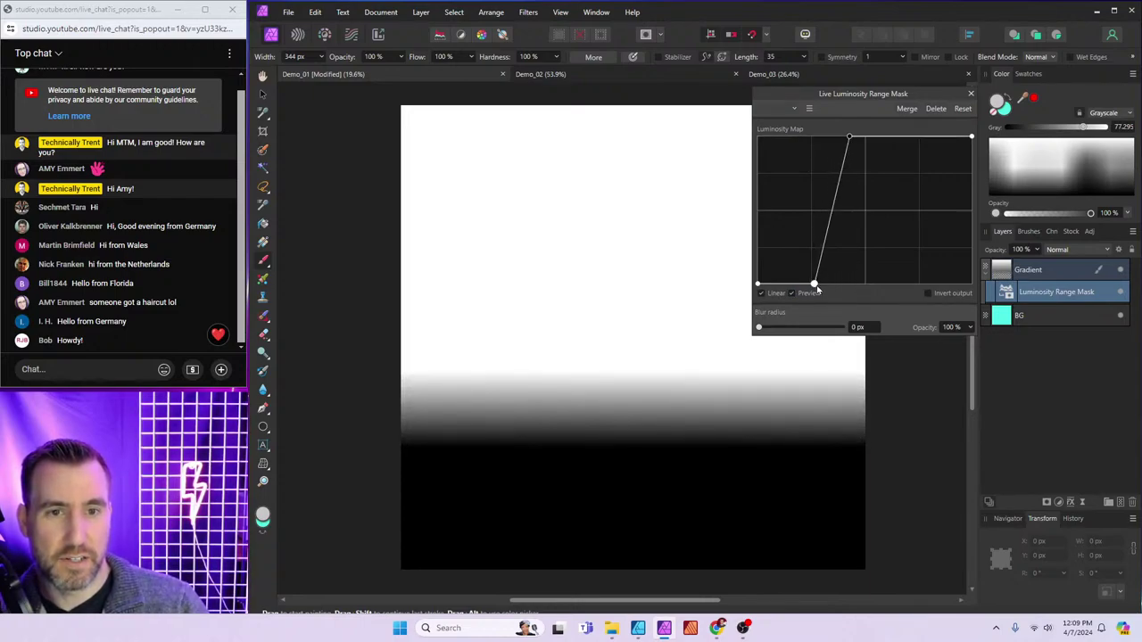
pyautogui.moveTo(816, 285); pyautogui.dragTo(849, 285)
pyautogui.moveTo(849, 137); pyautogui.dragTo(897, 137)
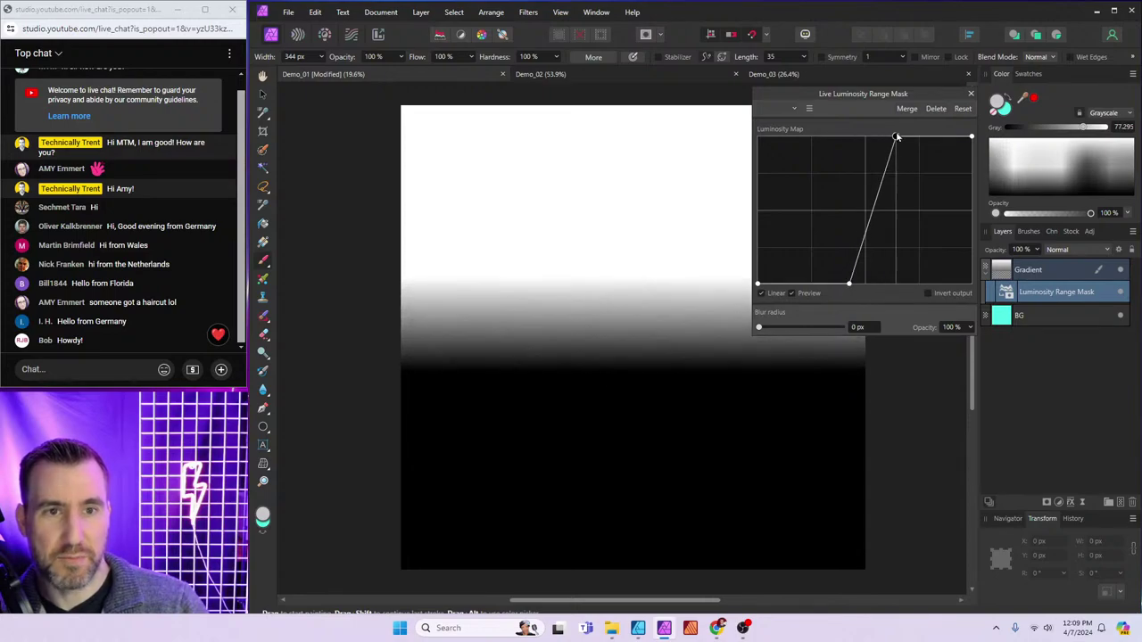
pyautogui.moveTo(849, 284); pyautogui.dragTo(891, 284)
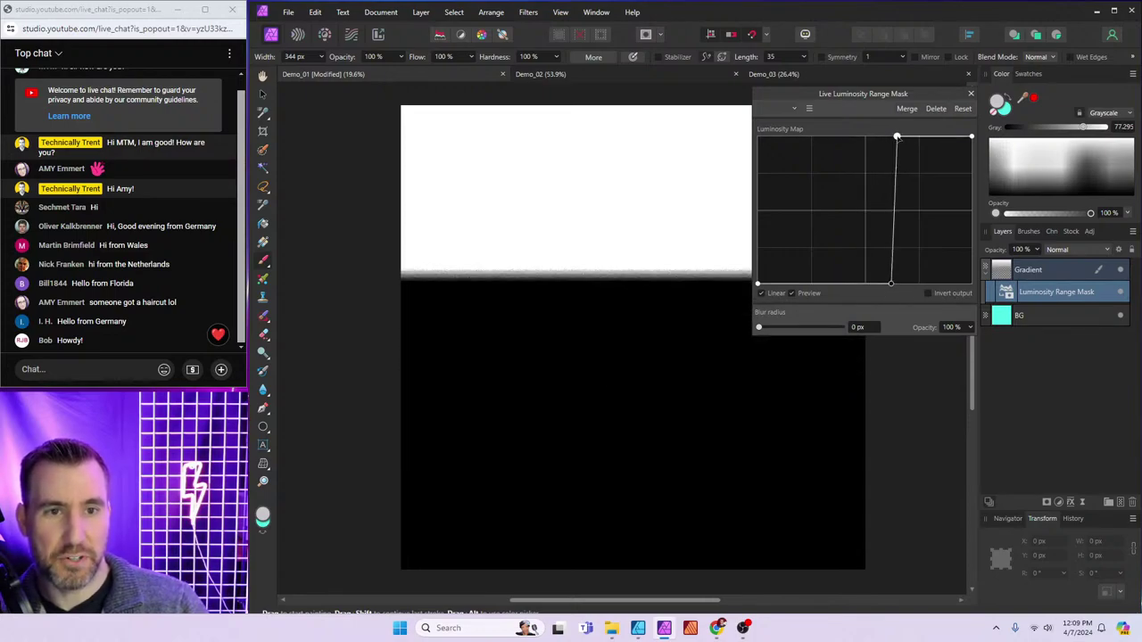
pyautogui.moveTo(896, 137); pyautogui.dragTo(920, 137)
pyautogui.moveTo(891, 284); pyautogui.dragTo(919, 284)
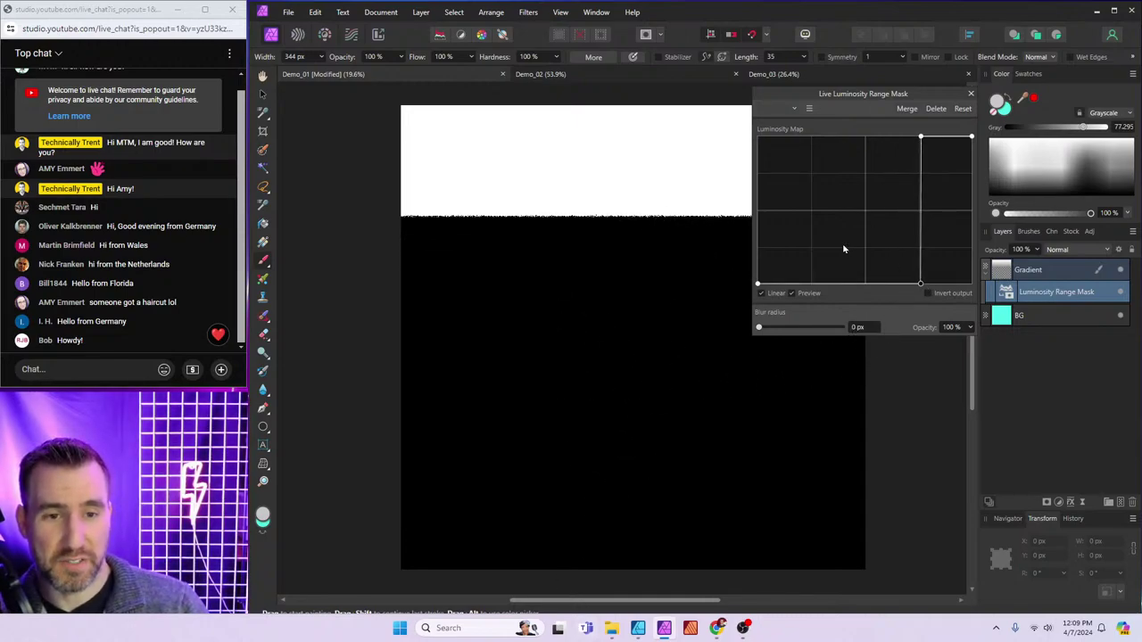
# Toggle Preview and Invert to compare, then drag the bottom node left to soften the edge
pyautogui.click(791, 294)
pyautogui.click(791, 293)
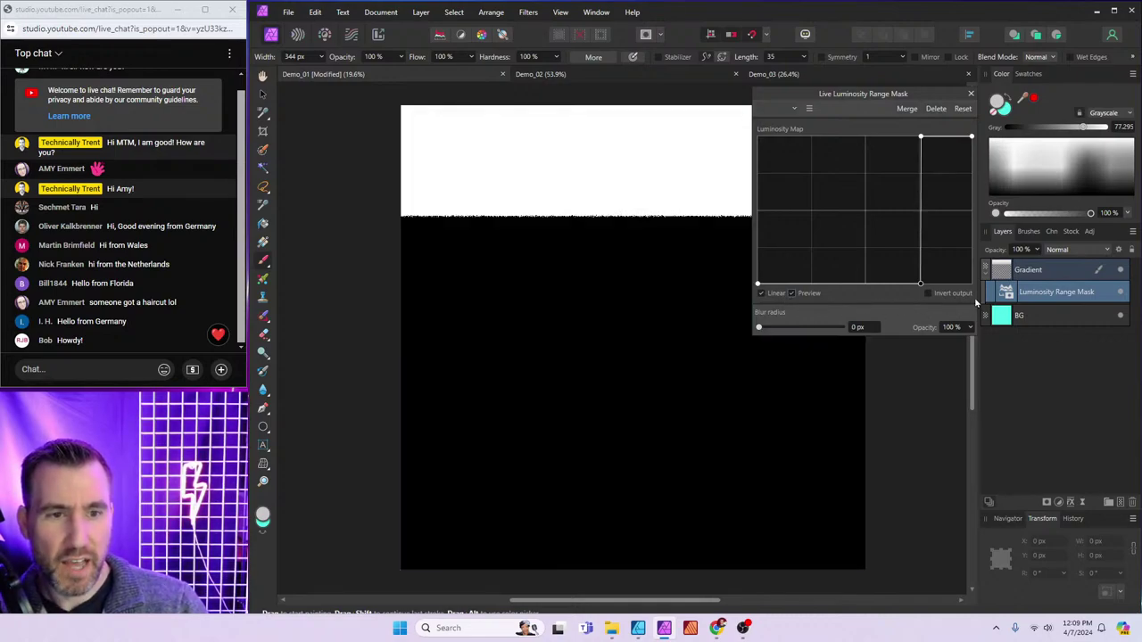
pyautogui.click(928, 293)
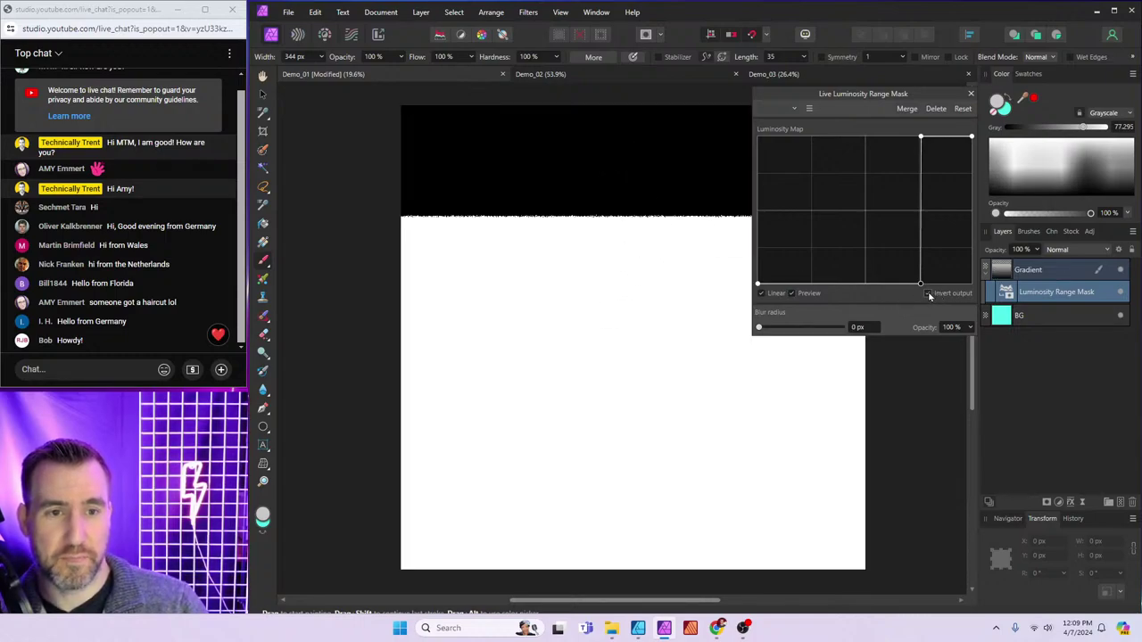
pyautogui.click(928, 293)
pyautogui.click(791, 294)
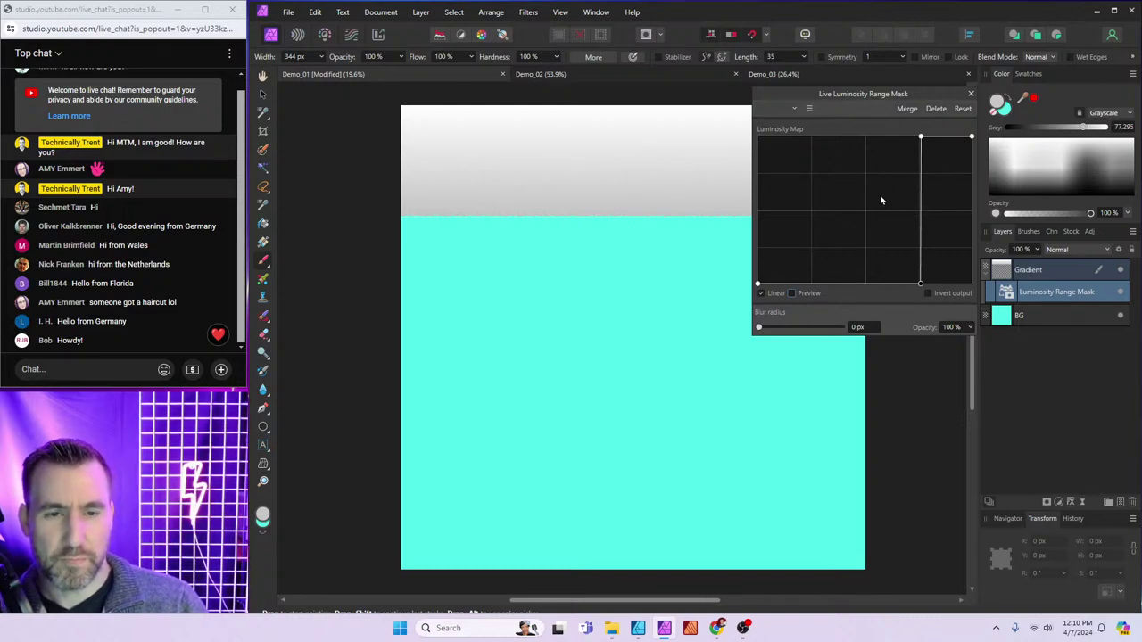
pyautogui.moveTo(921, 283); pyautogui.dragTo(884, 286)
# Reset the luminosity curve, close its settings, and bring up the Demo_02 dolphin document
pyautogui.click(961, 110)
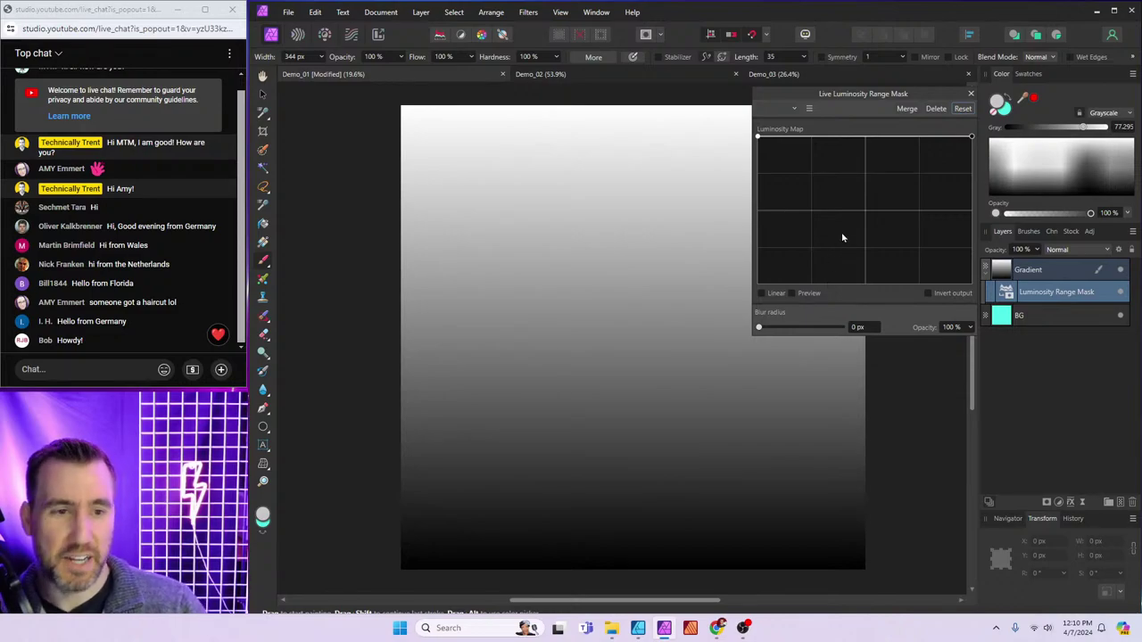
pyautogui.click(971, 94)
pyautogui.click(657, 78)
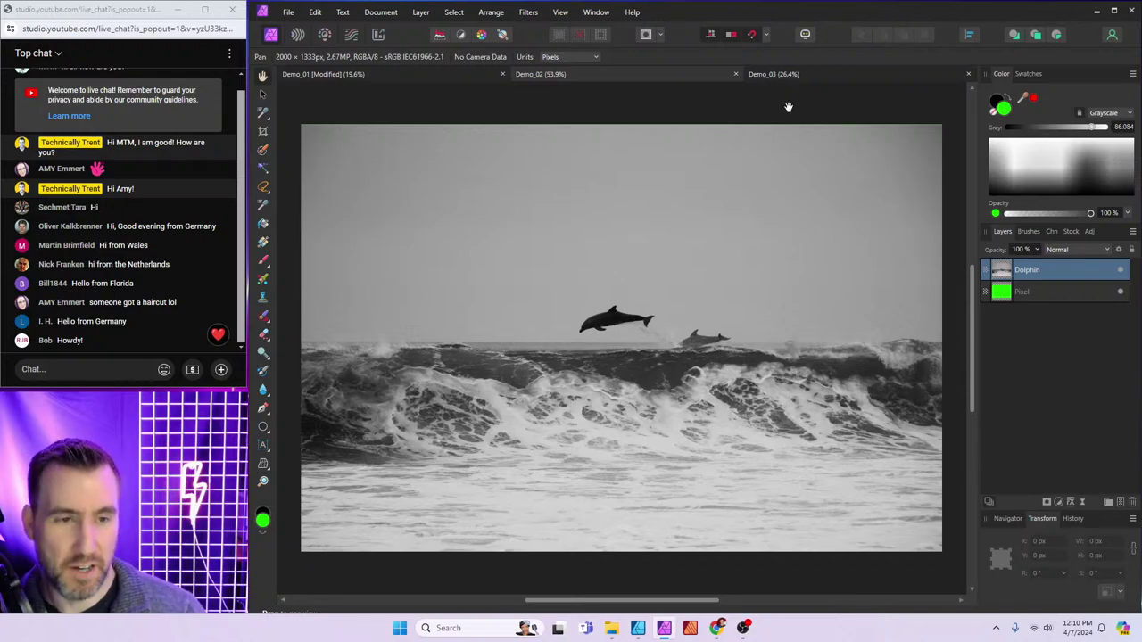
# Add a luminosity range mask to the Dolphin layer and reshape its curve toward dark tones
pyautogui.click(1049, 506)
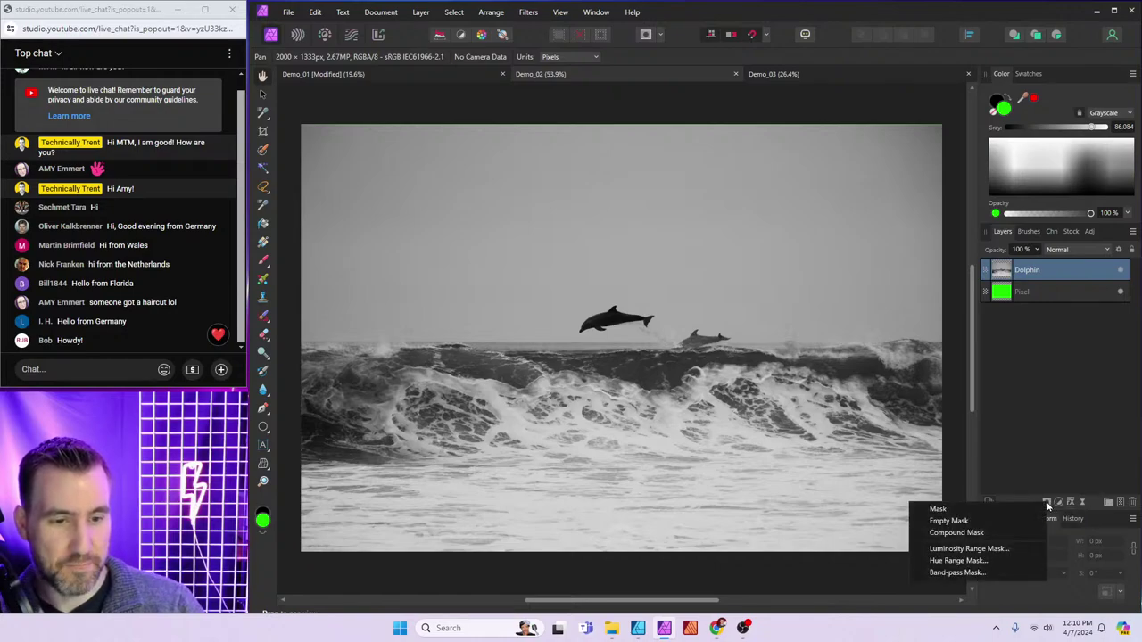
pyautogui.click(991, 549)
pyautogui.moveTo(934, 98); pyautogui.dragTo(930, 92)
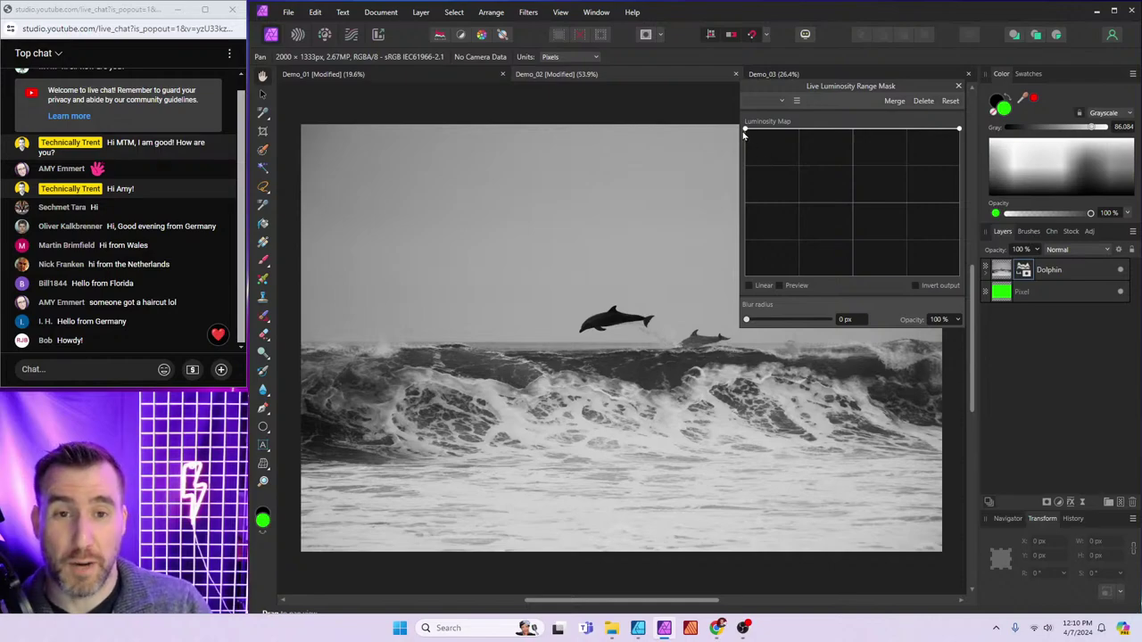
pyautogui.moveTo(743, 134); pyautogui.dragTo(727, 318)
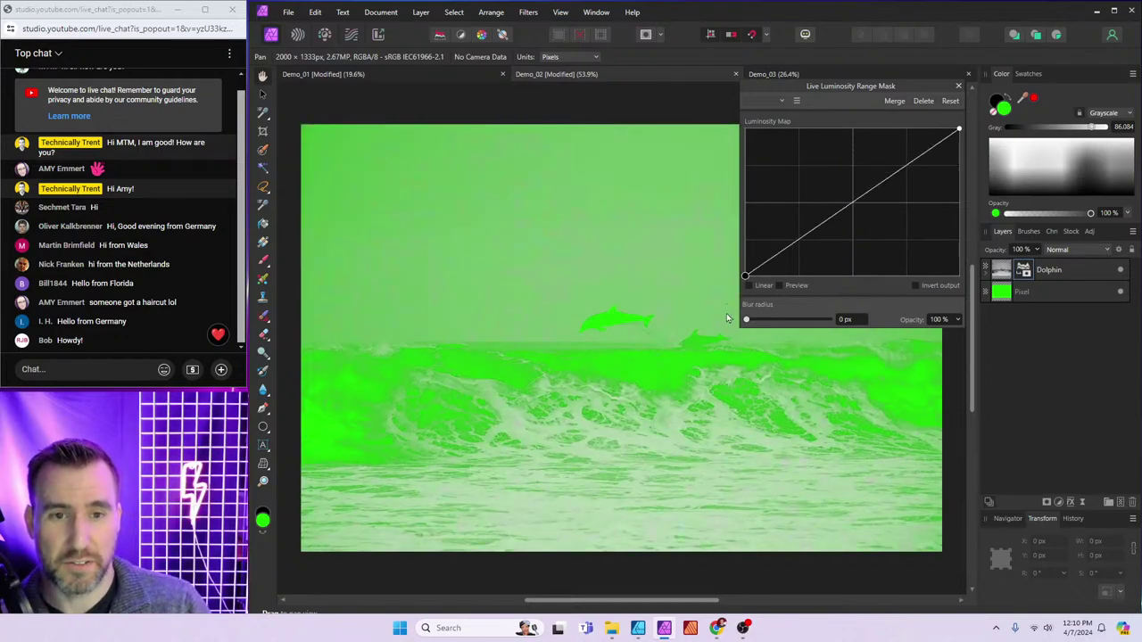
pyautogui.moveTo(819, 227); pyautogui.dragTo(797, 132)
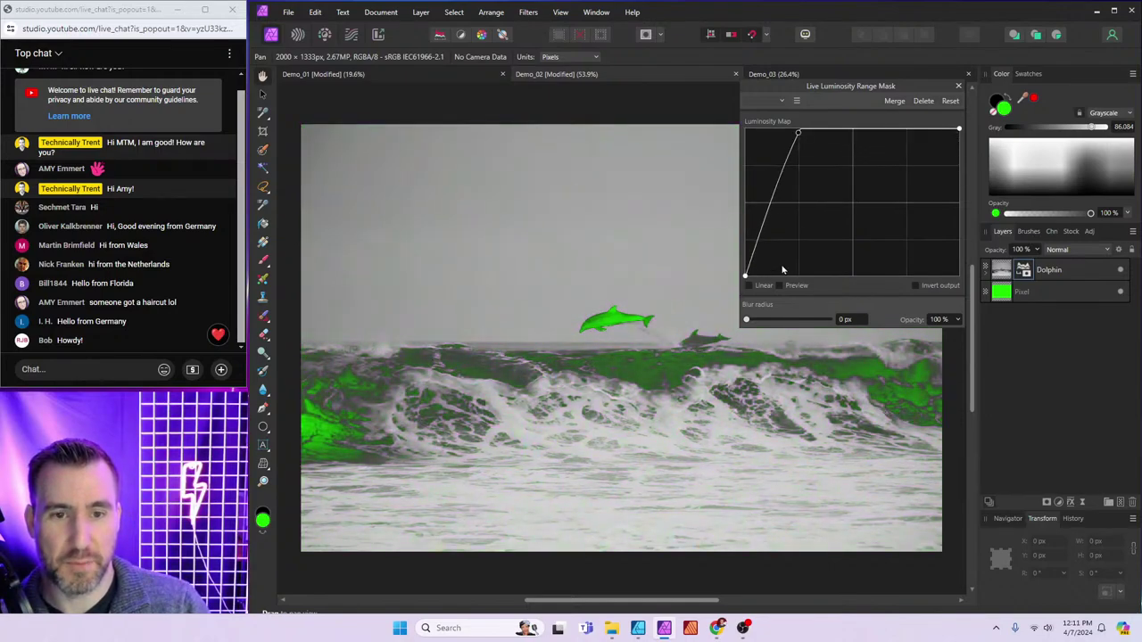
pyautogui.click(749, 285)
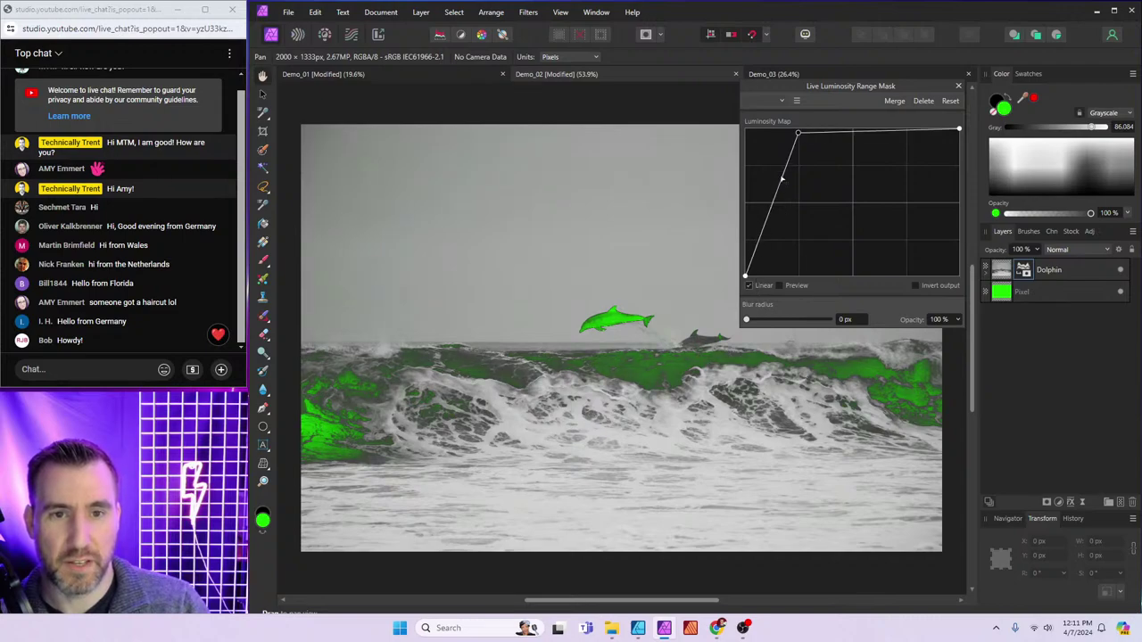
pyautogui.moveTo(782, 179); pyautogui.dragTo(798, 276)
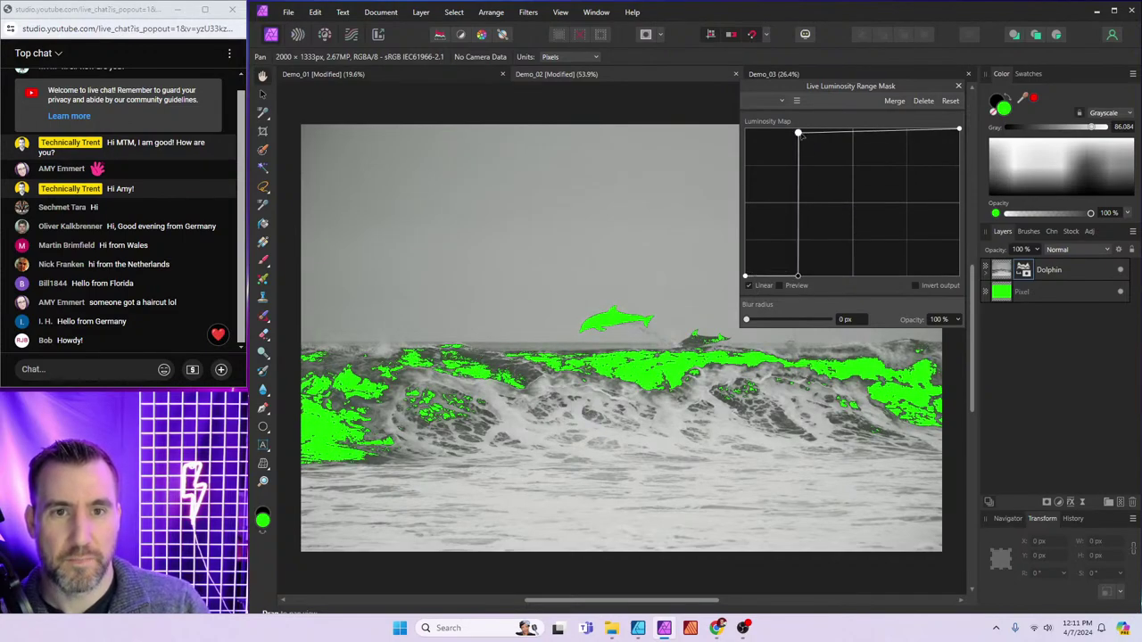
pyautogui.moveTo(799, 133)
pyautogui.mouseDown()
pyautogui.moveTo(812, 130)
pyautogui.moveTo(799, 127)
pyautogui.mouseUp()
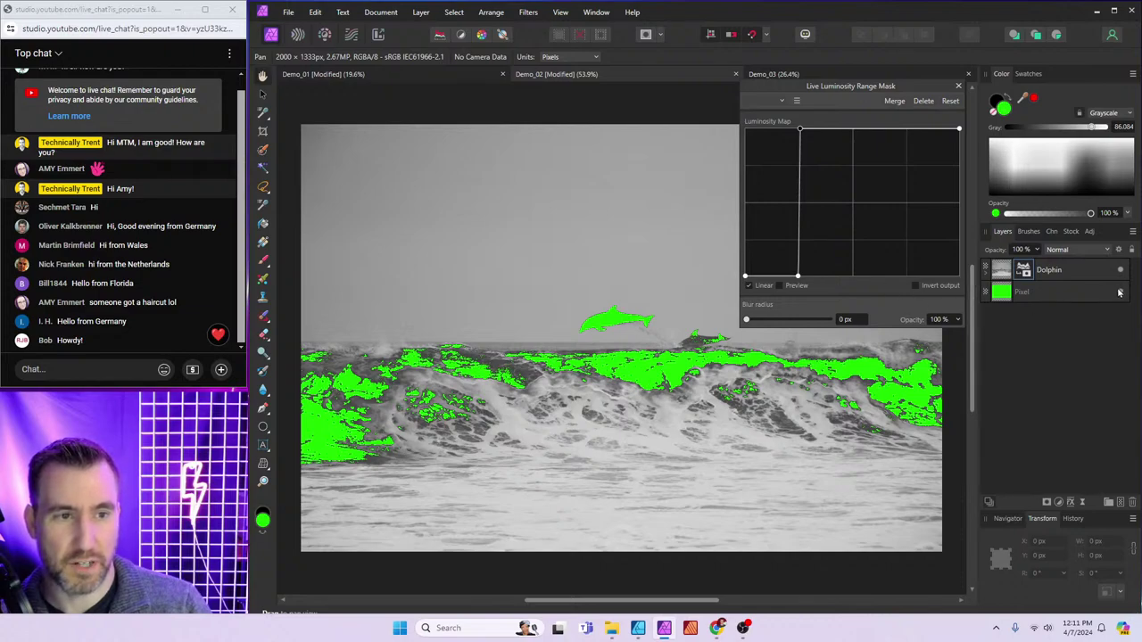
# Toggle the range mask off and on to compare, then narrow it to the darkest tones
pyautogui.click(986, 271)
pyautogui.click(1118, 293)
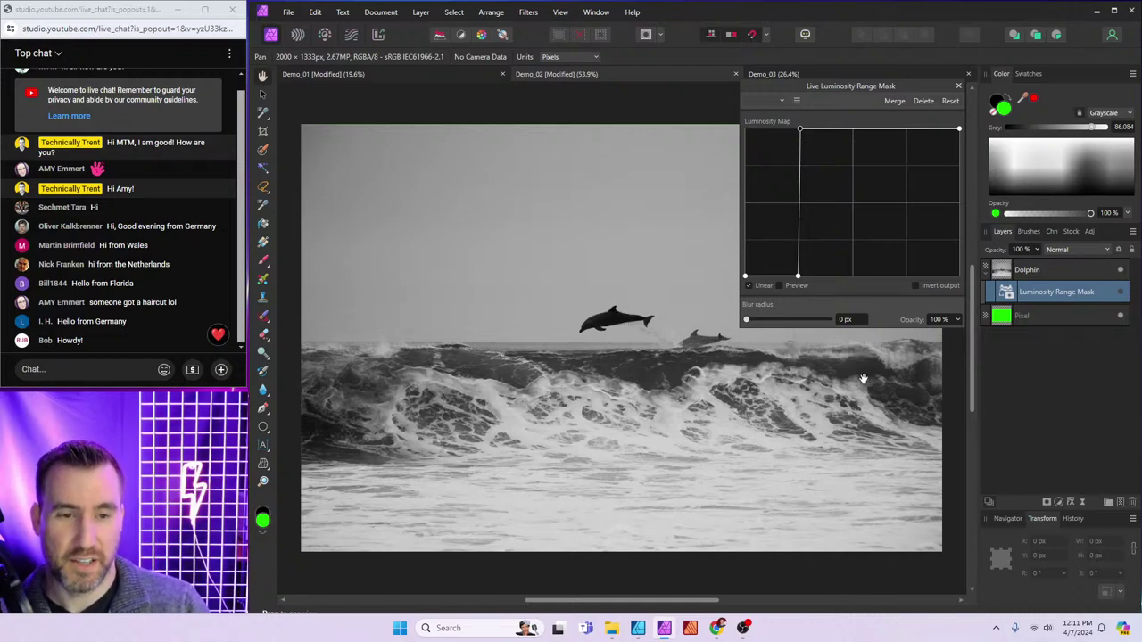
pyautogui.click(1118, 293)
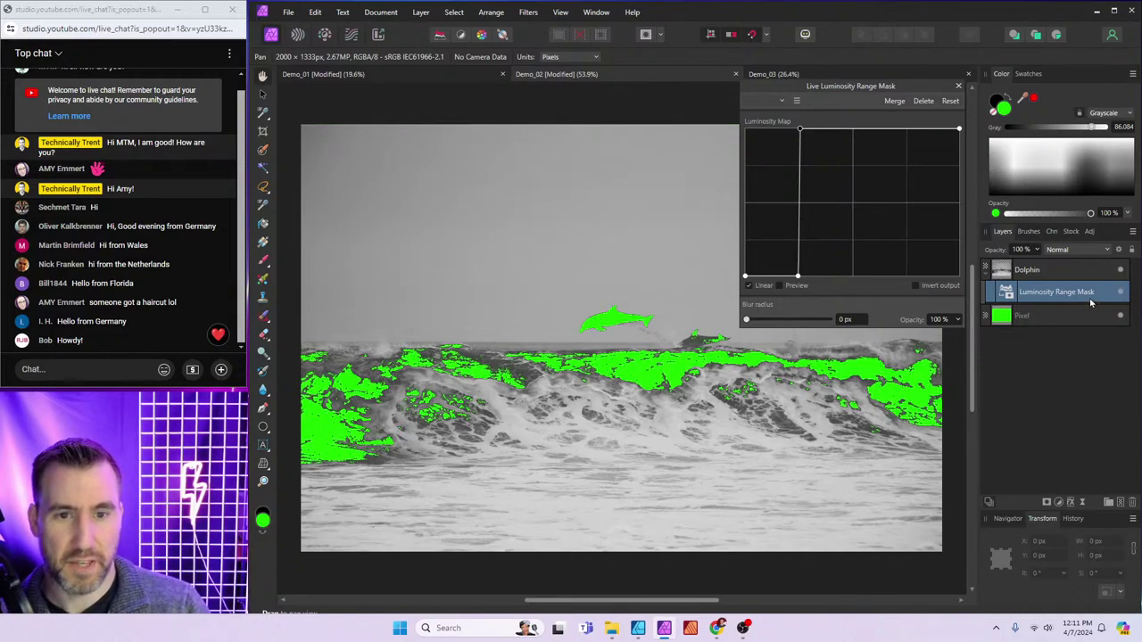
pyautogui.moveTo(798, 277); pyautogui.dragTo(767, 276)
pyautogui.moveTo(799, 129)
pyautogui.mouseDown()
pyautogui.moveTo(772, 129)
pyautogui.moveTo(798, 129)
pyautogui.mouseUp()
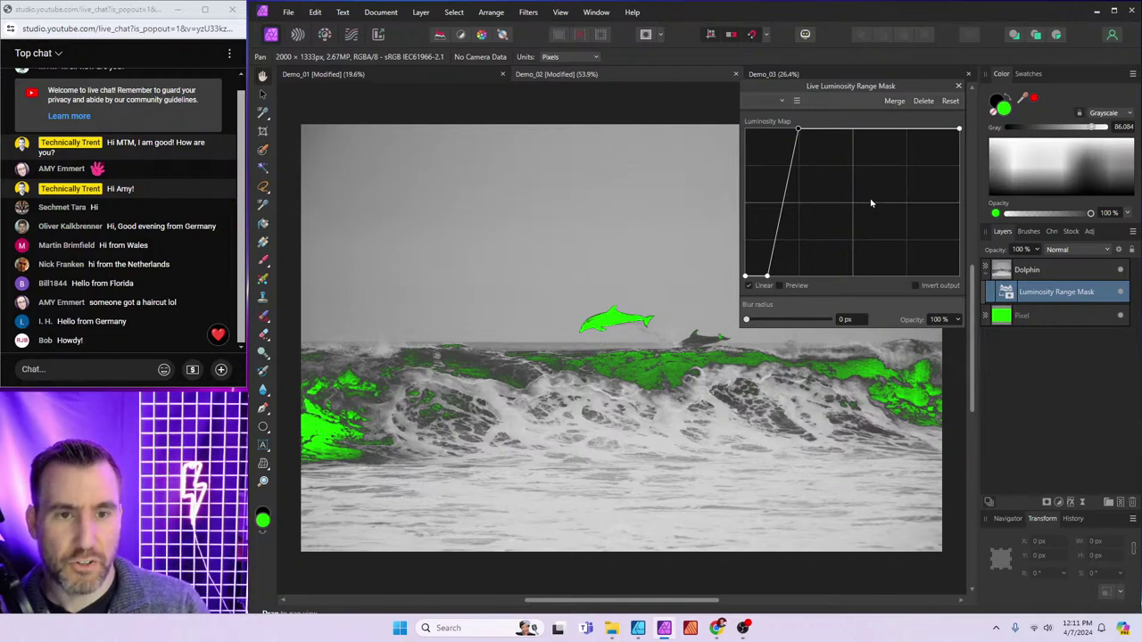
# Reset the curve to the Shadows preset, close the mask settings and hide the Dolphin layer
pyautogui.click(950, 102)
pyautogui.click(782, 101)
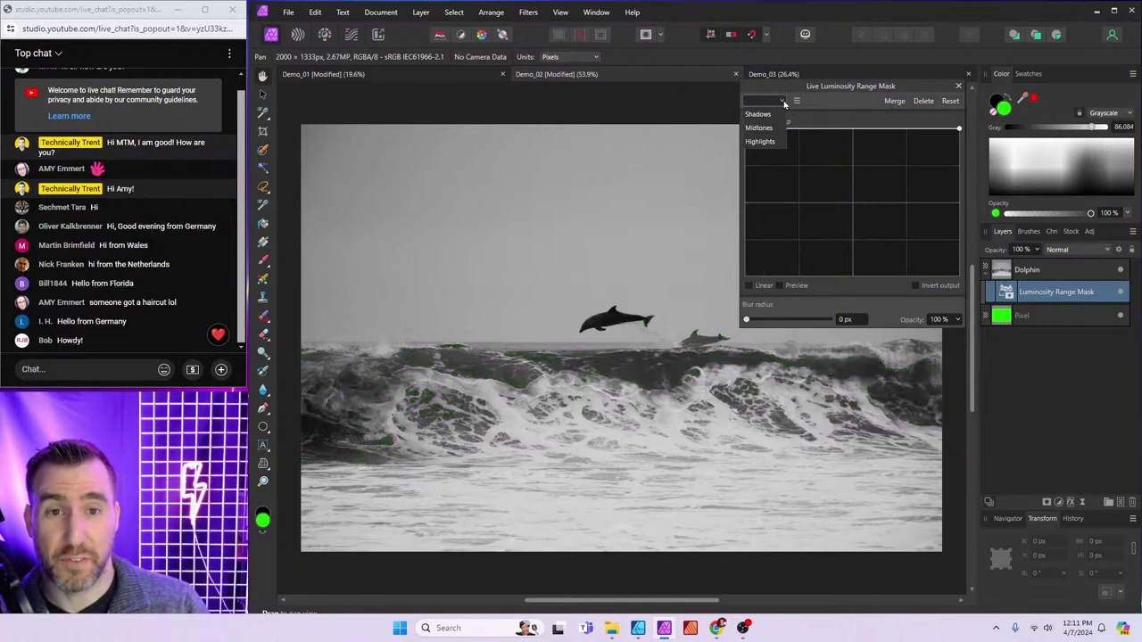
pyautogui.click(760, 115)
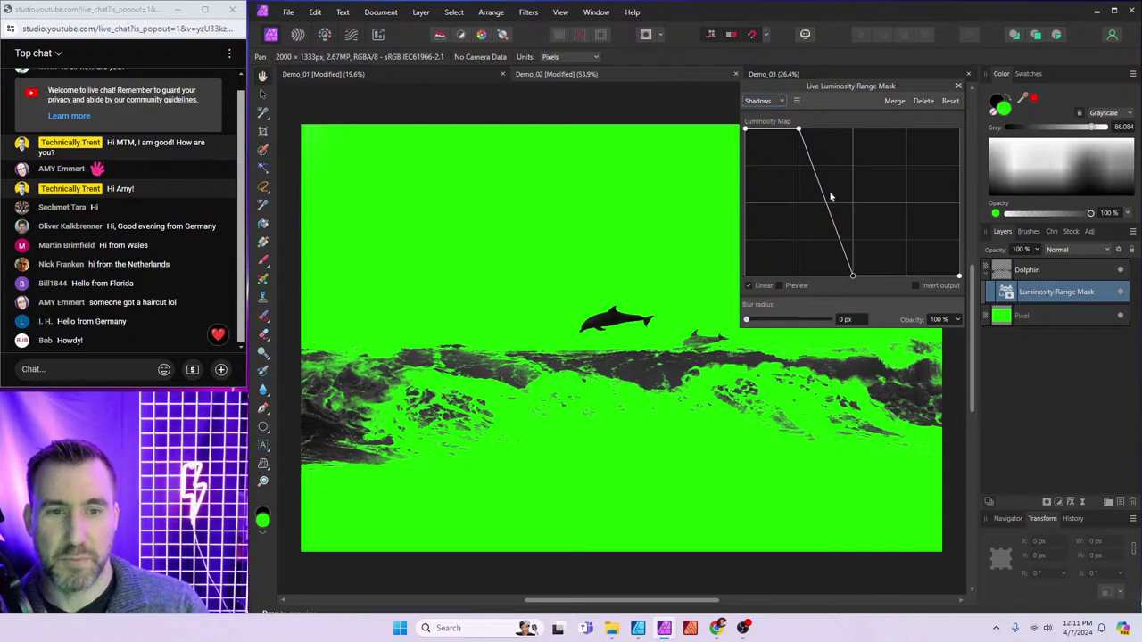
pyautogui.click(959, 86)
pyautogui.click(1121, 270)
# Flood-fill the green Pixel layer with a bright cyan
pyautogui.click(1010, 319)
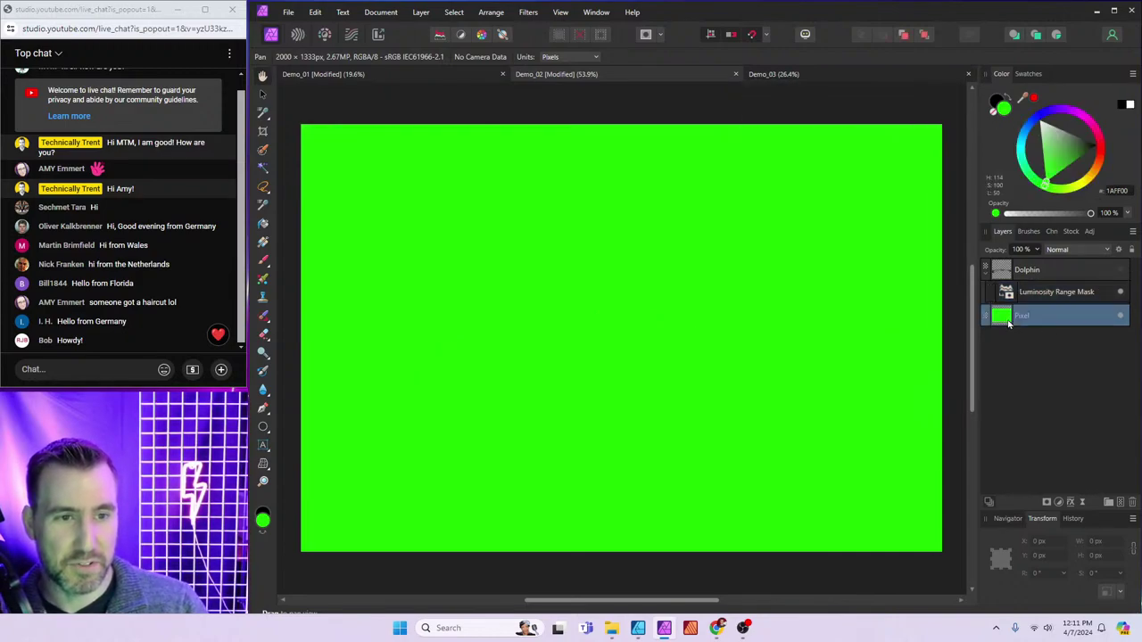
pyautogui.click(264, 225)
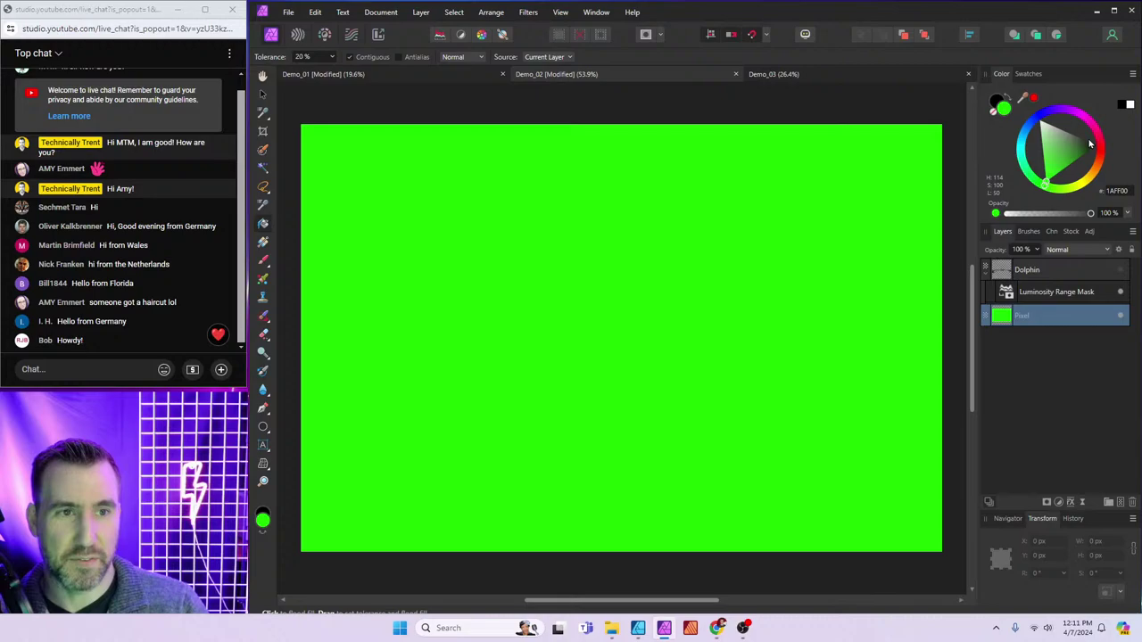
pyautogui.click(1021, 131)
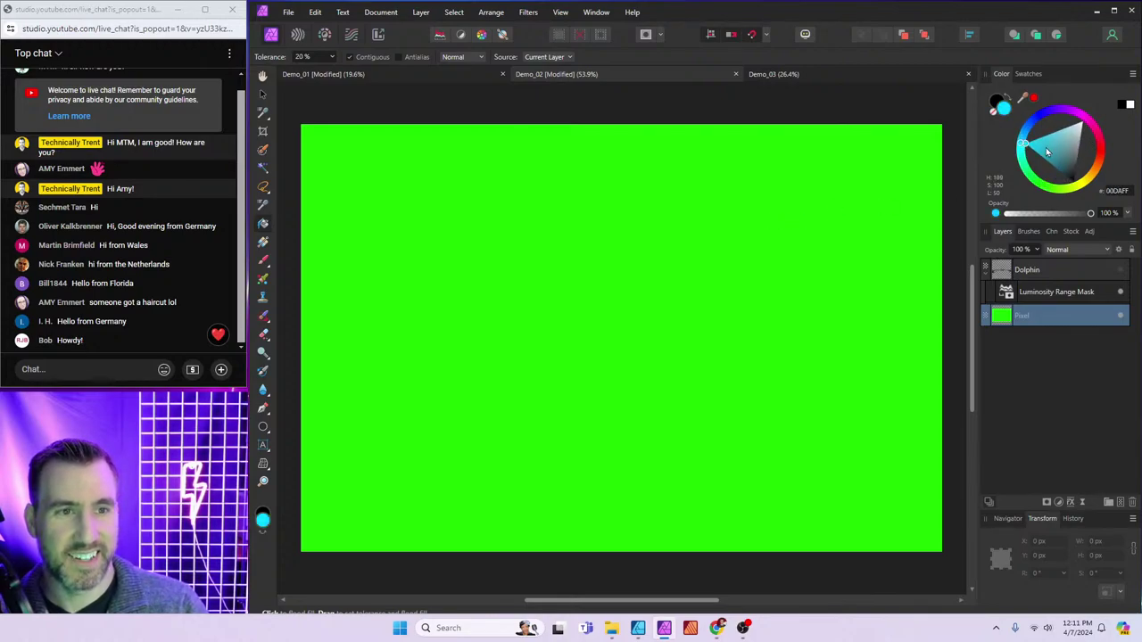
pyautogui.click(1037, 152)
pyautogui.click(740, 233)
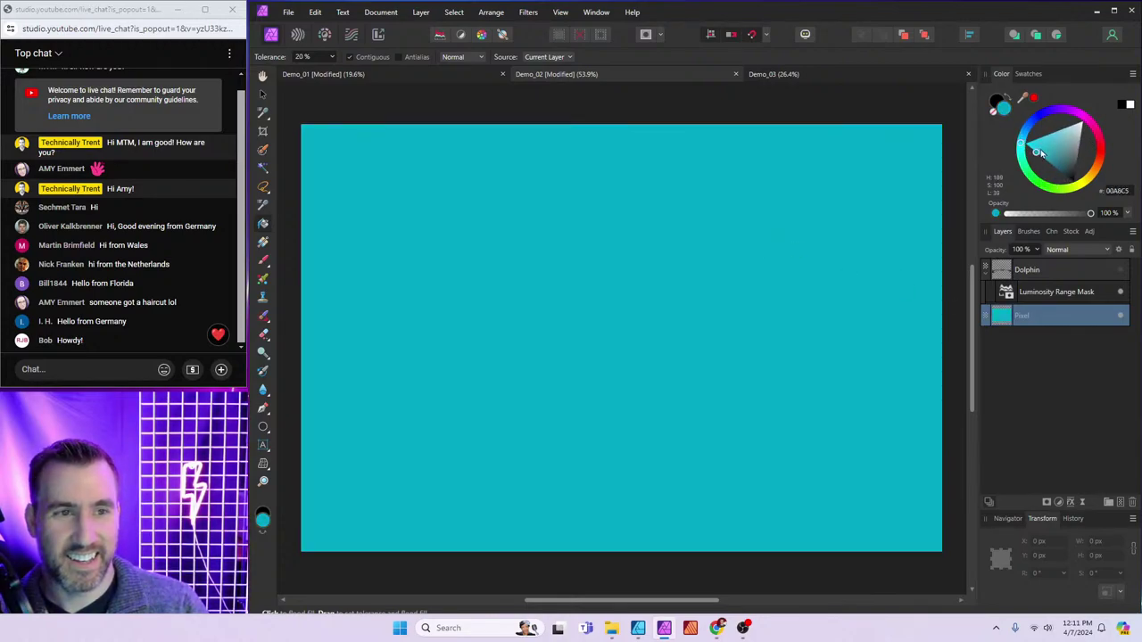
pyautogui.click(1042, 138)
pyautogui.click(757, 260)
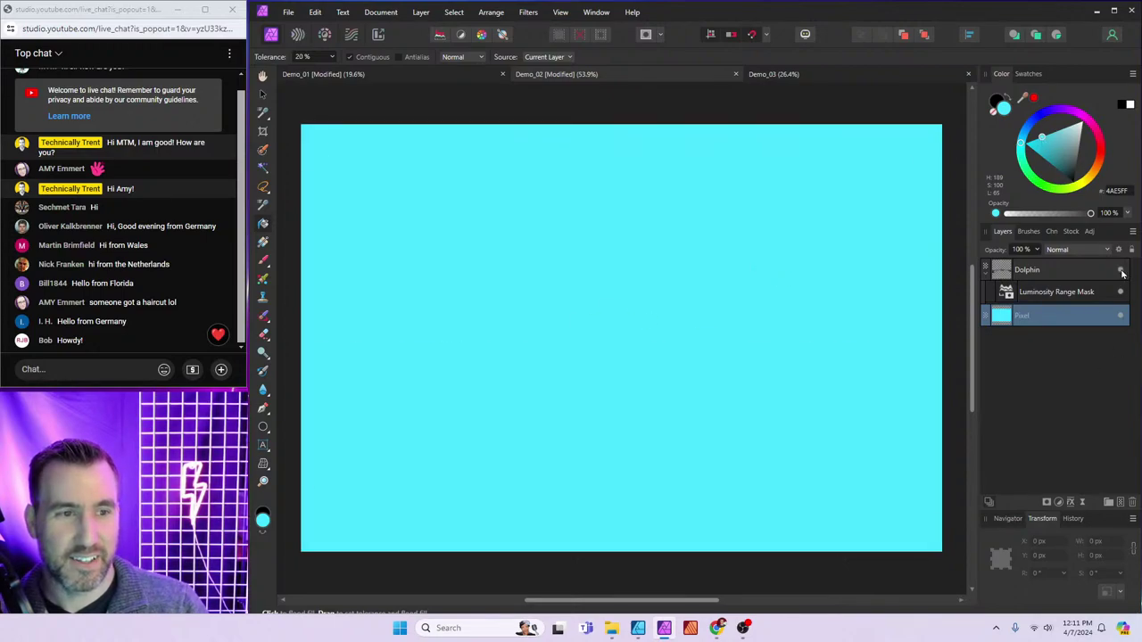
# Show and select the Dolphin layer and bring up its luminosity range mask settings
pyautogui.click(1121, 271)
pyautogui.click(1008, 270)
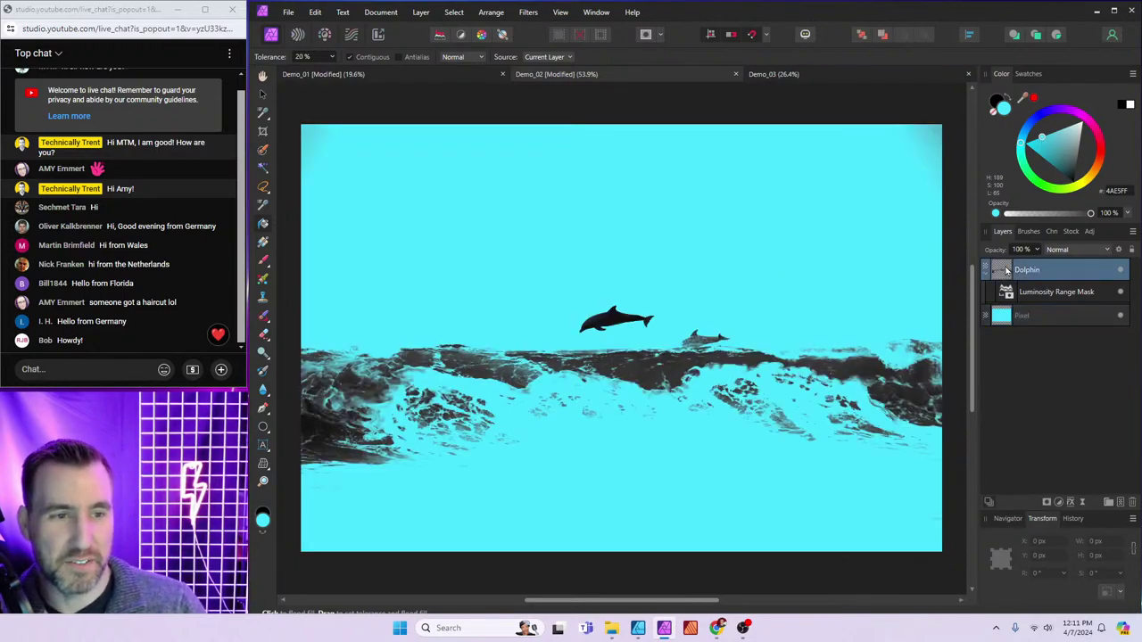
pyautogui.click(1008, 292)
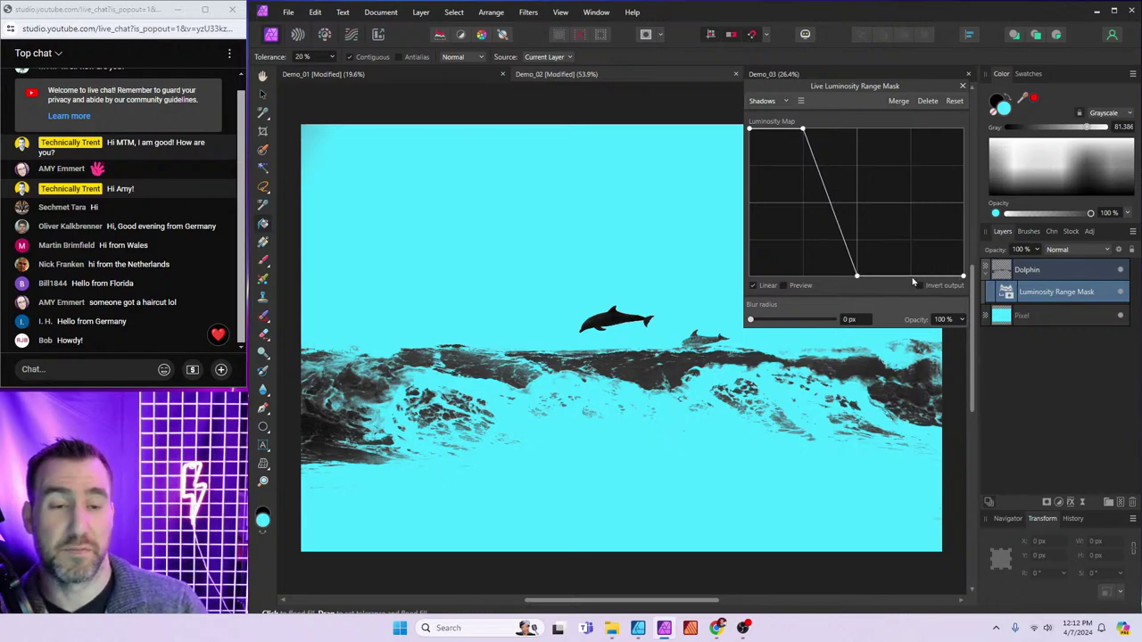
# Switch the mask to the Midtones preset and check it in greyscale preview
pyautogui.click(783, 102)
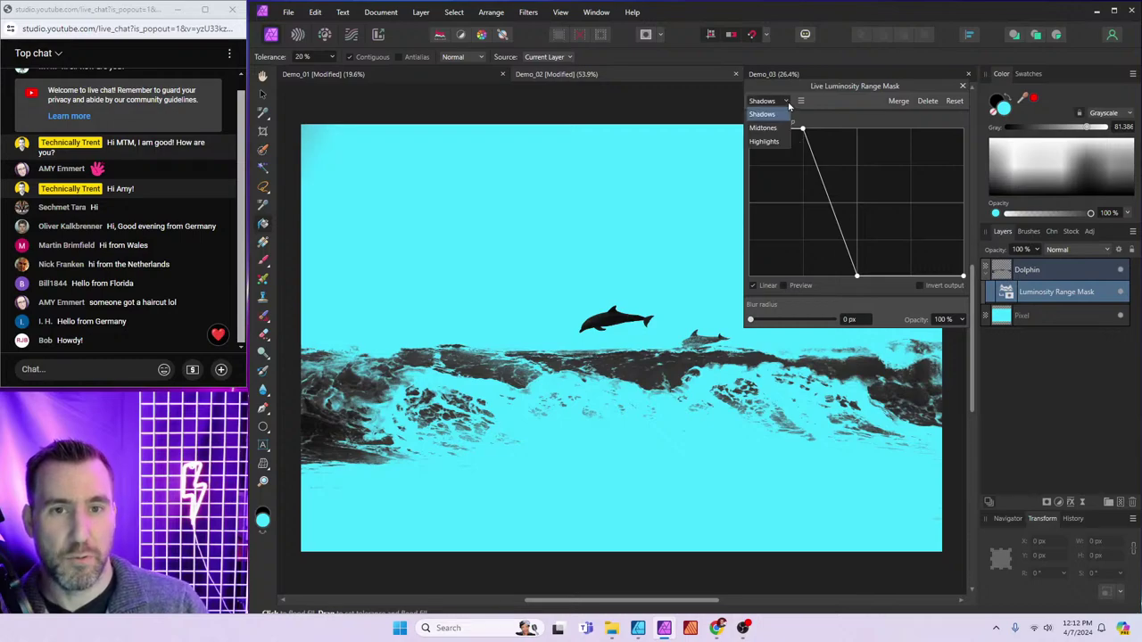
pyautogui.click(772, 130)
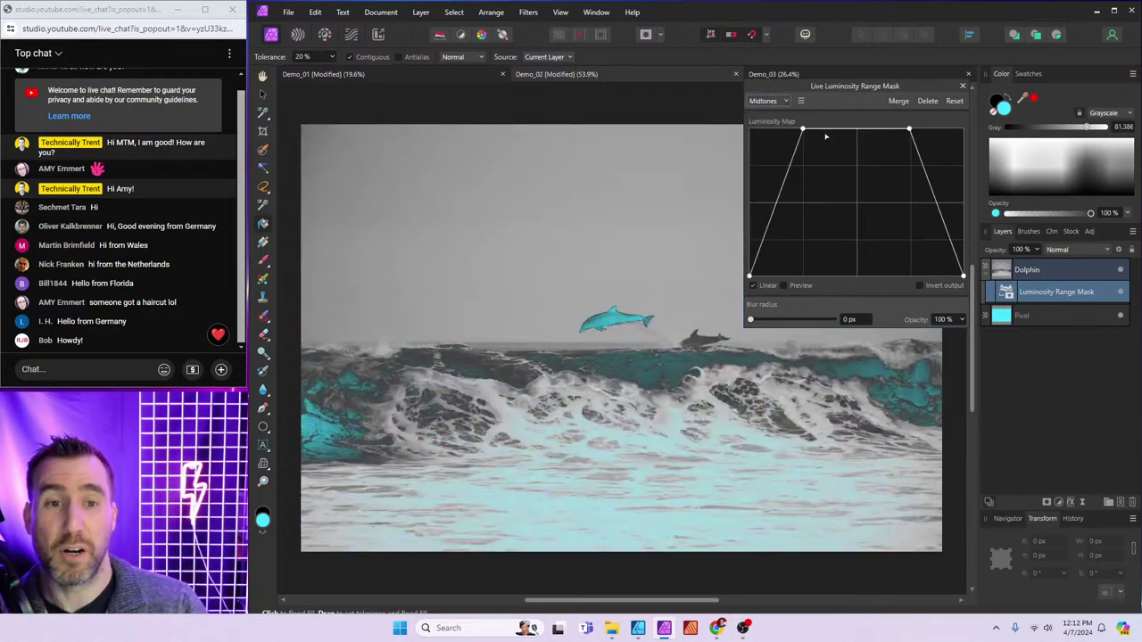
pyautogui.click(784, 286)
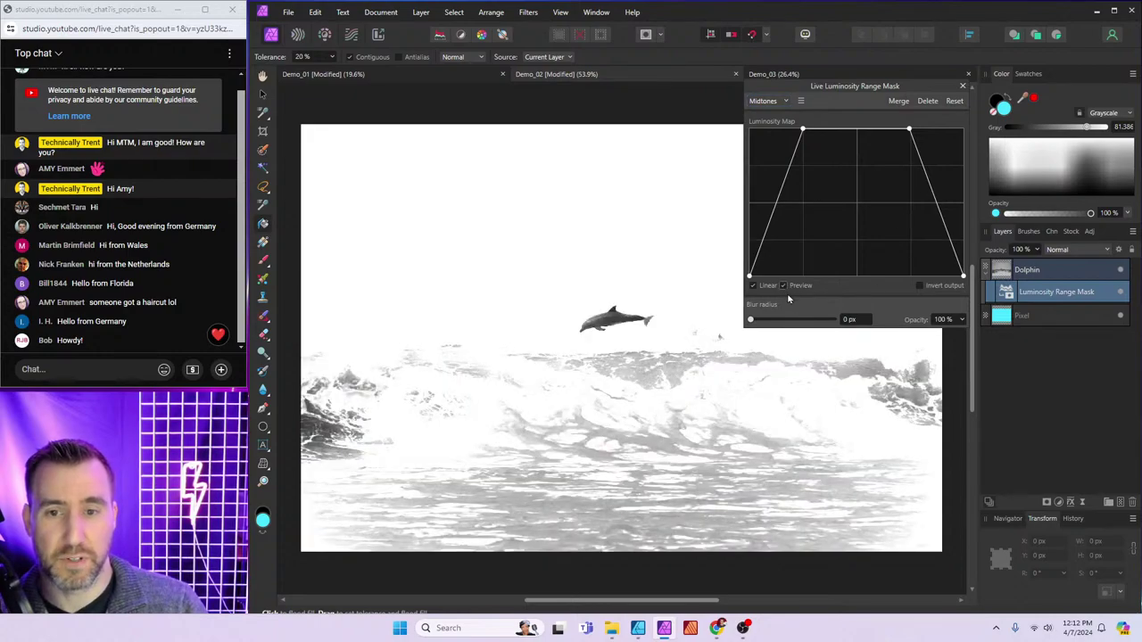
pyautogui.click(784, 287)
# Apply the Highlights preset, then add a steeper highlight point and a midtone peak
pyautogui.click(788, 103)
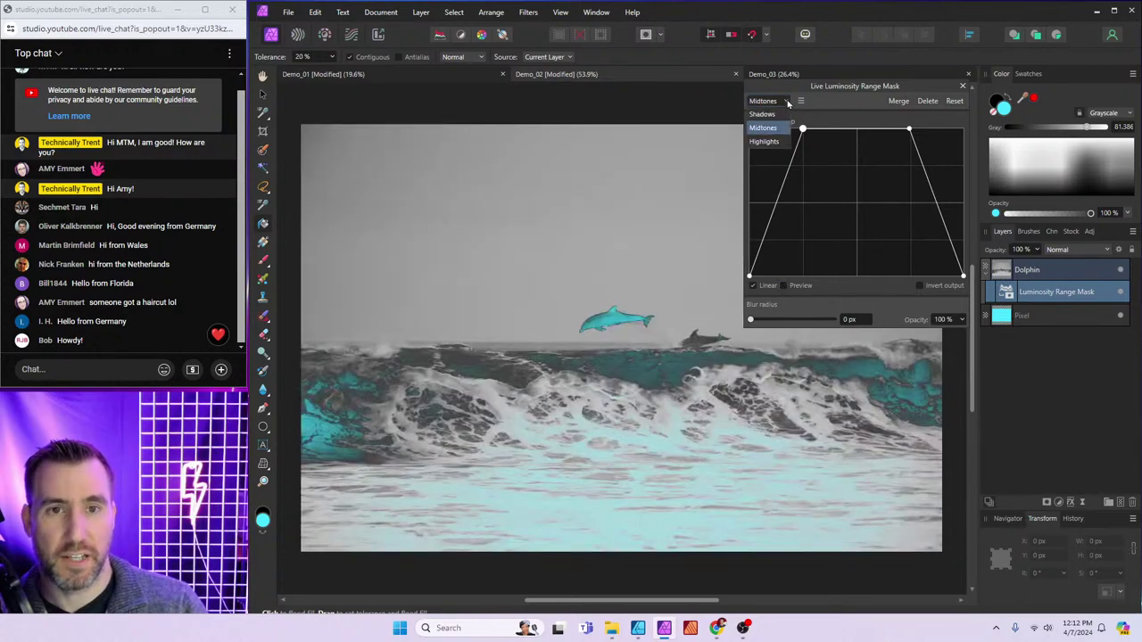
pyautogui.click(776, 143)
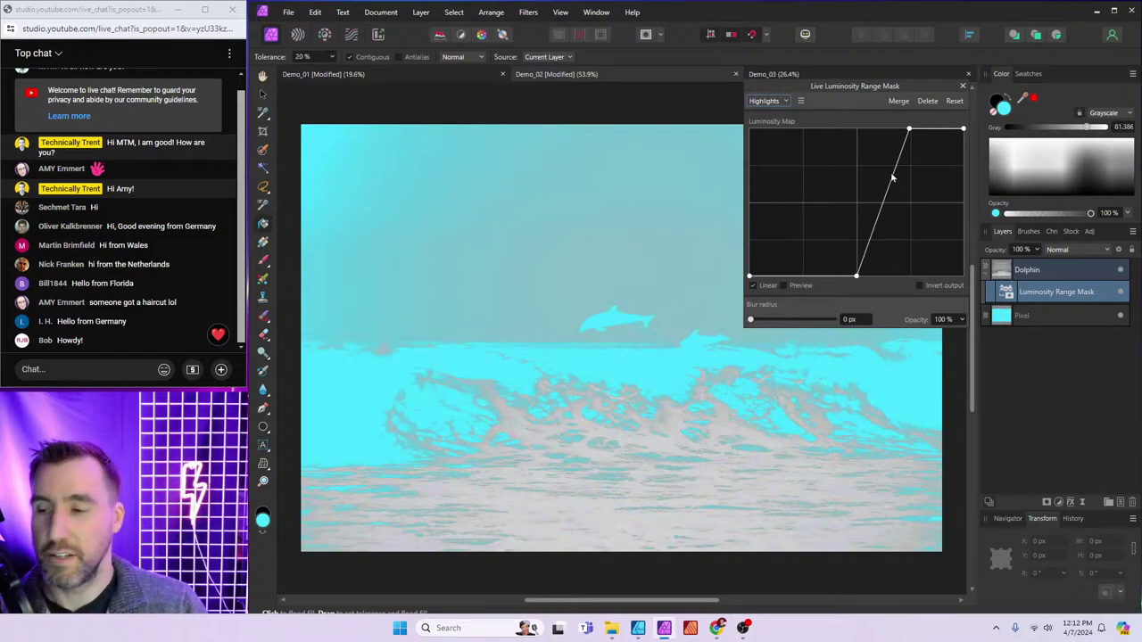
pyautogui.click(787, 102)
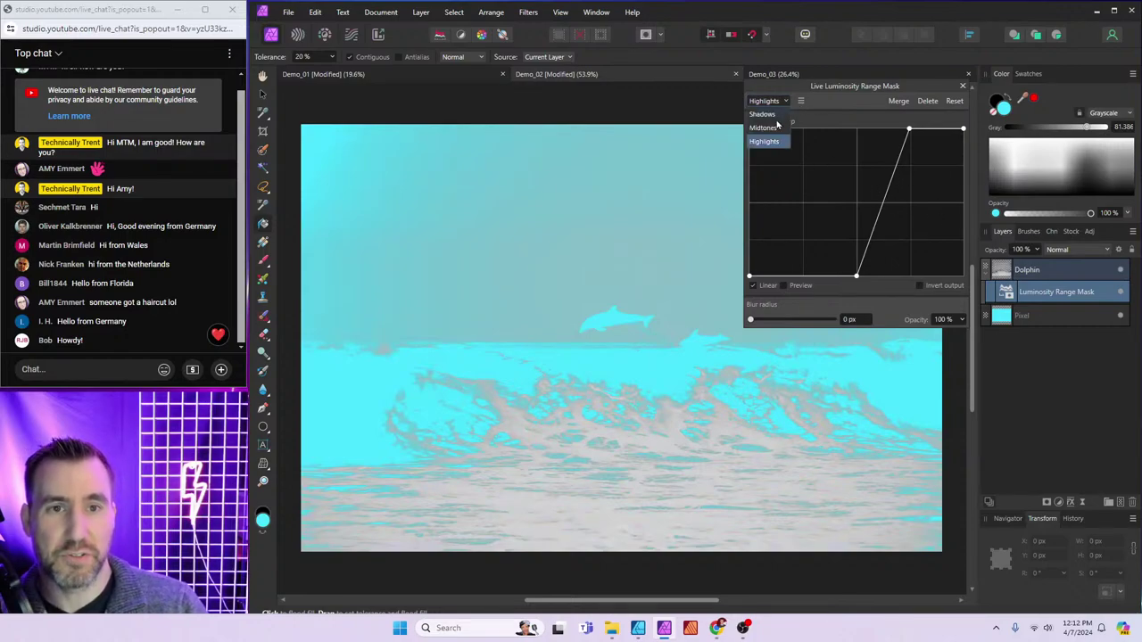
pyautogui.click(834, 106)
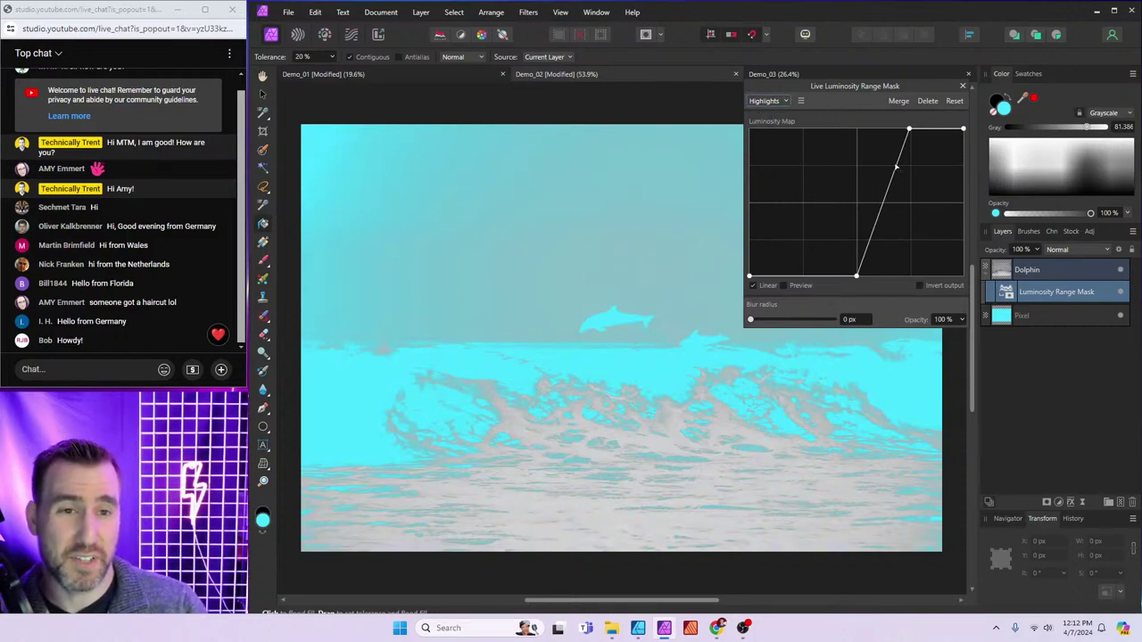
pyautogui.moveTo(897, 167); pyautogui.dragTo(864, 157)
pyautogui.moveTo(814, 275); pyautogui.dragTo(788, 251)
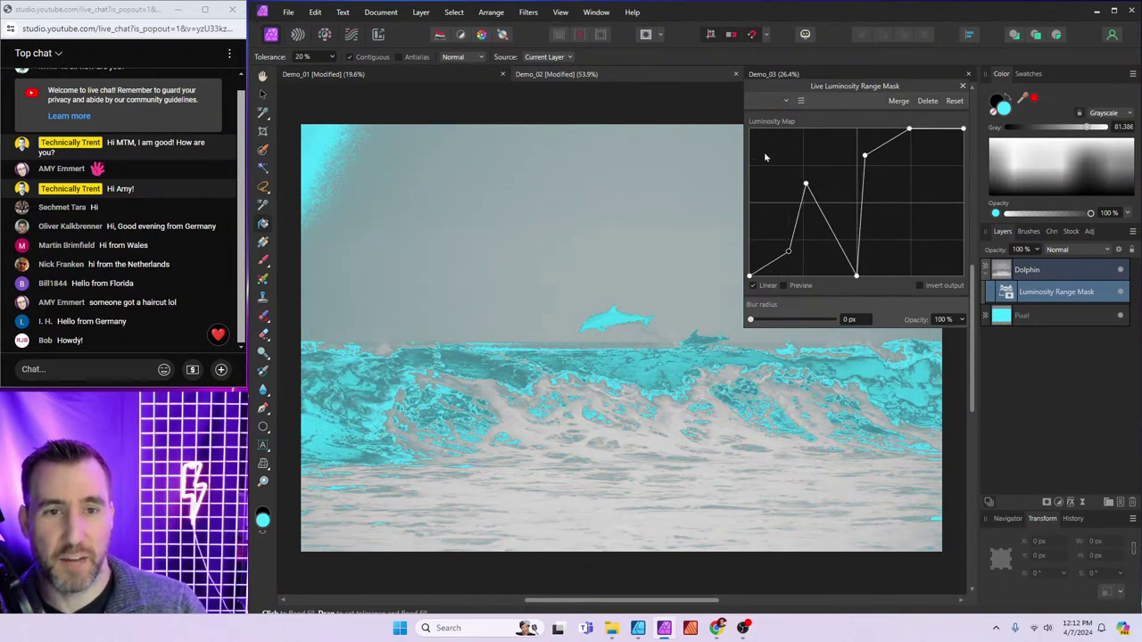
# Save the custom luminosity curve as a new named mask preset
pyautogui.click(800, 100)
pyautogui.click(817, 113)
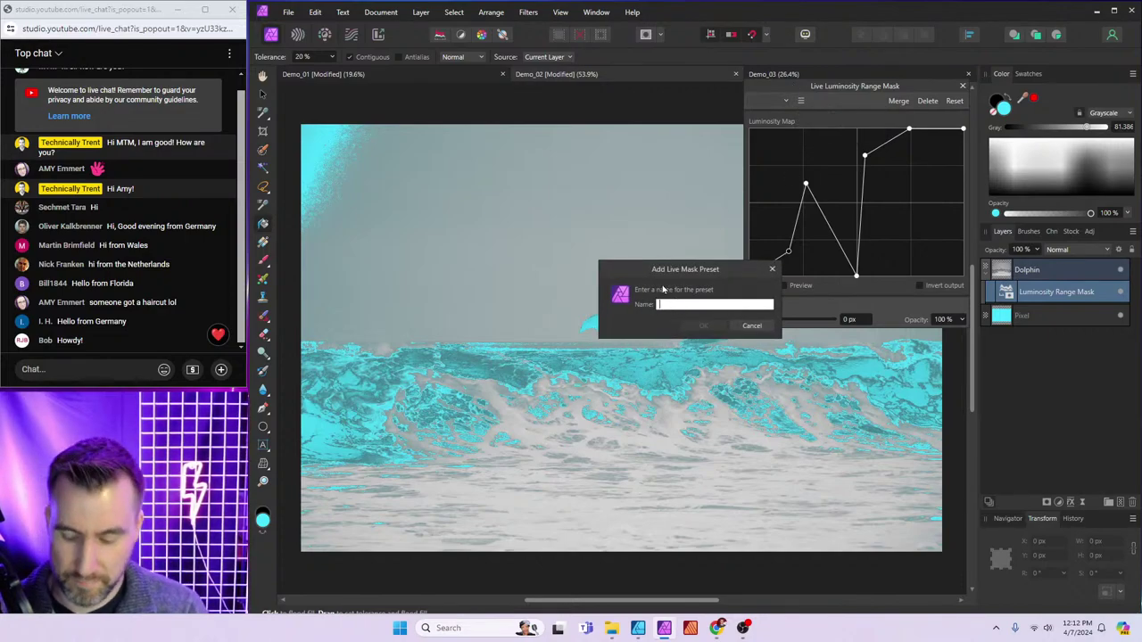
pyautogui.write('Trent Pre')
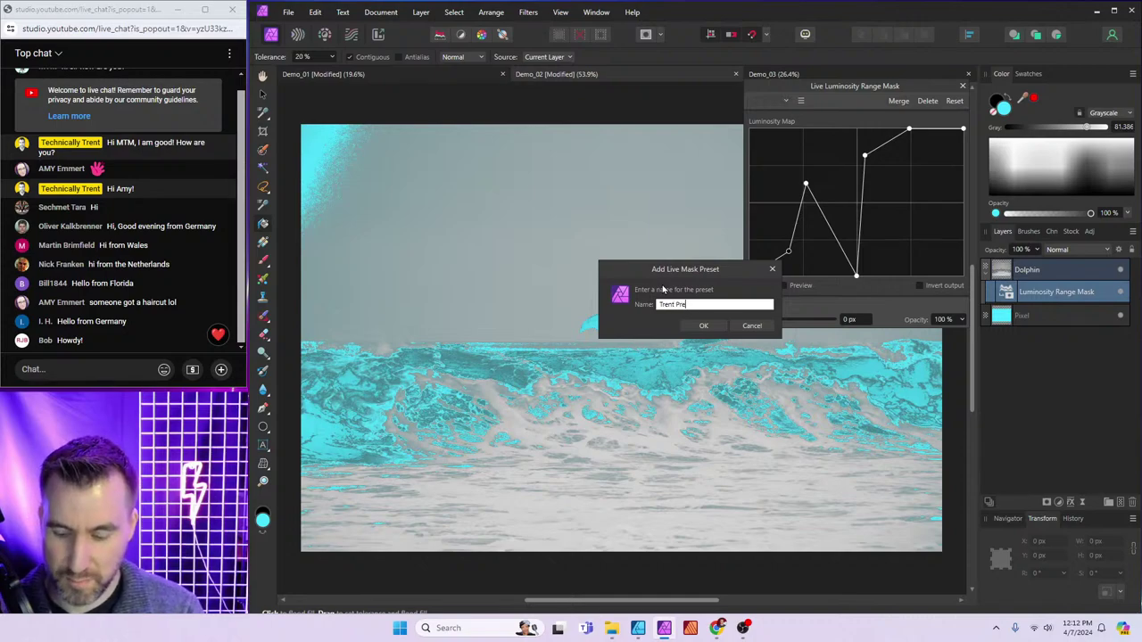
pyautogui.write('set')
pyautogui.click(703, 326)
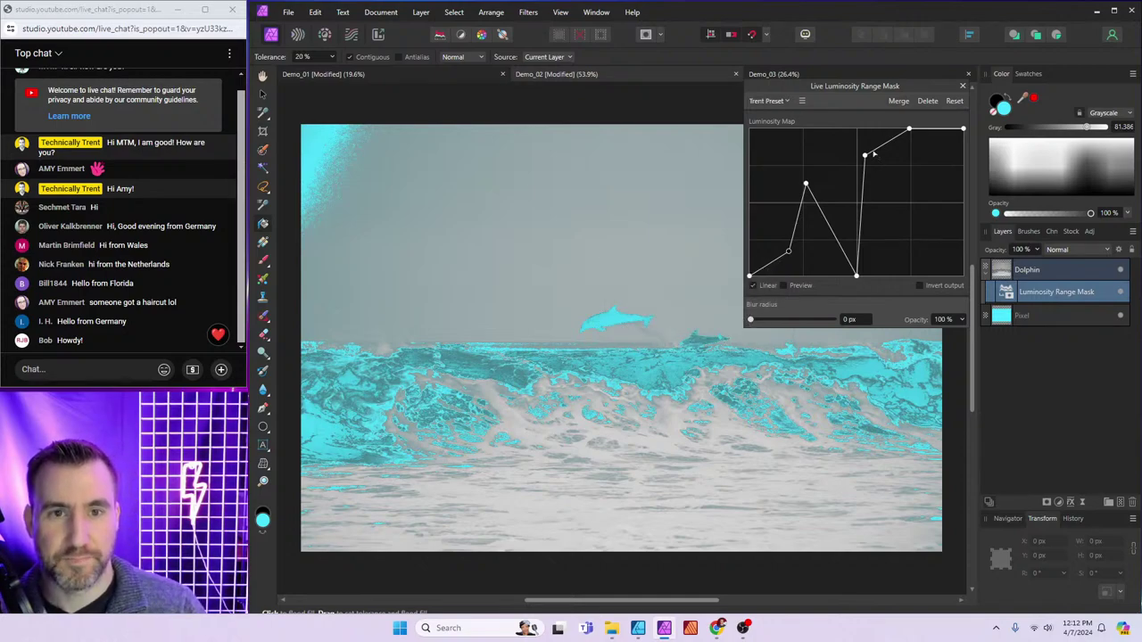
# Compare against Midtones, then reapply the saved custom preset
pyautogui.click(785, 101)
pyautogui.click(769, 127)
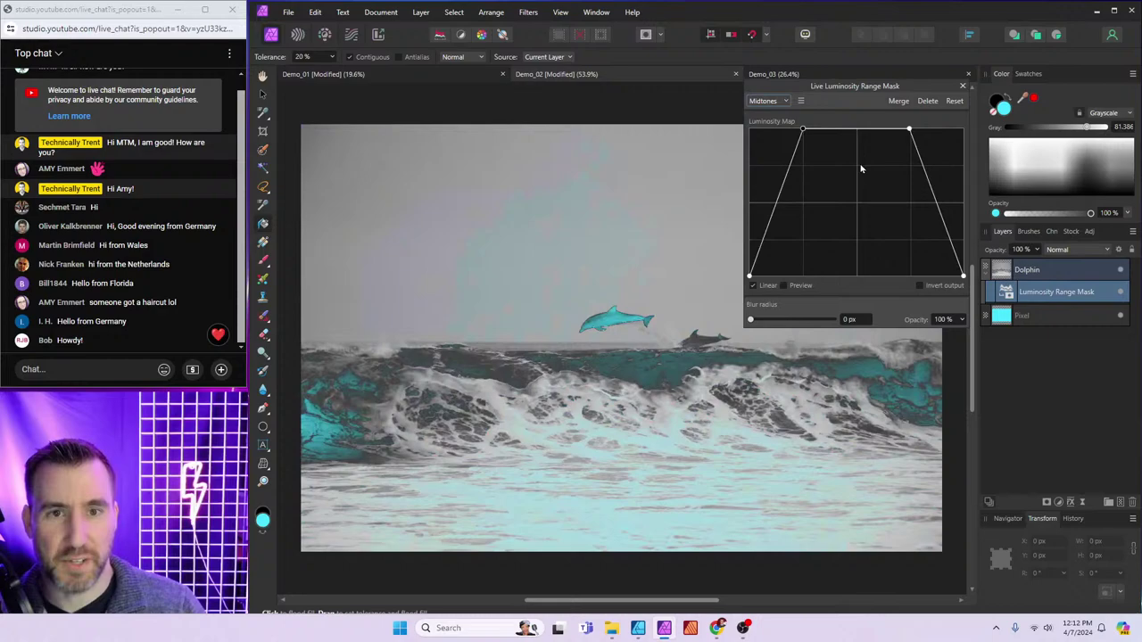
pyautogui.click(786, 102)
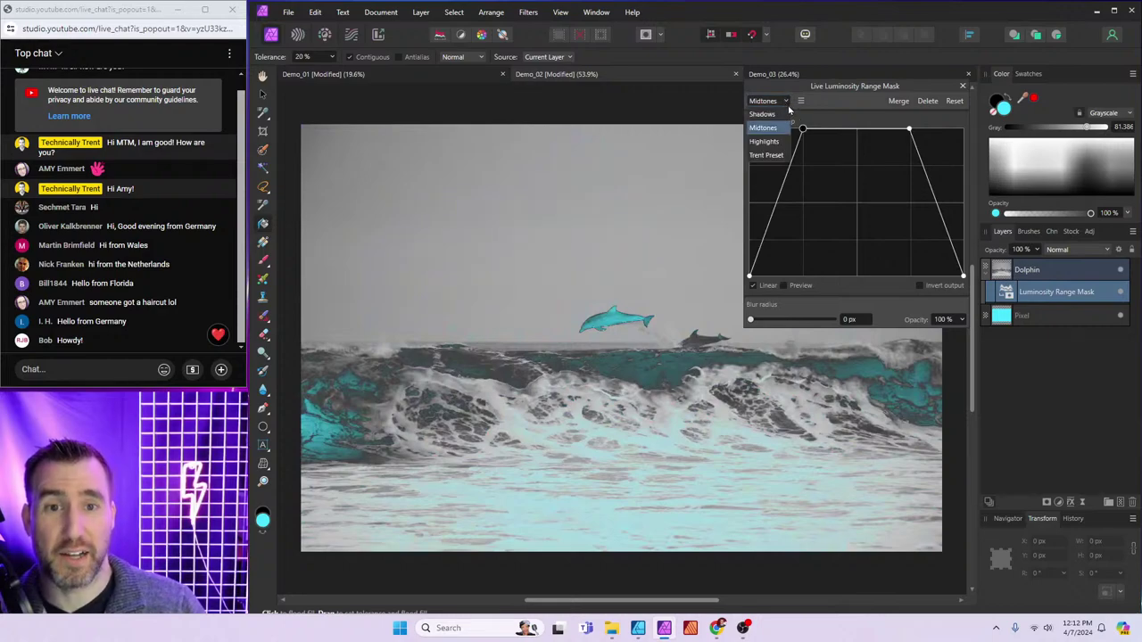
pyautogui.click(769, 155)
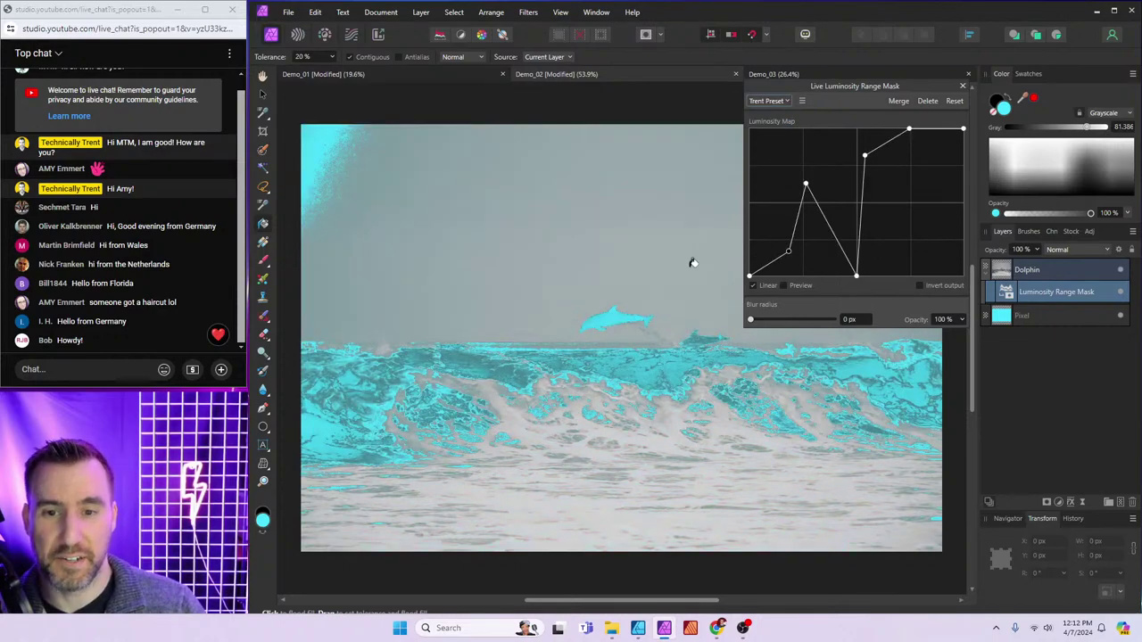
# Delete the custom preset, returning the mask to Highlights
pyautogui.click(801, 100)
pyautogui.click(825, 140)
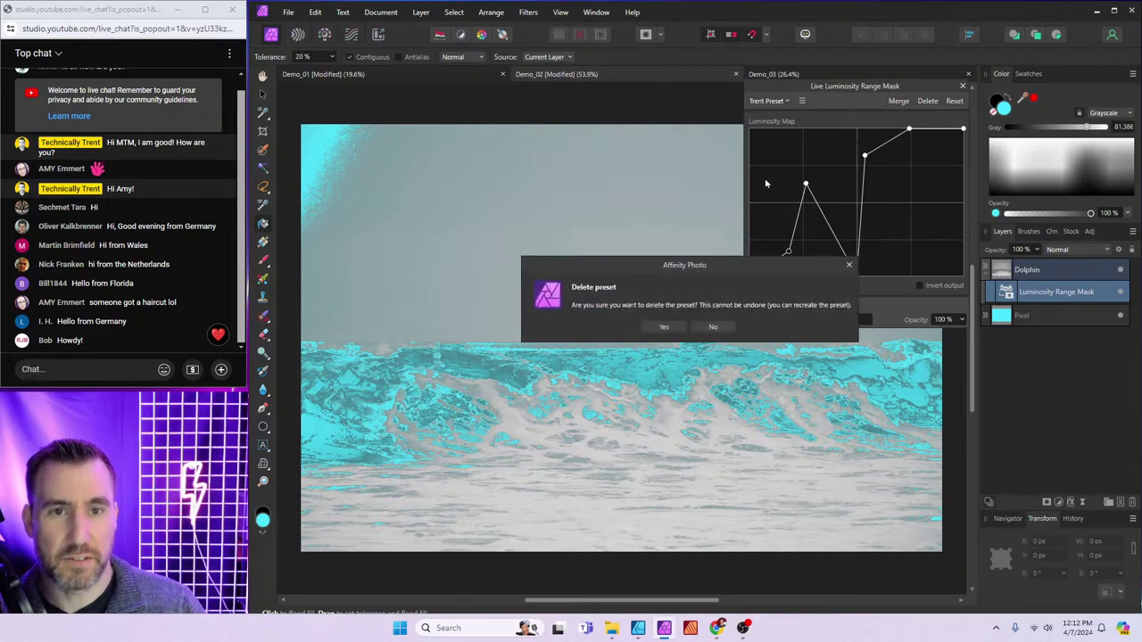
pyautogui.click(664, 326)
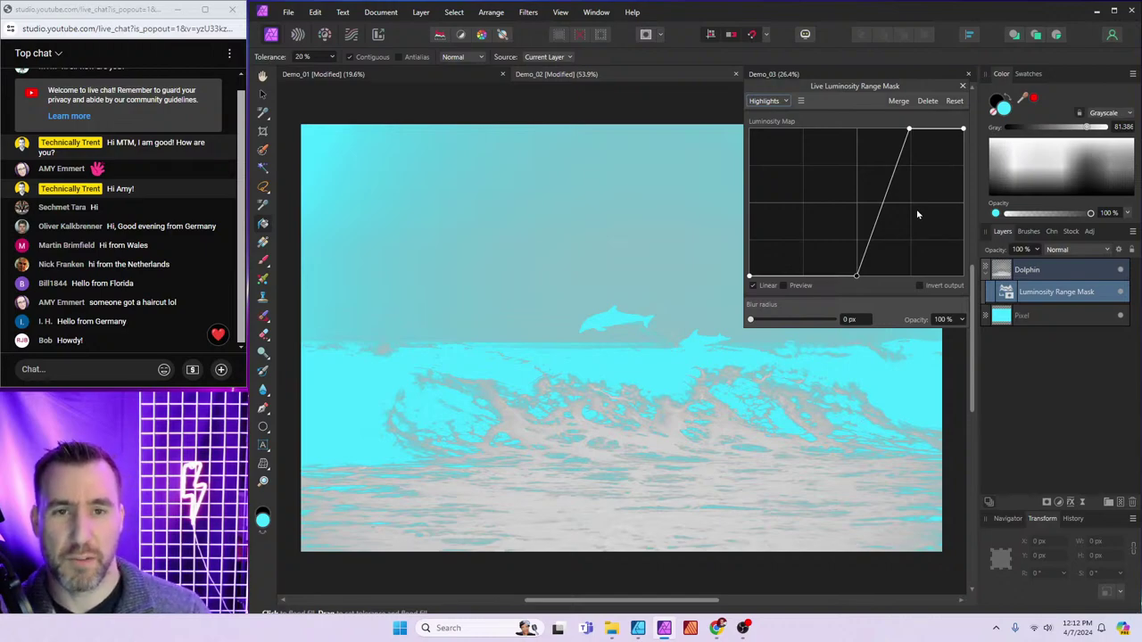
# Switch to Shadows, reset the curve and adjust a point so only the dolphin stays cyan
pyautogui.click(776, 103)
pyautogui.click(773, 116)
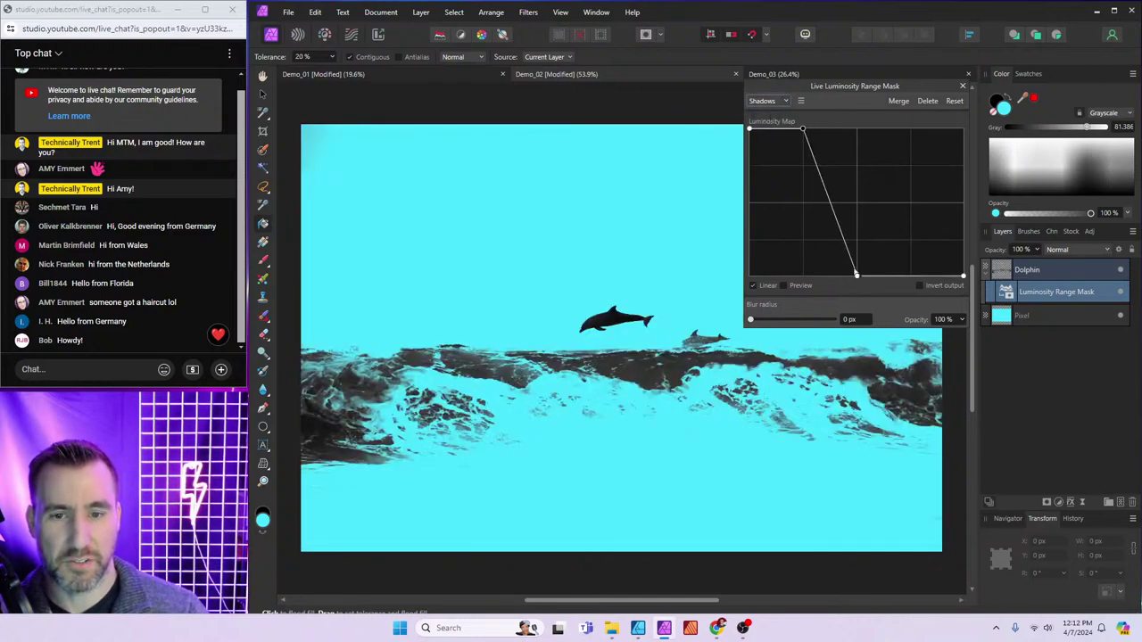
pyautogui.moveTo(857, 277); pyautogui.dragTo(807, 277)
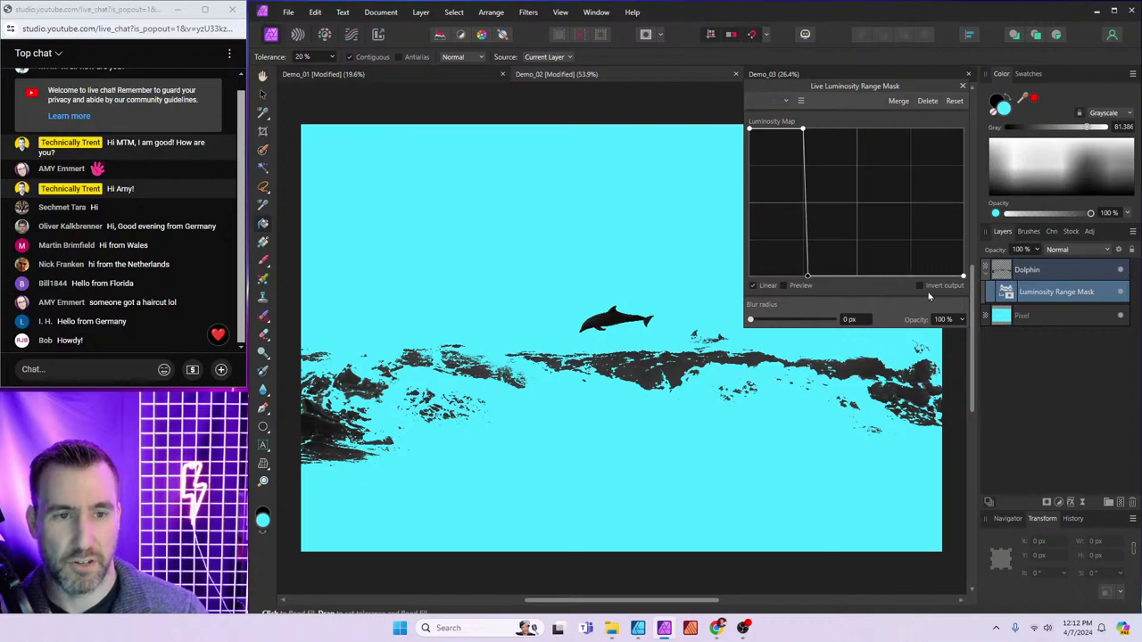
pyautogui.click(954, 101)
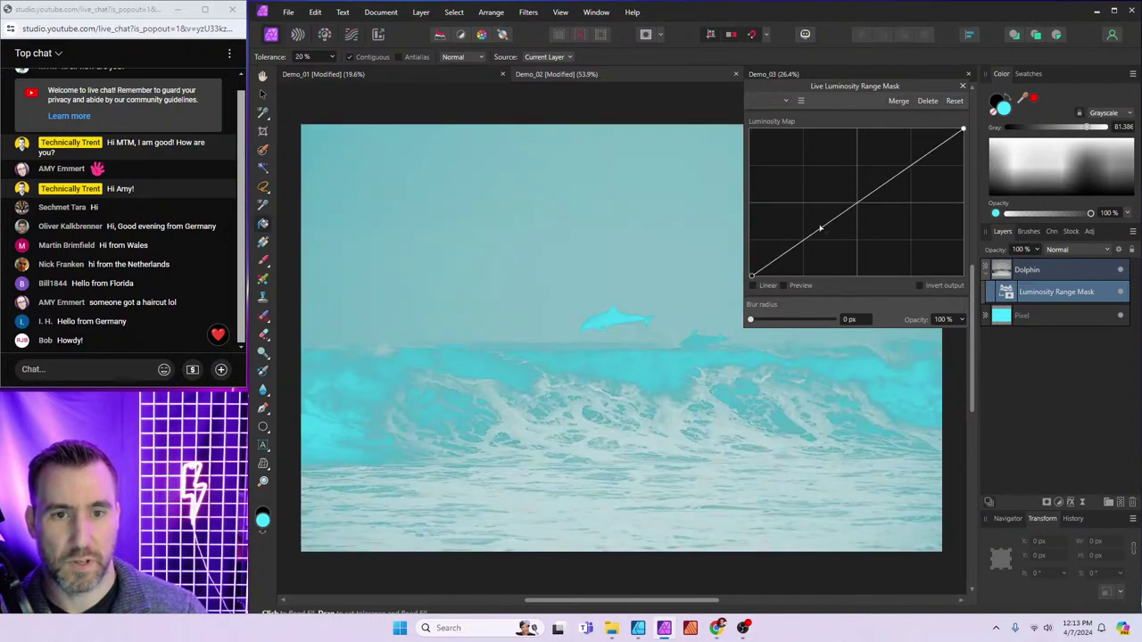
pyautogui.moveTo(820, 229); pyautogui.dragTo(781, 242)
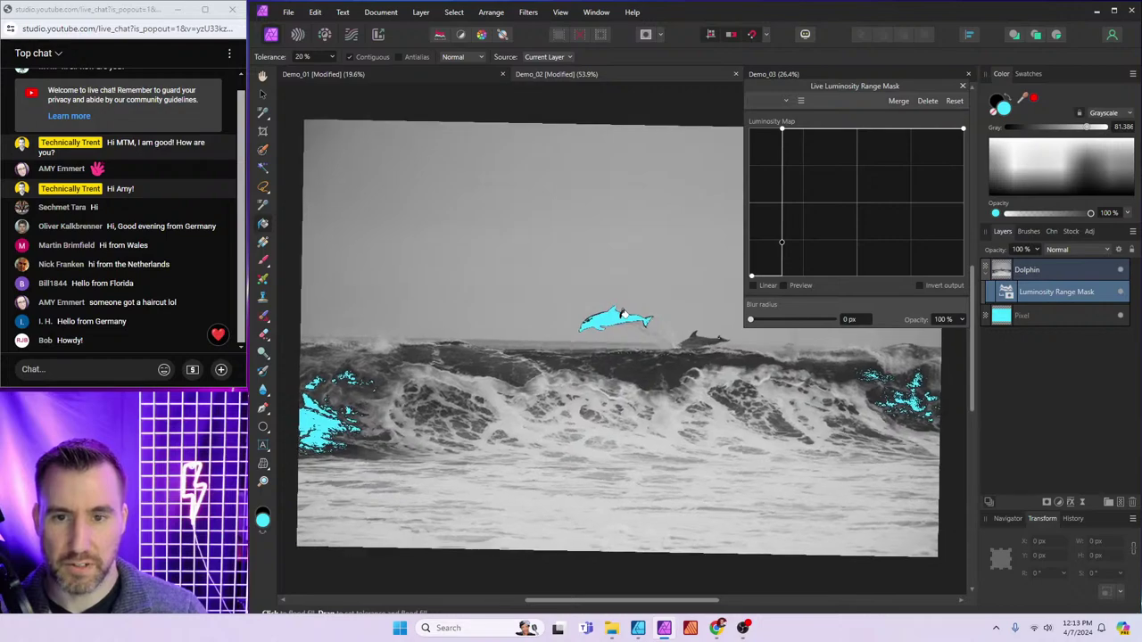
# Set the mask blur radius to 11.3 px and close the range mask settings
pyautogui.scroll(6, 623, 314)
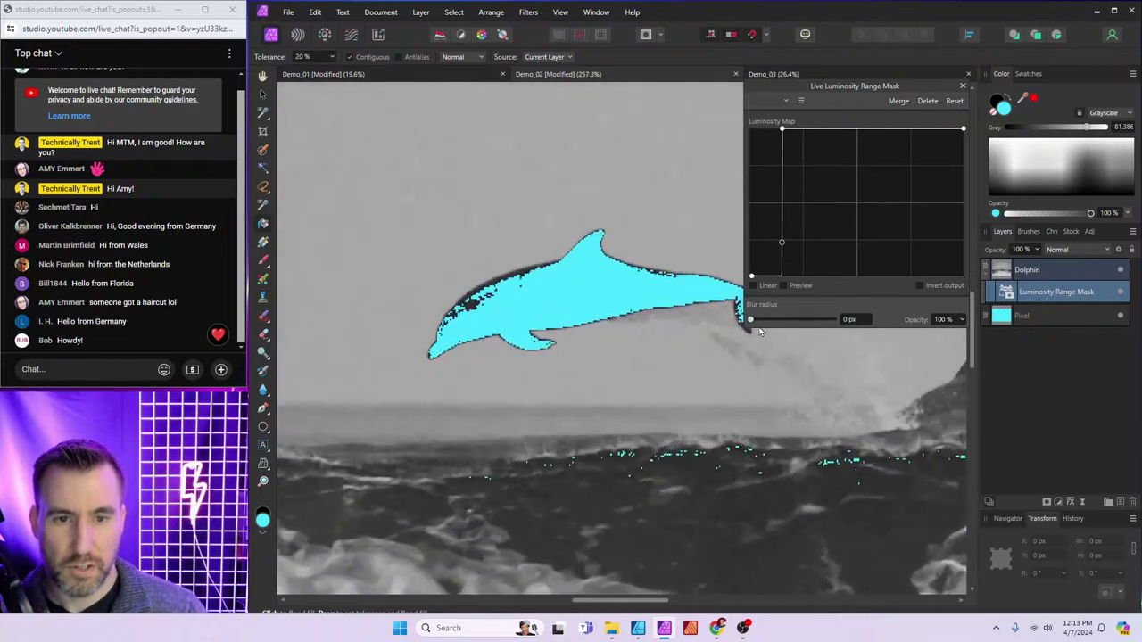
pyautogui.moveTo(751, 319); pyautogui.dragTo(727, 327)
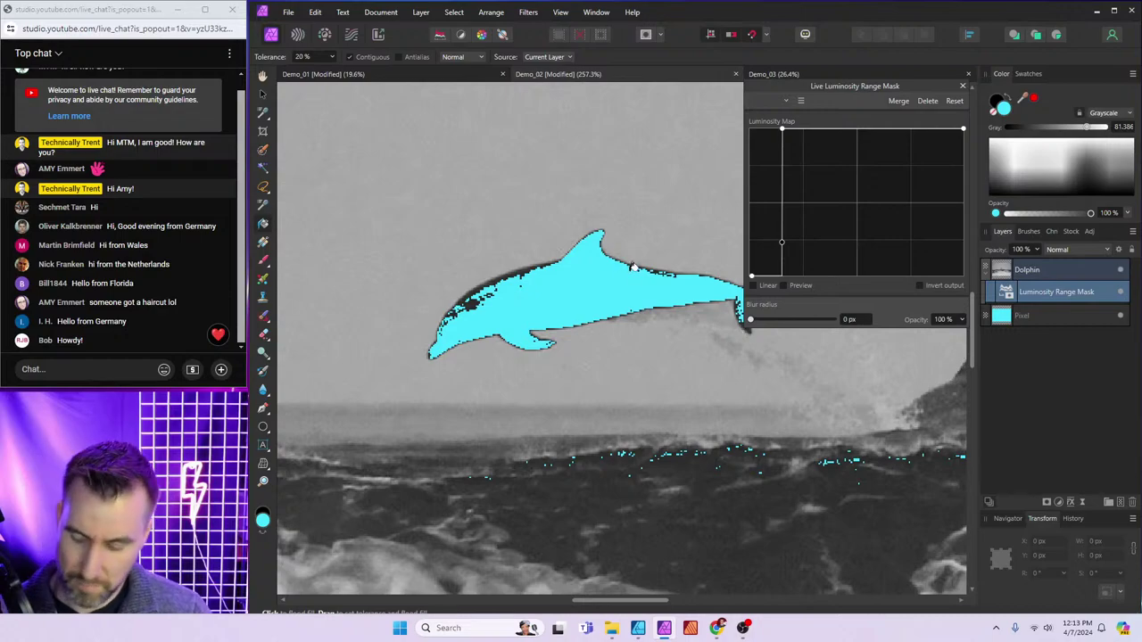
pyautogui.scroll(-5, 633, 266)
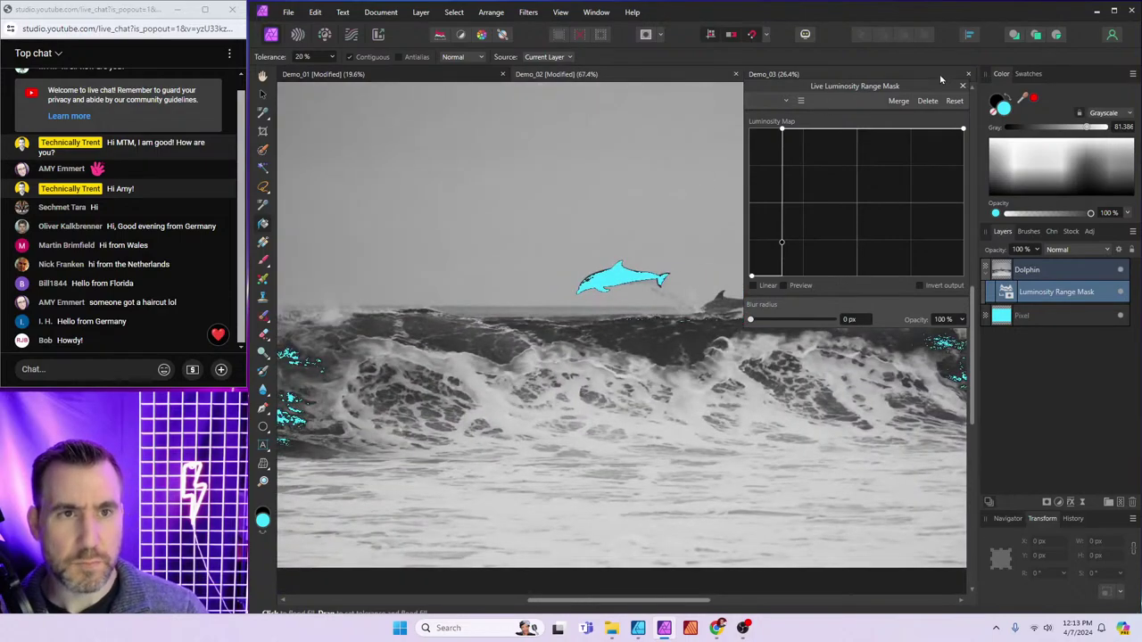
pyautogui.moveTo(857, 86)
pyautogui.mouseDown()
pyautogui.moveTo(866, 96)
pyautogui.moveTo(844, 94)
pyautogui.mouseUp()
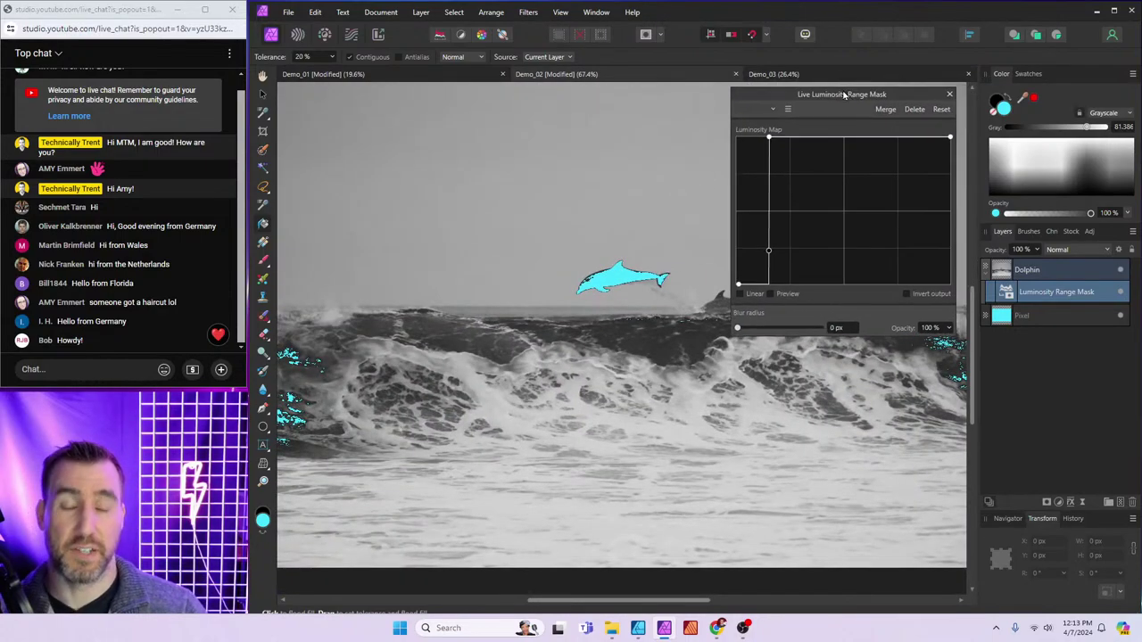
pyautogui.click(949, 94)
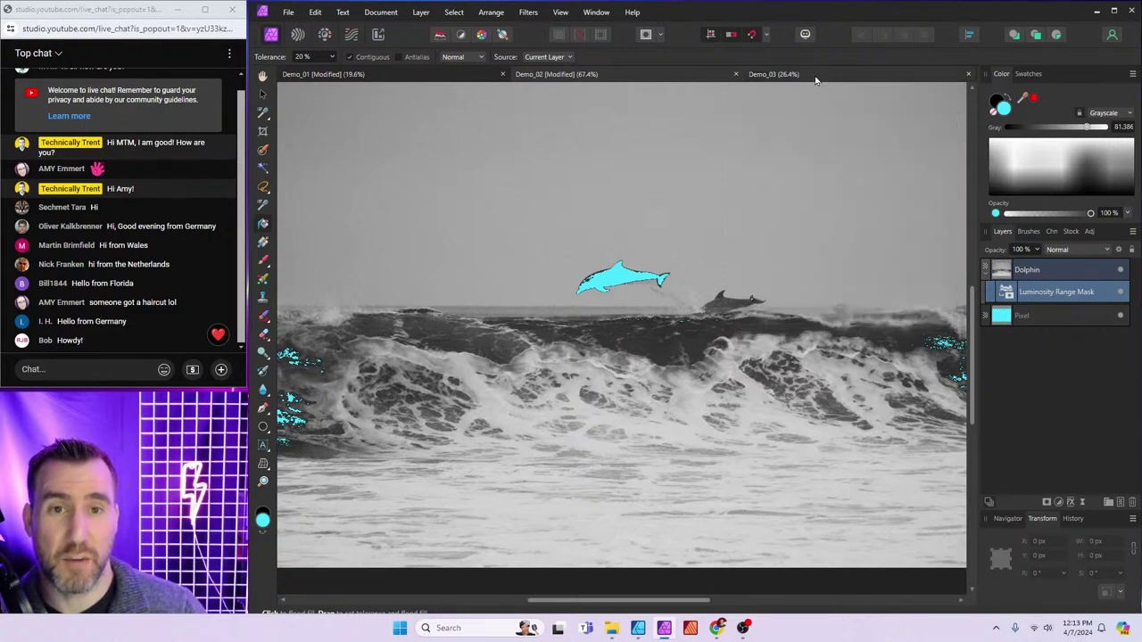
pyautogui.click(815, 76)
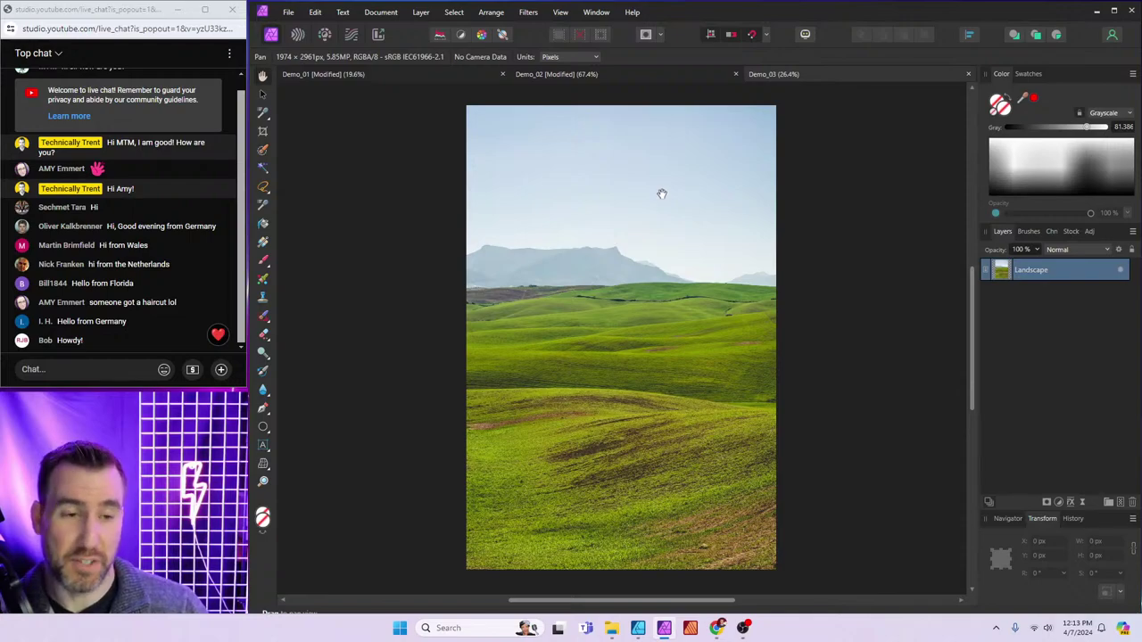
# Add a Highlights luminosity range mask to Landscape, narrowed toward the brightest tones
pyautogui.click(1048, 501)
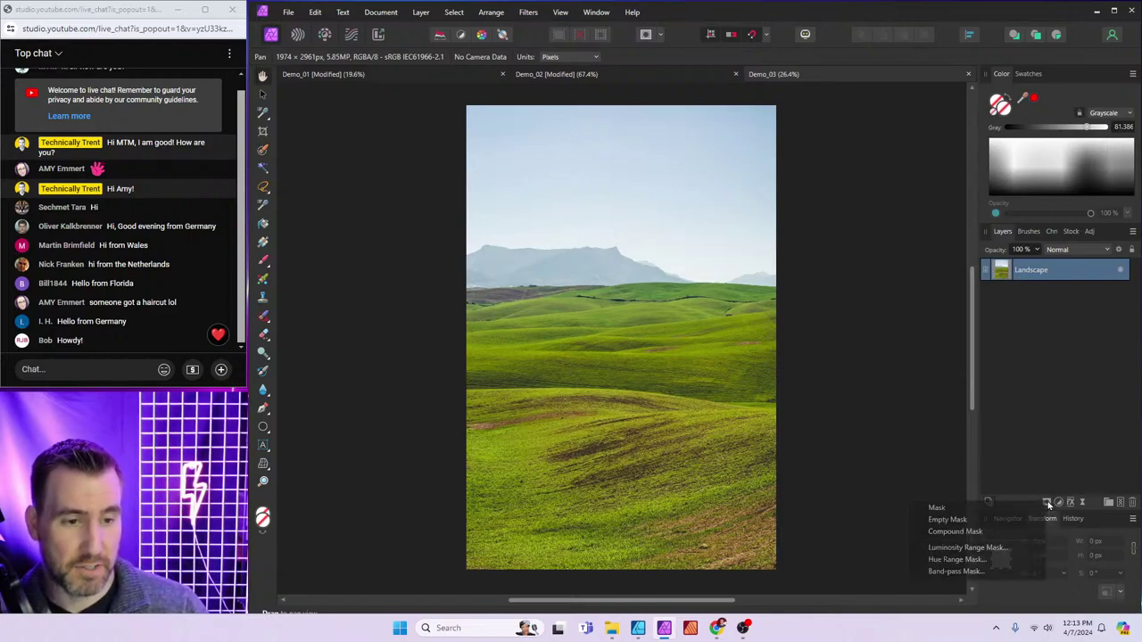
pyautogui.click(1010, 545)
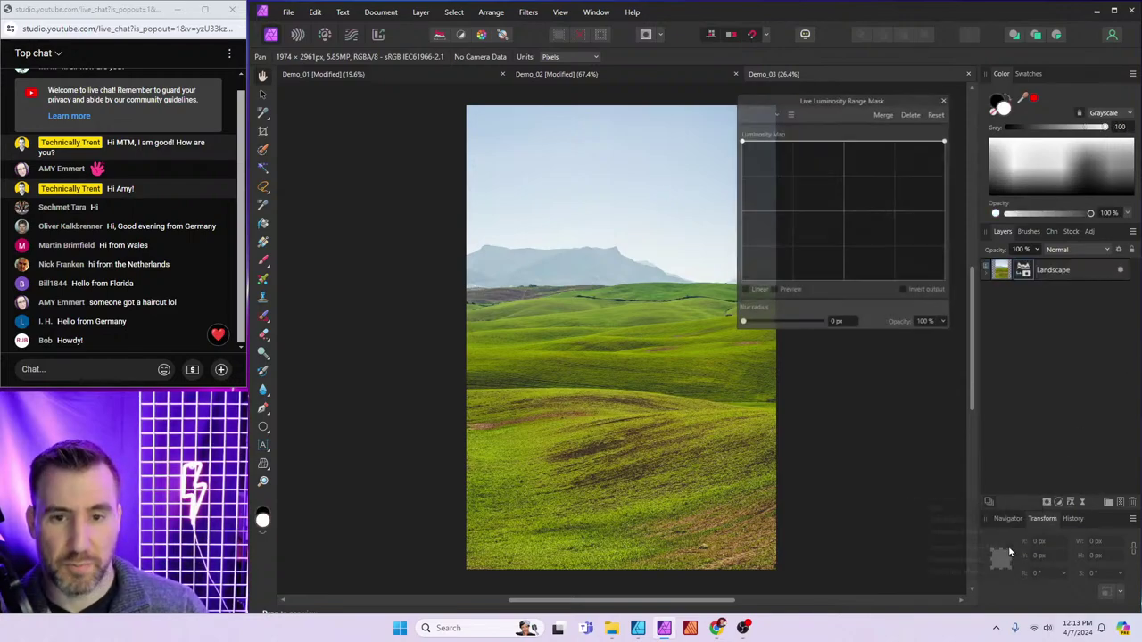
pyautogui.moveTo(890, 96); pyautogui.dragTo(951, 111)
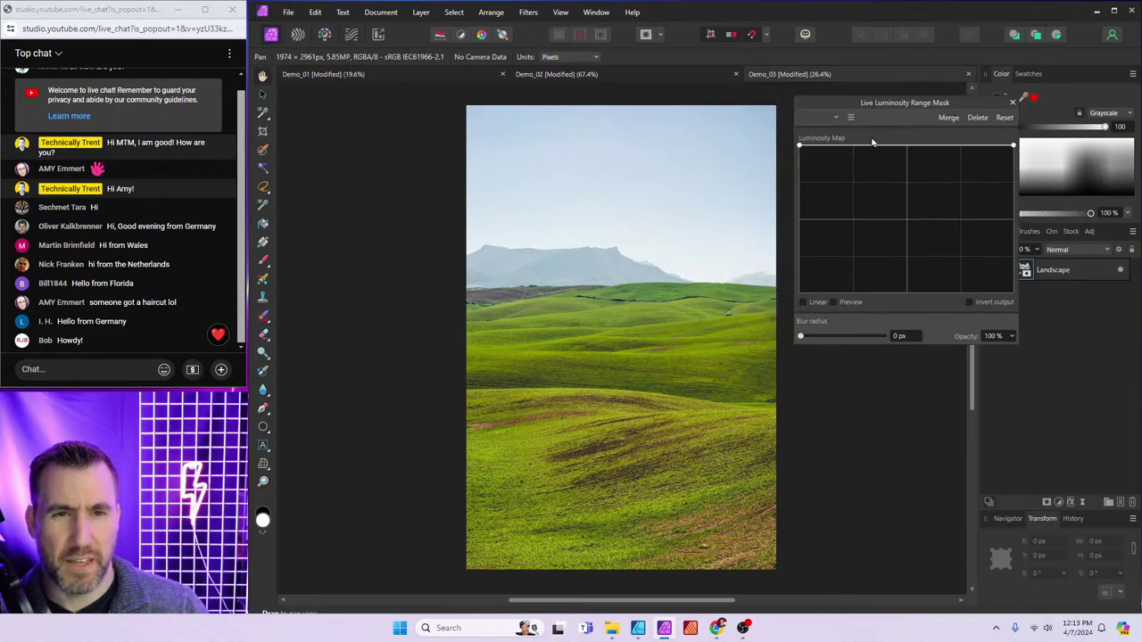
pyautogui.click(835, 117)
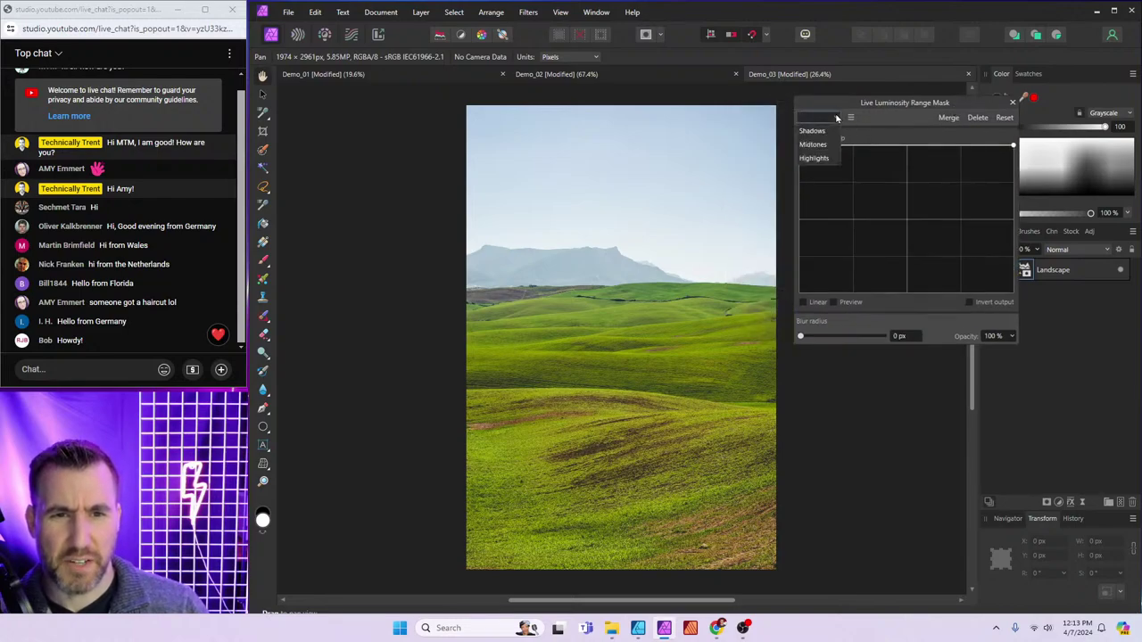
pyautogui.click(822, 159)
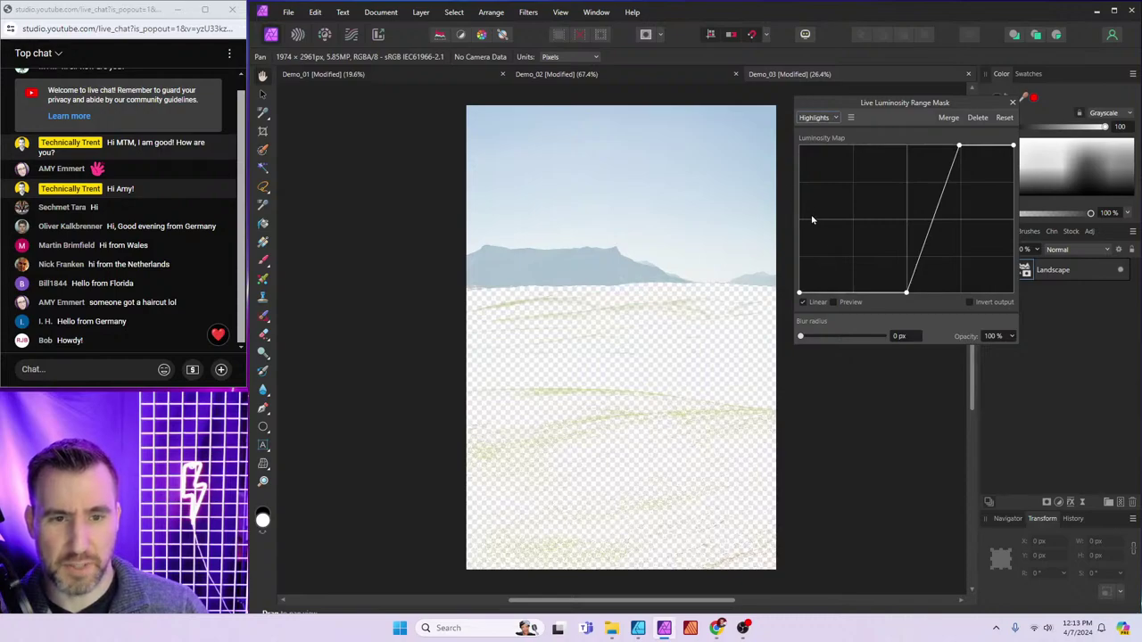
pyautogui.moveTo(907, 295); pyautogui.dragTo(931, 304)
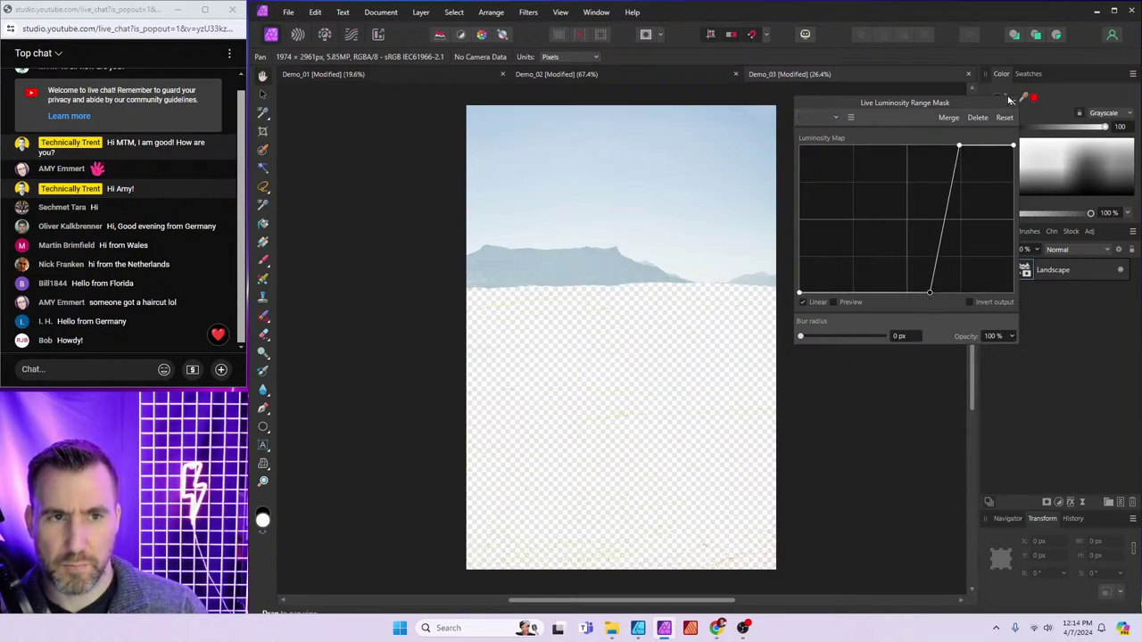
# Fit the photo in view, close the mask settings and hide the nested range mask
pyautogui.scroll(2, 584, 268)
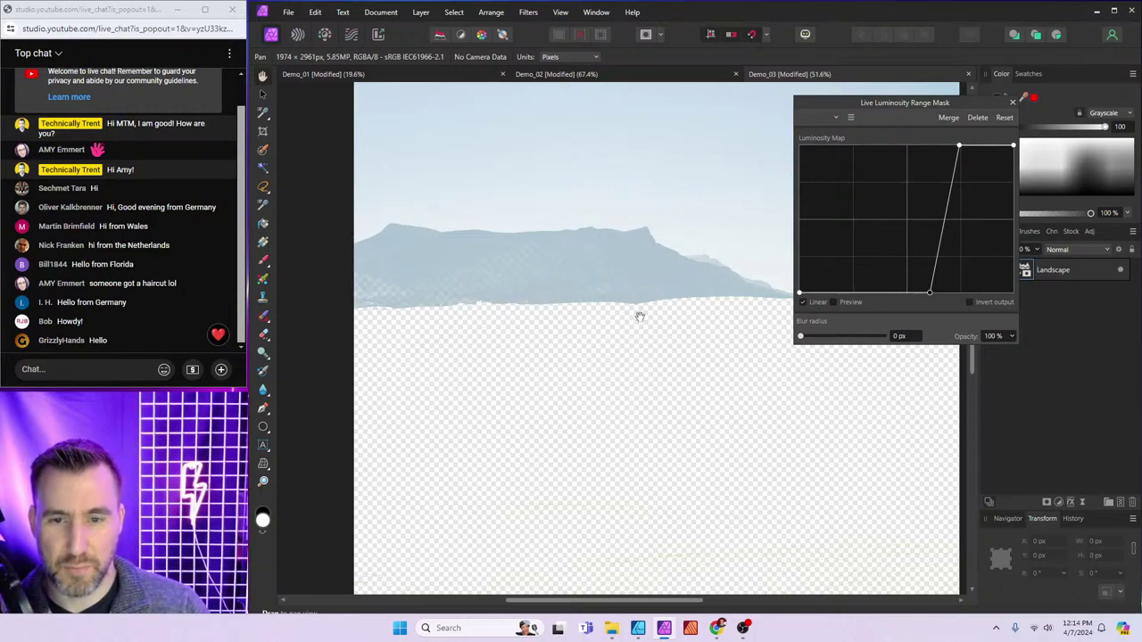
pyautogui.hotkey('ctrl', '0')
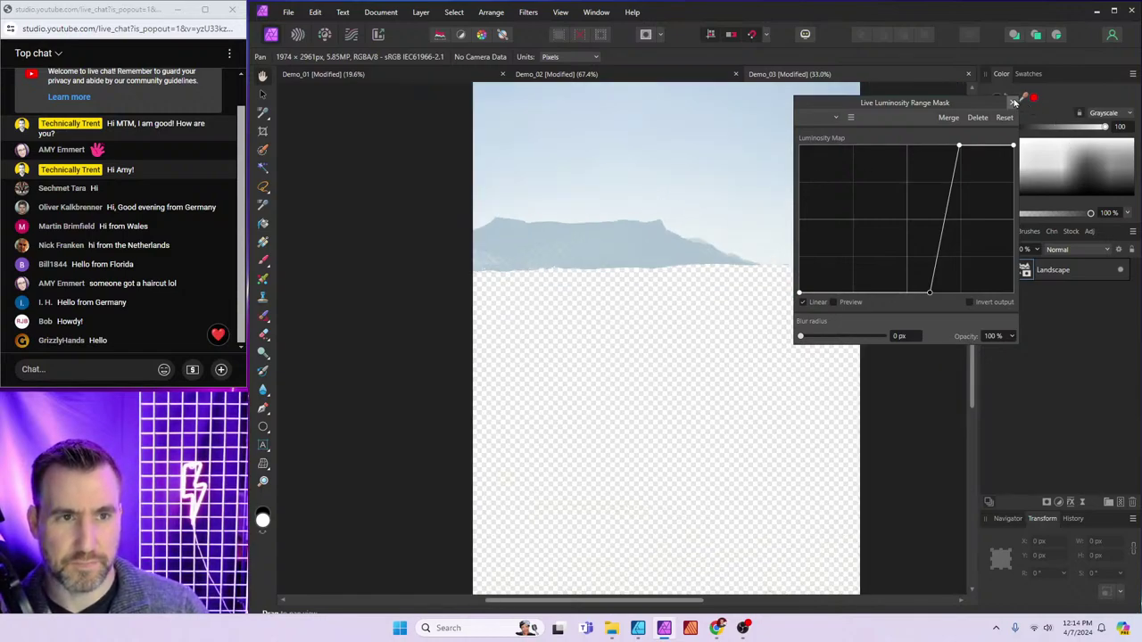
pyautogui.click(1012, 103)
pyautogui.click(986, 268)
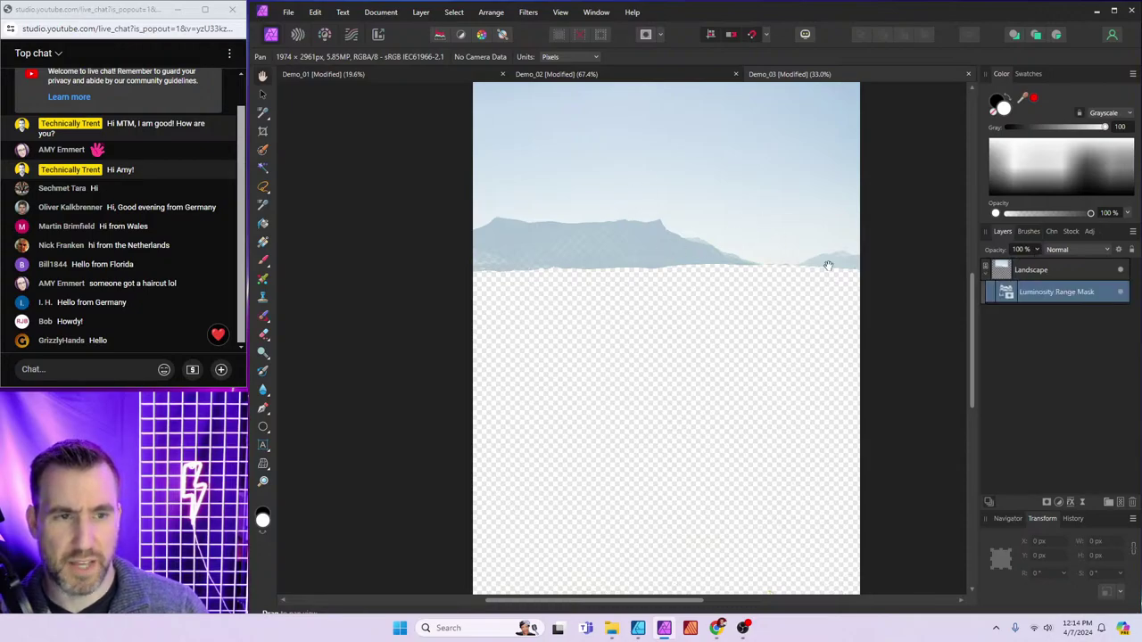
pyautogui.click(1118, 293)
pyautogui.click(1050, 270)
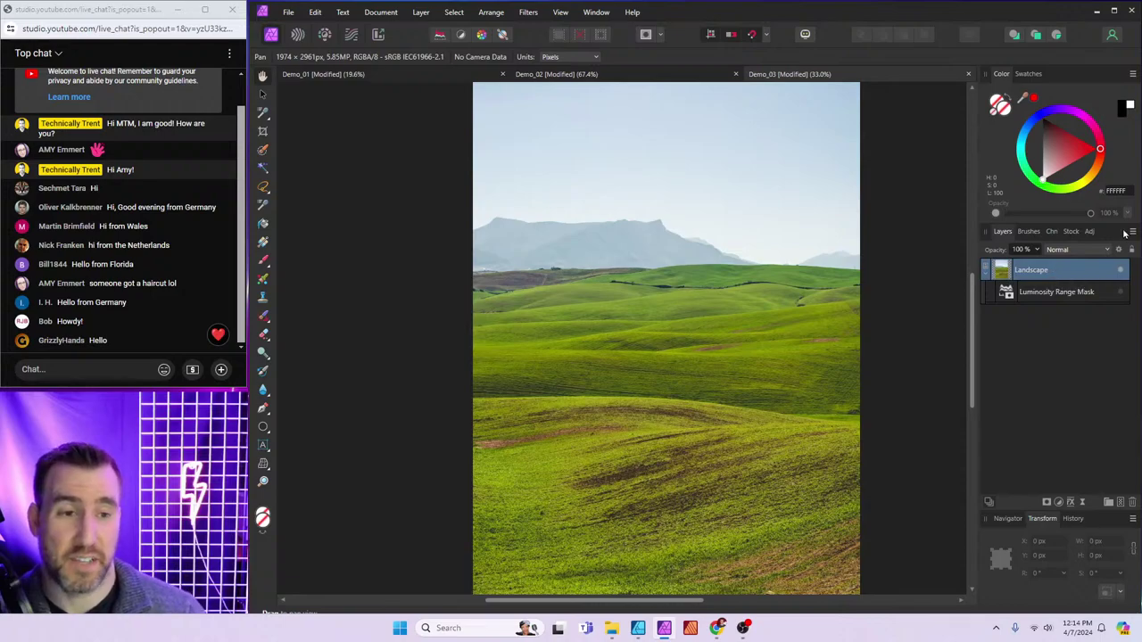
# Add a Curves adjustment and move it to the top of the layer stack
pyautogui.click(1059, 504)
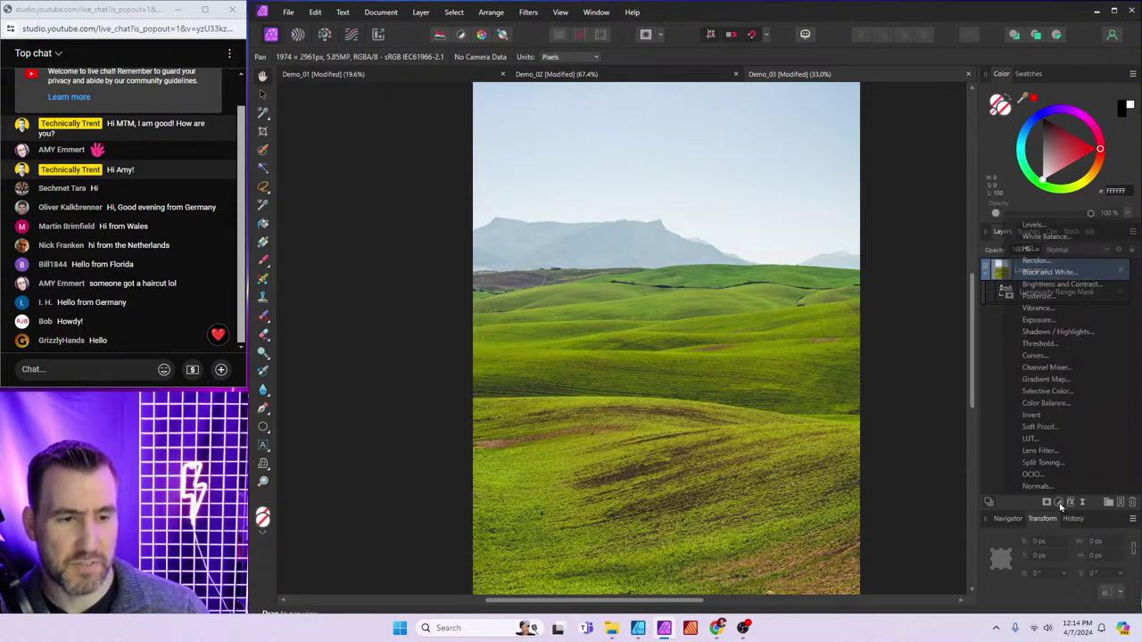
pyautogui.click(1054, 356)
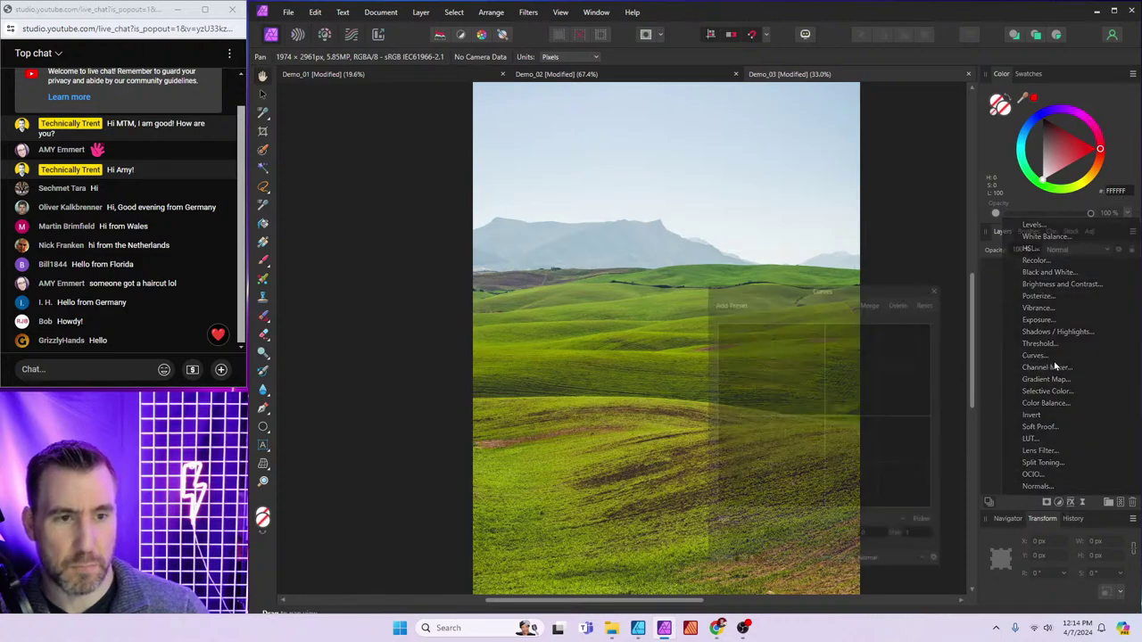
pyautogui.moveTo(1013, 263); pyautogui.dragTo(1014, 267)
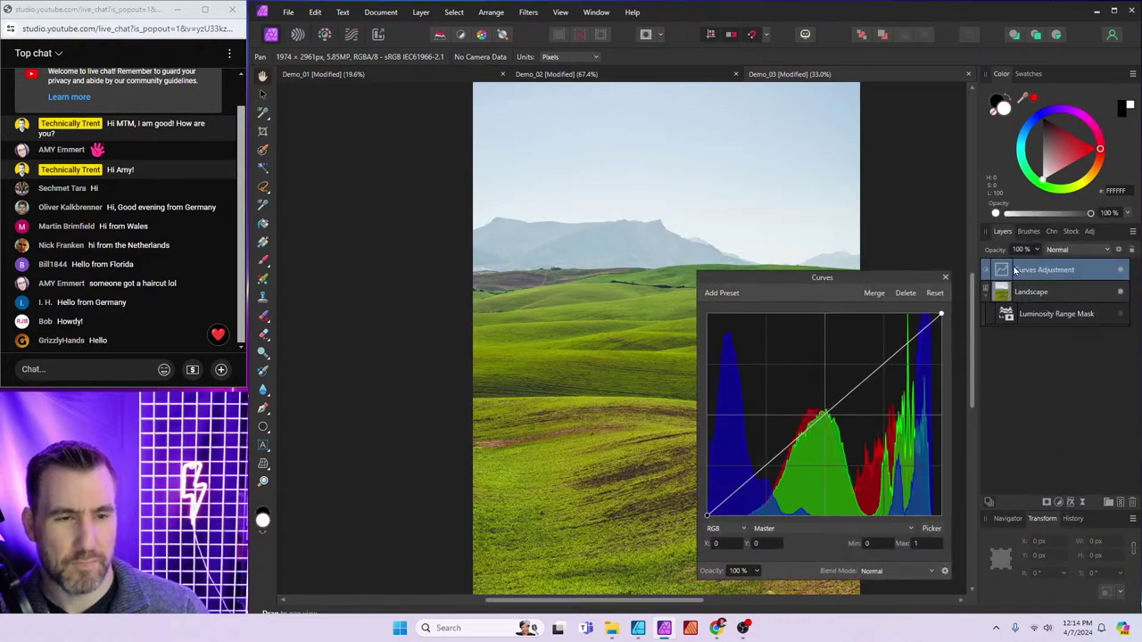
pyautogui.moveTo(921, 283); pyautogui.dragTo(1067, 93)
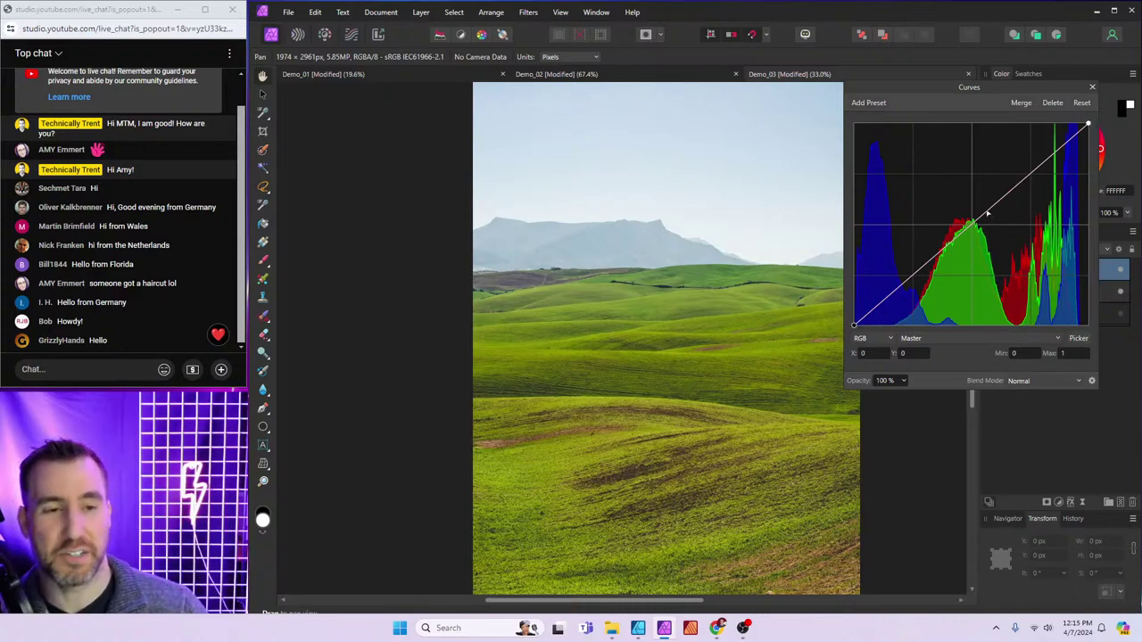
# Shape a steep S-curve, lifting the highlights and pulling the shadows down
pyautogui.moveTo(1033, 183); pyautogui.dragTo(1025, 148)
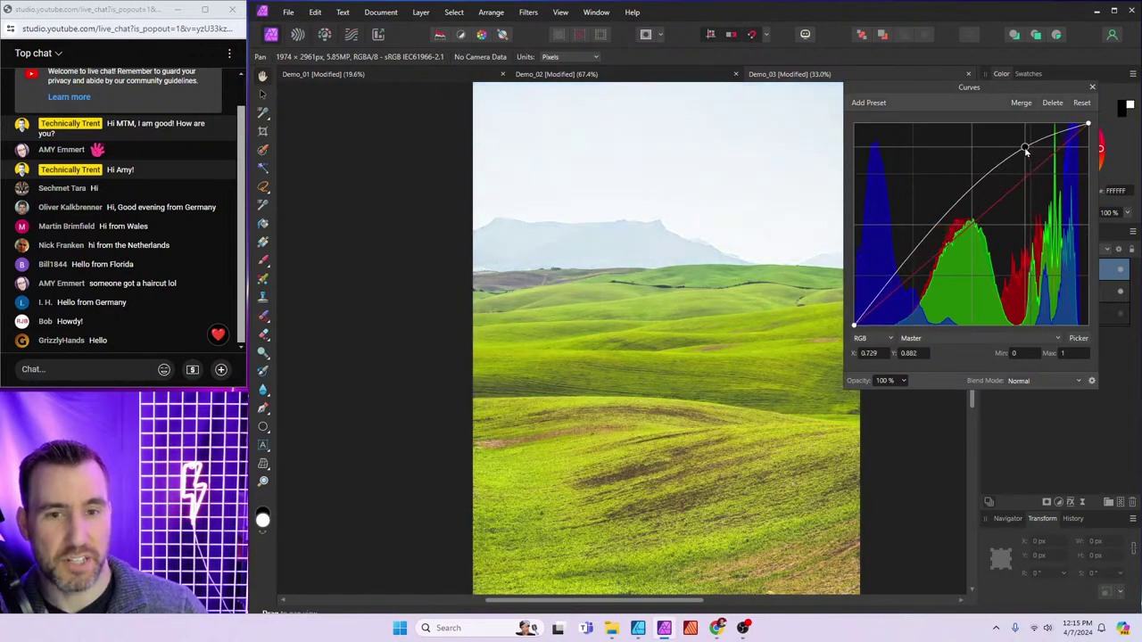
pyautogui.click(943, 225)
pyautogui.moveTo(944, 225); pyautogui.dragTo(966, 300)
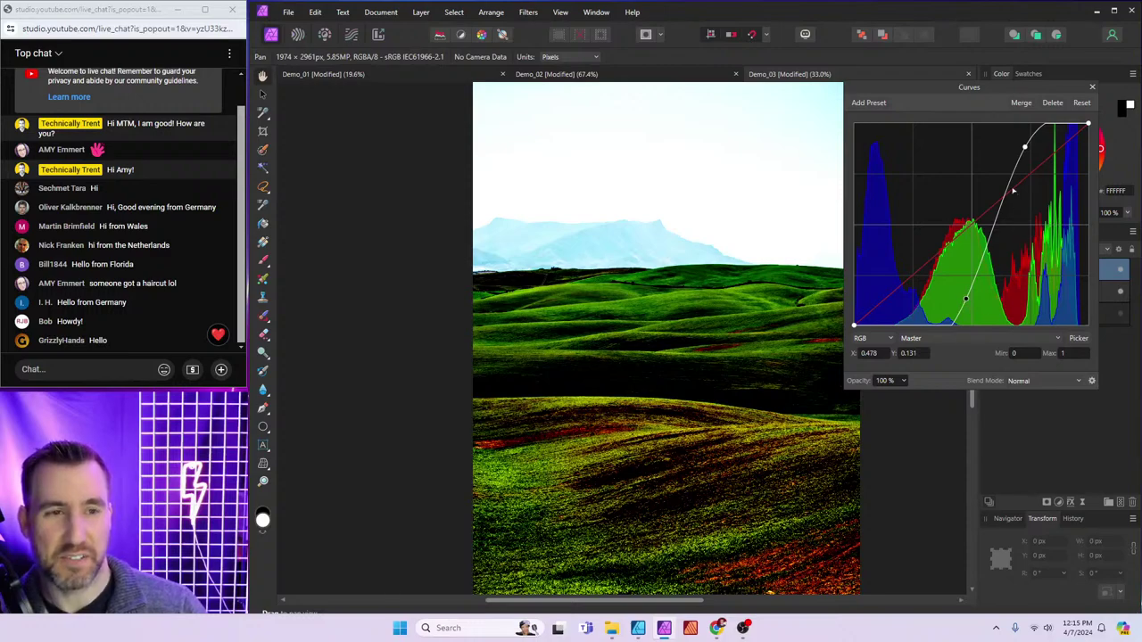
pyautogui.moveTo(1025, 148); pyautogui.dragTo(1022, 131)
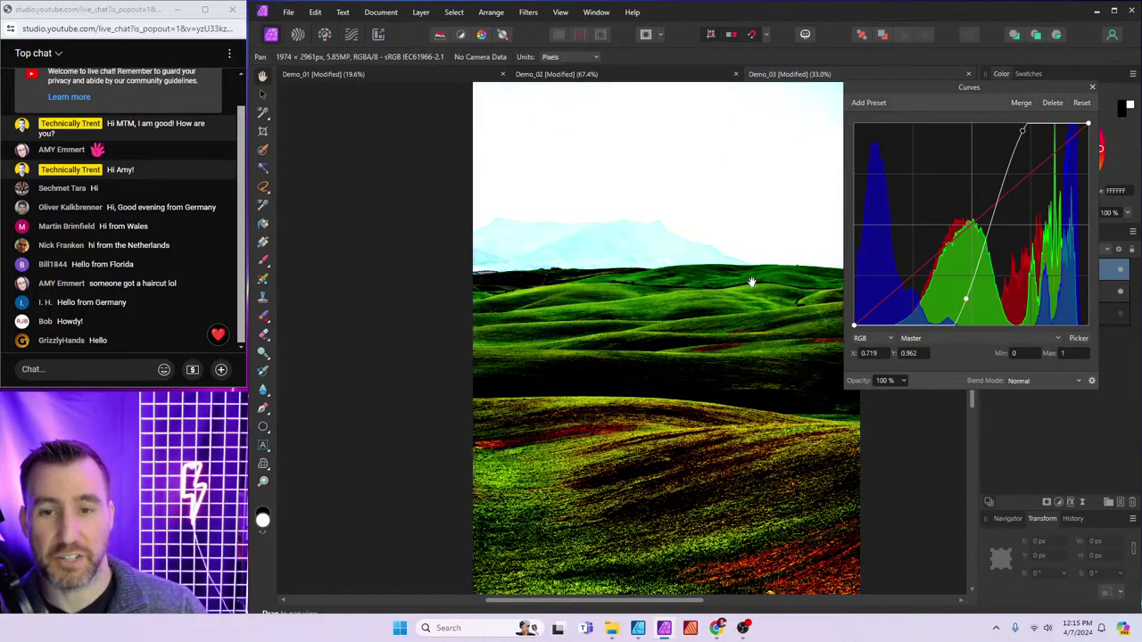
pyautogui.click(1091, 88)
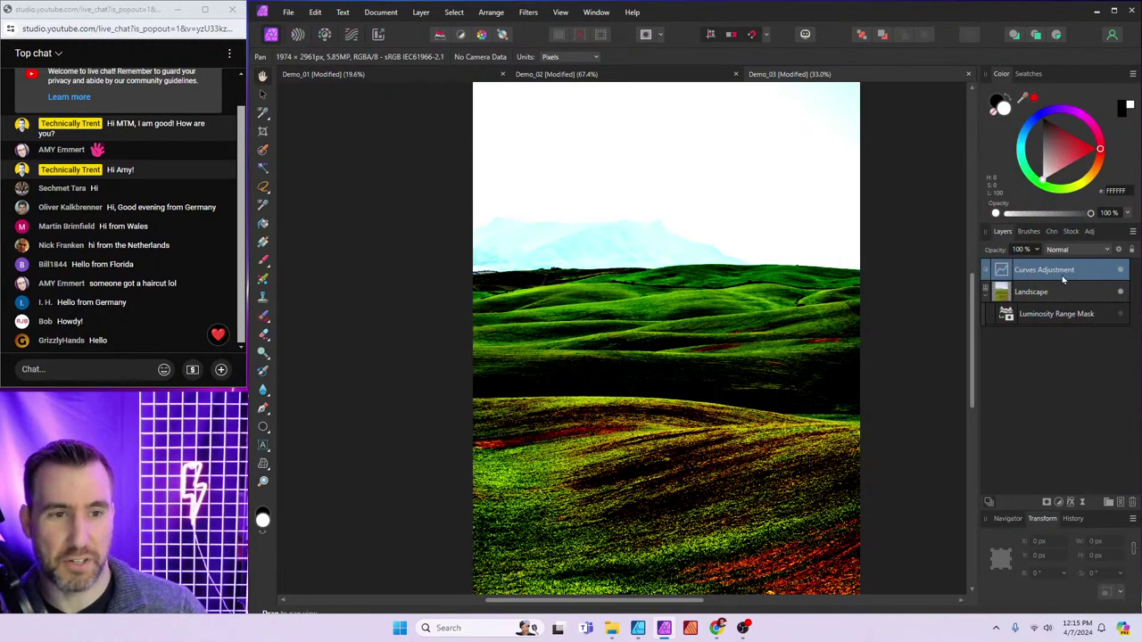
# Toggle the Curves effect to compare, and briefly check the range mask settings
pyautogui.click(1122, 271)
pyautogui.click(1121, 270)
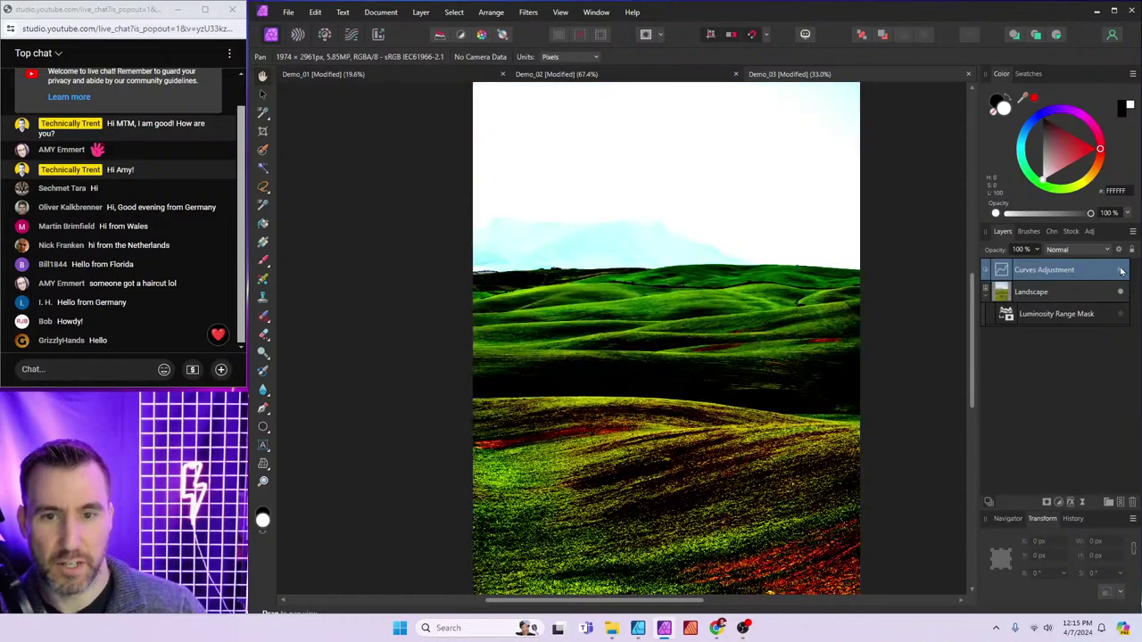
pyautogui.click(1121, 270)
pyautogui.click(1122, 270)
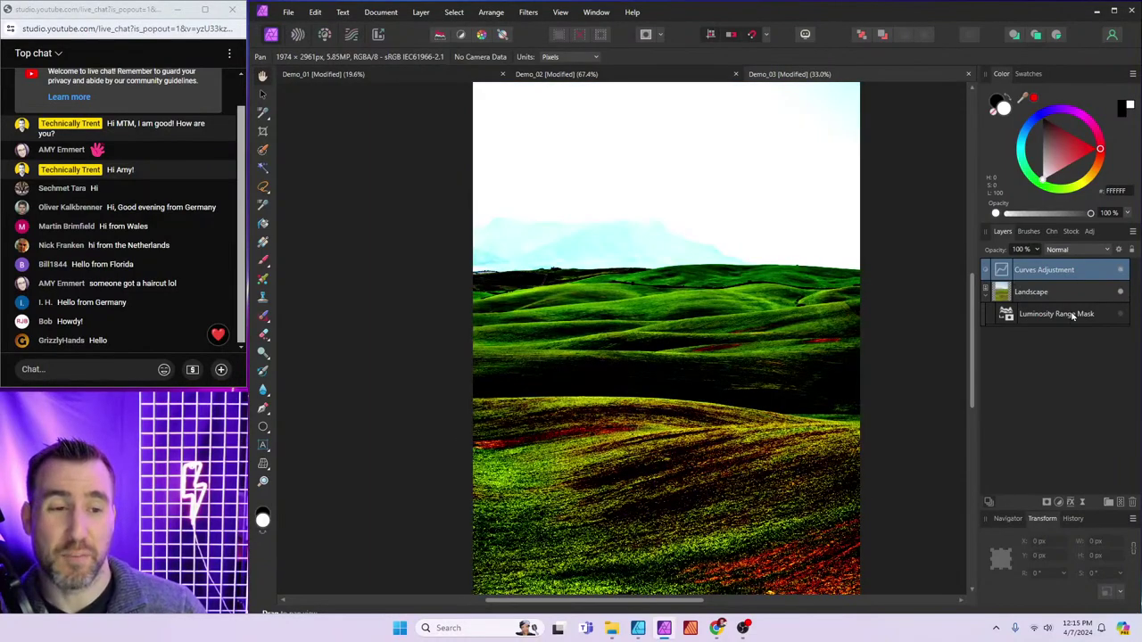
pyautogui.doubleClick(1011, 318)
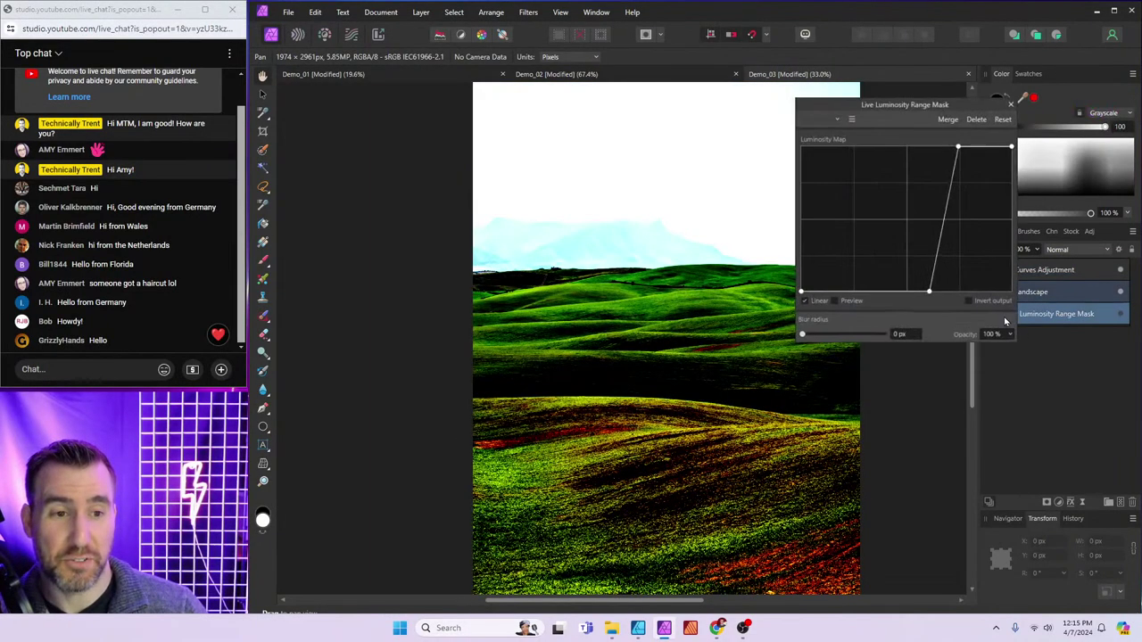
pyautogui.click(1012, 103)
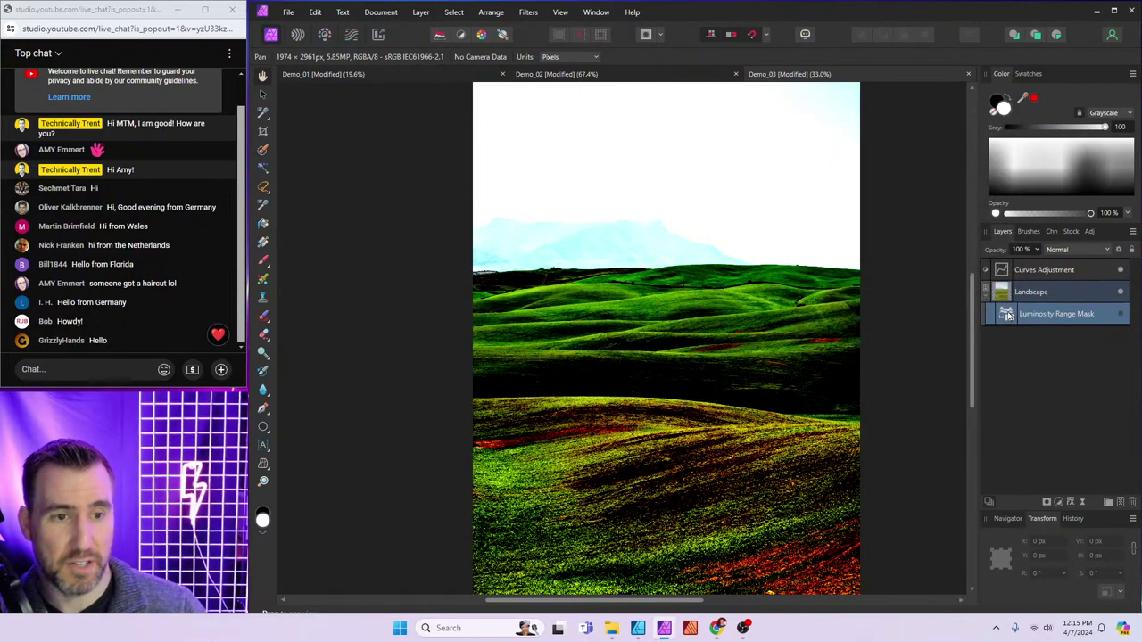
# Nest the luminosity range mask inside the Curves adjustment and turn it back on
pyautogui.click(1006, 314)
pyautogui.moveTo(1044, 270); pyautogui.dragTo(1046, 268)
pyautogui.click(986, 269)
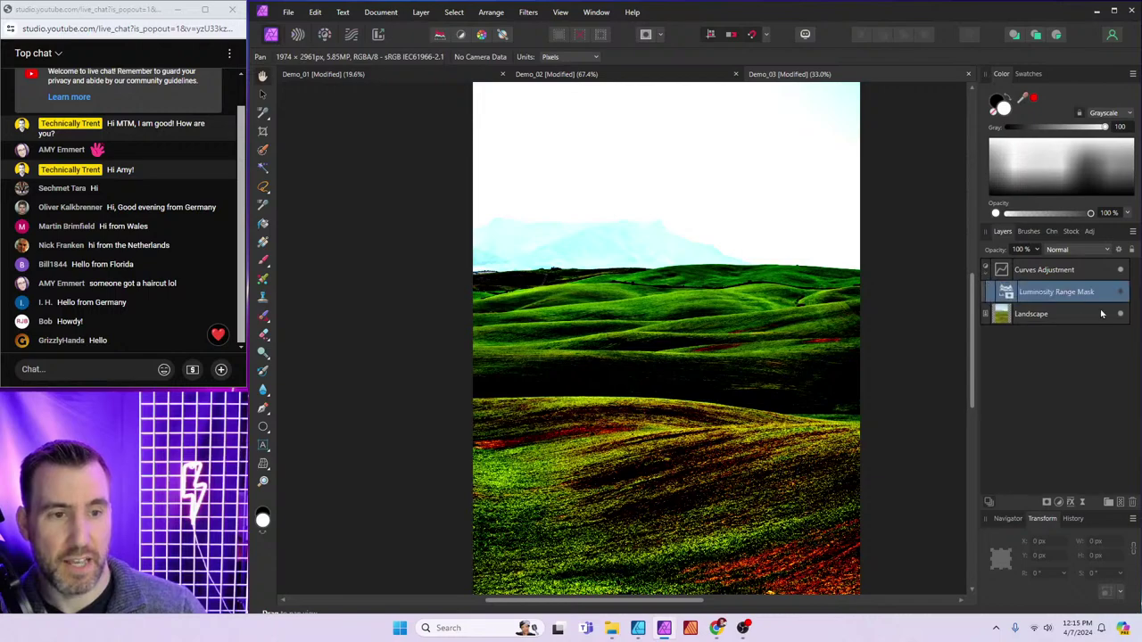
pyautogui.click(1120, 294)
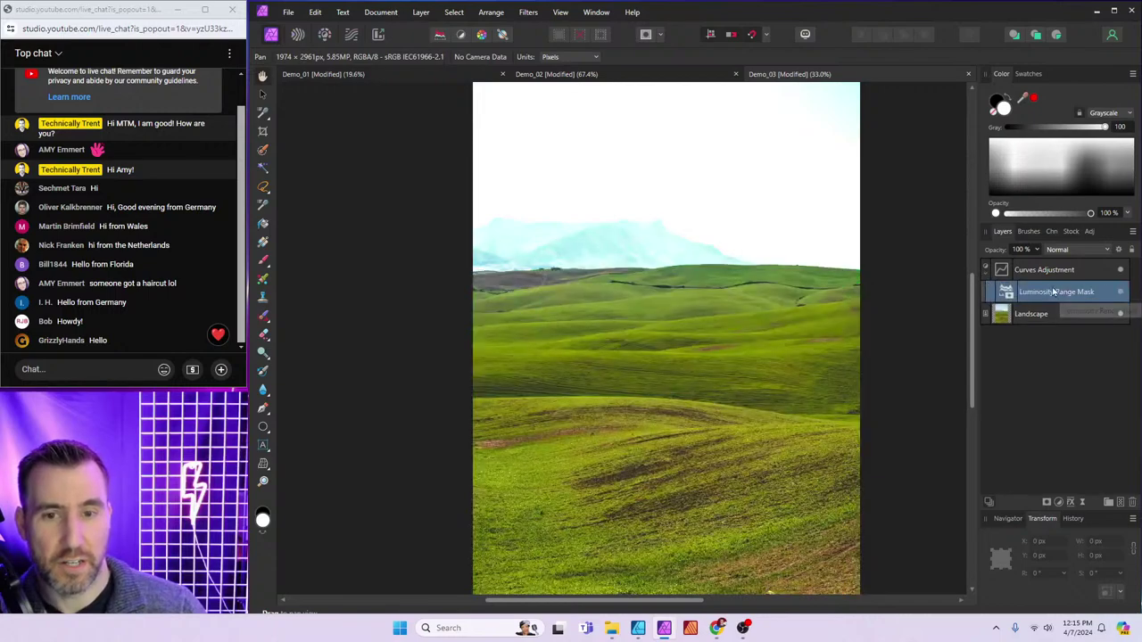
pyautogui.click(1003, 270)
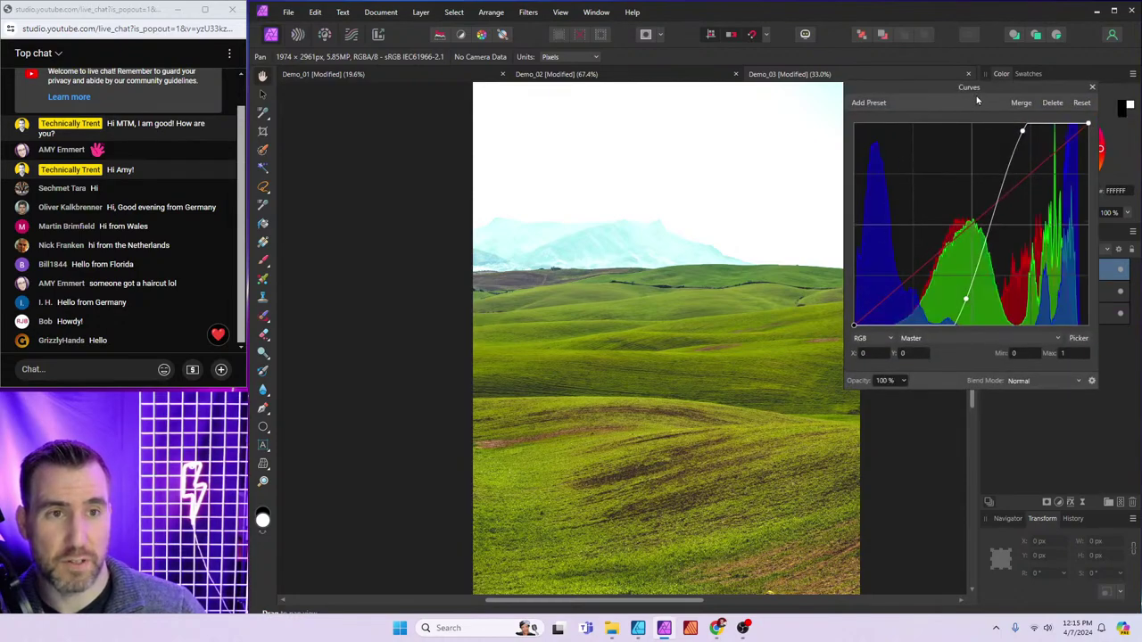
# Reset the Curves curve and bend it down to darken the sky
pyautogui.moveTo(976, 95); pyautogui.dragTo(976, 190)
pyautogui.click(1081, 197)
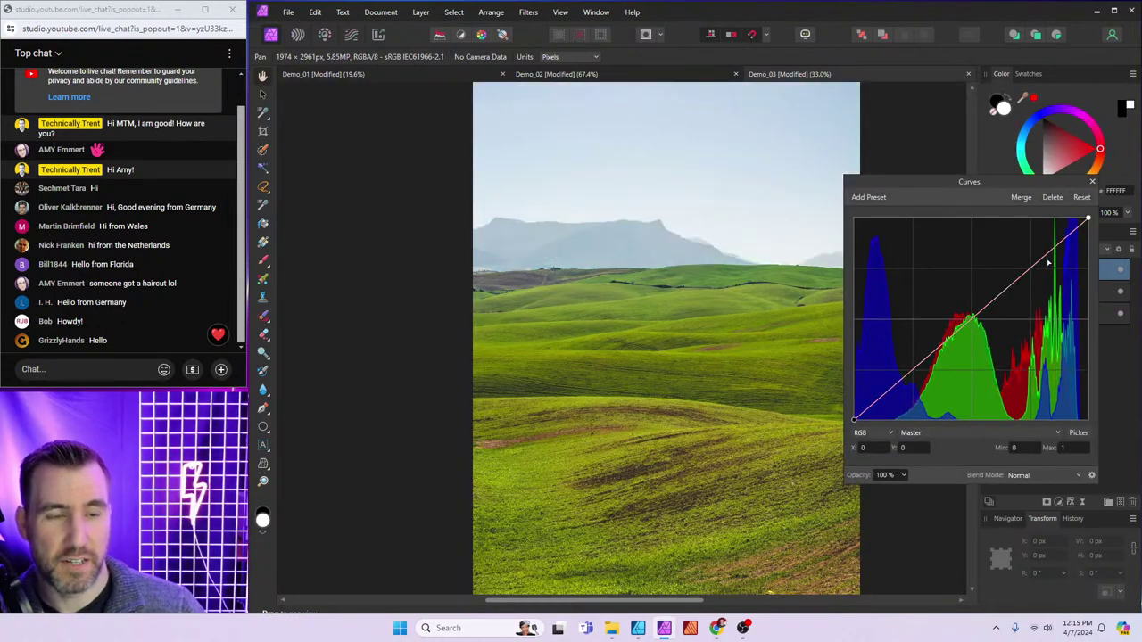
pyautogui.moveTo(1050, 262); pyautogui.dragTo(1047, 328)
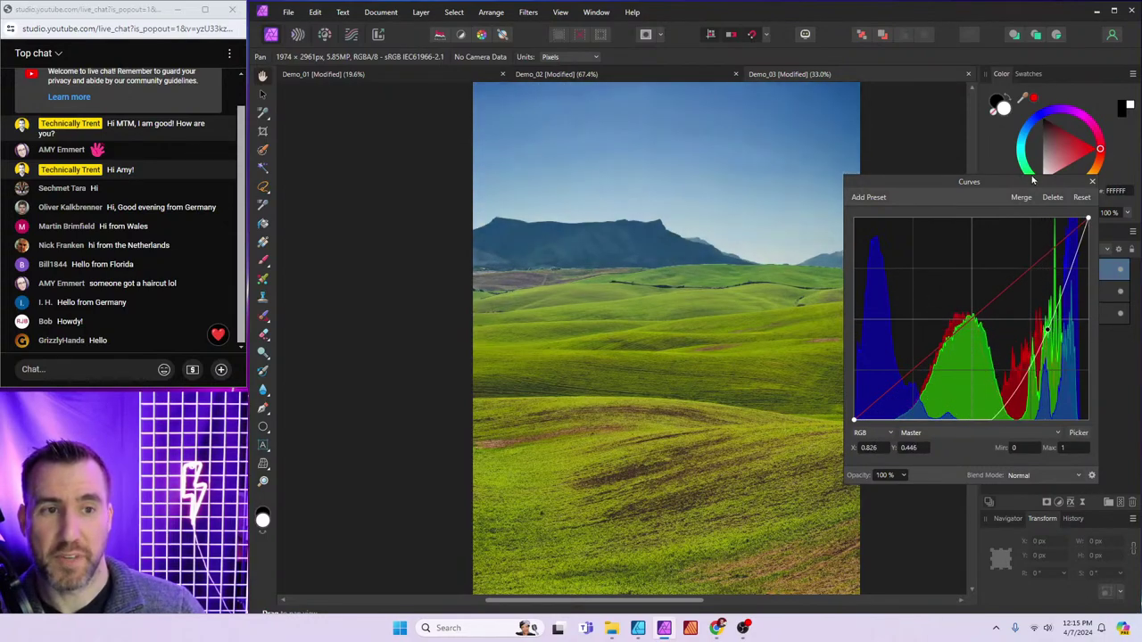
pyautogui.moveTo(1034, 180); pyautogui.dragTo(486, 104)
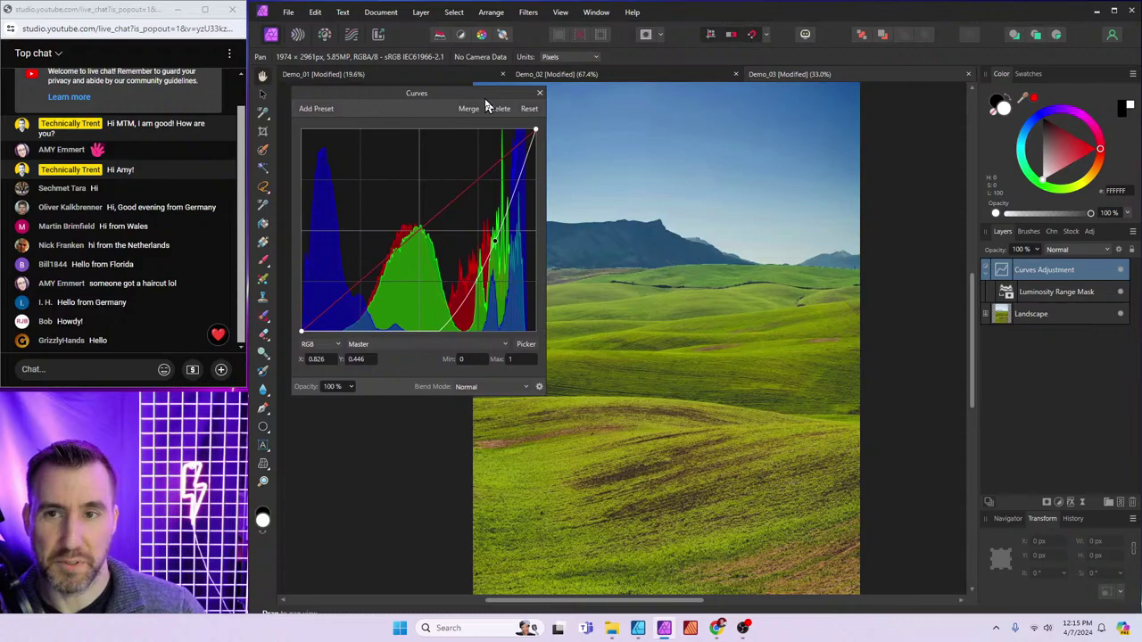
# Bring up the nested luminosity range mask settings with black-and-white preview on
pyautogui.click(1006, 293)
pyautogui.doubleClick(1006, 293)
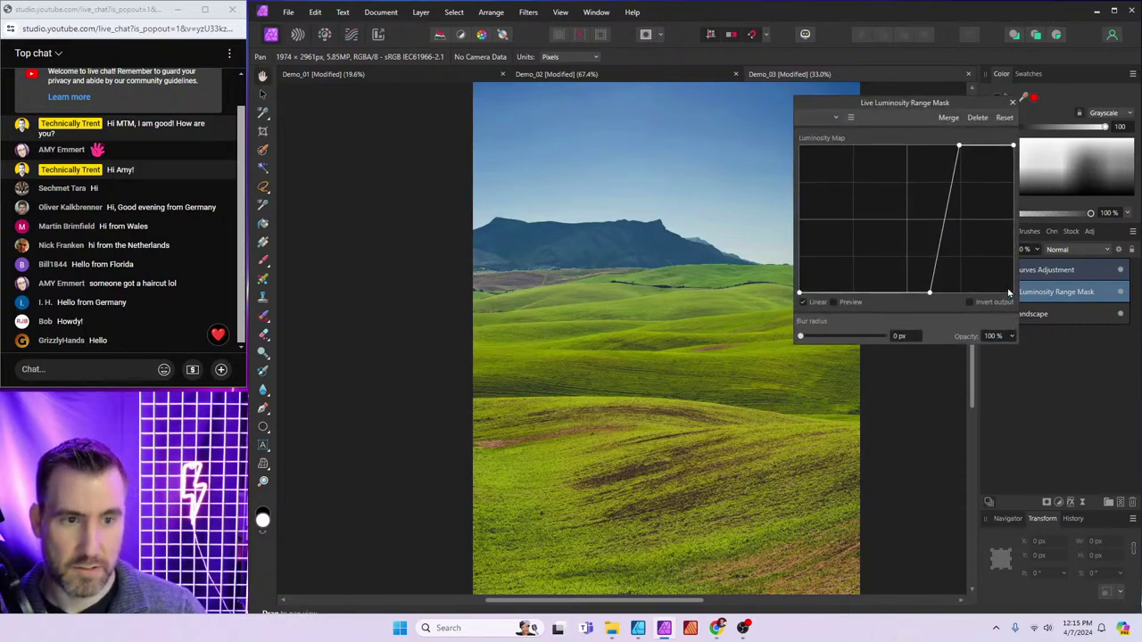
pyautogui.click(833, 303)
pyautogui.moveTo(937, 105); pyautogui.dragTo(998, 119)
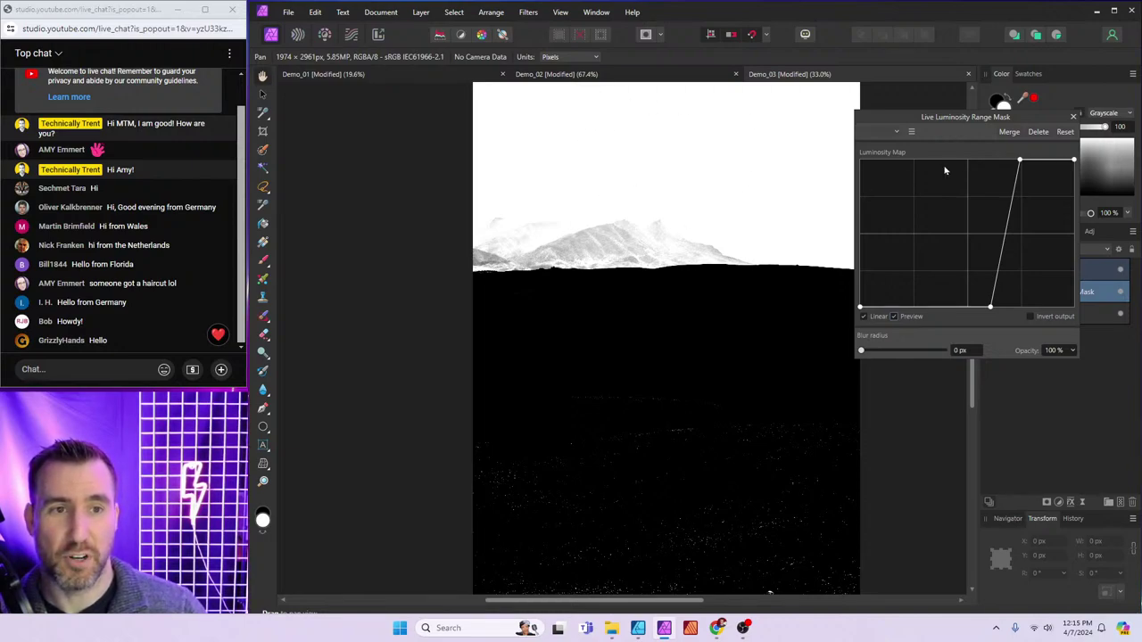
pyautogui.moveTo(1039, 119); pyautogui.dragTo(474, 103)
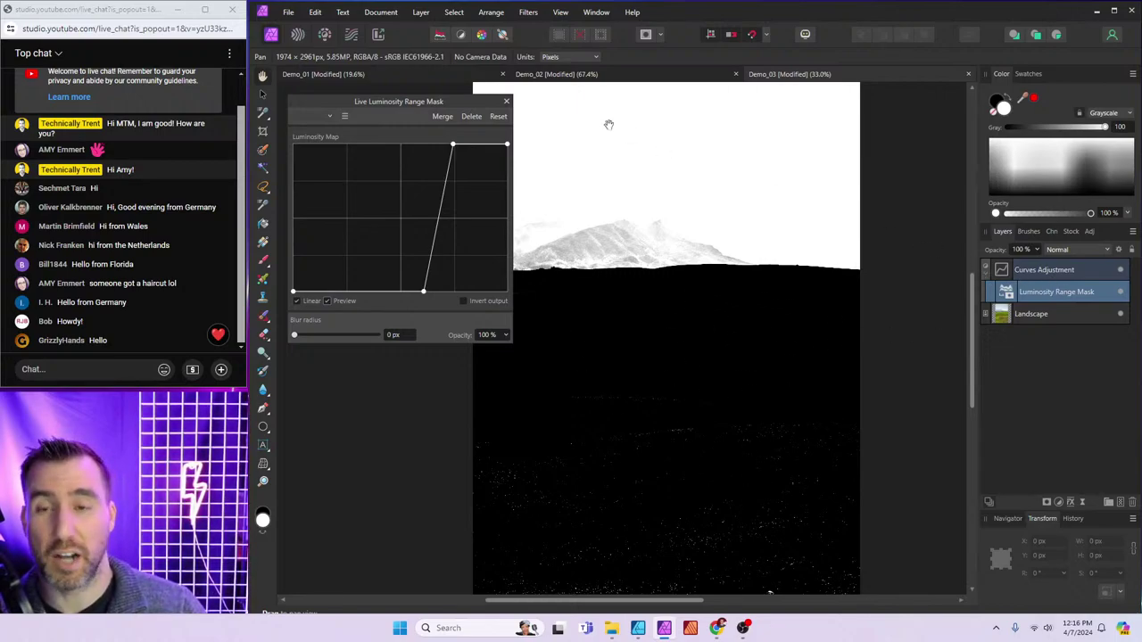
# Lower a curve point to about X 0.86 / Y 0.45, turning the masked sky deep blue
pyautogui.click(506, 101)
pyautogui.click(1001, 270)
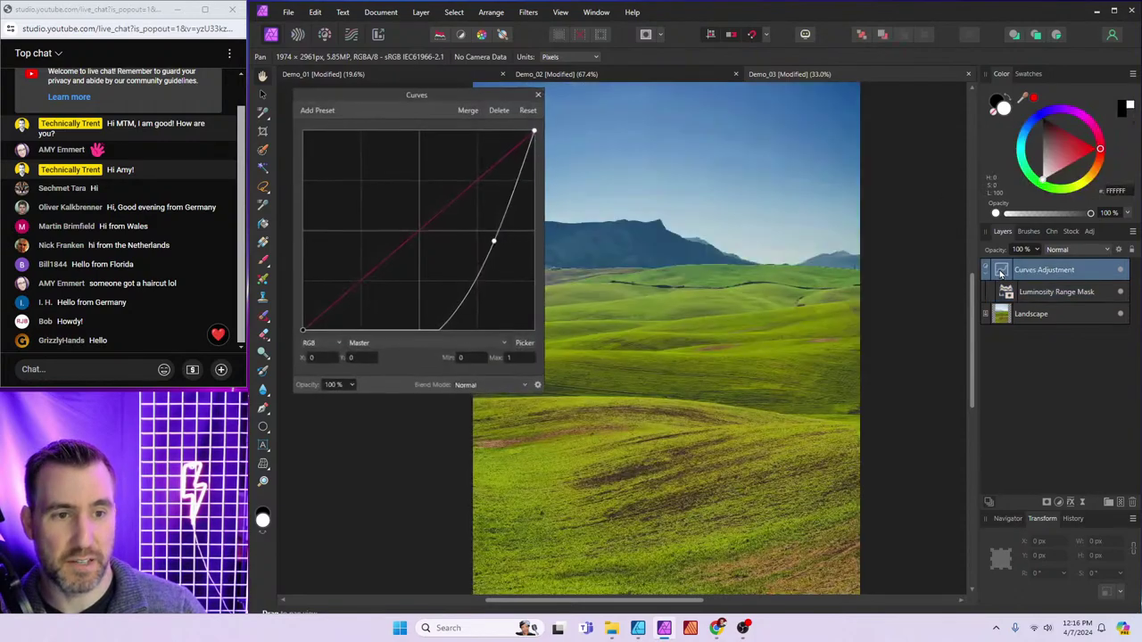
pyautogui.moveTo(507, 93)
pyautogui.mouseDown()
pyautogui.moveTo(505, 216)
pyautogui.moveTo(496, 169)
pyautogui.moveTo(514, 113)
pyautogui.mouseUp()
pyautogui.moveTo(503, 258)
pyautogui.mouseDown()
pyautogui.moveTo(511, 277)
pyautogui.moveTo(510, 258)
pyautogui.mouseUp()
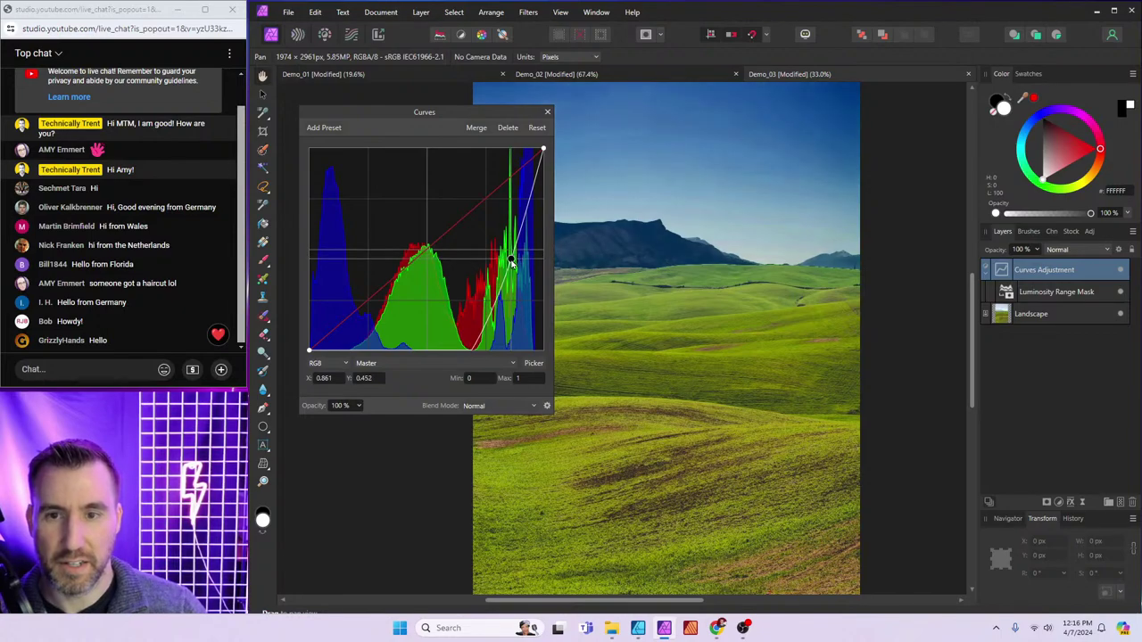
pyautogui.click(547, 111)
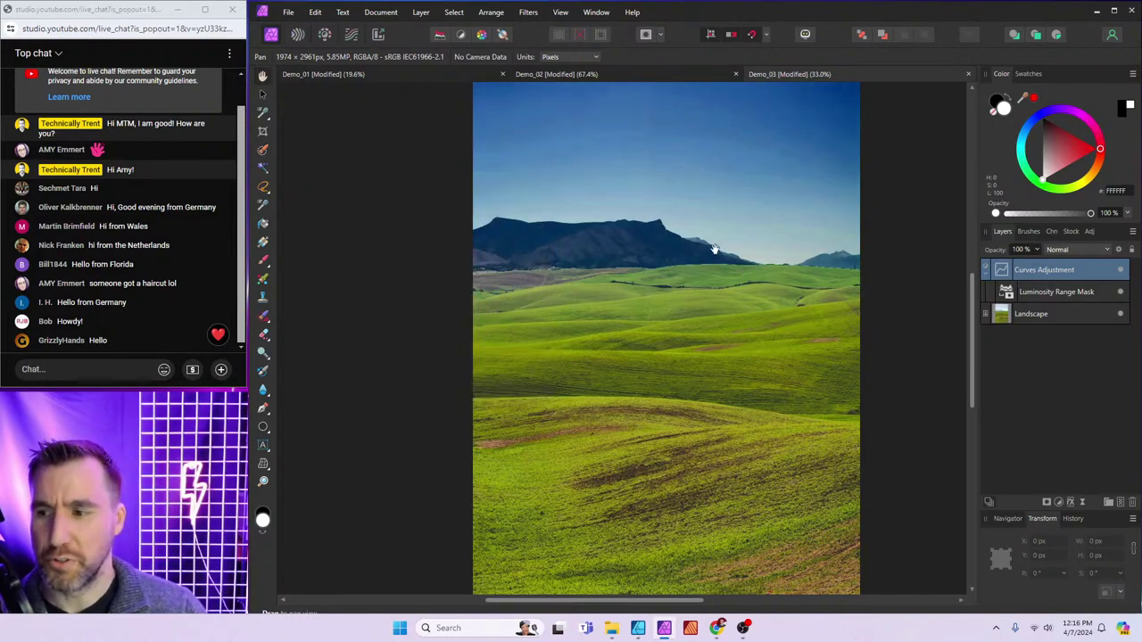
# Zoom in on the mountain ridge and give the luminosity range mask a 2.2 px blur radius
pyautogui.scroll(5, 699, 254)
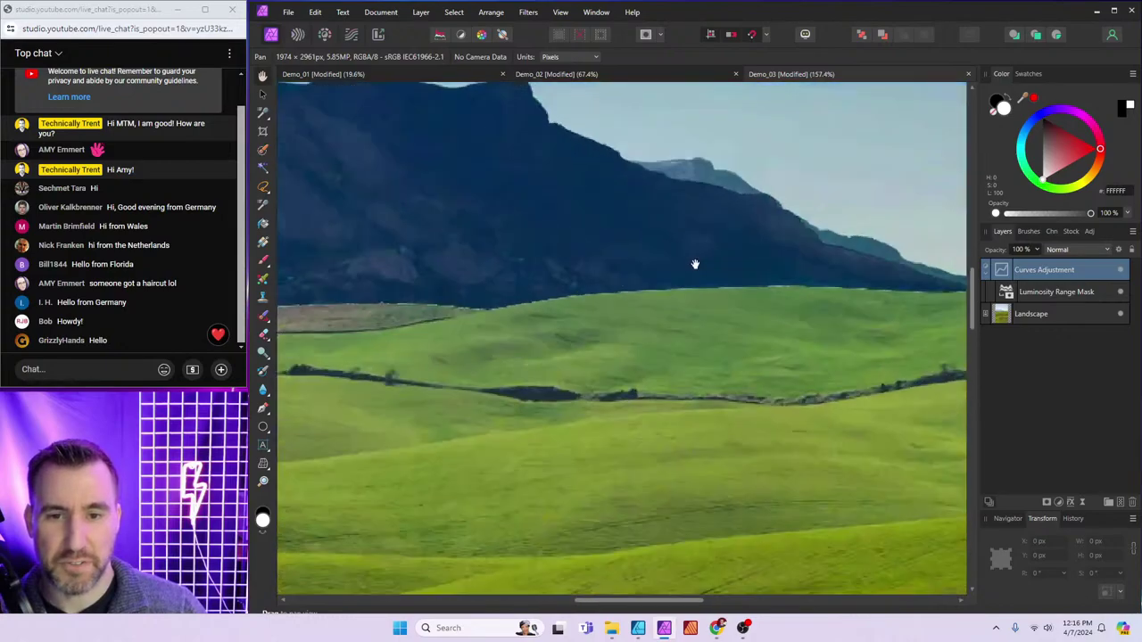
pyautogui.scroll(4, 695, 264)
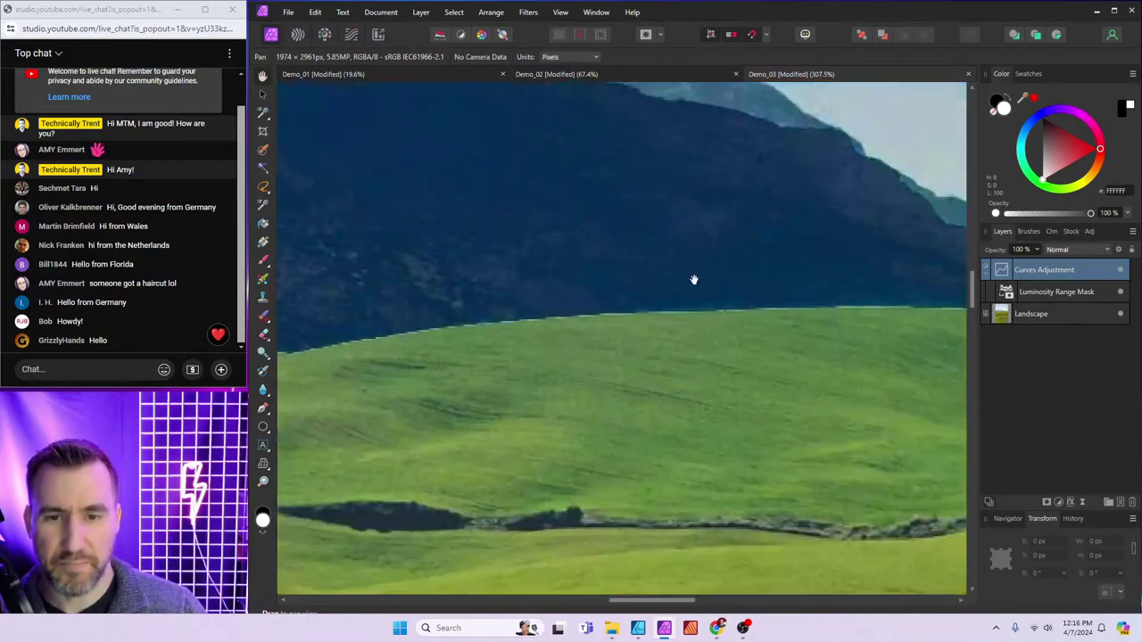
pyautogui.click(1006, 293)
pyautogui.moveTo(439, 113); pyautogui.dragTo(1019, 110)
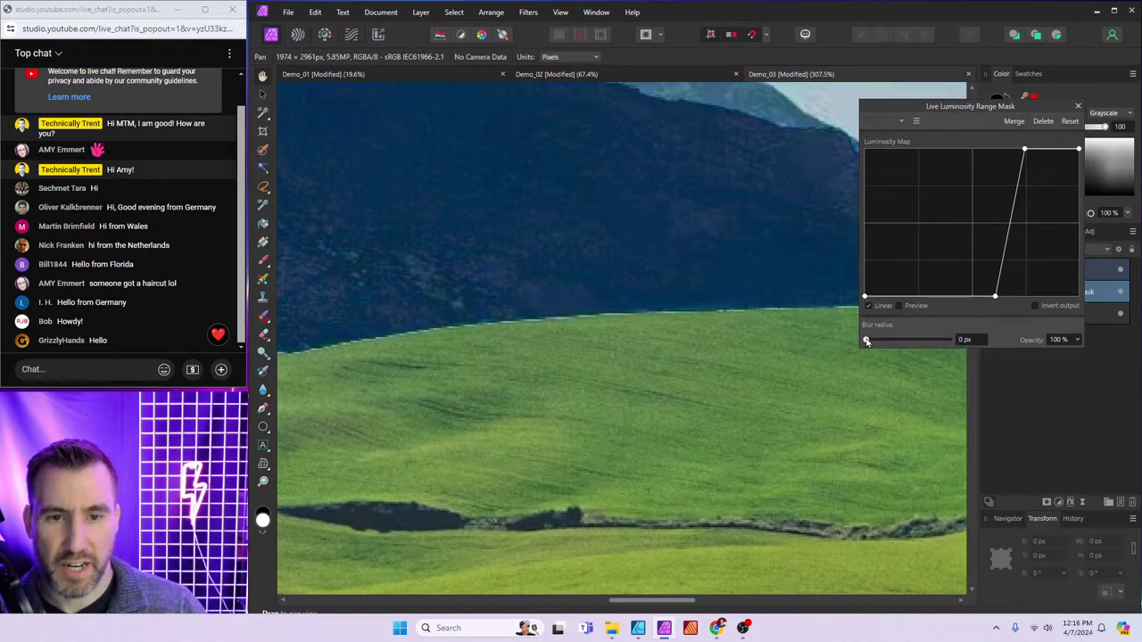
pyautogui.moveTo(867, 342); pyautogui.dragTo(912, 342)
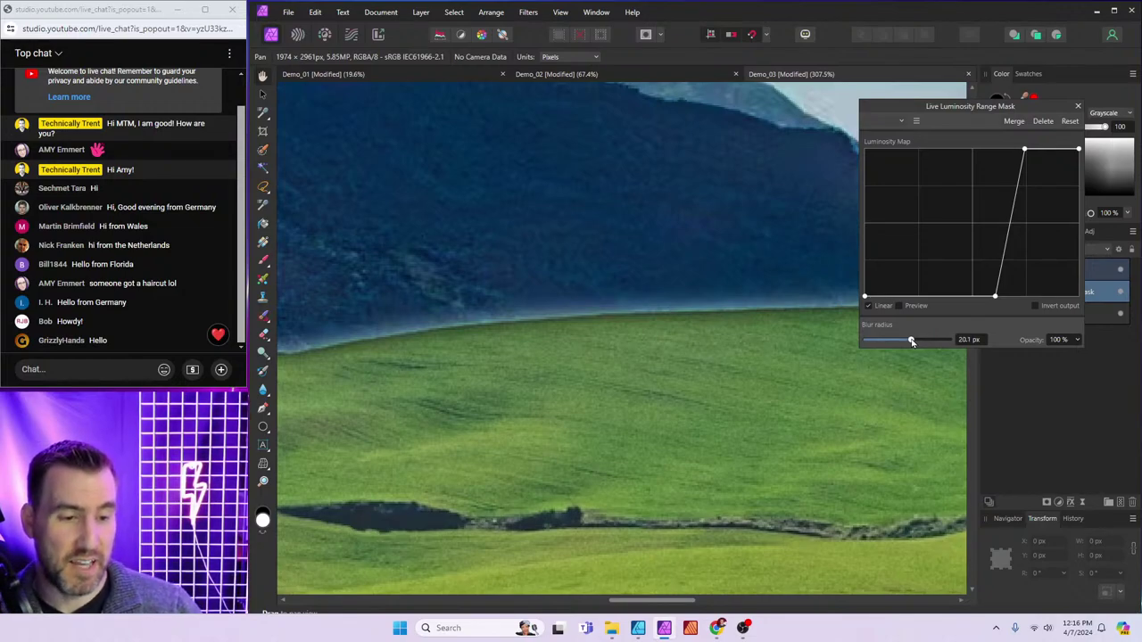
pyautogui.moveTo(911, 342)
pyautogui.mouseDown()
pyautogui.moveTo(893, 342)
pyautogui.moveTo(924, 343)
pyautogui.moveTo(882, 342)
pyautogui.moveTo(891, 346)
pyautogui.mouseUp()
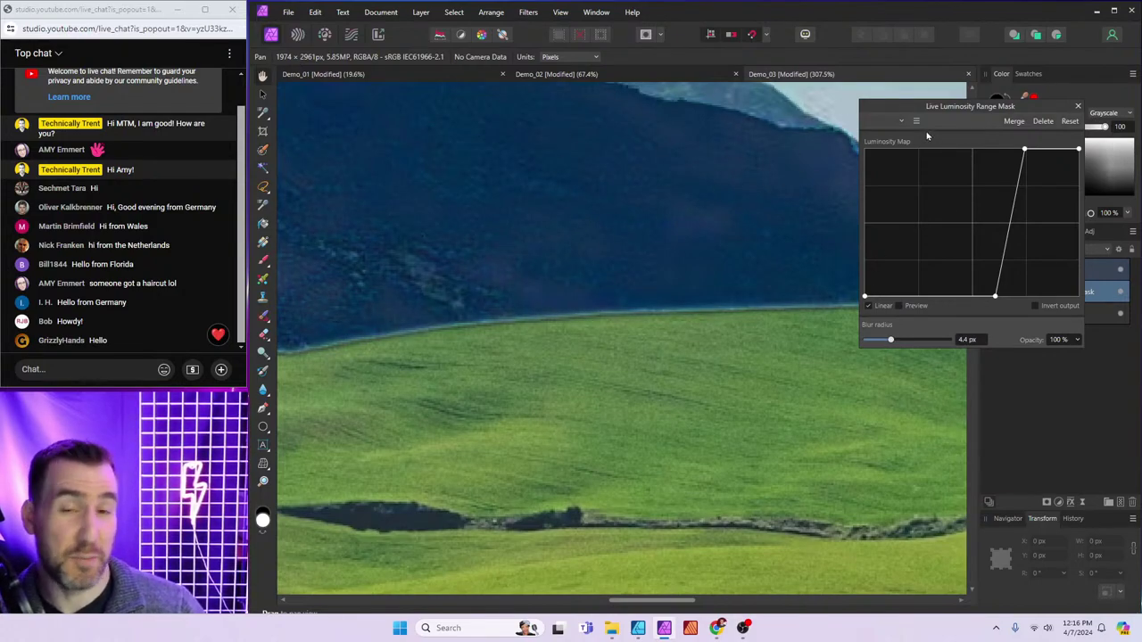
pyautogui.scroll(-4, 619, 294)
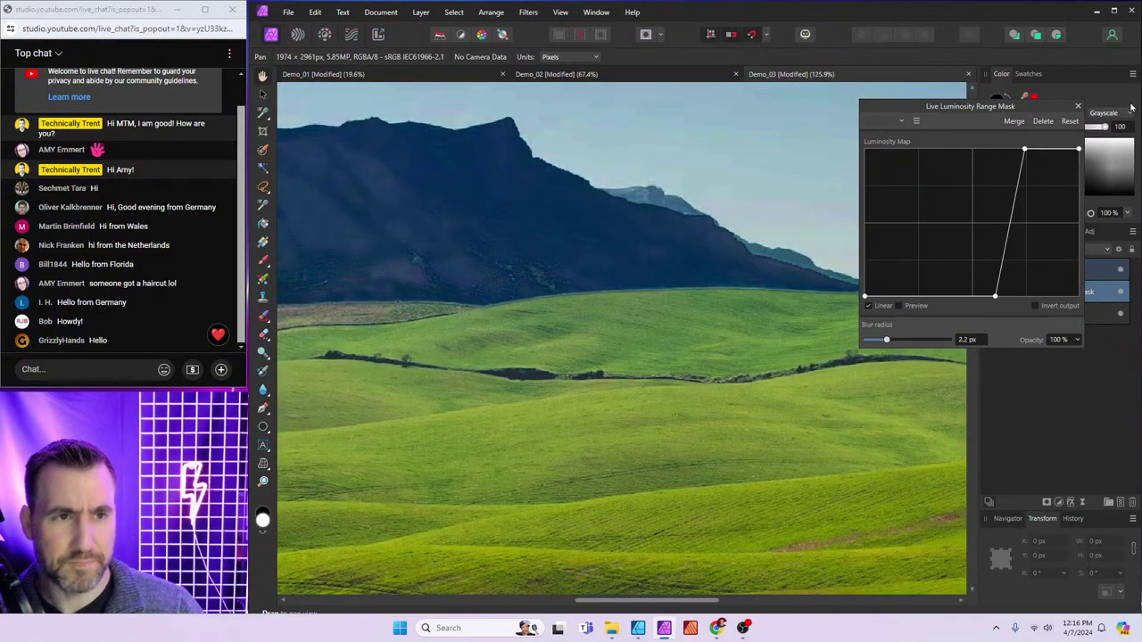
pyautogui.click(1078, 108)
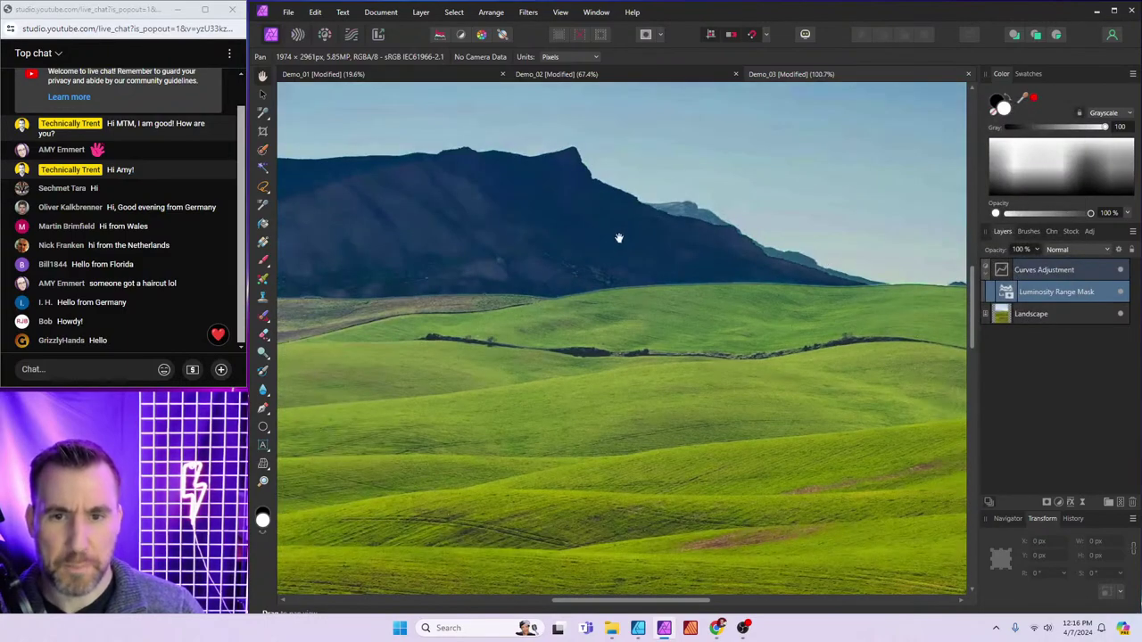
pyautogui.scroll(-3, 624, 241)
pyautogui.scroll(-3, 625, 228)
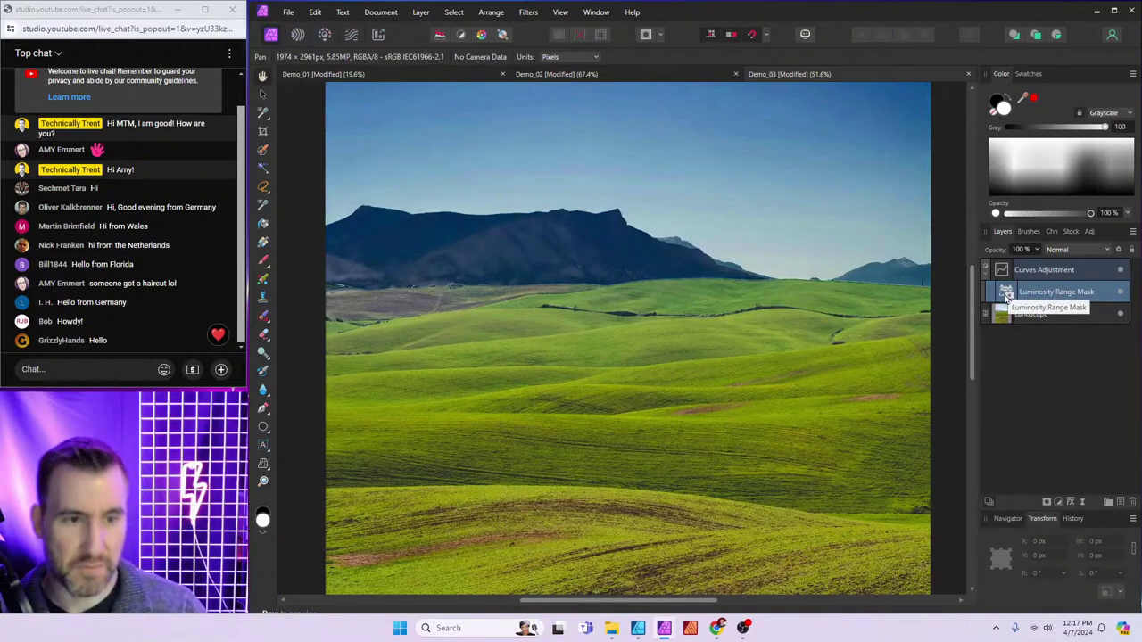
# Preview the luminosity mask on its own and set its blur radius back to 0 px
pyautogui.doubleClick(1006, 294)
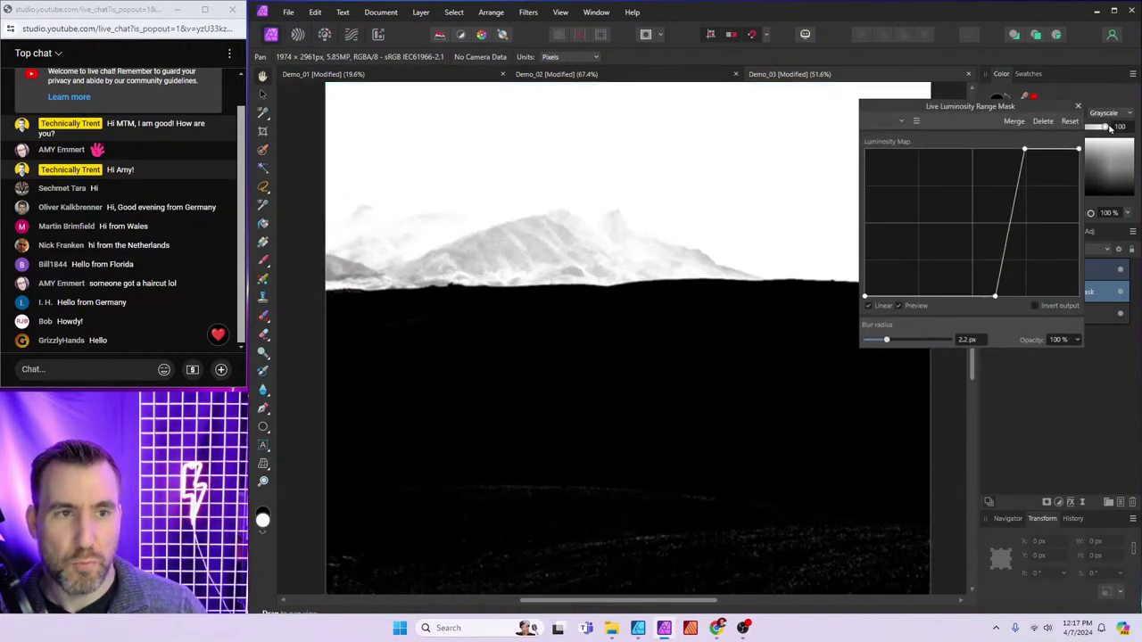
pyautogui.click(1078, 108)
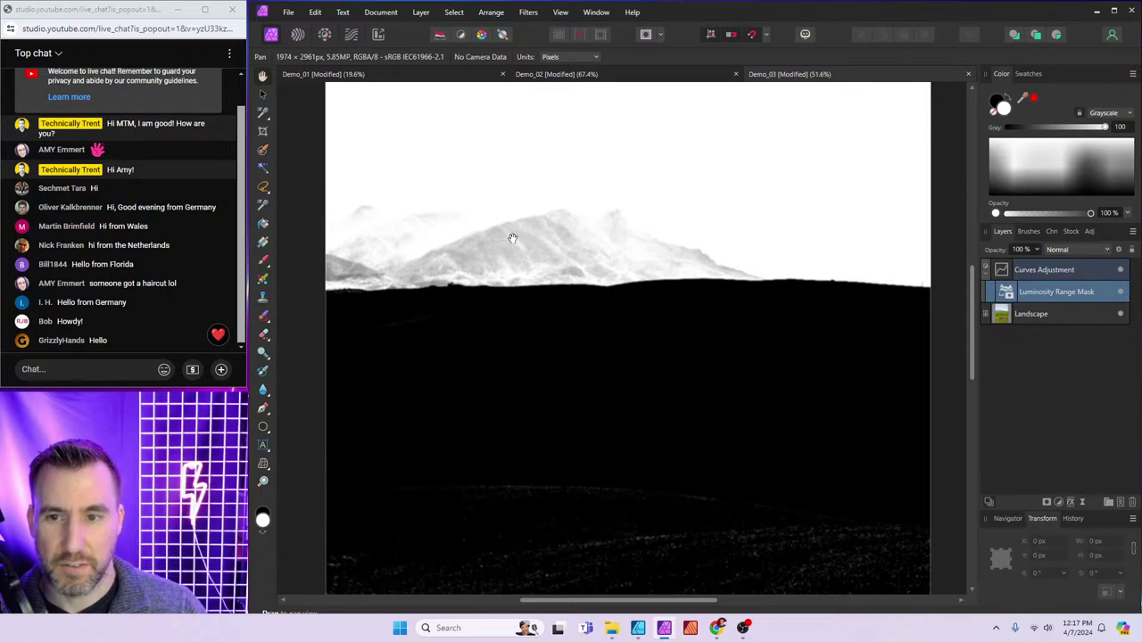
pyautogui.scroll(-2, 648, 235)
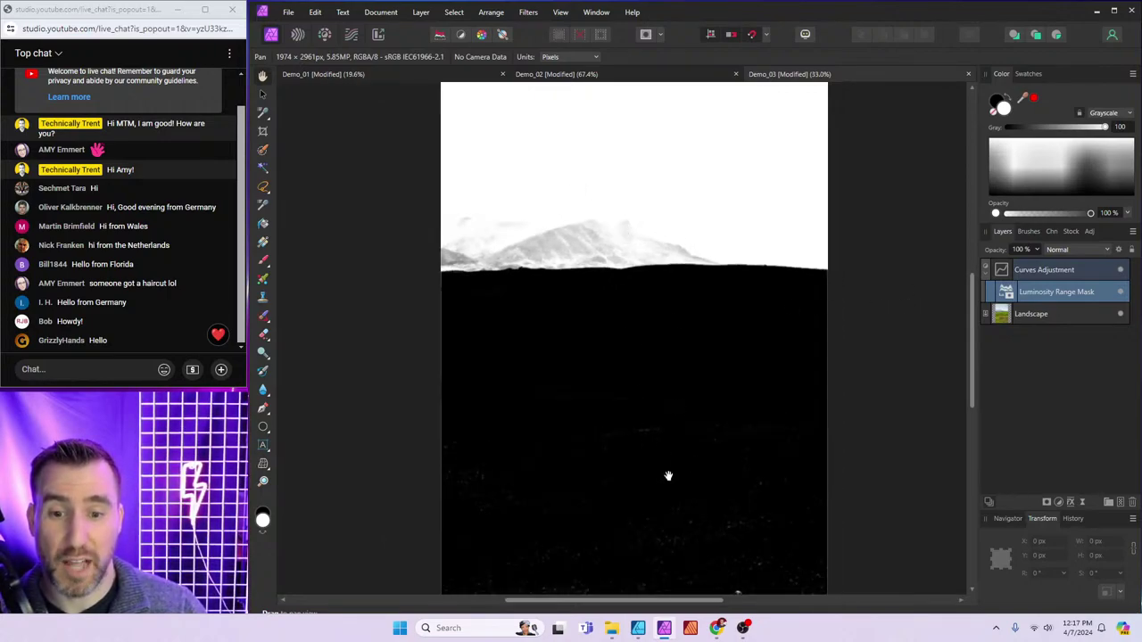
pyautogui.doubleClick(1006, 291)
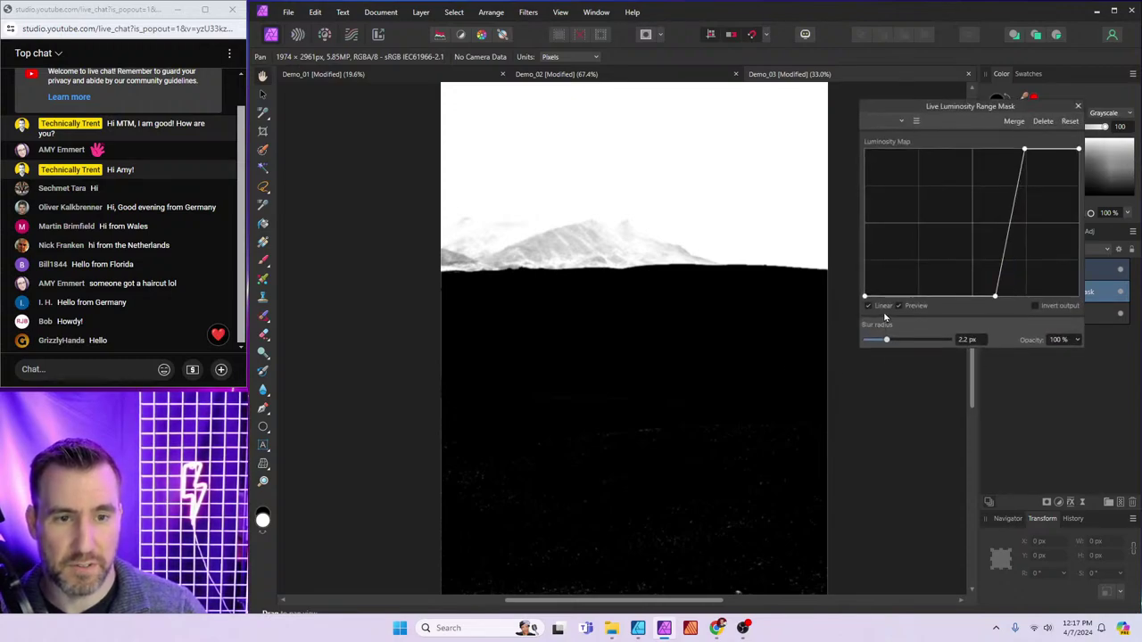
pyautogui.moveTo(887, 340); pyautogui.dragTo(849, 341)
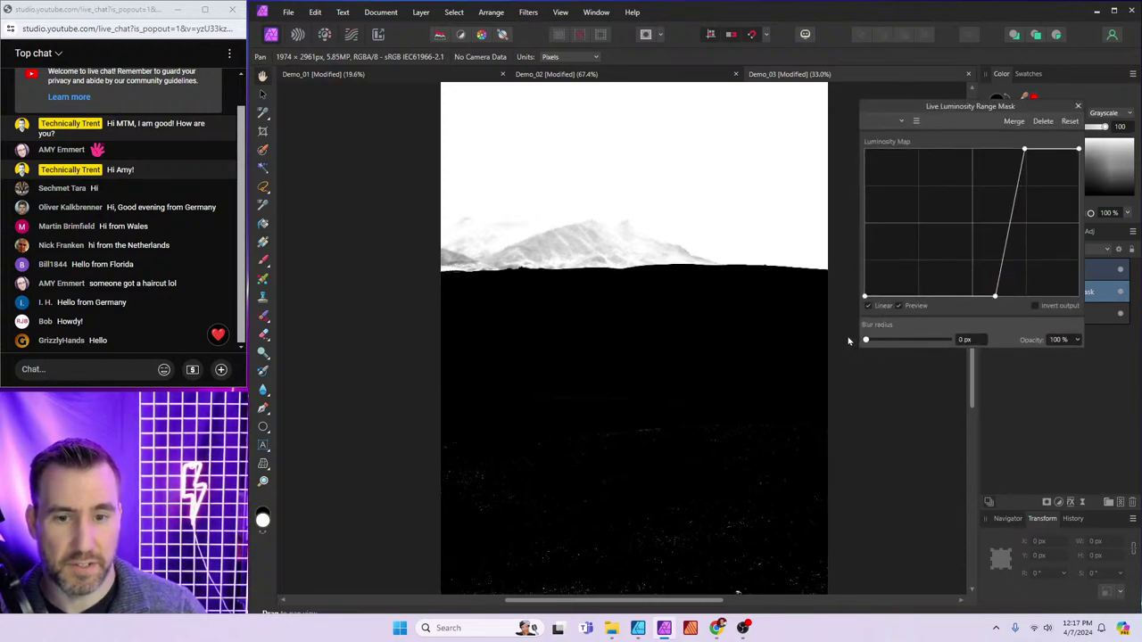
pyautogui.click(1078, 106)
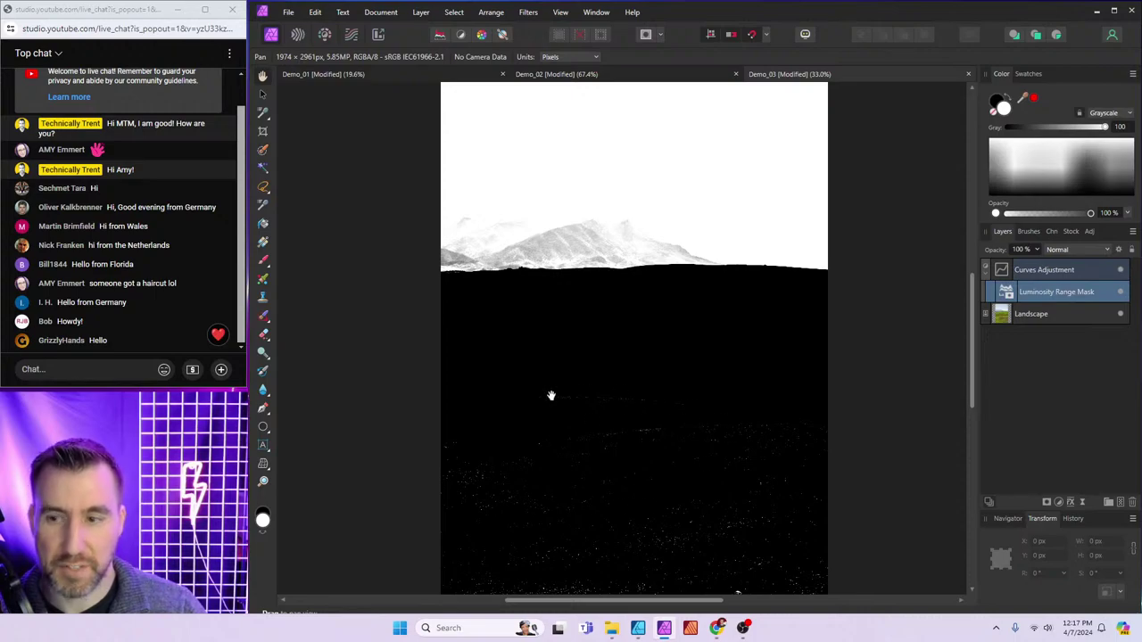
# With black as the primary colour, brush over the white specks in the lower mask
pyautogui.doubleClick(1011, 298)
pyautogui.click(1075, 106)
pyautogui.click(1016, 169)
pyautogui.press('x')
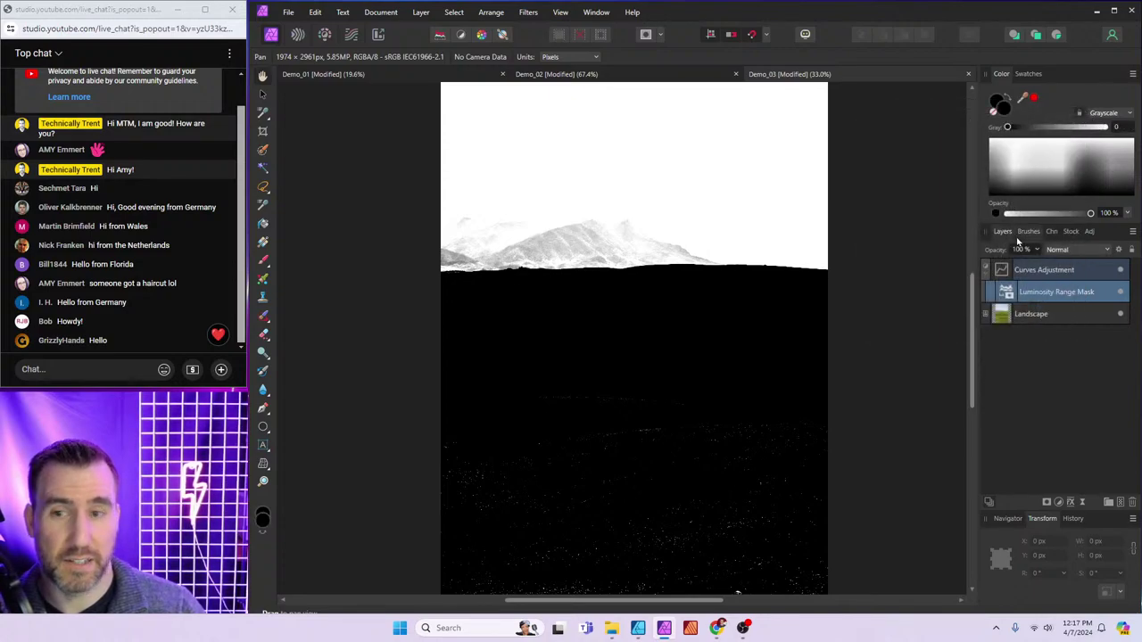
pyautogui.click(263, 260)
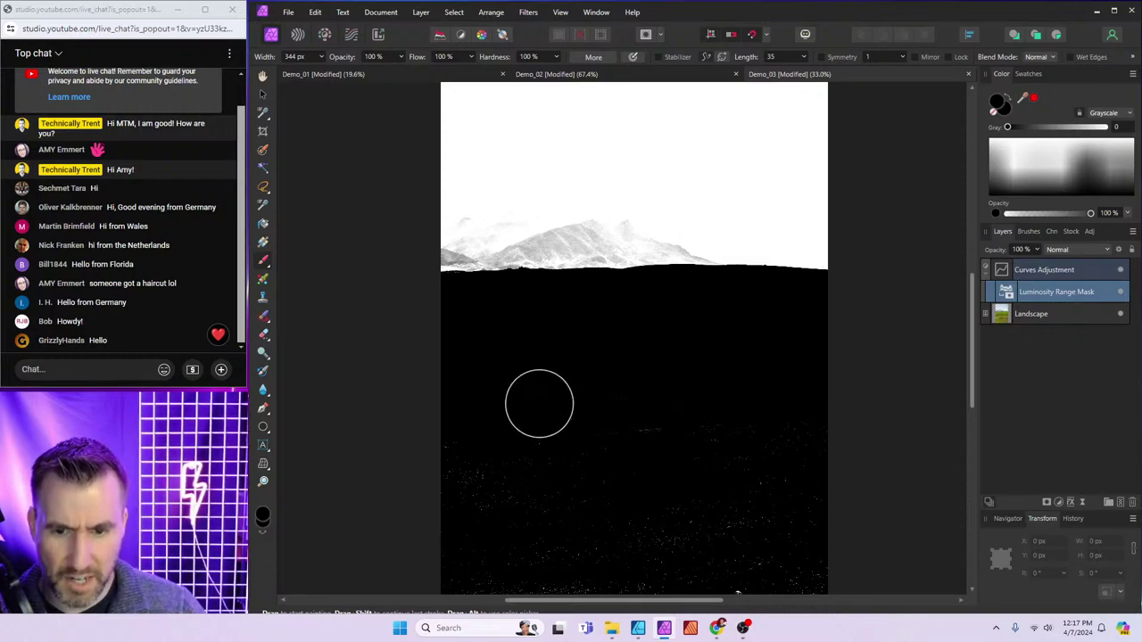
pyautogui.moveTo(660, 433)
pyautogui.mouseDown()
pyautogui.moveTo(462, 464)
pyautogui.moveTo(860, 475)
pyautogui.moveTo(433, 530)
pyautogui.moveTo(840, 525)
pyautogui.moveTo(791, 563)
pyautogui.moveTo(456, 589)
pyautogui.moveTo(875, 566)
pyautogui.moveTo(862, 495)
pyautogui.mouseUp()
pyautogui.scroll(-2, 861, 495)
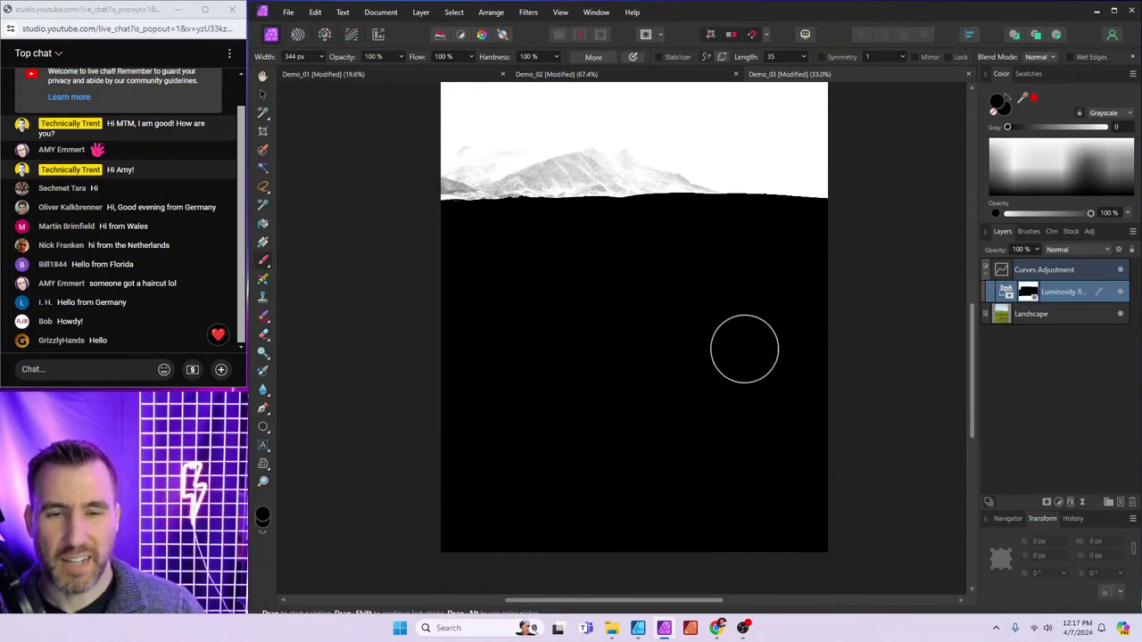
pyautogui.scroll(-1, 738, 339)
pyautogui.scroll(2, 972, 352)
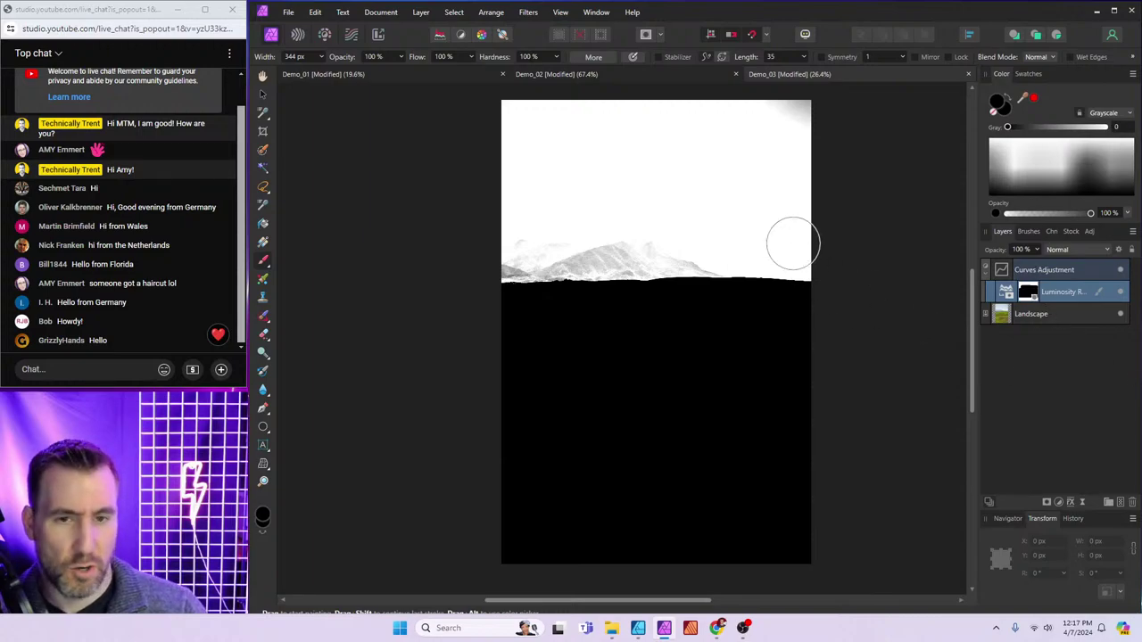
# On the Demo_02 dolphin photo, delete the Luminosity Range Mask
pyautogui.click(685, 73)
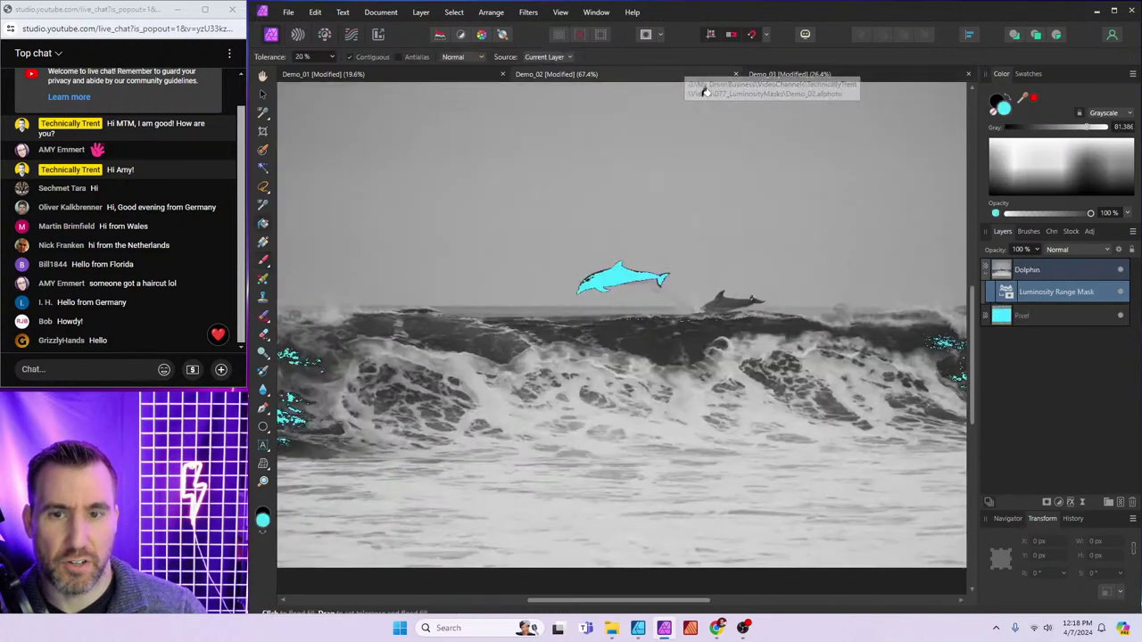
pyautogui.doubleClick(1006, 294)
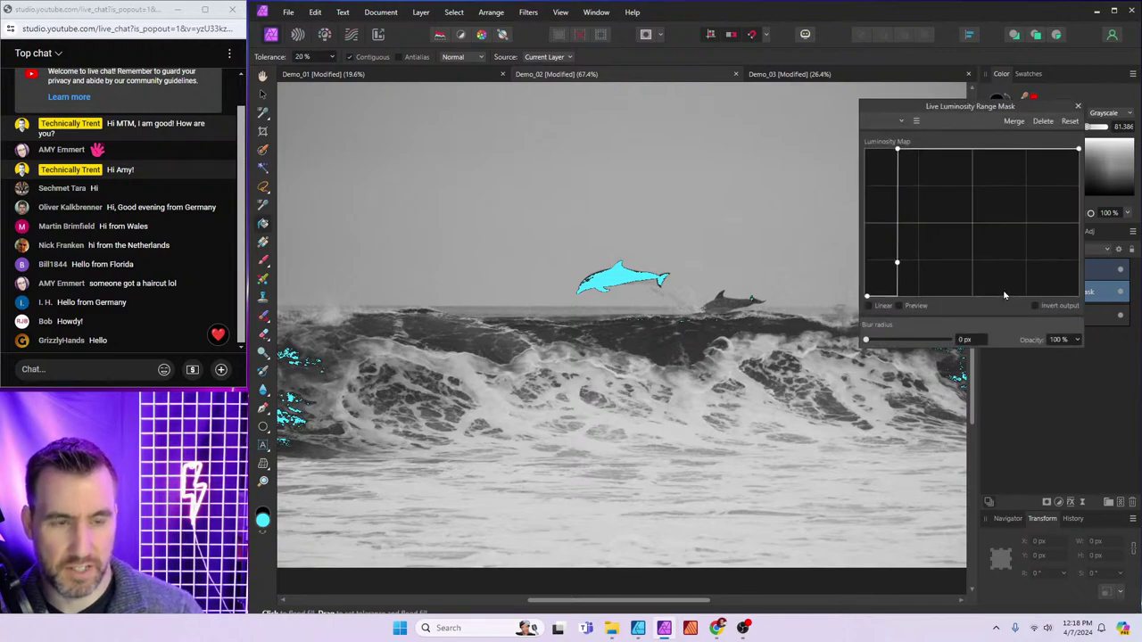
pyautogui.click(1040, 123)
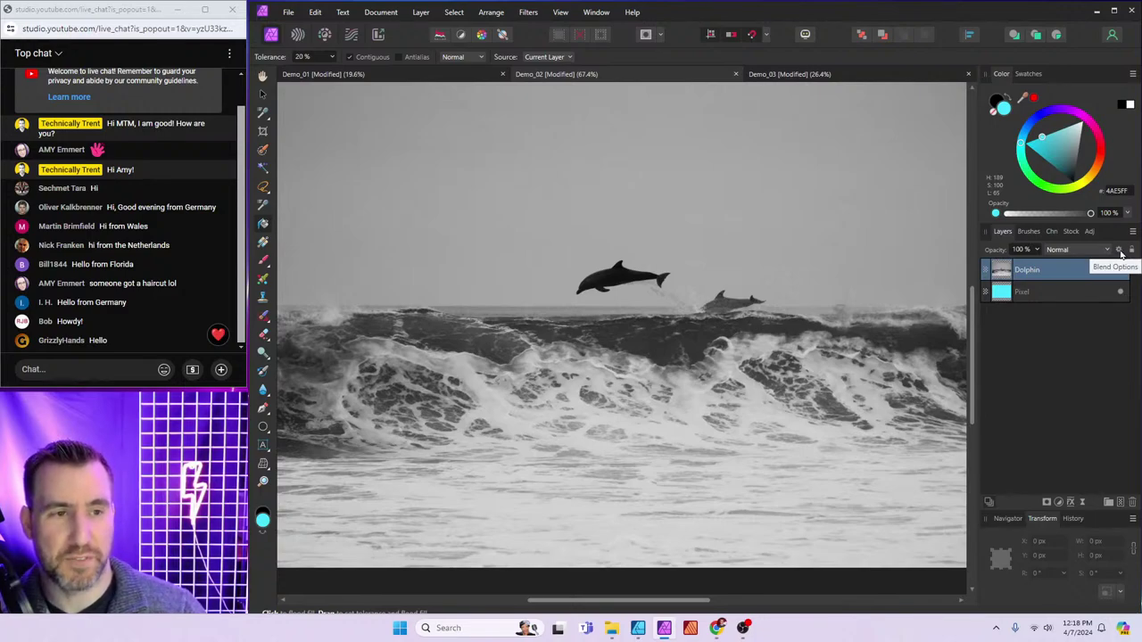
# Drag the Dolphin source blend range to In 25% so cyan shows through dark tones
pyautogui.click(1120, 251)
pyautogui.moveTo(842, 170); pyautogui.dragTo(1062, 88)
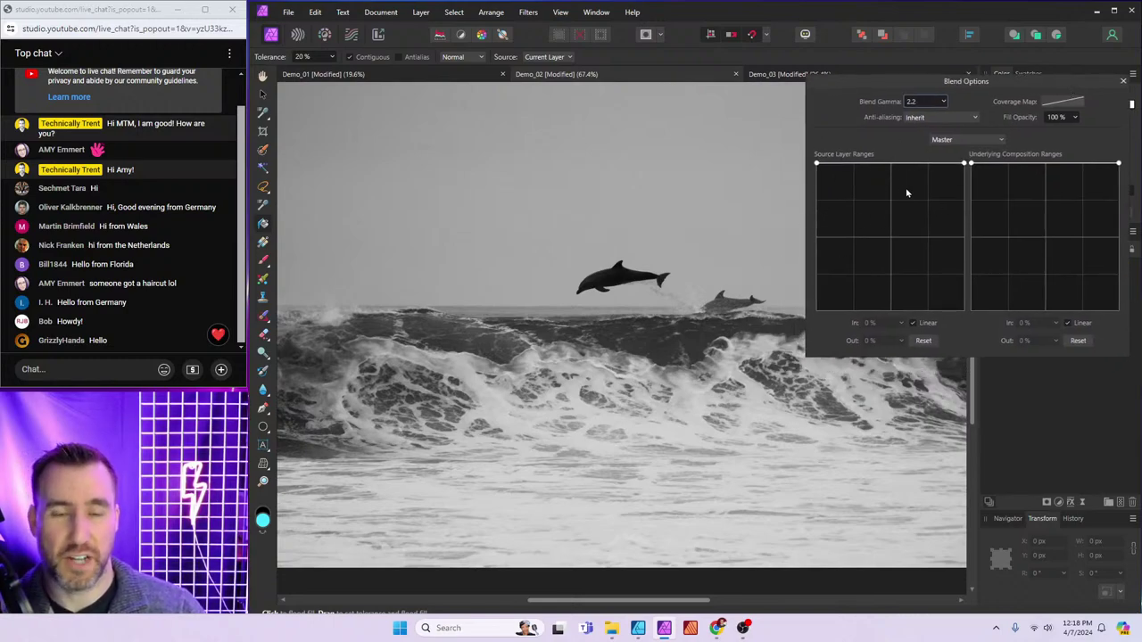
pyautogui.moveTo(816, 164); pyautogui.dragTo(816, 311)
pyautogui.click(880, 246)
pyautogui.moveTo(880, 246); pyautogui.dragTo(879, 323)
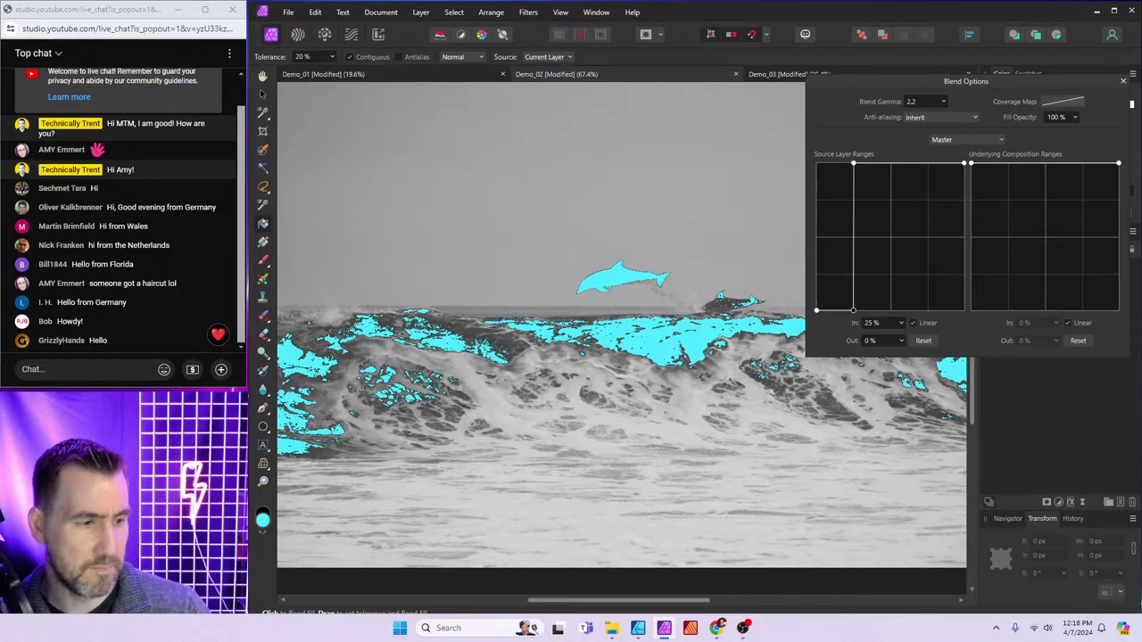
# In Affinity Designer, frame the Demo_05 slide comparing the Luminosity Range Mask and Blend Options panels
pyautogui.hotkey('alt', 'Tab')
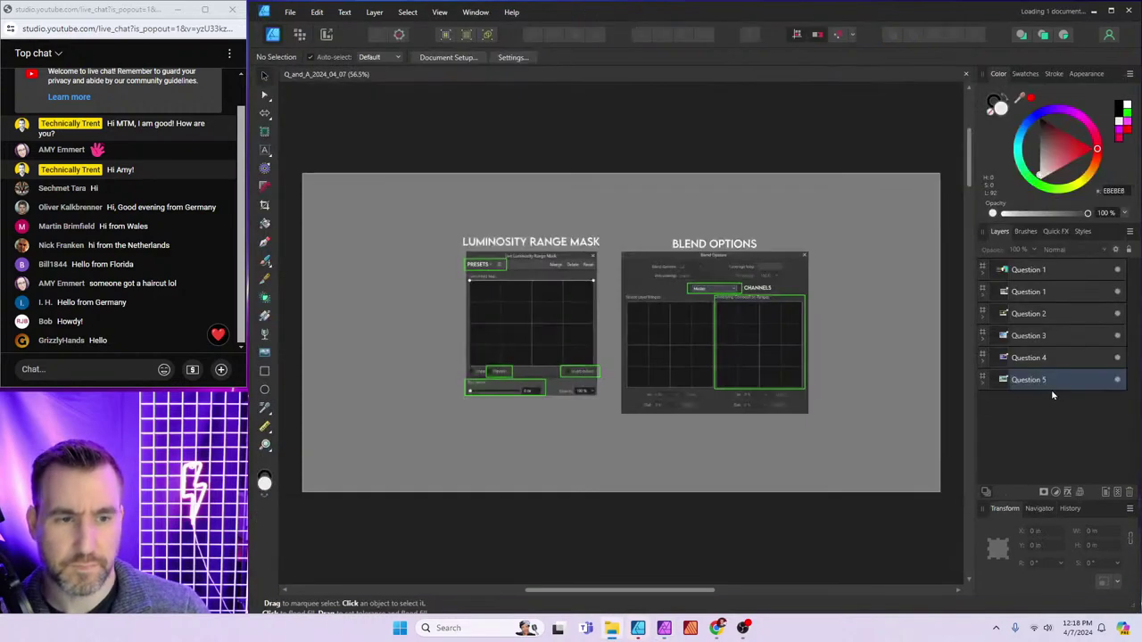
pyautogui.scroll(3, 619, 265)
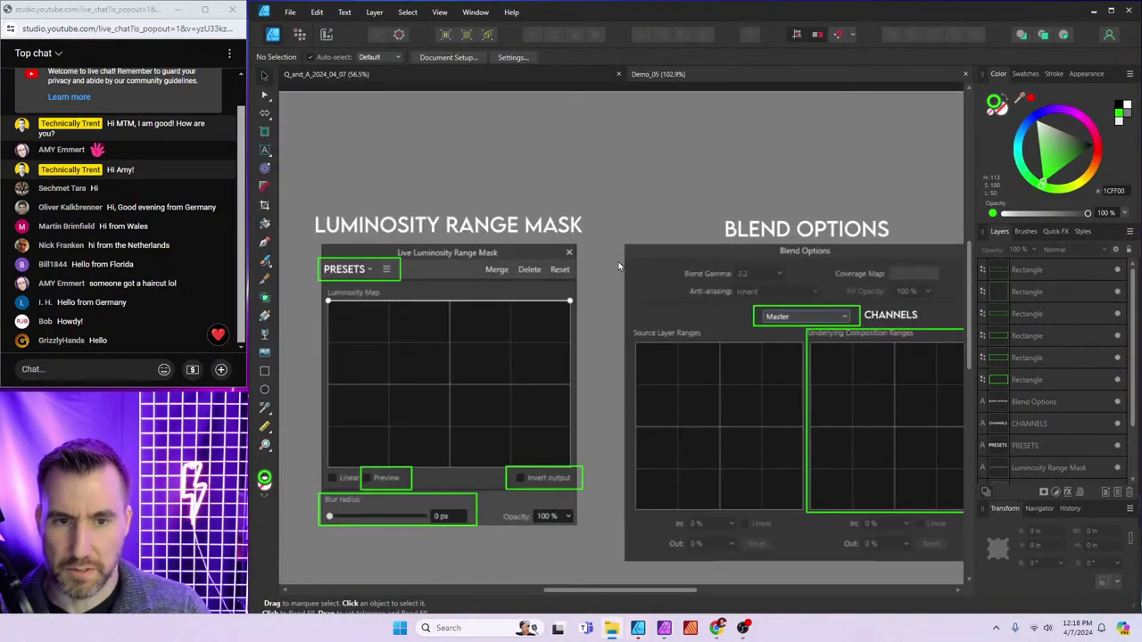
pyautogui.moveTo(788, 171); pyautogui.dragTo(773, 105)
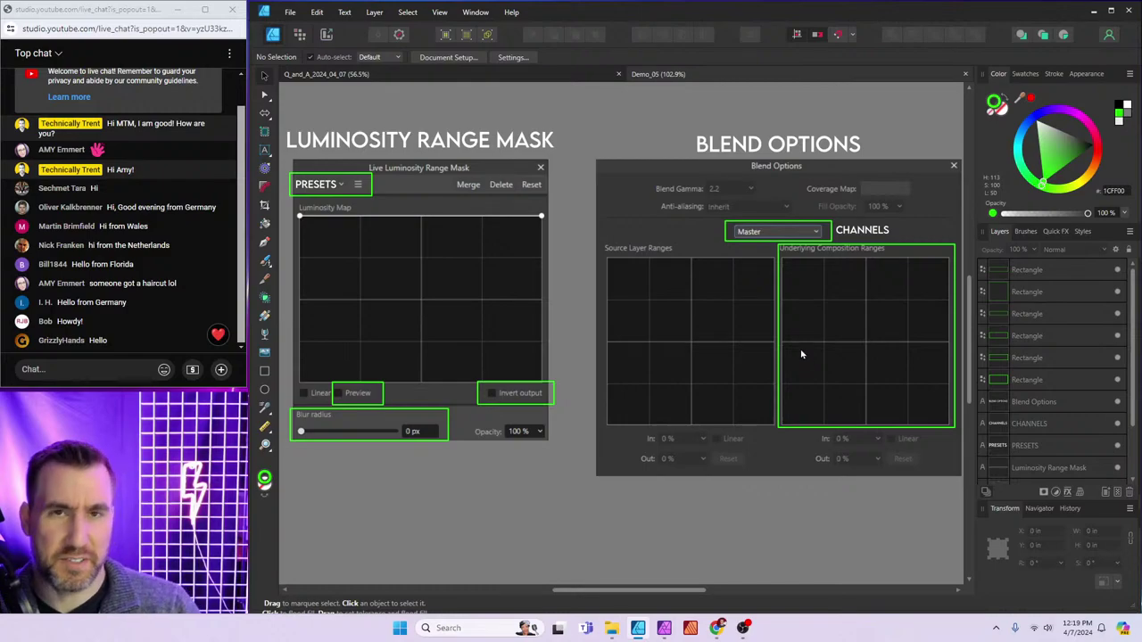
# Reset the Dolphin layer's Source Layer Ranges in Blend Options to hide the cyan
pyautogui.click(666, 631)
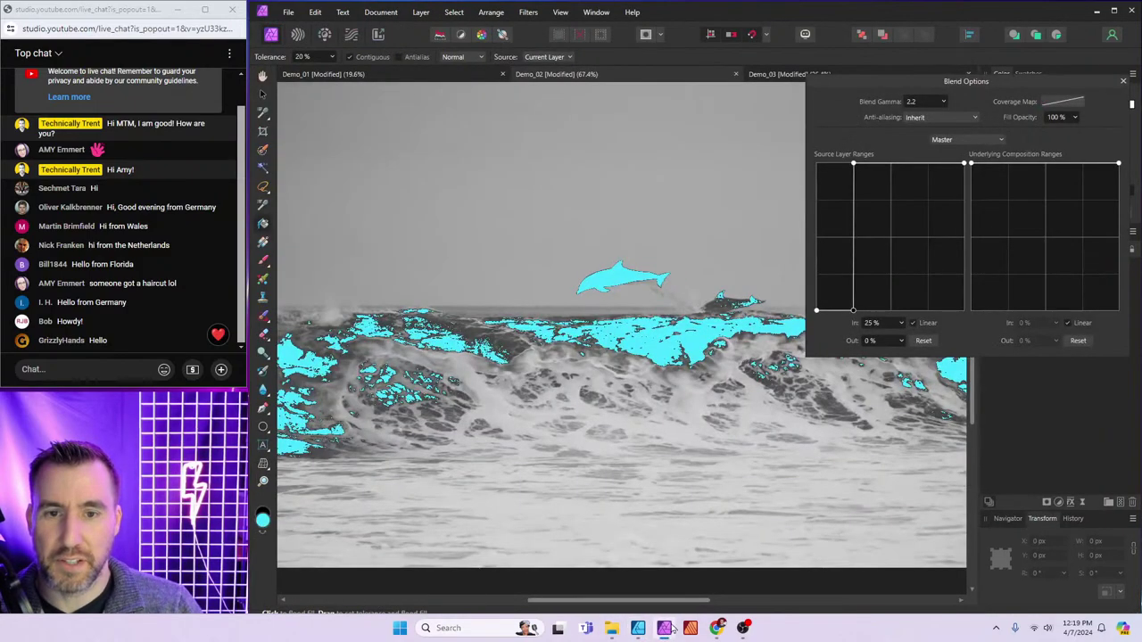
pyautogui.click(1123, 82)
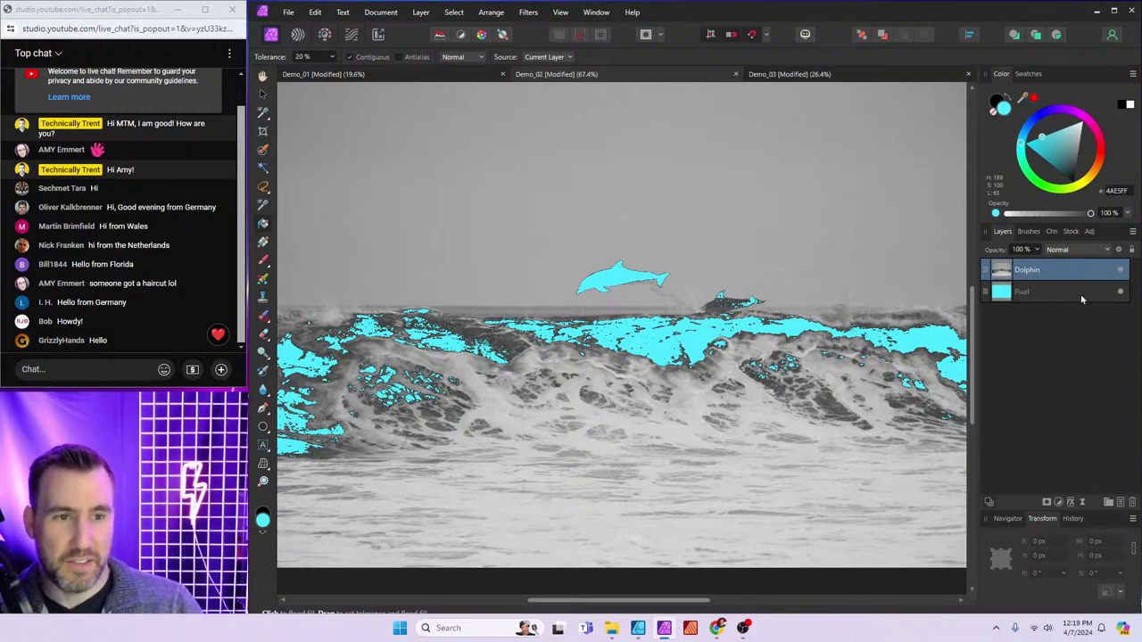
pyautogui.click(1037, 292)
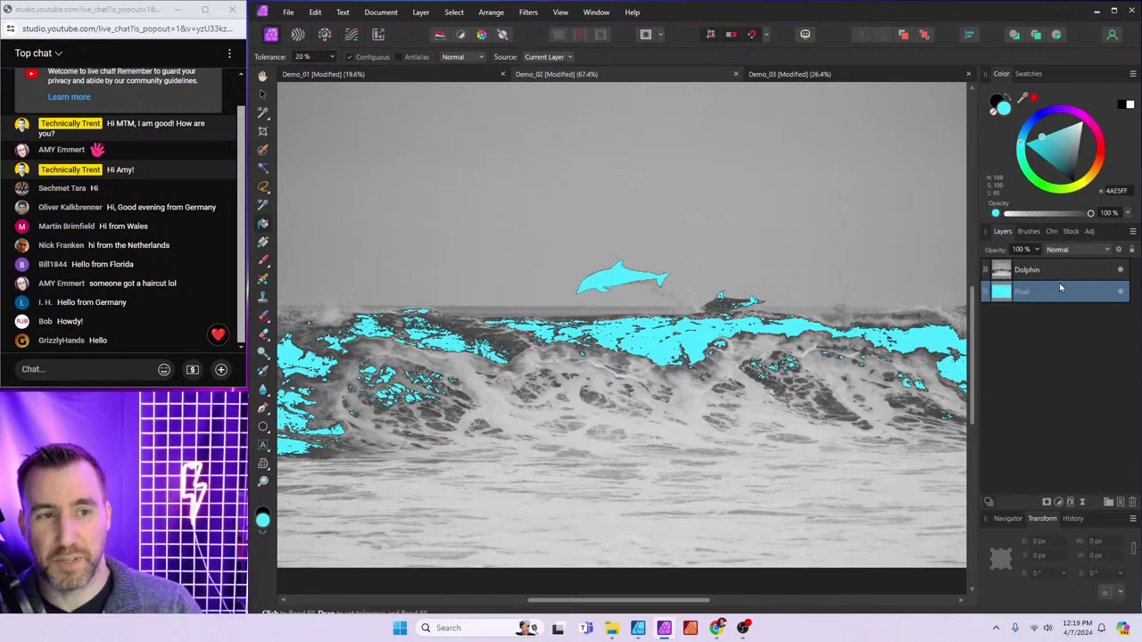
pyautogui.click(1060, 272)
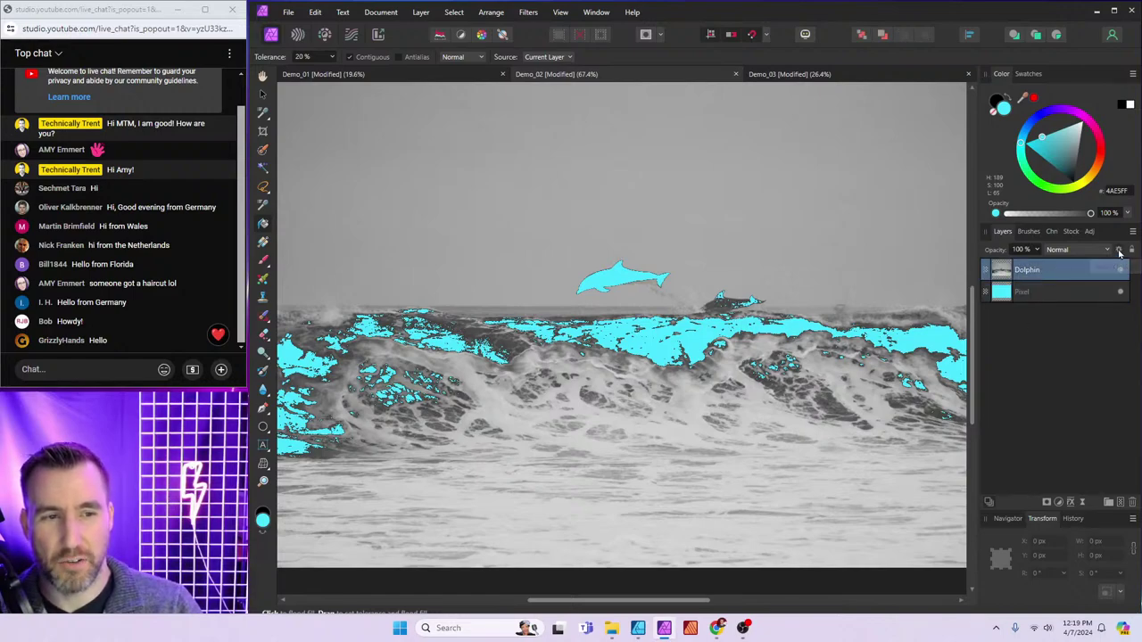
pyautogui.click(1120, 252)
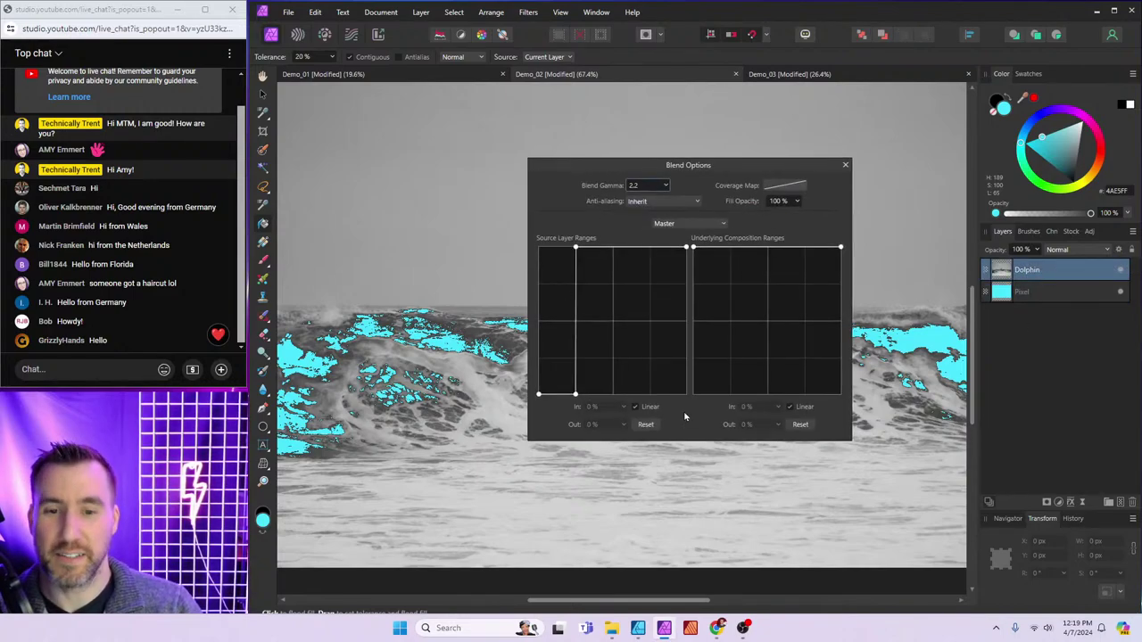
pyautogui.click(648, 426)
pyautogui.click(845, 165)
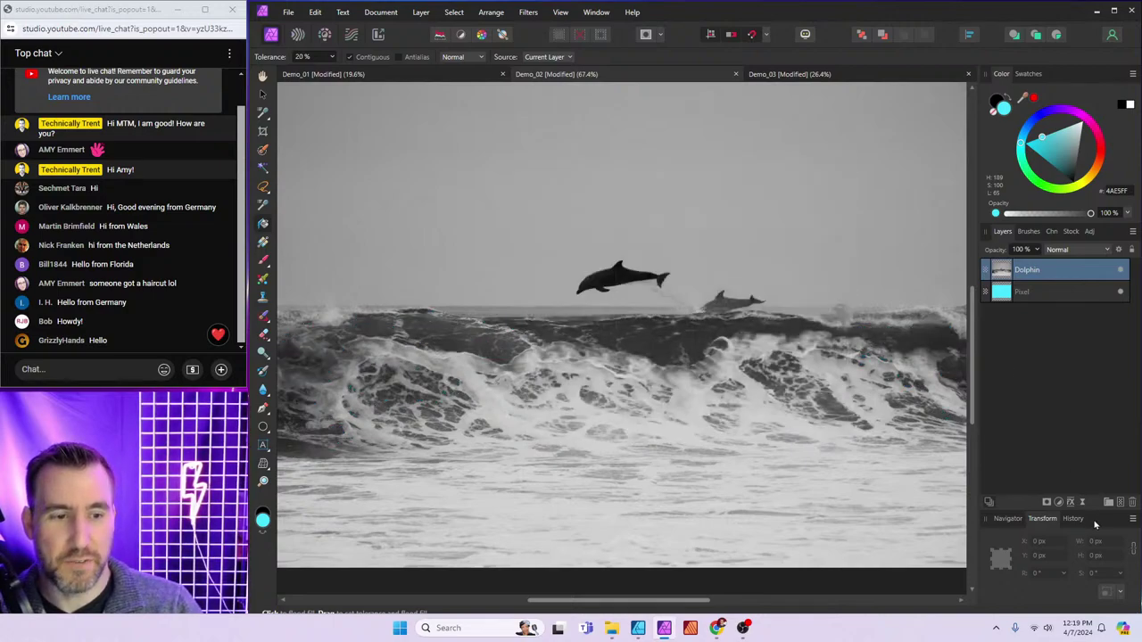
# Add a Luminosity Range Mask to the Dolphin layer, then show Designer's Topics slide
pyautogui.click(1048, 503)
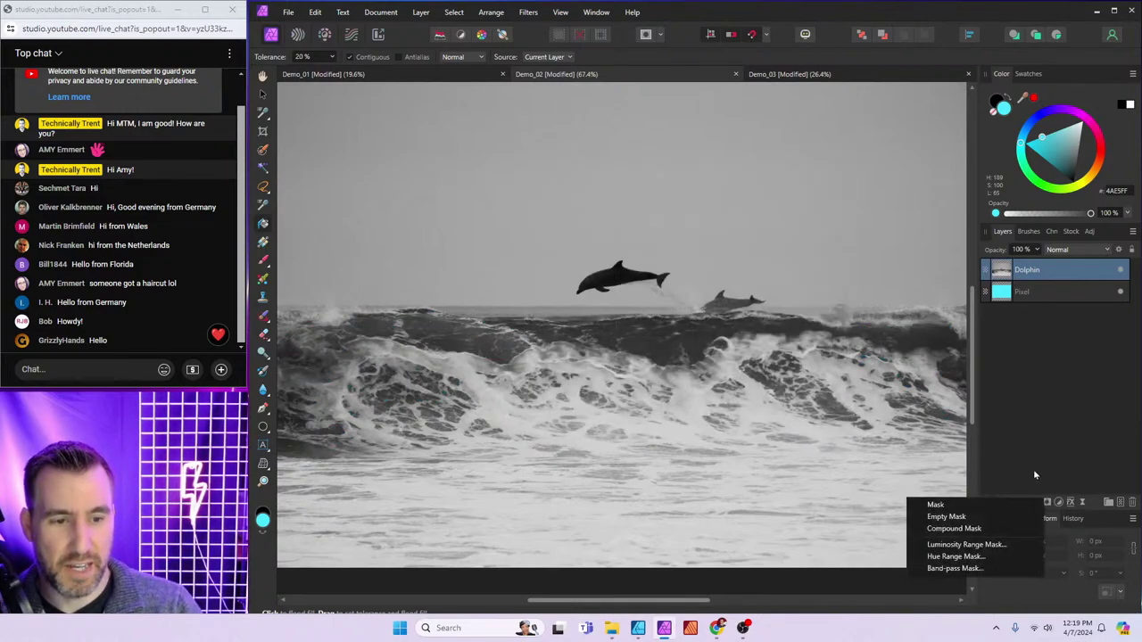
pyautogui.click(999, 546)
pyautogui.click(1077, 106)
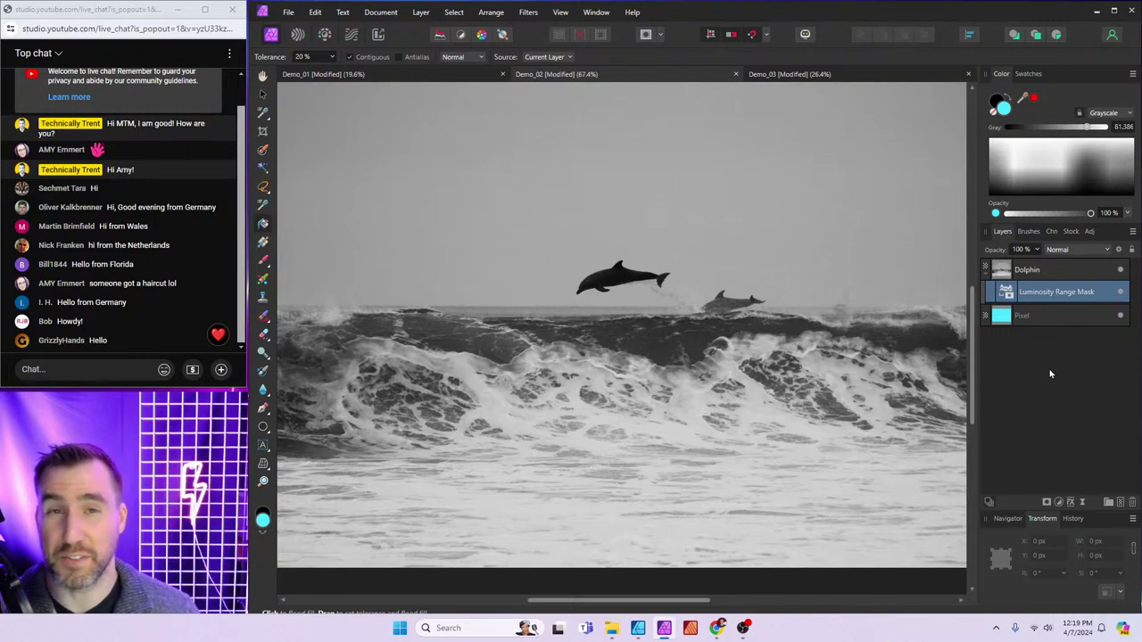
pyautogui.click(638, 629)
pyautogui.click(461, 75)
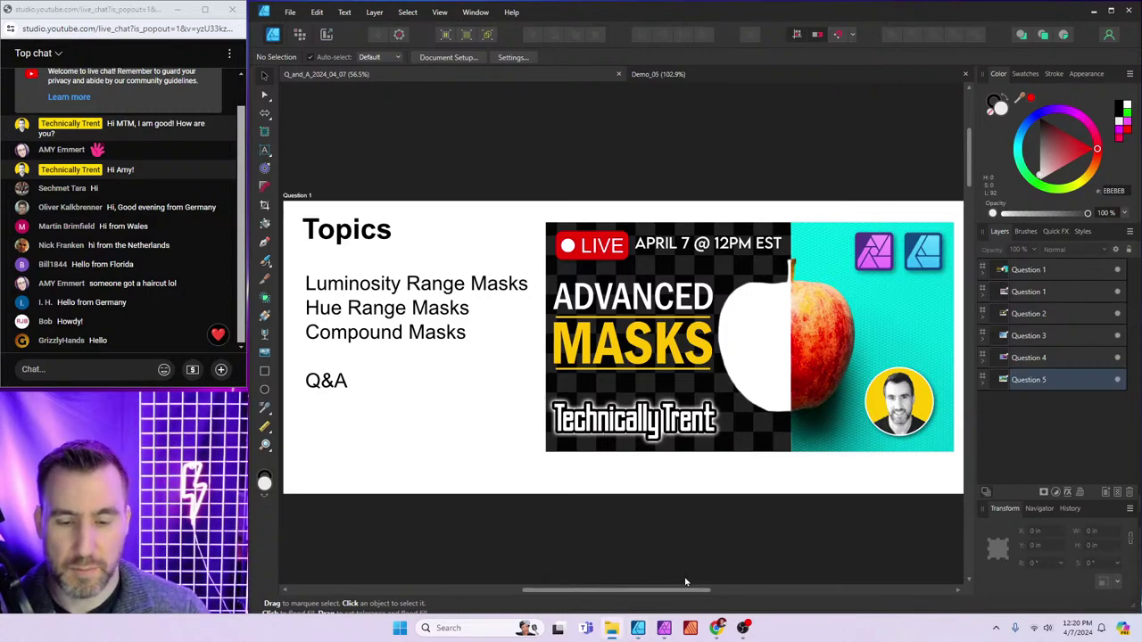
# Close Demo_02, Demo_03 and Demo_01 in Affinity Photo without saving changes
pyautogui.click(665, 628)
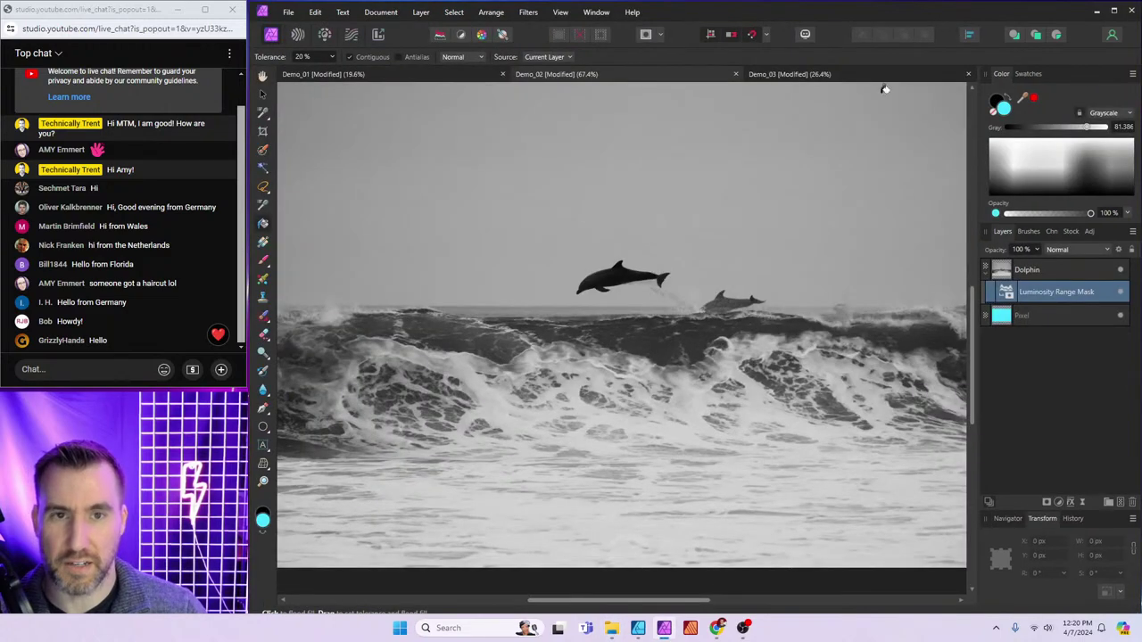
pyautogui.click(735, 74)
pyautogui.click(688, 328)
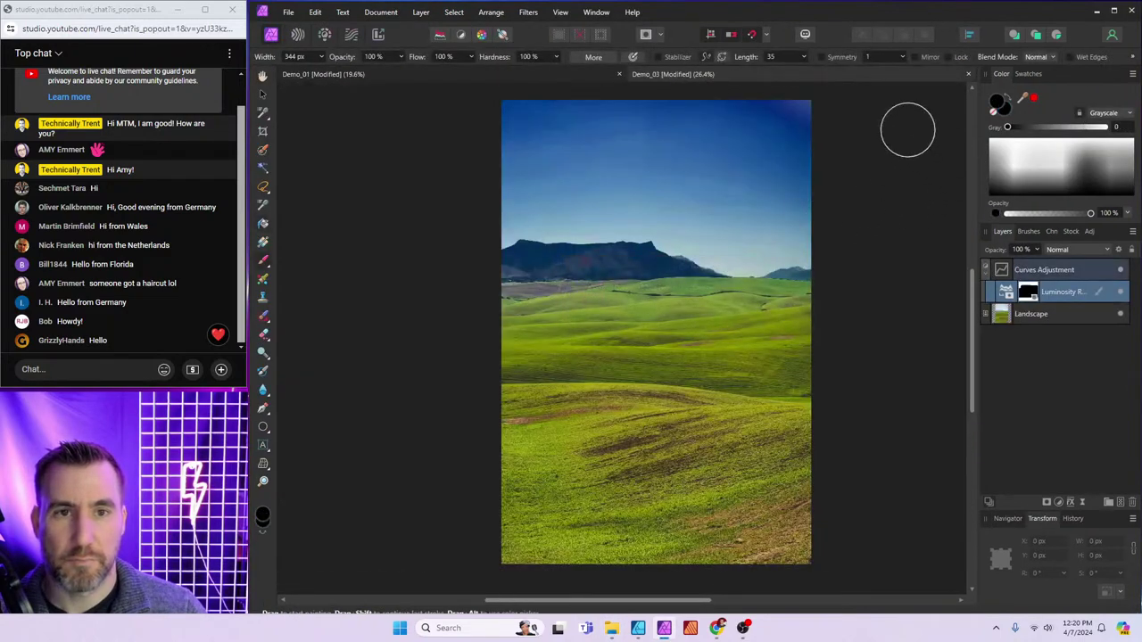
pyautogui.click(969, 74)
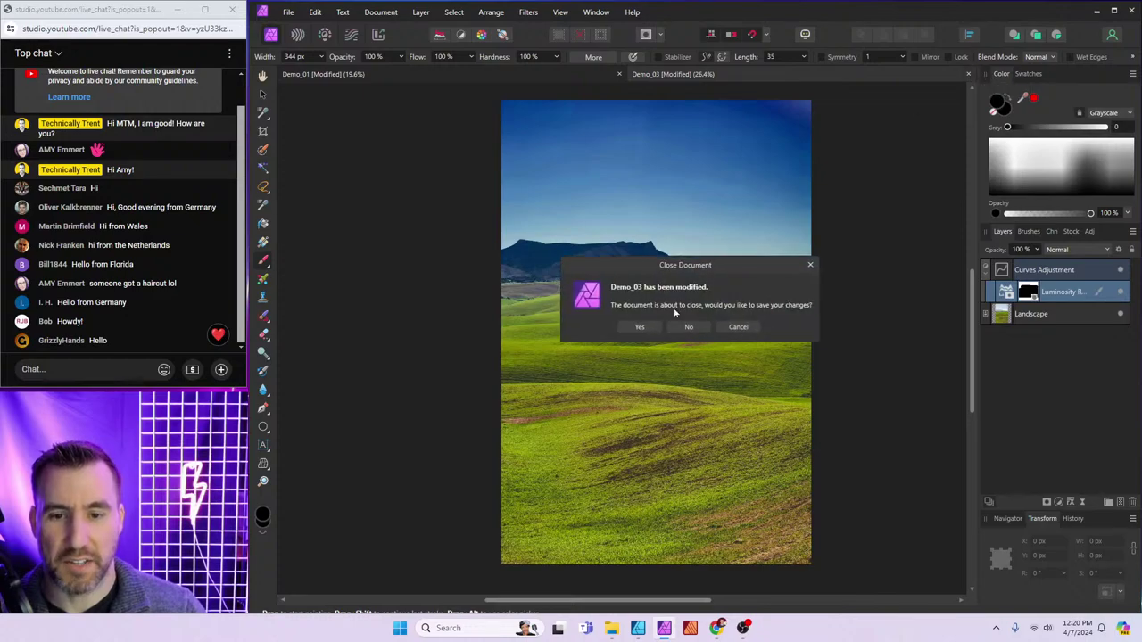
pyautogui.click(688, 328)
pyautogui.click(969, 74)
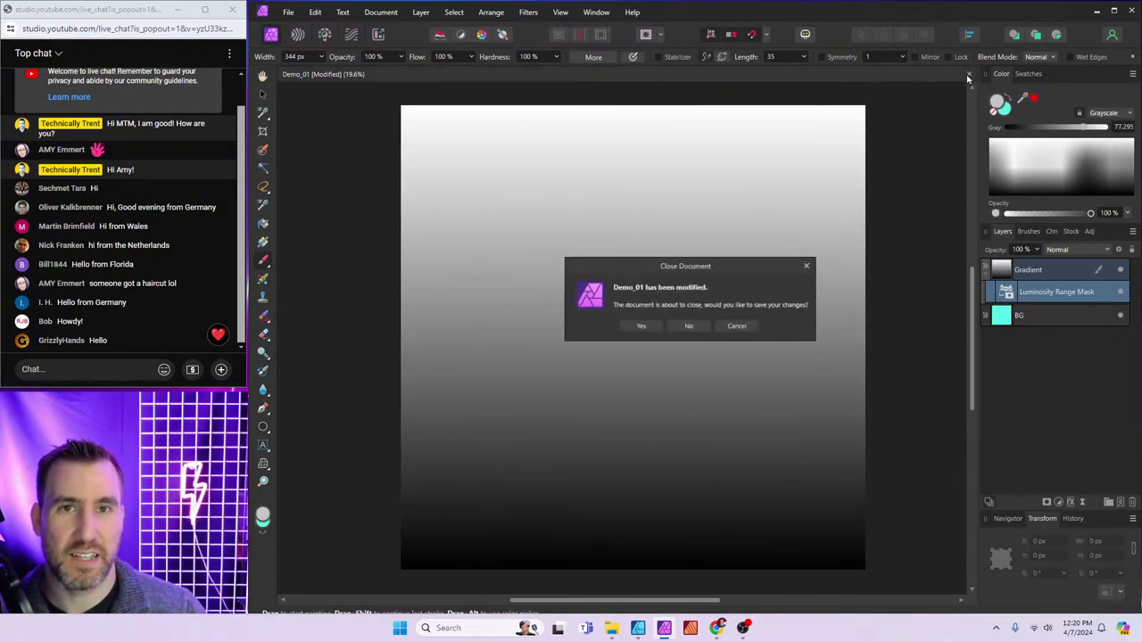
pyautogui.click(695, 326)
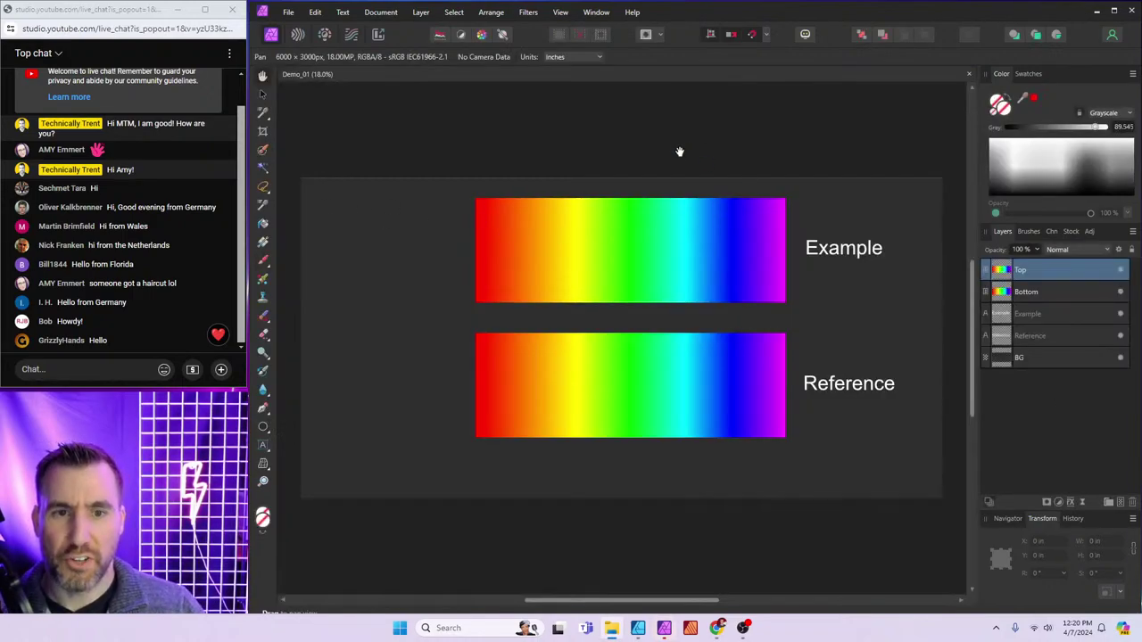
# Frame the two rainbow gradient strips and show the mask types list for the Top layer
pyautogui.moveTo(678, 153); pyautogui.dragTo(688, 117)
pyautogui.scroll(1, 710, 214)
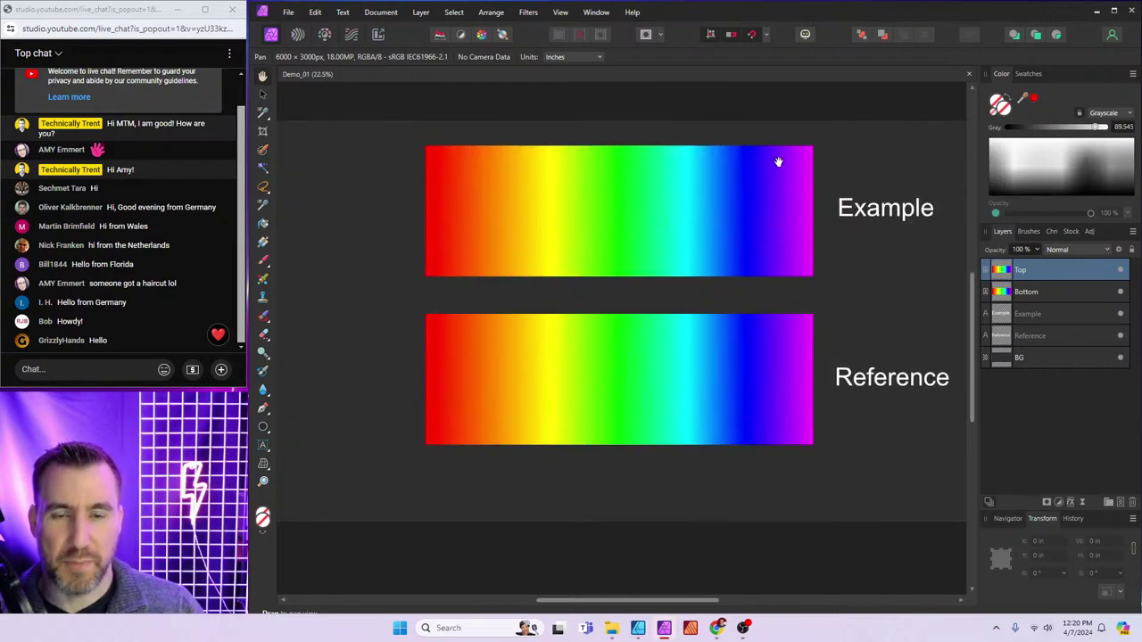
pyautogui.moveTo(776, 161); pyautogui.dragTo(757, 162)
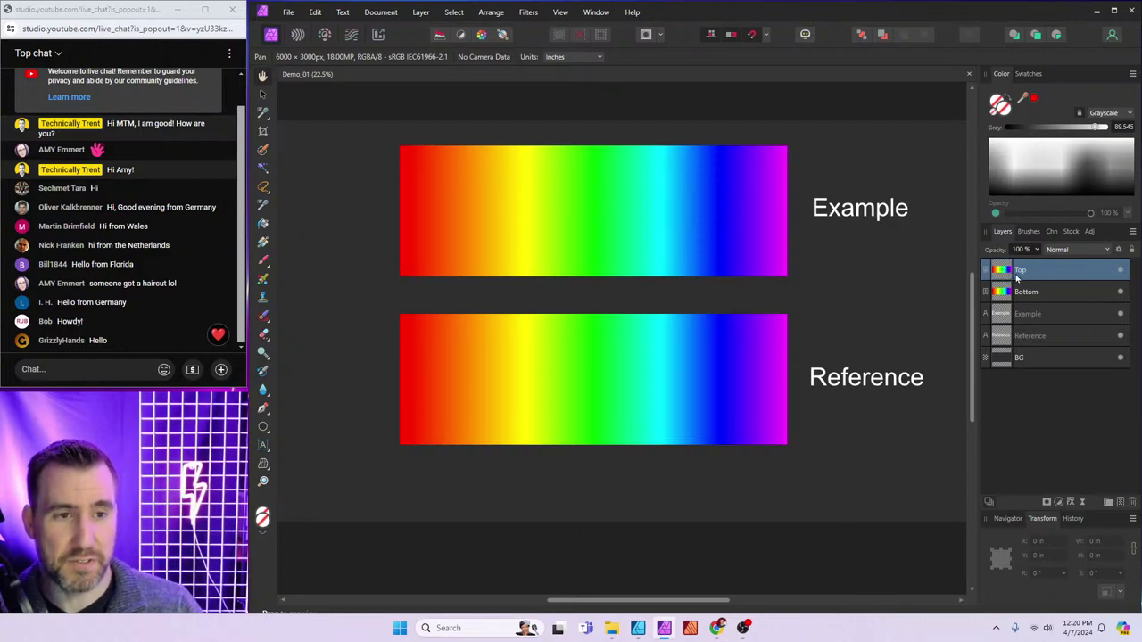
pyautogui.click(1047, 503)
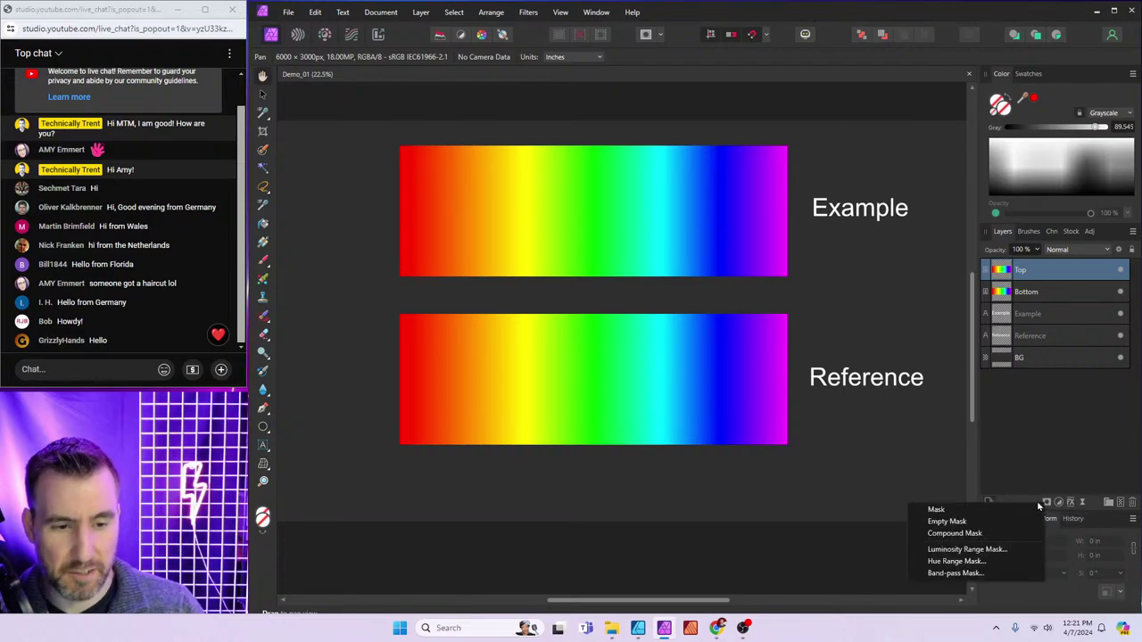
# Add a Hue Range Mask to Top, limiting it to the cyan 172°–208° hues
pyautogui.click(972, 561)
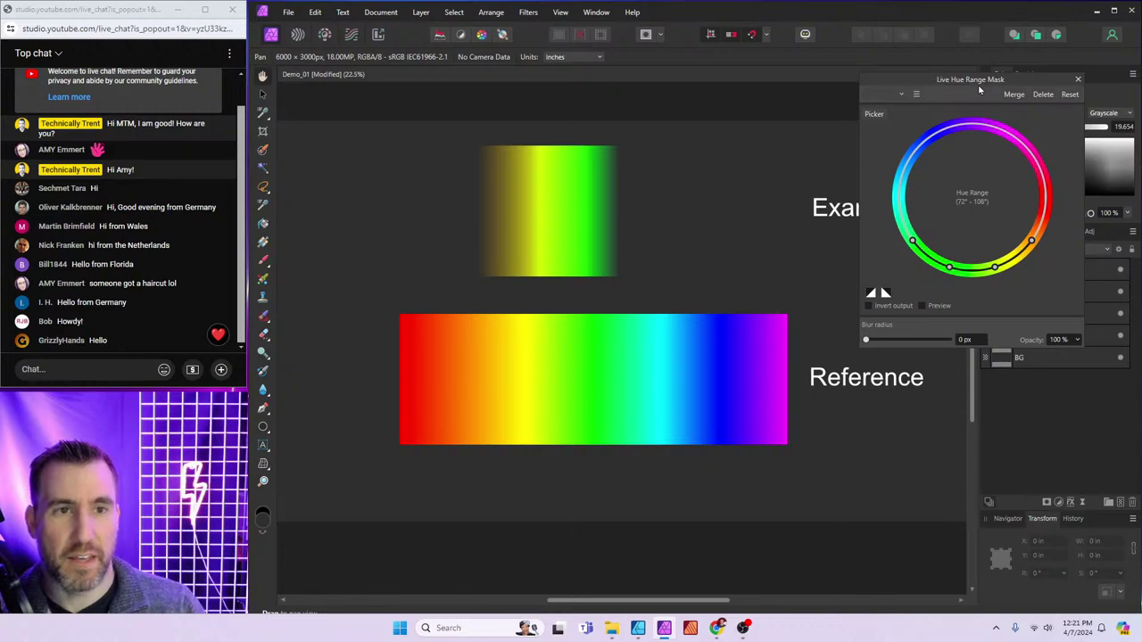
pyautogui.moveTo(979, 89)
pyautogui.mouseDown()
pyautogui.moveTo(980, 55)
pyautogui.moveTo(982, 71)
pyautogui.mouseUp()
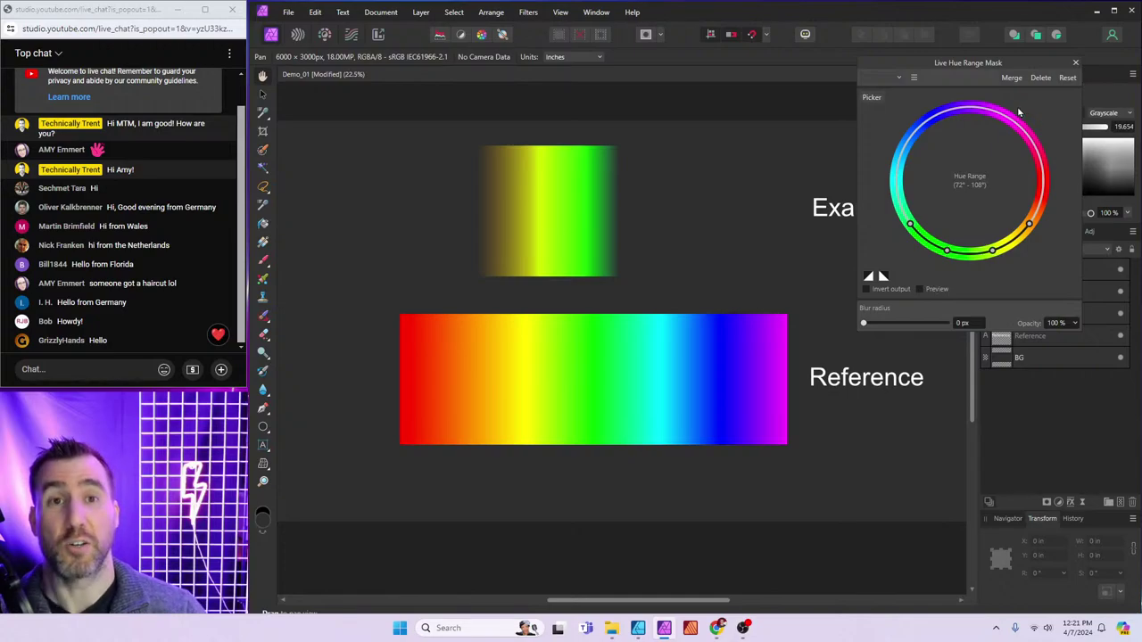
pyautogui.moveTo(995, 253); pyautogui.dragTo(930, 288)
pyautogui.click(921, 289)
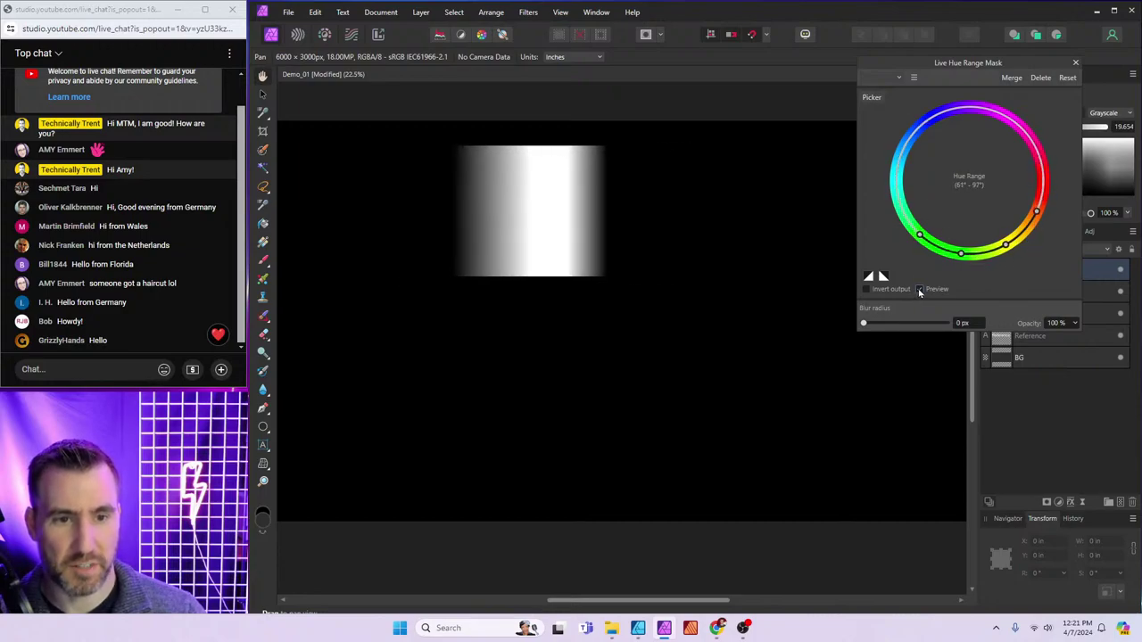
pyautogui.click(920, 289)
pyautogui.moveTo(981, 258); pyautogui.dragTo(901, 203)
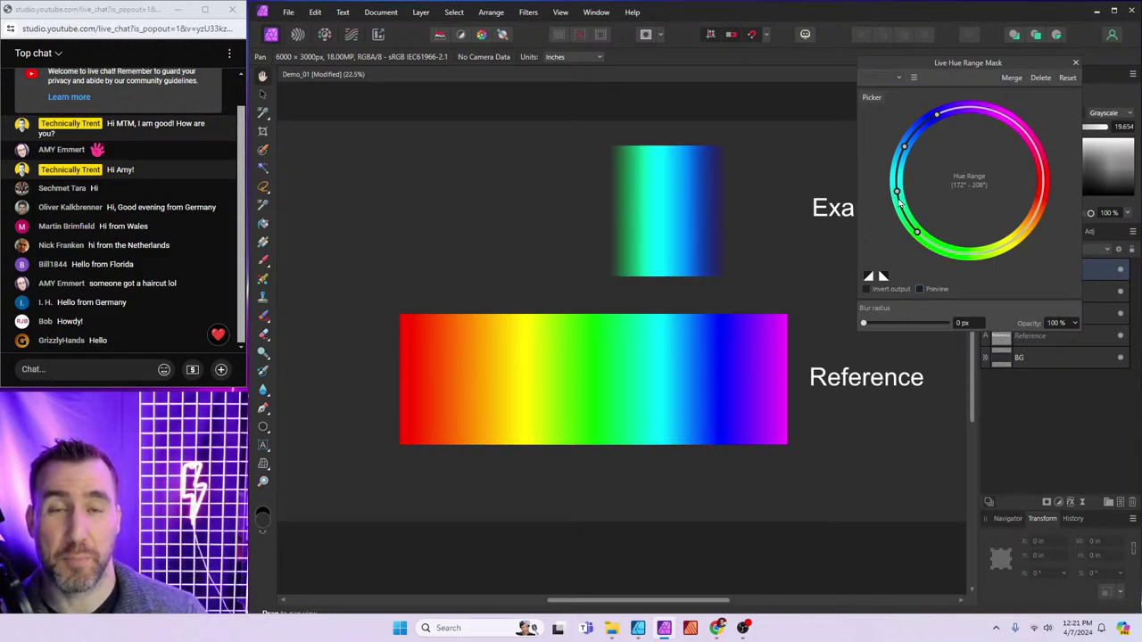
pyautogui.moveTo(1041, 69); pyautogui.dragTo(1002, 78)
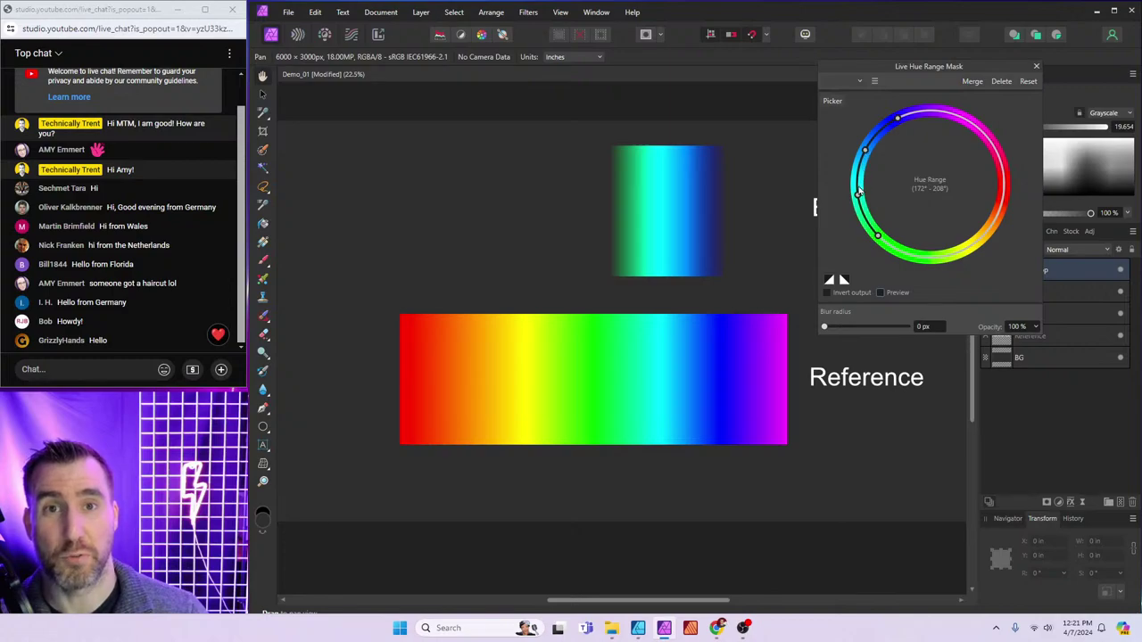
# Try red and then narrow green-cyan hue ranges, previewing the mask in black and white
pyautogui.click(880, 292)
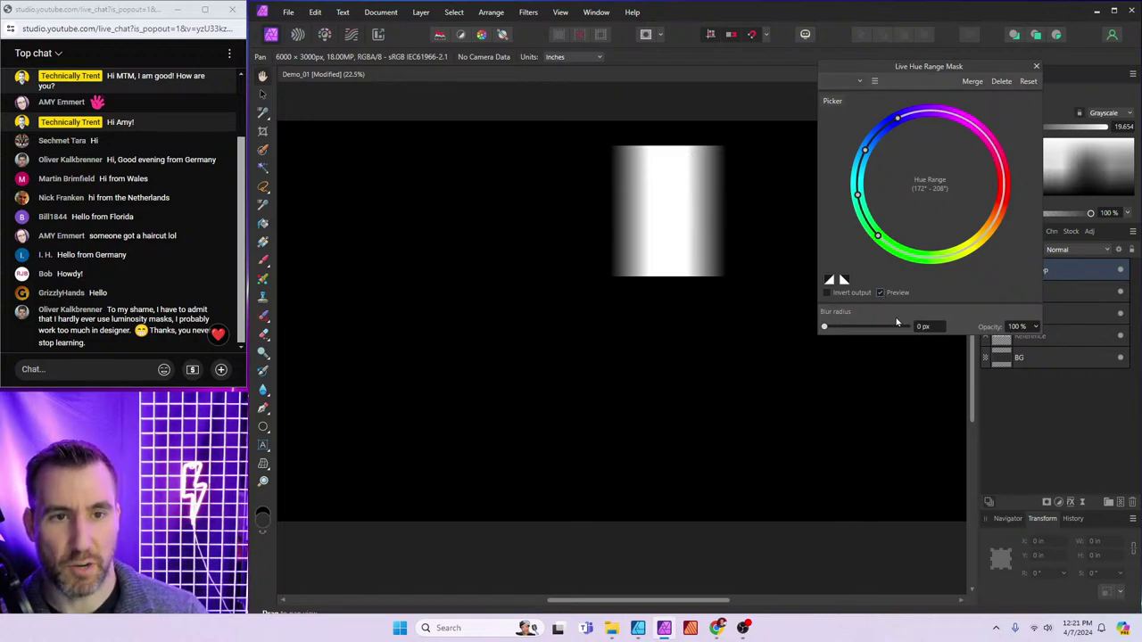
pyautogui.click(880, 293)
pyautogui.moveTo(861, 166); pyautogui.dragTo(899, 279)
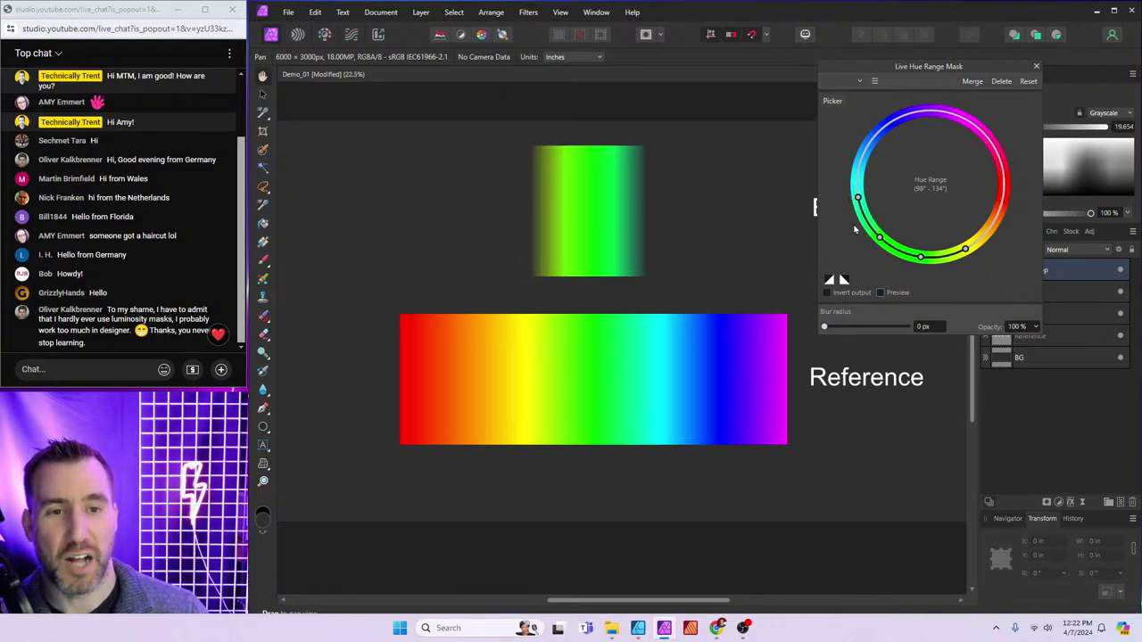
pyautogui.click(881, 292)
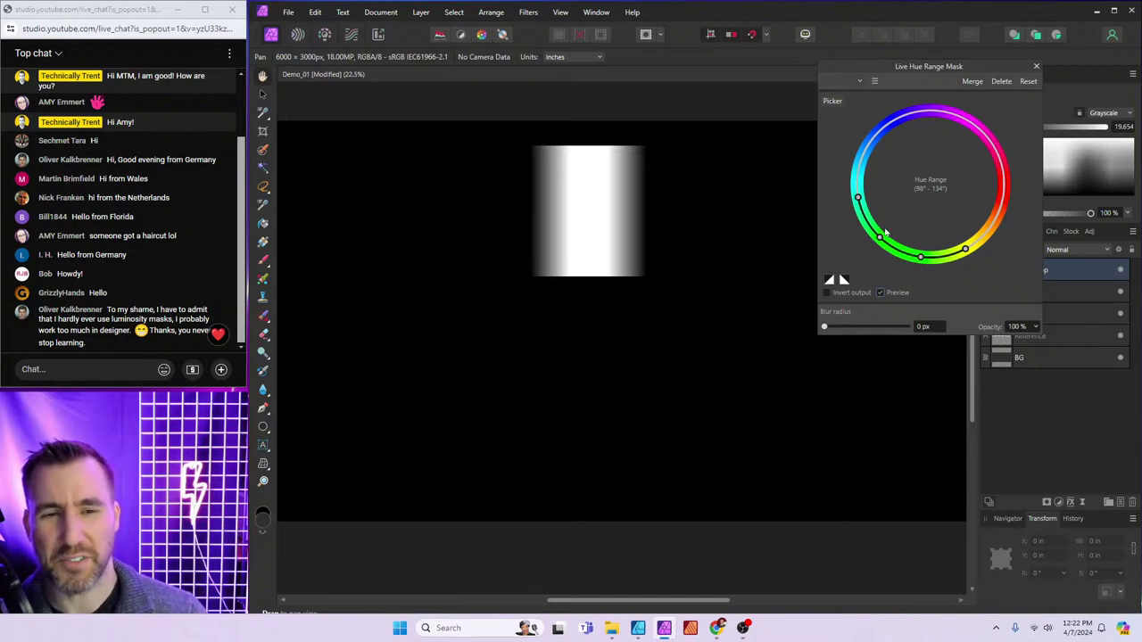
pyautogui.click(881, 293)
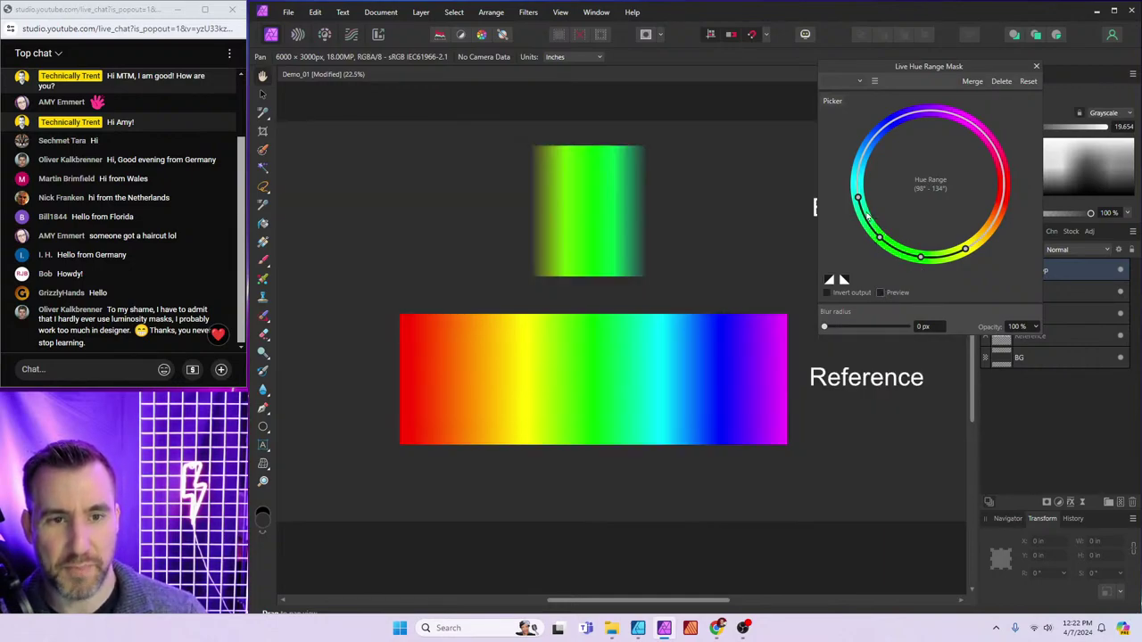
pyautogui.moveTo(859, 202); pyautogui.dragTo(870, 227)
pyautogui.moveTo(965, 251); pyautogui.dragTo(953, 205)
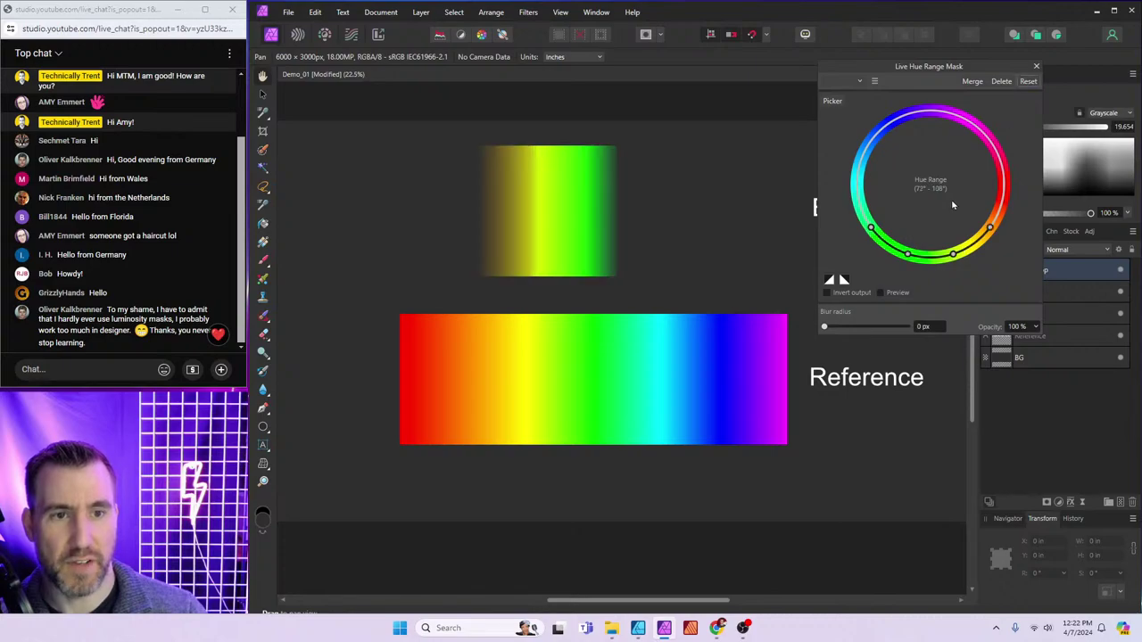
pyautogui.moveTo(937, 261); pyautogui.dragTo(875, 205)
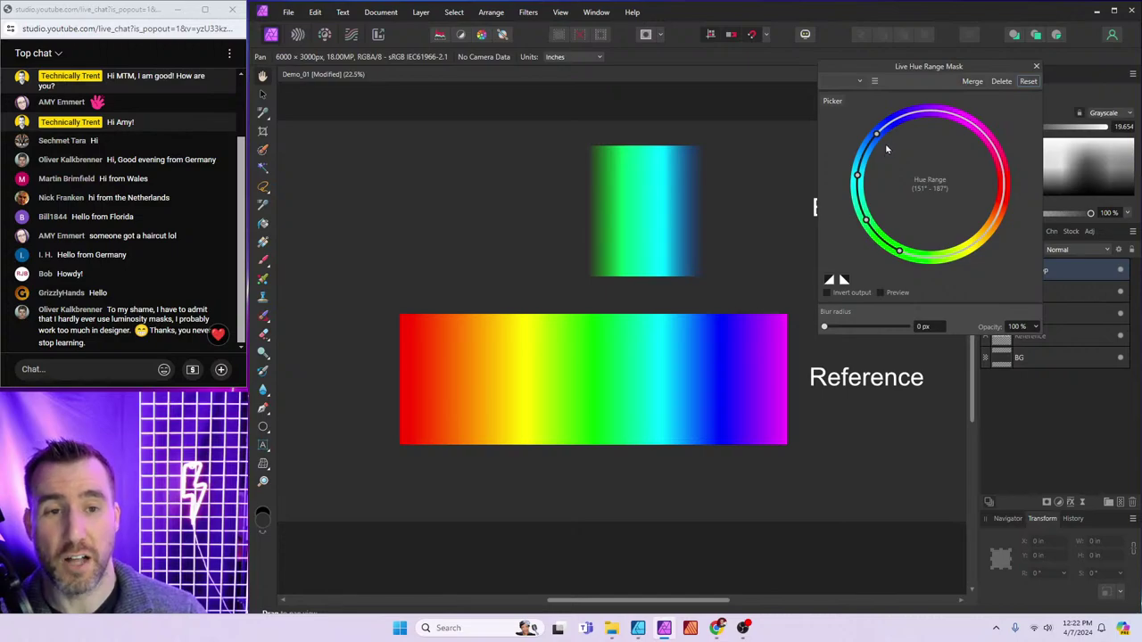
pyautogui.moveTo(878, 137); pyautogui.dragTo(867, 170)
pyautogui.moveTo(899, 247); pyautogui.dragTo(873, 232)
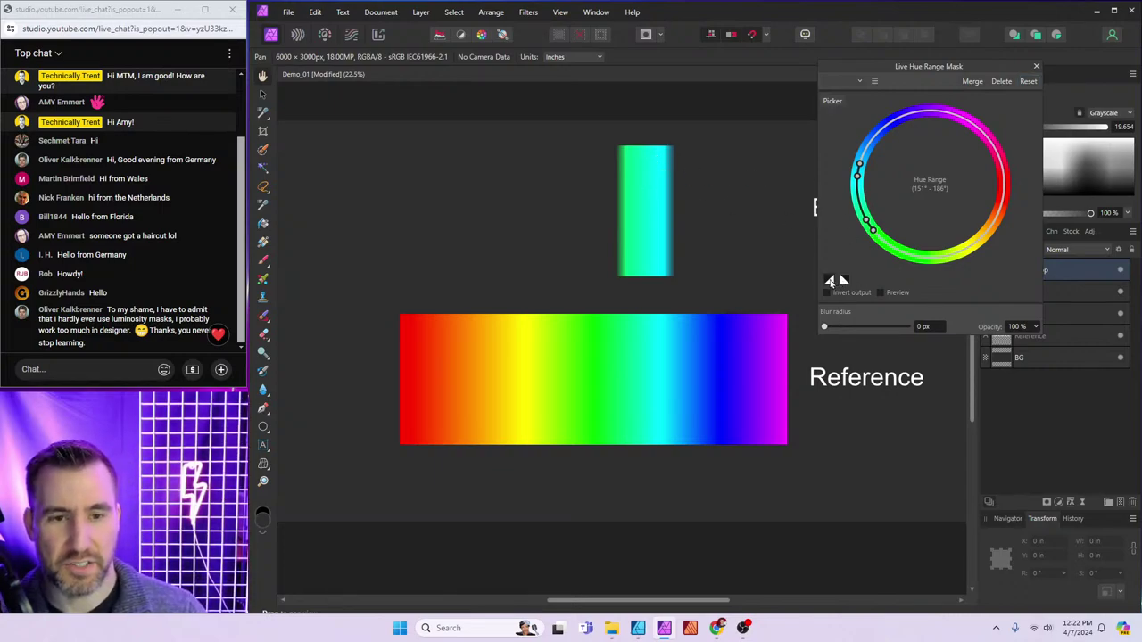
# Reshape the hue mask's falloff curve into a steeper, hard-edged transition
pyautogui.click(833, 280)
pyautogui.moveTo(976, 298); pyautogui.dragTo(805, 260)
pyautogui.click(853, 256)
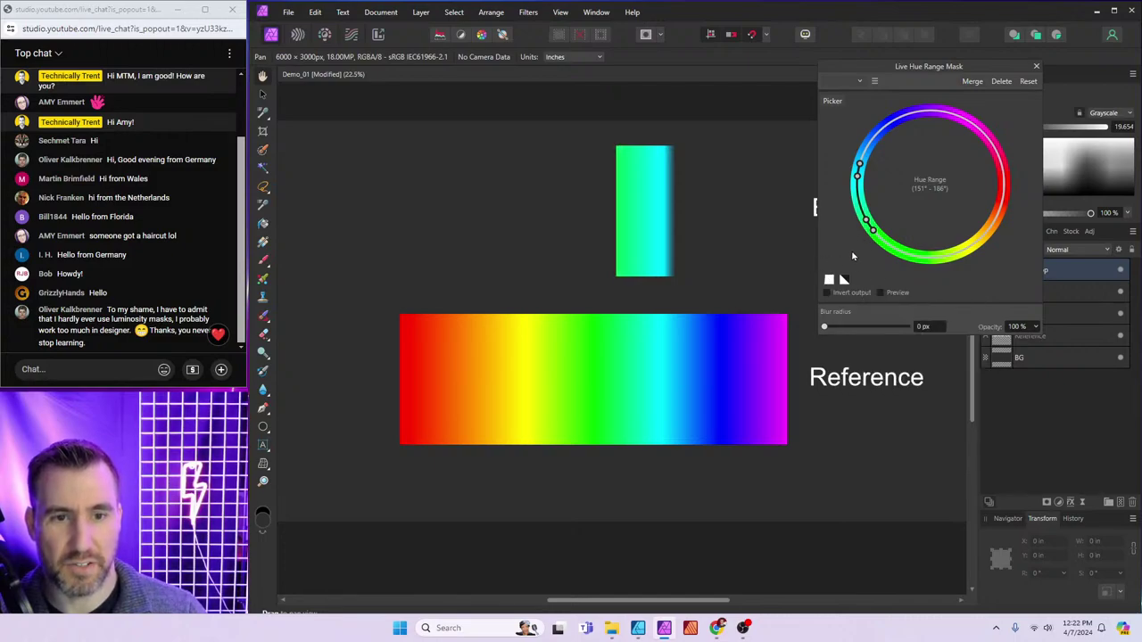
pyautogui.click(845, 280)
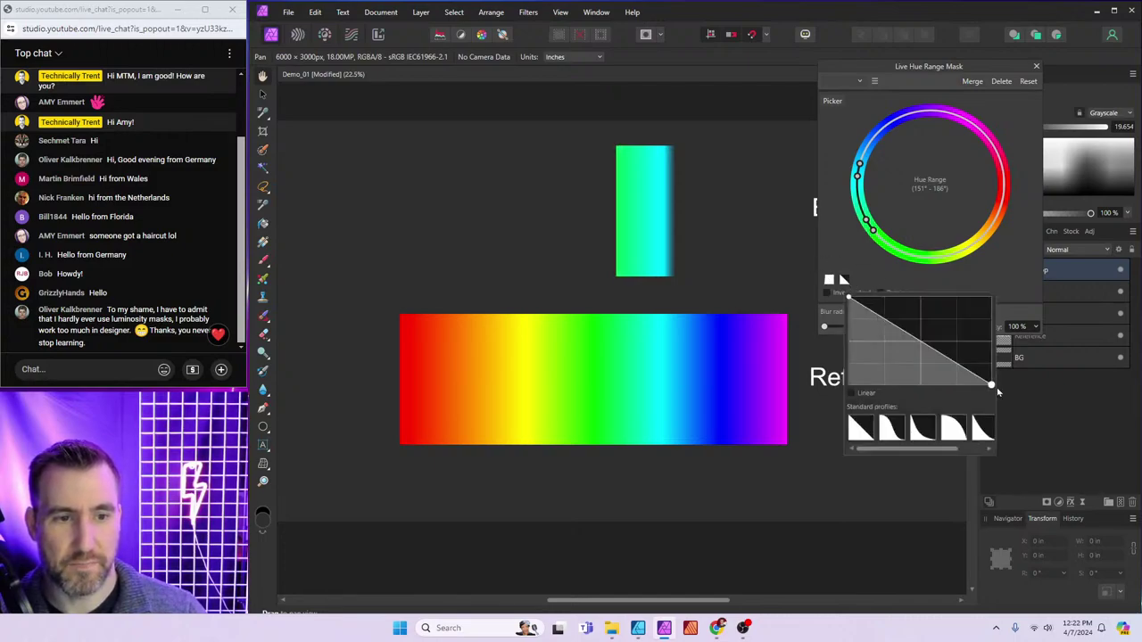
pyautogui.moveTo(991, 386); pyautogui.dragTo(821, 396)
pyautogui.click(855, 245)
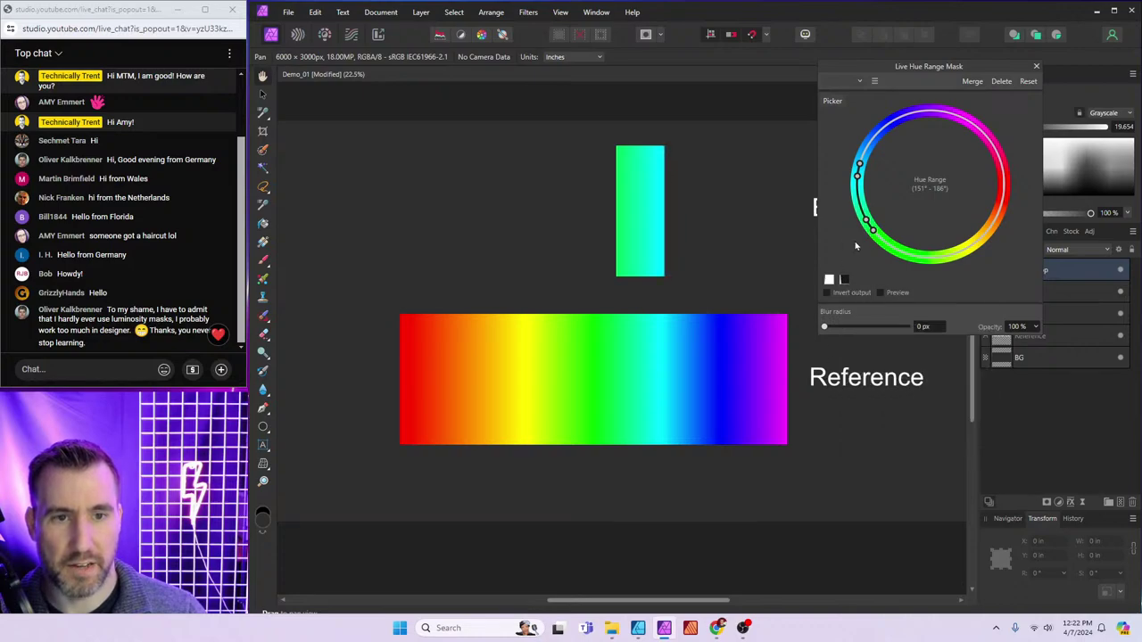
# Reset the hue range and set it to 149°–185° to isolate the green-cyan band
pyautogui.moveTo(862, 198); pyautogui.dragTo(873, 227)
pyautogui.click(1027, 82)
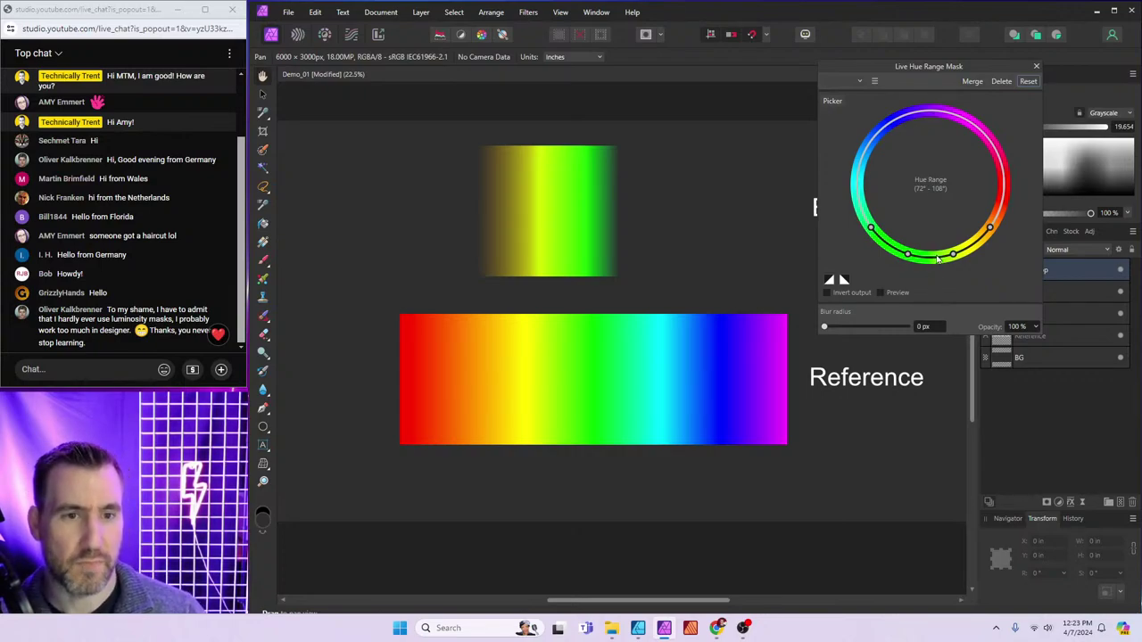
pyautogui.moveTo(939, 260); pyautogui.dragTo(895, 202)
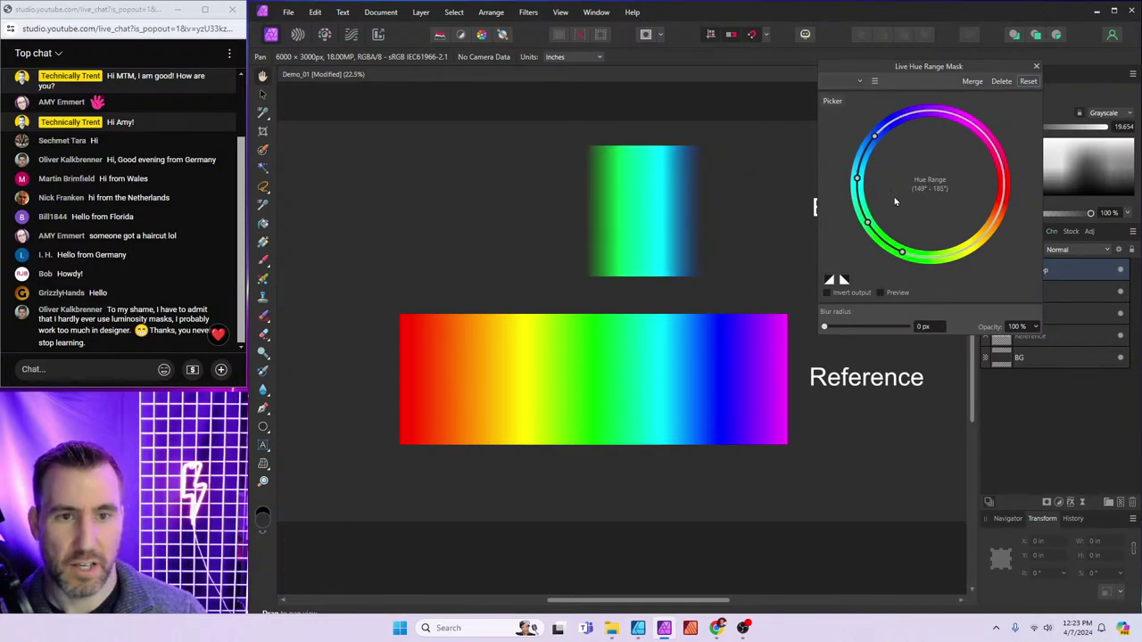
# Pick the orange-yellow and then the blue hues from the test gradient with the Picker
pyautogui.click(856, 83)
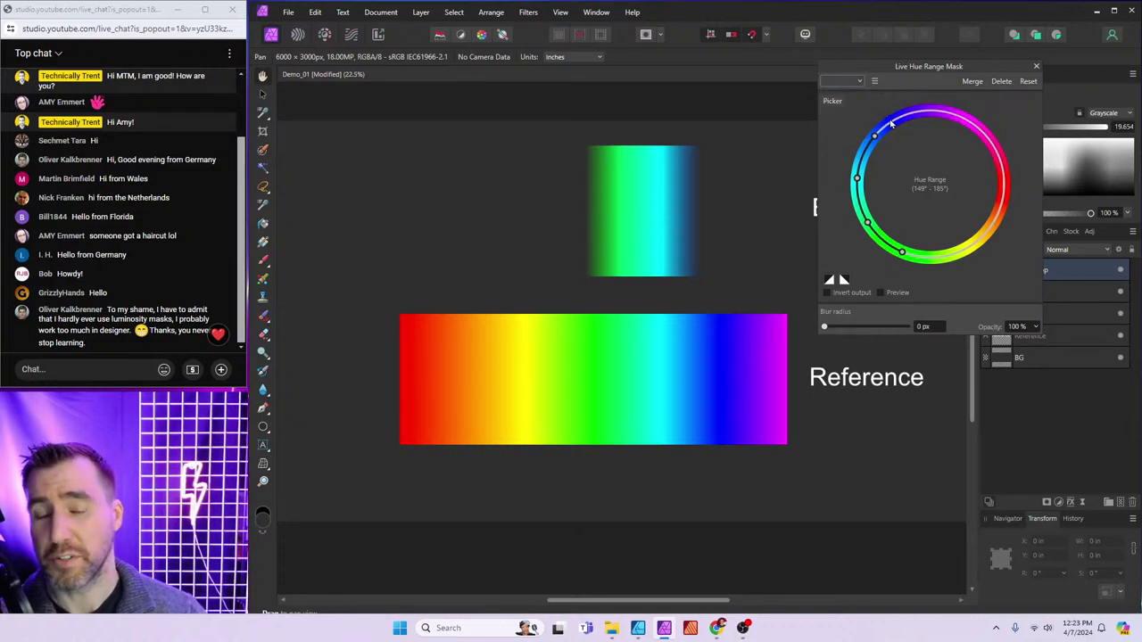
pyautogui.click(834, 104)
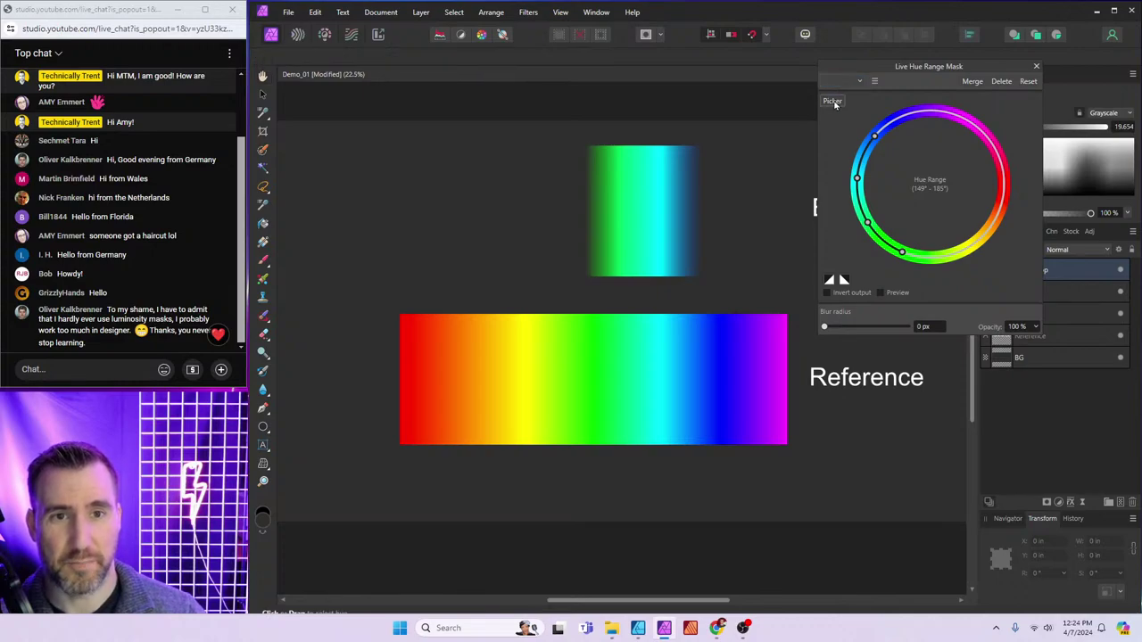
pyautogui.click(490, 209)
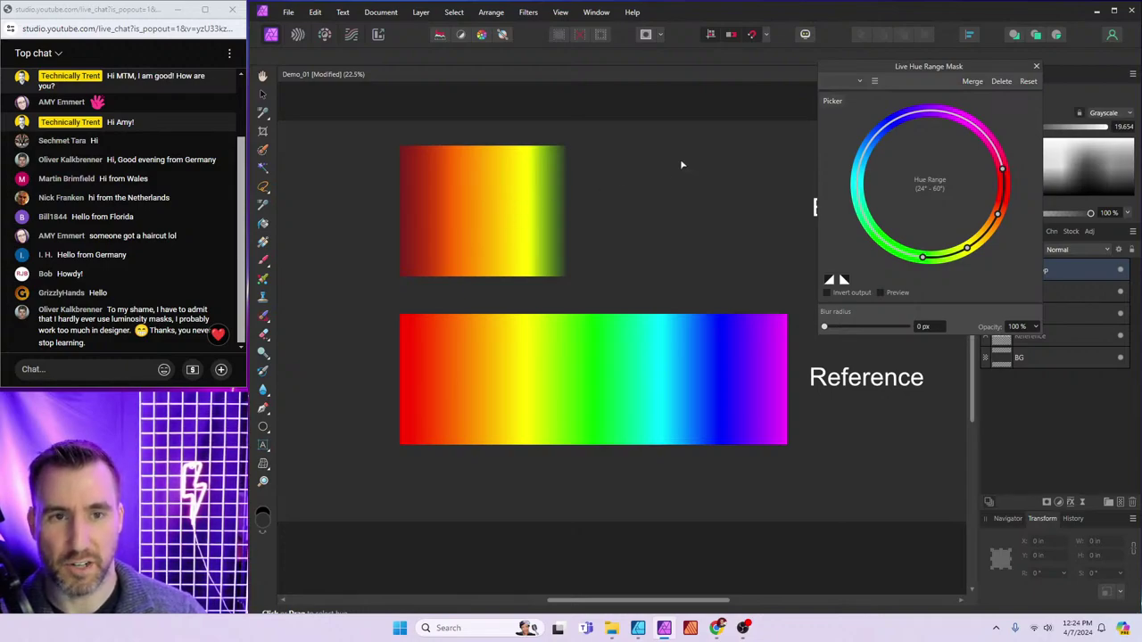
pyautogui.click(736, 198)
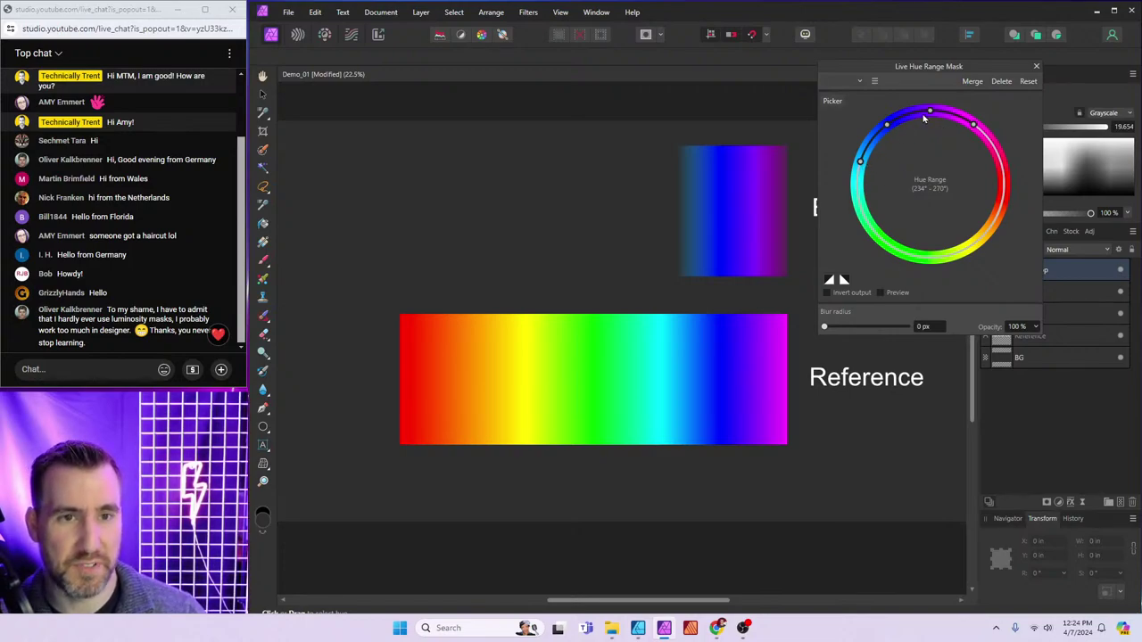
# Preview the mask in black and white, narrow the hue handles, then reset the range
pyautogui.click(880, 293)
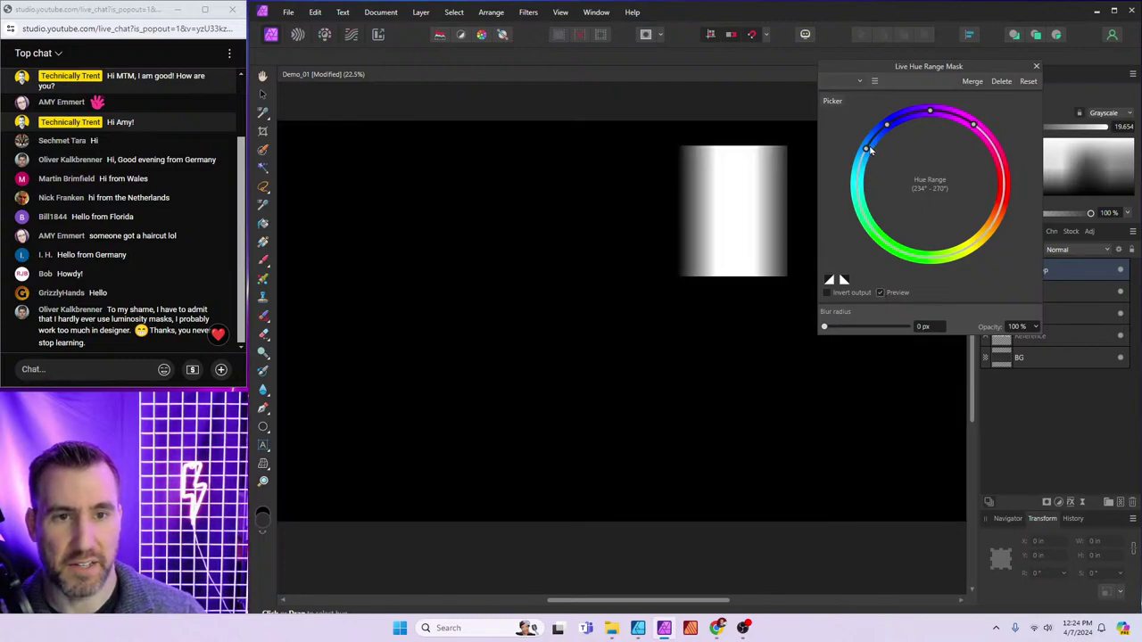
pyautogui.moveTo(861, 161); pyautogui.dragTo(882, 133)
pyautogui.moveTo(975, 129); pyautogui.dragTo(953, 115)
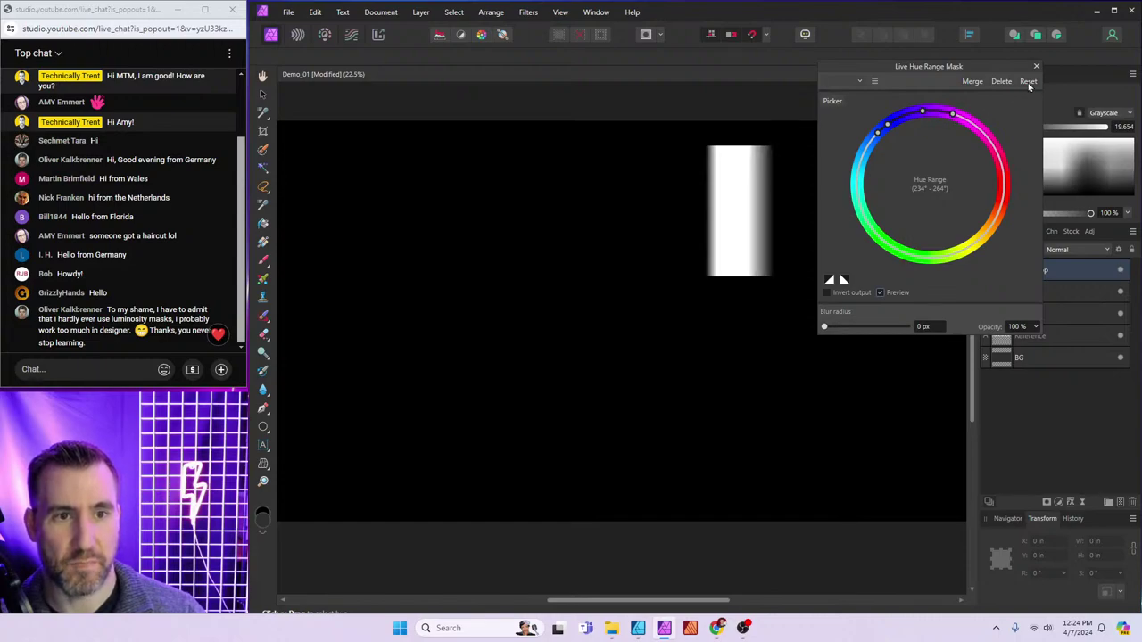
pyautogui.click(1029, 82)
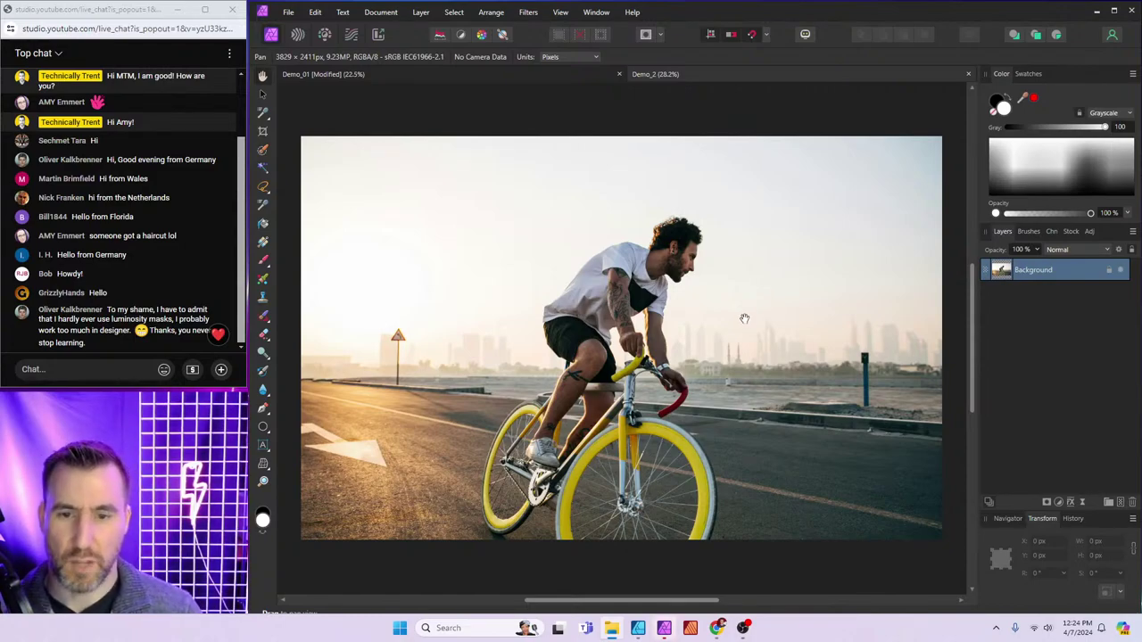
pyautogui.moveTo(741, 342); pyautogui.dragTo(750, 309)
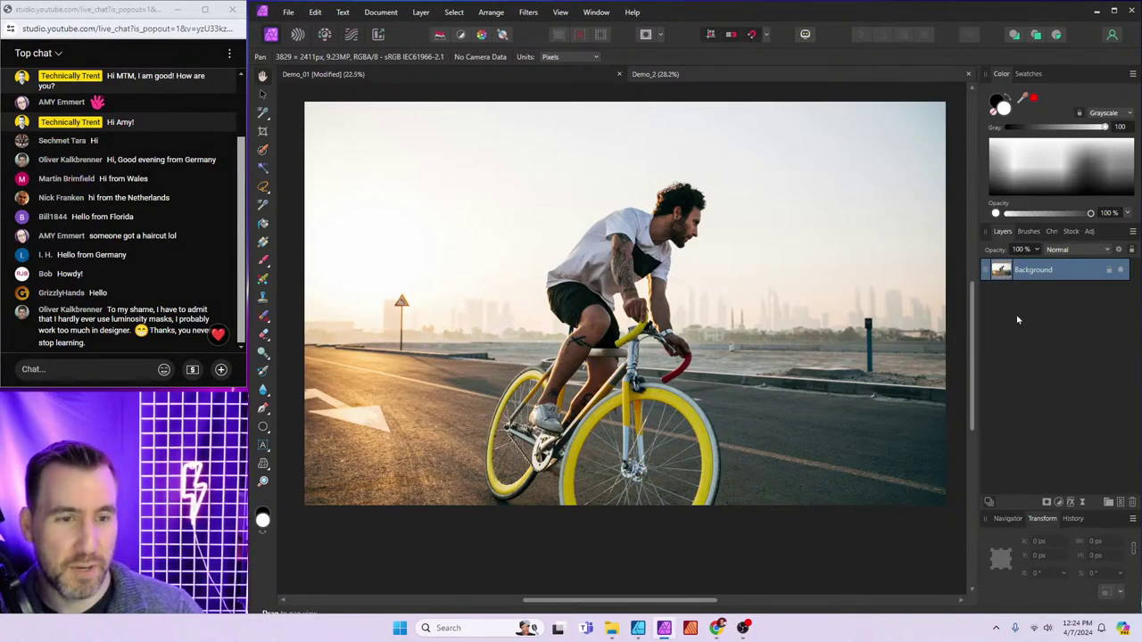
# Add a Hue Range Mask to the cyclist photo, sampling the bike's yellow and narrowing to about 38°–64°
pyautogui.click(1048, 504)
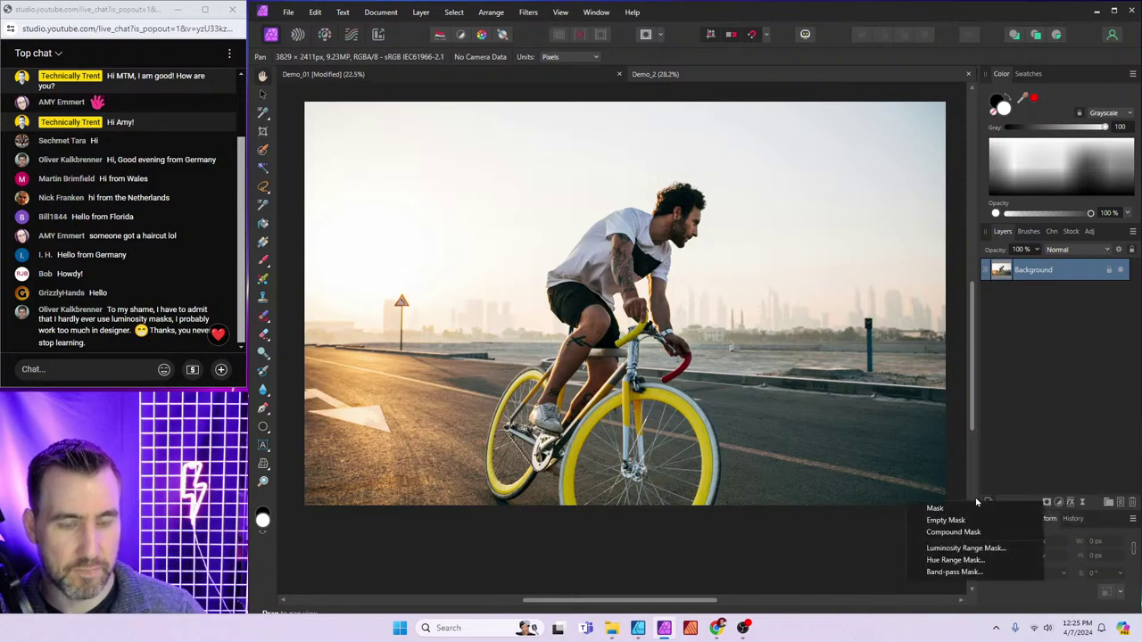
pyautogui.click(979, 560)
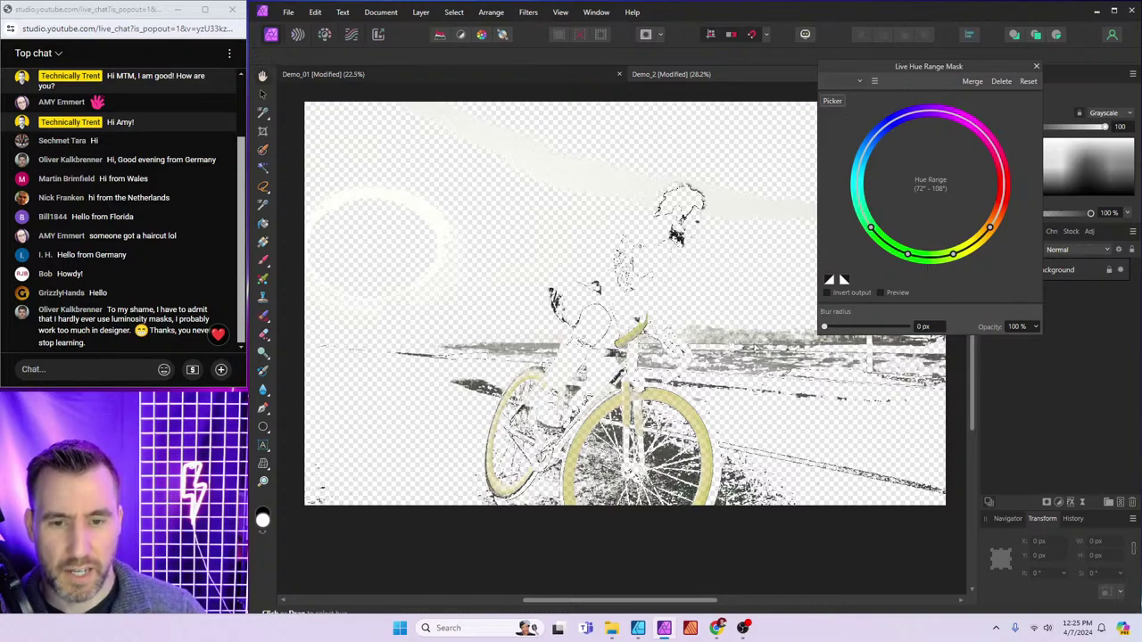
pyautogui.click(699, 428)
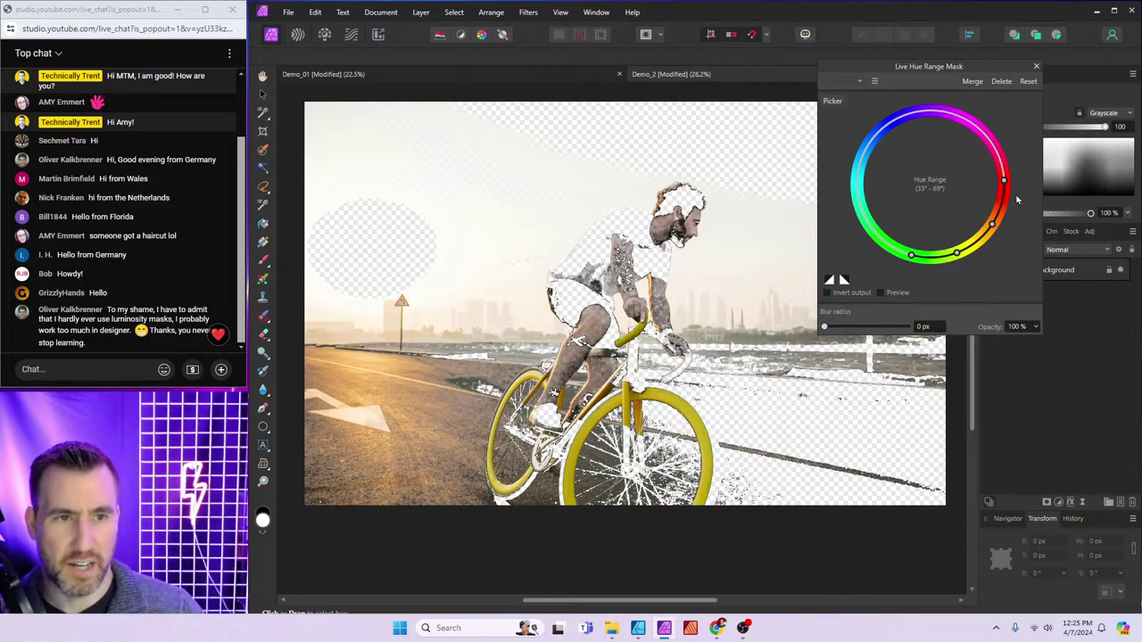
pyautogui.moveTo(1007, 183); pyautogui.dragTo(999, 225)
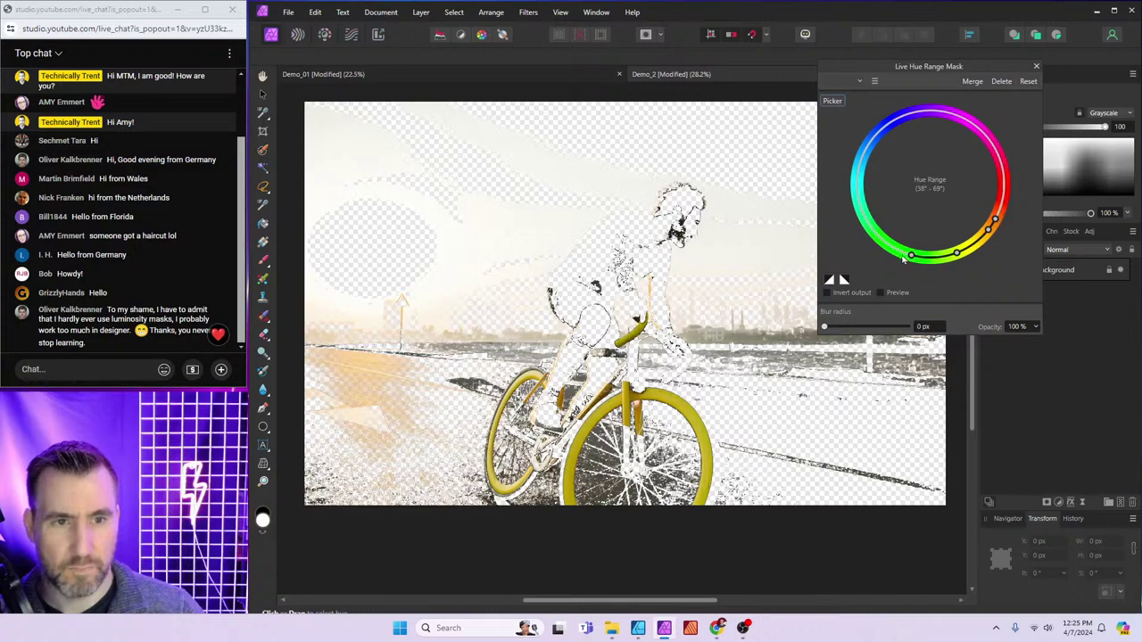
pyautogui.moveTo(903, 258); pyautogui.dragTo(958, 268)
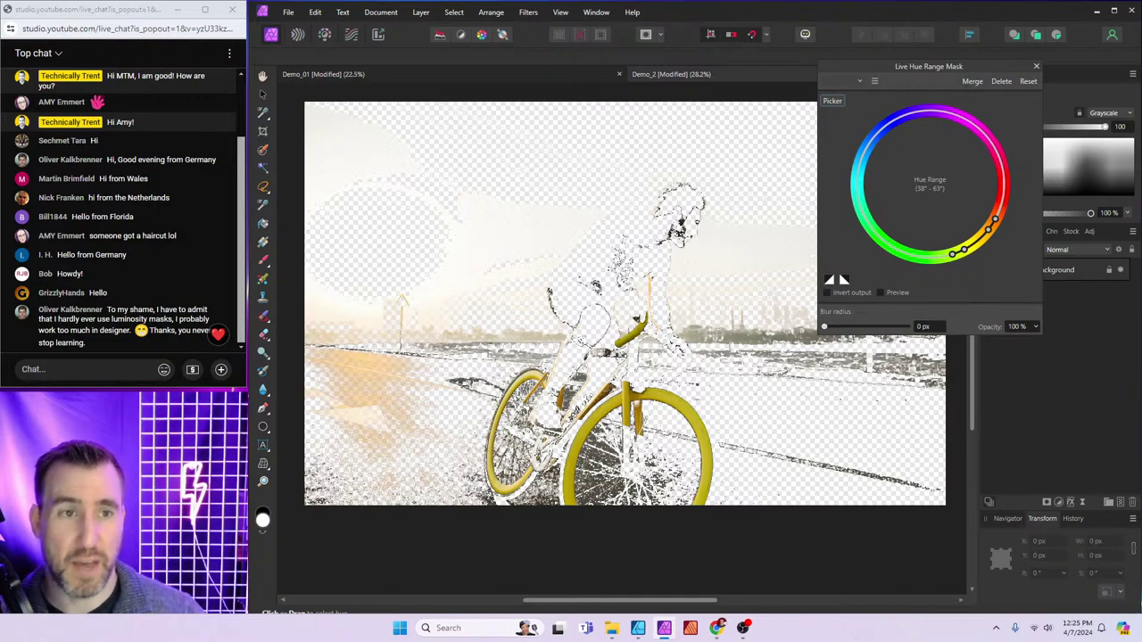
pyautogui.click(1036, 66)
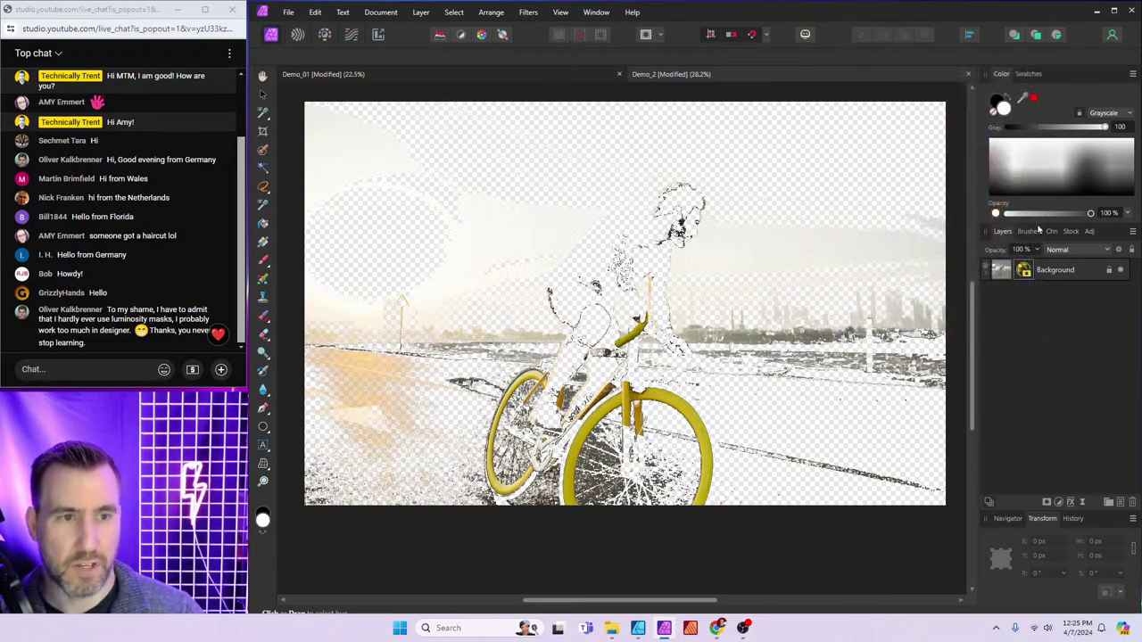
# Fine-tune the mask's range back onto the bike's yellow (34°–59°), then hide the mask
pyautogui.click(987, 271)
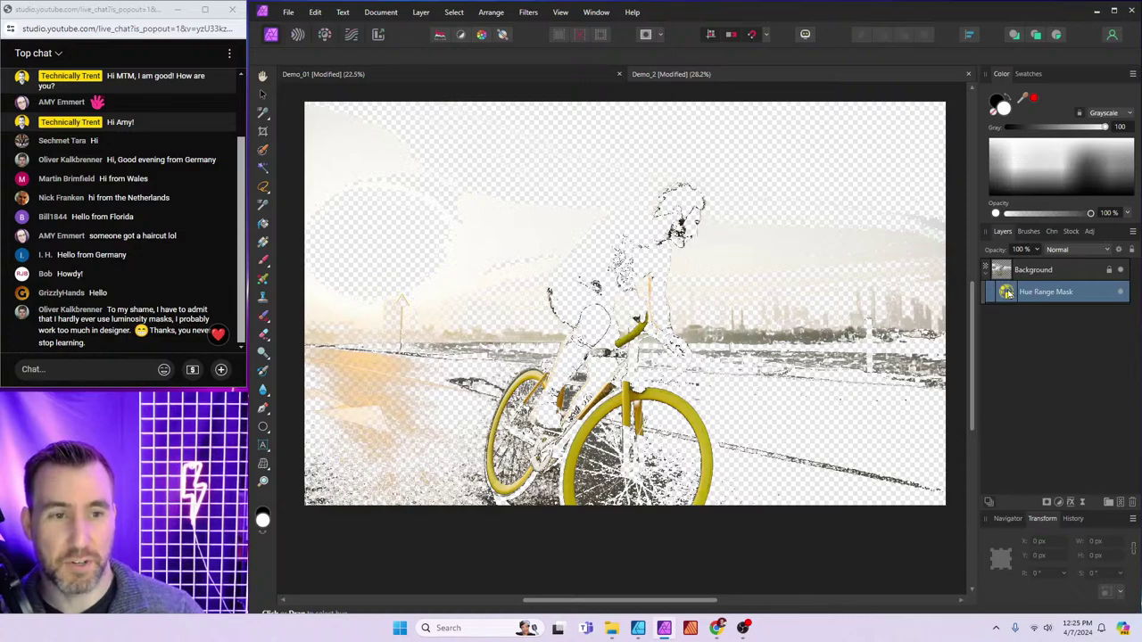
pyautogui.doubleClick(1006, 293)
pyautogui.moveTo(953, 69); pyautogui.dragTo(657, 72)
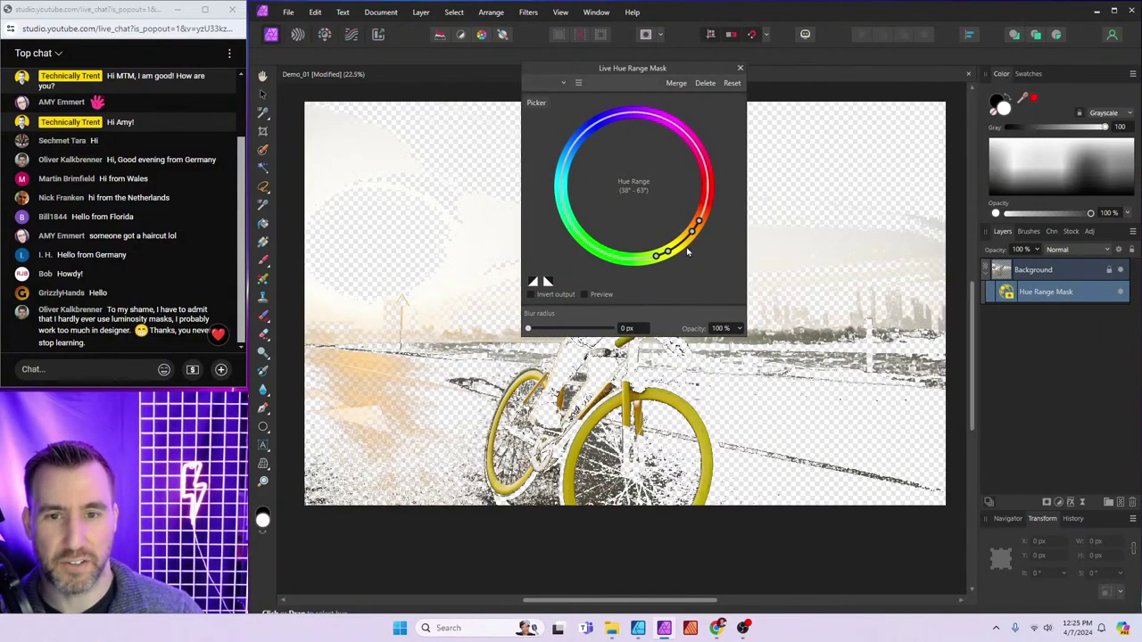
pyautogui.moveTo(685, 248); pyautogui.dragTo(649, 261)
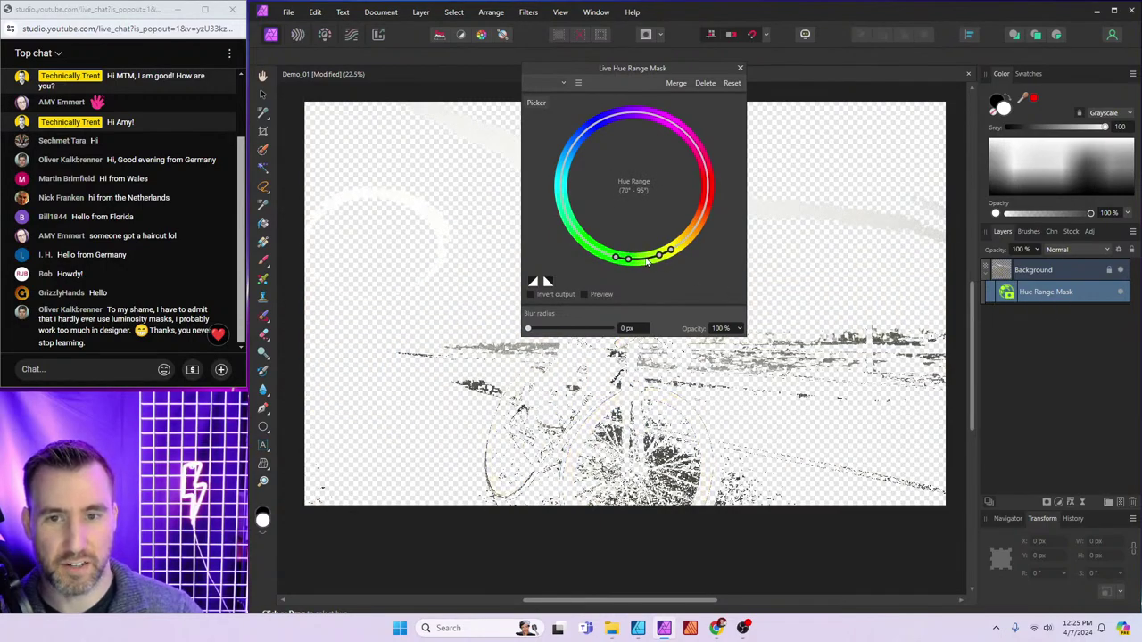
pyautogui.moveTo(647, 260); pyautogui.dragTo(696, 254)
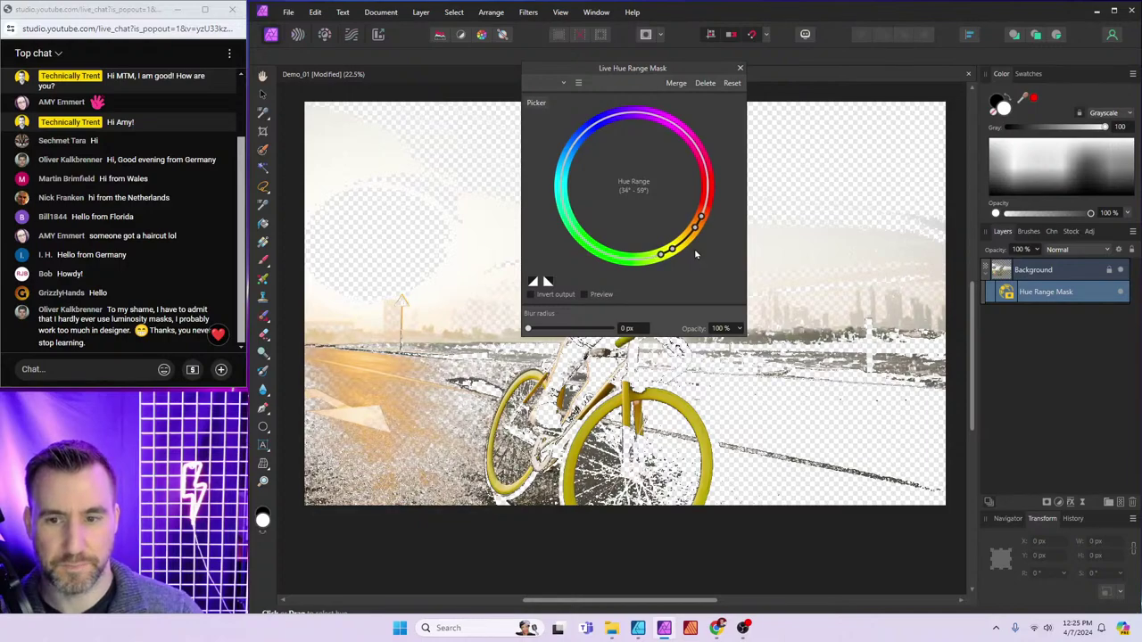
pyautogui.click(740, 67)
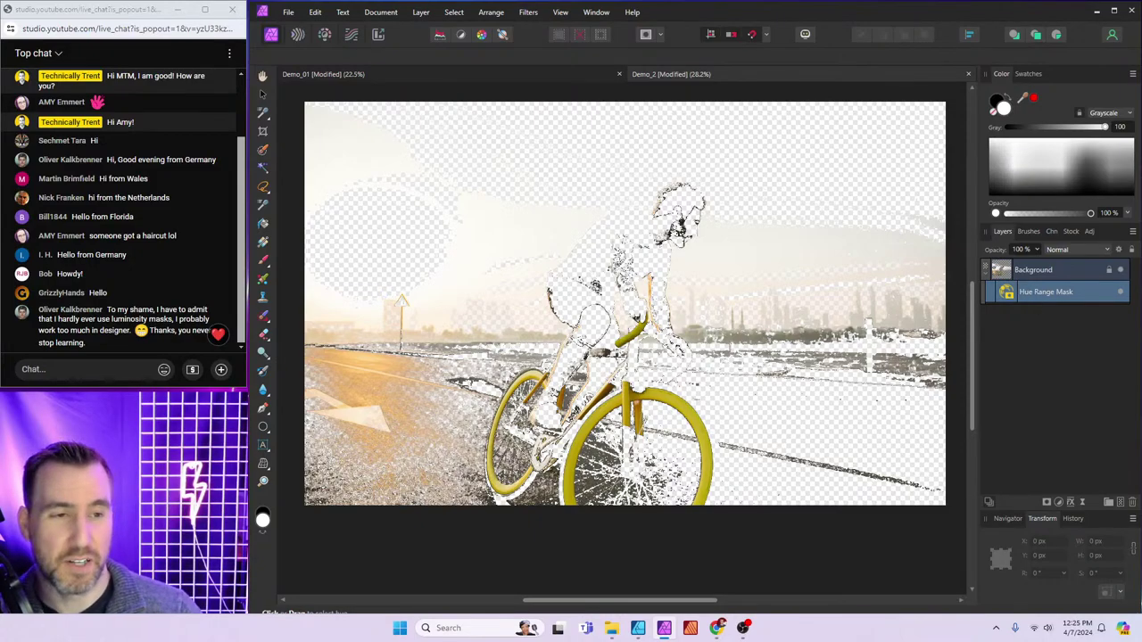
pyautogui.click(1121, 292)
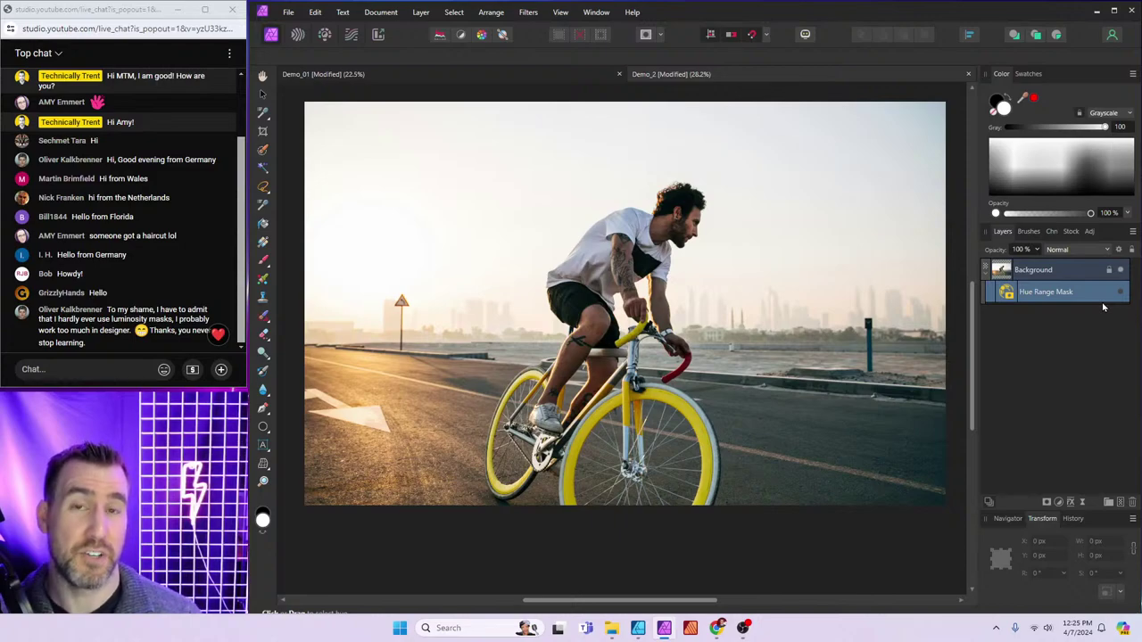
# Add an HSL adjustment with a 47.7° hue shift and nest the Hue Range Mask inside it
pyautogui.click(1051, 271)
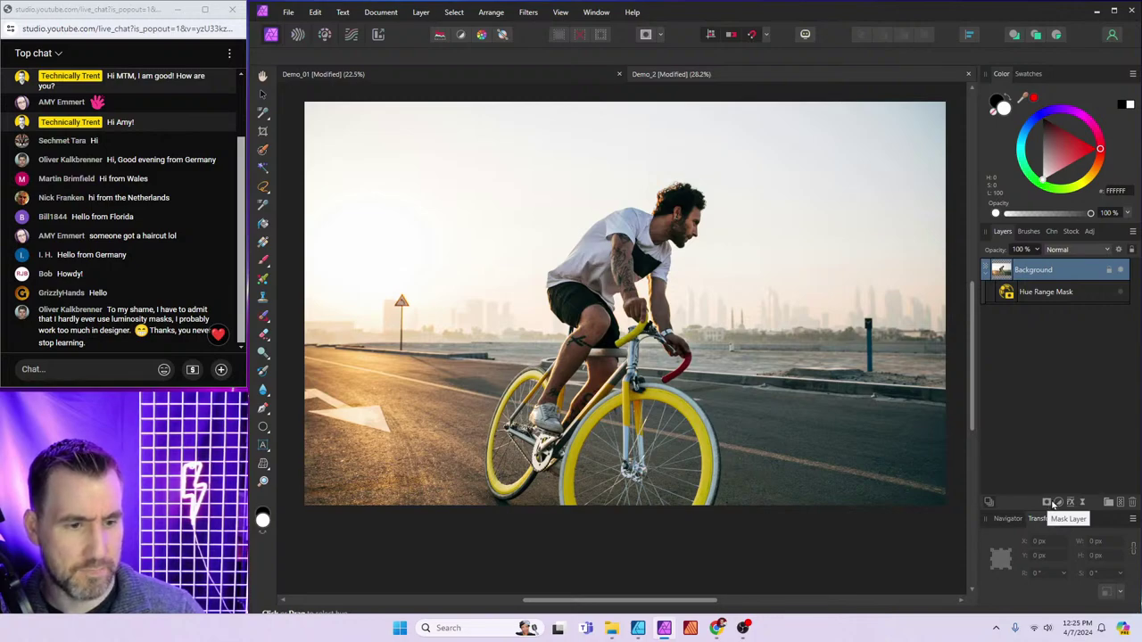
pyautogui.click(1056, 502)
pyautogui.click(1054, 250)
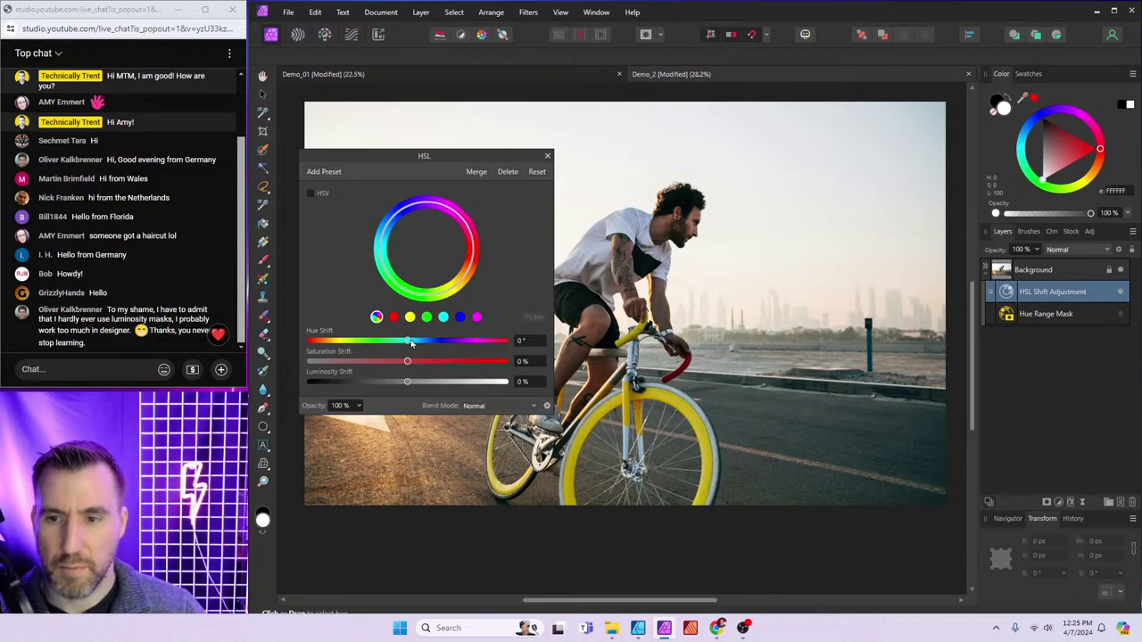
pyautogui.moveTo(407, 341); pyautogui.dragTo(435, 348)
pyautogui.moveTo(516, 161); pyautogui.dragTo(1015, 86)
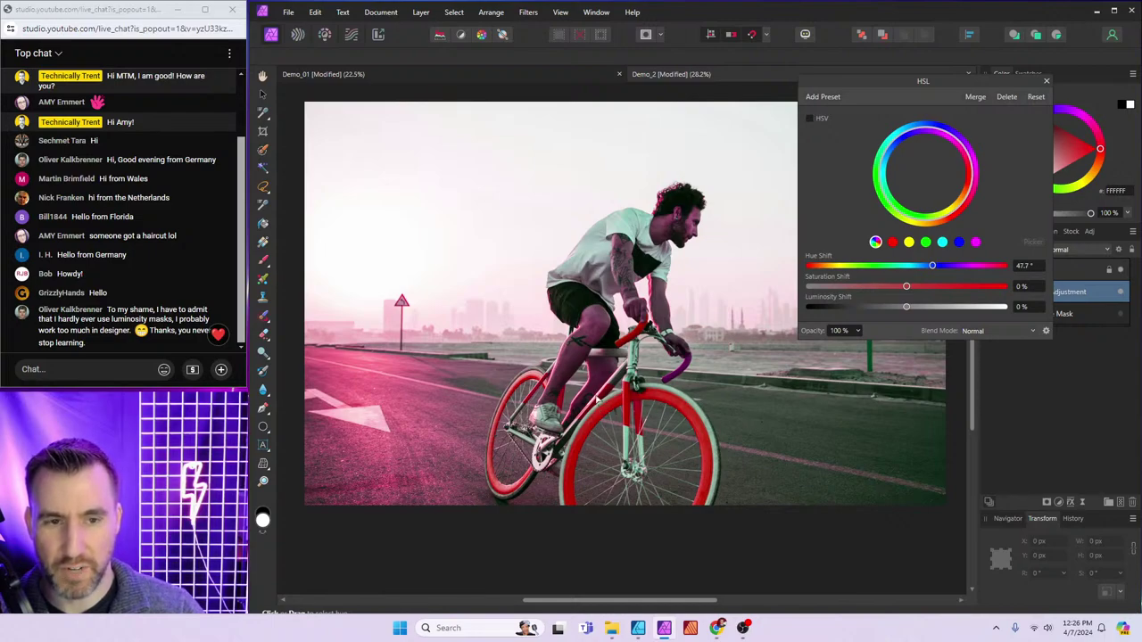
pyautogui.click(1046, 81)
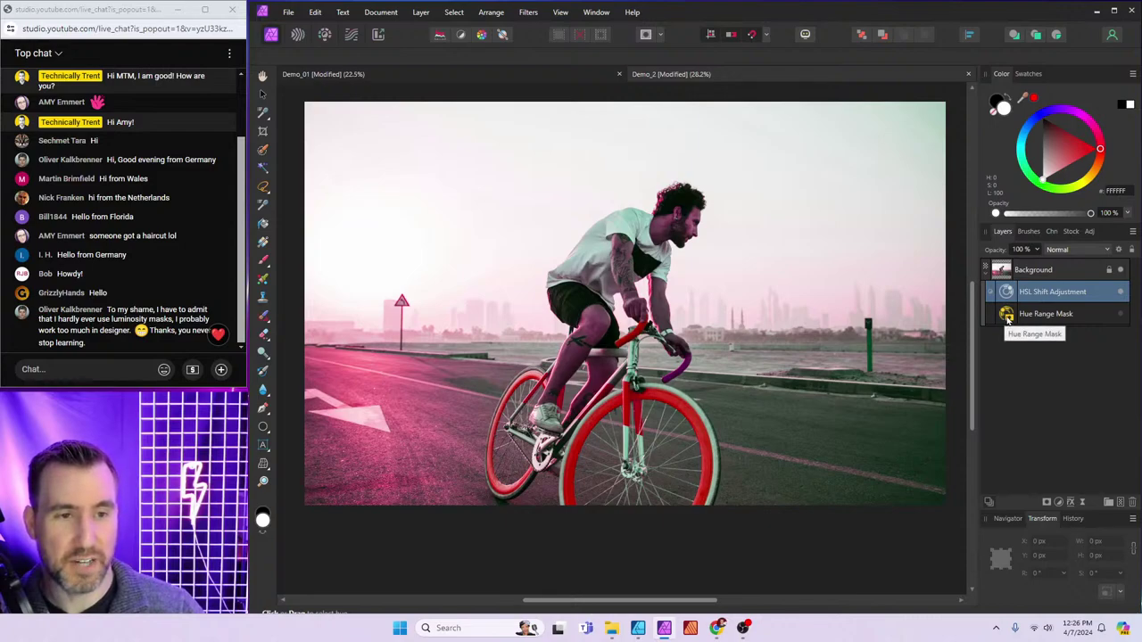
pyautogui.moveTo(1006, 314); pyautogui.dragTo(1041, 298)
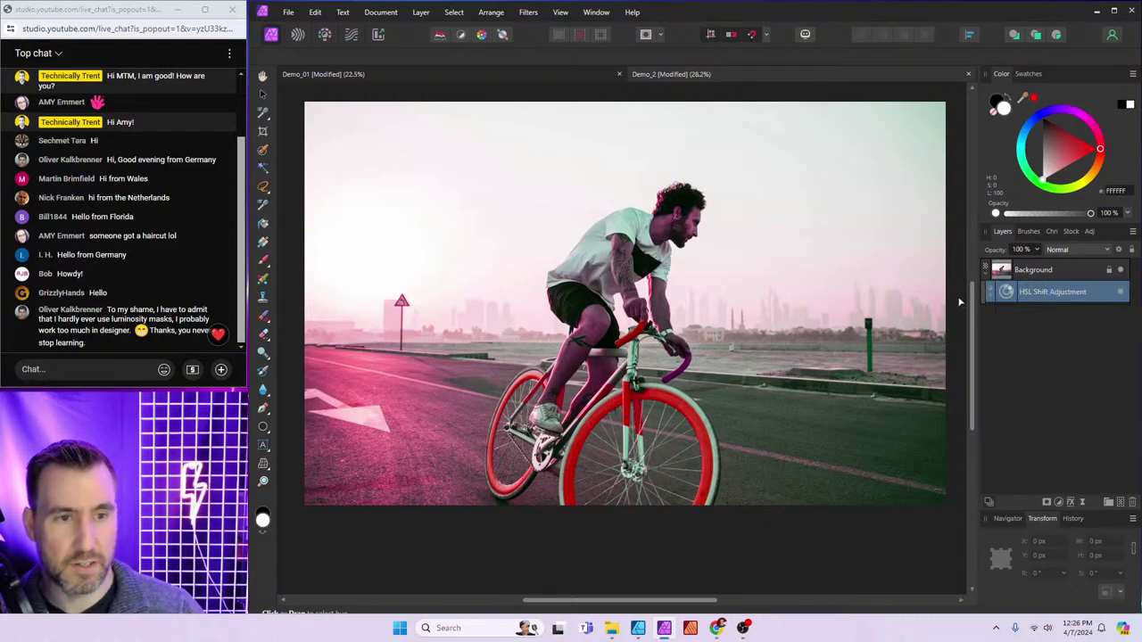
pyautogui.click(988, 297)
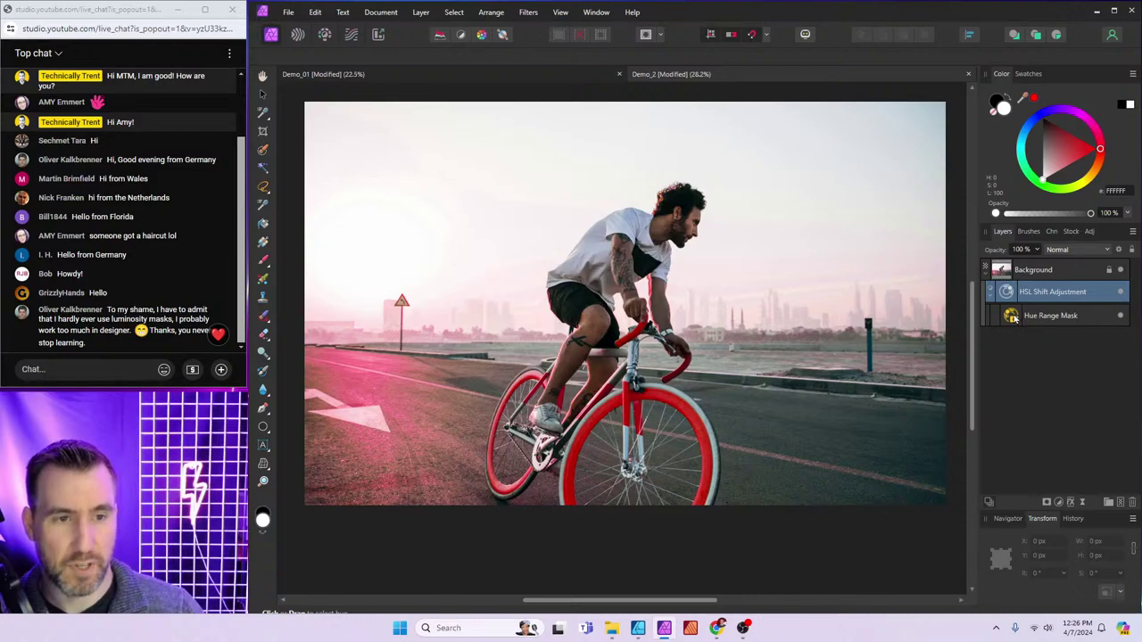
# Narrow the bike's hue range mask to 47°–59°
pyautogui.doubleClick(1012, 316)
pyautogui.moveTo(701, 76); pyautogui.dragTo(835, 78)
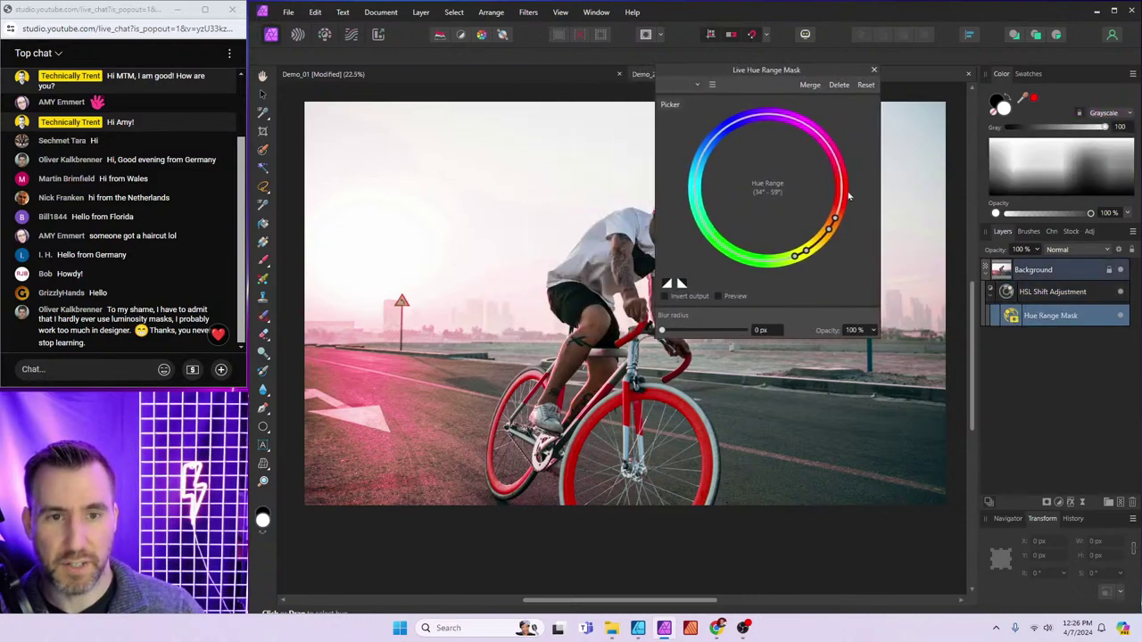
pyautogui.moveTo(826, 236)
pyautogui.mouseDown()
pyautogui.moveTo(839, 220)
pyautogui.moveTo(828, 236)
pyautogui.mouseUp()
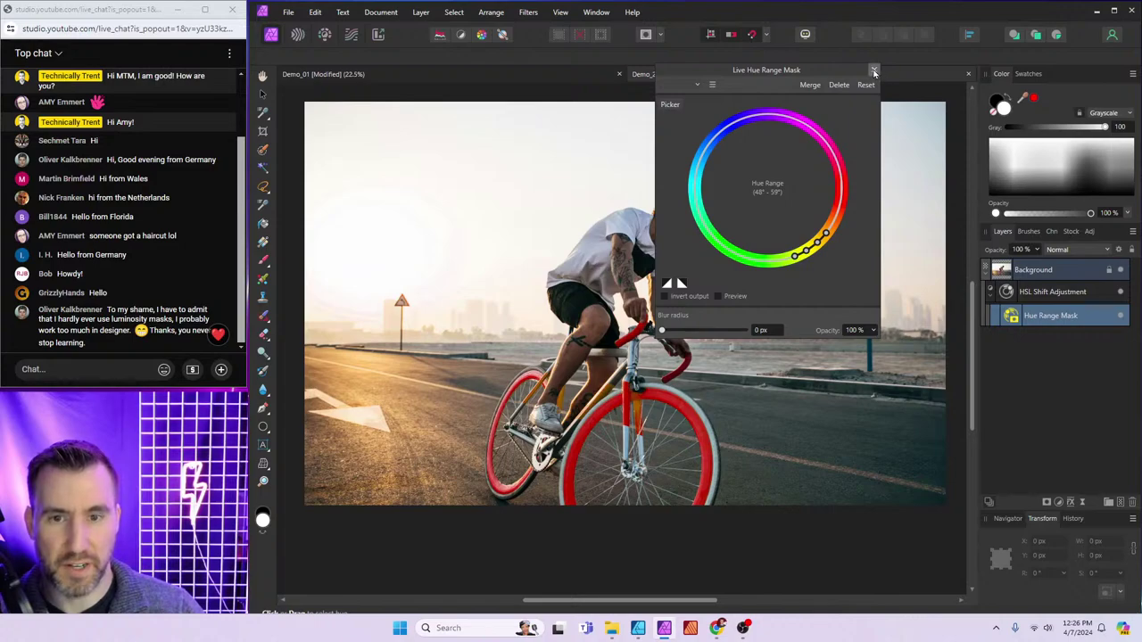
pyautogui.click(873, 70)
# Retune the HSL shift to 45.5° hue, −24% saturation and −1% luminosity
pyautogui.doubleClick(1020, 298)
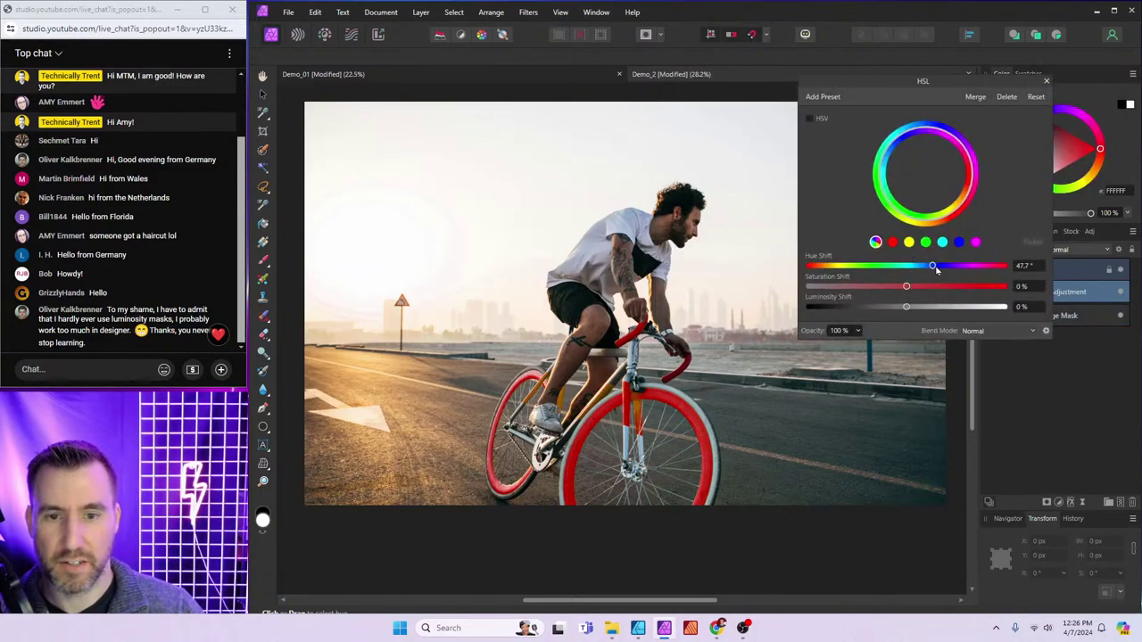
pyautogui.moveTo(936, 270); pyautogui.dragTo(903, 310)
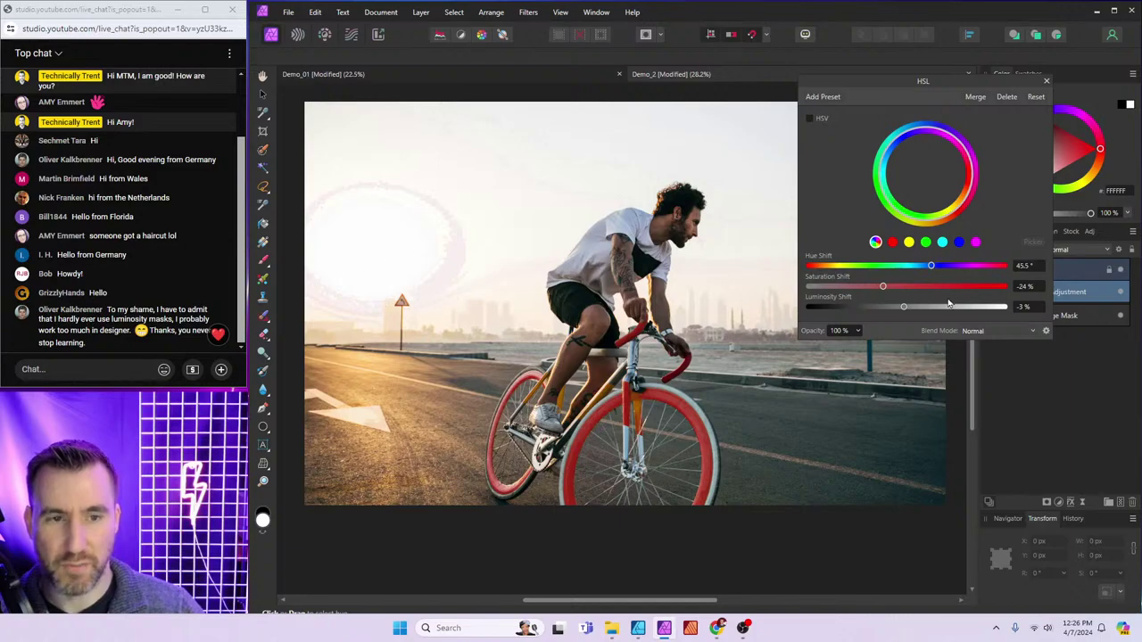
pyautogui.moveTo(907, 312); pyautogui.dragTo(906, 310)
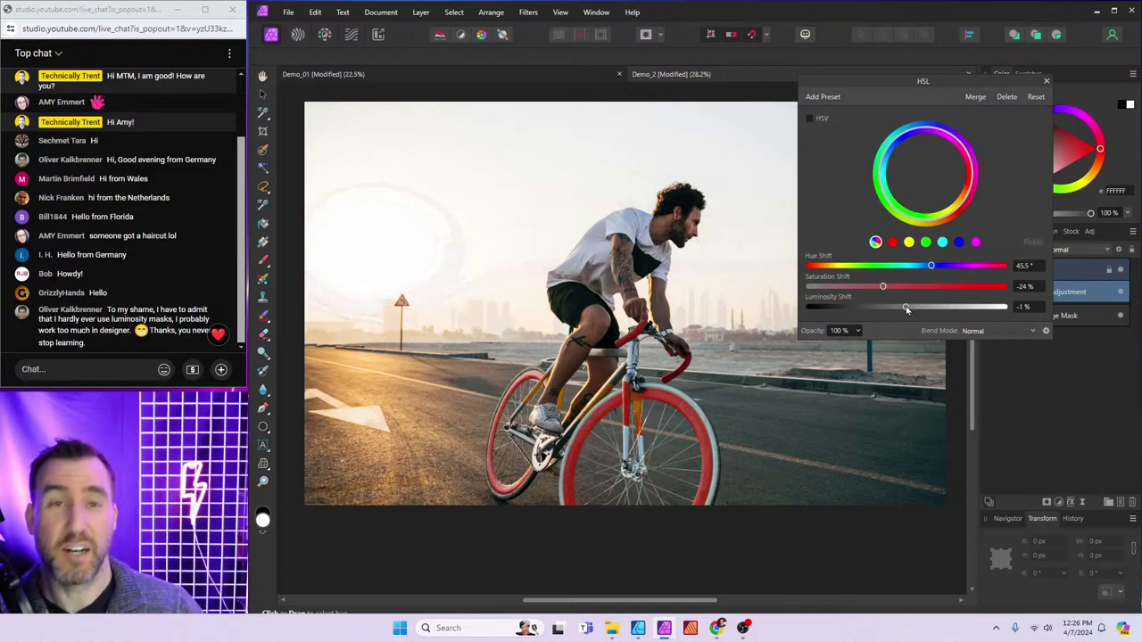
pyautogui.click(1047, 81)
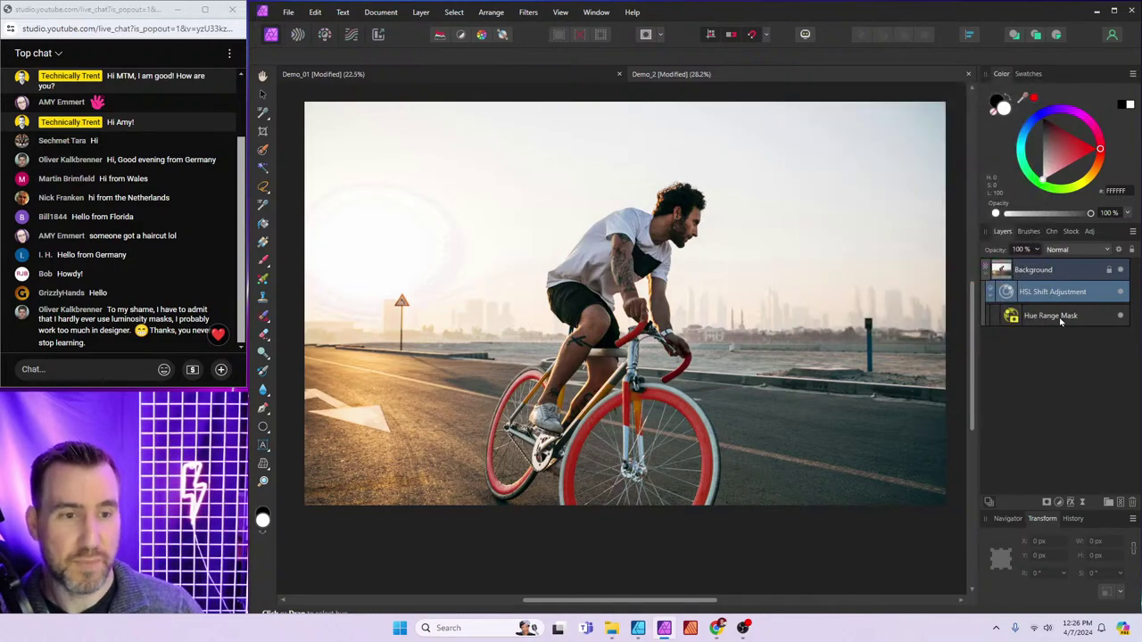
# Brush black over the glowing halo in the upper-left sky on the Hue Range mask
pyautogui.doubleClick(1010, 316)
pyautogui.click(874, 70)
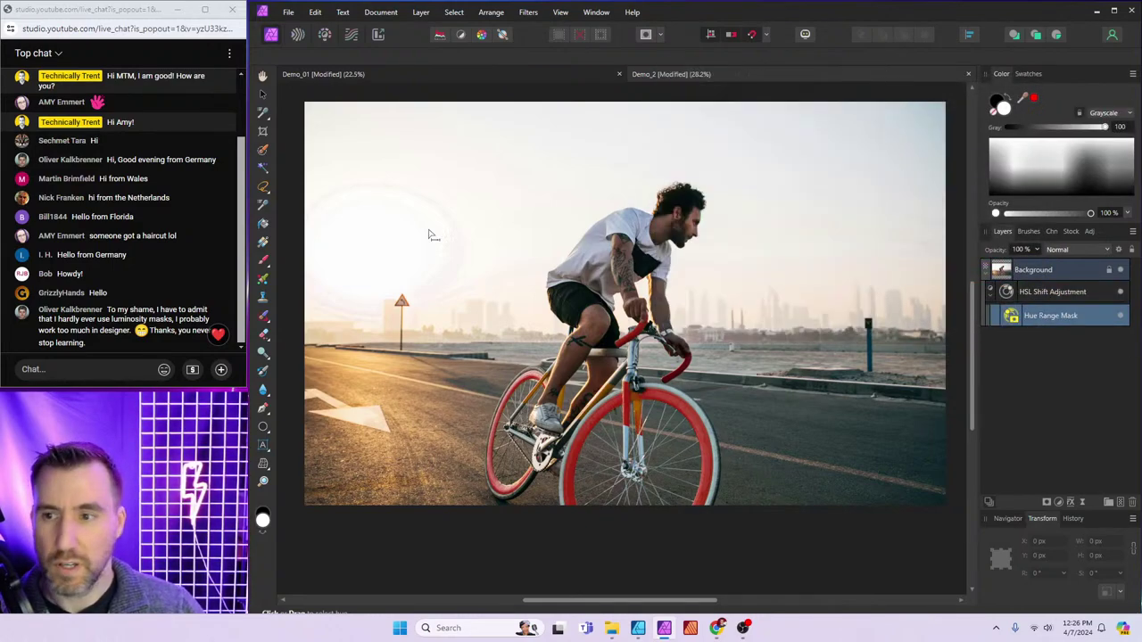
pyautogui.click(263, 260)
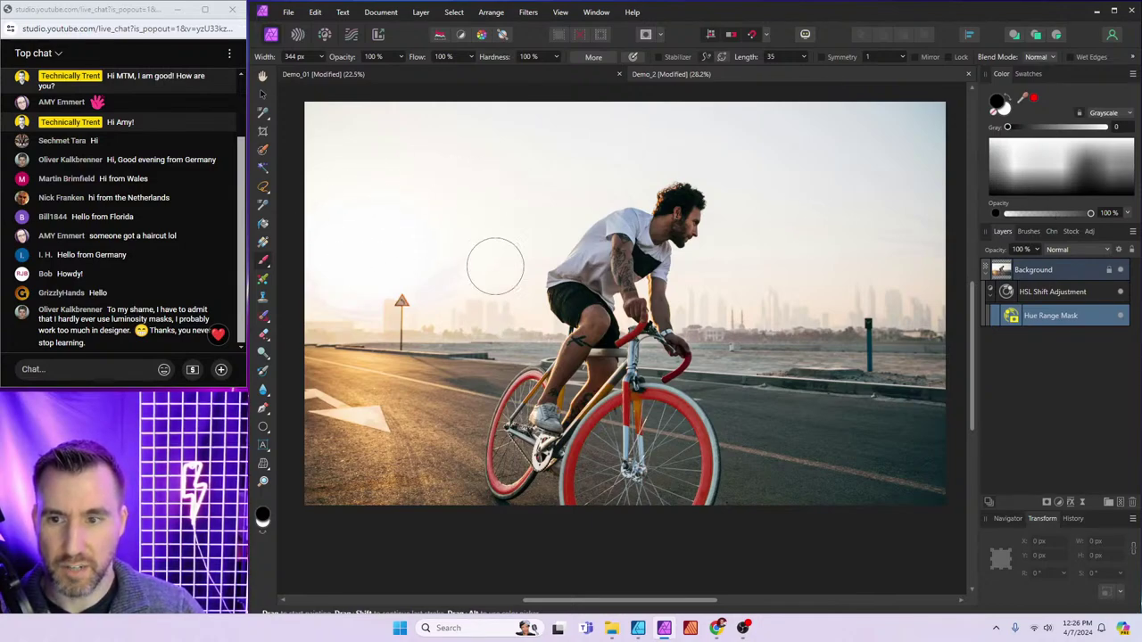
pyautogui.moveTo(491, 326)
pyautogui.mouseDown()
pyautogui.moveTo(528, 294)
pyautogui.moveTo(513, 271)
pyautogui.moveTo(445, 268)
pyautogui.moveTo(404, 313)
pyautogui.moveTo(382, 225)
pyautogui.moveTo(328, 185)
pyautogui.mouseUp()
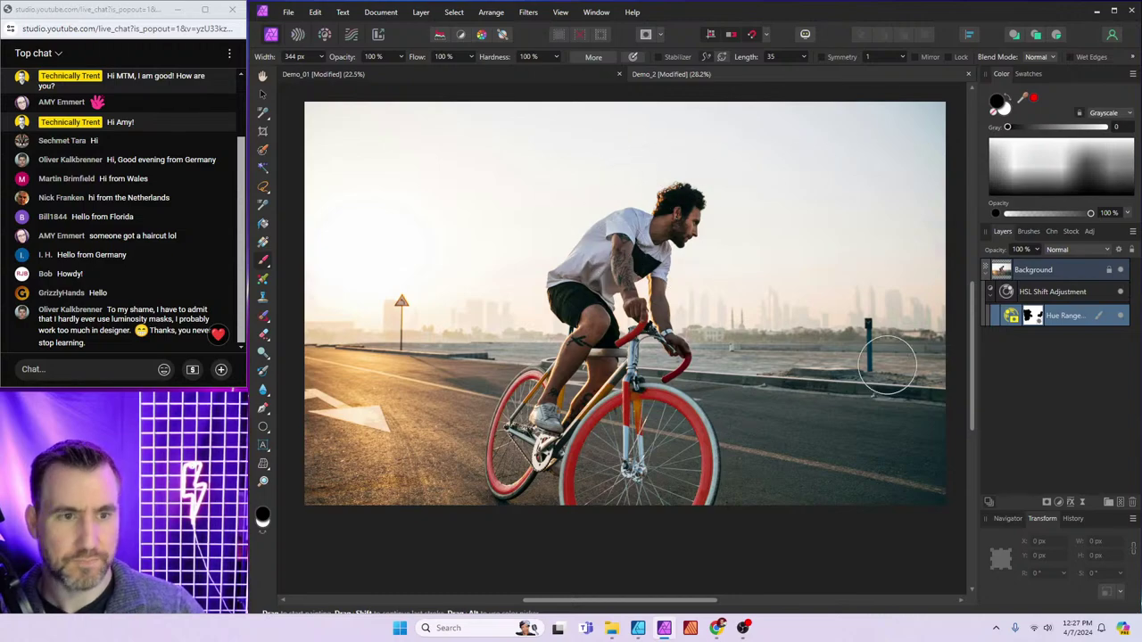
pyautogui.click(1006, 292)
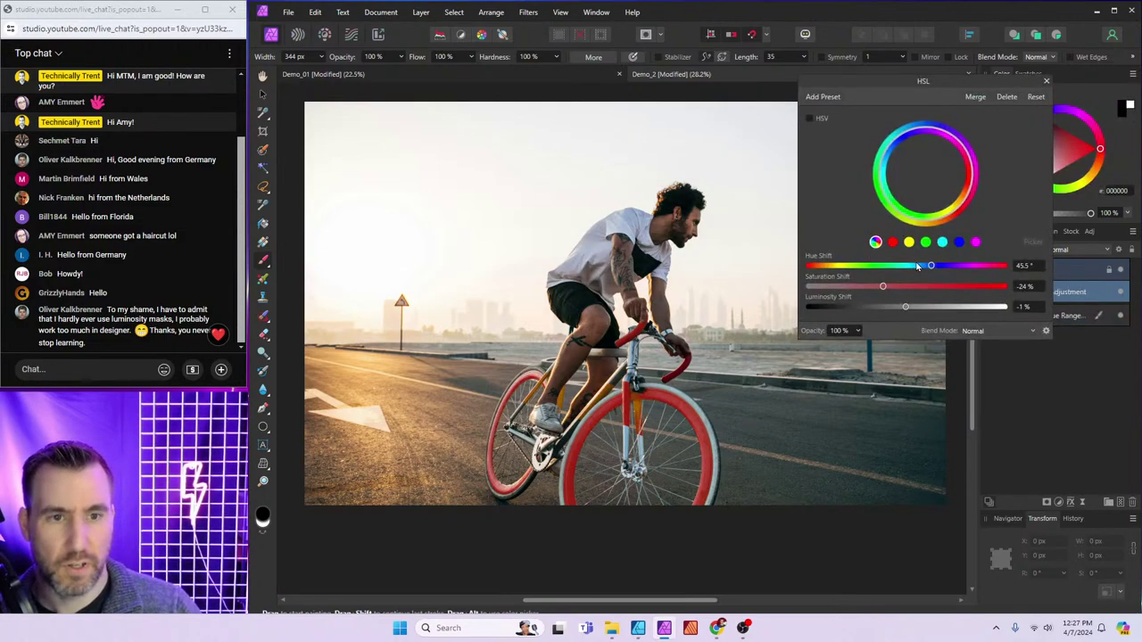
# Set the HSL hue shift to 21.4°, turning the bike's wheels and frame orange
pyautogui.moveTo(934, 270); pyautogui.dragTo(920, 269)
pyautogui.moveTo(902, 268)
pyautogui.mouseDown()
pyautogui.moveTo(936, 266)
pyautogui.moveTo(920, 267)
pyautogui.mouseUp()
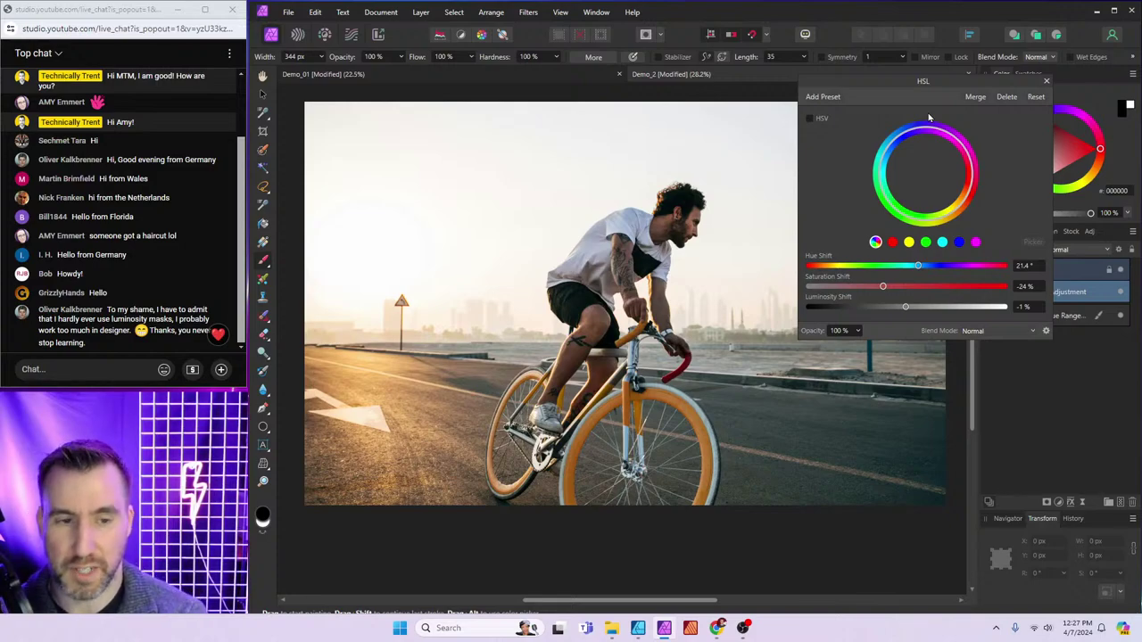
pyautogui.click(1047, 81)
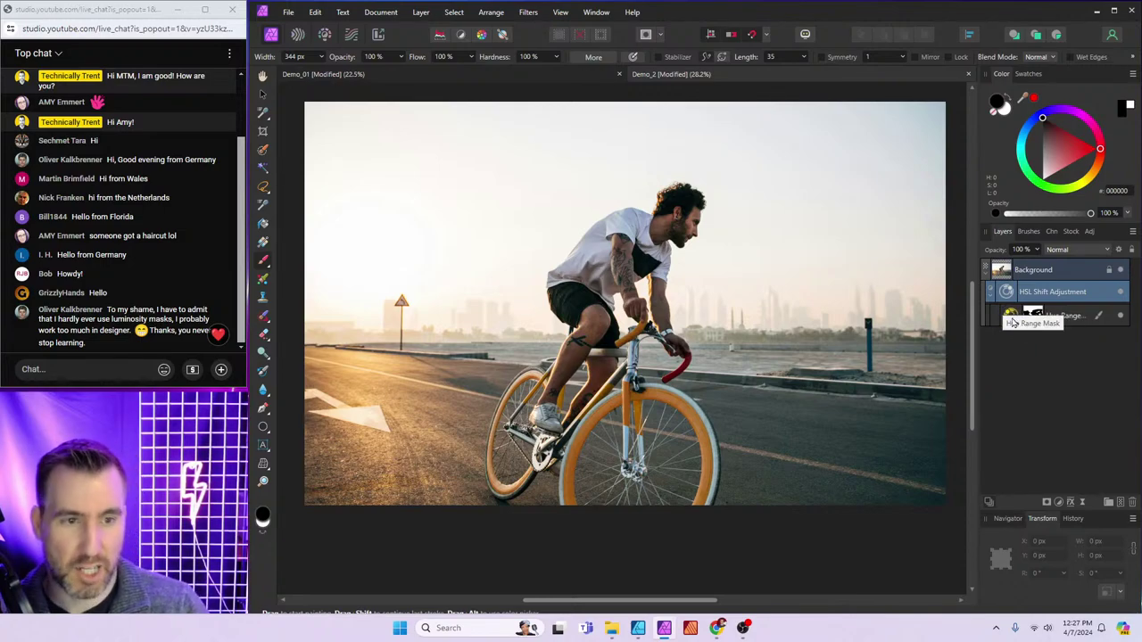
# Inspect the Hue Range Mask in black and white and with inverted output, then close it
pyautogui.doubleClick(1011, 317)
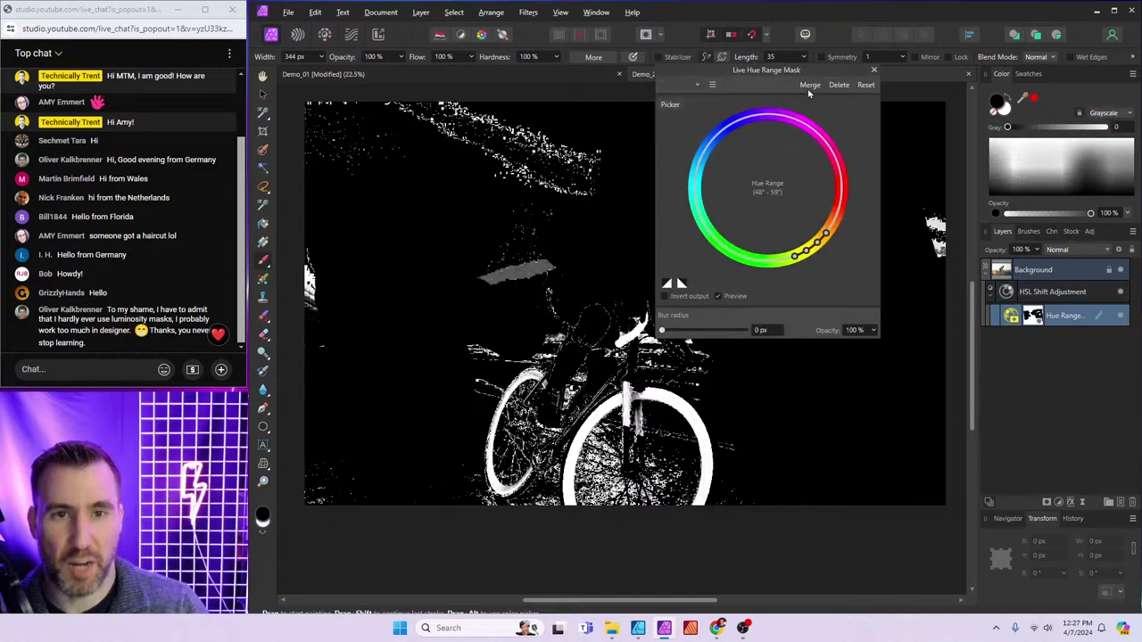
pyautogui.moveTo(796, 71); pyautogui.dragTo(972, 87)
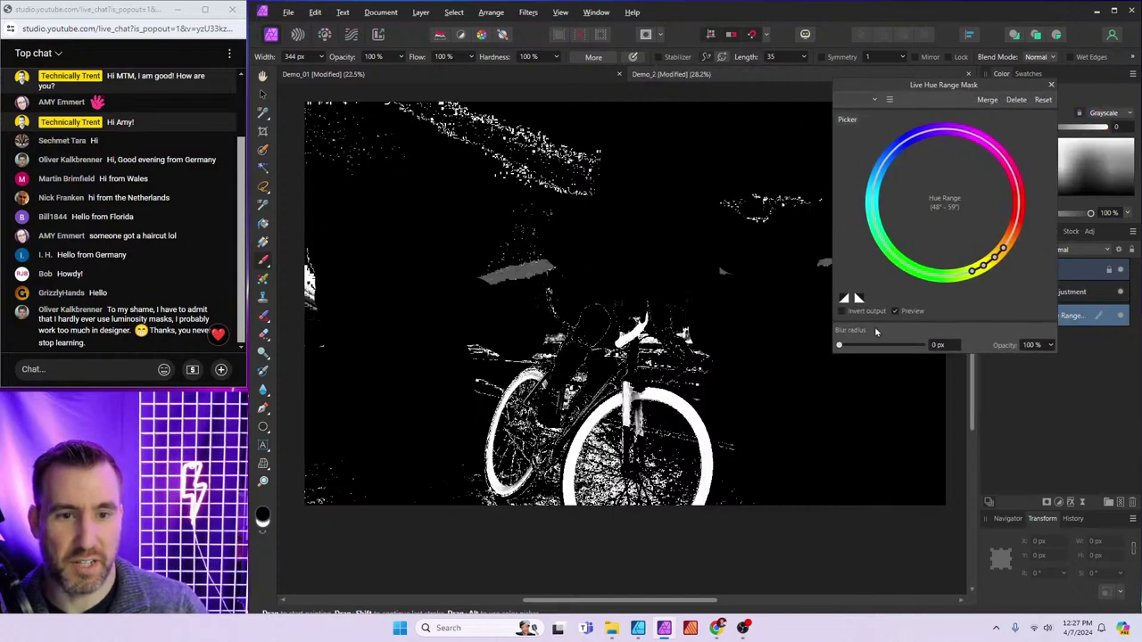
pyautogui.click(843, 313)
pyautogui.click(843, 312)
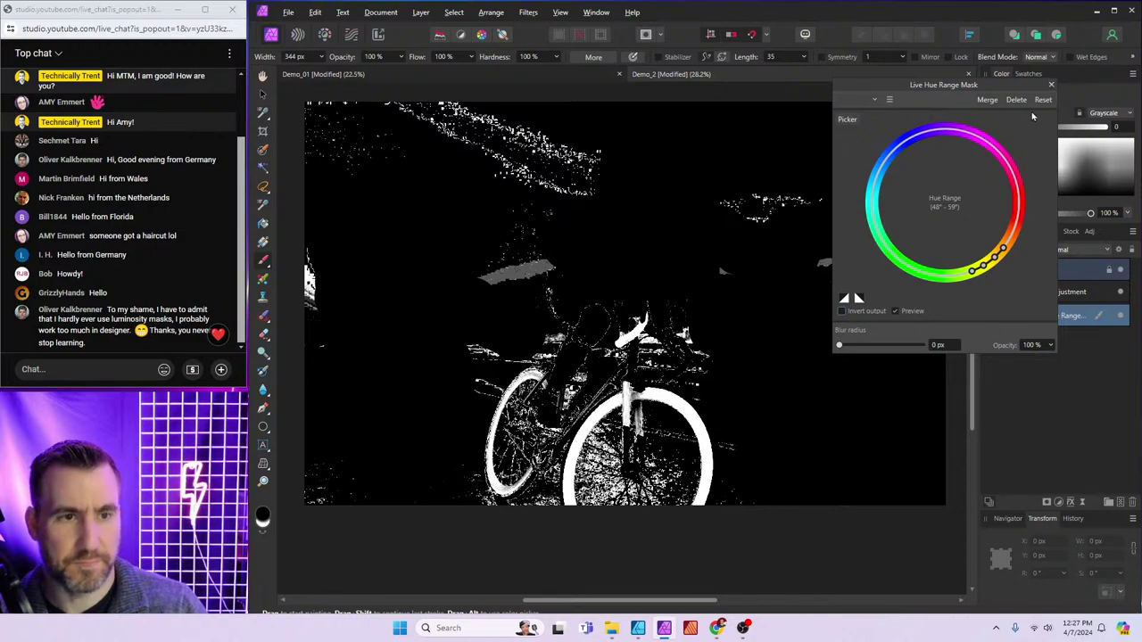
pyautogui.click(1051, 84)
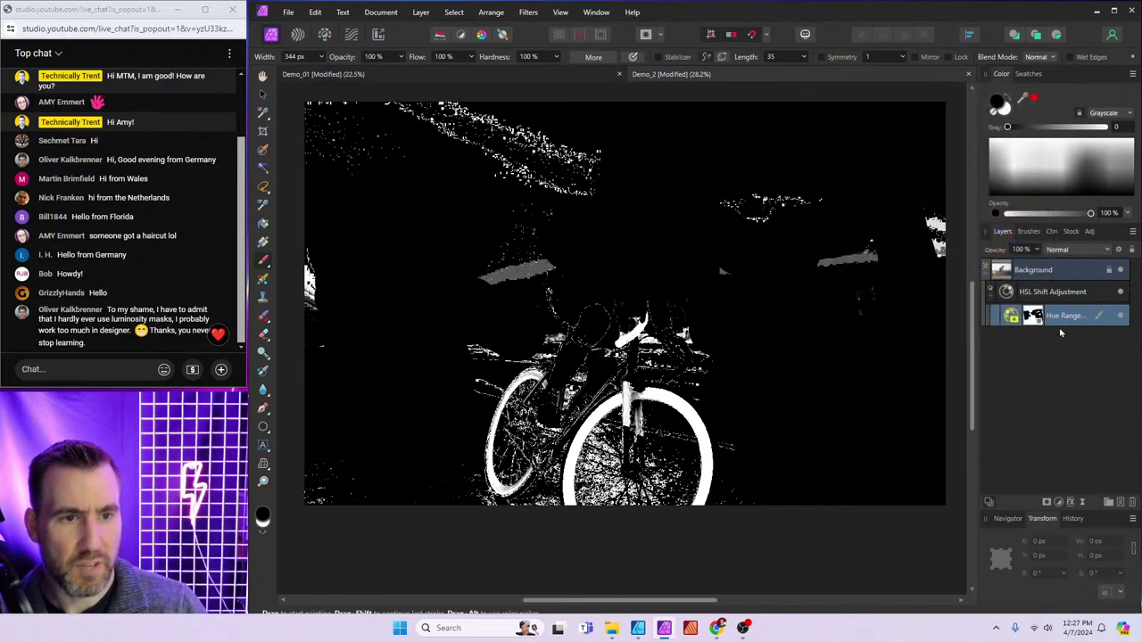
pyautogui.doubleClick(1015, 312)
pyautogui.click(1052, 86)
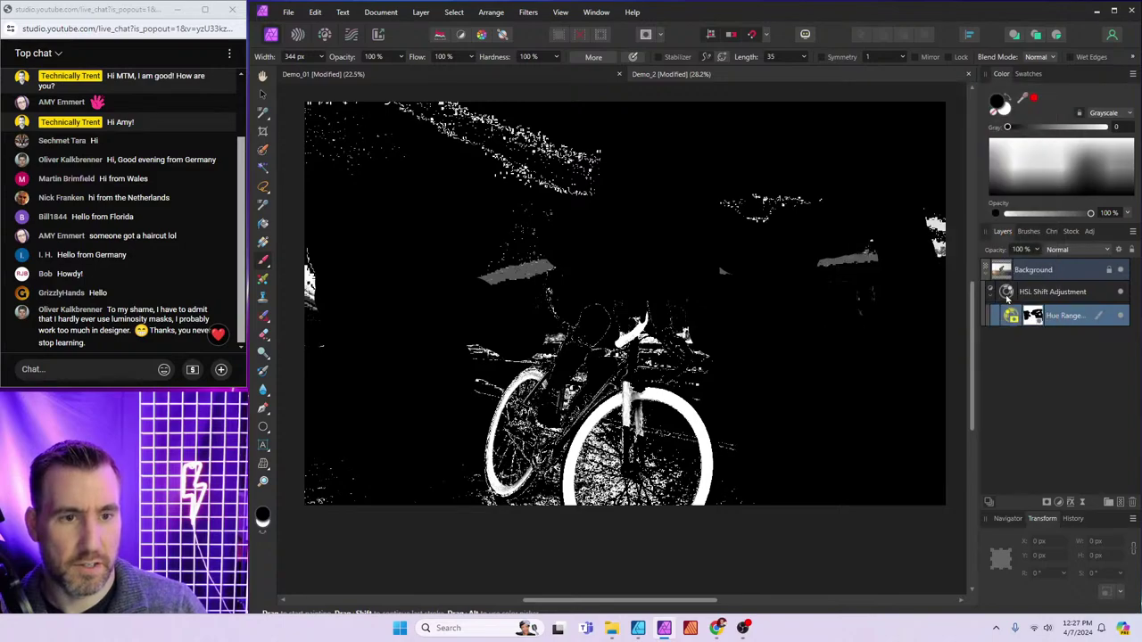
pyautogui.doubleClick(1009, 299)
pyautogui.click(1048, 81)
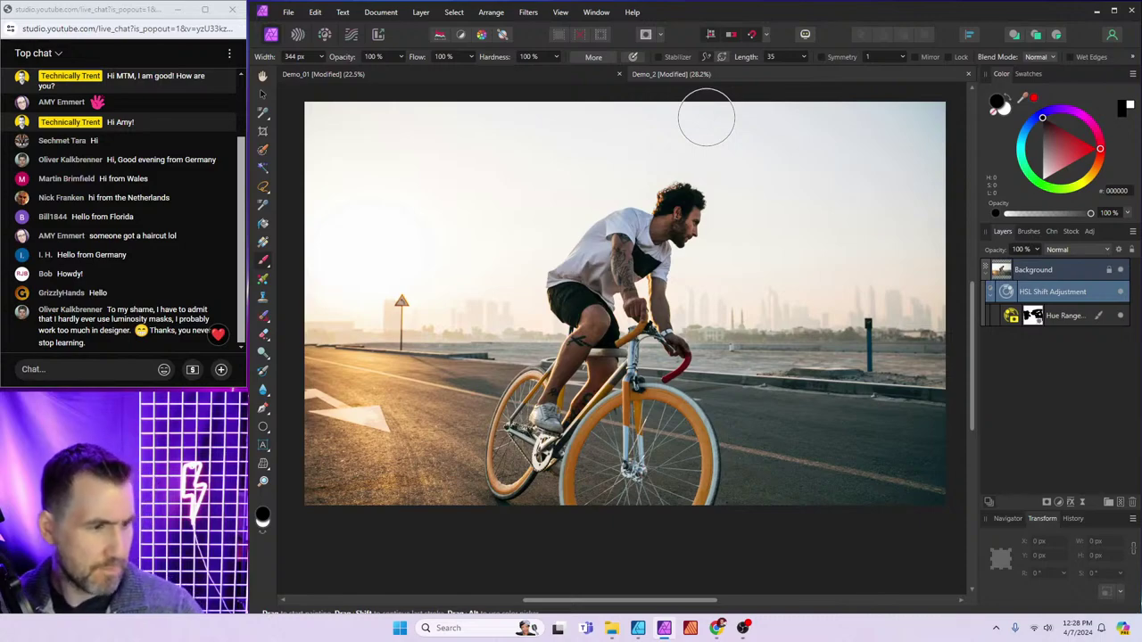
# Glance at the gradient document and the Topics slide in Affinity Designer, then return to Affinity Photo
pyautogui.click(559, 76)
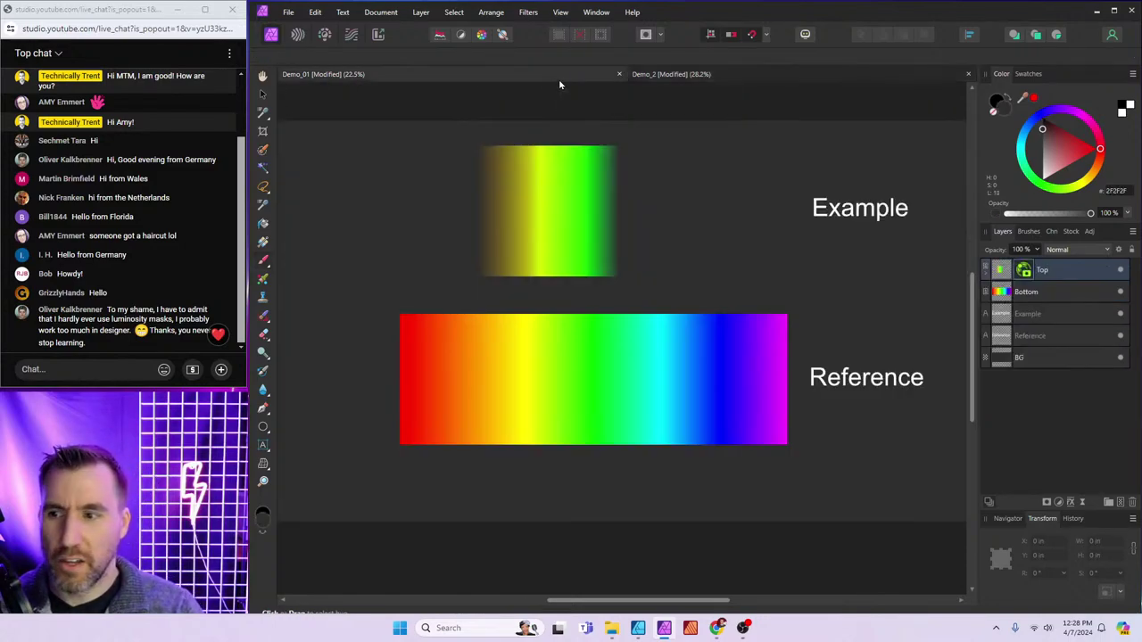
pyautogui.click(638, 628)
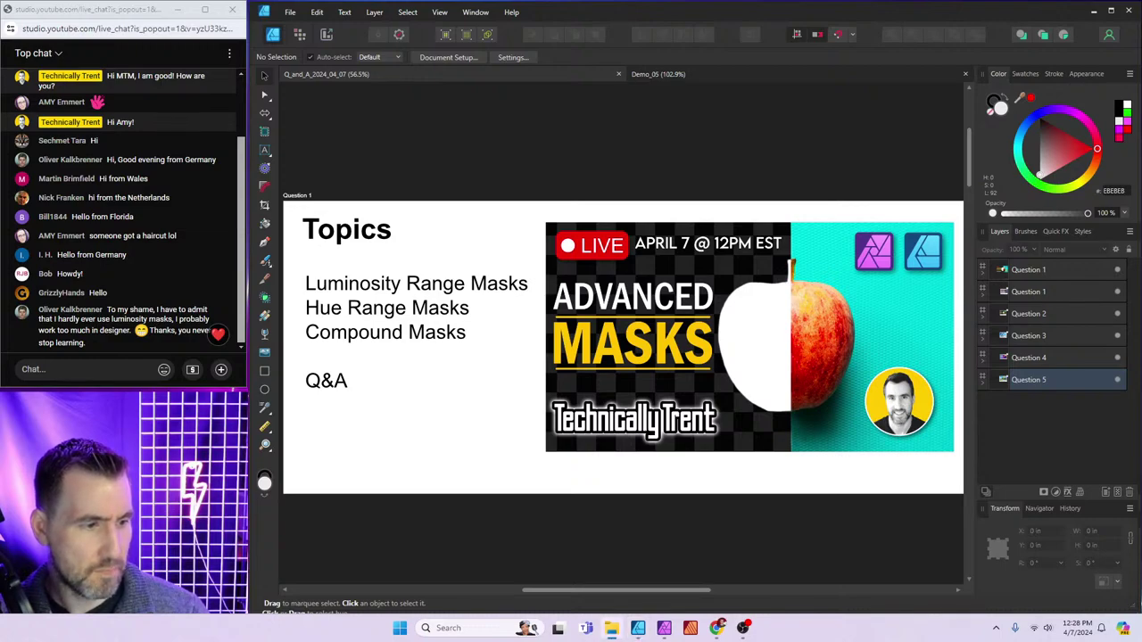
pyautogui.hotkey('alt', 'Tab')
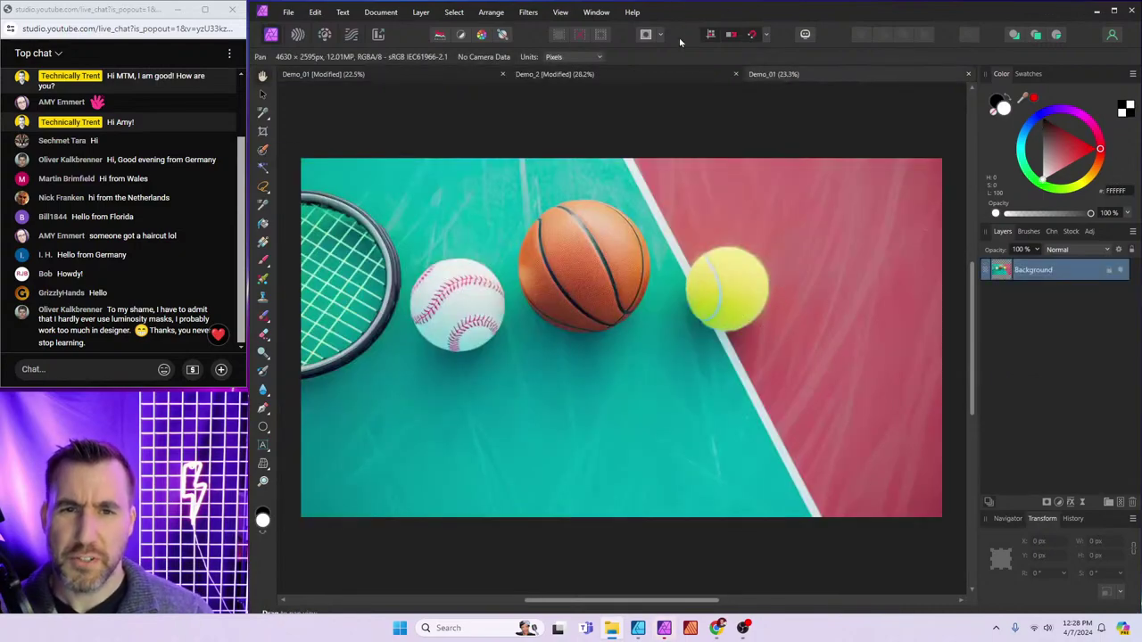
# Close Demo_2 via its save prompt and close the gradient document without saving
pyautogui.click(737, 75)
pyautogui.click(736, 74)
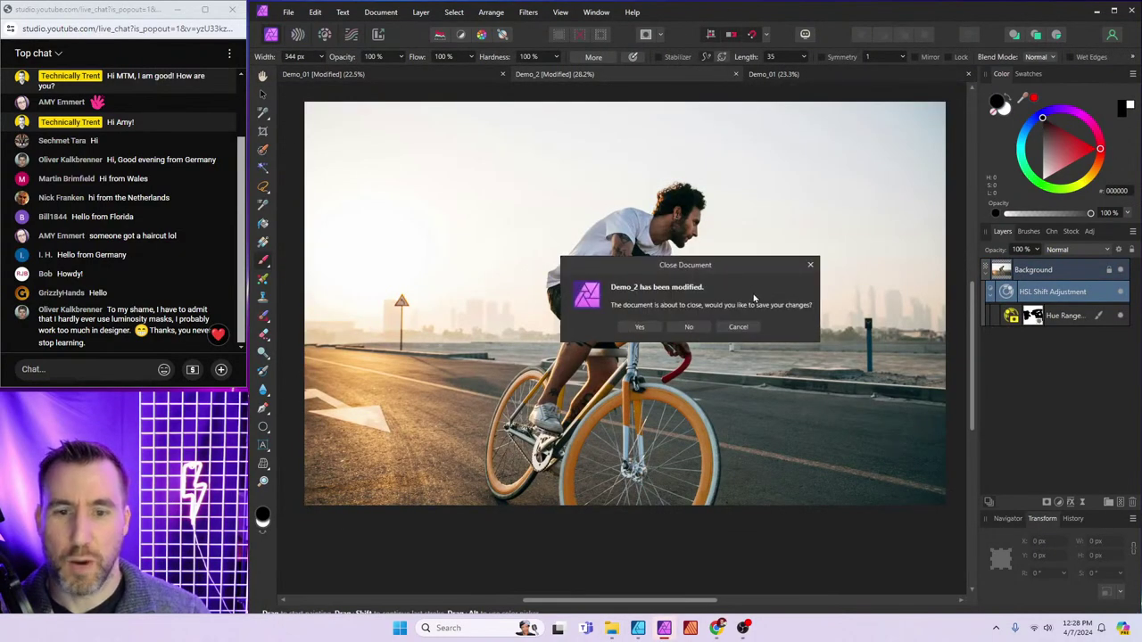
pyautogui.click(687, 328)
pyautogui.click(629, 77)
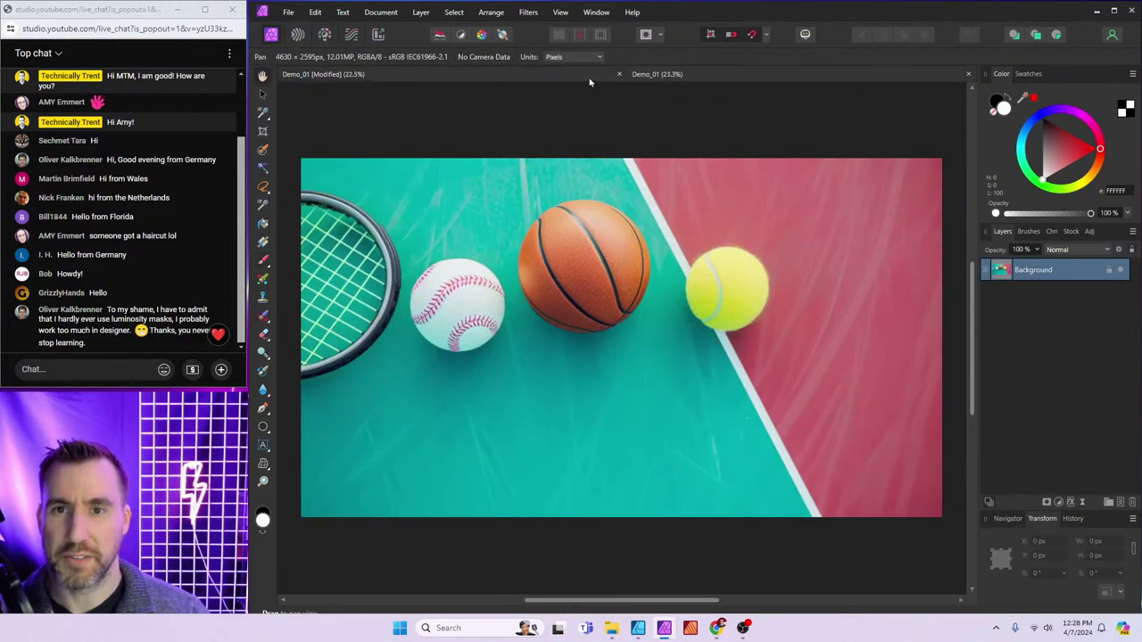
pyautogui.click(619, 75)
pyautogui.click(689, 326)
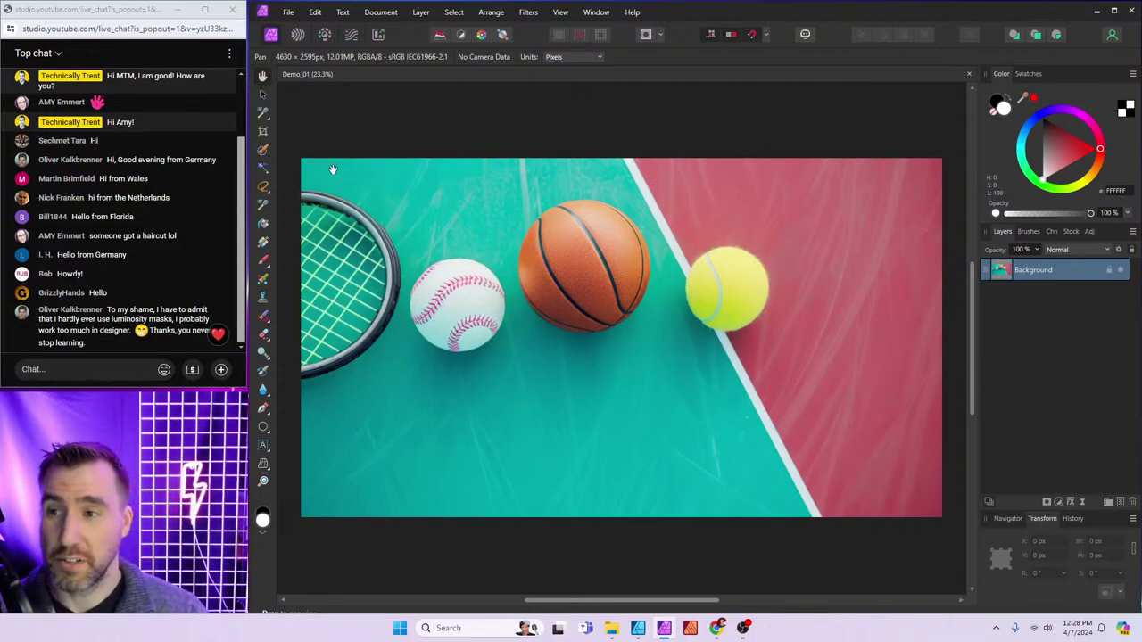
# Paint-select the baseball and save it as a mask layer named Baseball
pyautogui.click(263, 150)
pyautogui.moveTo(428, 289); pyautogui.dragTo(457, 287)
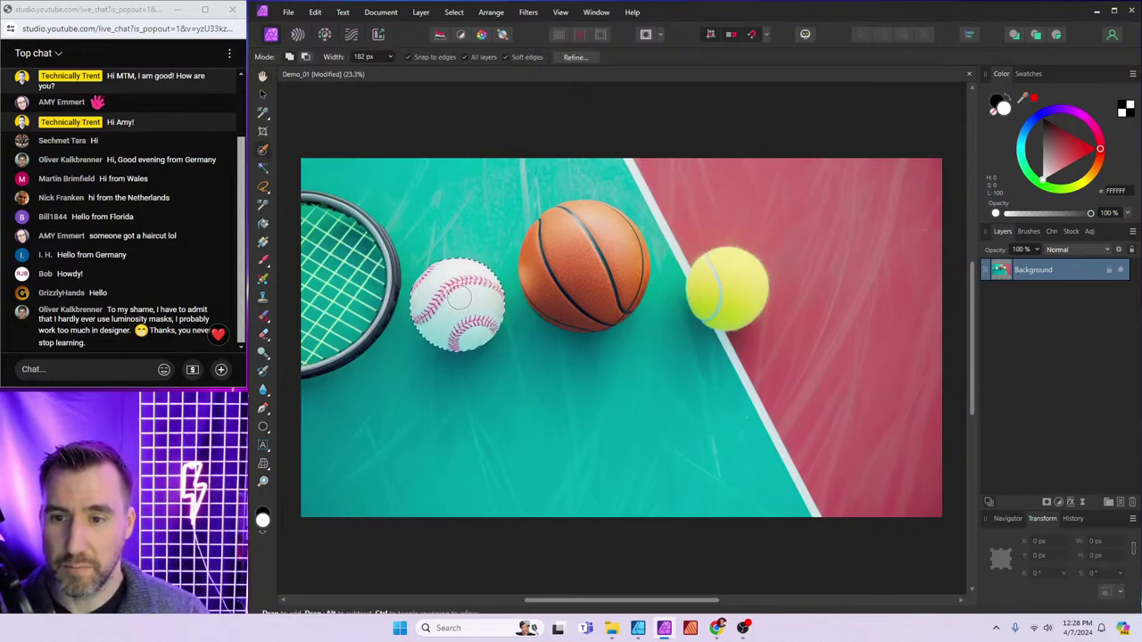
pyautogui.click(1059, 501)
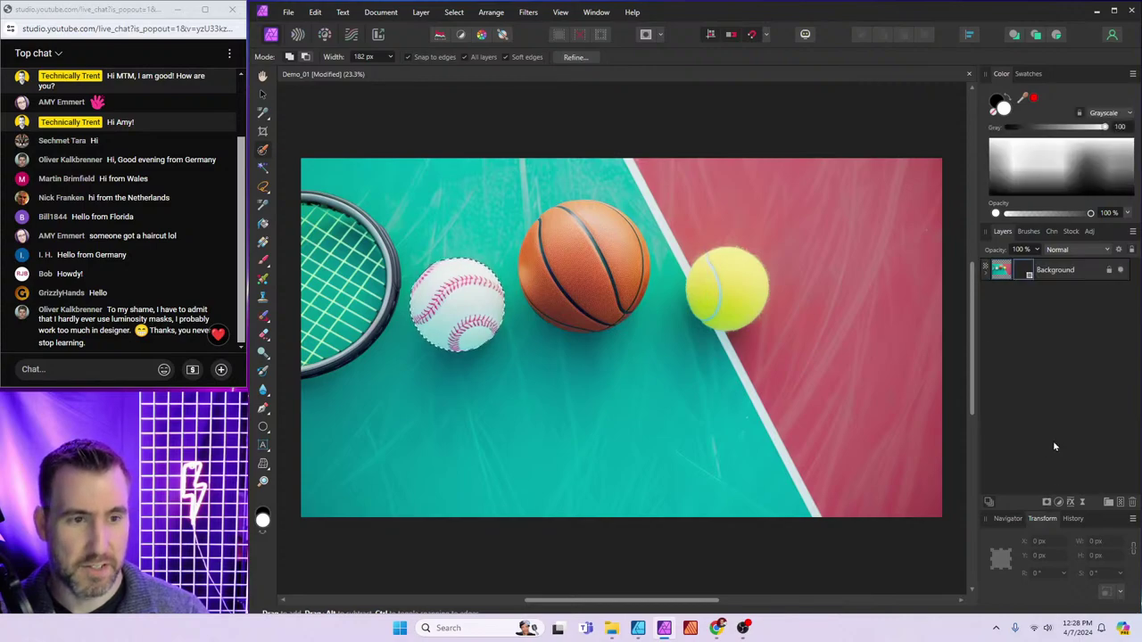
pyautogui.doubleClick(1026, 292)
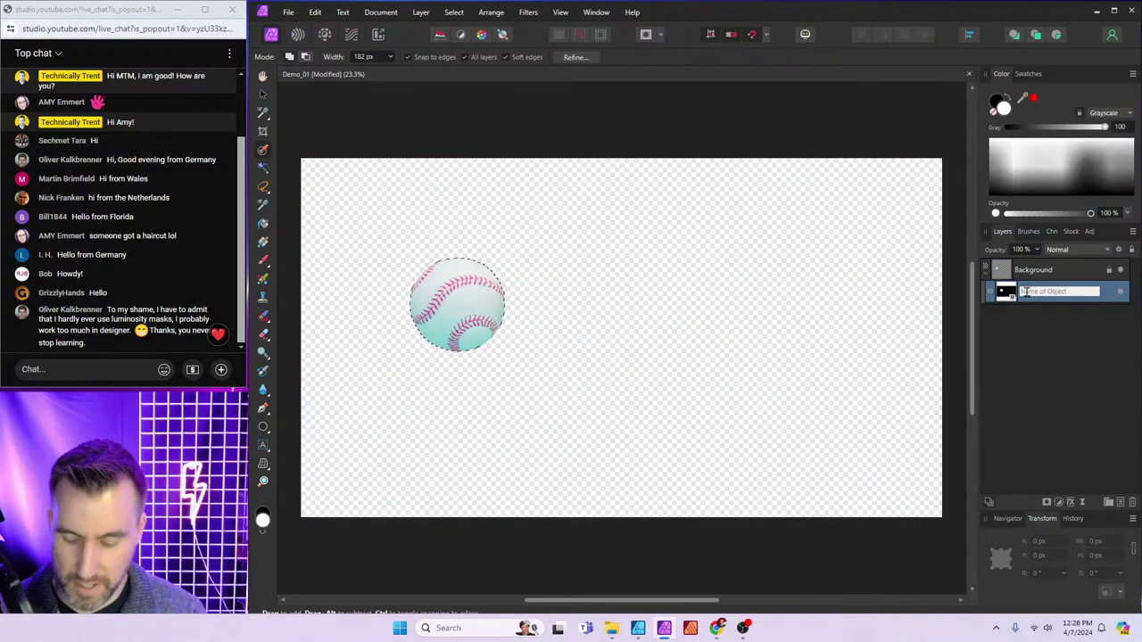
pyautogui.write('Baseball Ma')
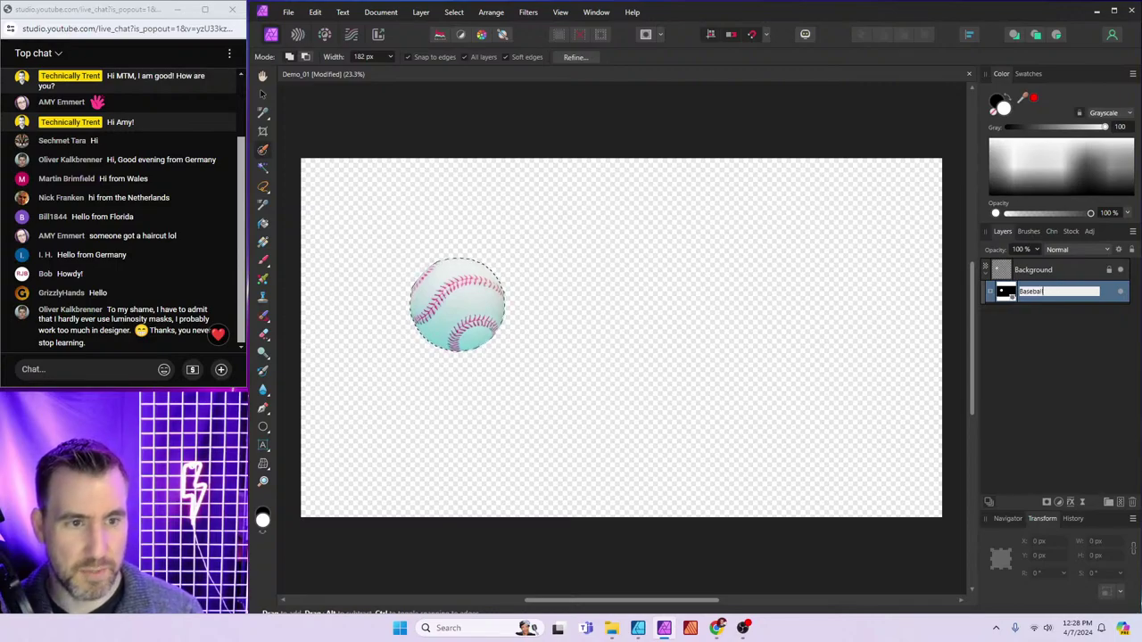
pyautogui.press('BackSpace')
pyautogui.press('BackSpace')
pyautogui.press('BackSpace')
pyautogui.press('Return')
pyautogui.click(1120, 269)
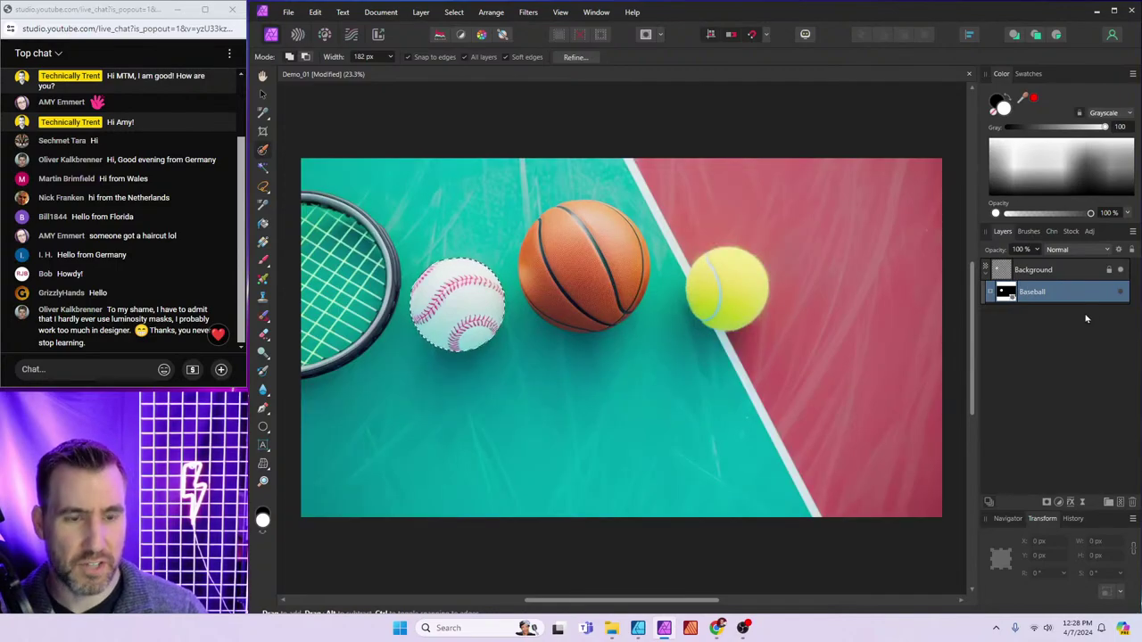
# Save the basketball selection as a mask layer named Basketball nested under Background
pyautogui.moveTo(600, 287)
pyautogui.mouseDown()
pyautogui.moveTo(601, 236)
pyautogui.moveTo(583, 234)
pyautogui.moveTo(552, 250)
pyautogui.moveTo(548, 280)
pyautogui.mouseUp()
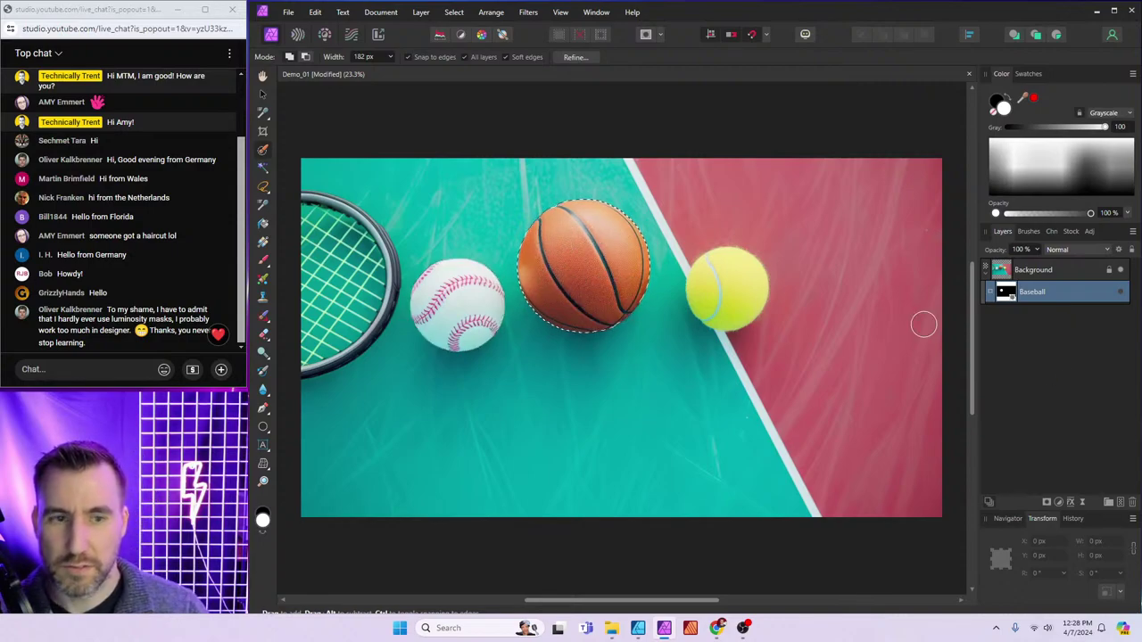
pyautogui.click(1059, 502)
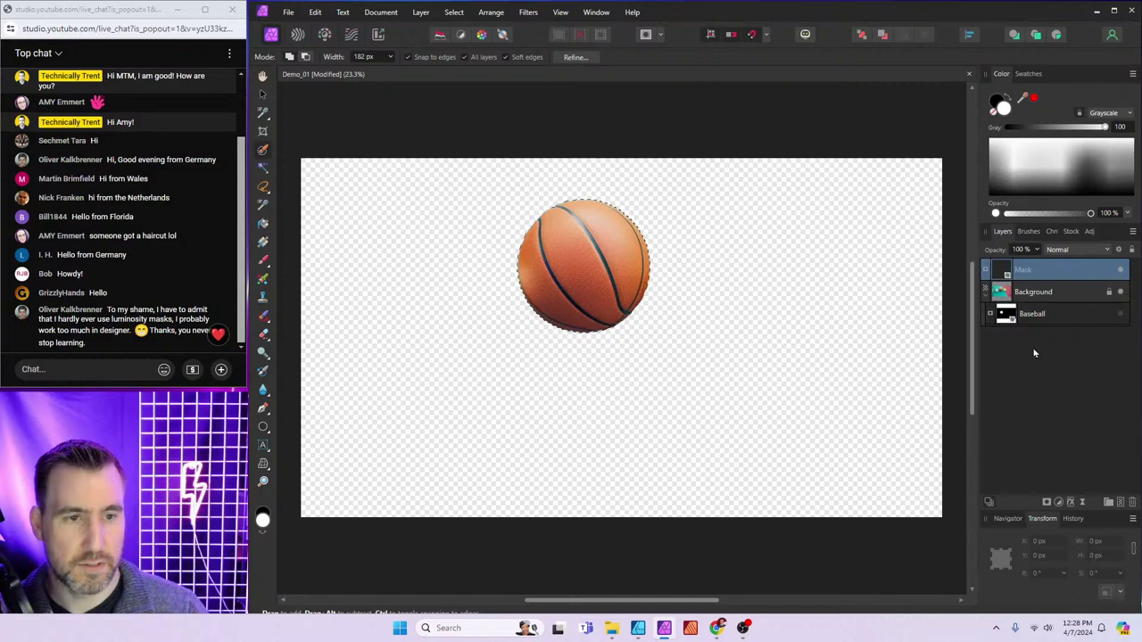
pyautogui.doubleClick(1022, 270)
pyautogui.write('Basketball')
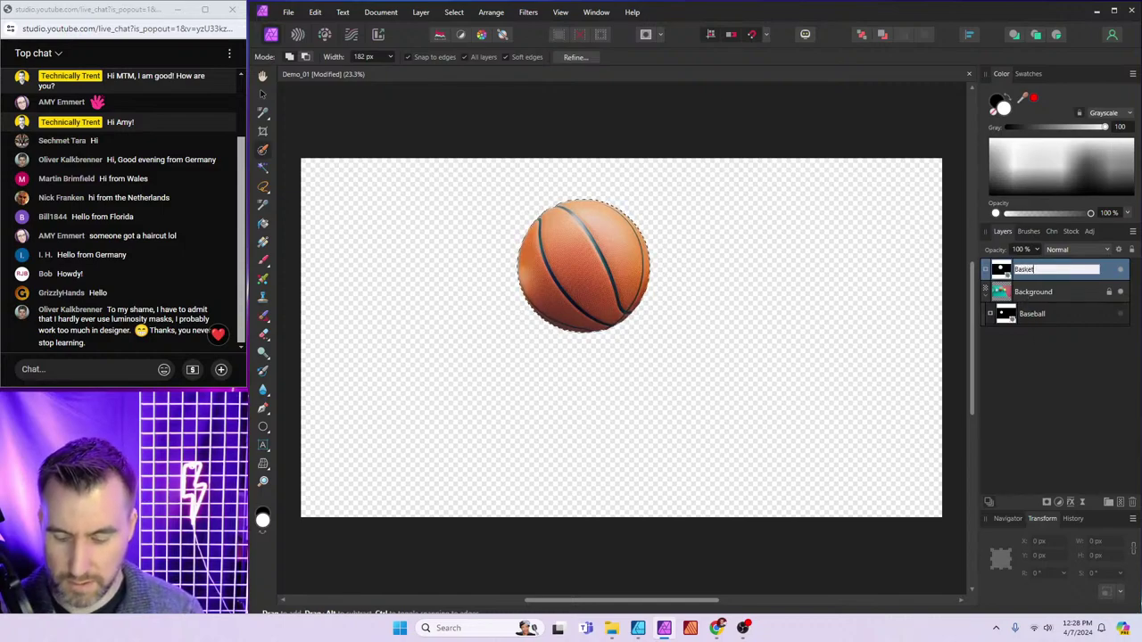
pyautogui.press('Return')
pyautogui.moveTo(988, 271); pyautogui.dragTo(1112, 294)
# Select the tennis ball and save it as a mask layer named Tennis
pyautogui.click(1121, 292)
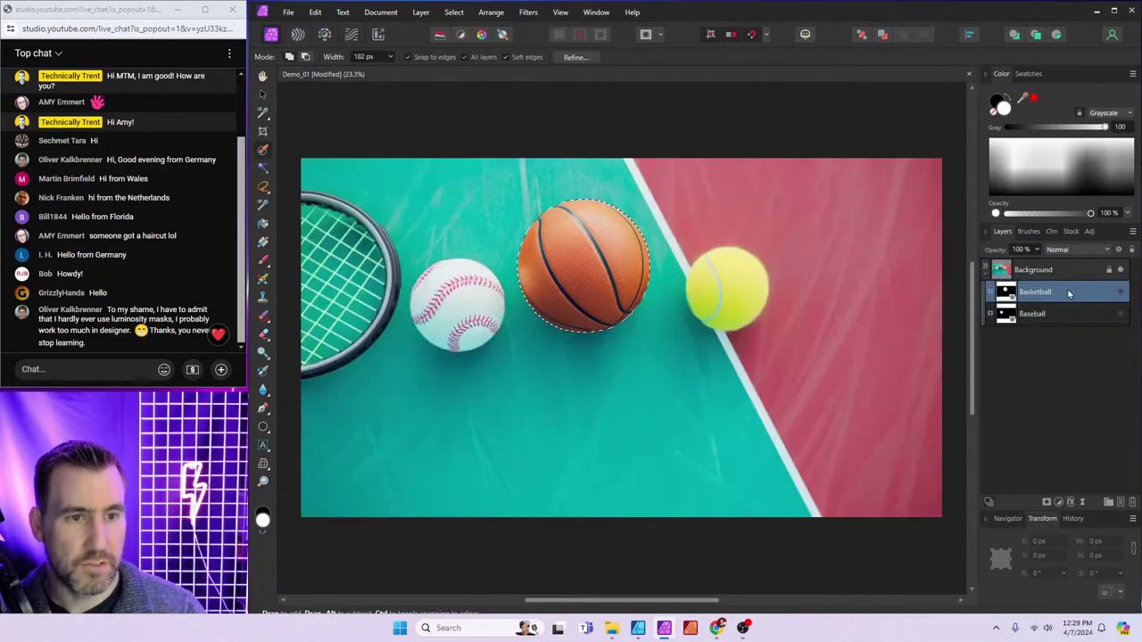
pyautogui.click(1062, 269)
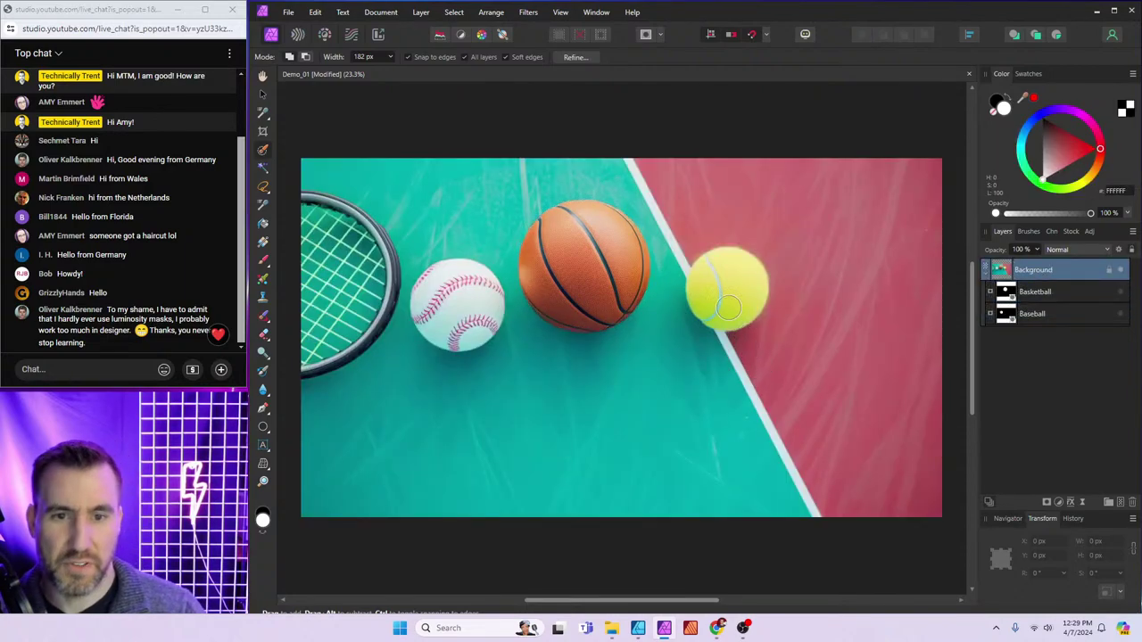
pyautogui.moveTo(728, 299)
pyautogui.mouseDown()
pyautogui.moveTo(730, 286)
pyautogui.moveTo(753, 288)
pyautogui.moveTo(727, 295)
pyautogui.mouseUp()
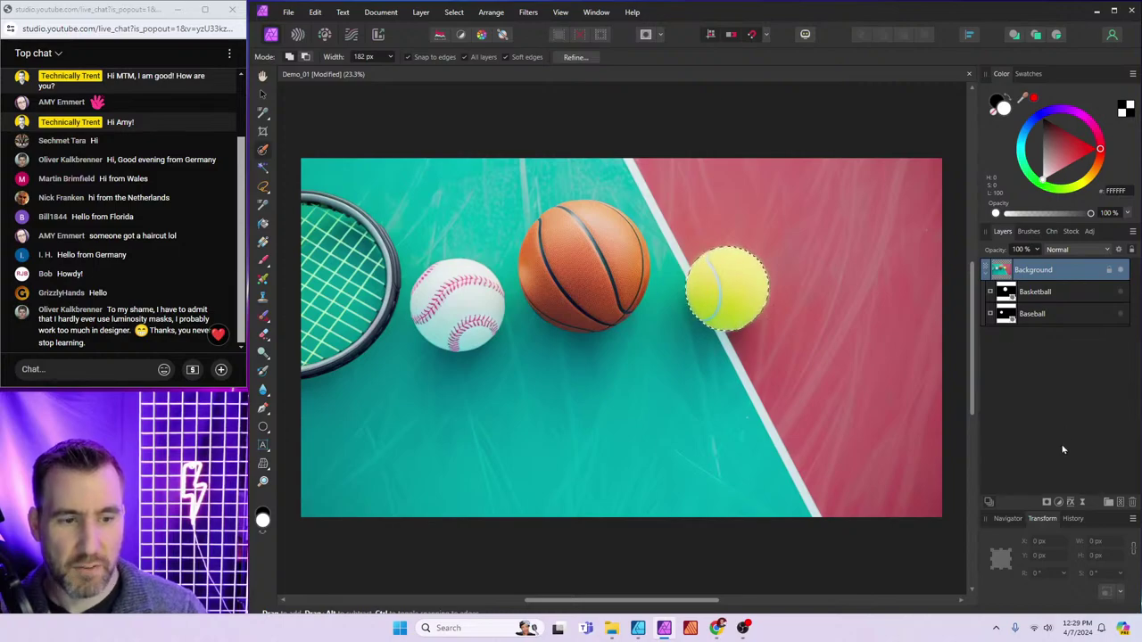
pyautogui.click(1047, 504)
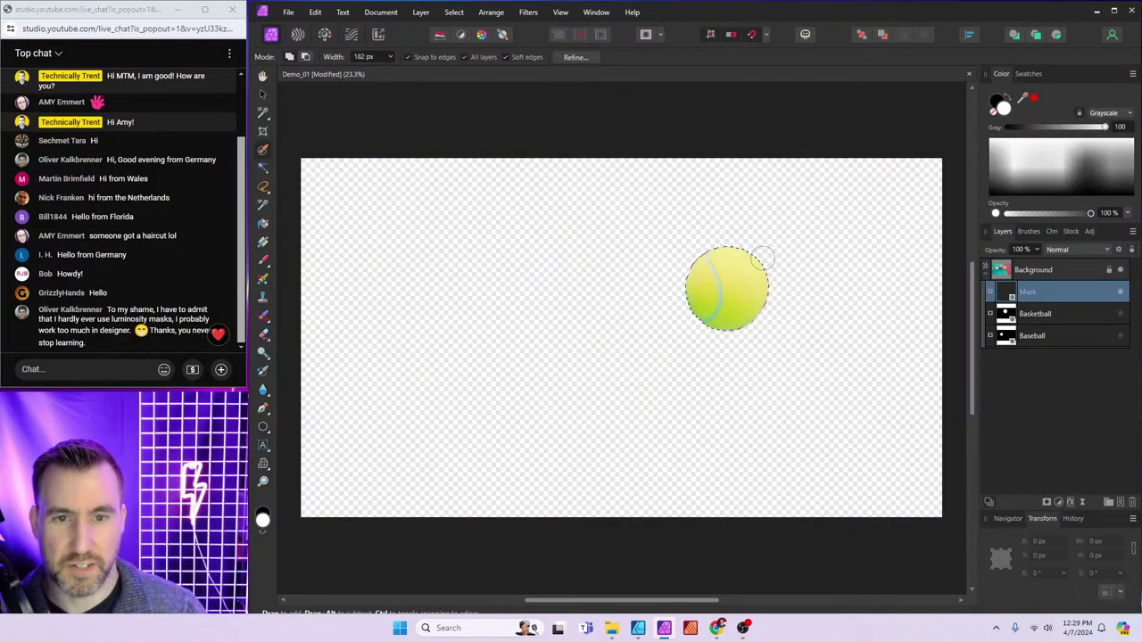
pyautogui.doubleClick(1042, 292)
pyautogui.write('Tennis')
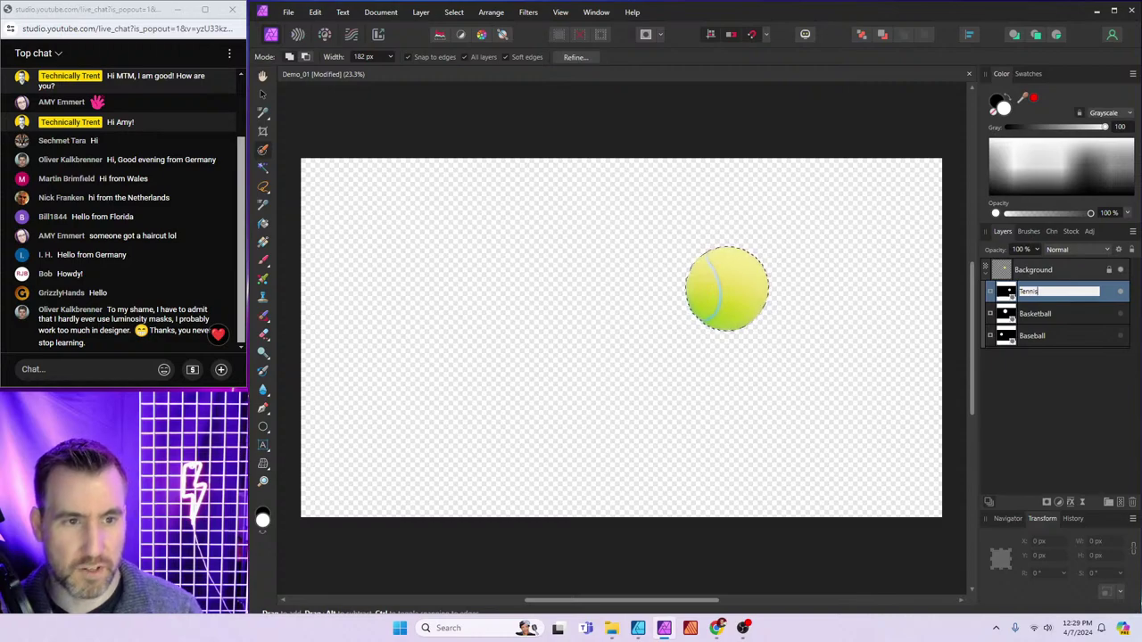
pyautogui.press('Return')
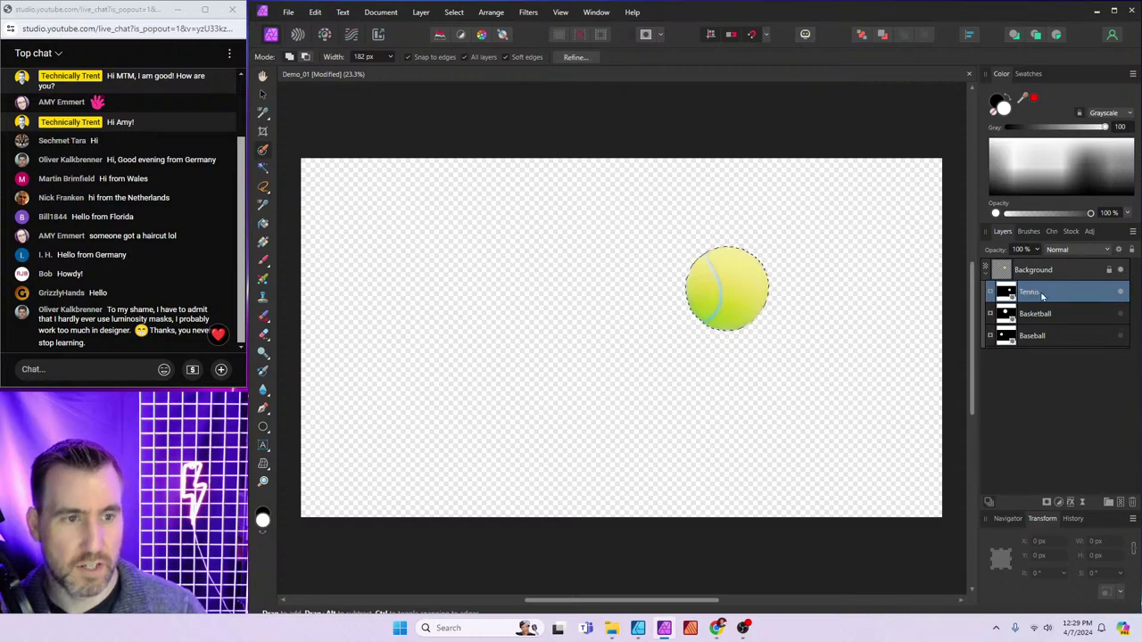
pyautogui.click(1121, 292)
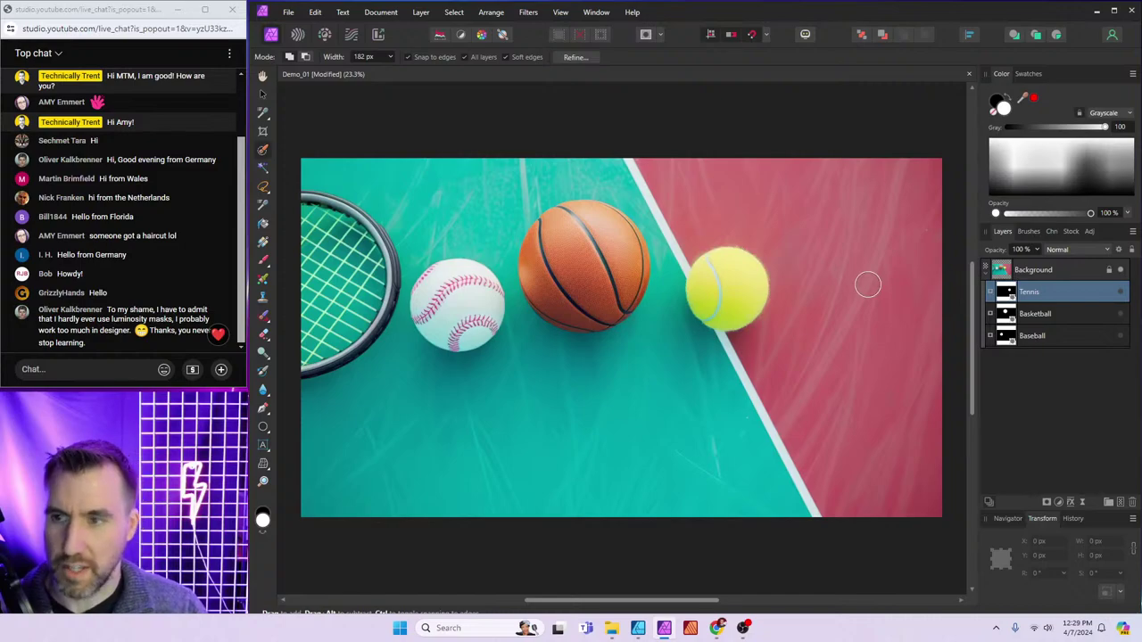
# Solo the Tennis, Basketball and Baseball masks in turn to preview what each keeps
pyautogui.click(1122, 295)
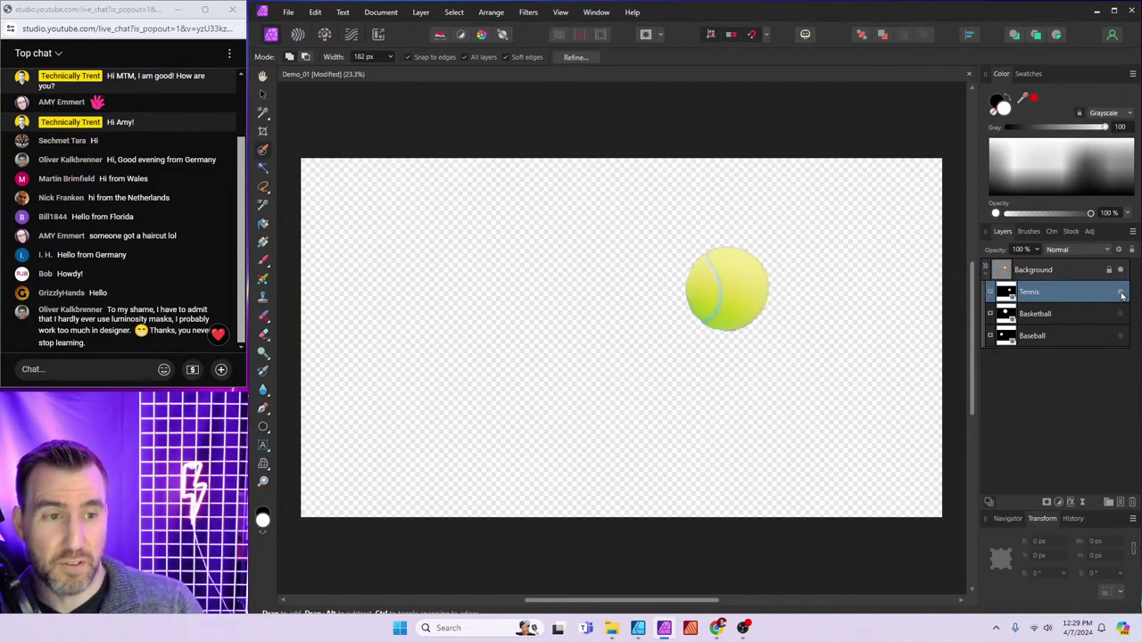
pyautogui.click(1122, 296)
pyautogui.click(1059, 318)
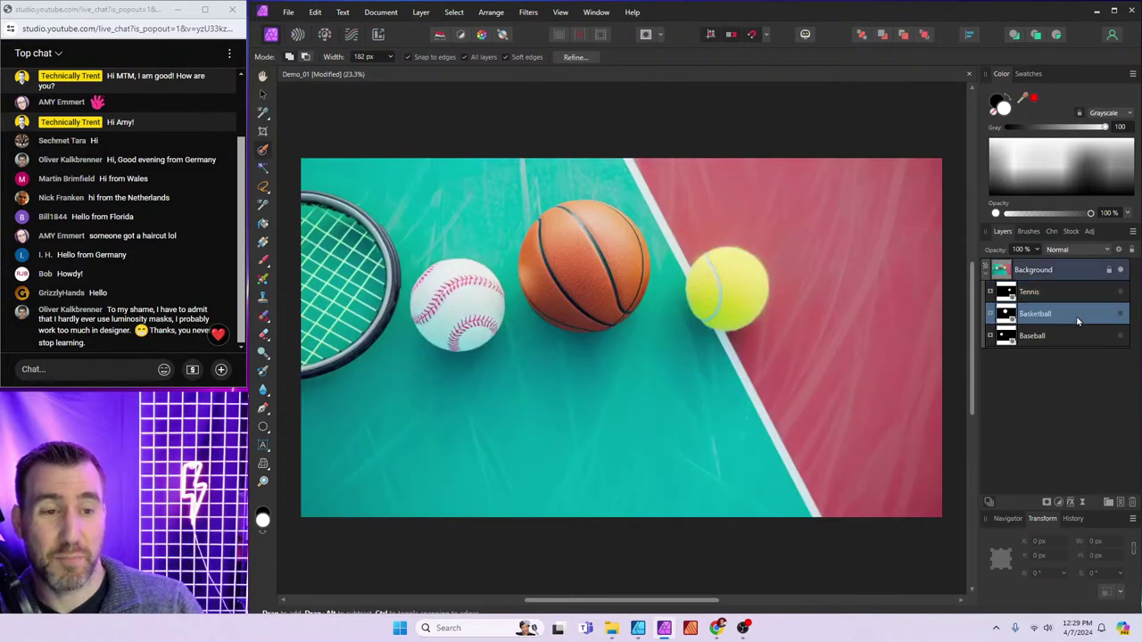
pyautogui.click(1122, 316)
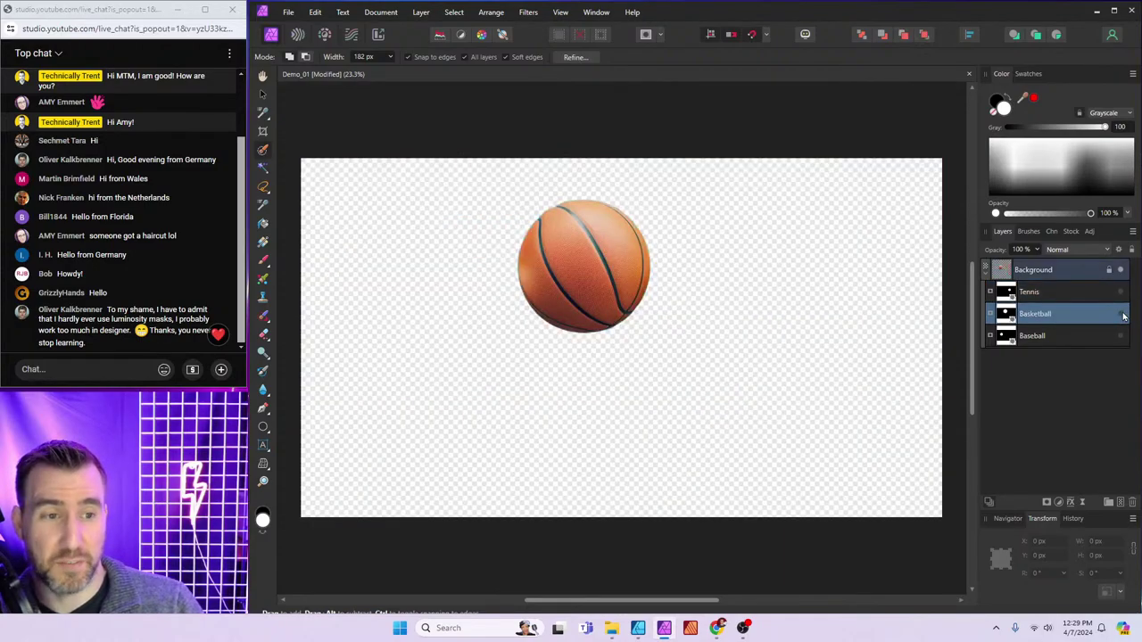
pyautogui.click(1123, 316)
pyautogui.click(1081, 339)
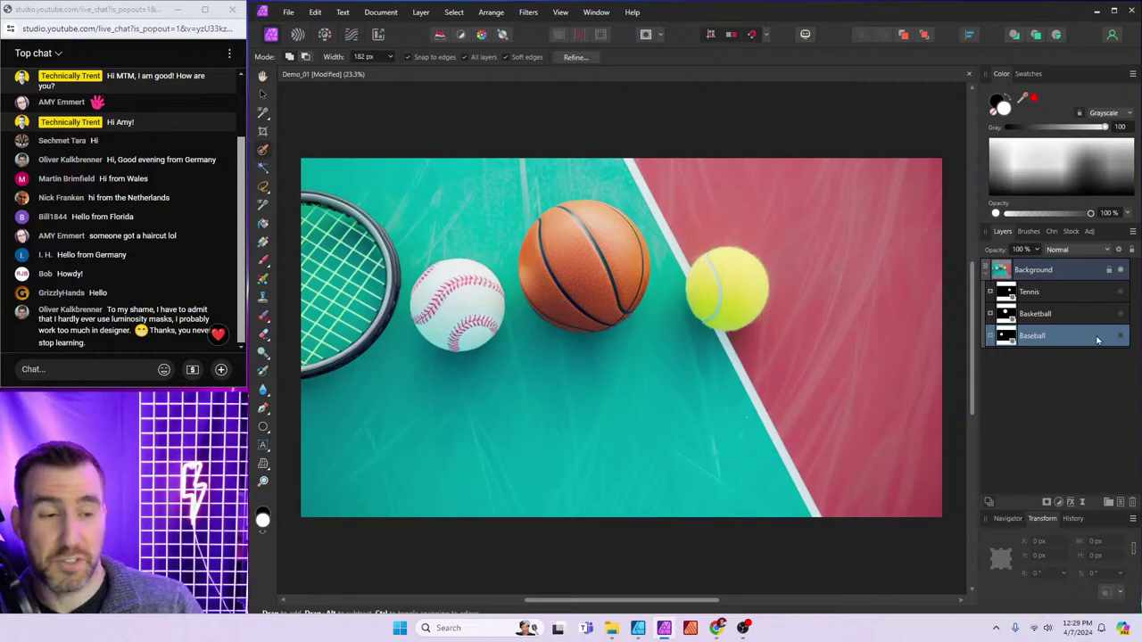
pyautogui.click(1121, 338)
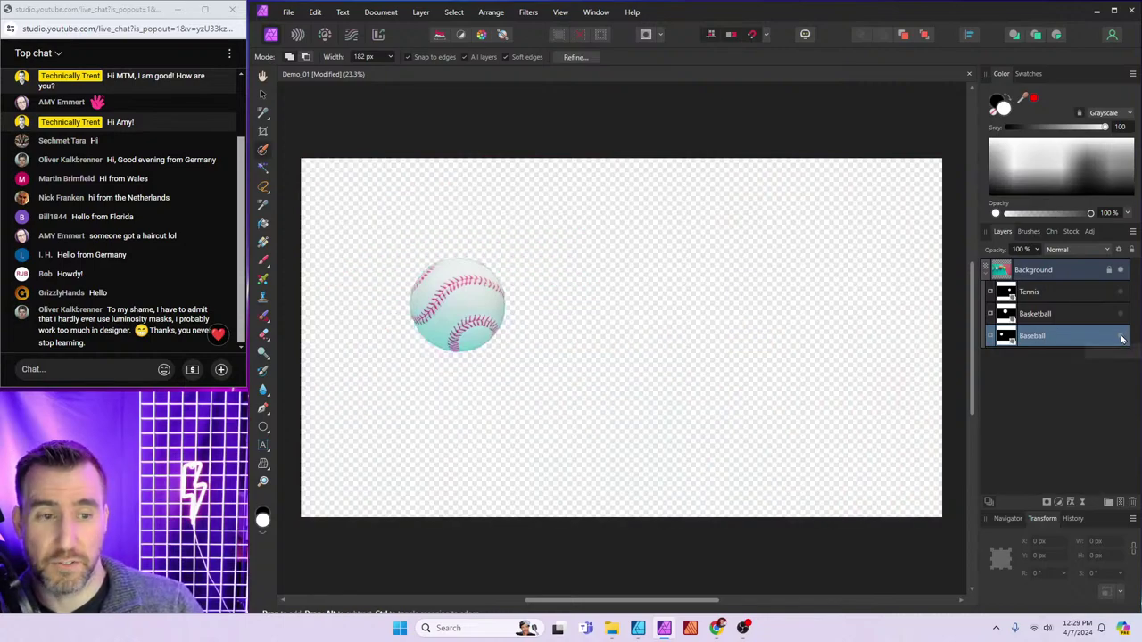
pyautogui.click(1121, 337)
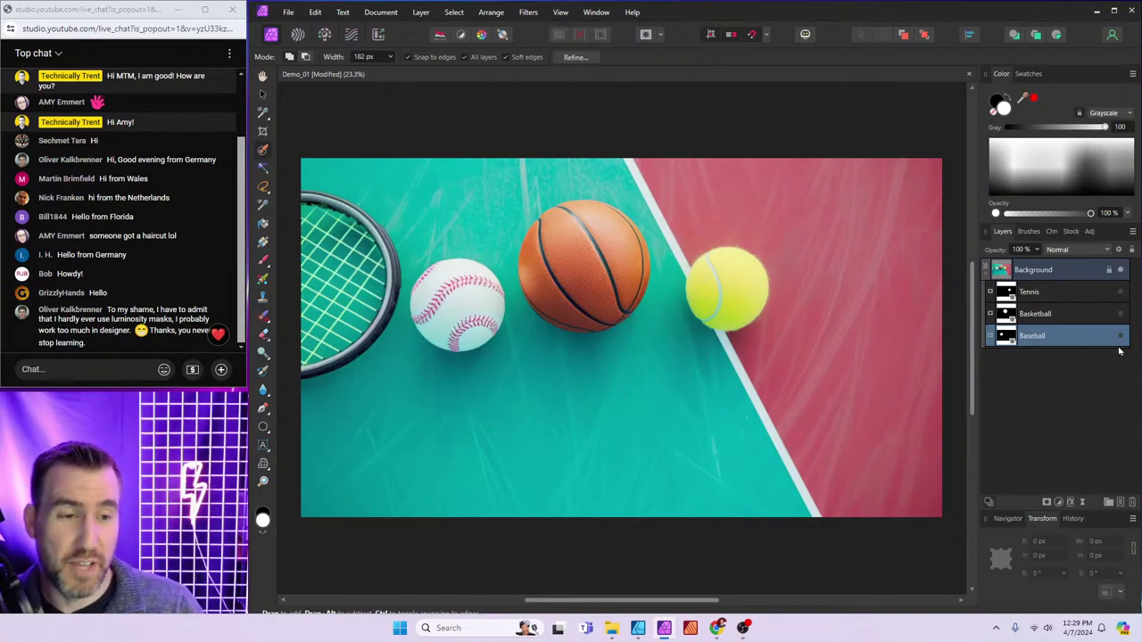
# Re-check the Baseball and Tennis mask previews, ending with the tennis ball hidden
pyautogui.keyDown('alt'); pyautogui.click(1121, 337); pyautogui.keyUp('alt')
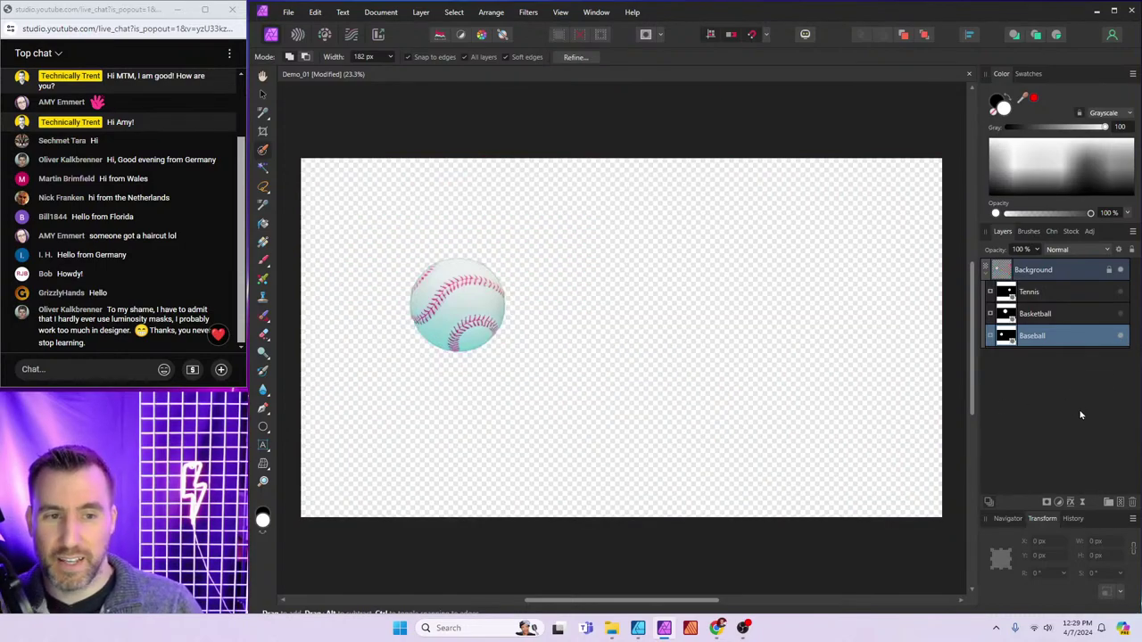
pyautogui.click(1121, 335)
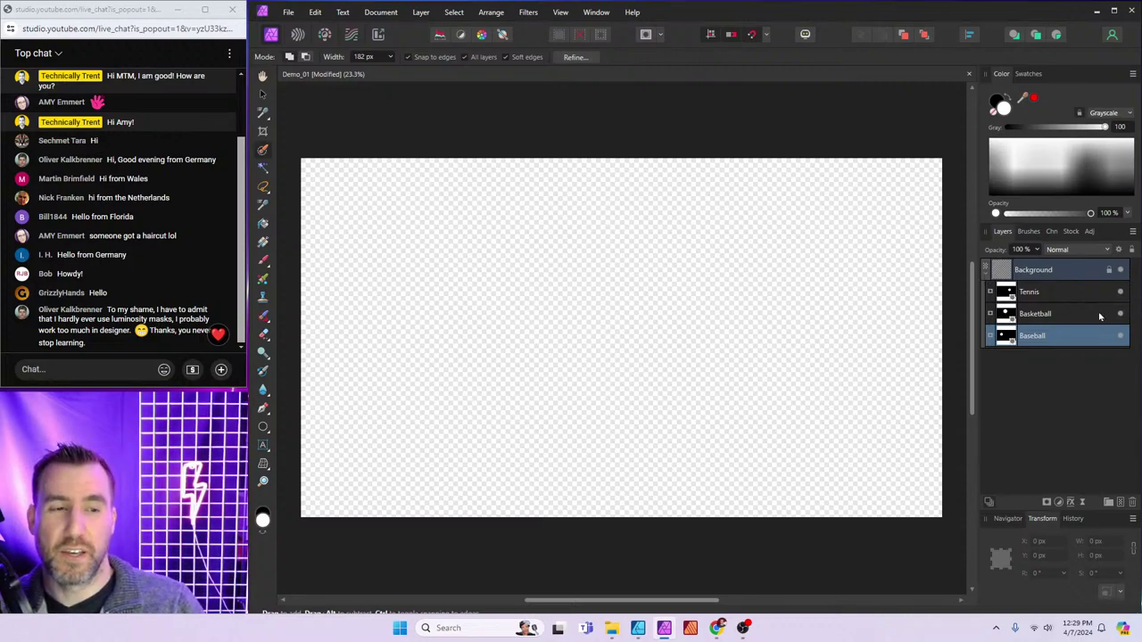
pyautogui.click(1122, 337)
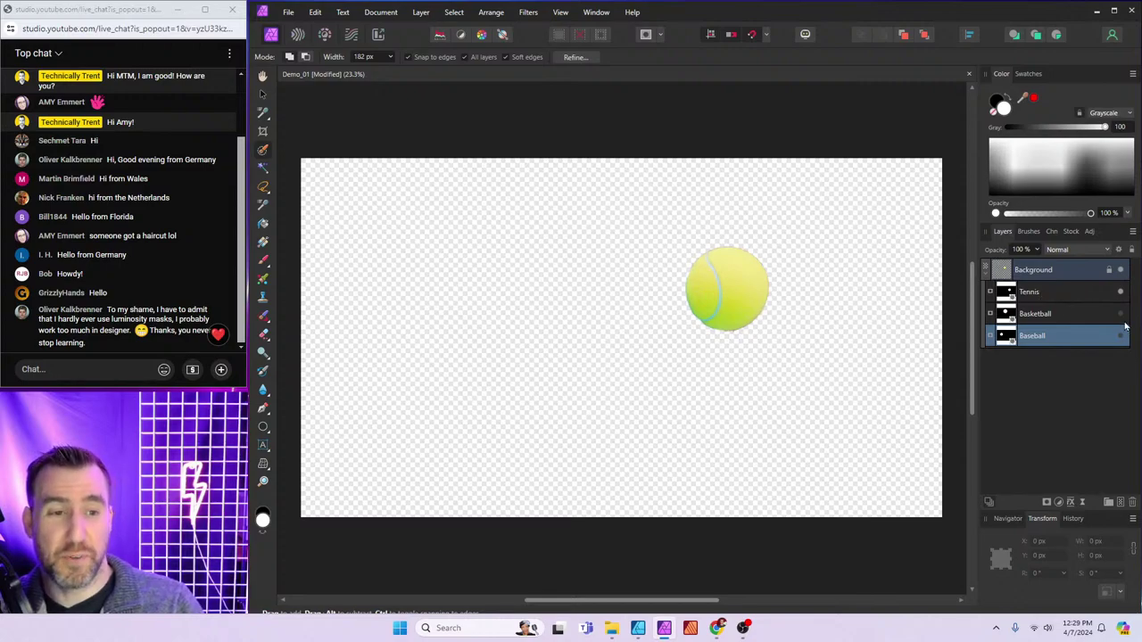
pyautogui.click(1122, 314)
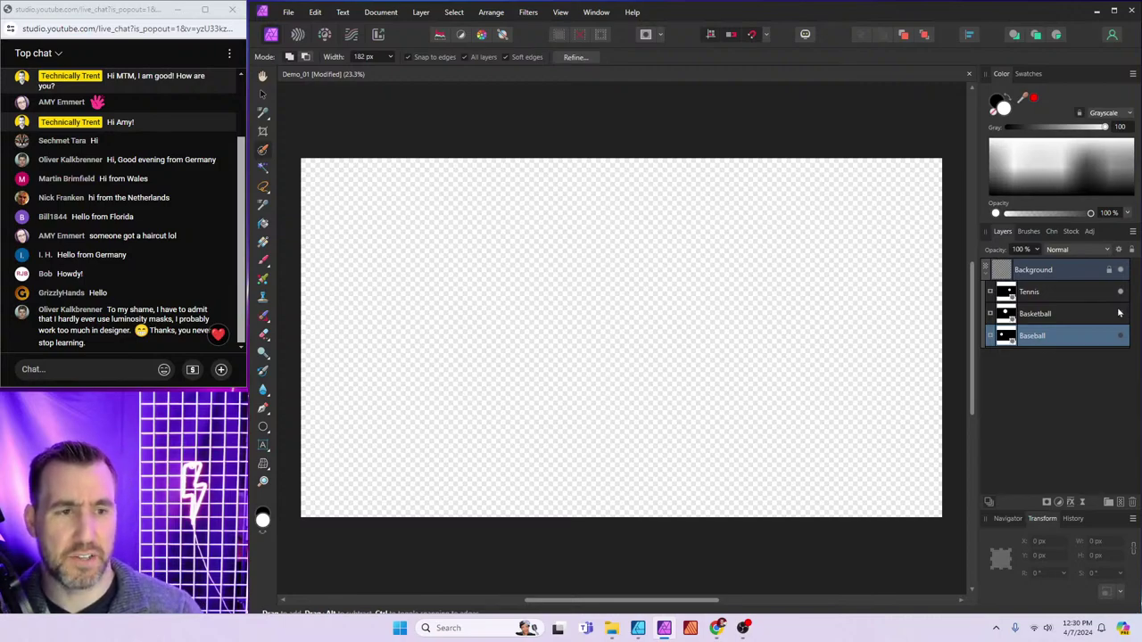
# View the Tennis mask, then the Basketball mask, alone as black and white
pyautogui.click(1009, 297)
pyautogui.keyDown('alt'); pyautogui.click(1009, 298); pyautogui.keyUp('alt')
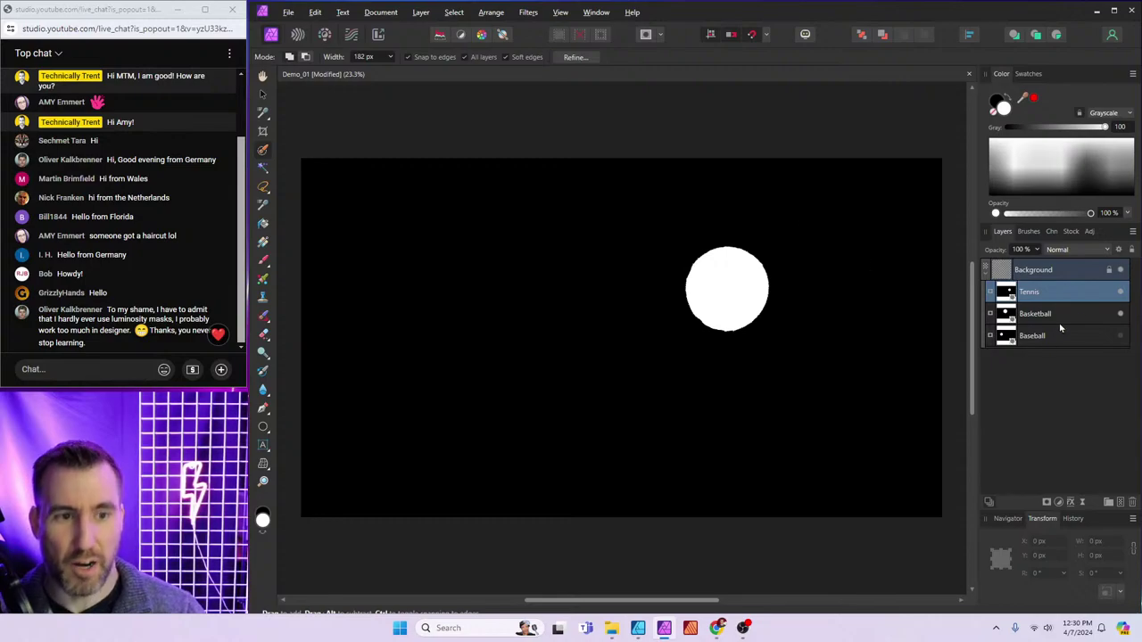
pyautogui.click(1120, 300)
pyautogui.click(1006, 313)
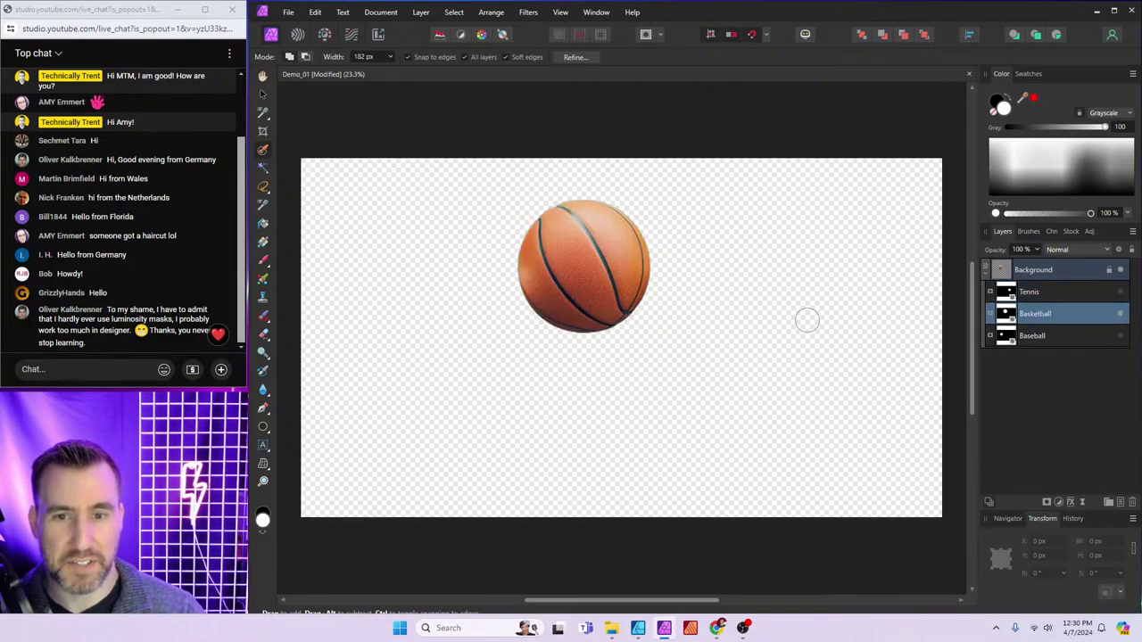
pyautogui.keyDown('alt'); pyautogui.click(1010, 318); pyautogui.keyUp('alt')
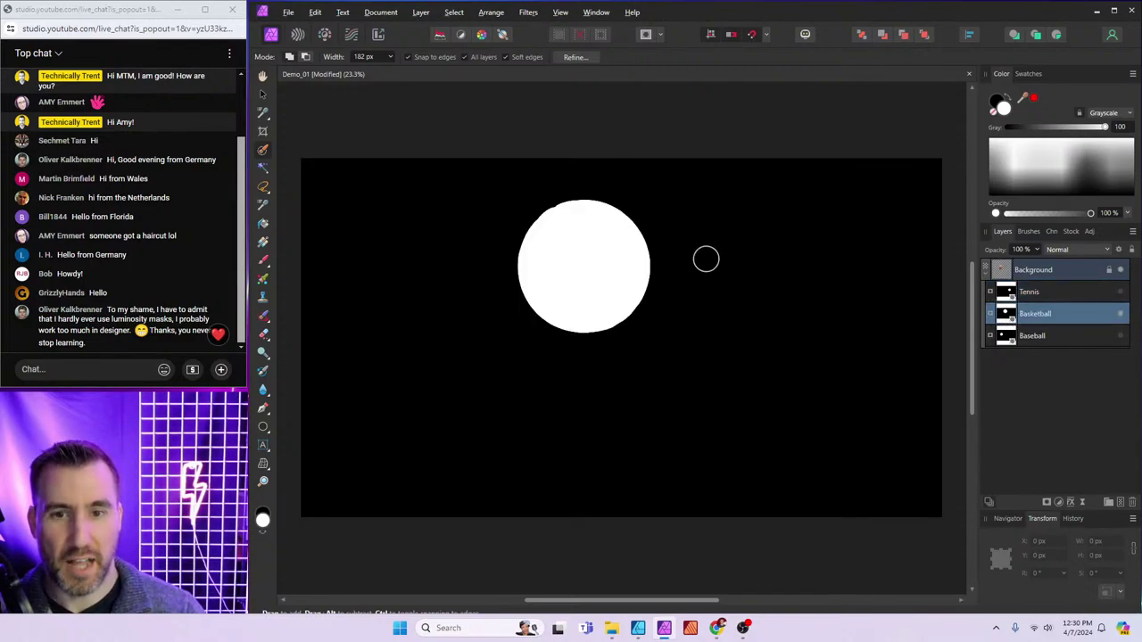
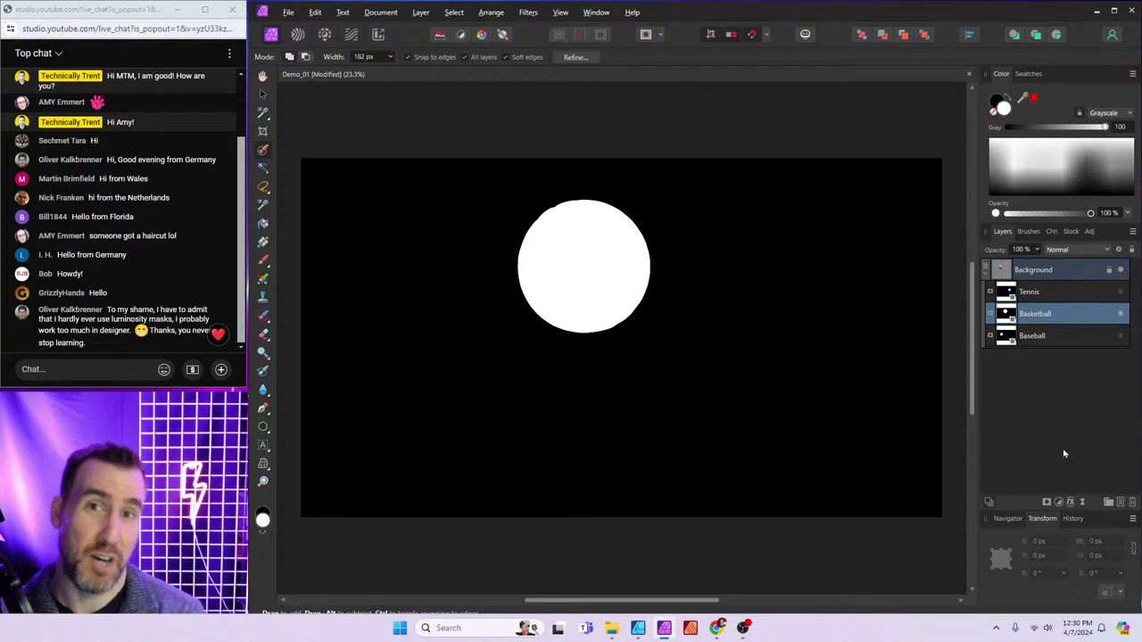
# Hide the Basketball mask and select Background to show the full sports-ball photo
pyautogui.click(1120, 314)
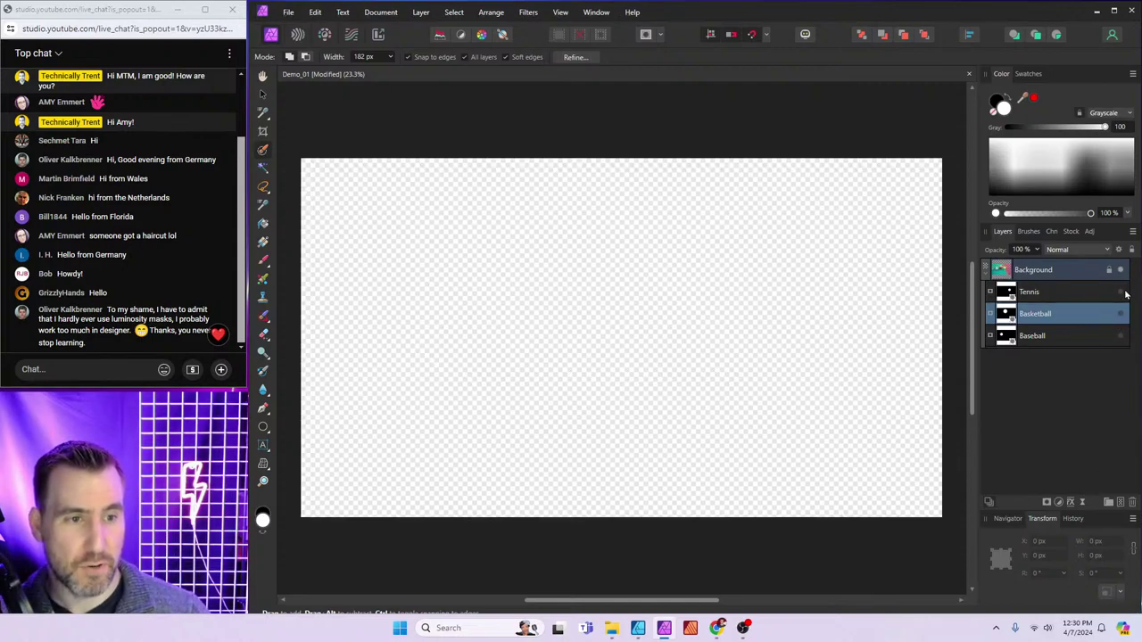
pyautogui.click(1021, 278)
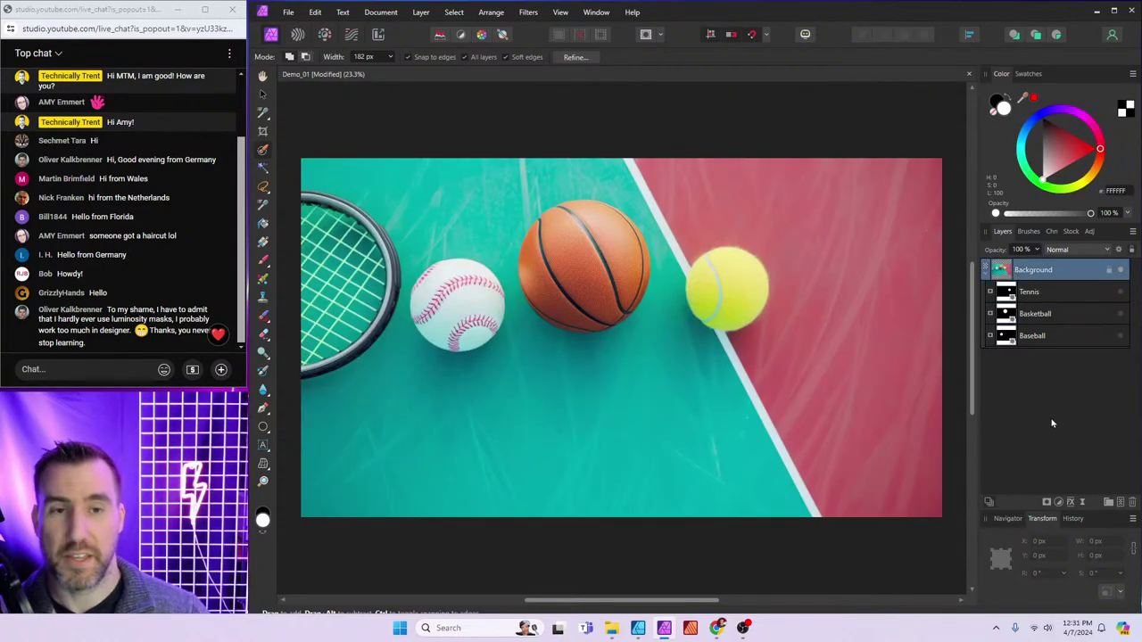
# Add a compound mask, nest the Tennis mask inside it and switch it on
pyautogui.click(1048, 505)
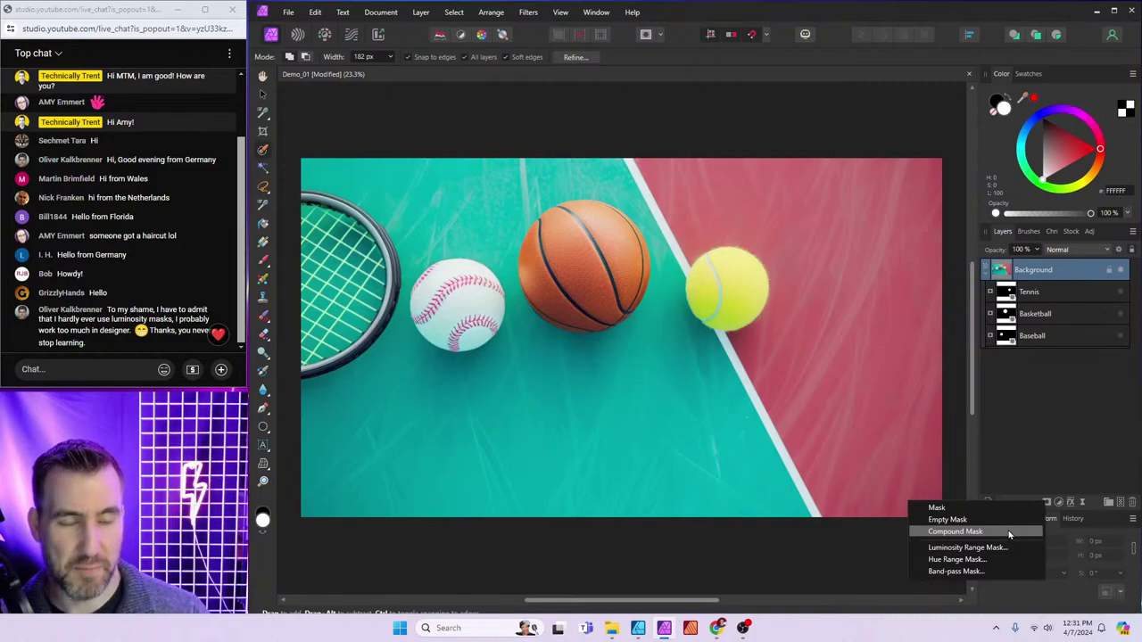
pyautogui.click(1009, 533)
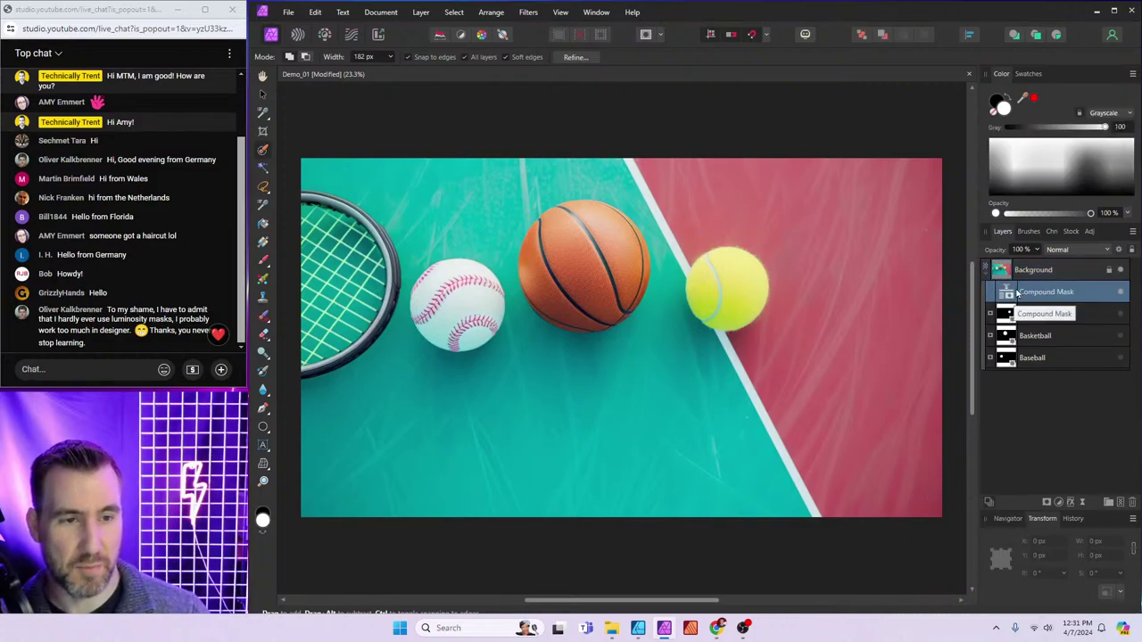
pyautogui.click(1011, 317)
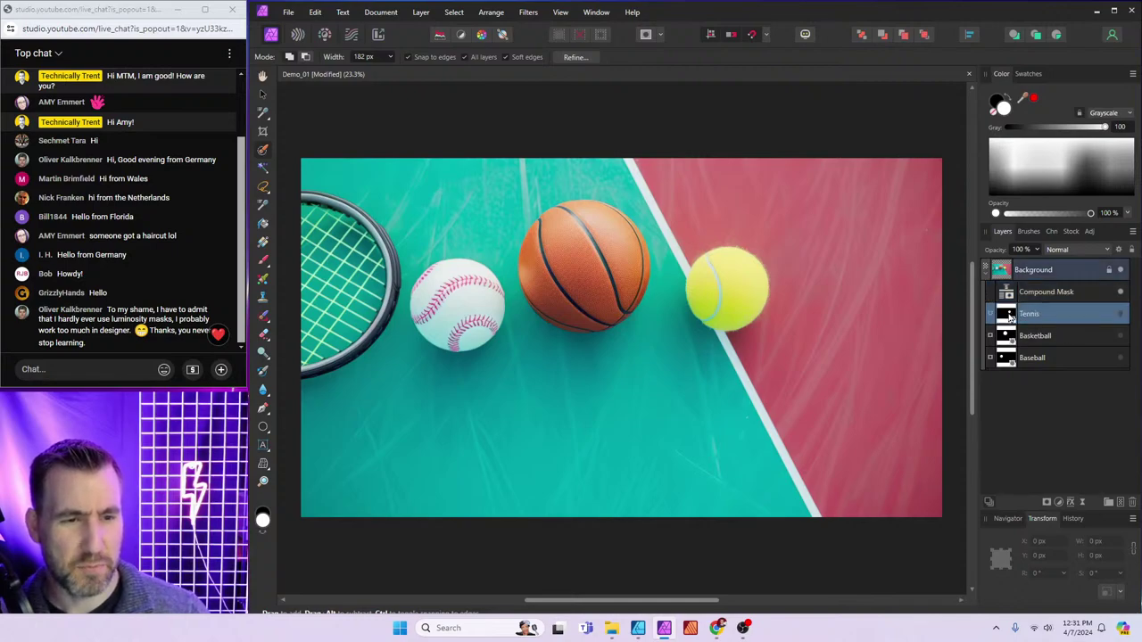
pyautogui.moveTo(1010, 317); pyautogui.dragTo(1055, 293)
pyautogui.click(991, 294)
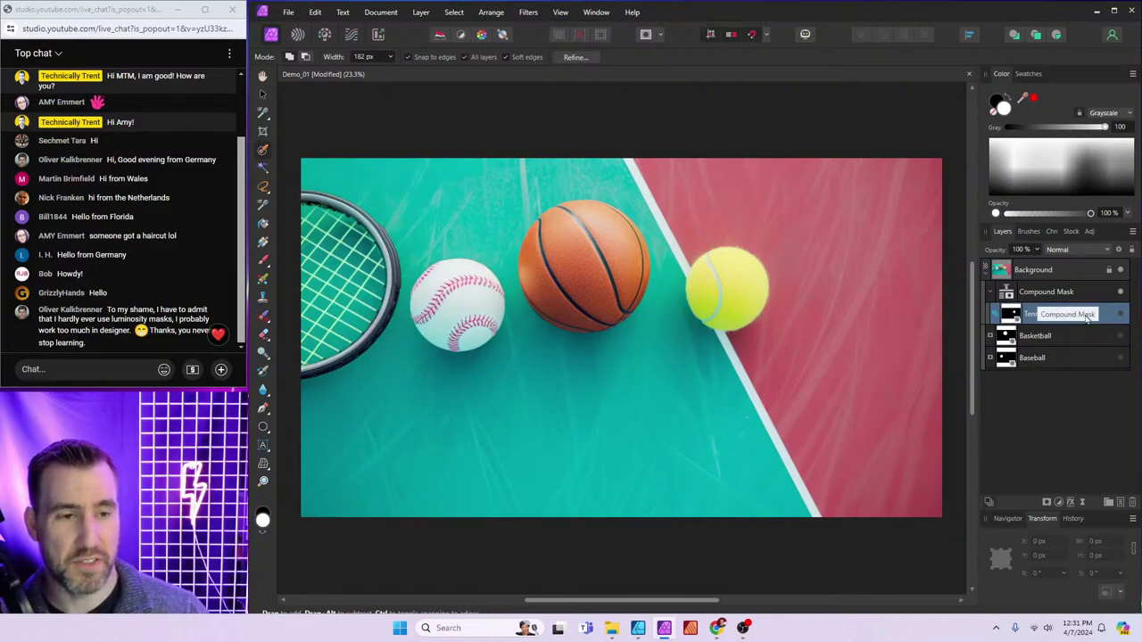
pyautogui.click(1121, 315)
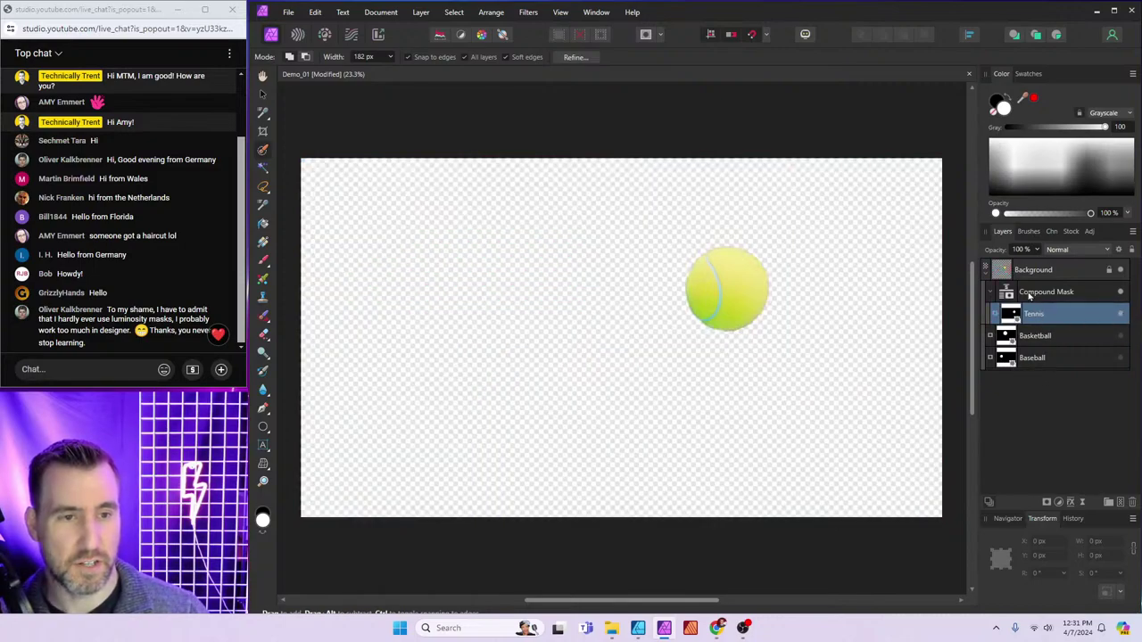
# Move the Basketball and Baseball masks into the compound mask and switch both on
pyautogui.moveTo(1012, 342); pyautogui.dragTo(1040, 305)
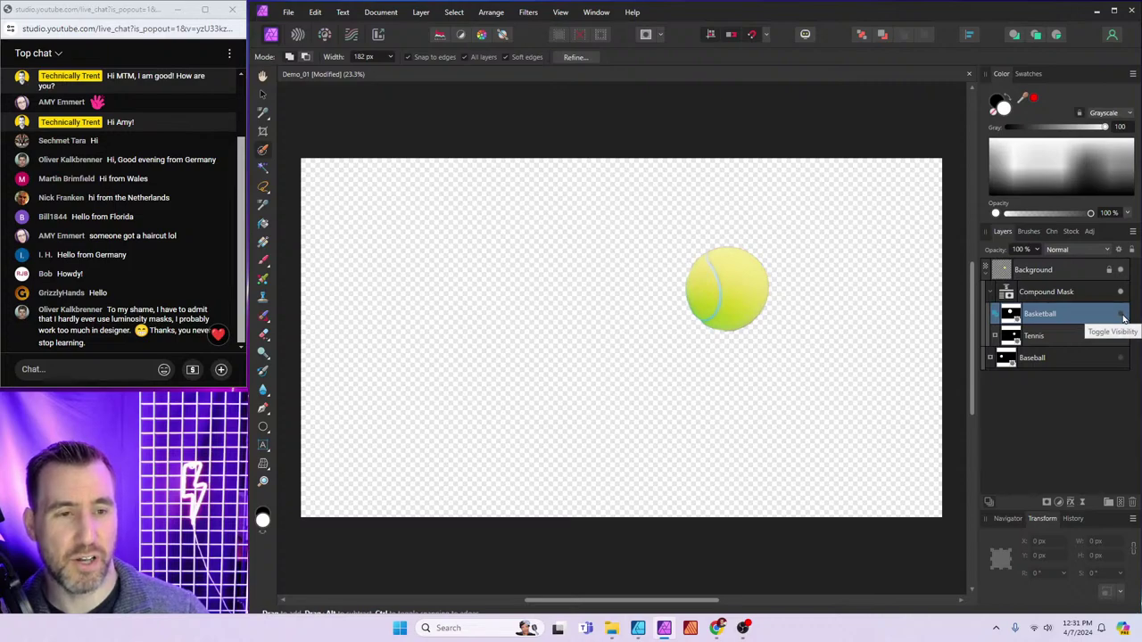
pyautogui.click(1121, 315)
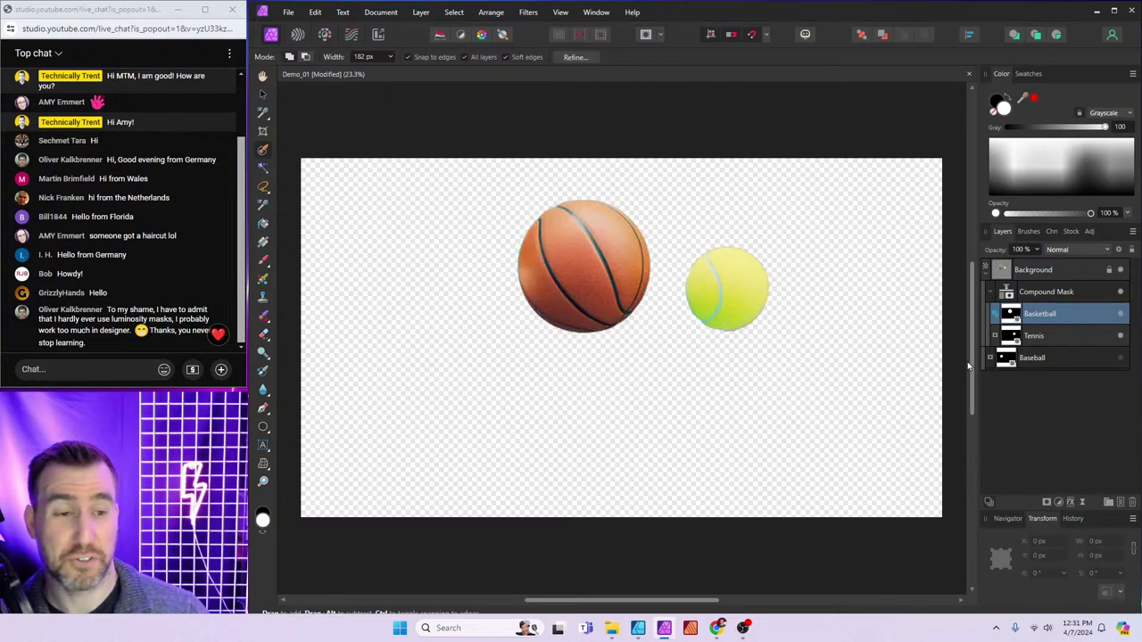
pyautogui.moveTo(1007, 363); pyautogui.dragTo(1047, 299)
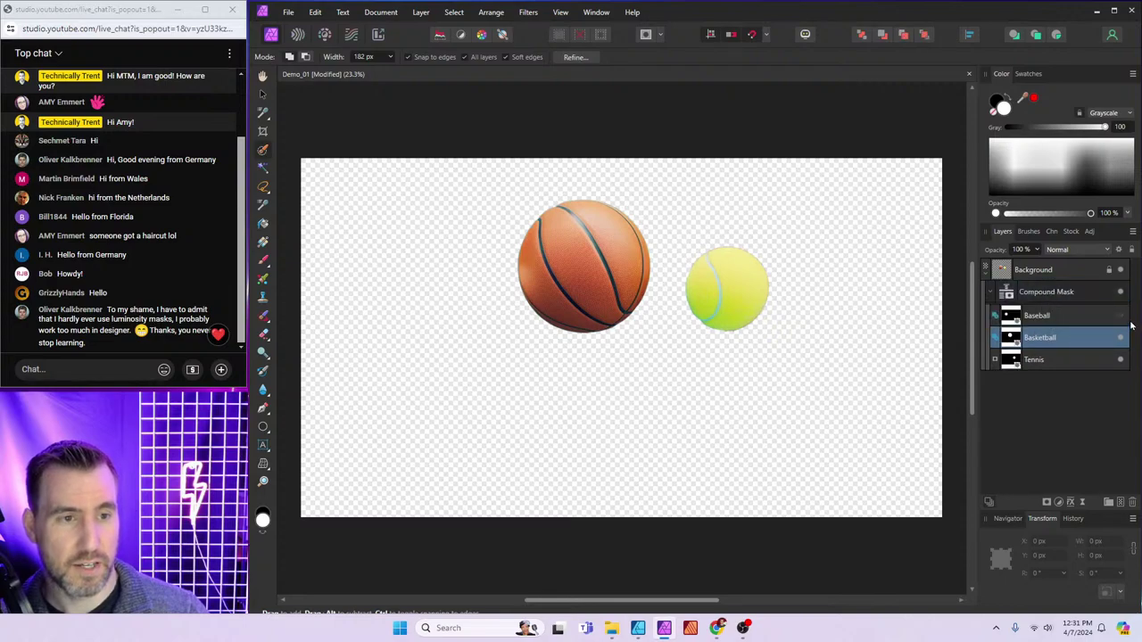
pyautogui.click(1120, 315)
pyautogui.click(1054, 319)
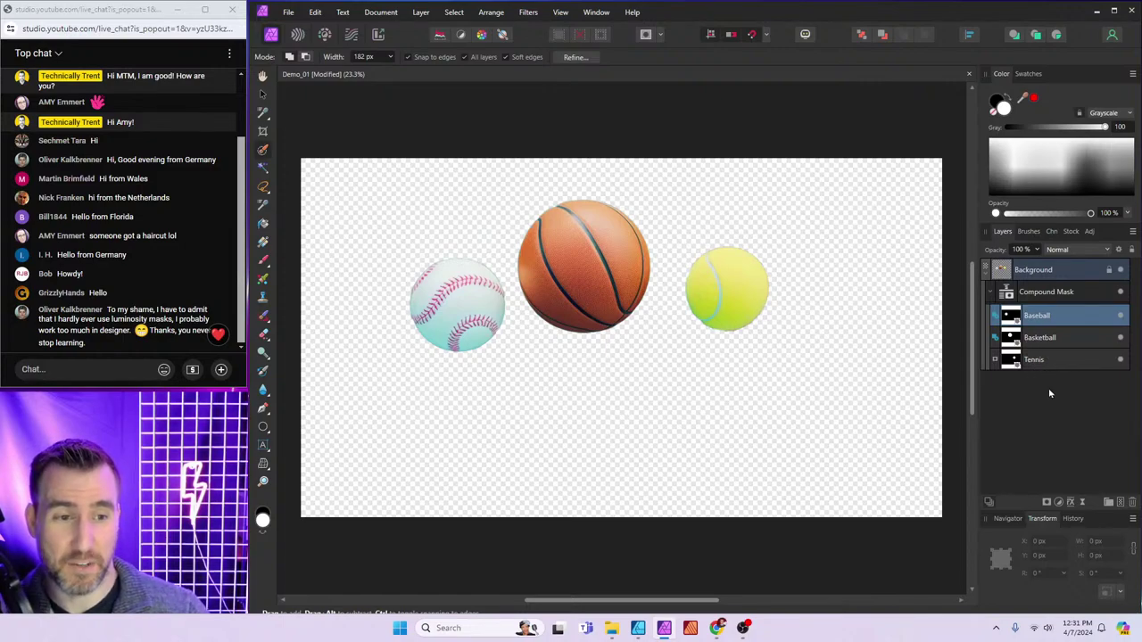
pyautogui.click(1017, 294)
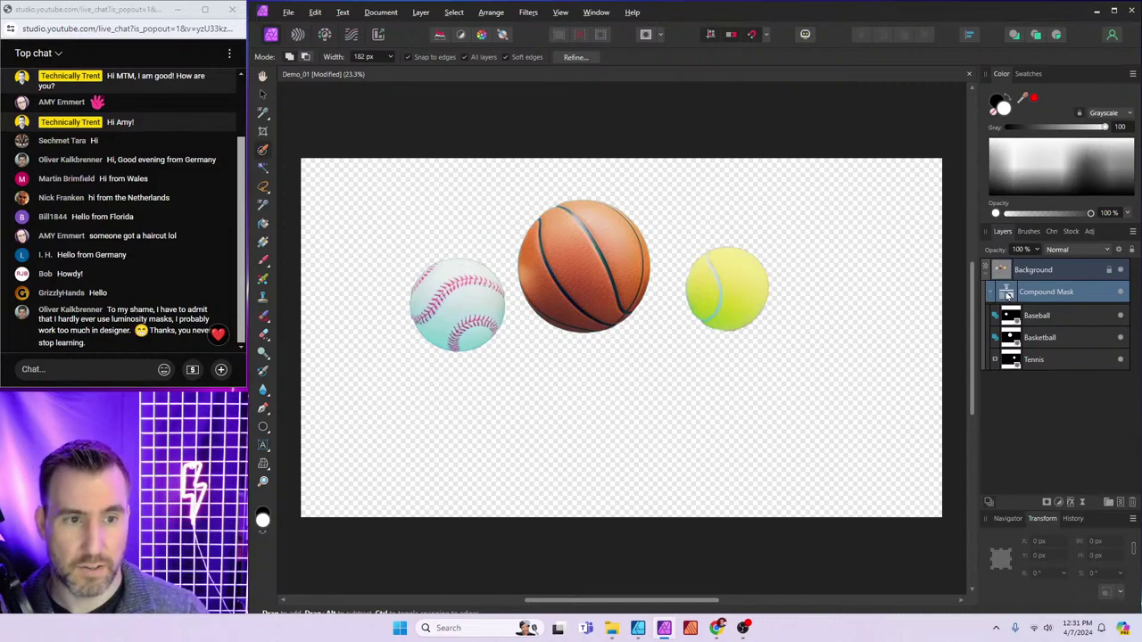
pyautogui.keyDown('alt'); pyautogui.click(1009, 294); pyautogui.keyUp('alt')
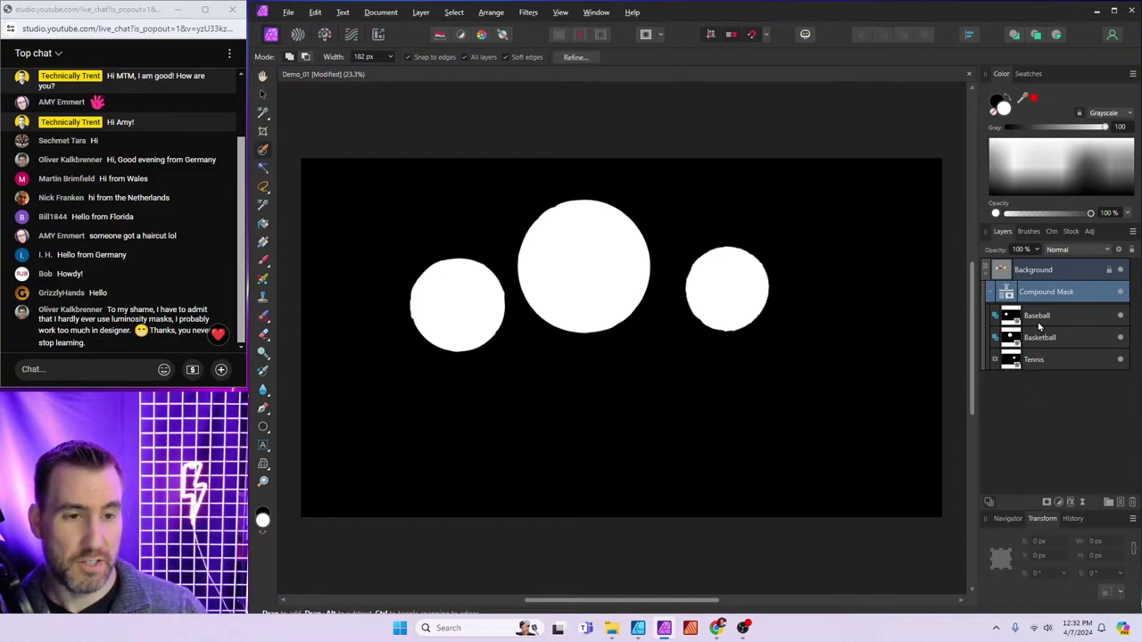
pyautogui.click(997, 317)
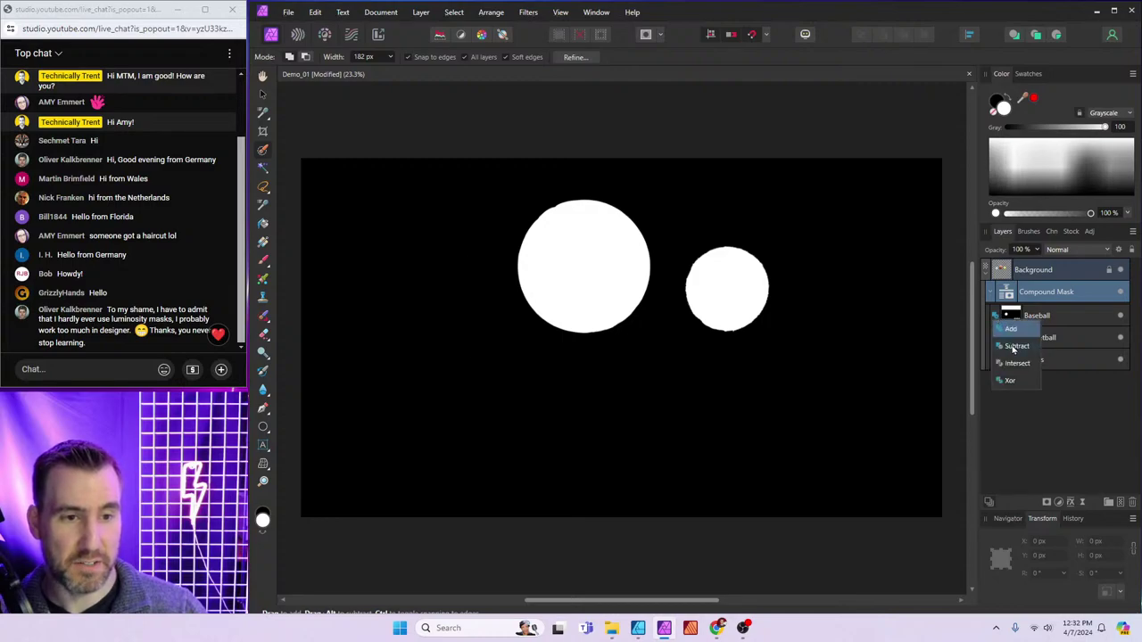
pyautogui.click(1015, 350)
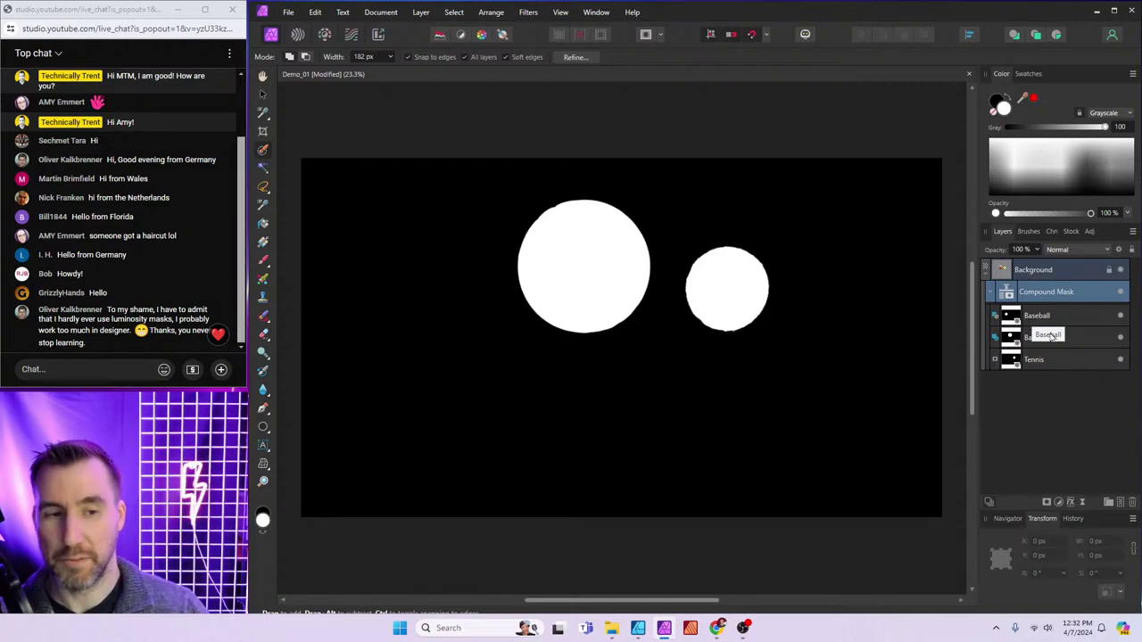
pyautogui.click(998, 317)
pyautogui.click(1008, 328)
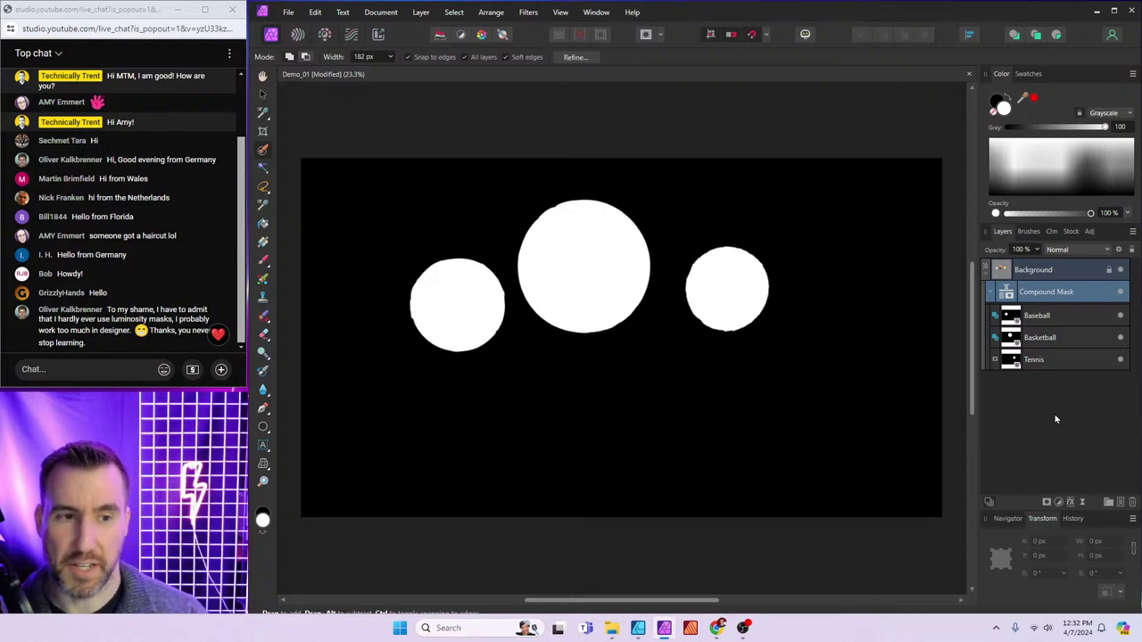
pyautogui.keyDown('alt'); pyautogui.click(1008, 295); pyautogui.keyUp('alt')
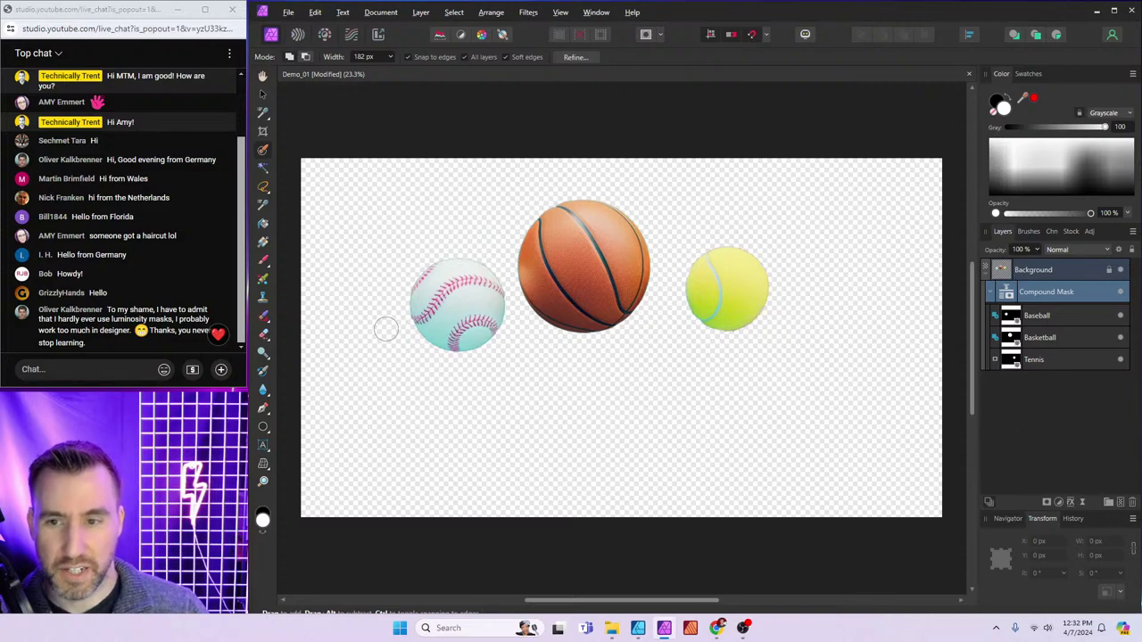
pyautogui.click(1010, 315)
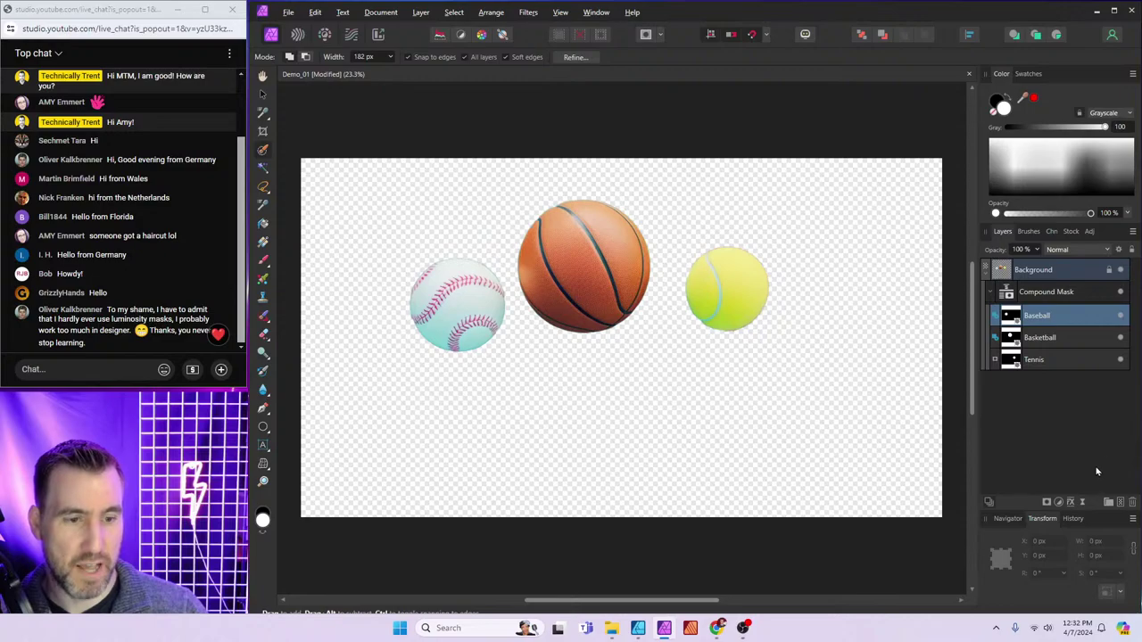
# Add a new white mask layer above Baseball, replacing the first attempt
pyautogui.click(1057, 503)
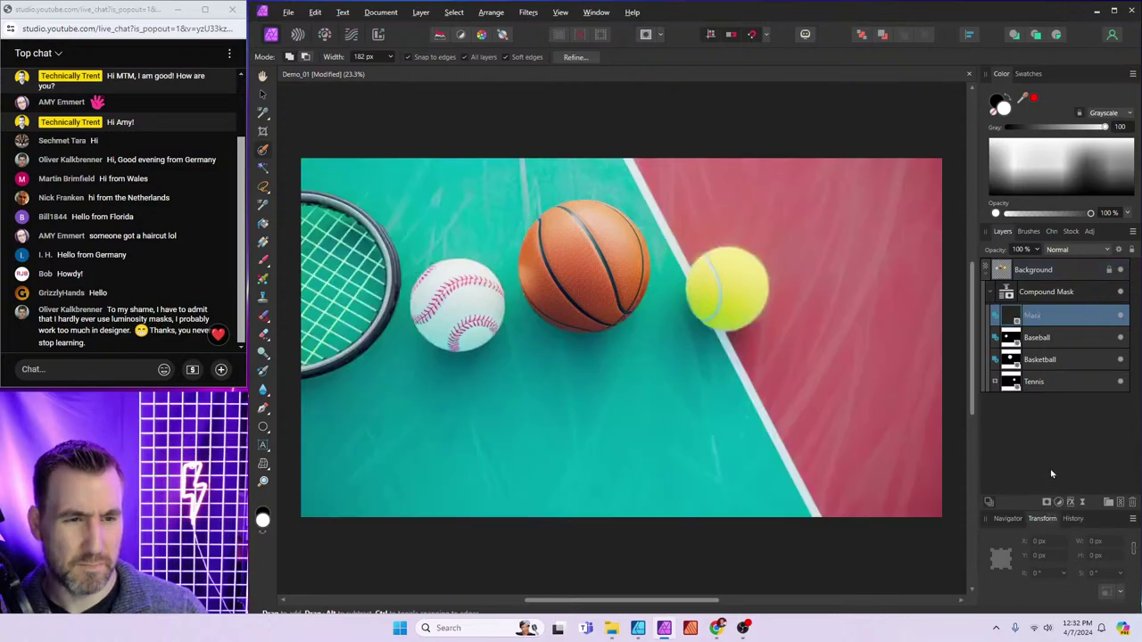
pyautogui.doubleClick(1032, 322)
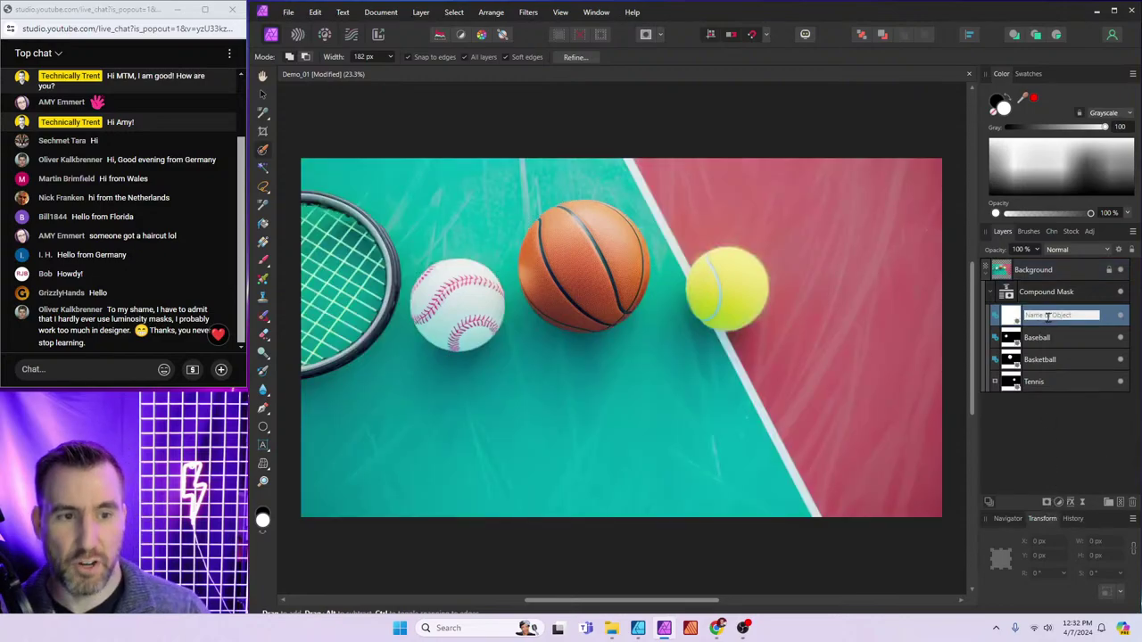
pyautogui.press('Escape')
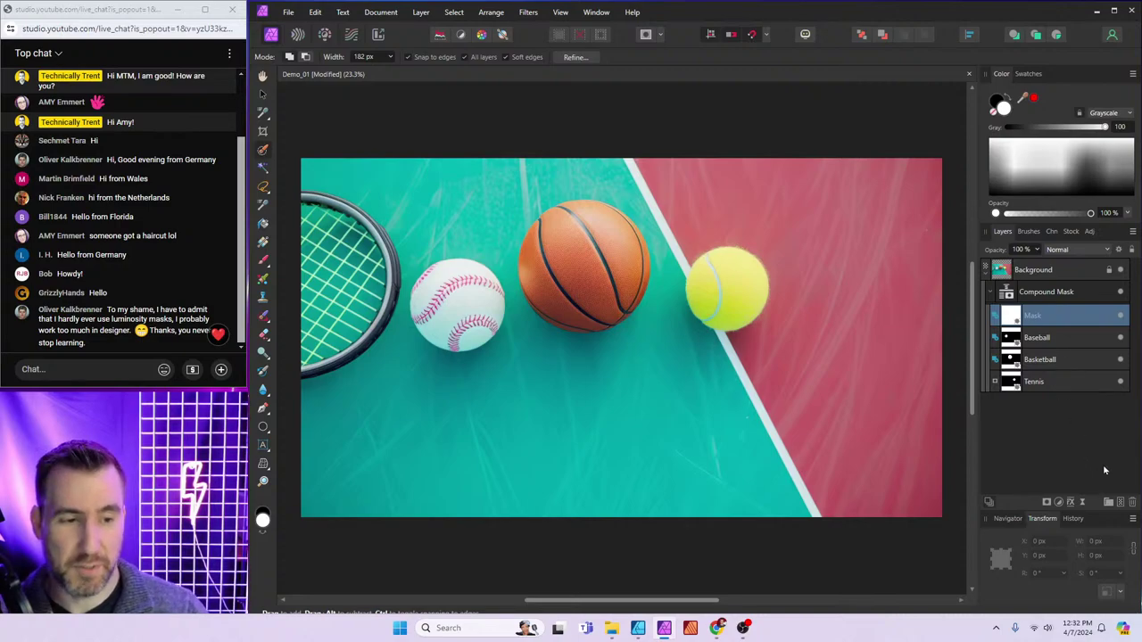
pyautogui.click(1130, 502)
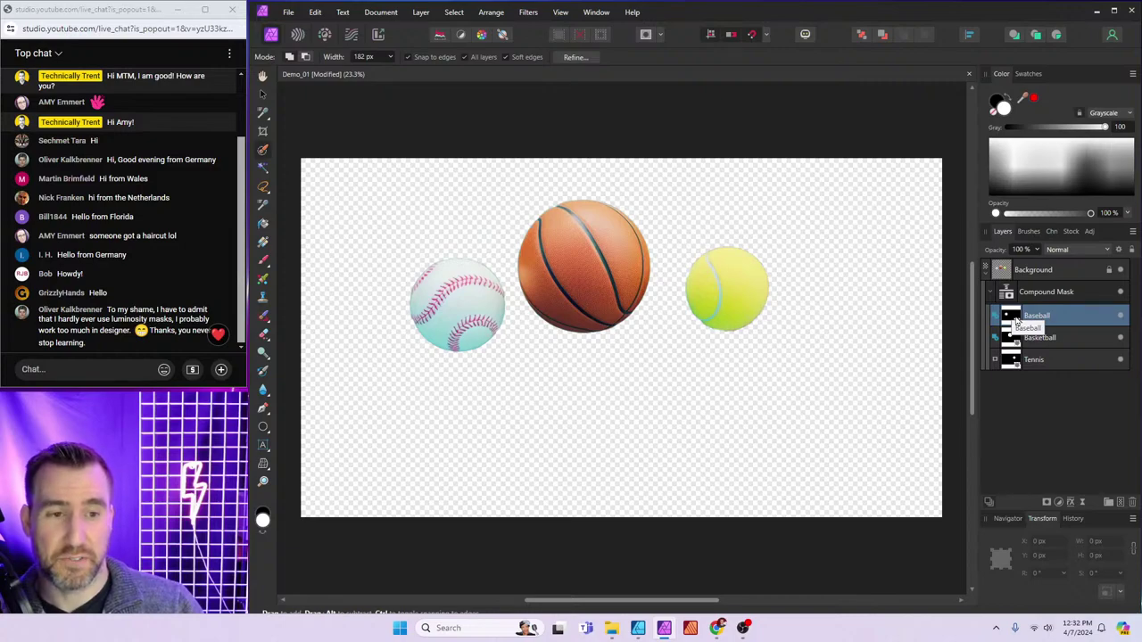
pyautogui.click(1047, 502)
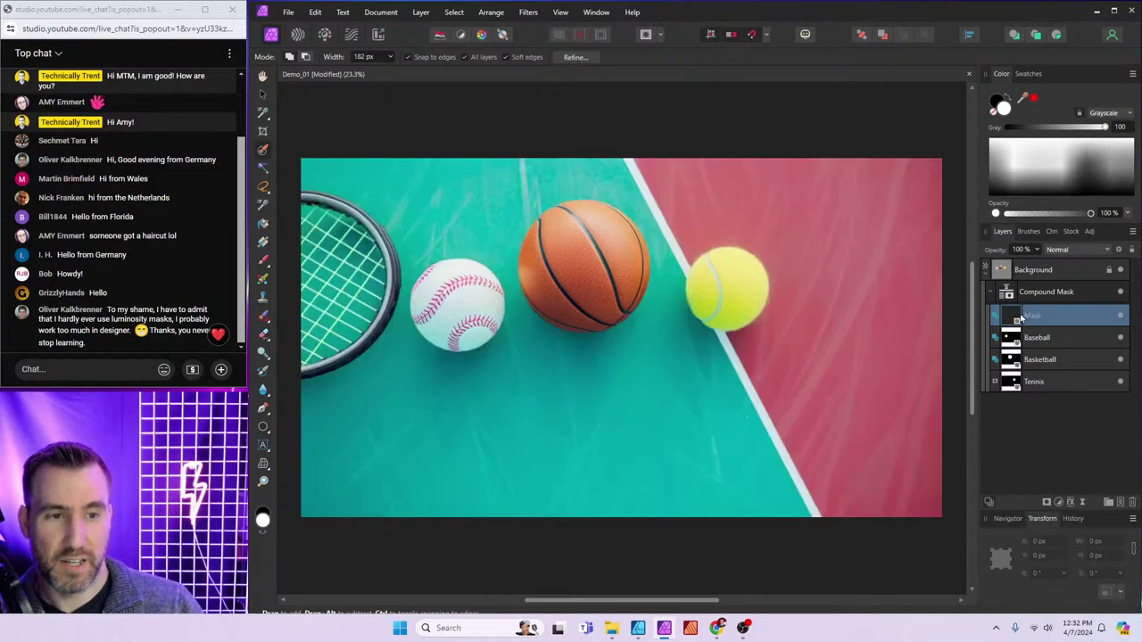
pyautogui.keyDown('alt'); pyautogui.click(1011, 317); pyautogui.keyUp('alt')
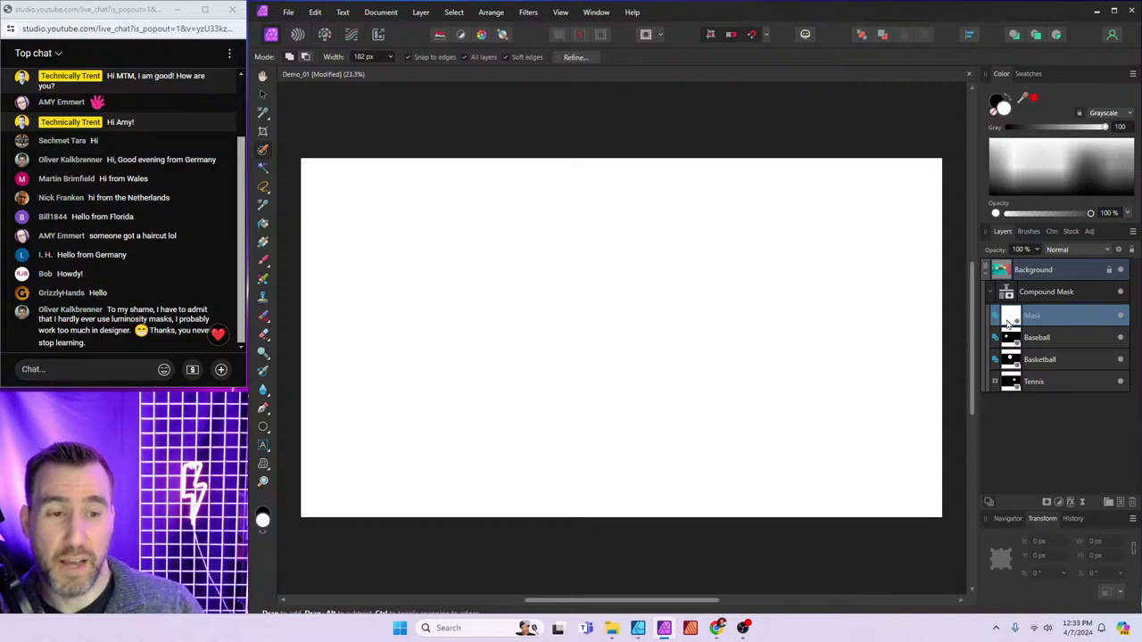
pyautogui.keyDown('alt'); pyautogui.click(1012, 320); pyautogui.keyUp('alt')
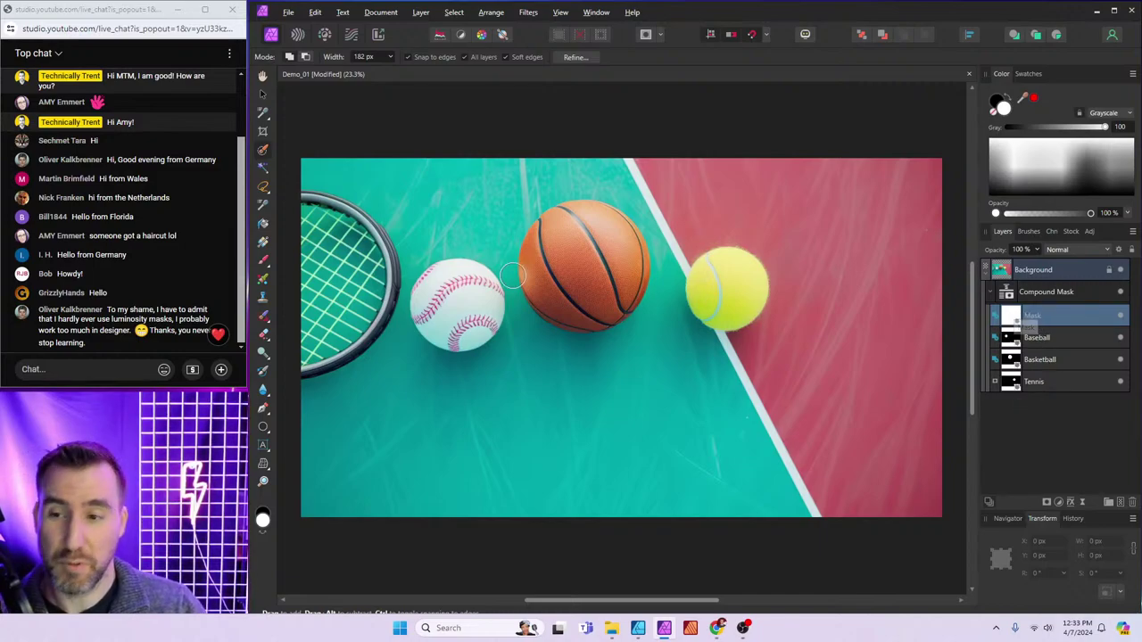
# Flood-fill the new mask with black and check it in isolation
pyautogui.click(265, 225)
pyautogui.click(1028, 193)
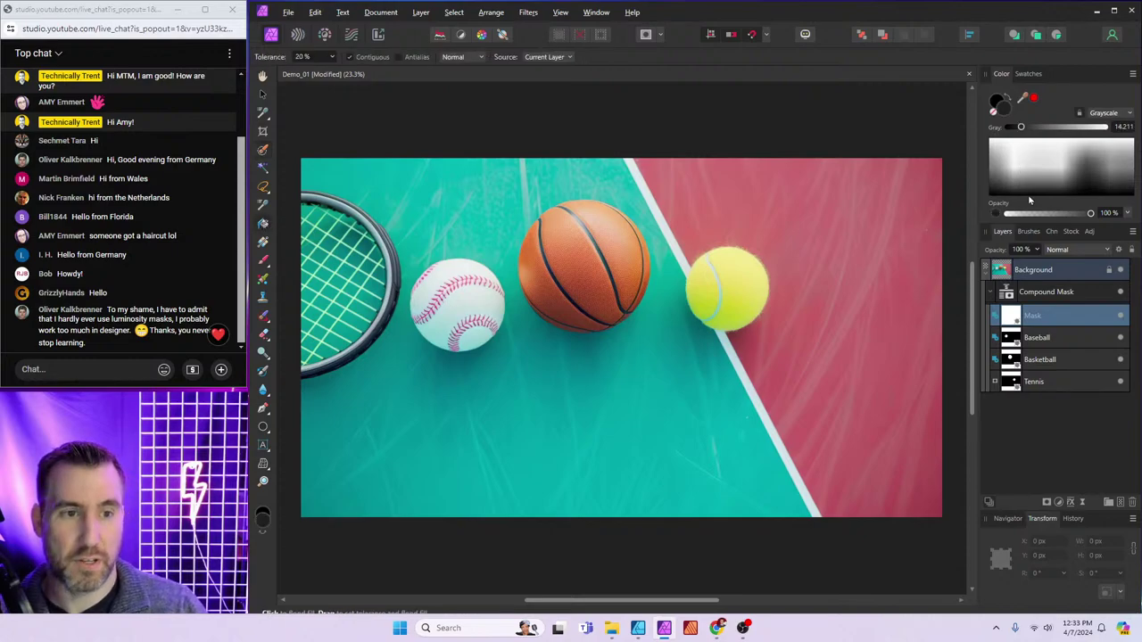
pyautogui.click(747, 220)
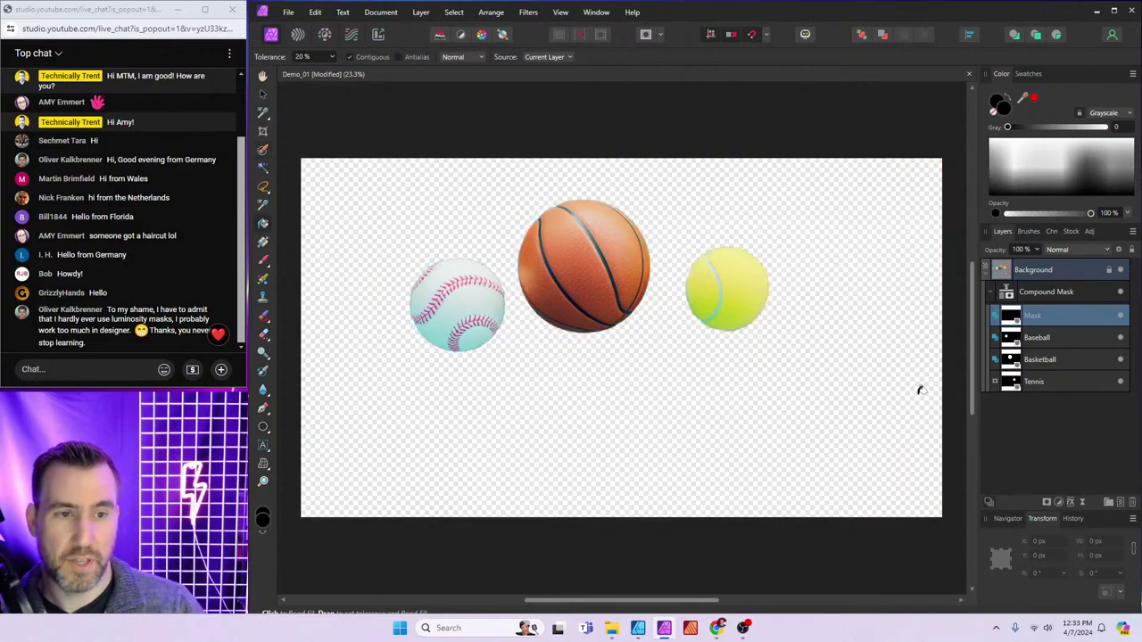
pyautogui.keyDown('alt'); pyautogui.click(1011, 319); pyautogui.keyUp('alt')
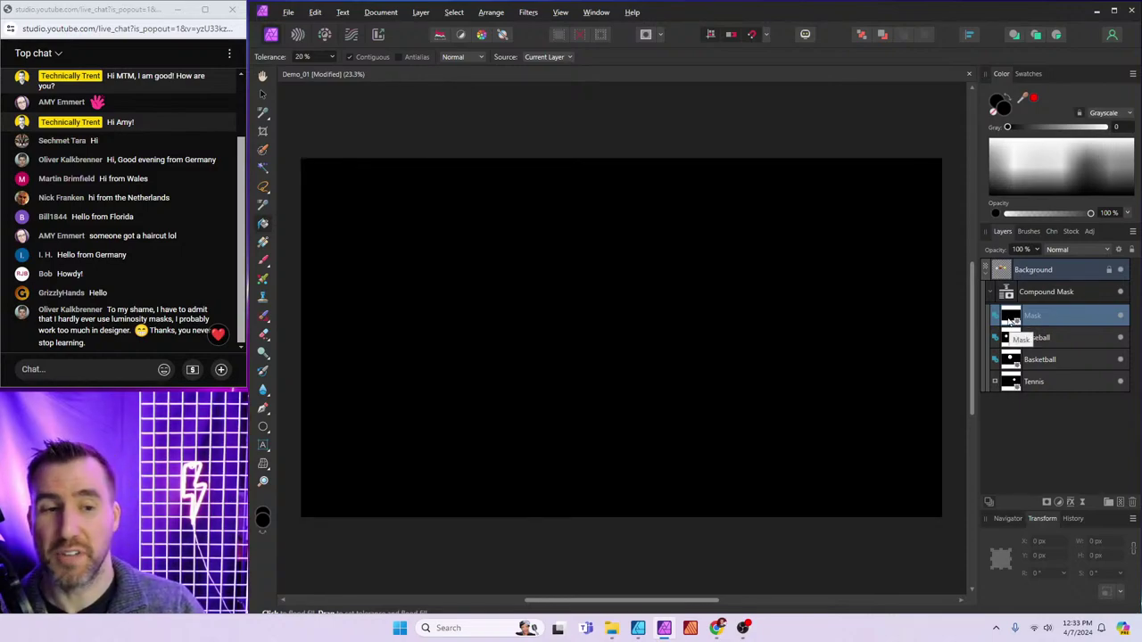
pyautogui.keyDown('alt'); pyautogui.click(1012, 318); pyautogui.keyUp('alt')
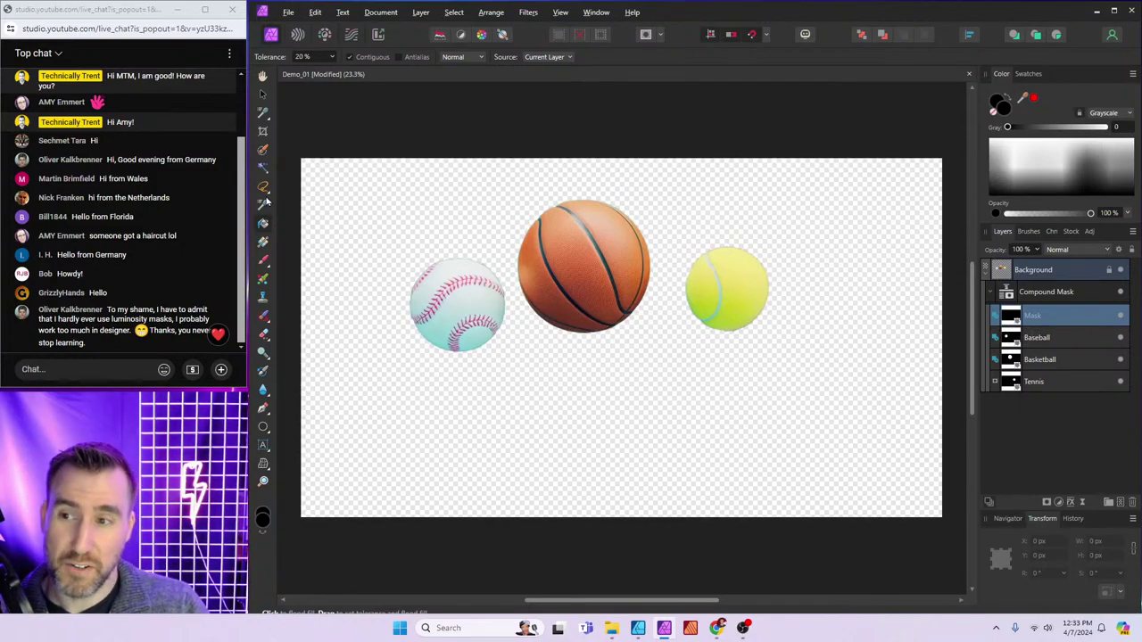
pyautogui.click(264, 260)
# Paint a white oval ring into the mask with a smaller white brush
pyautogui.press('x')
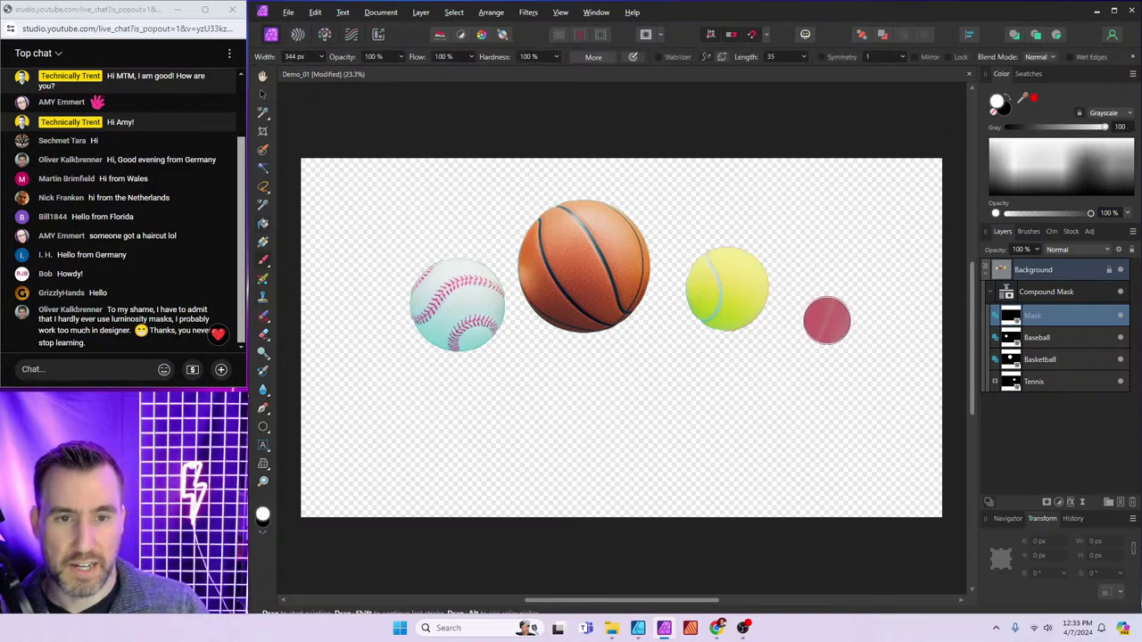
pyautogui.press('[')
pyautogui.press('[')
pyautogui.press('[')
pyautogui.moveTo(817, 327)
pyautogui.mouseDown()
pyautogui.moveTo(701, 276)
pyautogui.moveTo(583, 270)
pyautogui.moveTo(404, 322)
pyautogui.moveTo(376, 365)
pyautogui.moveTo(415, 422)
pyautogui.moveTo(530, 455)
pyautogui.moveTo(708, 446)
pyautogui.moveTo(826, 398)
pyautogui.moveTo(838, 356)
pyautogui.moveTo(816, 326)
pyautogui.moveTo(851, 350)
pyautogui.mouseUp()
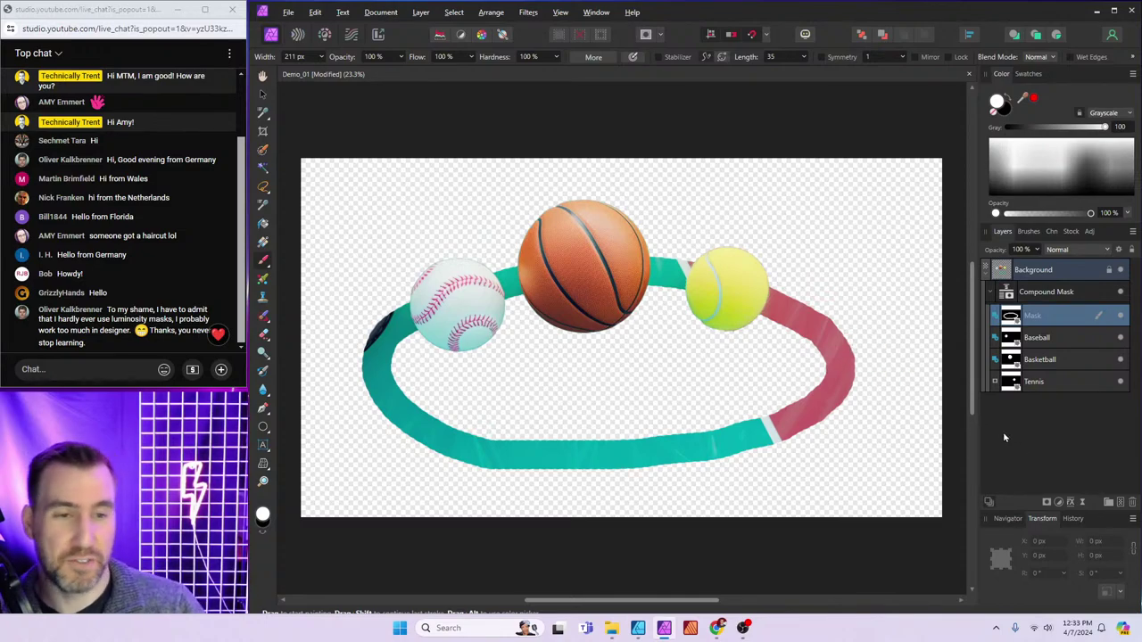
# Isolate the ring mask and the compound mask to view them in black and white
pyautogui.keyDown('alt'); pyautogui.click(1012, 318); pyautogui.keyUp('alt')
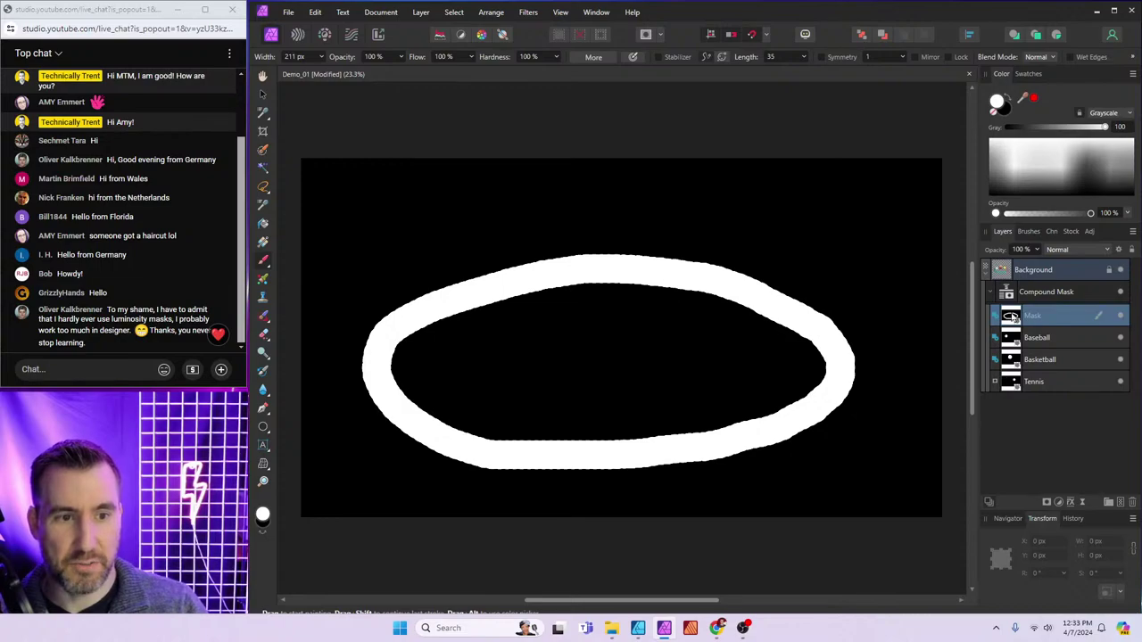
pyautogui.click(1007, 293)
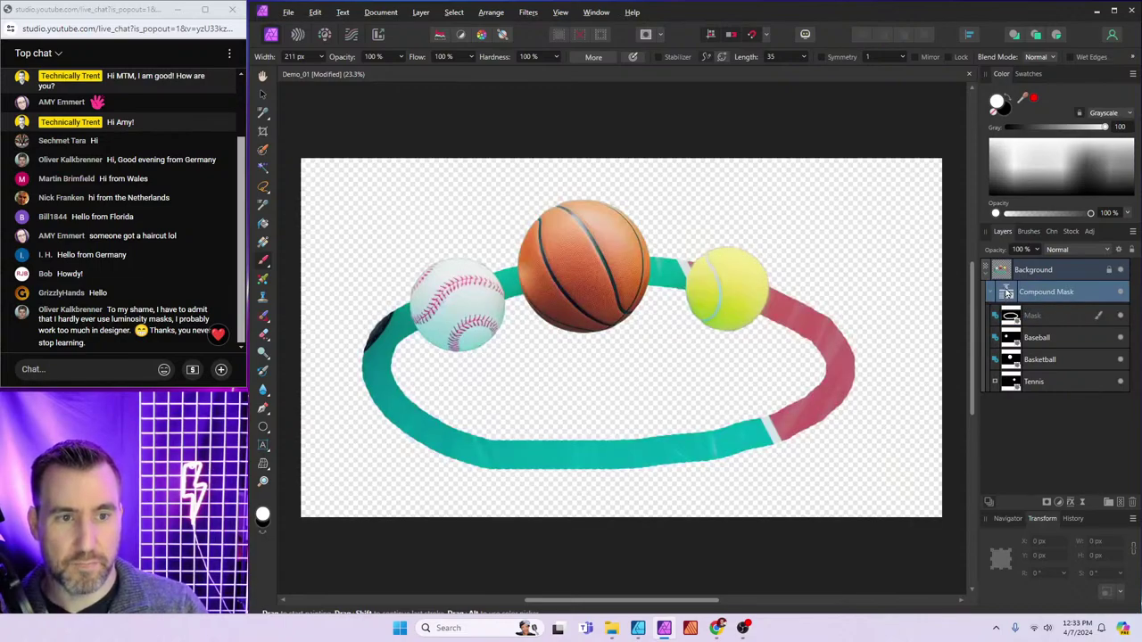
pyautogui.keyDown('alt'); pyautogui.click(1007, 294); pyautogui.keyUp('alt')
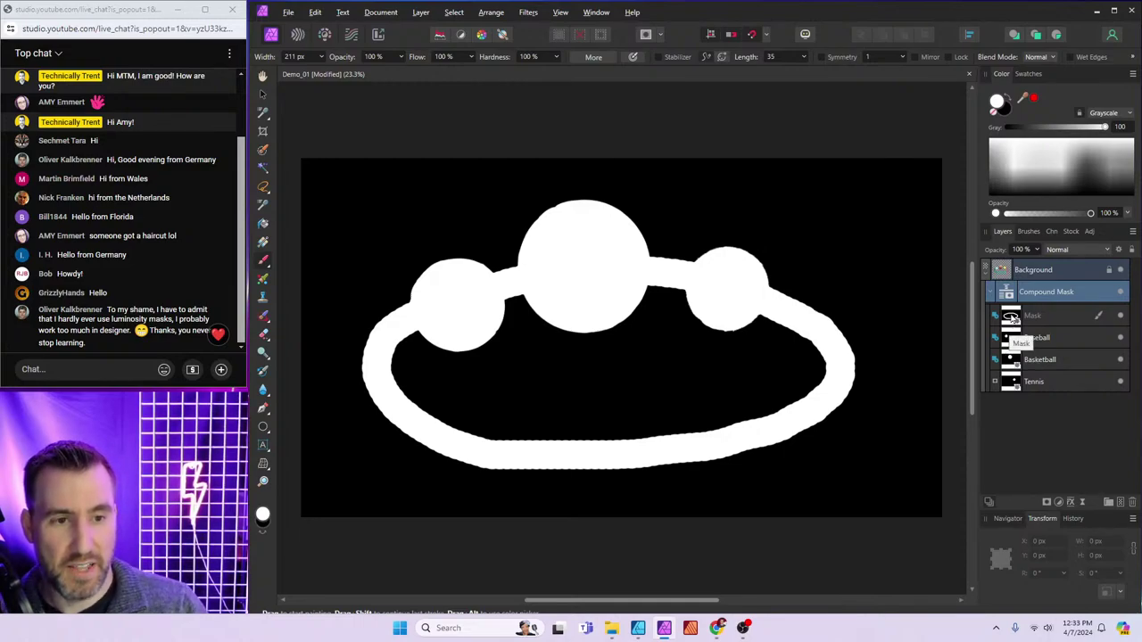
pyautogui.click(1013, 319)
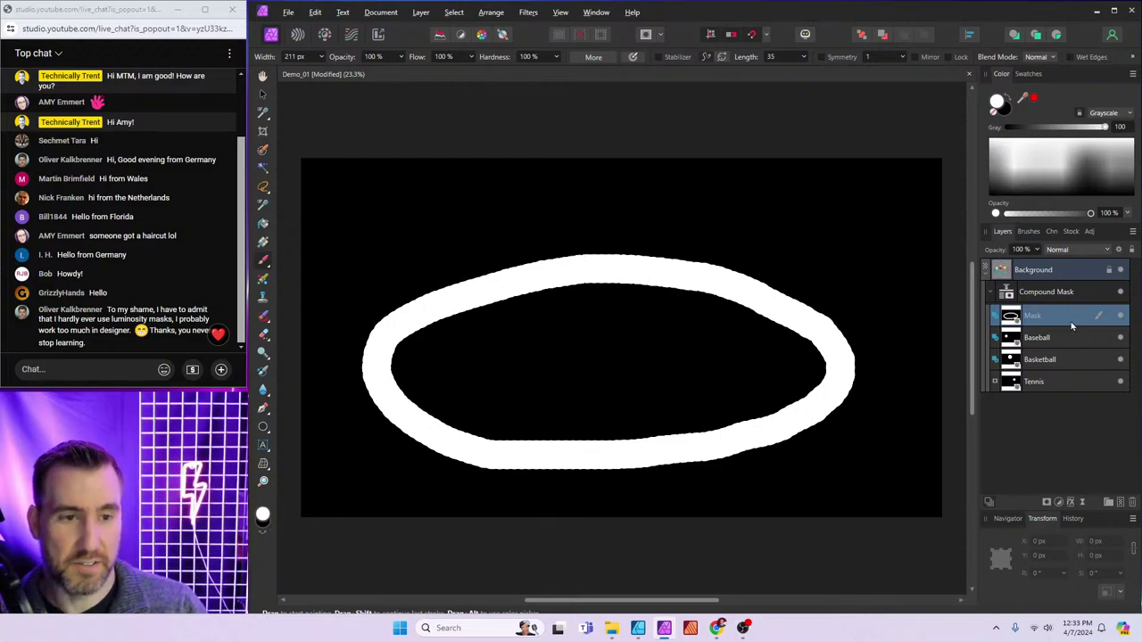
pyautogui.press('alt')
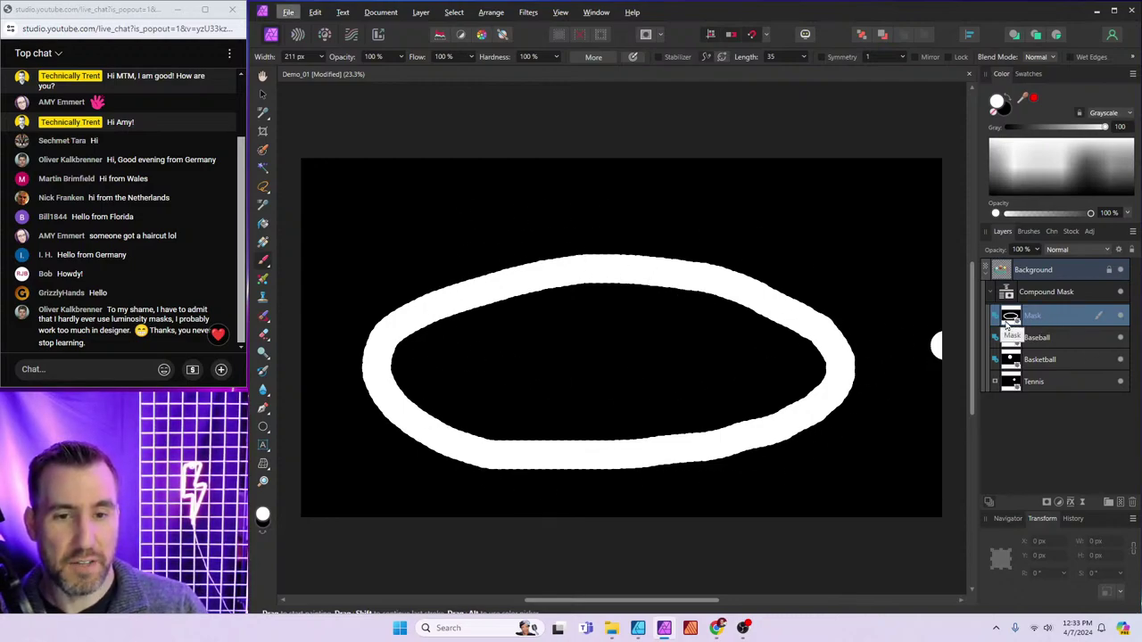
# Set the ring mask's operation to Subtract and preview the banded balls and mask
pyautogui.click(999, 319)
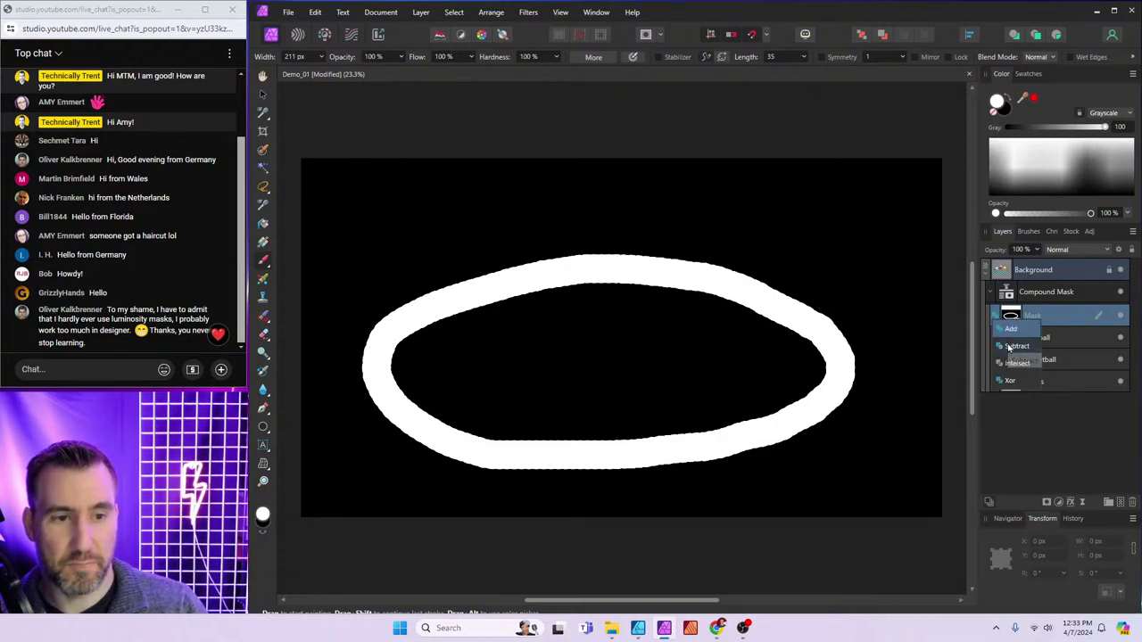
pyautogui.click(1011, 348)
pyautogui.click(1011, 297)
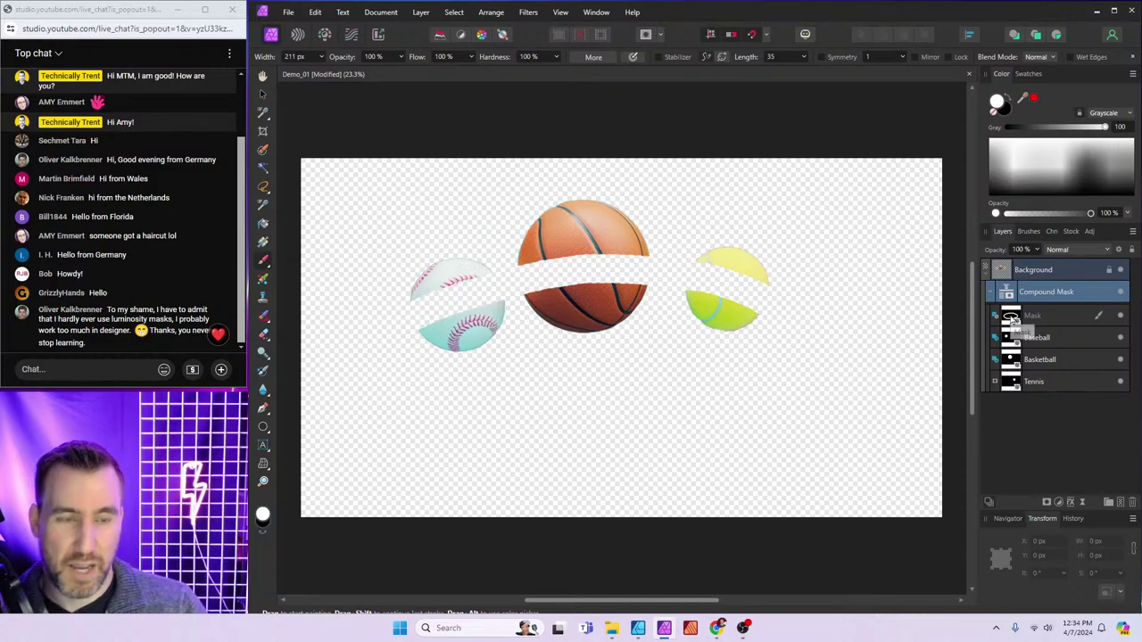
pyautogui.keyDown('alt'); pyautogui.click(1011, 318); pyautogui.keyUp('alt')
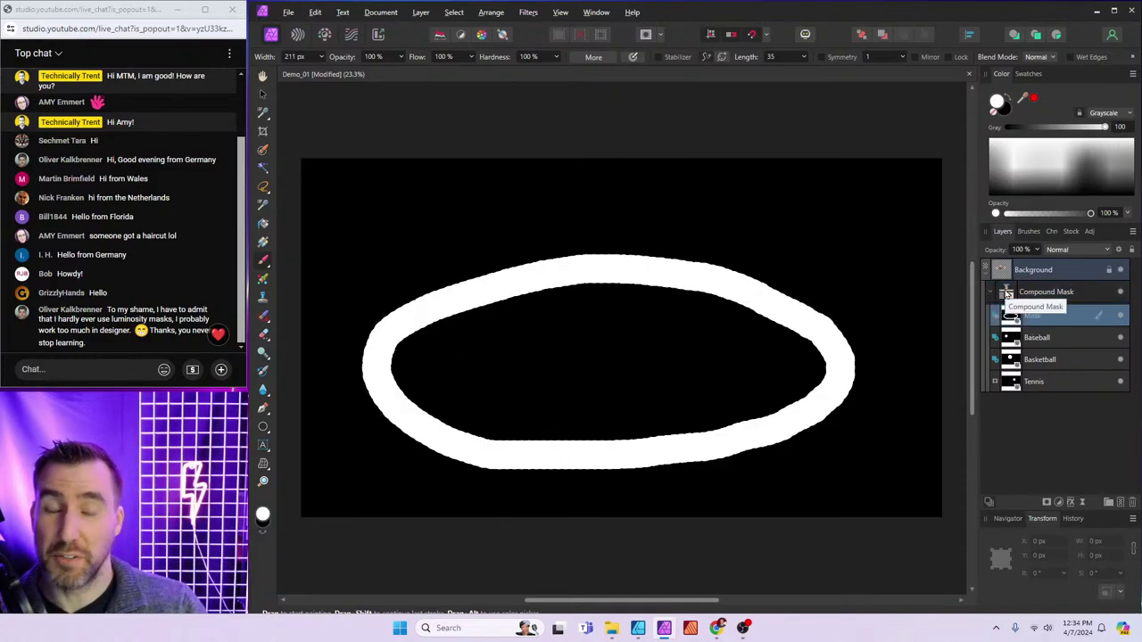
pyautogui.click(1005, 277)
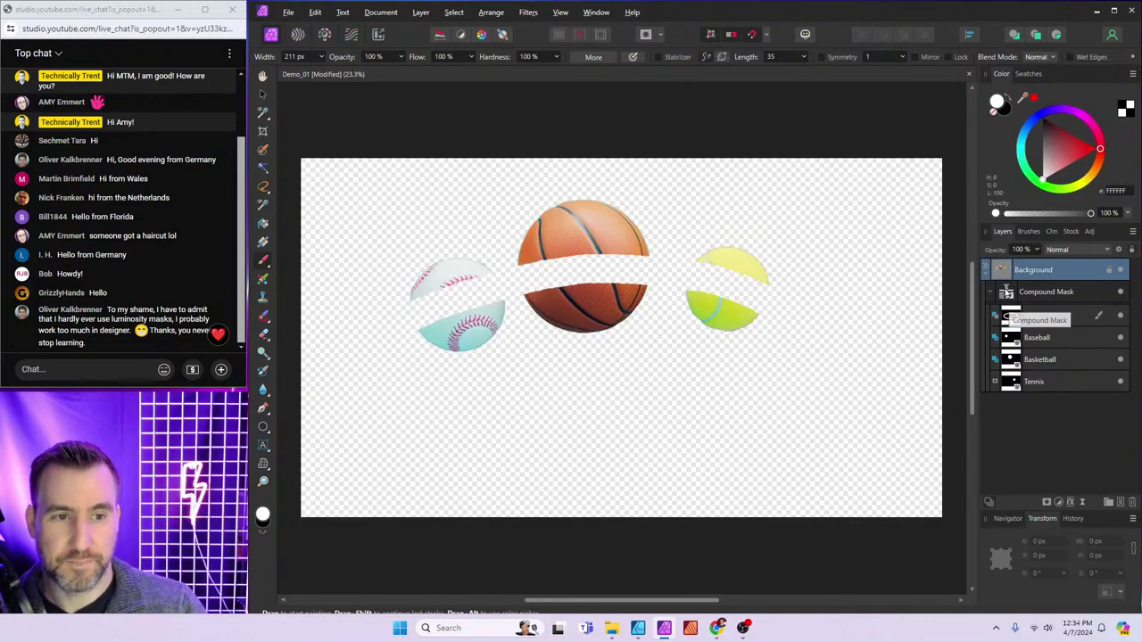
pyautogui.click(1007, 294)
pyautogui.keyDown('alt'); pyautogui.click(1007, 296); pyautogui.keyUp('alt')
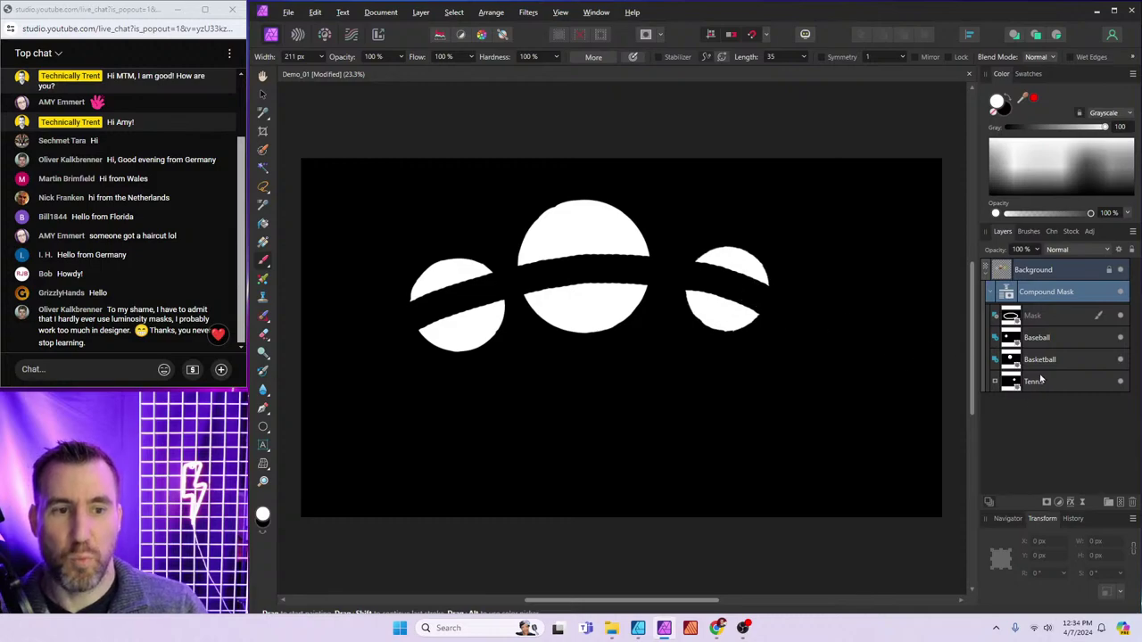
pyautogui.moveTo(1016, 326)
pyautogui.mouseDown()
pyautogui.moveTo(1014, 339)
pyautogui.moveTo(1017, 316)
pyautogui.moveTo(1015, 337)
pyautogui.moveTo(999, 336)
pyautogui.mouseUp()
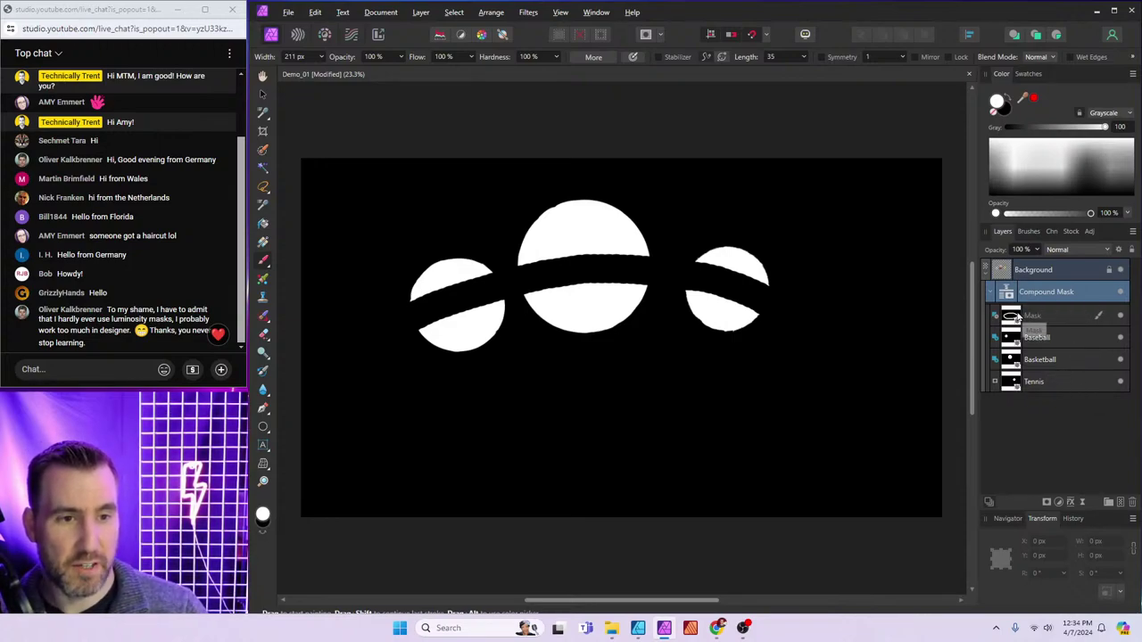
pyautogui.keyDown('alt'); pyautogui.click(1006, 294); pyautogui.keyUp('alt')
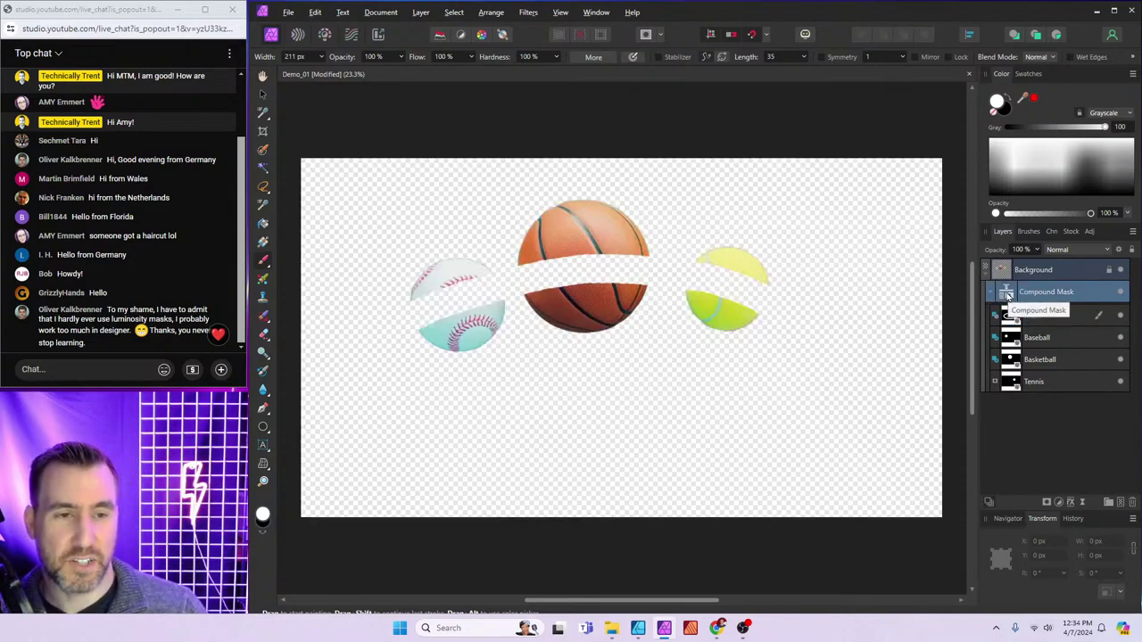
pyautogui.keyDown('alt'); pyautogui.click(1009, 300); pyautogui.keyUp('alt')
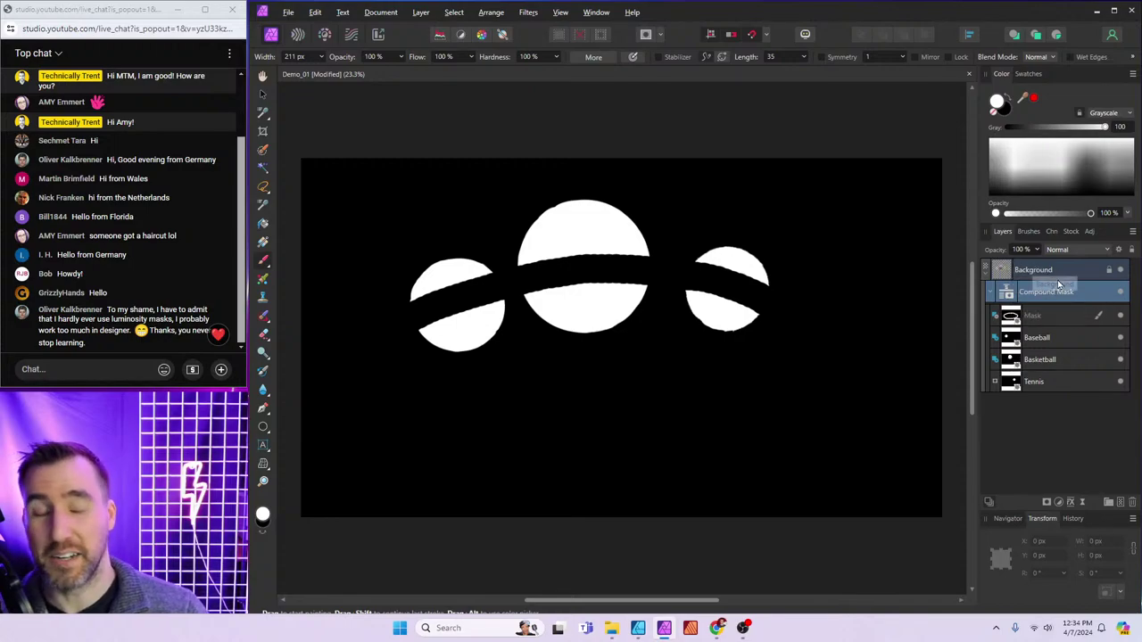
# Drag the Baseball, Basketball and Tennis masks out of the compound mask
pyautogui.click(1013, 343)
pyautogui.keyDown('shift'); pyautogui.click(1013, 385); pyautogui.keyUp('shift')
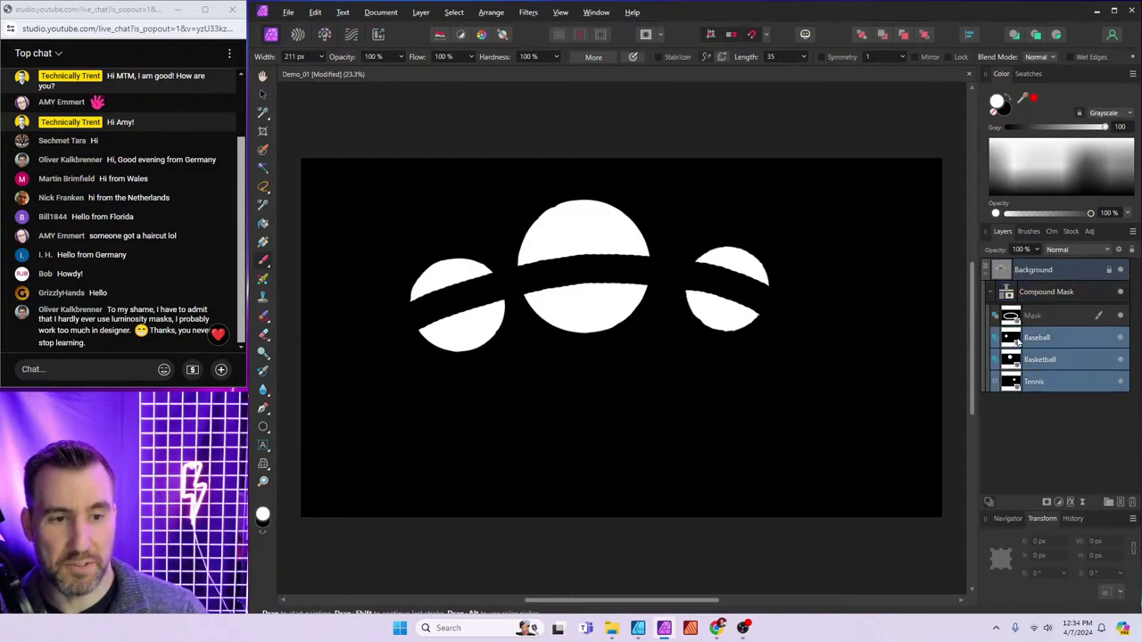
pyautogui.moveTo(1019, 348); pyautogui.dragTo(995, 420)
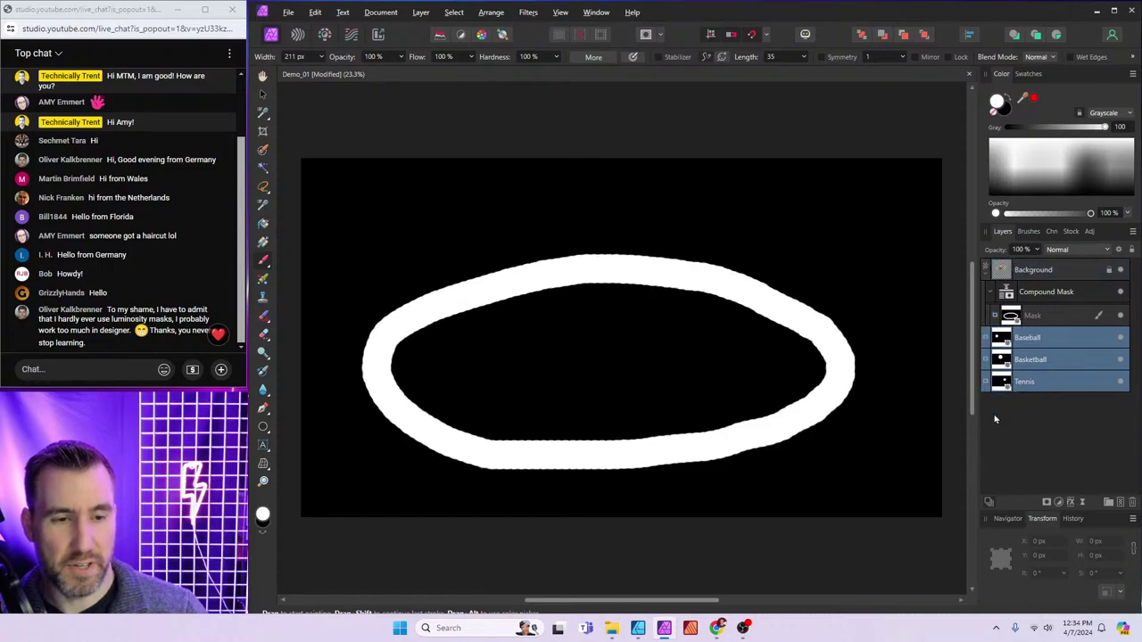
pyautogui.click(1024, 298)
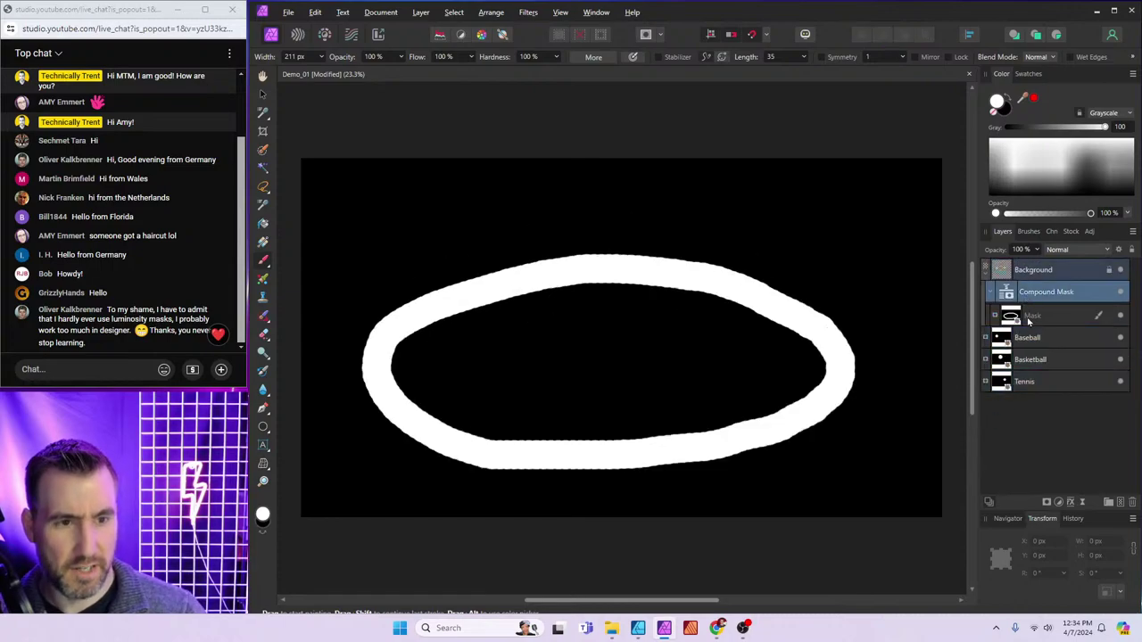
# Delete the compound mask and nest the three ball masks in the Background photo
pyautogui.press('Delete')
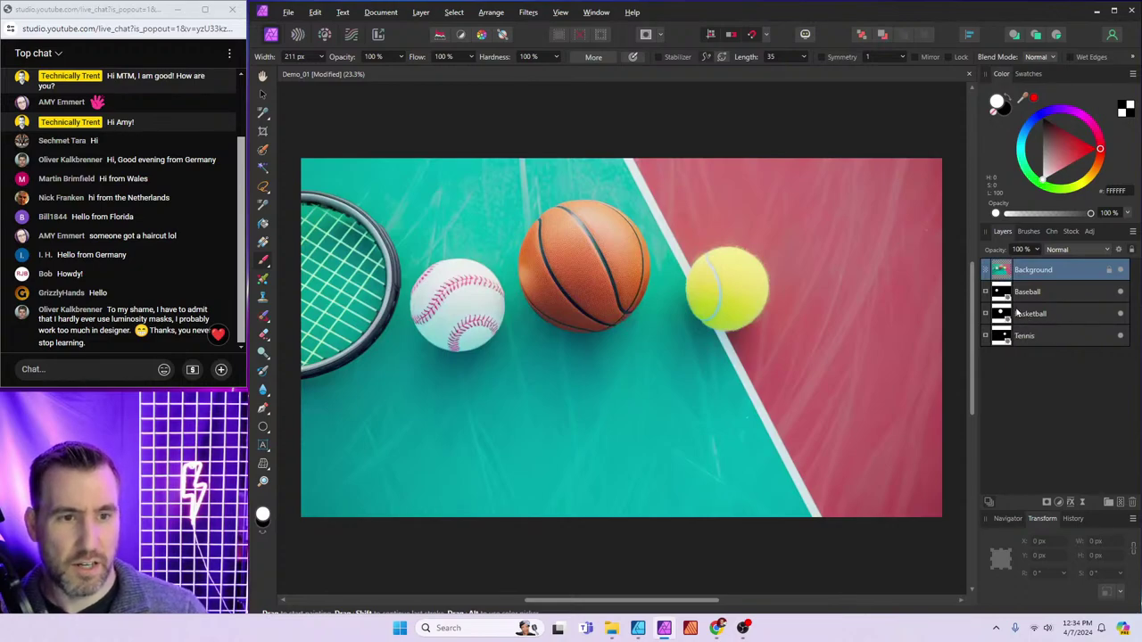
pyautogui.click(1005, 298)
pyautogui.keyDown('shift'); pyautogui.click(1004, 319); pyautogui.keyUp('shift')
pyautogui.keyDown('shift'); pyautogui.click(1005, 336); pyautogui.keyUp('shift')
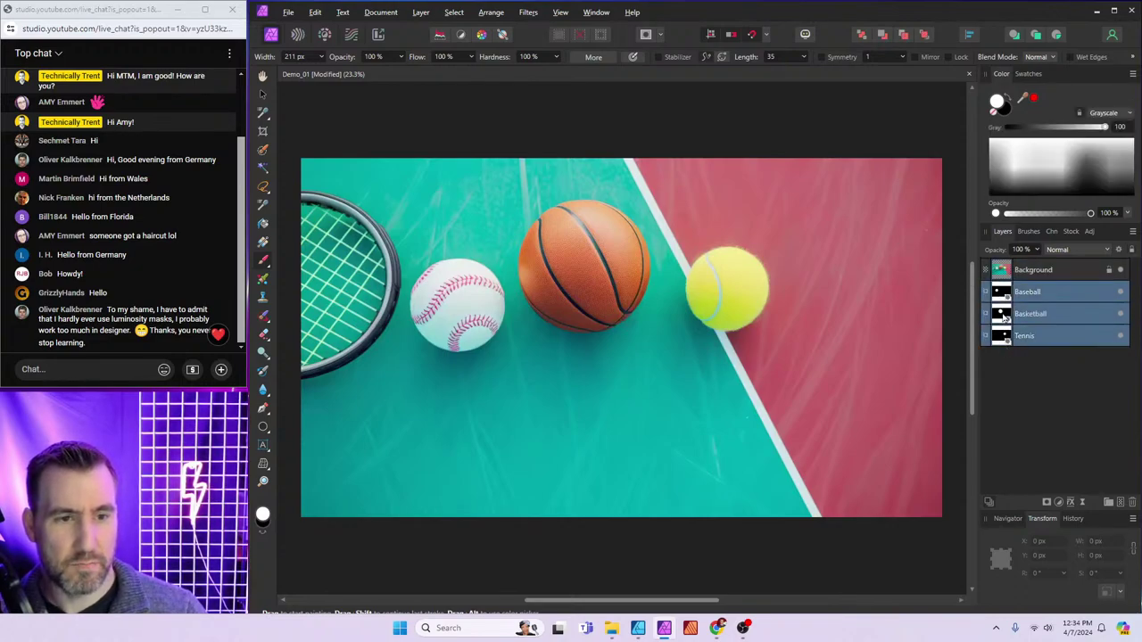
pyautogui.moveTo(1005, 335); pyautogui.dragTo(1028, 279)
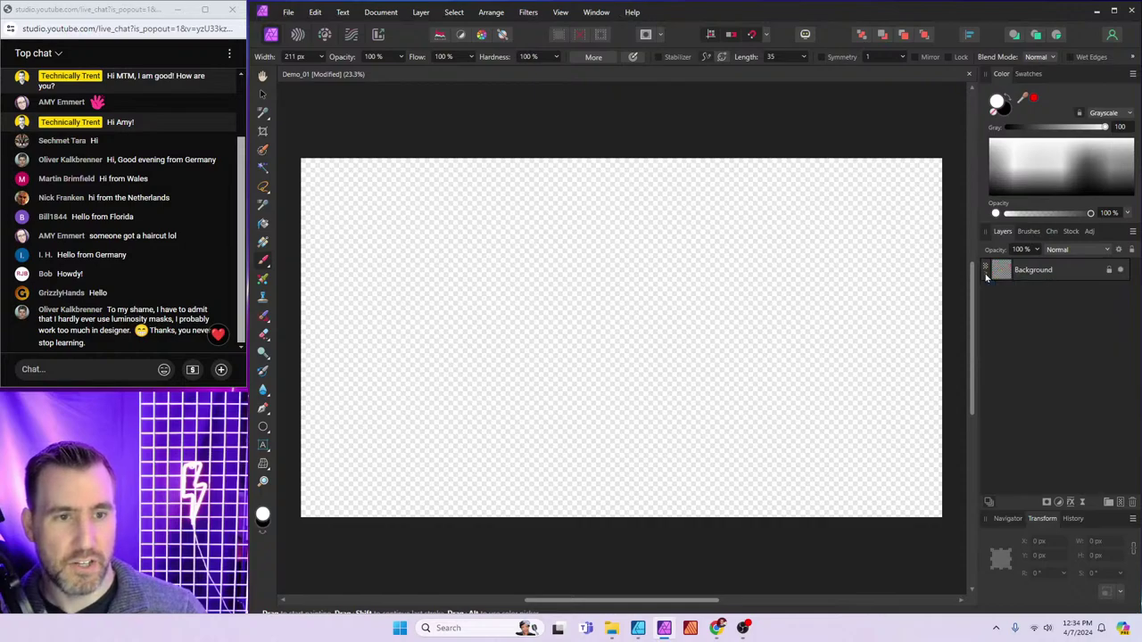
pyautogui.click(987, 274)
pyautogui.click(984, 273)
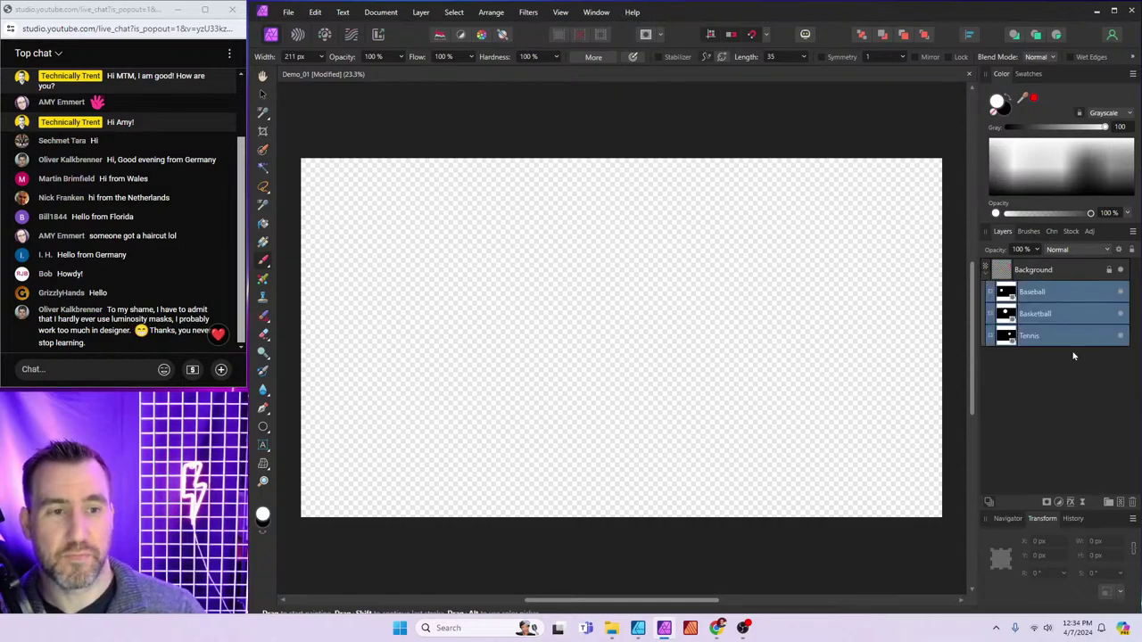
# Switch off the Baseball and Basketball masks so only the tennis ball shows
pyautogui.click(1106, 314)
pyautogui.click(1120, 335)
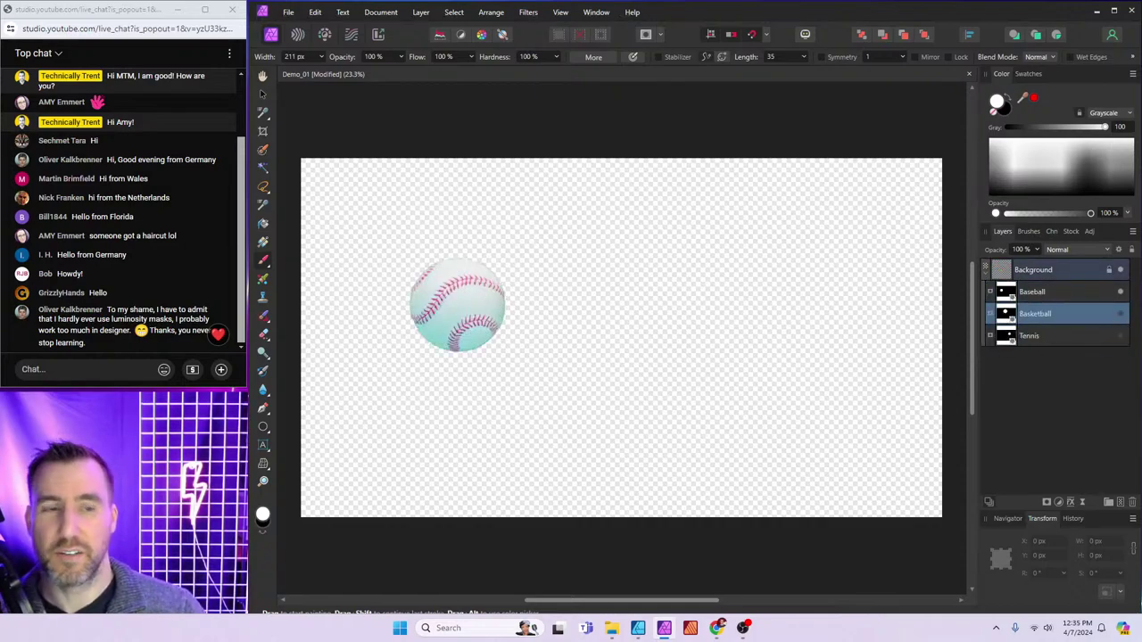
pyautogui.click(1121, 314)
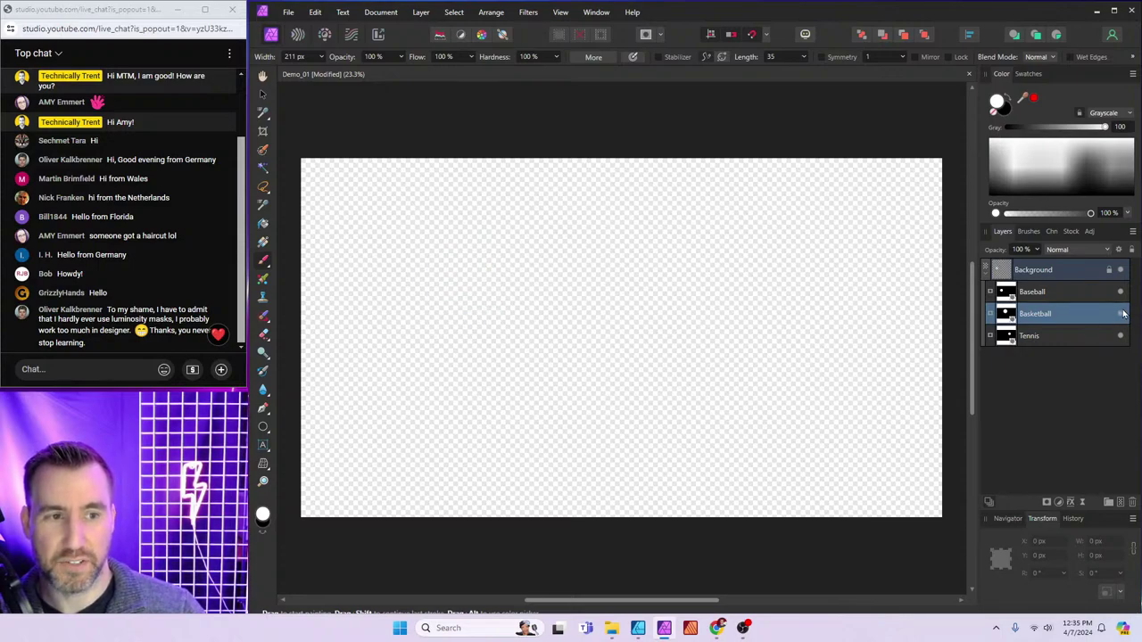
pyautogui.click(1121, 293)
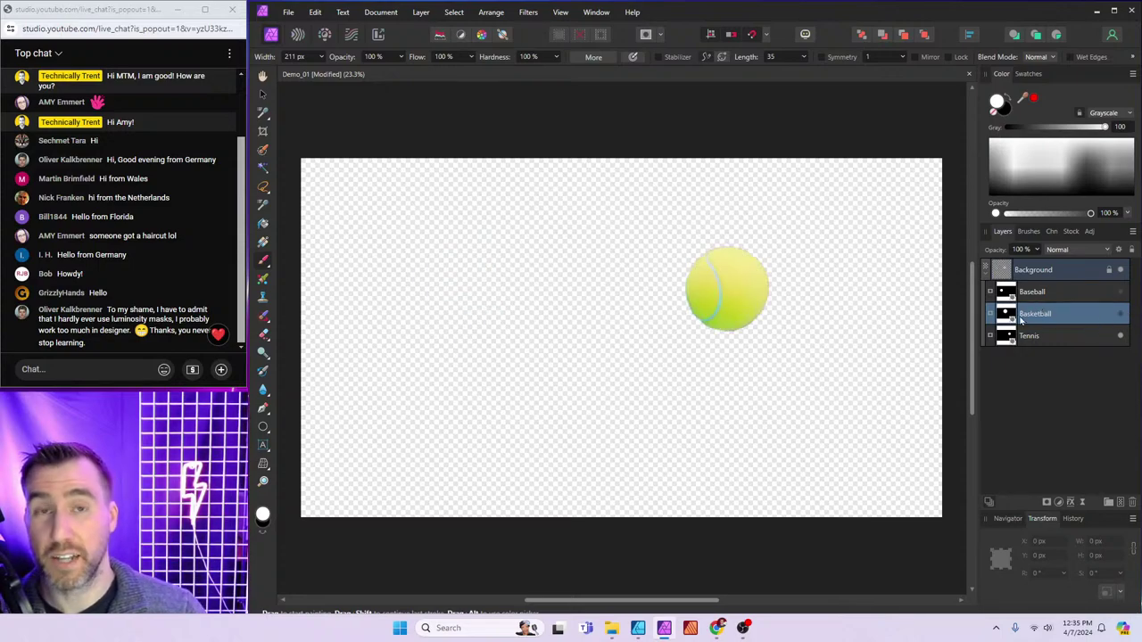
pyautogui.click(1009, 278)
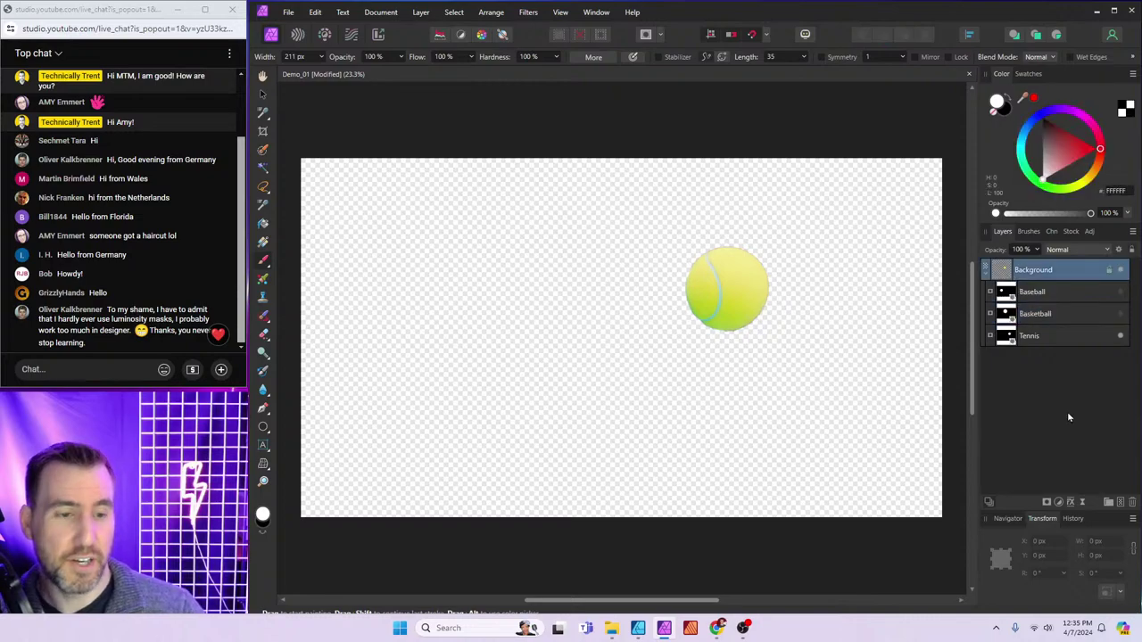
# Add a new compound mask, re-enable Basketball and Baseball, and nest all three ball masks inside
pyautogui.click(1053, 507)
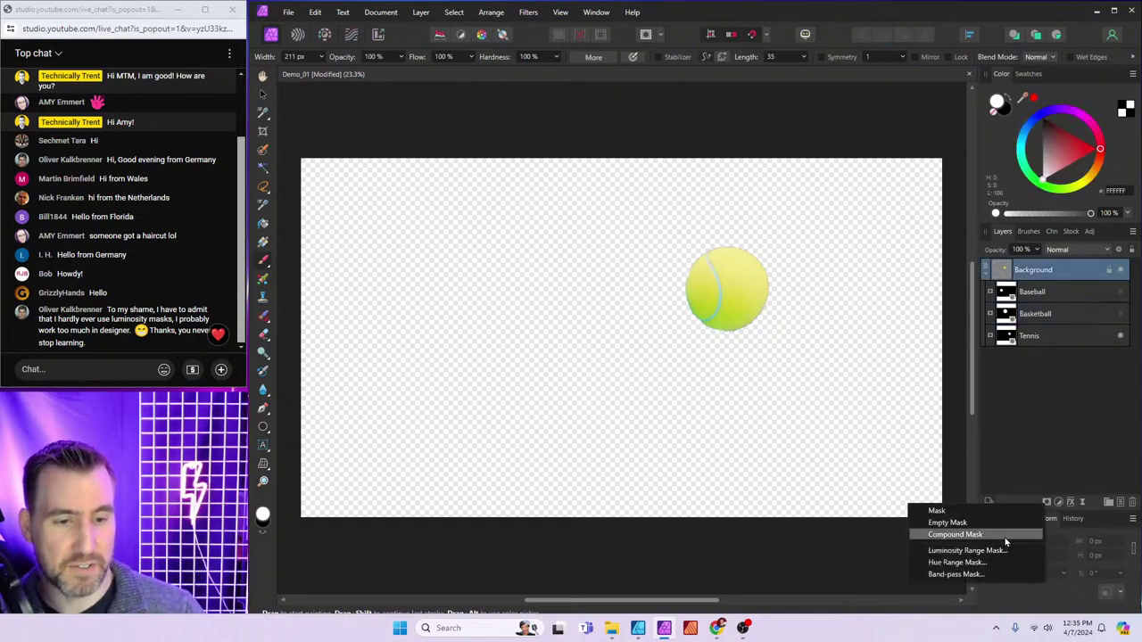
pyautogui.click(1005, 535)
pyautogui.click(1107, 338)
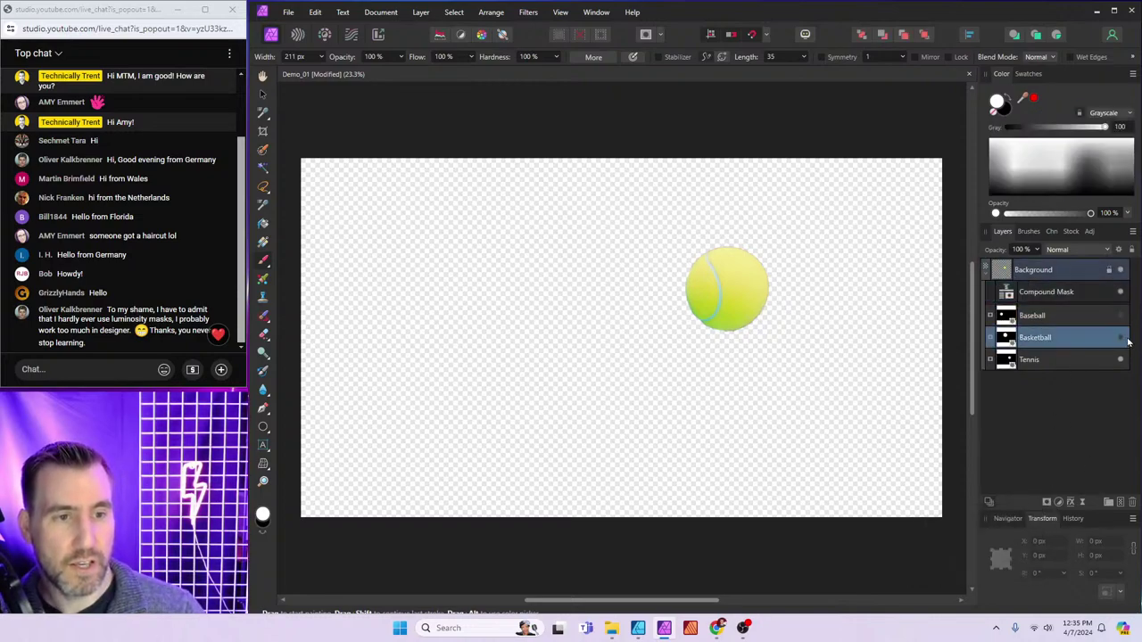
pyautogui.click(1121, 338)
pyautogui.click(1120, 315)
pyautogui.click(1031, 323)
pyautogui.click(1017, 361)
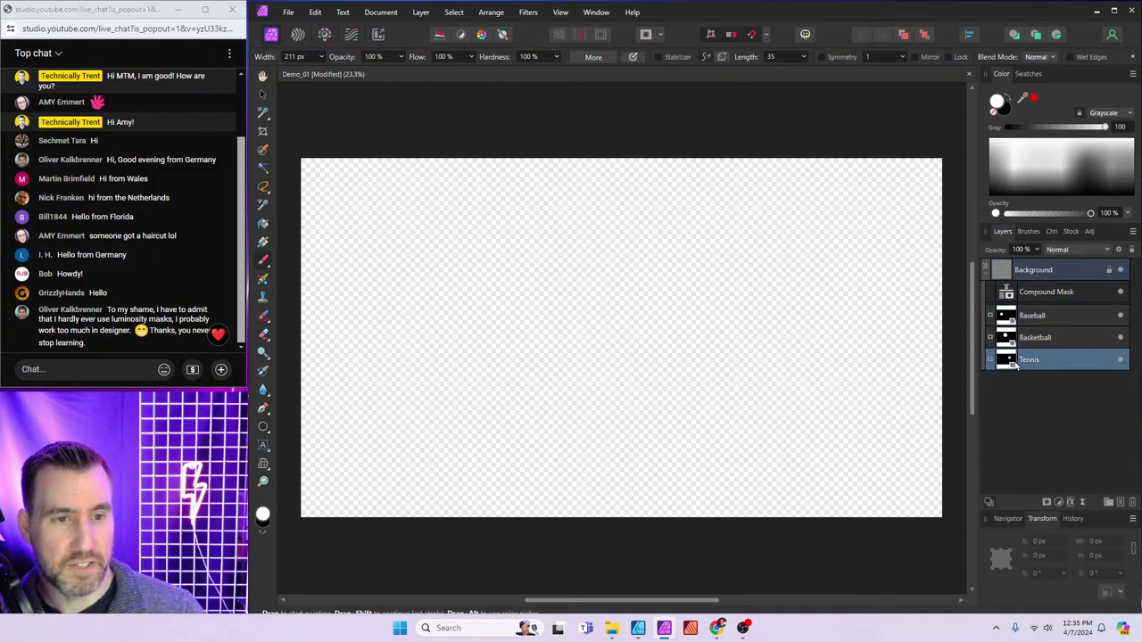
pyautogui.click(1015, 321)
pyautogui.keyDown('shift'); pyautogui.click(1013, 360); pyautogui.keyUp('shift')
pyautogui.moveTo(1013, 316); pyautogui.dragTo(1010, 296)
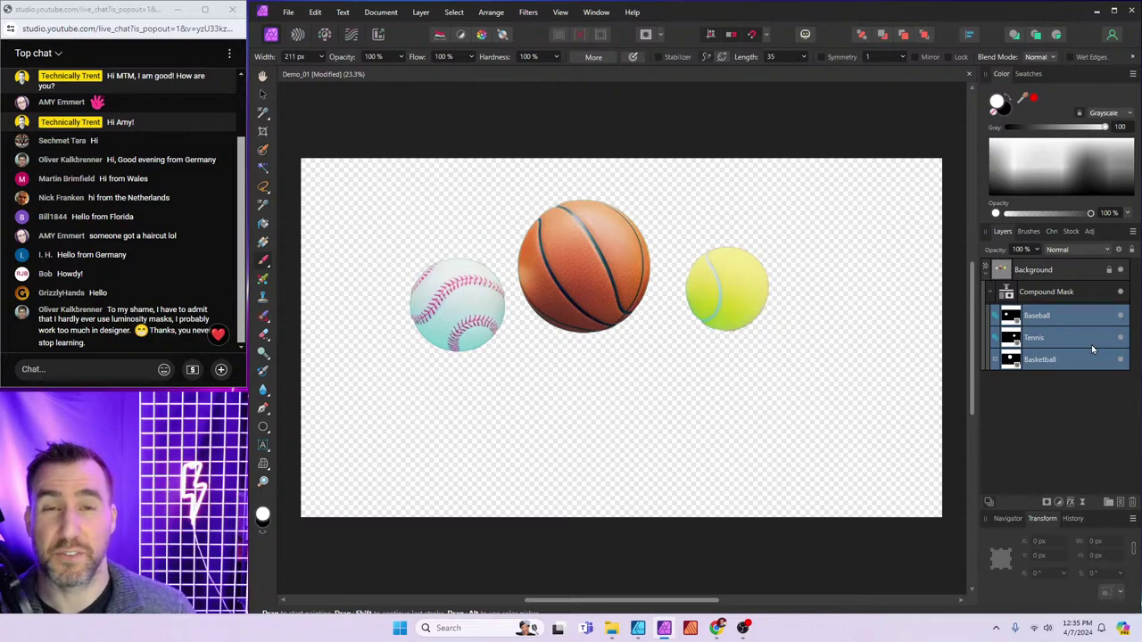
# Dismiss the mask types menu without adding a mask and switch to Affinity Designer
pyautogui.click(1046, 502)
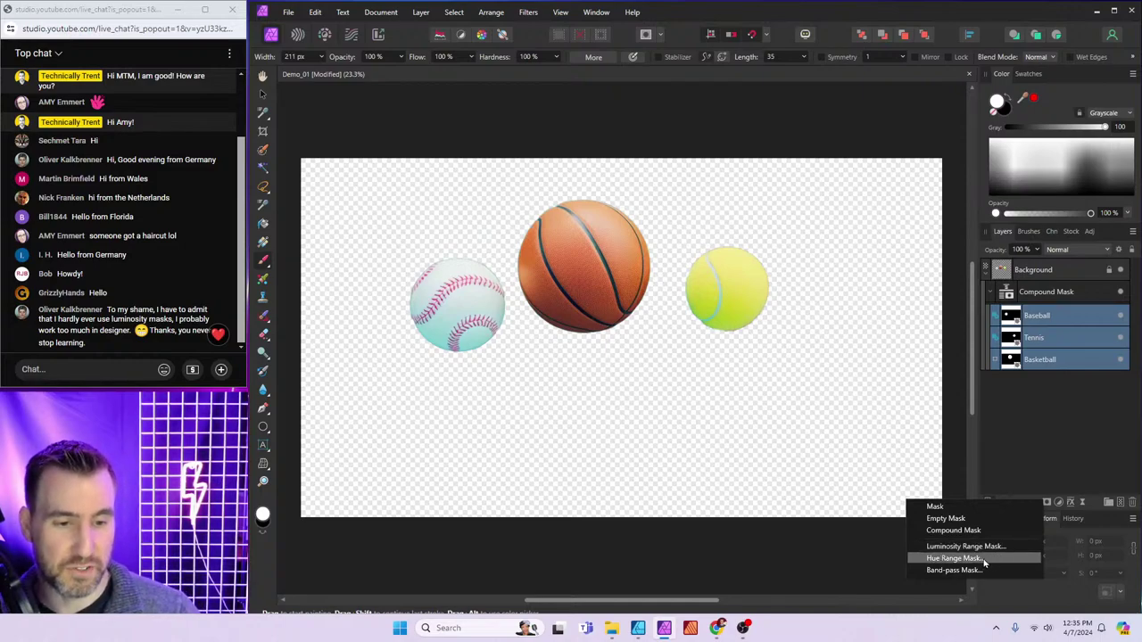
pyautogui.press('Escape')
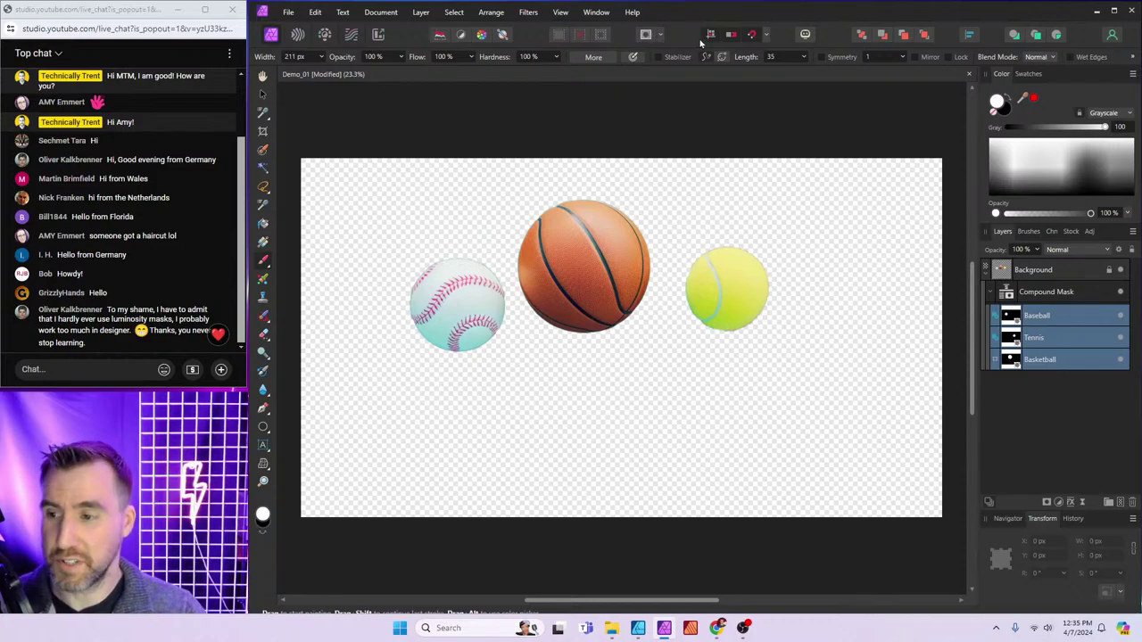
pyautogui.click(640, 629)
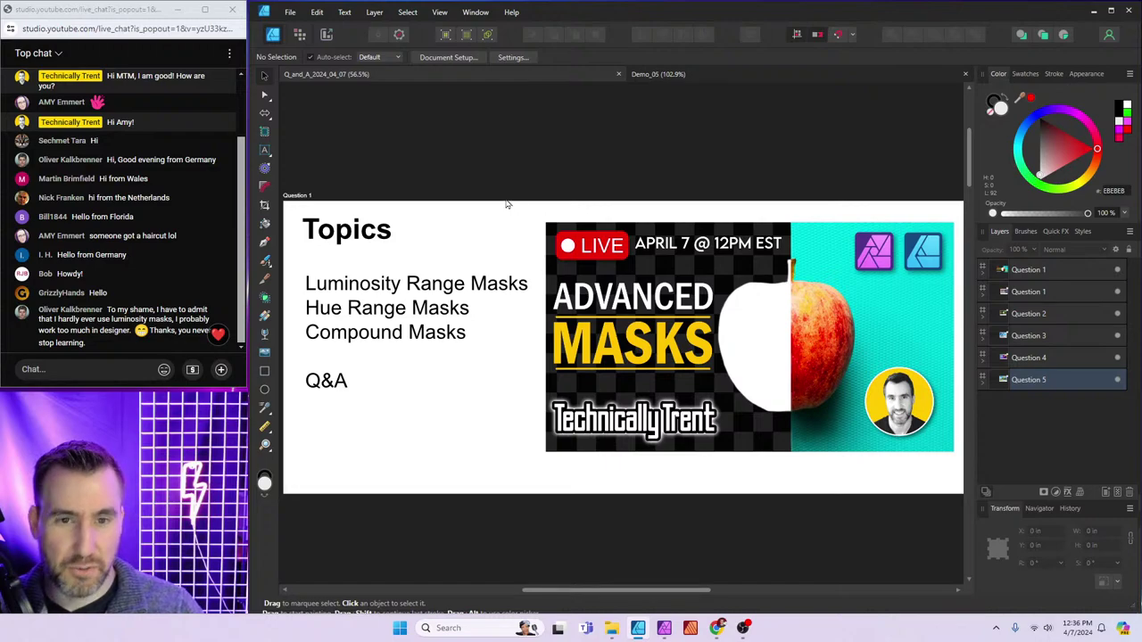
# Scroll down from the Topics slide to the Question 1 slide about PNG brushes
pyautogui.scroll(-5, 506, 204)
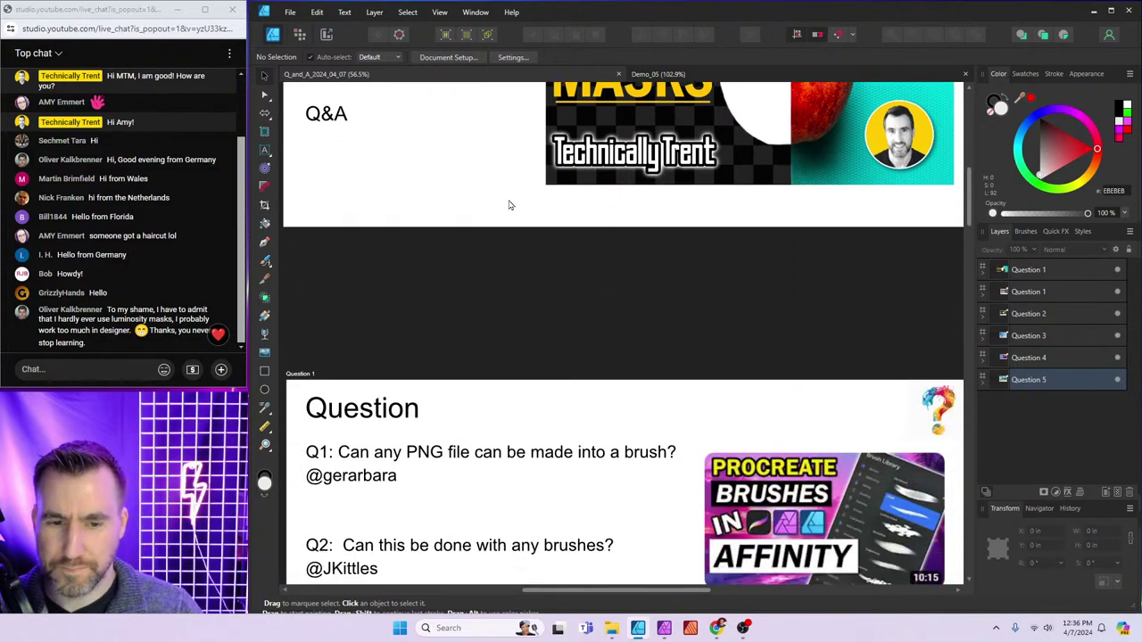
pyautogui.scroll(-2, 509, 205)
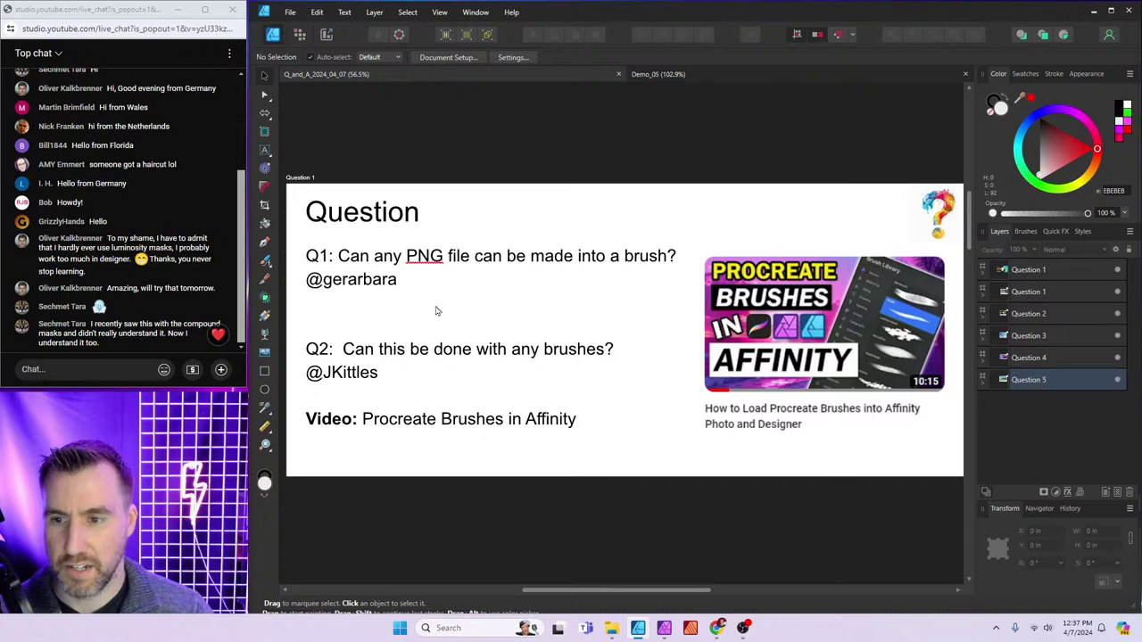
# Show the Brushes panel's Patterns library and its Import Brushes… menu option
pyautogui.click(420, 351)
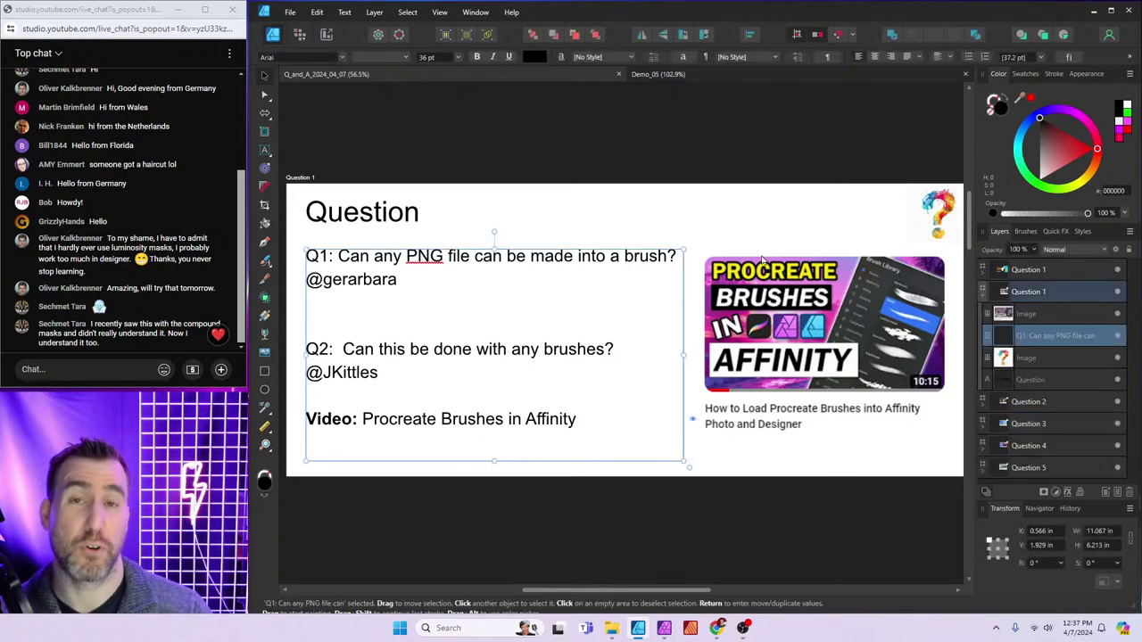
pyautogui.click(730, 209)
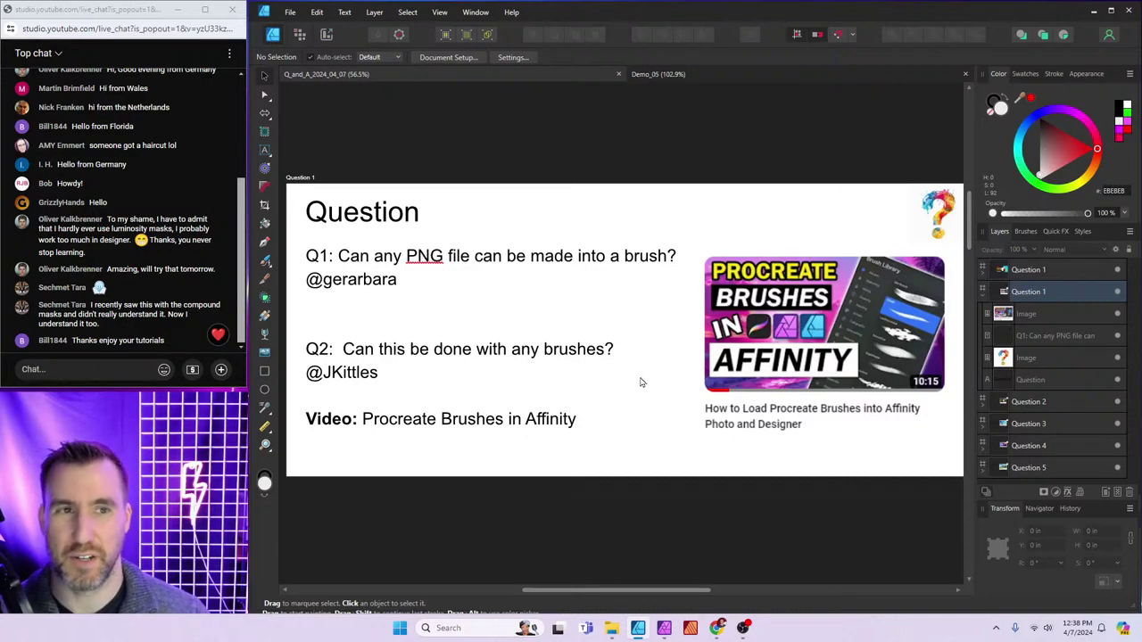
pyautogui.click(1026, 233)
pyautogui.click(1129, 233)
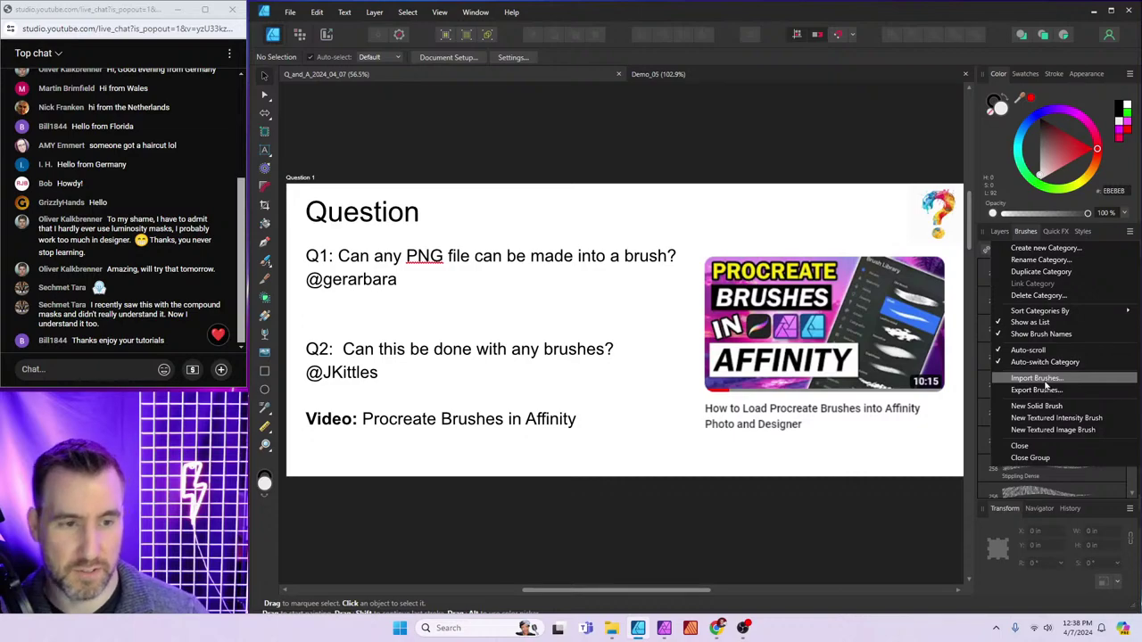
pyautogui.click(761, 136)
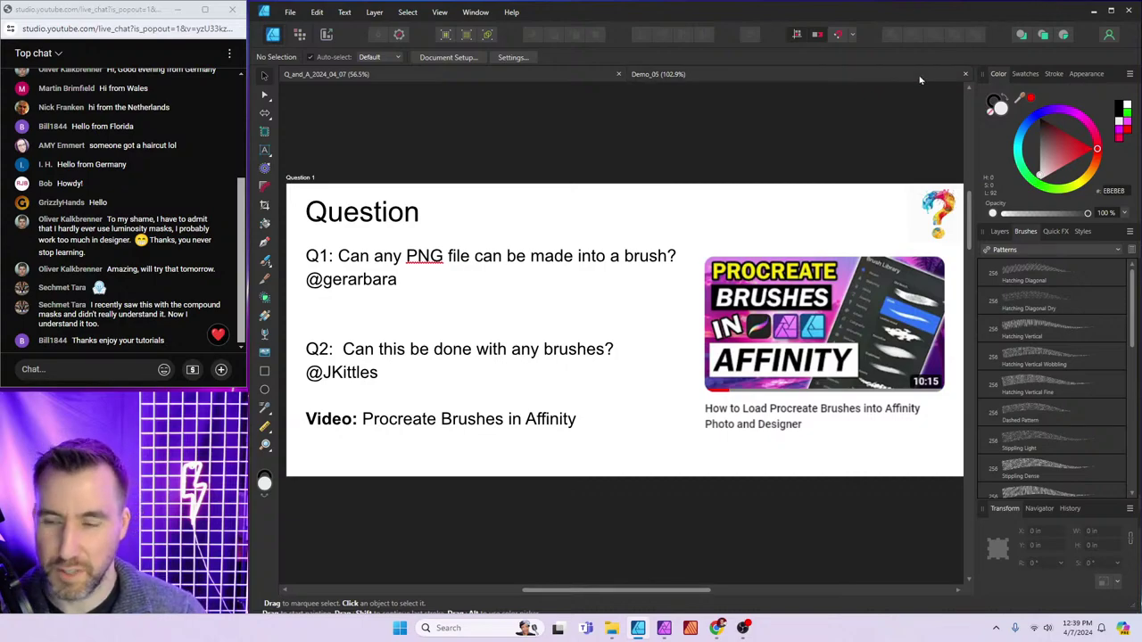
# Scroll the deck to the Question 2 masks slide, close Demo_05, and start a new document
pyautogui.scroll(-3, 659, 168)
pyautogui.scroll(-6, 659, 168)
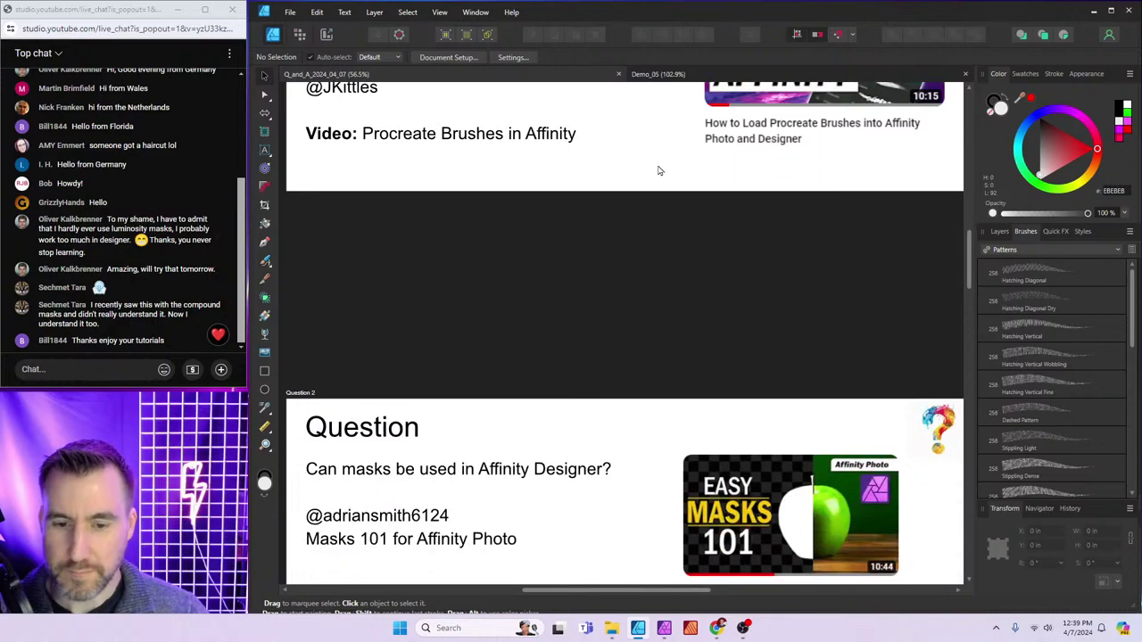
pyautogui.scroll(-2, 658, 171)
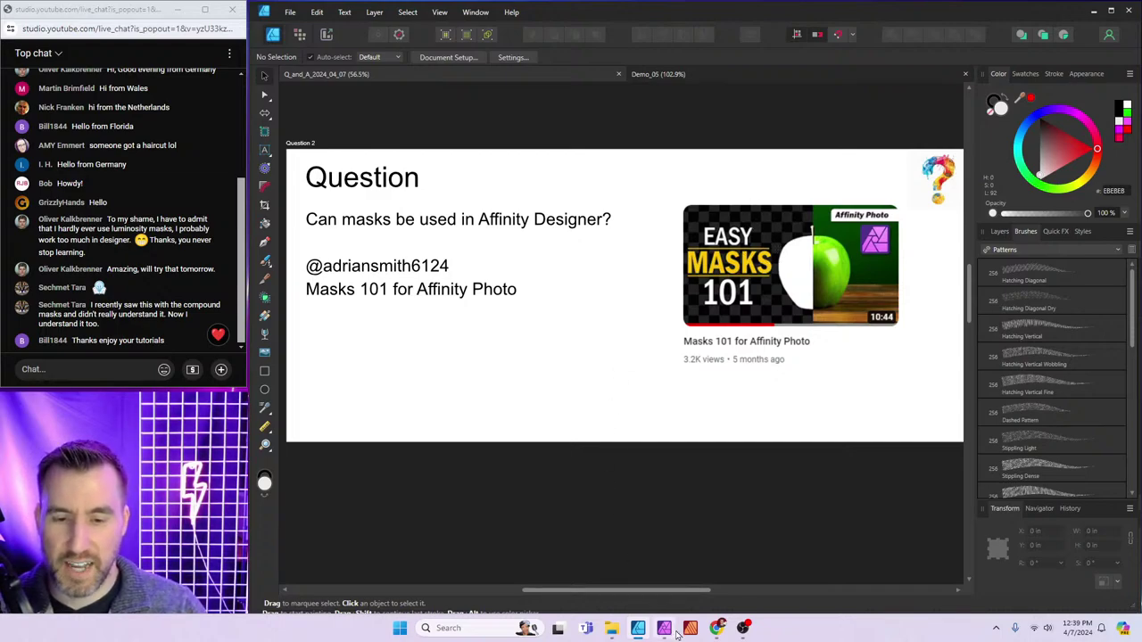
pyautogui.moveTo(664, 628)
pyautogui.click(658, 74)
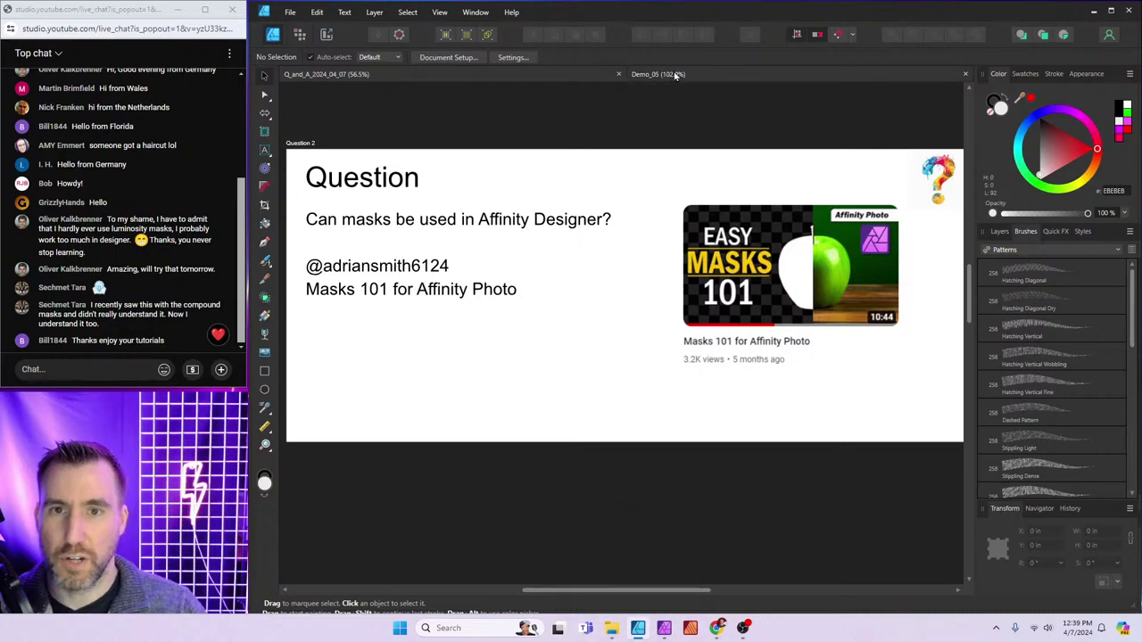
pyautogui.click(966, 74)
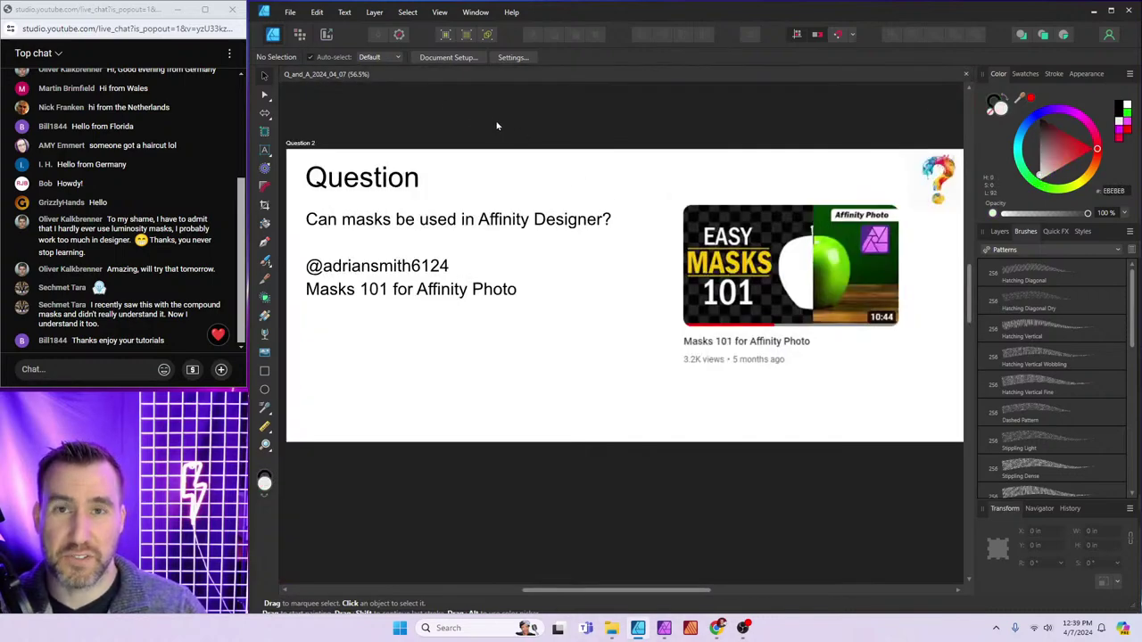
pyautogui.click(290, 15)
pyautogui.click(301, 39)
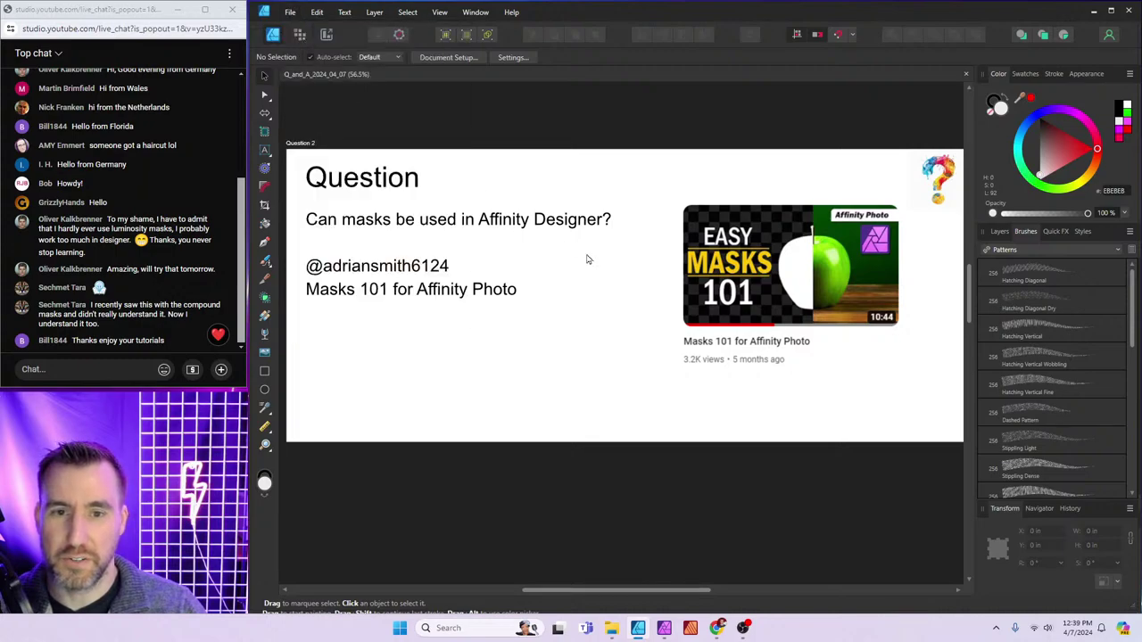
# Create a blank document and draw a large circle filled light blue (00AAFF)
pyautogui.click(935, 487)
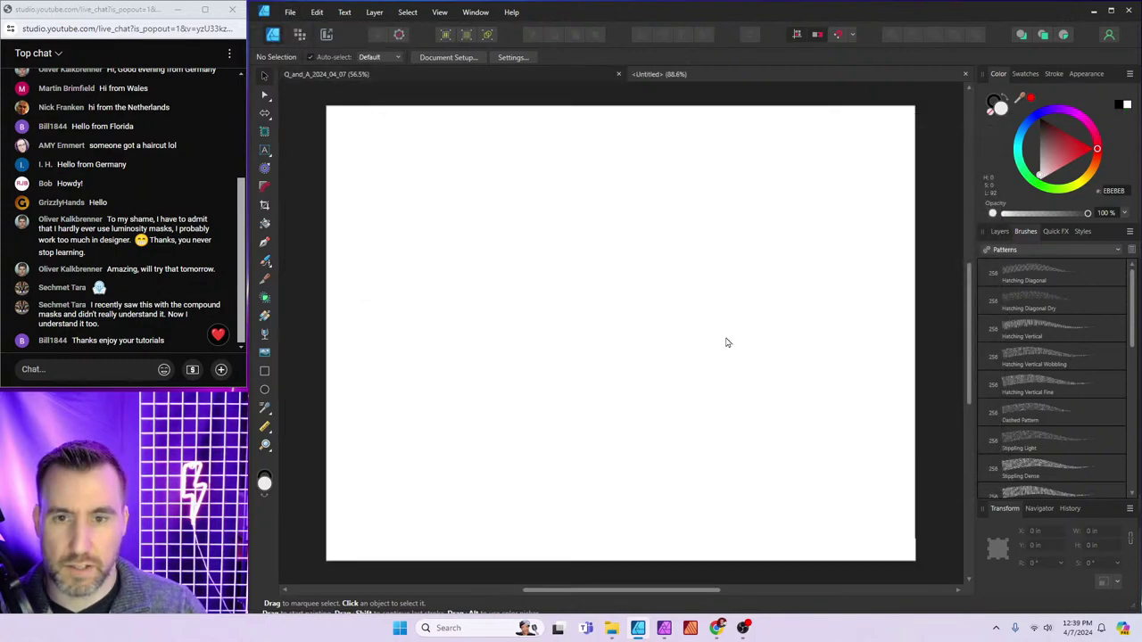
pyautogui.click(264, 389)
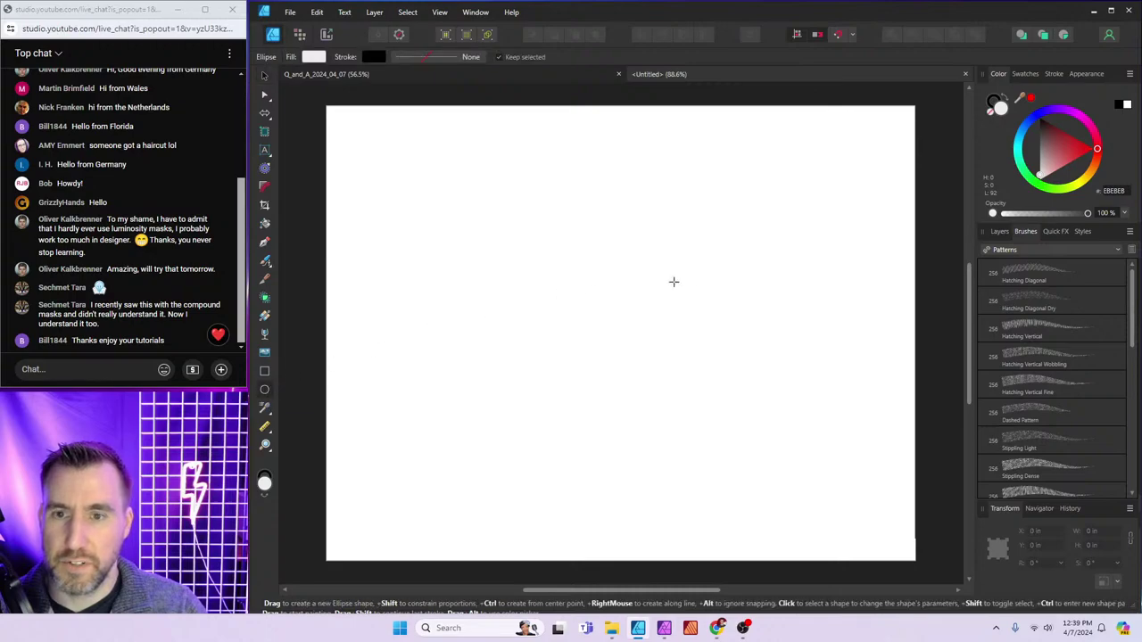
pyautogui.moveTo(480, 178); pyautogui.dragTo(764, 461)
pyautogui.click(1096, 150)
pyautogui.moveTo(1096, 150); pyautogui.dragTo(1022, 135)
pyautogui.click(1001, 232)
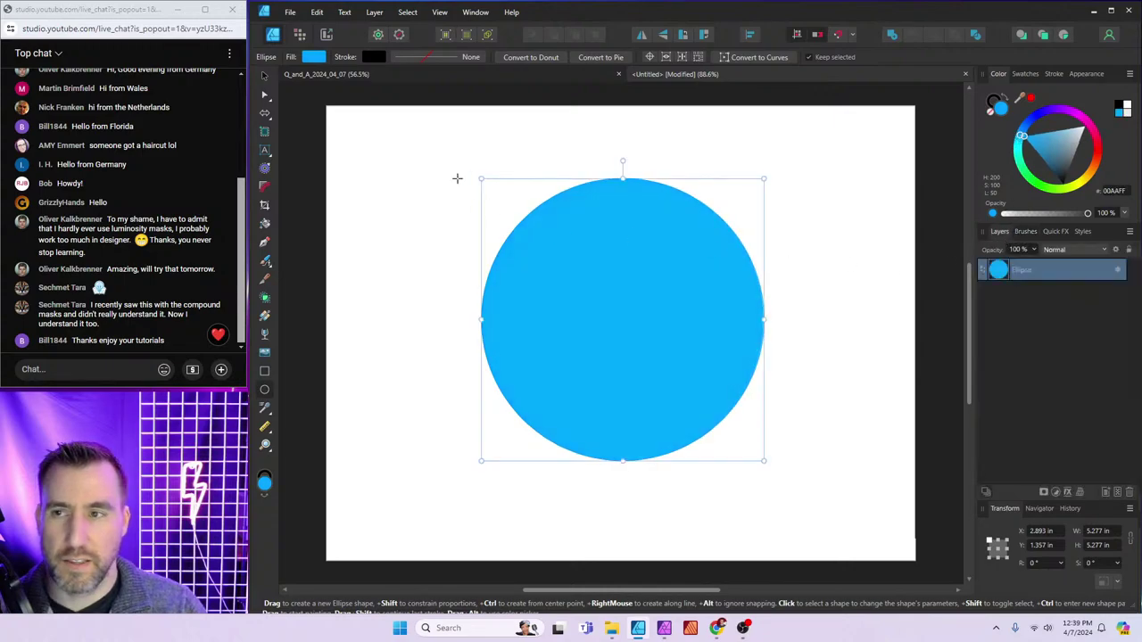
# Nudge the circle slightly left and switch to the Pixel Persona
pyautogui.click(265, 77)
pyautogui.moveTo(668, 293); pyautogui.dragTo(660, 294)
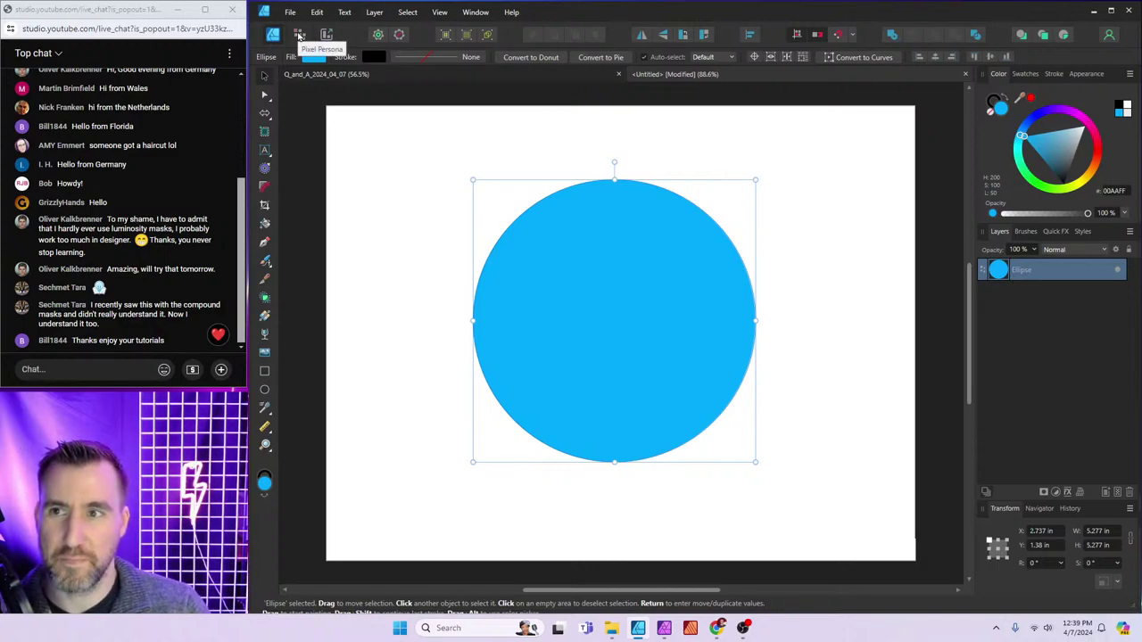
pyautogui.click(299, 35)
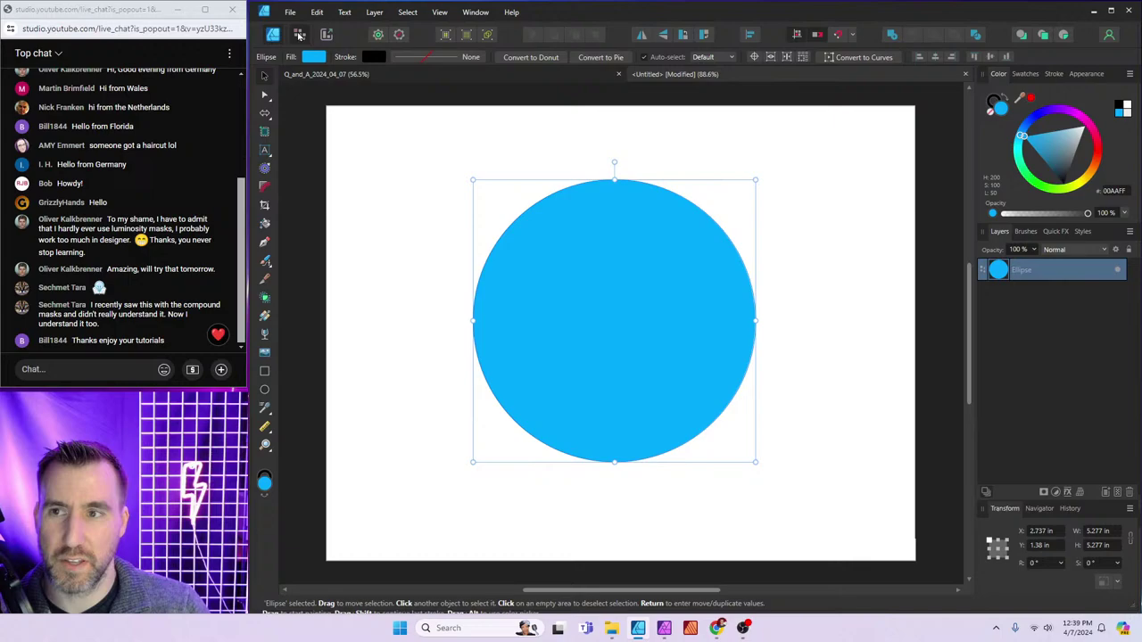
# Add a mask to the Ellipse layer and set up a black Matte Acrylic 02 brush at 196 px
pyautogui.click(1057, 493)
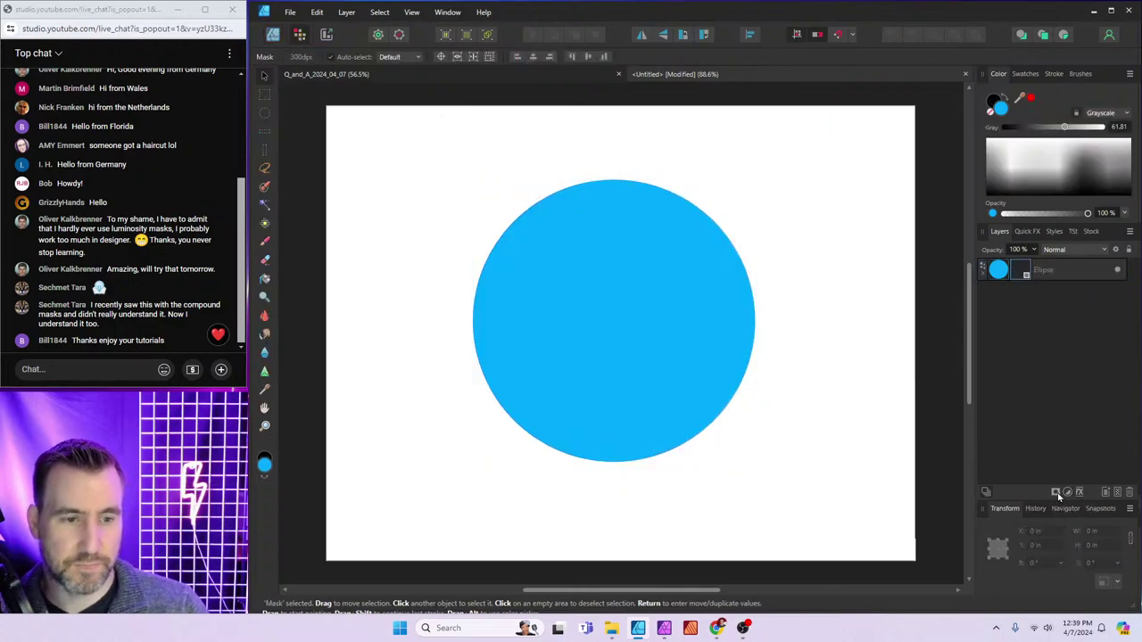
pyautogui.moveTo(1008, 152); pyautogui.dragTo(998, 182)
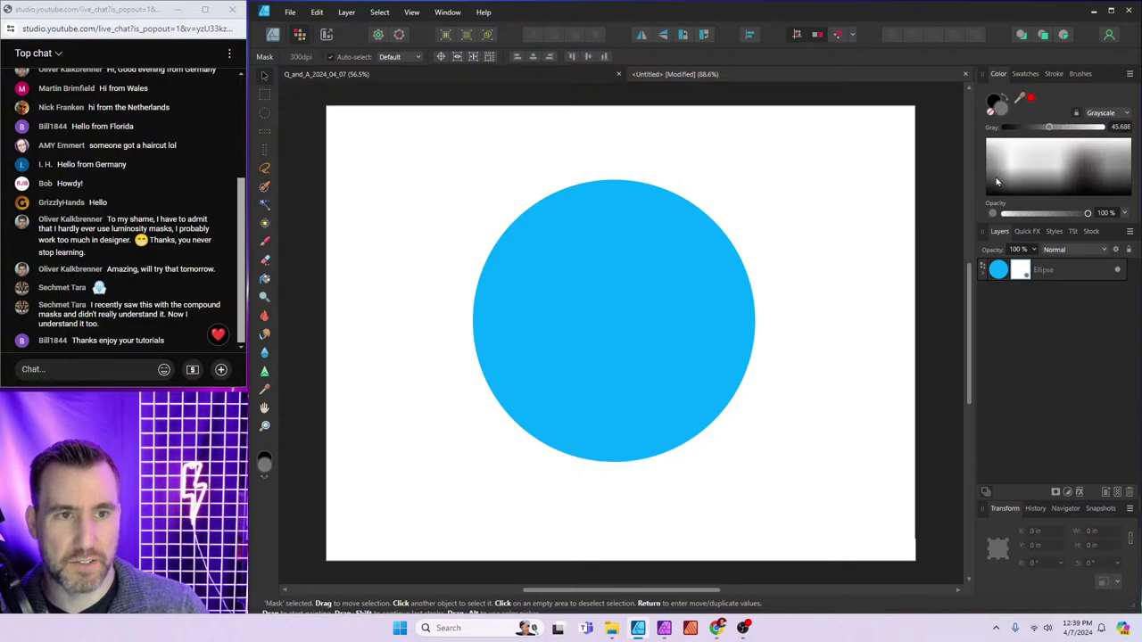
pyautogui.press('d')
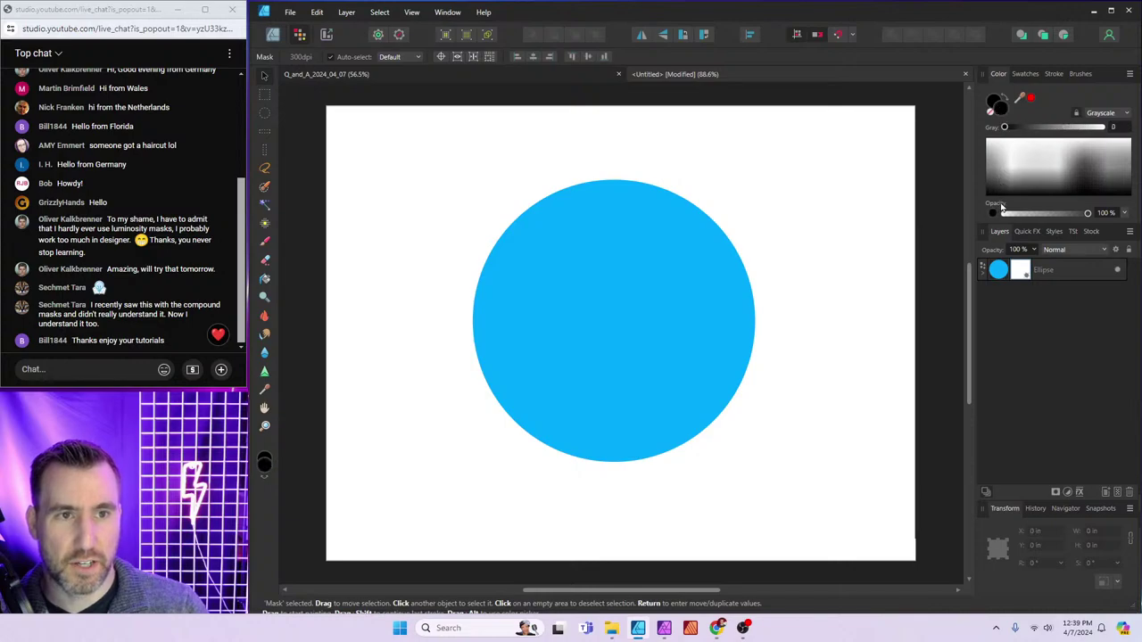
pyautogui.click(265, 242)
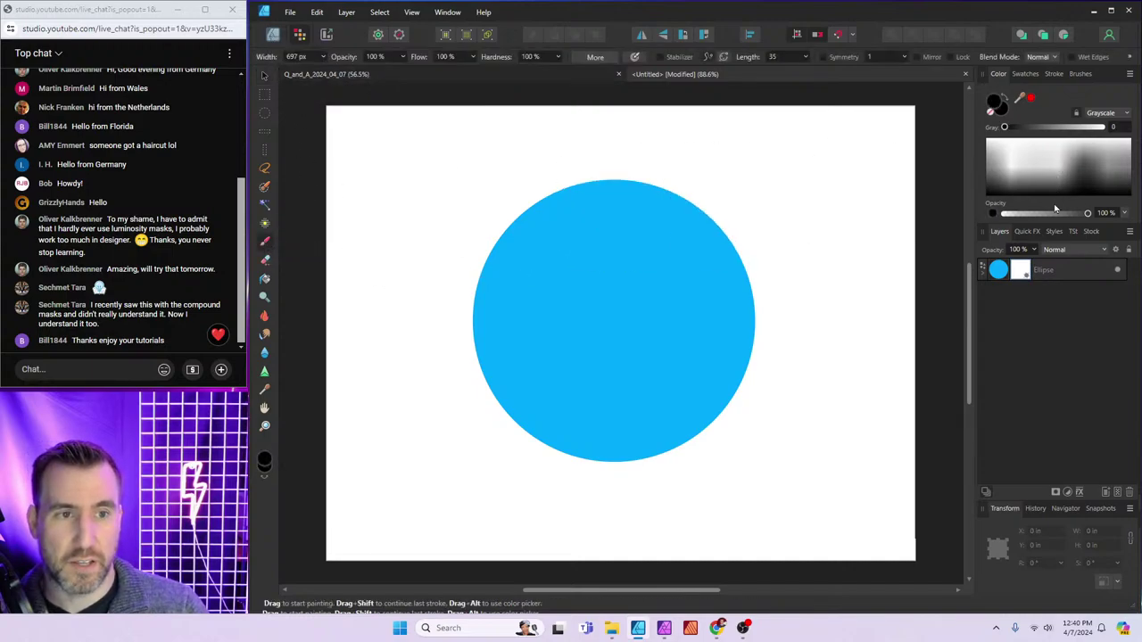
pyautogui.click(1079, 74)
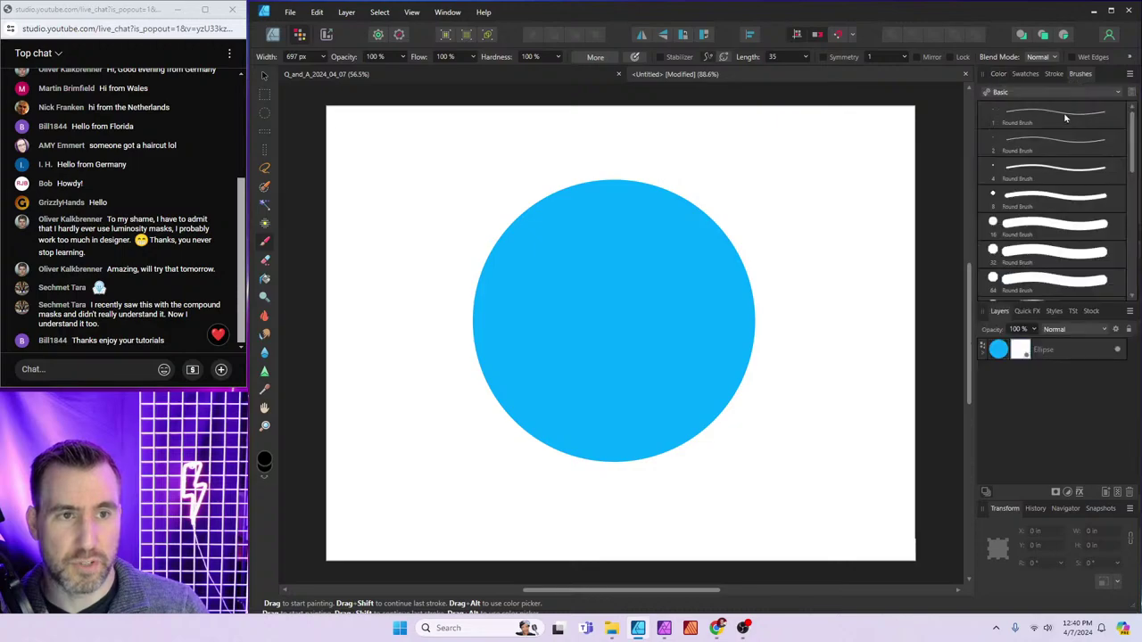
pyautogui.click(1026, 92)
pyautogui.click(1017, 114)
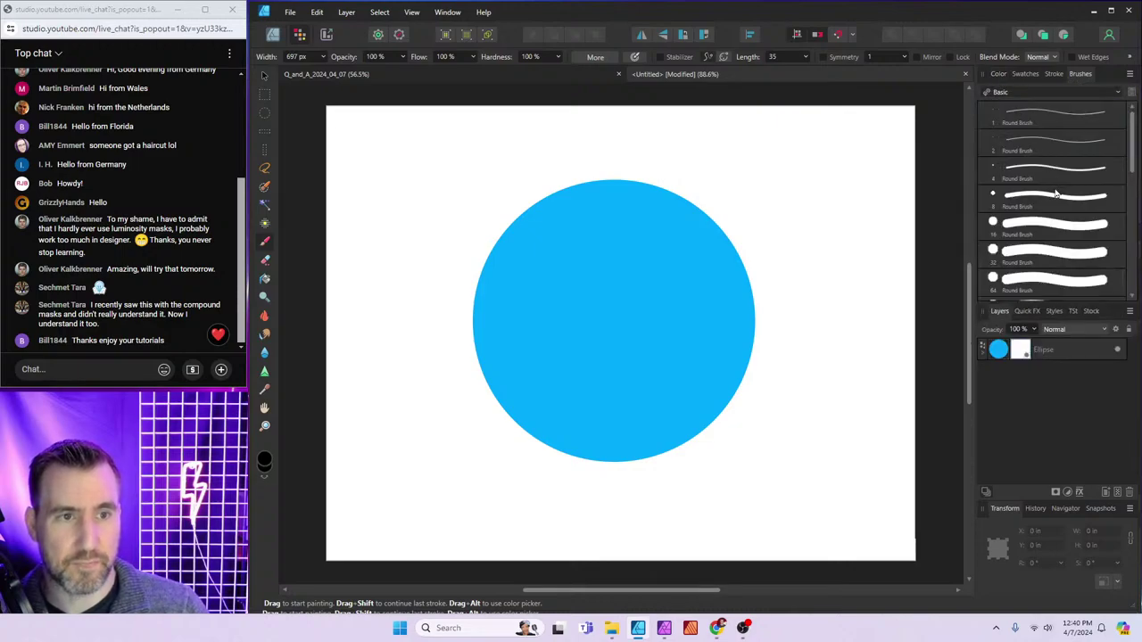
pyautogui.click(1053, 141)
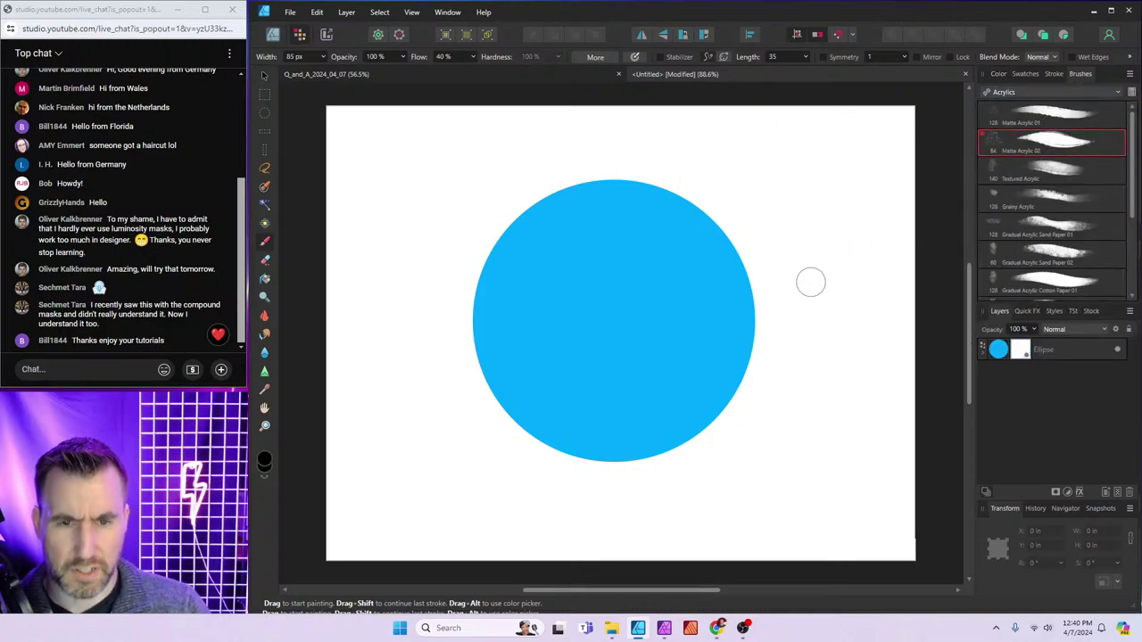
pyautogui.press(']')
pyautogui.press(']')
pyautogui.press(']')
pyautogui.press(']')
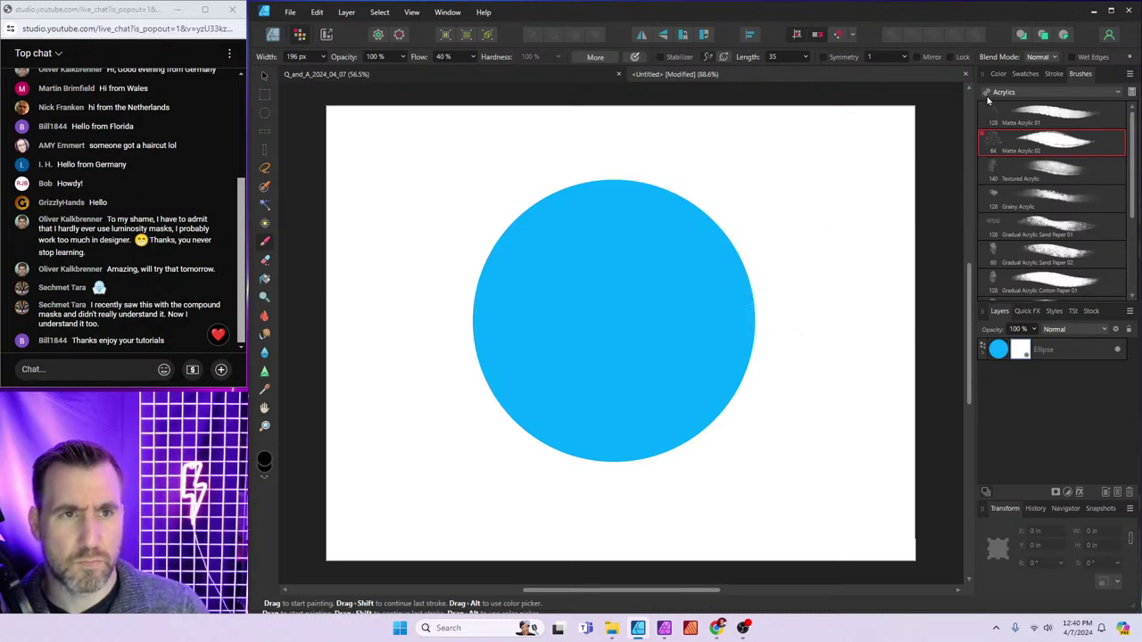
pyautogui.click(998, 73)
# Paint out the circle's right side on the mask, then reselect the Ellipse layer
pyautogui.moveTo(758, 290)
pyautogui.mouseDown()
pyautogui.moveTo(729, 381)
pyautogui.moveTo(758, 303)
pyautogui.moveTo(660, 456)
pyautogui.moveTo(744, 267)
pyautogui.moveTo(700, 358)
pyautogui.moveTo(713, 357)
pyautogui.moveTo(662, 432)
pyautogui.moveTo(659, 409)
pyautogui.moveTo(592, 471)
pyautogui.moveTo(732, 244)
pyautogui.moveTo(936, 327)
pyautogui.mouseUp()
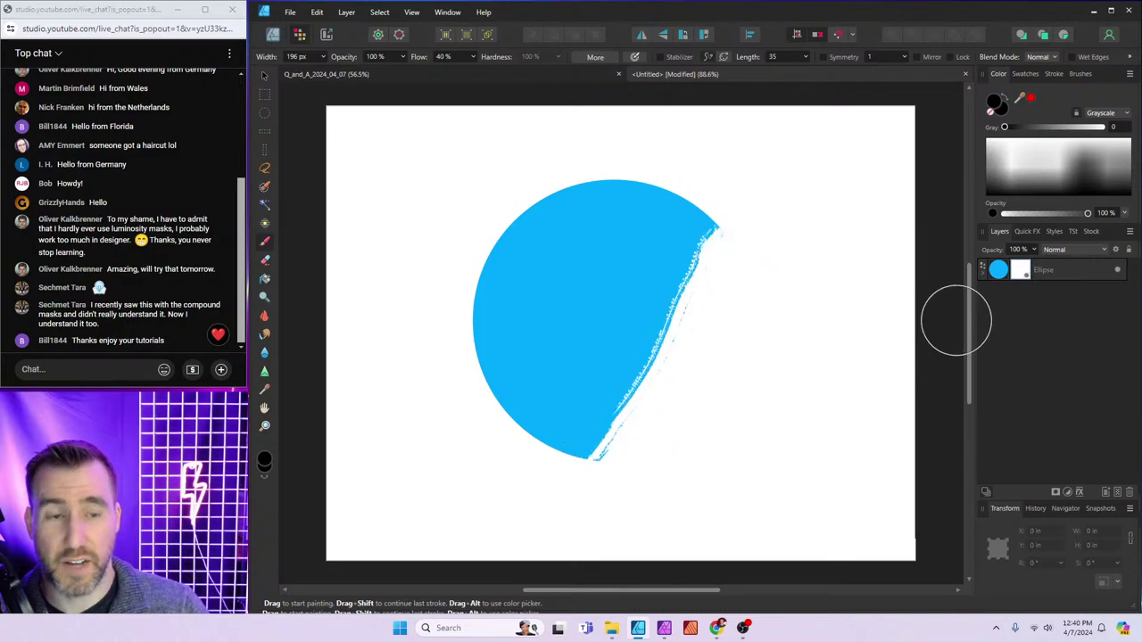
pyautogui.click(982, 270)
pyautogui.click(1034, 270)
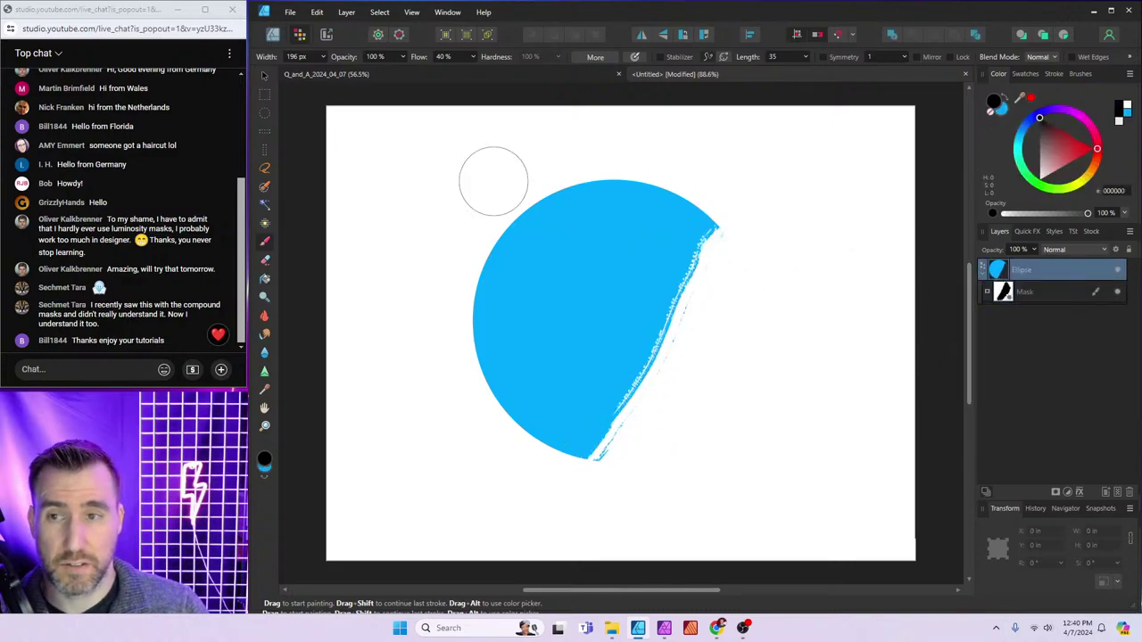
pyautogui.click(264, 76)
# Enlarge the circle with the mask fixed, toggle the mask's visibility, and return to Designer Persona
pyautogui.moveTo(755, 181); pyautogui.dragTo(781, 164)
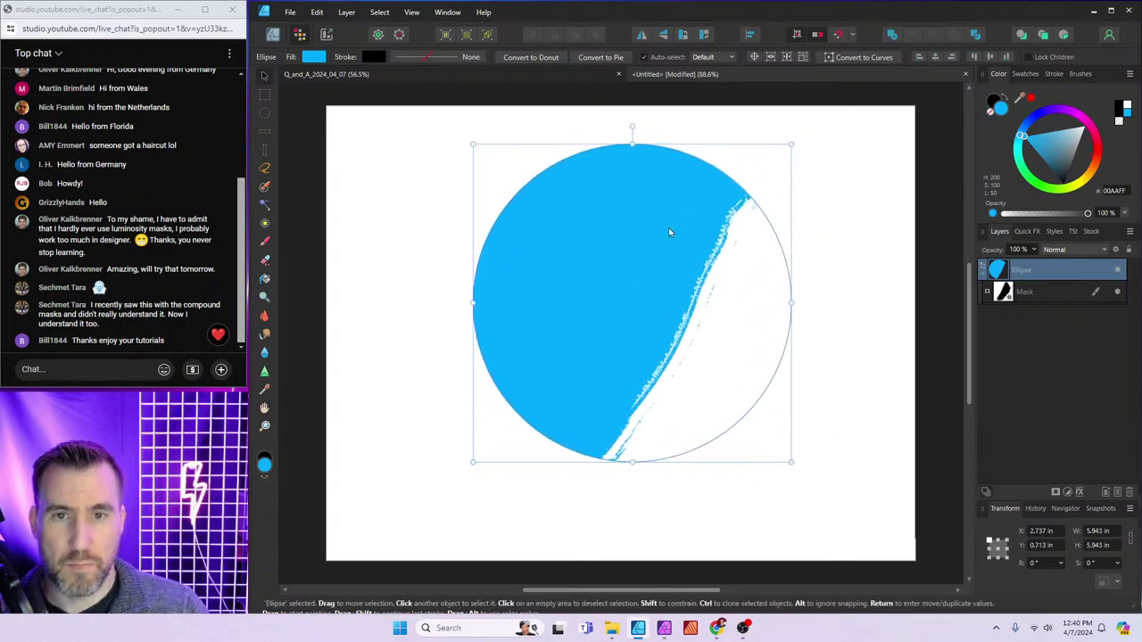
pyautogui.doubleClick(728, 249)
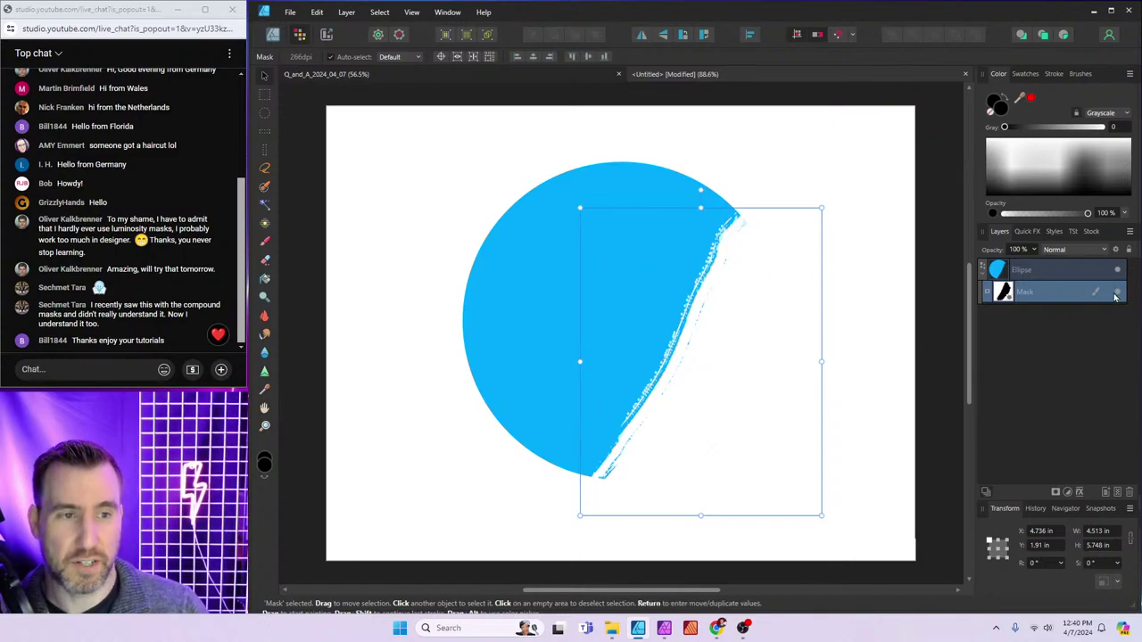
pyautogui.click(1117, 293)
pyautogui.click(1117, 294)
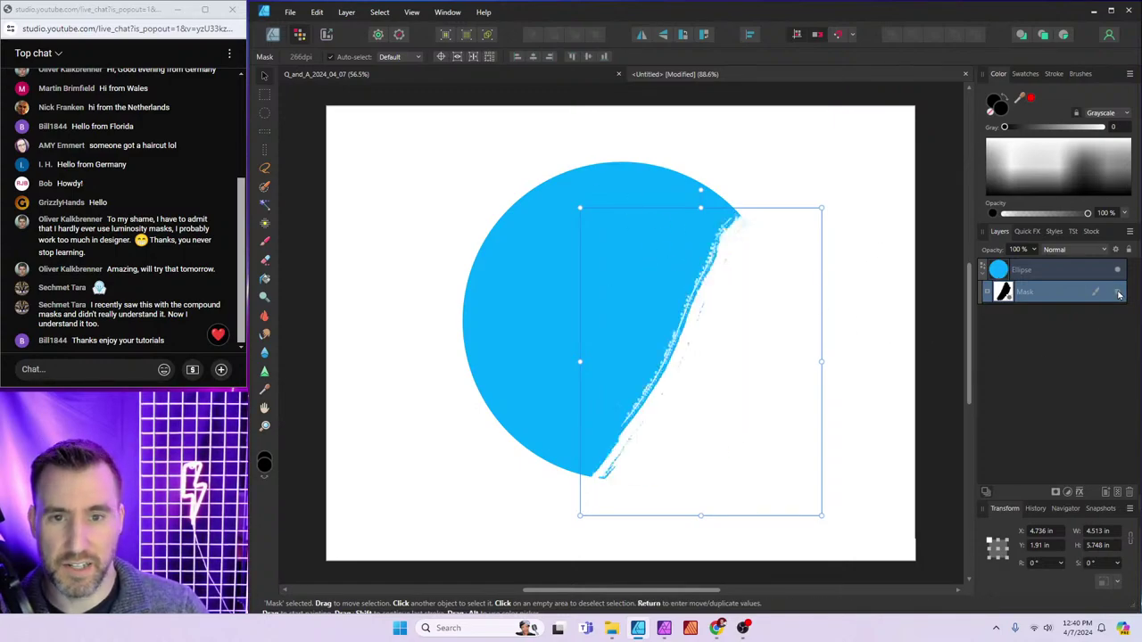
pyautogui.click(273, 35)
pyautogui.click(368, 221)
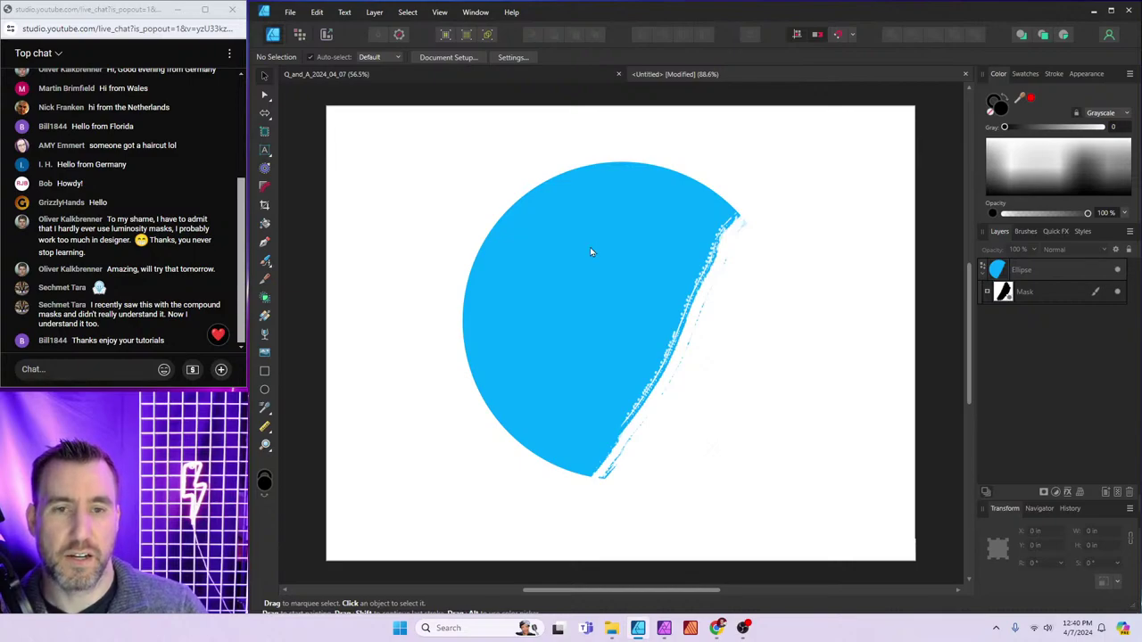
pyautogui.click(502, 76)
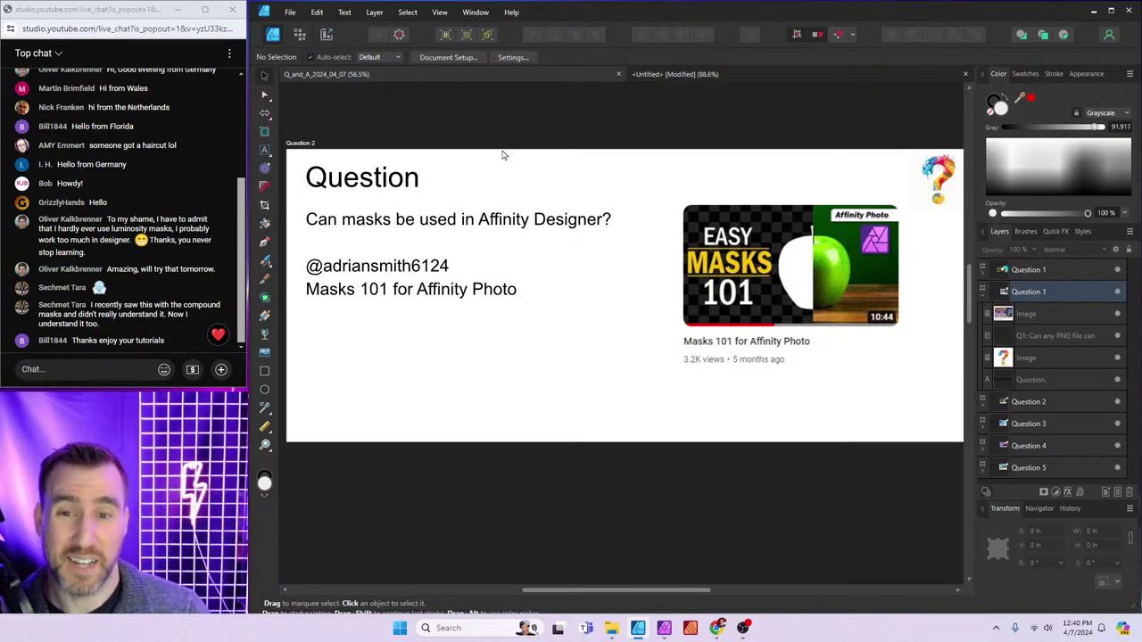
# Scroll the deck to the Question 3 slide and return to the untitled circle document
pyautogui.scroll(-2, 492, 239)
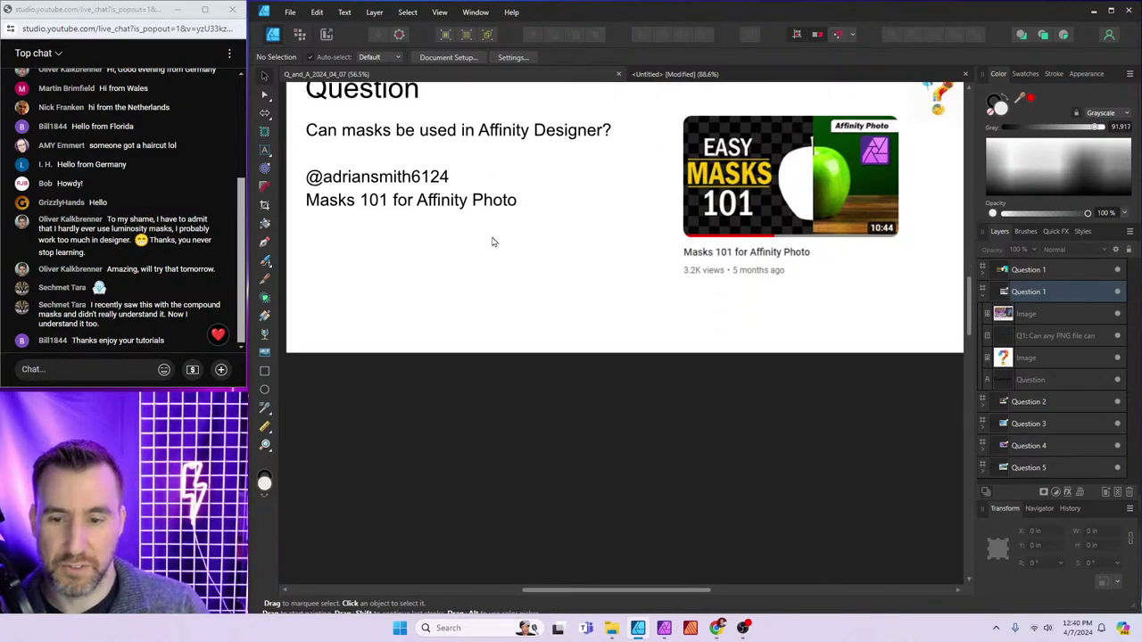
pyautogui.scroll(-8, 494, 239)
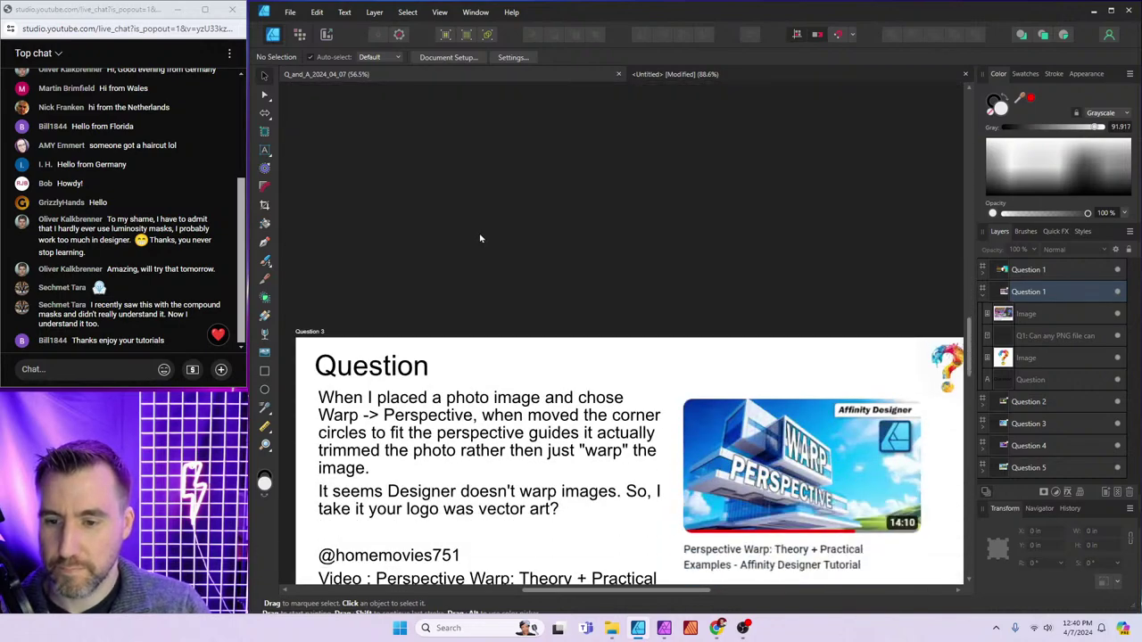
pyautogui.scroll(-3, 478, 238)
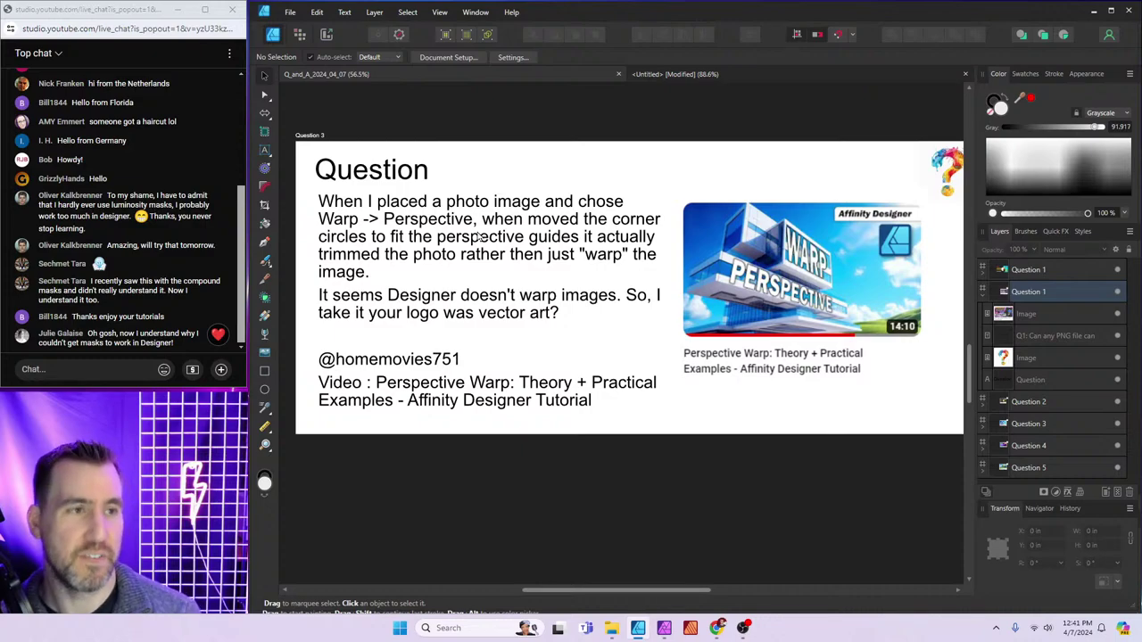
pyautogui.click(685, 73)
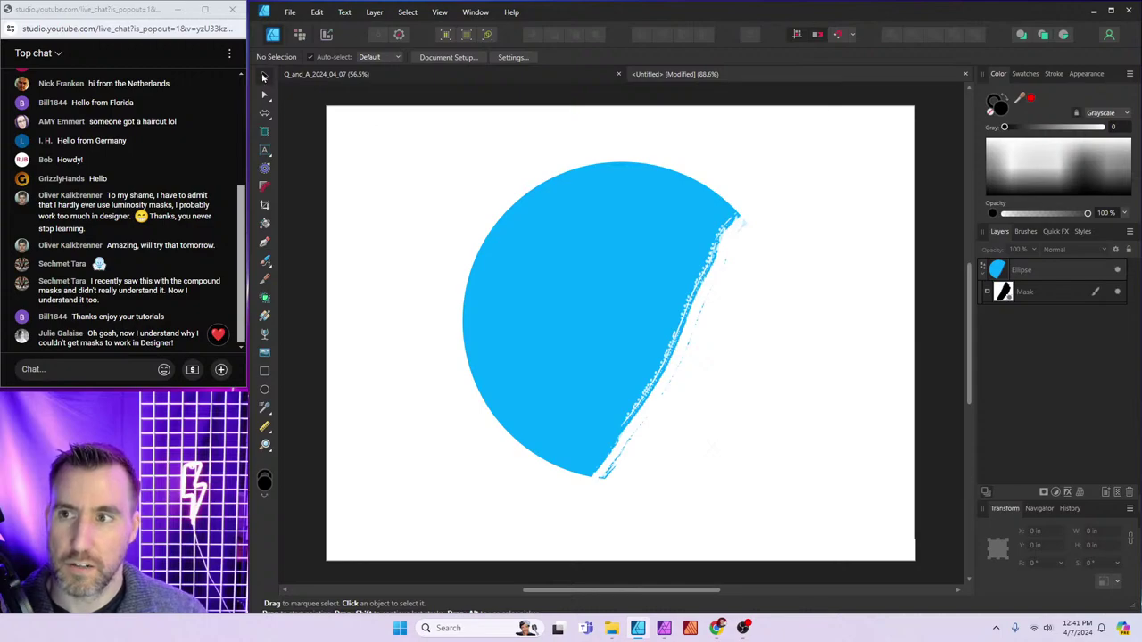
# Delete the masked blue circle, then flip to Q_and_A and back to the blank page
pyautogui.click(636, 244)
pyautogui.press('Delete')
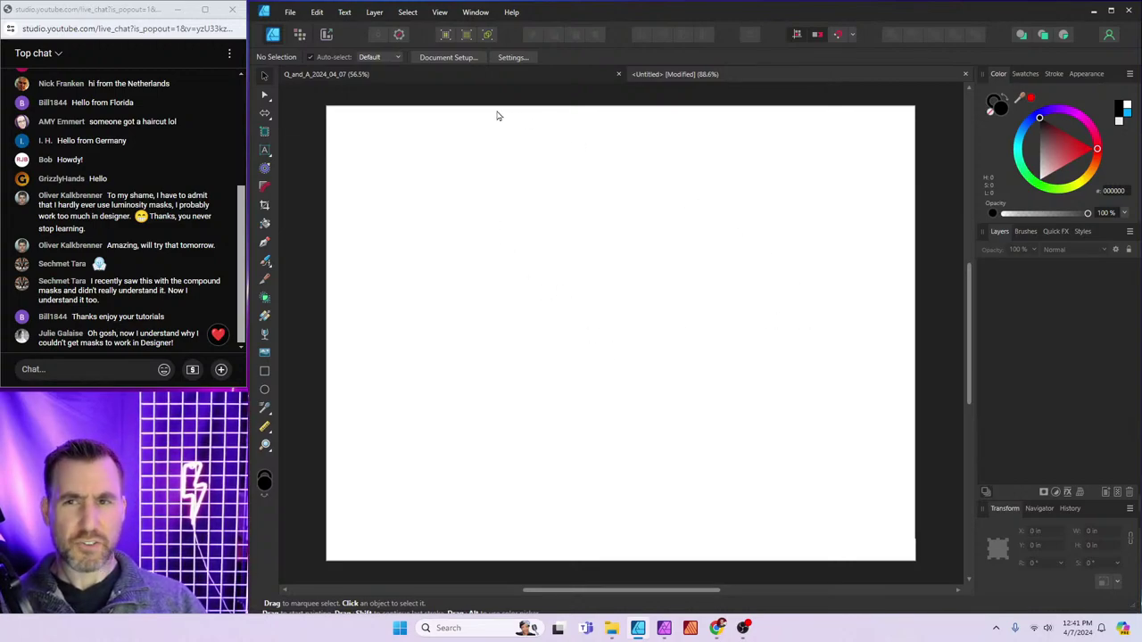
pyautogui.click(472, 74)
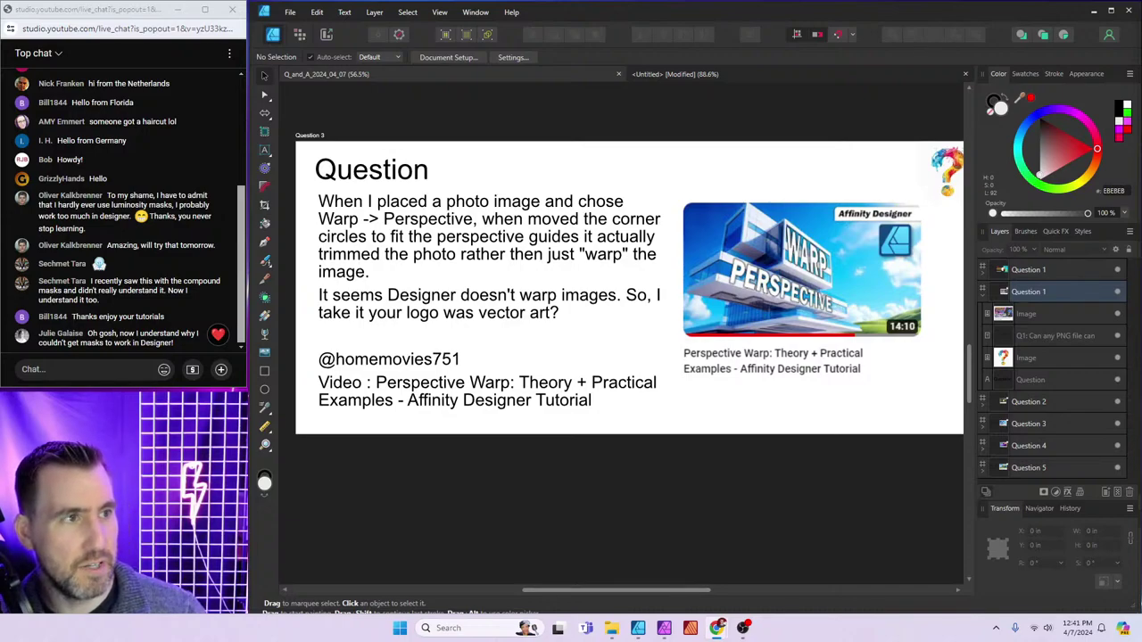
pyautogui.hotkey('ctrl', 'Tab')
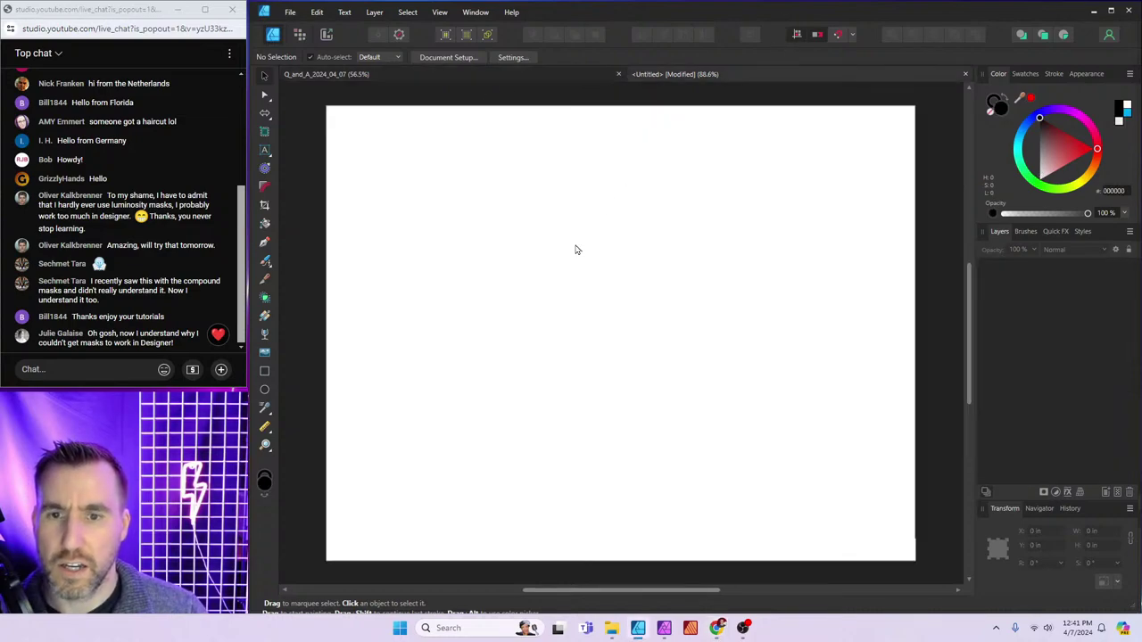
# Paste the house photo onto the page, then resize and reposition it toward the left
pyautogui.hotkey('ctrl', 'v')
pyautogui.moveTo(723, 260); pyautogui.dragTo(878, 173)
pyautogui.moveTo(836, 229); pyautogui.dragTo(687, 227)
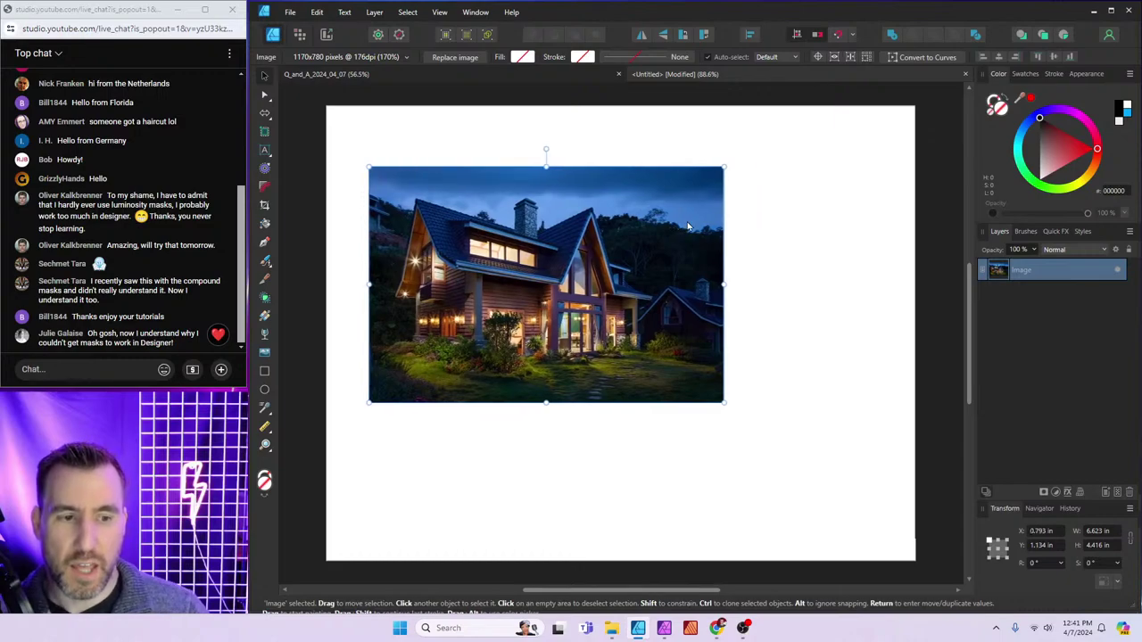
pyautogui.moveTo(723, 167); pyautogui.dragTo(684, 215)
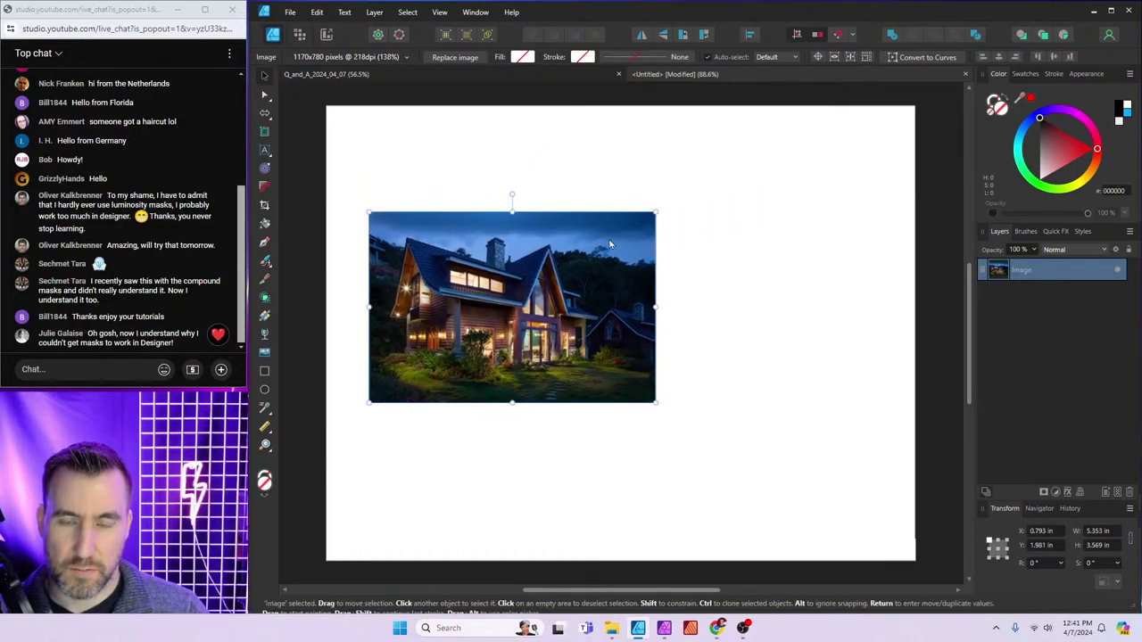
pyautogui.click(683, 273)
# Draw a dark red rectangle and a bright blue triangle roof above it
pyautogui.click(264, 371)
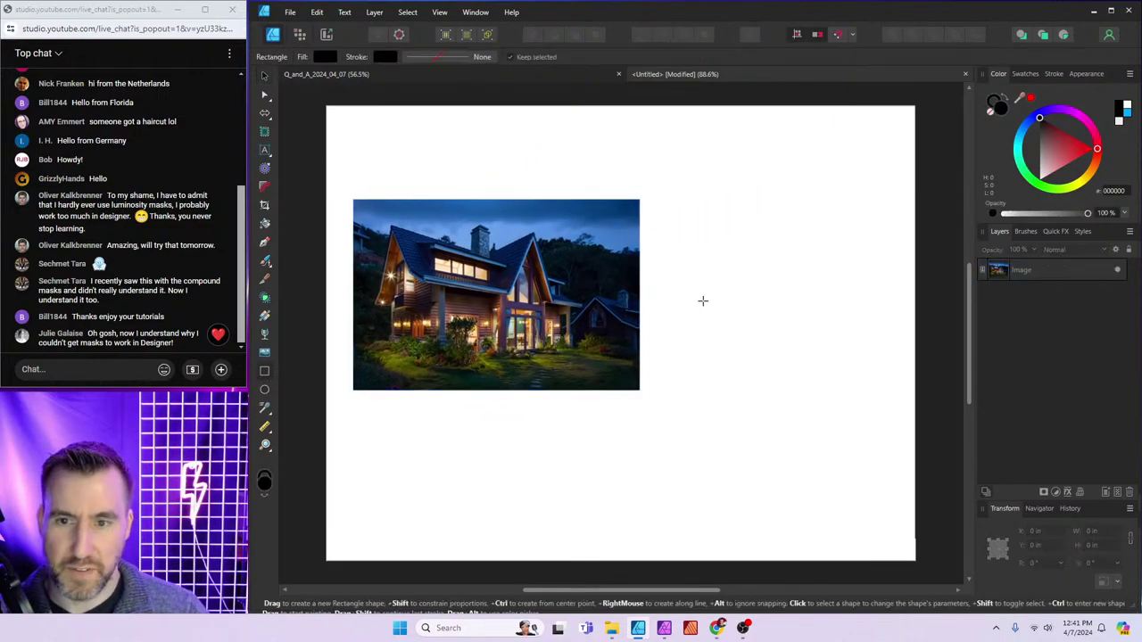
pyautogui.moveTo(734, 275); pyautogui.dragTo(842, 373)
pyautogui.moveTo(1076, 150); pyautogui.dragTo(1062, 131)
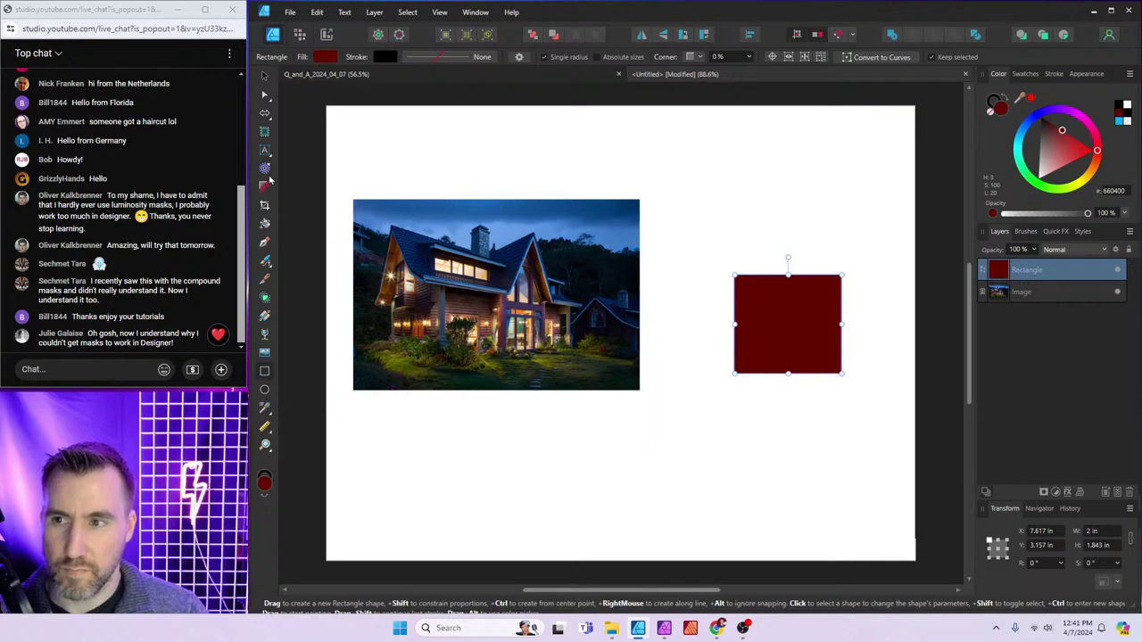
pyautogui.click(265, 113)
pyautogui.click(320, 129)
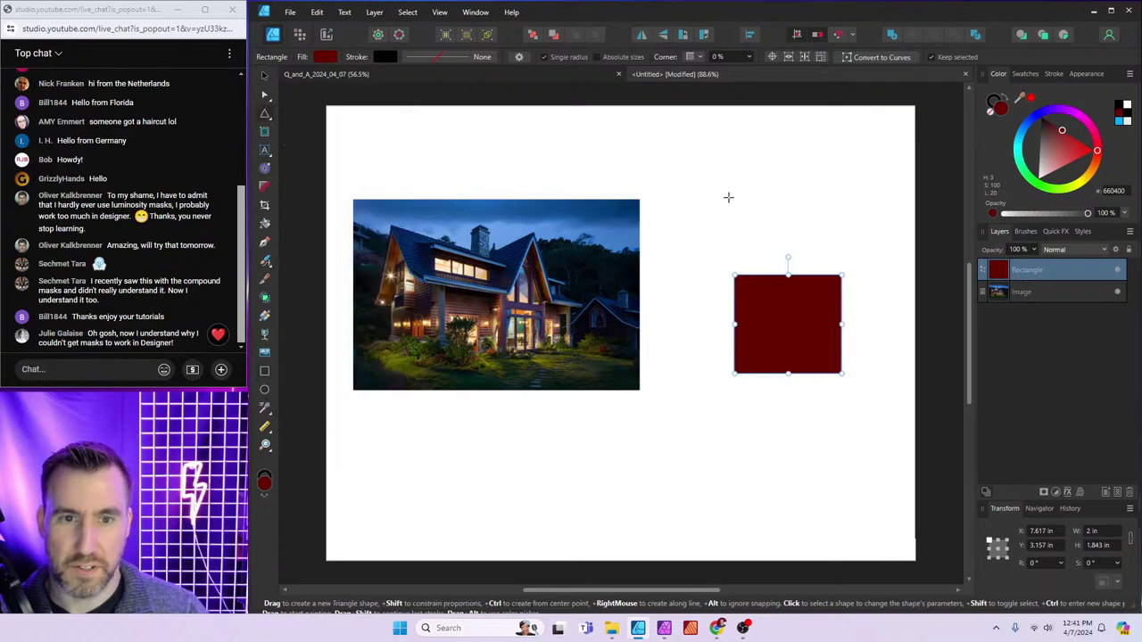
pyautogui.moveTo(725, 193); pyautogui.dragTo(858, 285)
pyautogui.click(1040, 121)
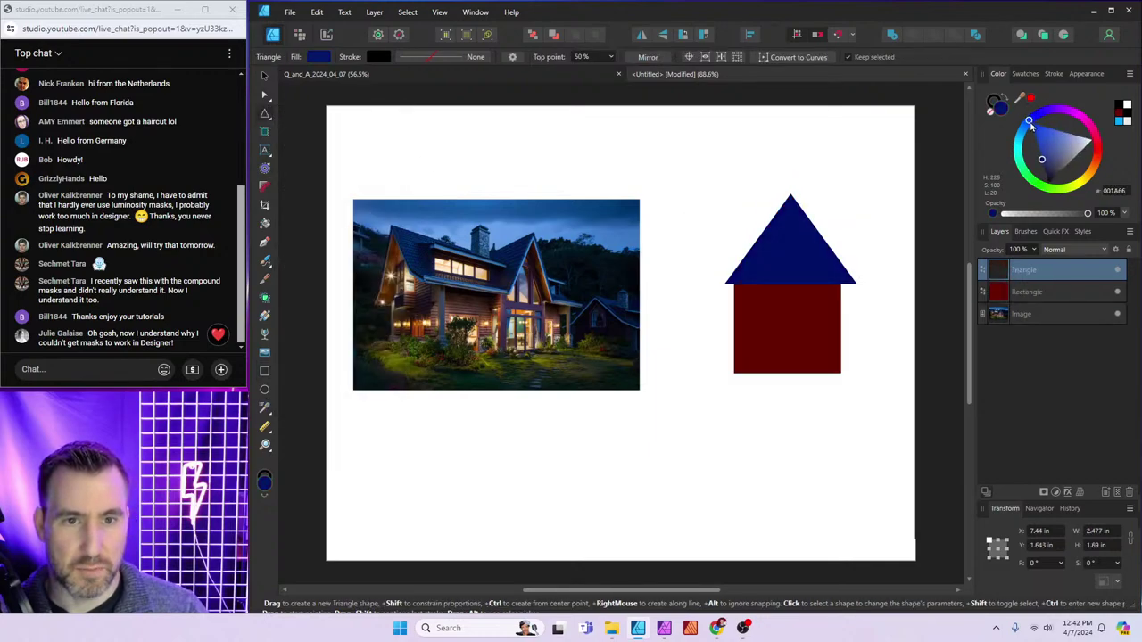
pyautogui.click(1032, 125)
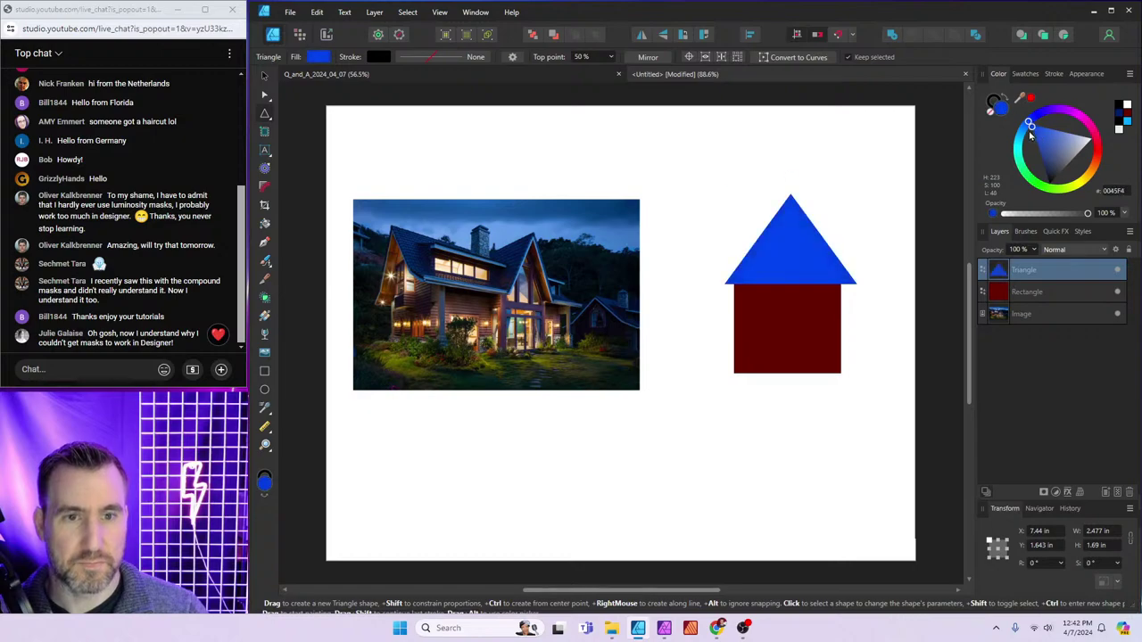
# Align the roof and bright red rectangle, then group both shapes with Ctrl+G
pyautogui.click(267, 79)
pyautogui.moveTo(781, 253); pyautogui.dragTo(776, 254)
pyautogui.click(1026, 291)
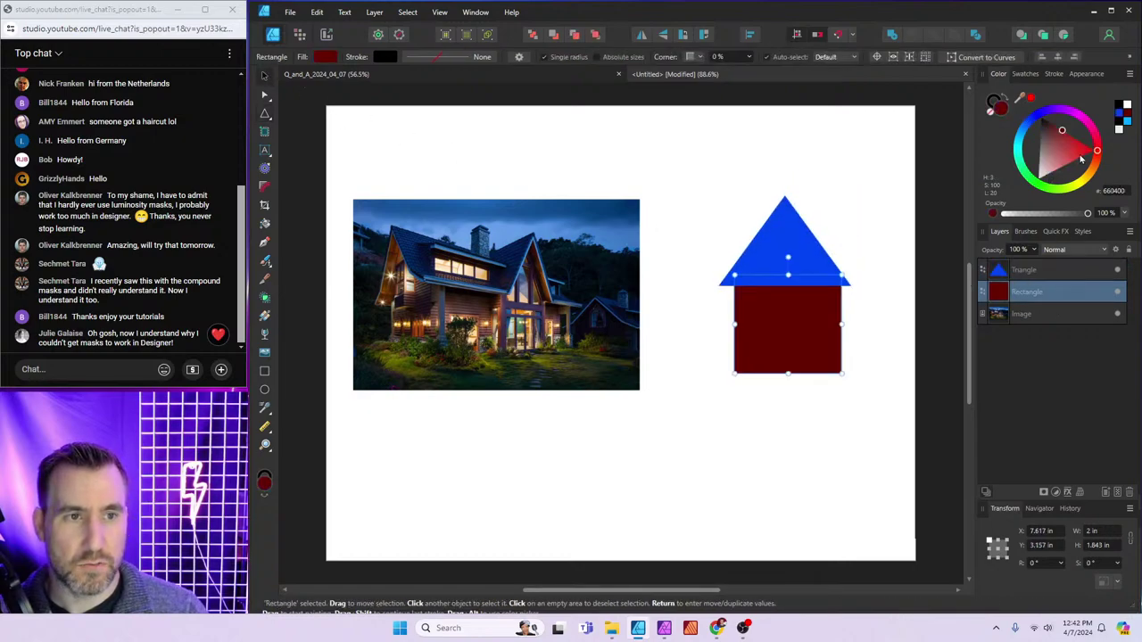
pyautogui.click(1083, 153)
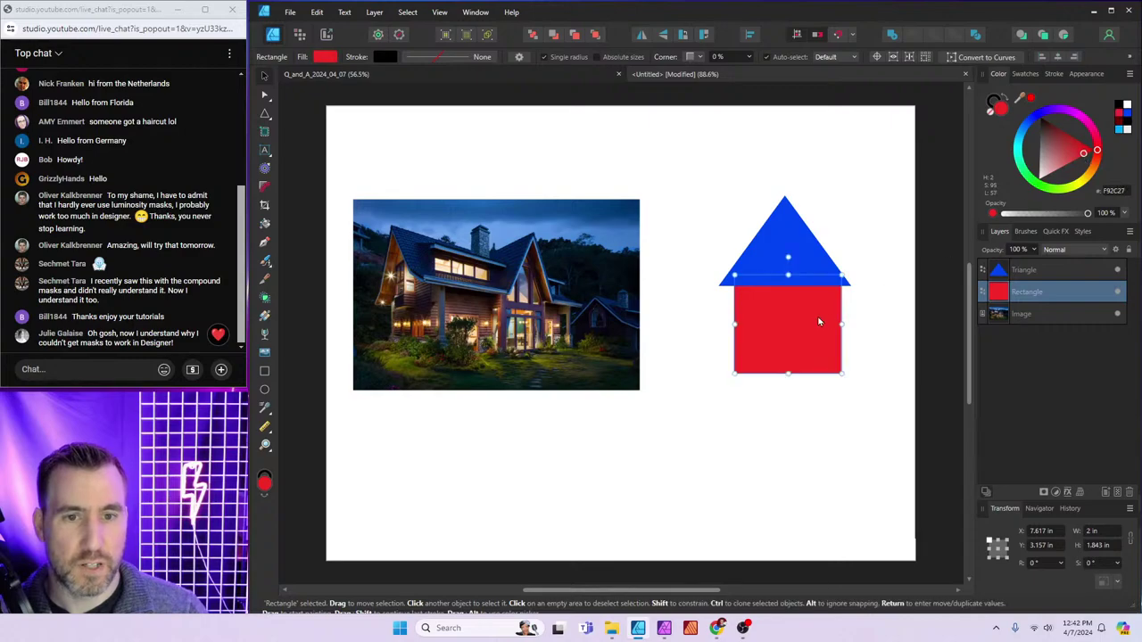
pyautogui.moveTo(813, 323); pyautogui.dragTo(812, 322)
pyautogui.moveTo(701, 170); pyautogui.dragTo(874, 396)
pyautogui.hotkey('ctrl', 'g')
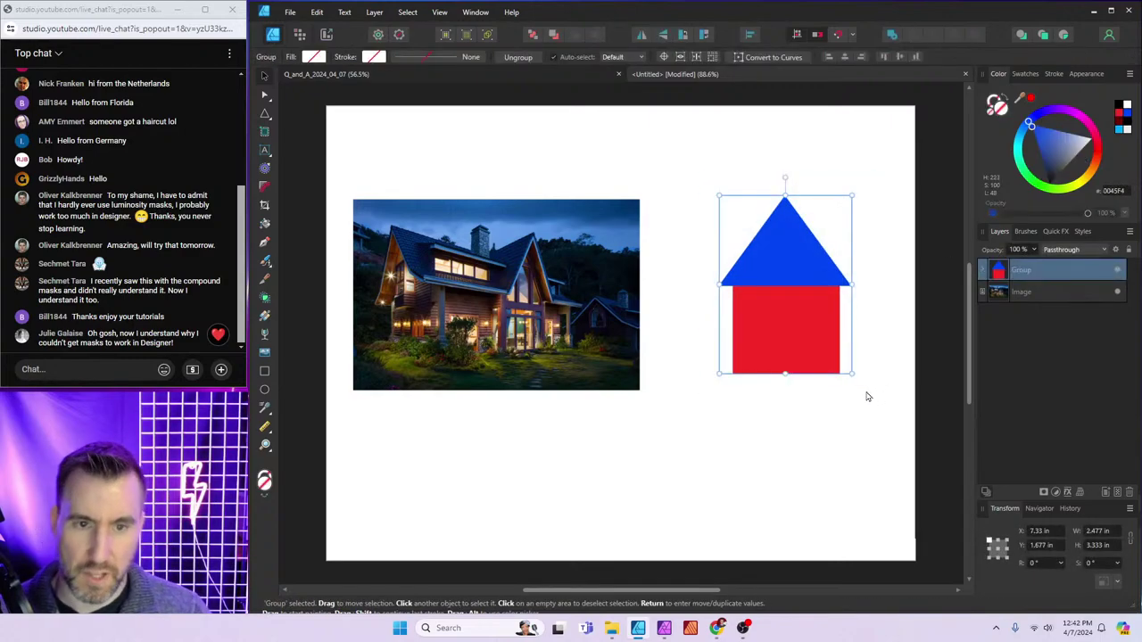
# Rename the grouped house layer to 'Vector House'
pyautogui.doubleClick(1024, 269)
pyautogui.write('Vector')
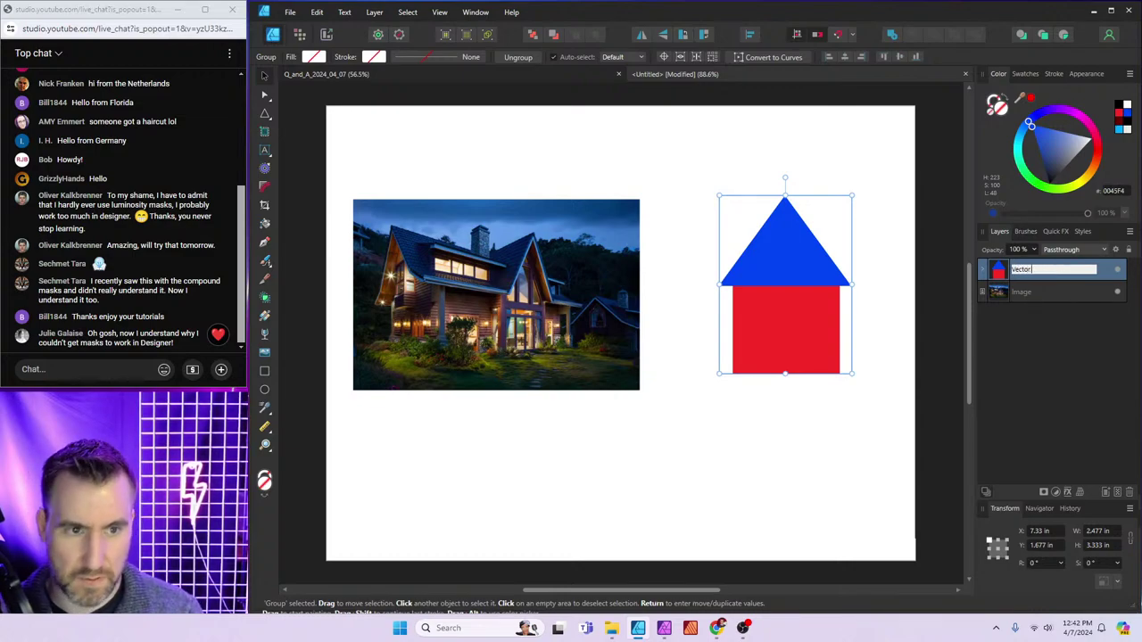
pyautogui.write(' House')
pyautogui.press('Return')
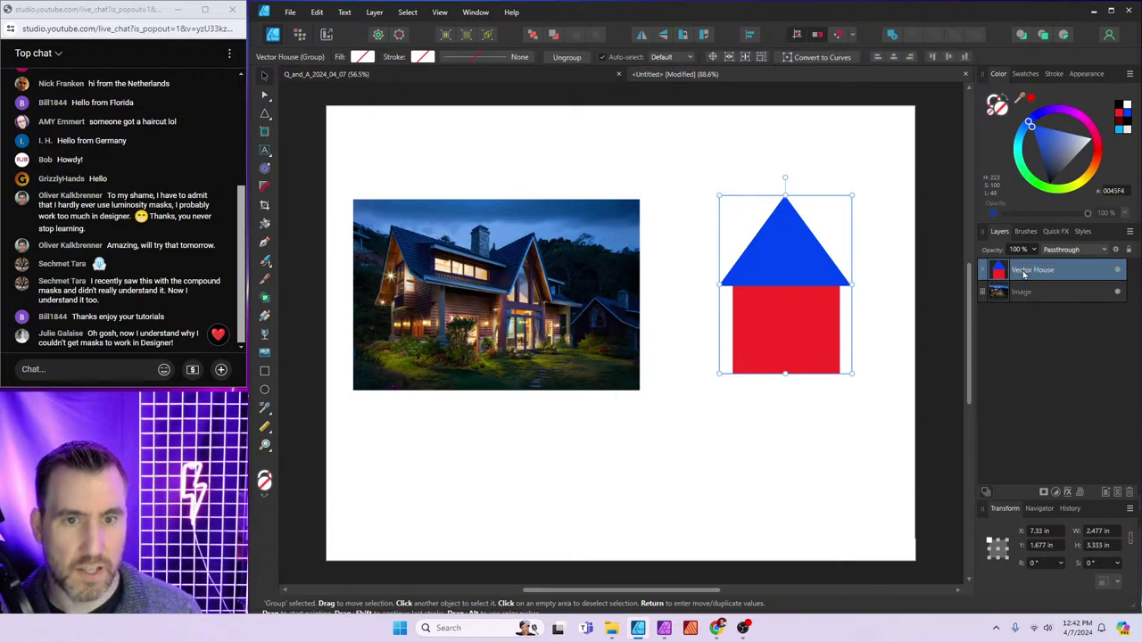
# Apply a Perspective warp to the house group and drag its four corners into a skewed shape
pyautogui.click(1080, 496)
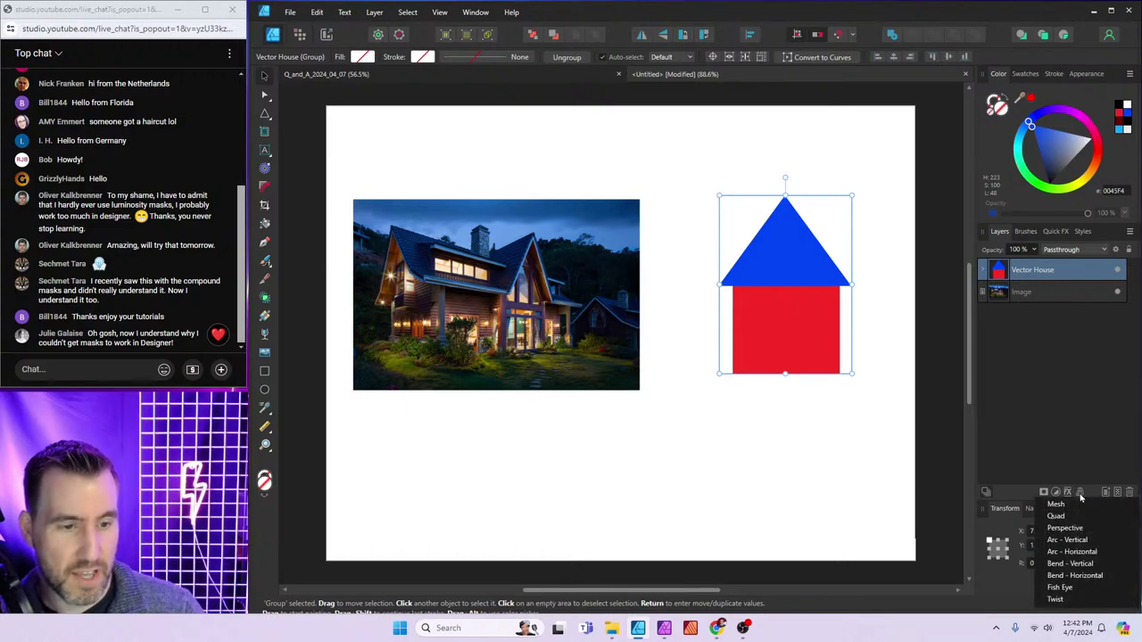
pyautogui.click(1078, 529)
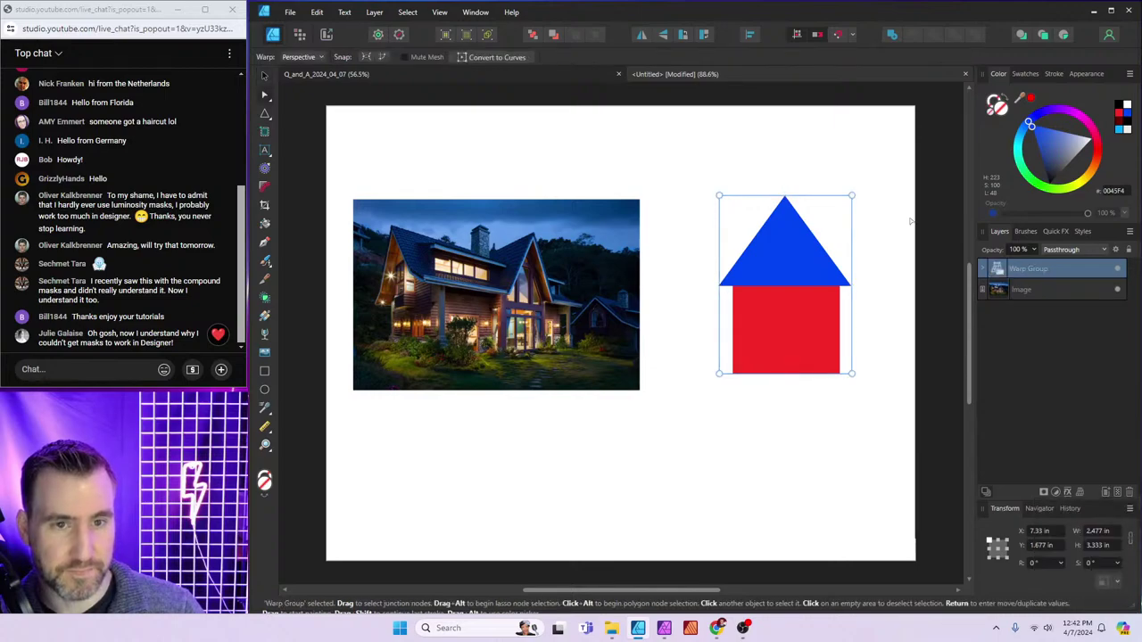
pyautogui.moveTo(856, 203); pyautogui.dragTo(819, 235)
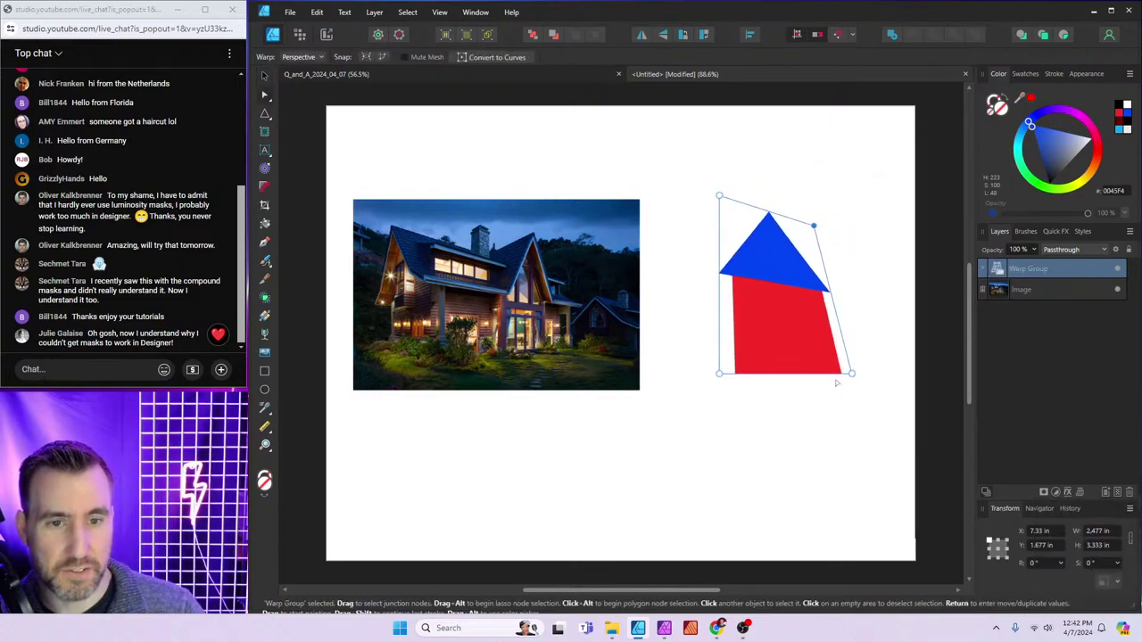
pyautogui.moveTo(852, 373); pyautogui.dragTo(829, 518)
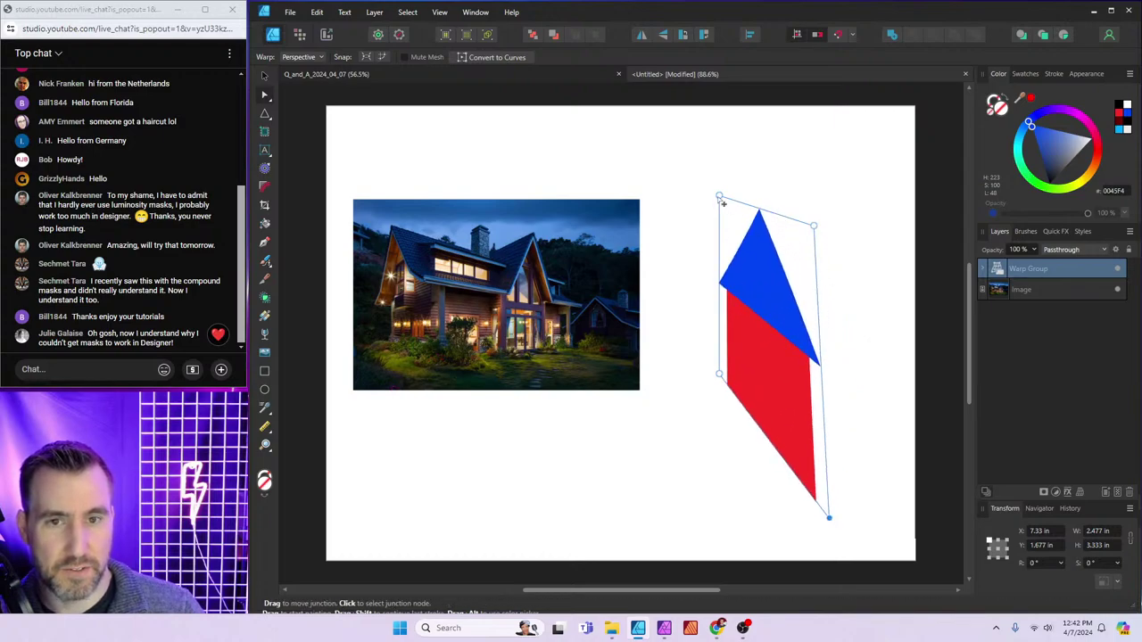
pyautogui.moveTo(719, 195); pyautogui.dragTo(699, 167)
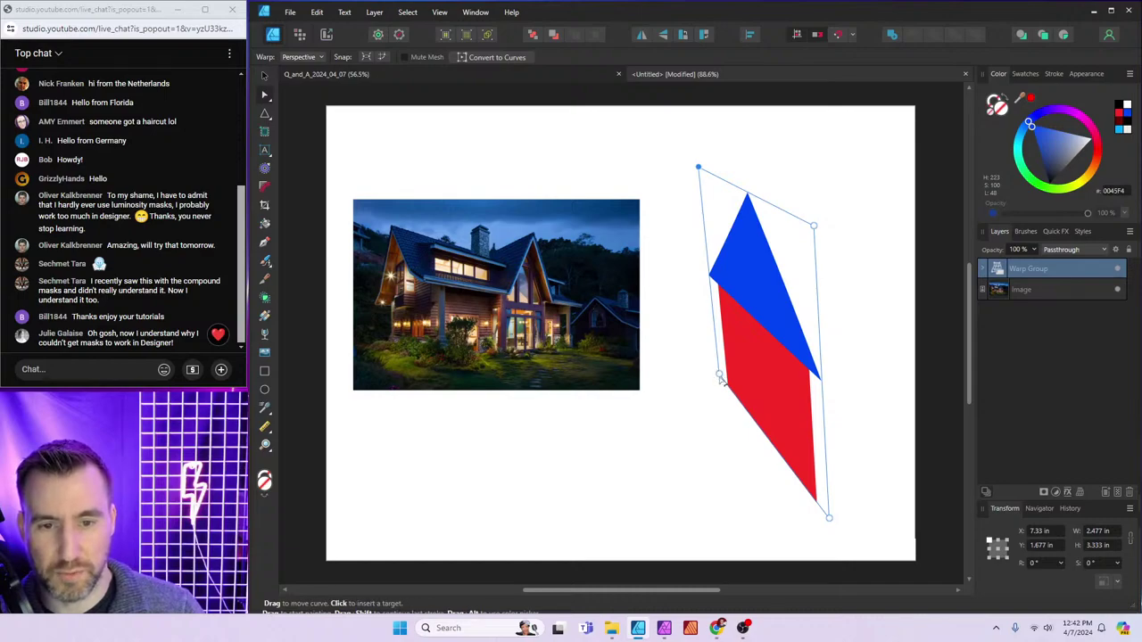
pyautogui.moveTo(719, 373)
pyautogui.mouseDown()
pyautogui.moveTo(721, 419)
pyautogui.moveTo(717, 370)
pyautogui.moveTo(732, 373)
pyautogui.mouseUp()
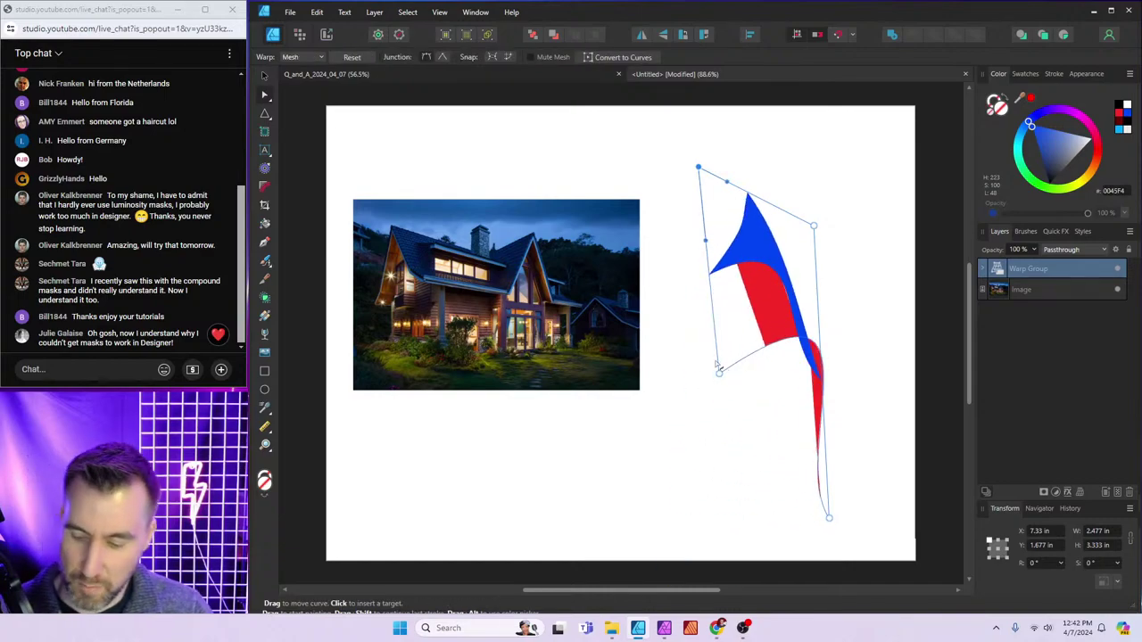
pyautogui.hotkey('ctrl', 'z')
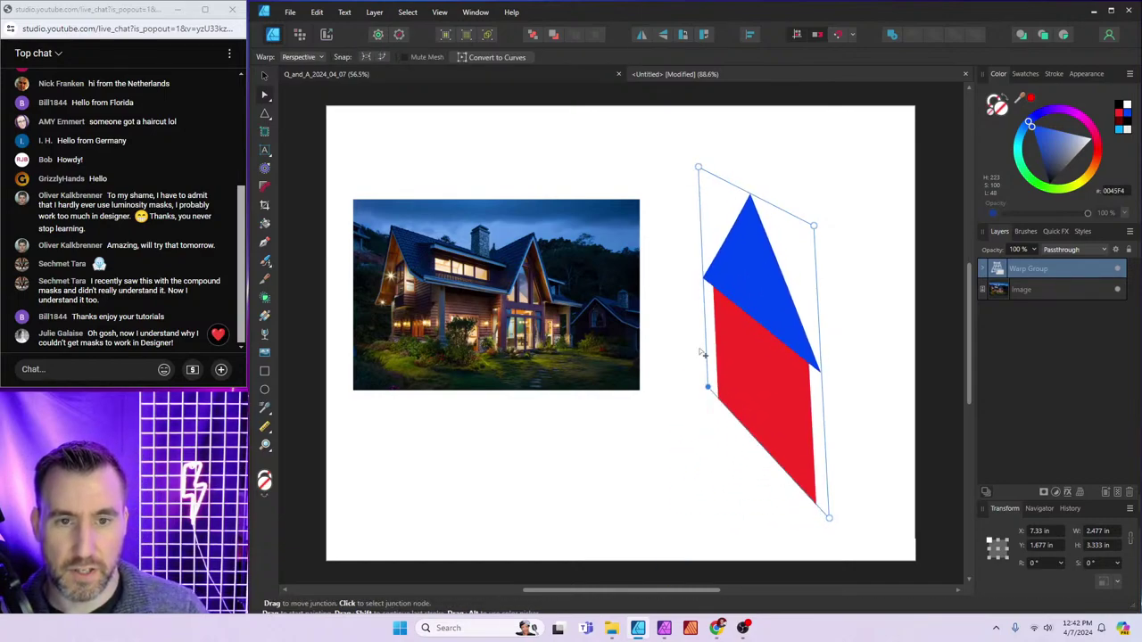
pyautogui.moveTo(706, 421); pyautogui.dragTo(677, 434)
pyautogui.click(265, 75)
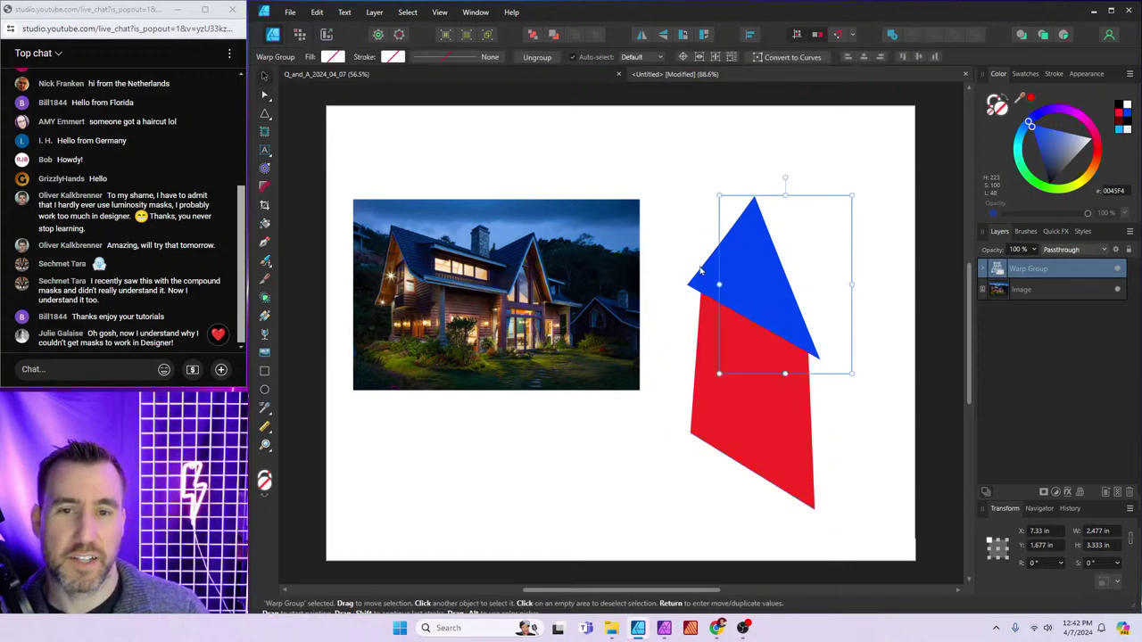
pyautogui.click(536, 235)
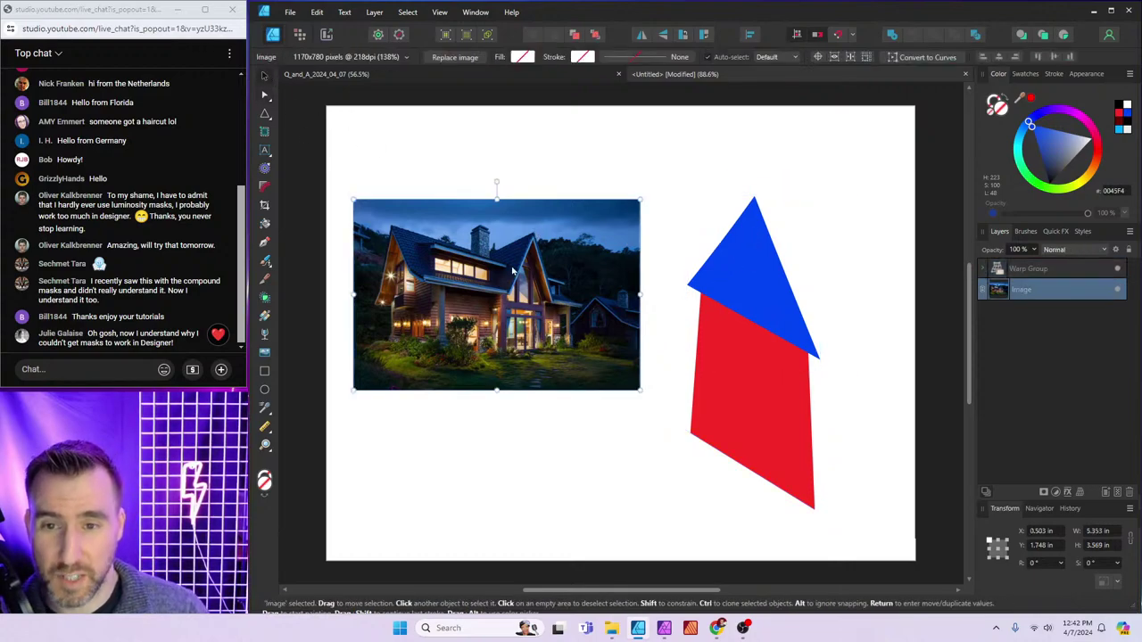
# Perspective-warp the house photo into a tall, tilted quadrilateral with its top-left corner raised
pyautogui.click(1080, 492)
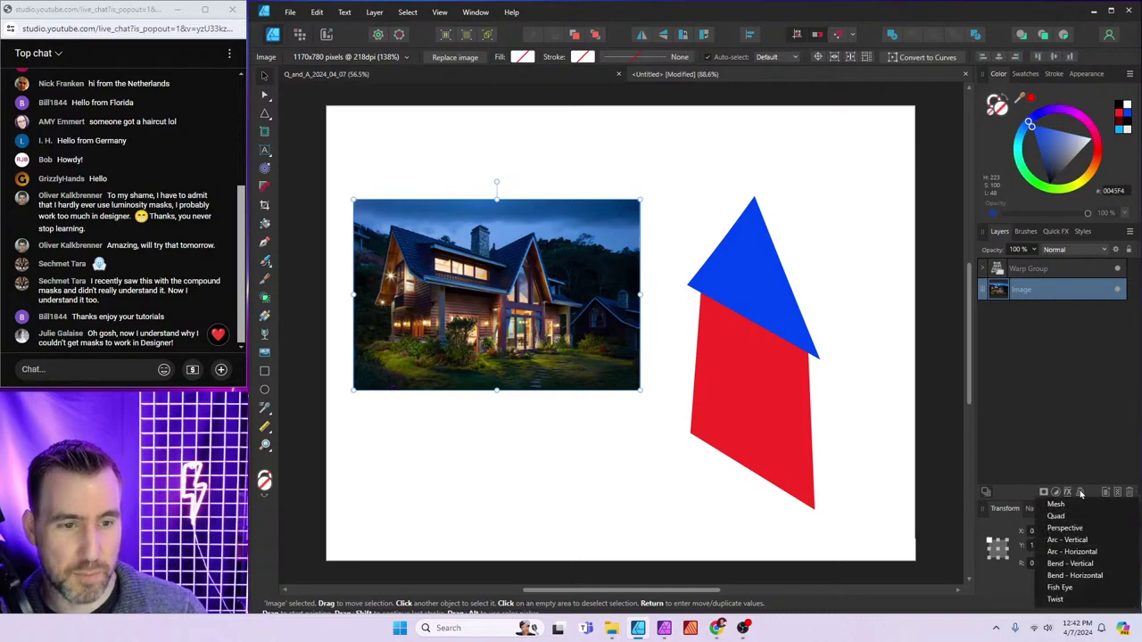
pyautogui.click(1065, 527)
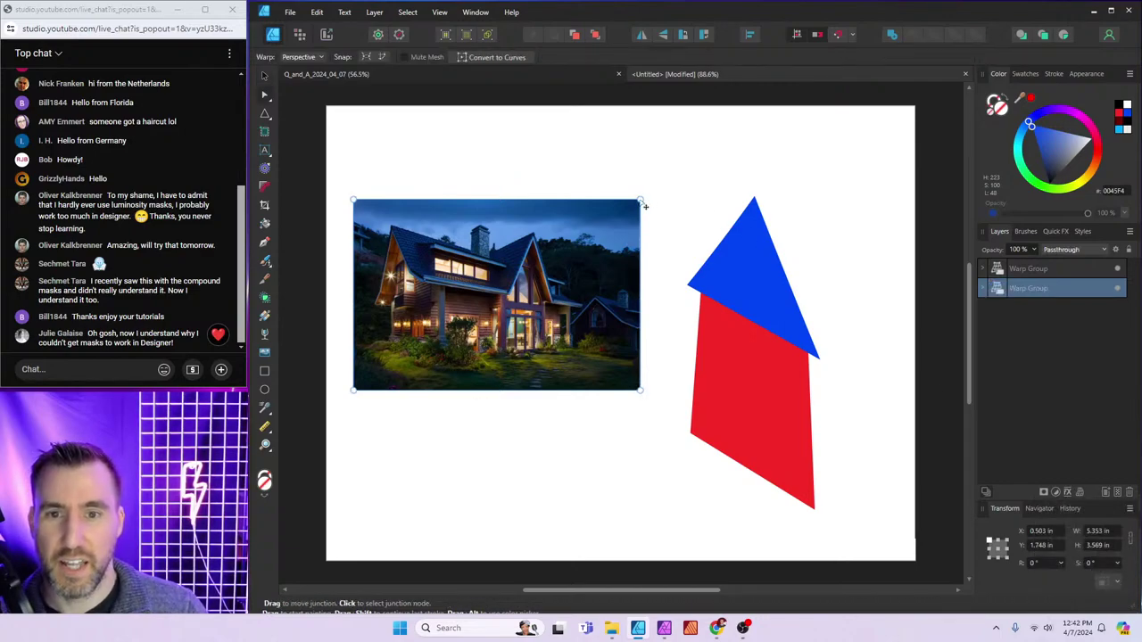
pyautogui.moveTo(644, 206); pyautogui.dragTo(571, 198)
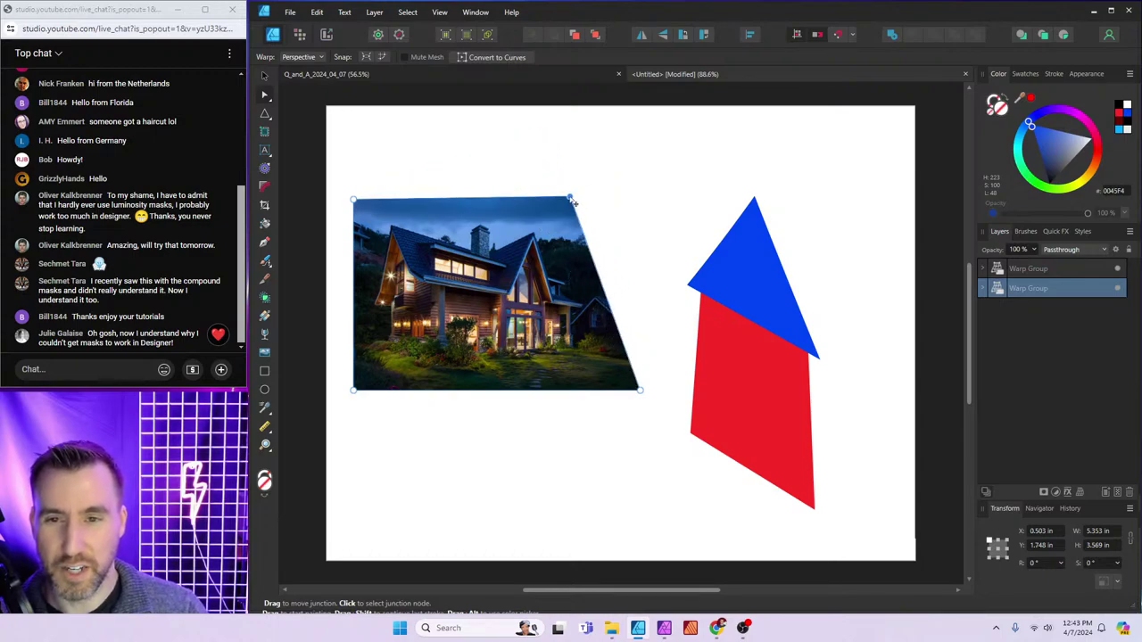
pyautogui.moveTo(639, 389); pyautogui.dragTo(477, 437)
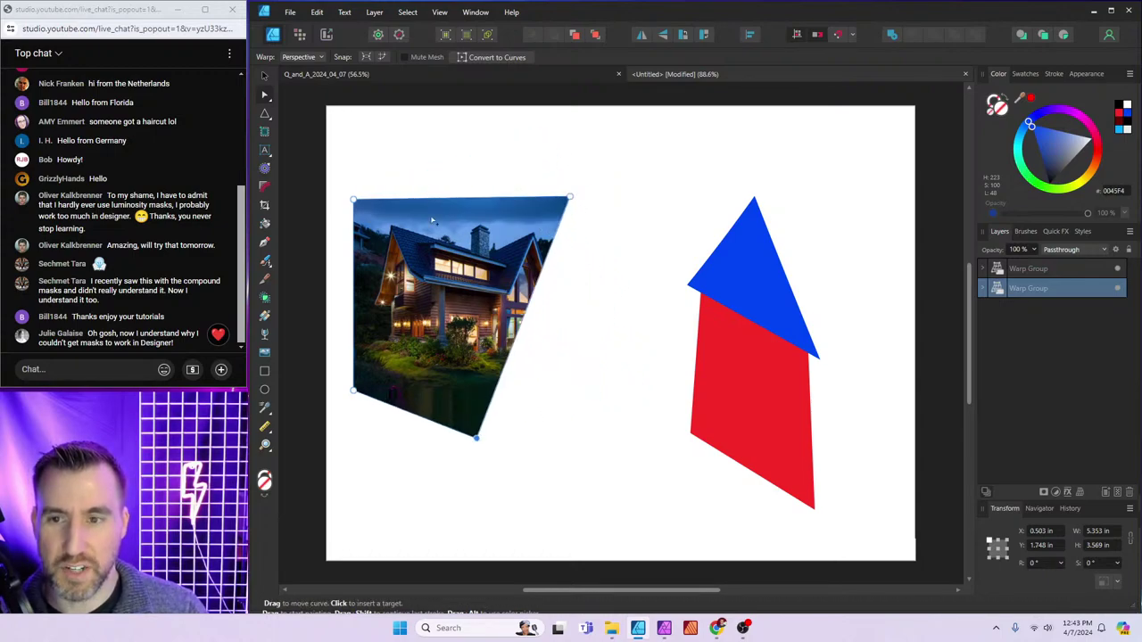
pyautogui.moveTo(354, 200); pyautogui.dragTo(447, 129)
pyautogui.moveTo(477, 437); pyautogui.dragTo(600, 417)
# In Affinity Photo, create a new document from the clipboard photo and add a Perspective live filter
pyautogui.click(665, 628)
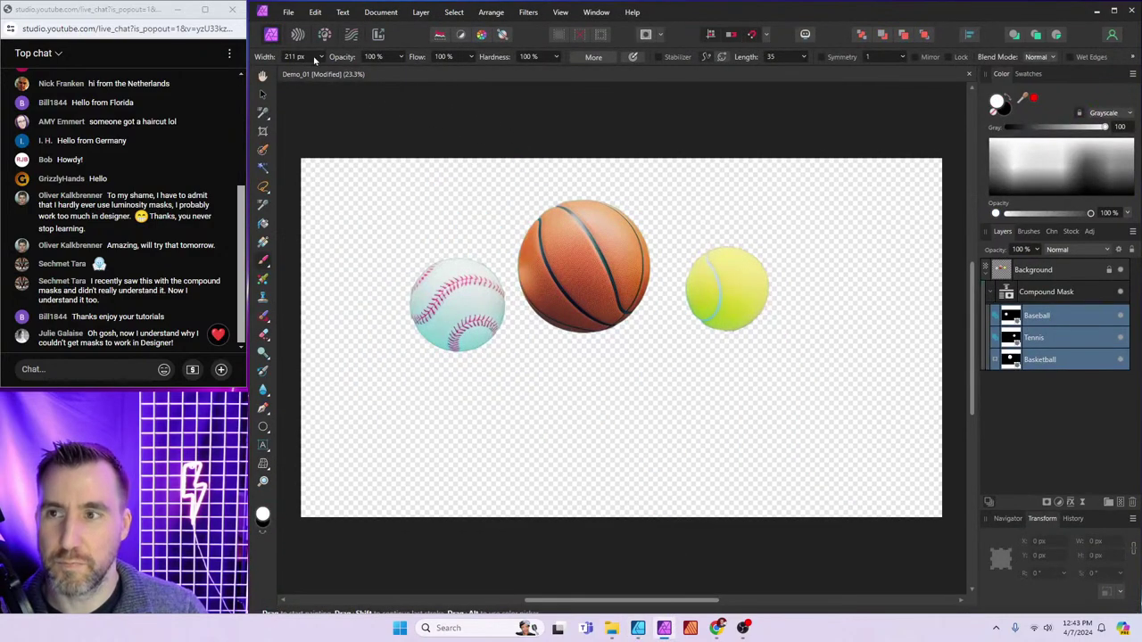
pyautogui.click(288, 12)
pyautogui.click(316, 51)
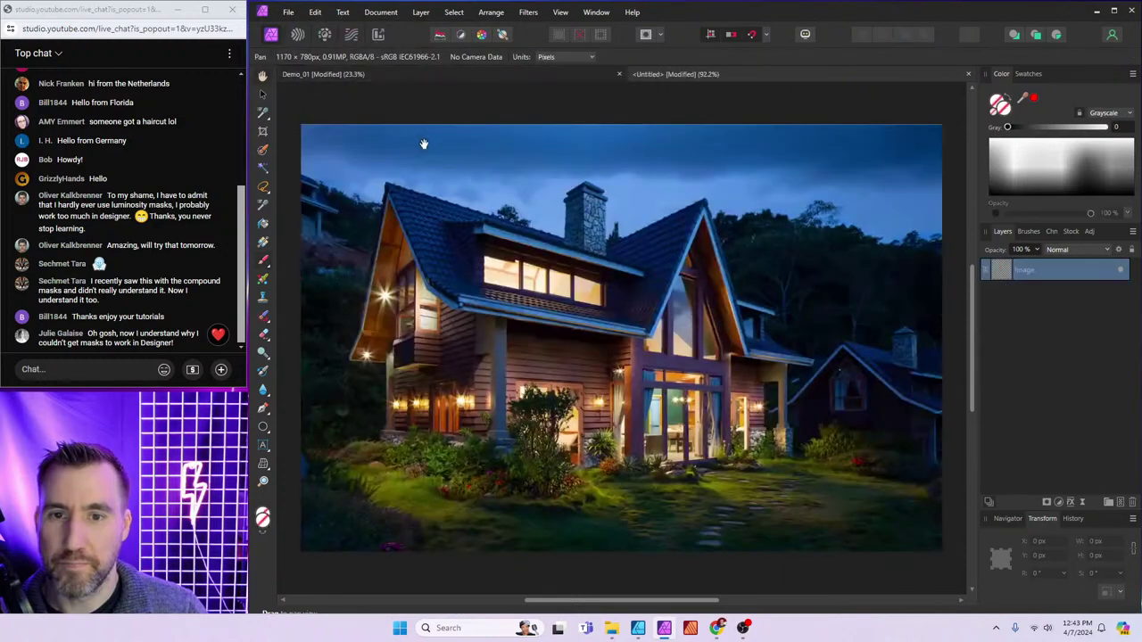
pyautogui.click(1084, 502)
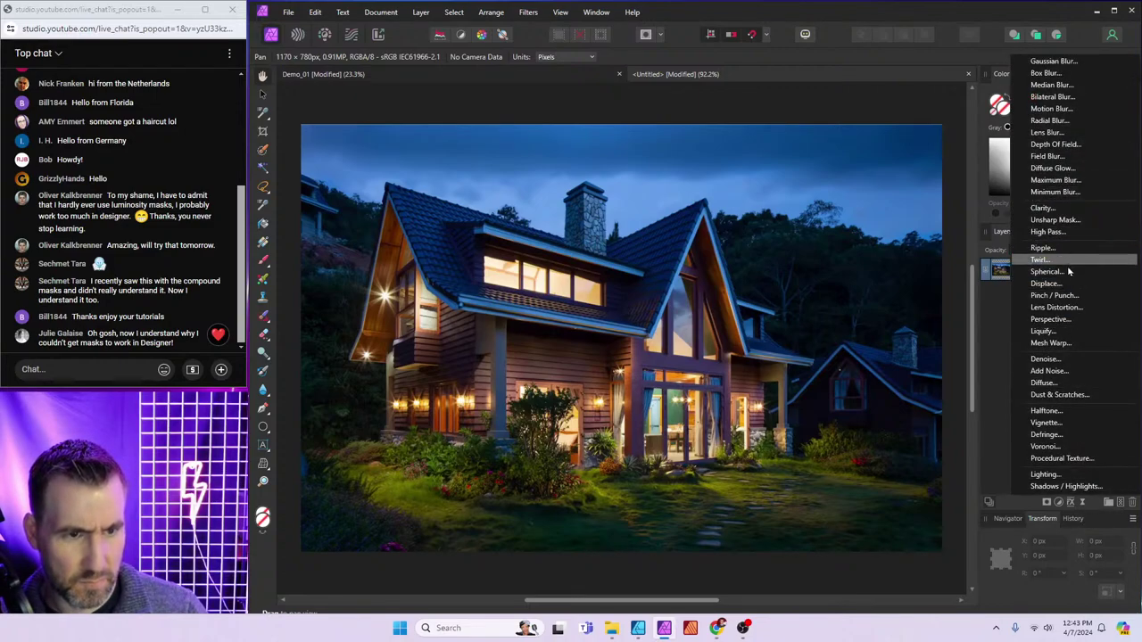
pyautogui.click(1052, 319)
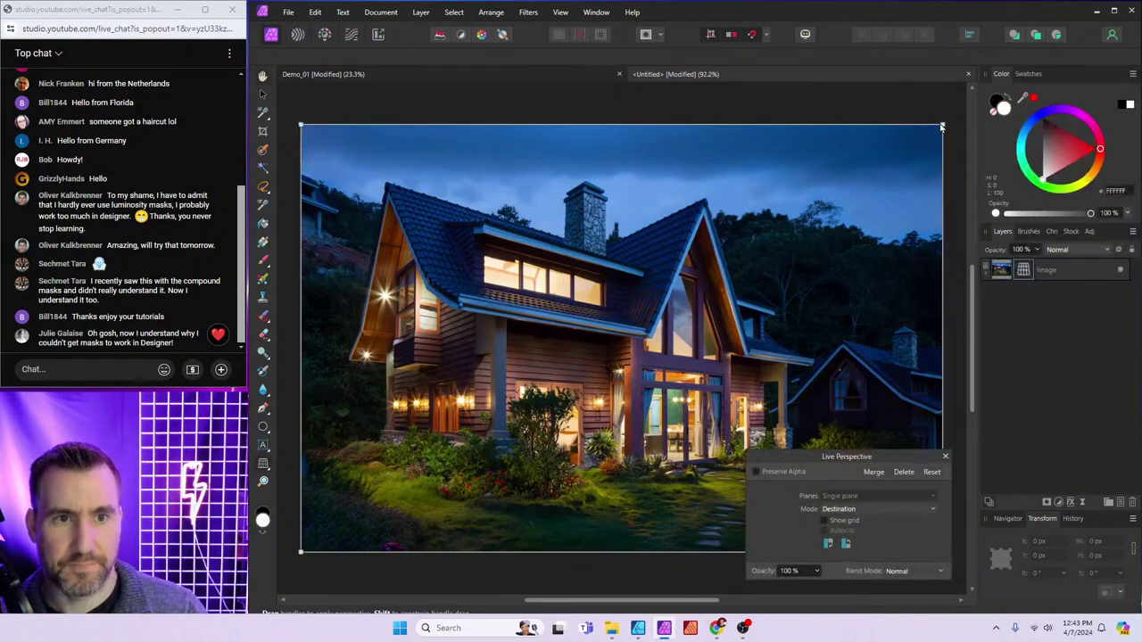
# Drag the perspective filter's corner handles inward to skew the house photo
pyautogui.moveTo(941, 127); pyautogui.dragTo(732, 168)
pyautogui.moveTo(929, 461); pyautogui.dragTo(1060, 204)
pyautogui.moveTo(941, 550); pyautogui.dragTo(740, 469)
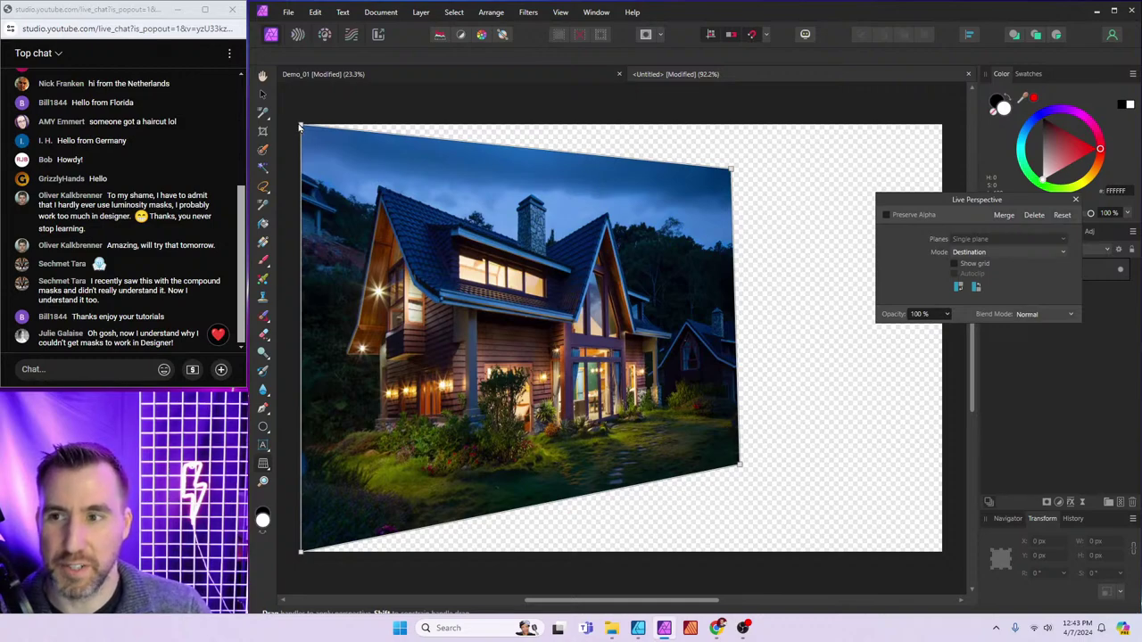
pyautogui.moveTo(301, 126); pyautogui.dragTo(444, 136)
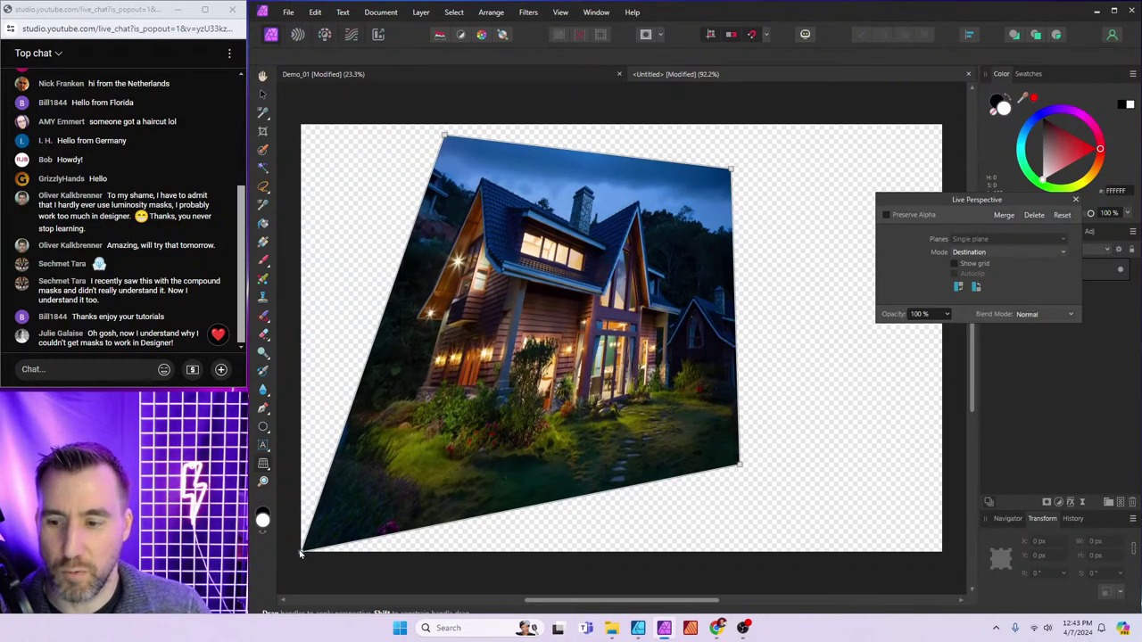
pyautogui.moveTo(300, 553); pyautogui.dragTo(371, 537)
pyautogui.hotkey('ctrl', 'z')
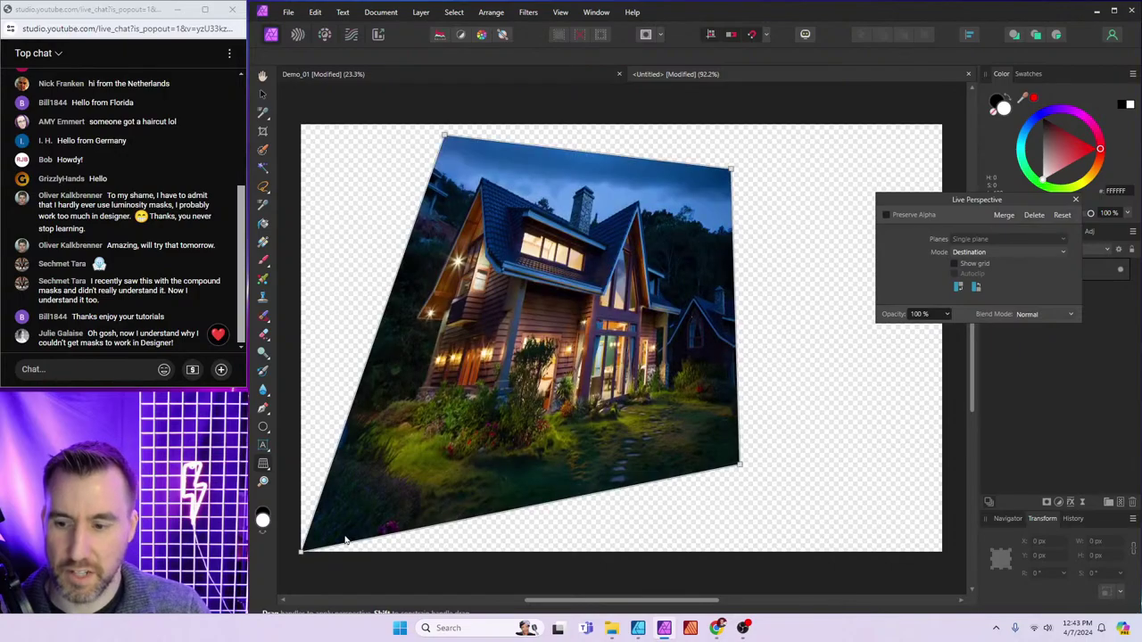
pyautogui.moveTo(304, 546); pyautogui.dragTo(359, 507)
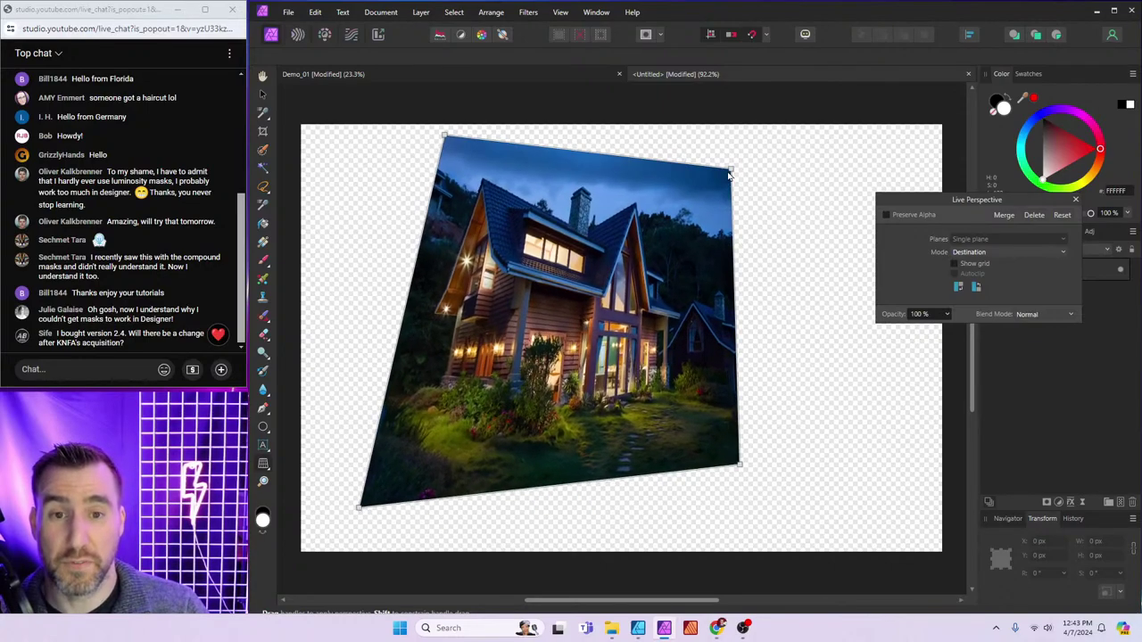
pyautogui.moveTo(728, 175); pyautogui.dragTo(695, 292)
pyautogui.moveTo(737, 472); pyautogui.dragTo(662, 400)
# Reshape the house photo's warp by lowering its top-left corner and pulling in the bottom-right
pyautogui.click(635, 629)
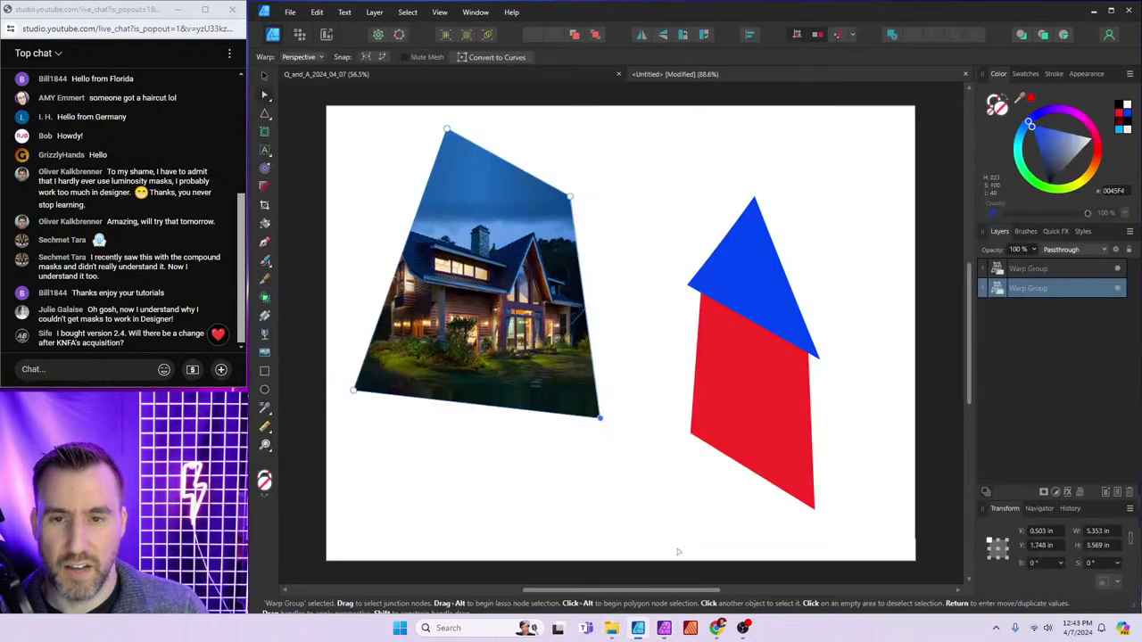
pyautogui.moveTo(446, 129); pyautogui.dragTo(371, 225)
pyautogui.moveTo(600, 424)
pyautogui.mouseDown()
pyautogui.moveTo(582, 399)
pyautogui.moveTo(591, 414)
pyautogui.mouseUp()
# Move the house photo up the page and delete the red and blue shape
pyautogui.click(265, 76)
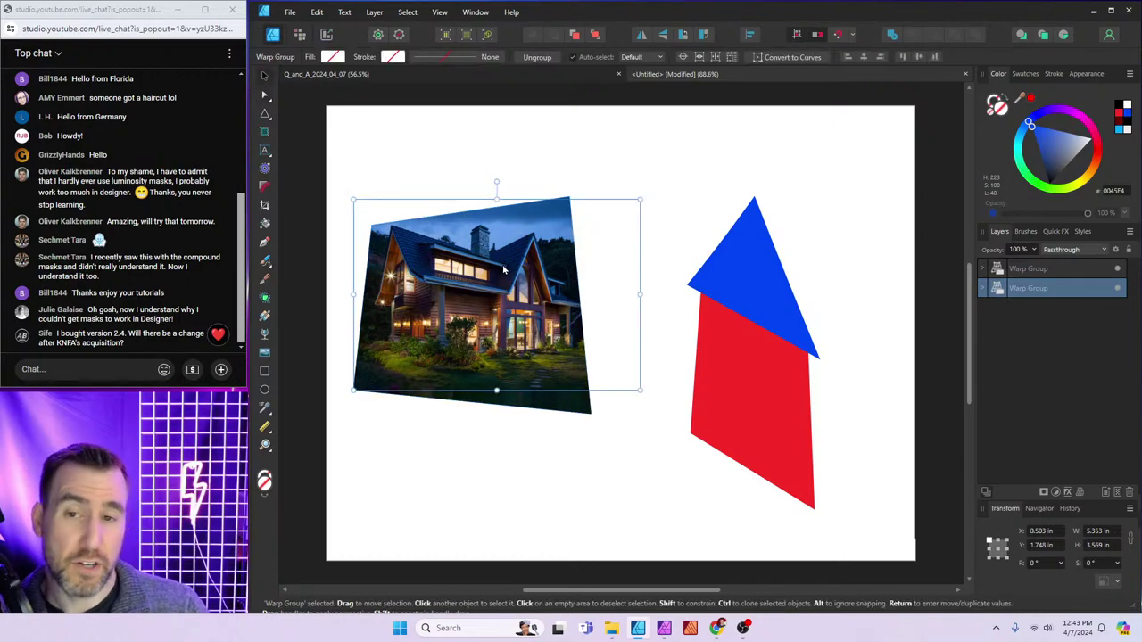
pyautogui.moveTo(505, 269); pyautogui.dragTo(510, 215)
pyautogui.moveTo(776, 353); pyautogui.dragTo(811, 269)
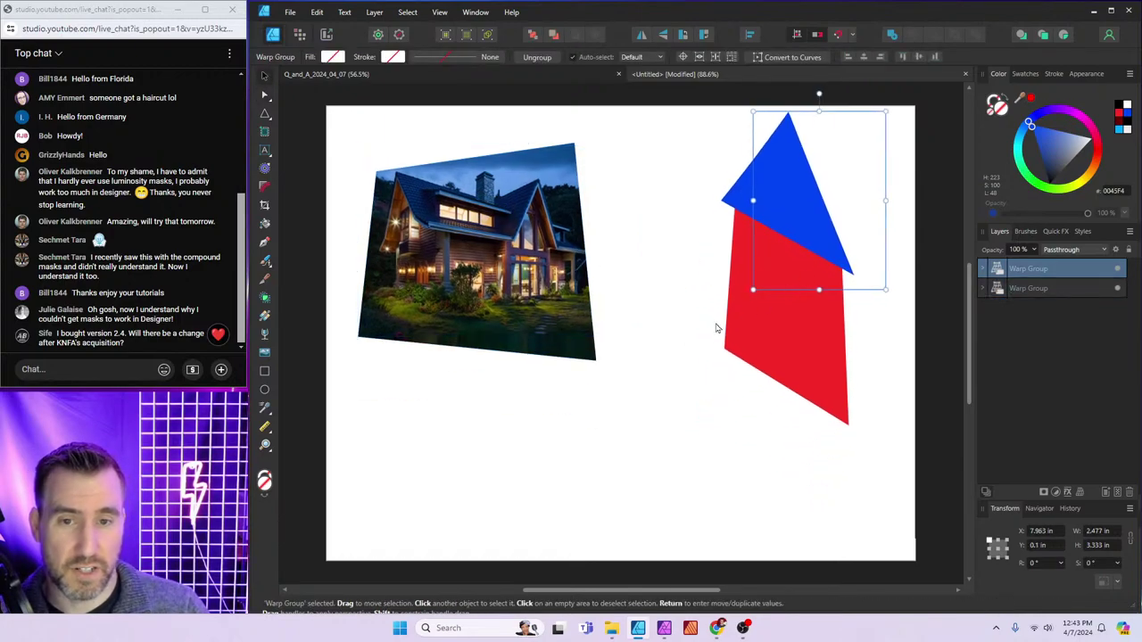
pyautogui.click(681, 364)
pyautogui.click(551, 261)
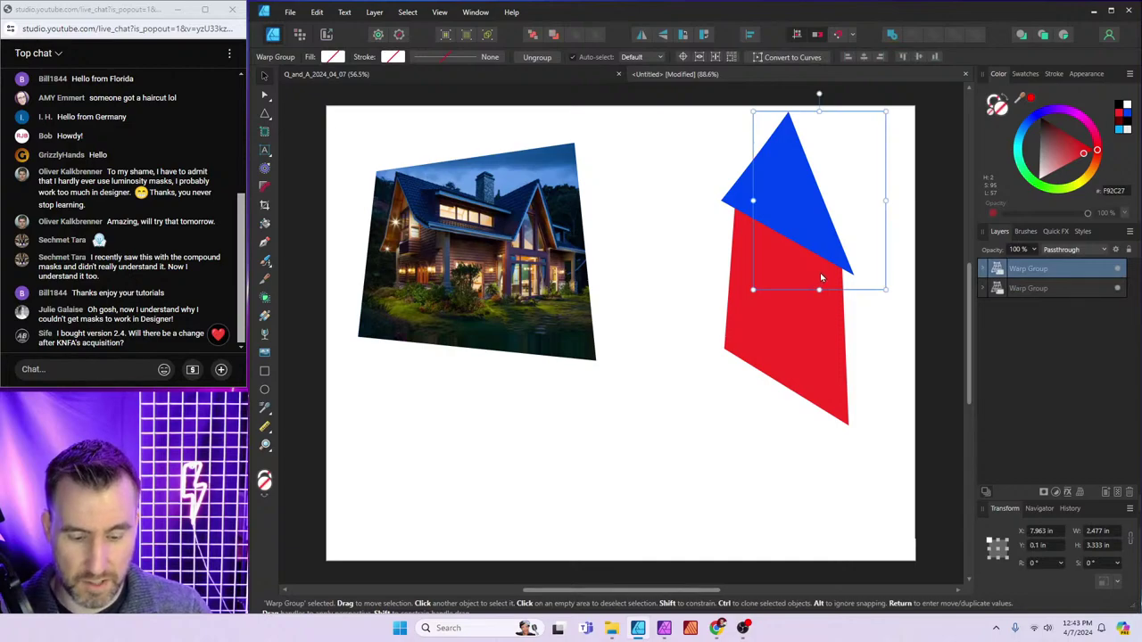
pyautogui.press('Delete')
# Add art text reading 'My Text' to the right of the house photo
pyautogui.press('y')
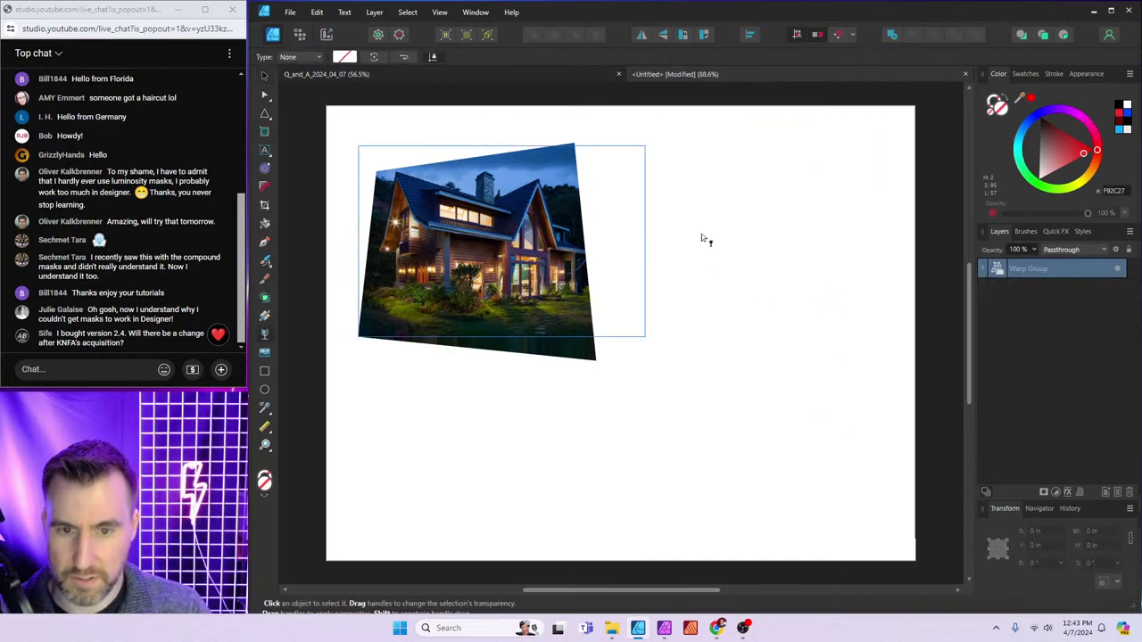
pyautogui.press('t')
pyautogui.moveTo(696, 223); pyautogui.dragTo(733, 258)
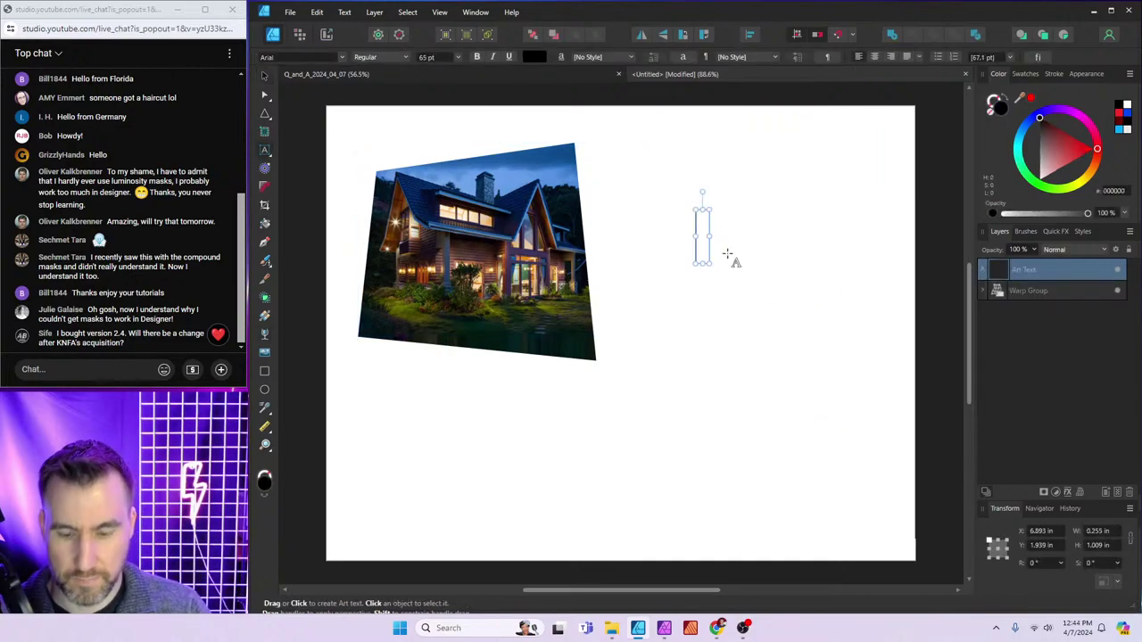
pyautogui.write('M<y')
pyautogui.press('BackSpace')
pyautogui.press('BackSpace')
pyautogui.press('BackSpace')
pyautogui.write('y Text')
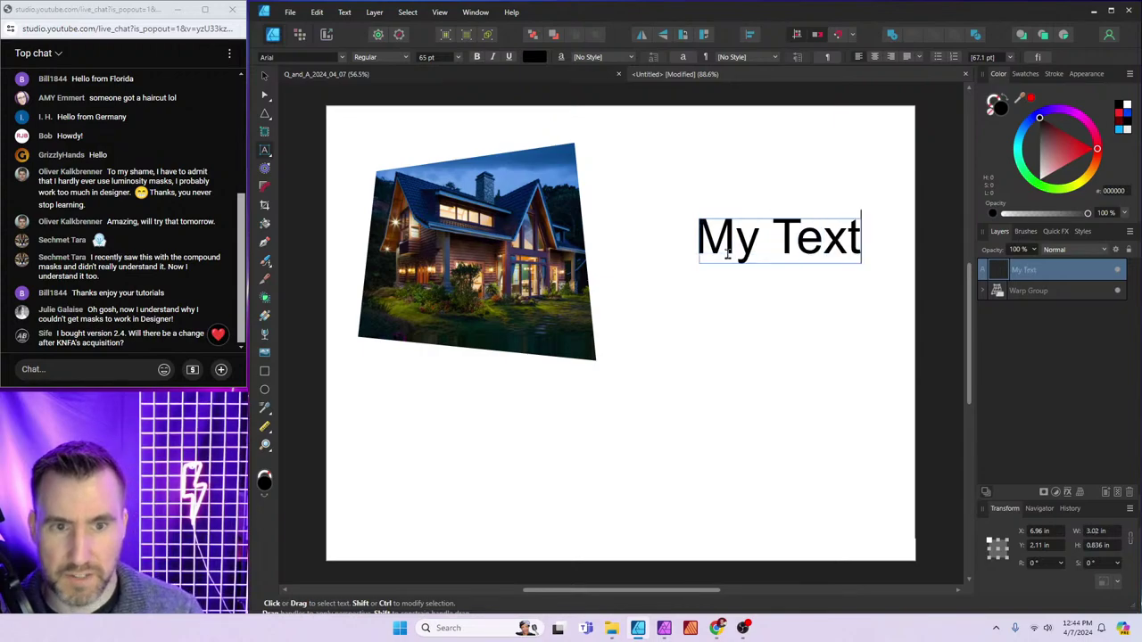
pyautogui.press('Escape')
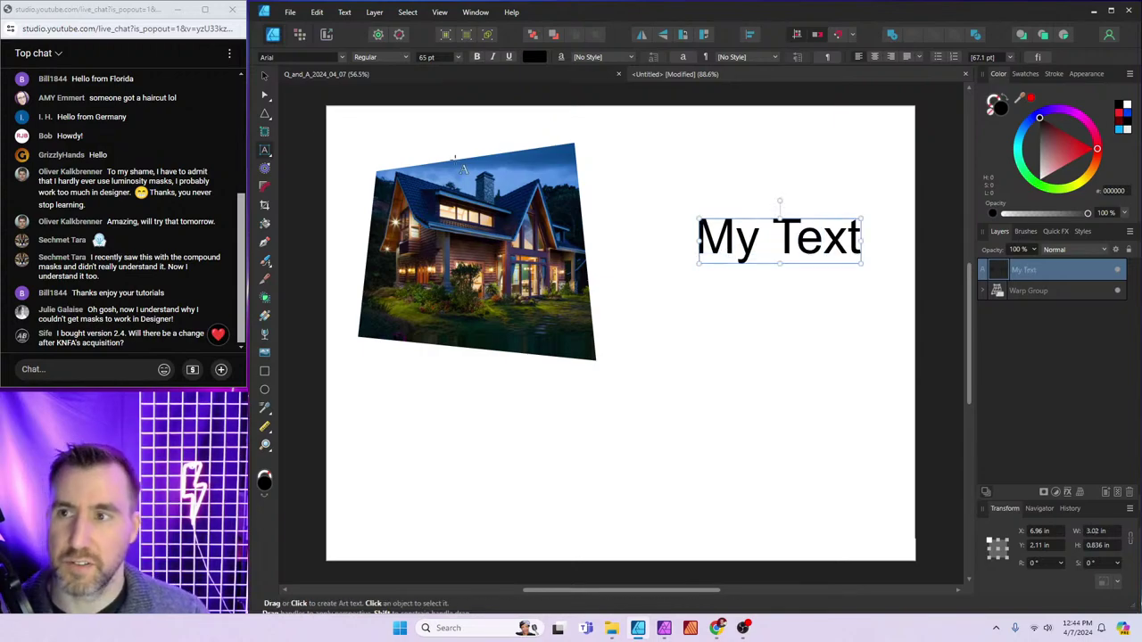
# Apply a Perspective warp to My Text, drag its corners to distort it, then delete it
pyautogui.click(265, 79)
pyautogui.moveTo(781, 239); pyautogui.dragTo(736, 214)
pyautogui.click(1079, 494)
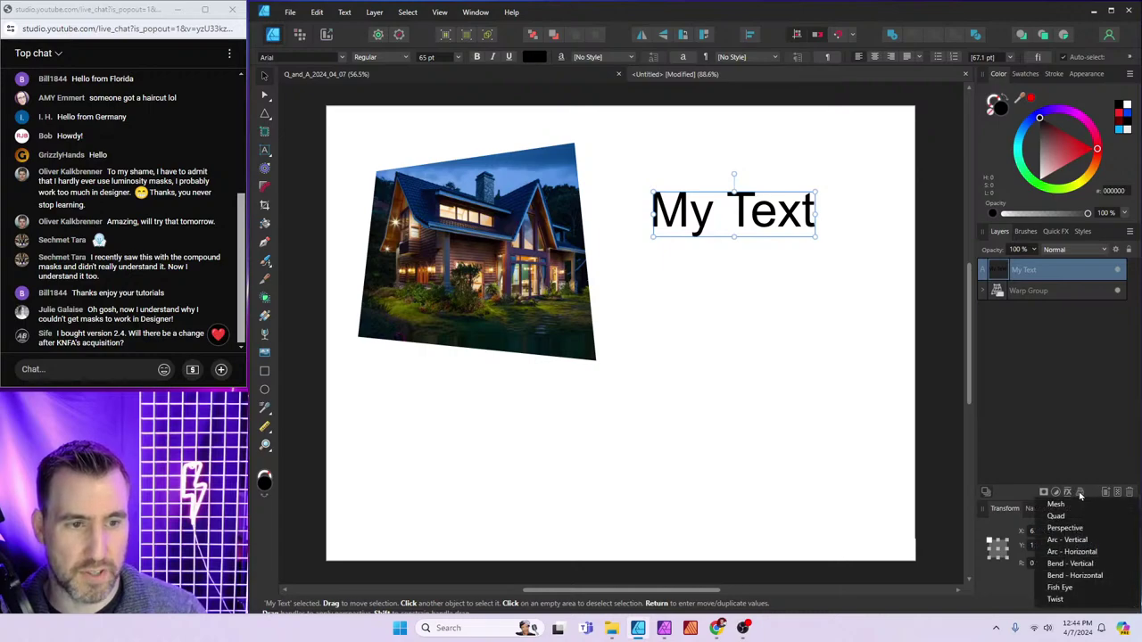
pyautogui.click(1064, 527)
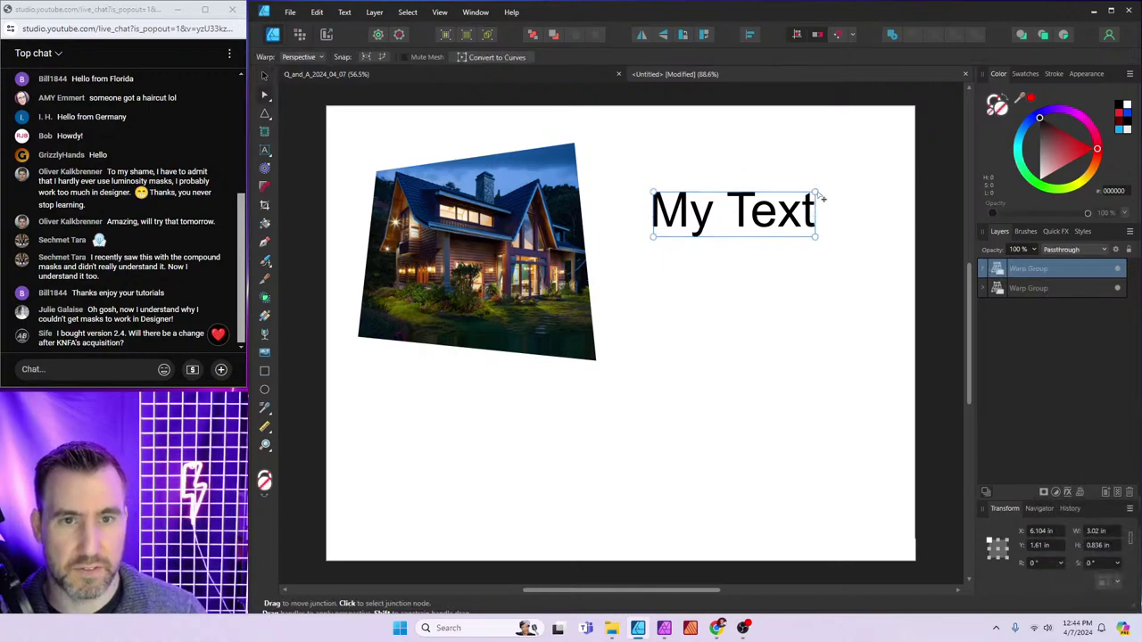
pyautogui.moveTo(815, 193); pyautogui.dragTo(847, 140)
pyautogui.moveTo(816, 236); pyautogui.dragTo(836, 273)
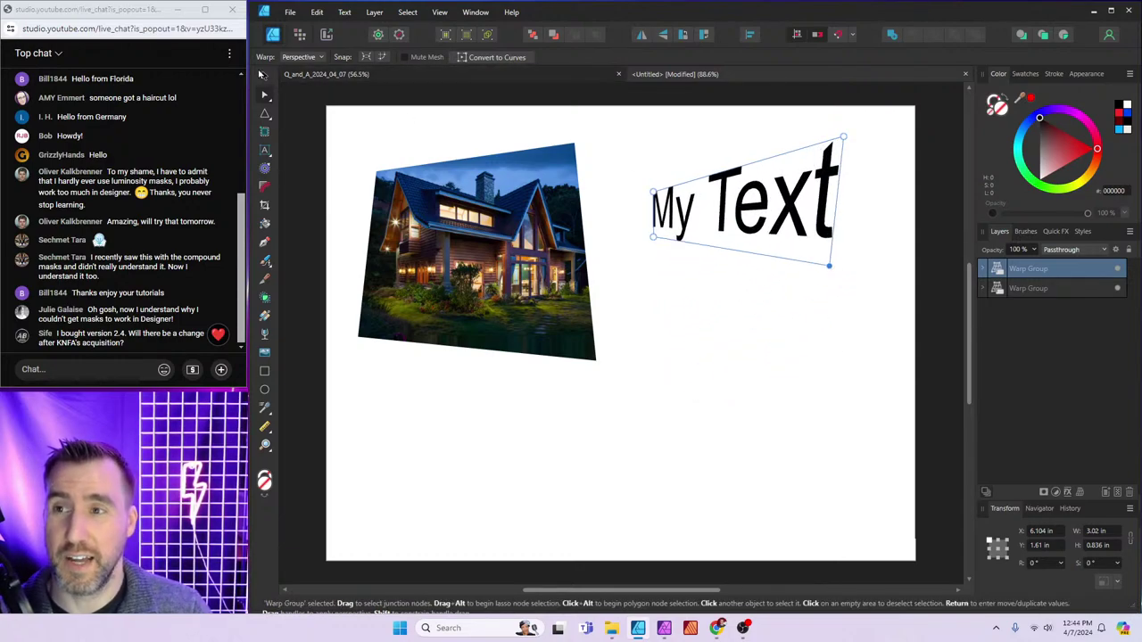
pyautogui.press('v')
pyautogui.press('Delete')
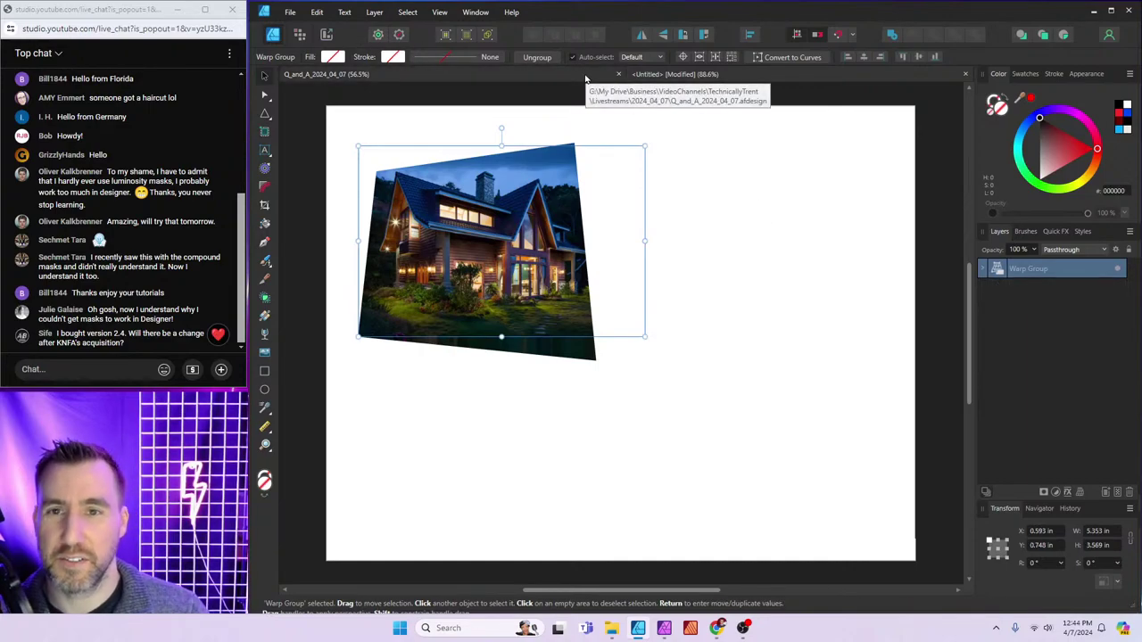
# Switch to the Q_and_A_2024_04_07 document at the Question 3 slide
pyautogui.click(614, 77)
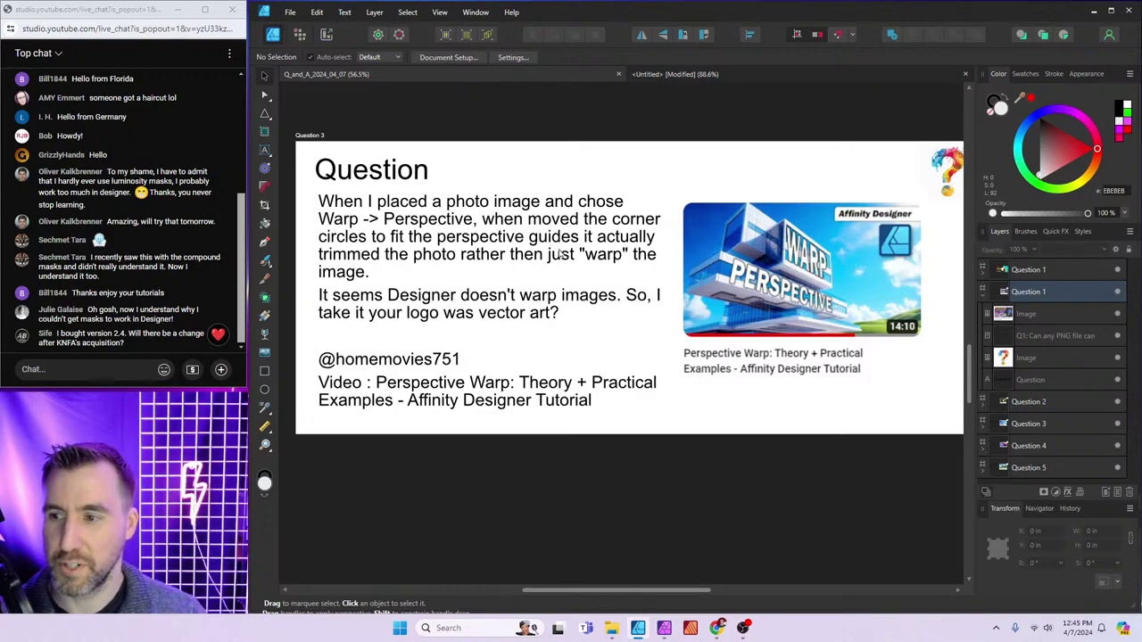
# Scroll the canvas down to the Question 4 artboard about the Paint Mixer Brush
pyautogui.scroll(-10, 532, 240)
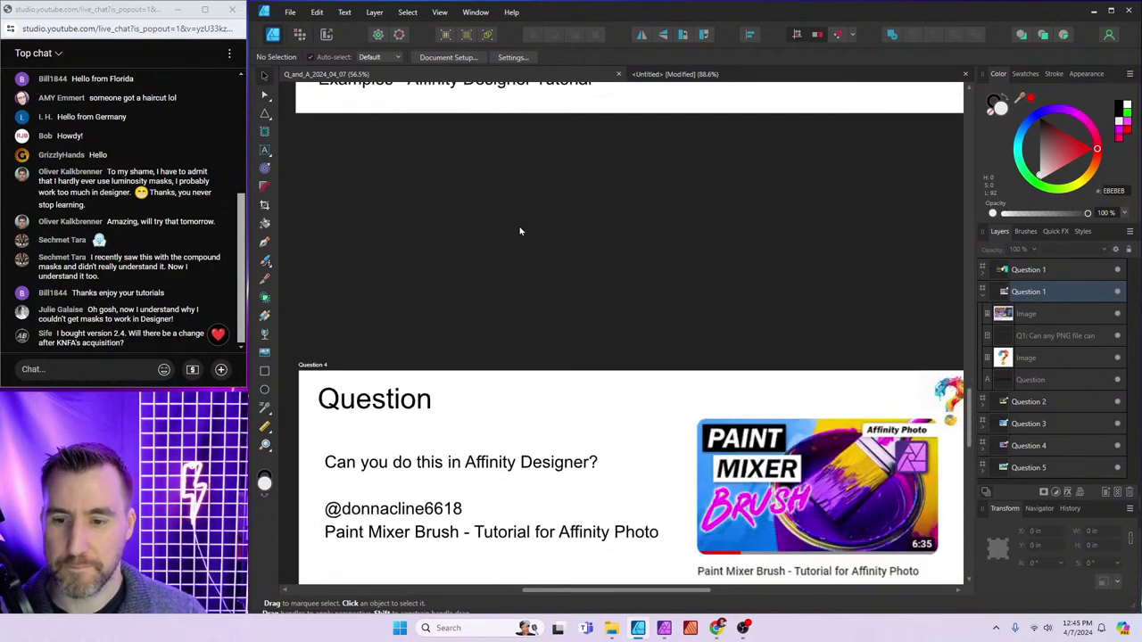
pyautogui.scroll(-2, 517, 232)
pyautogui.scroll(-1, 516, 231)
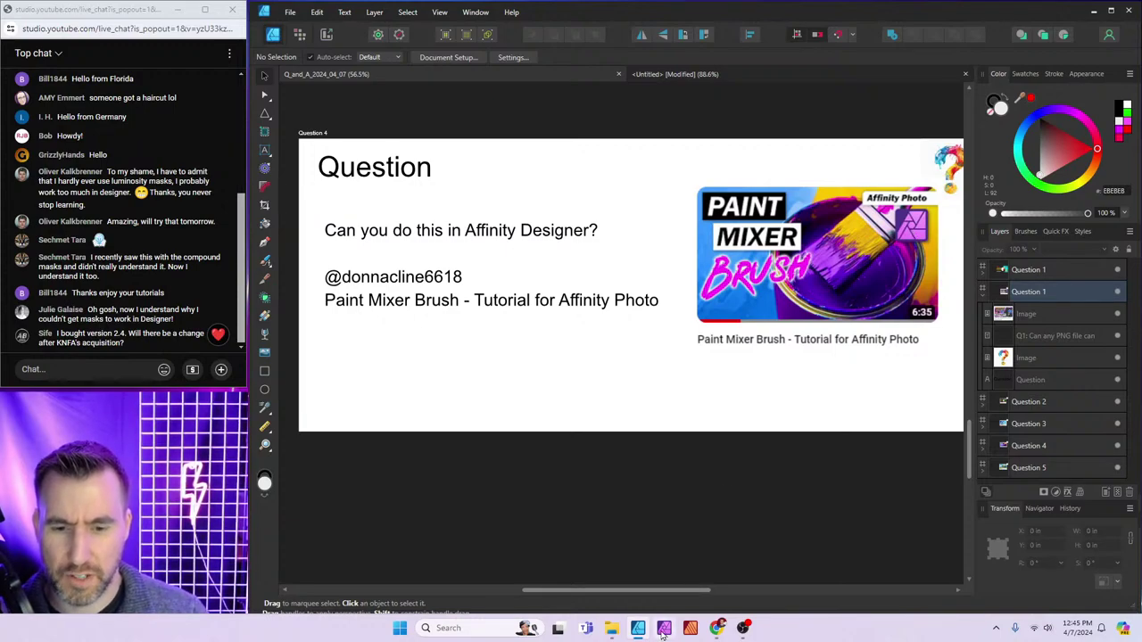
# In Affinity Photo, close the Untitled and Demo_01 documents without saving
pyautogui.moveTo(664, 632)
pyautogui.click(680, 568)
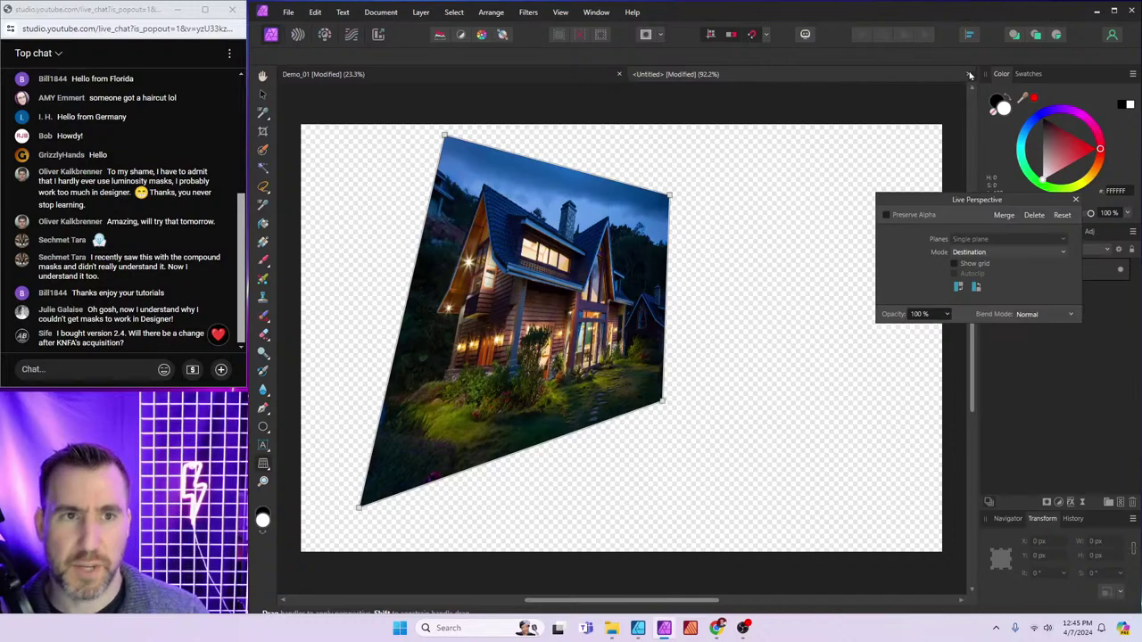
pyautogui.click(970, 75)
pyautogui.click(688, 328)
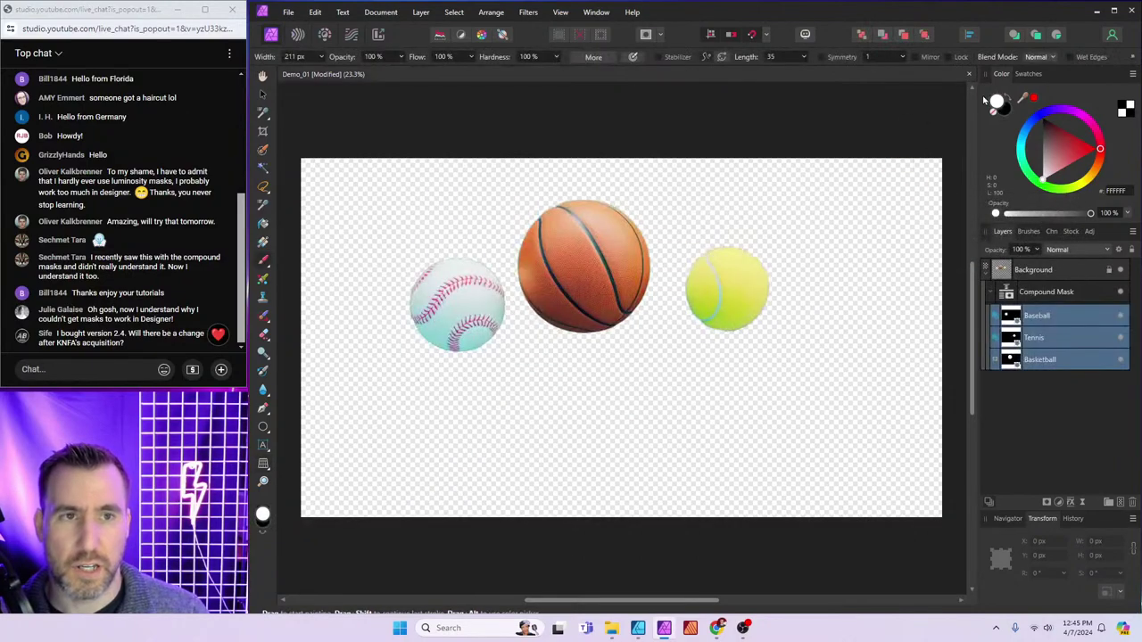
pyautogui.click(969, 75)
pyautogui.click(688, 327)
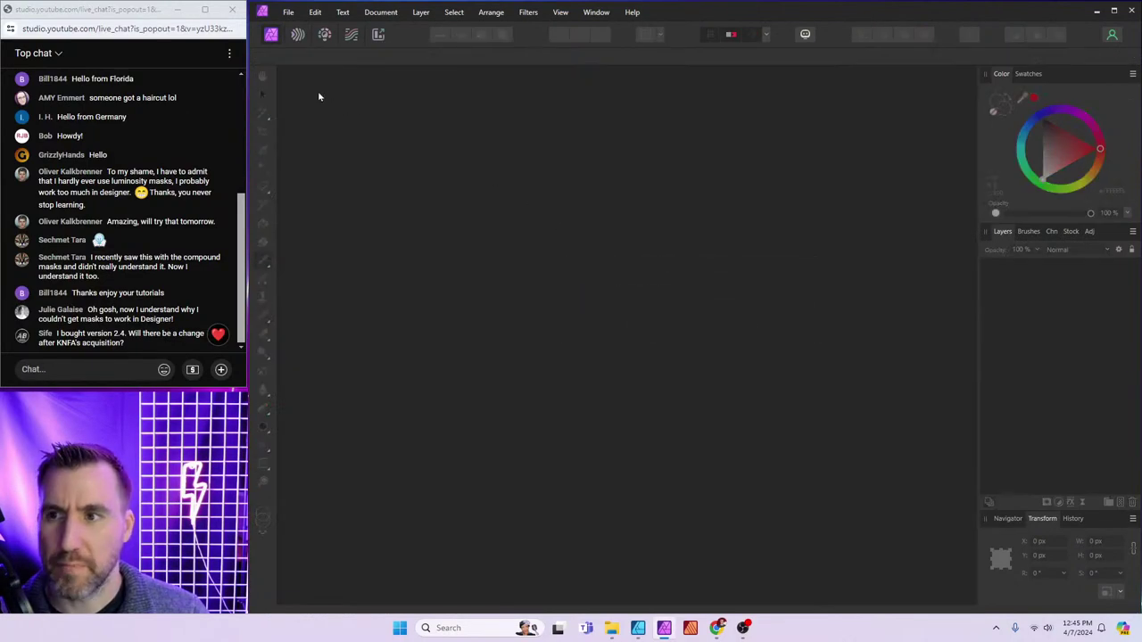
# Create a new document with a 3000 × 3000 px page
pyautogui.click(288, 12)
pyautogui.click(301, 41)
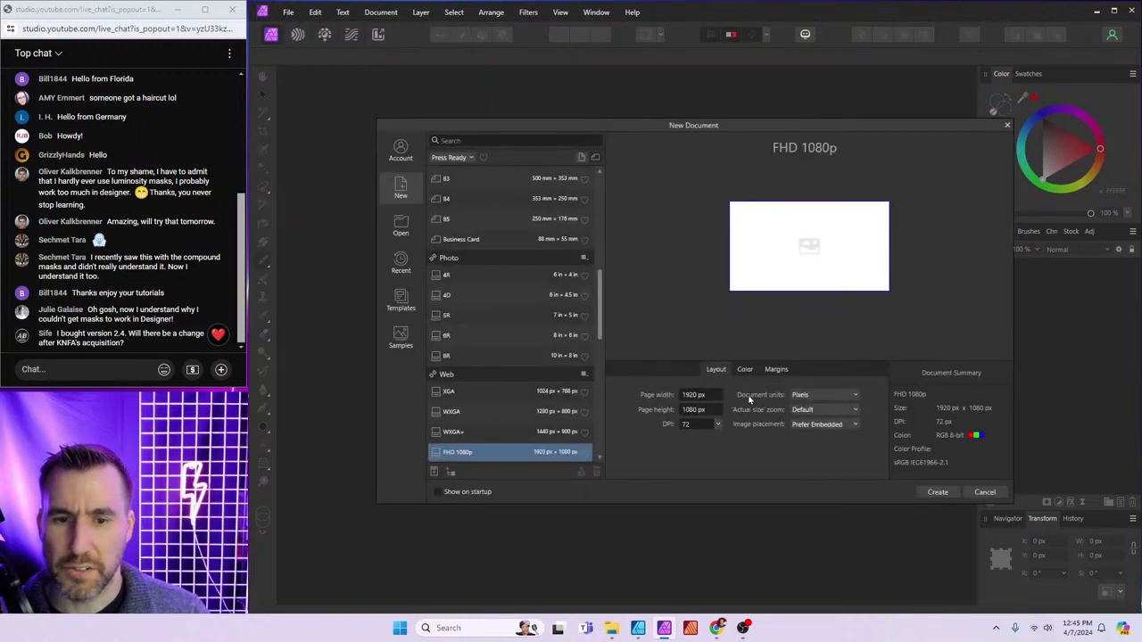
pyautogui.click(717, 396)
pyautogui.write('3000')
pyautogui.press('Tab')
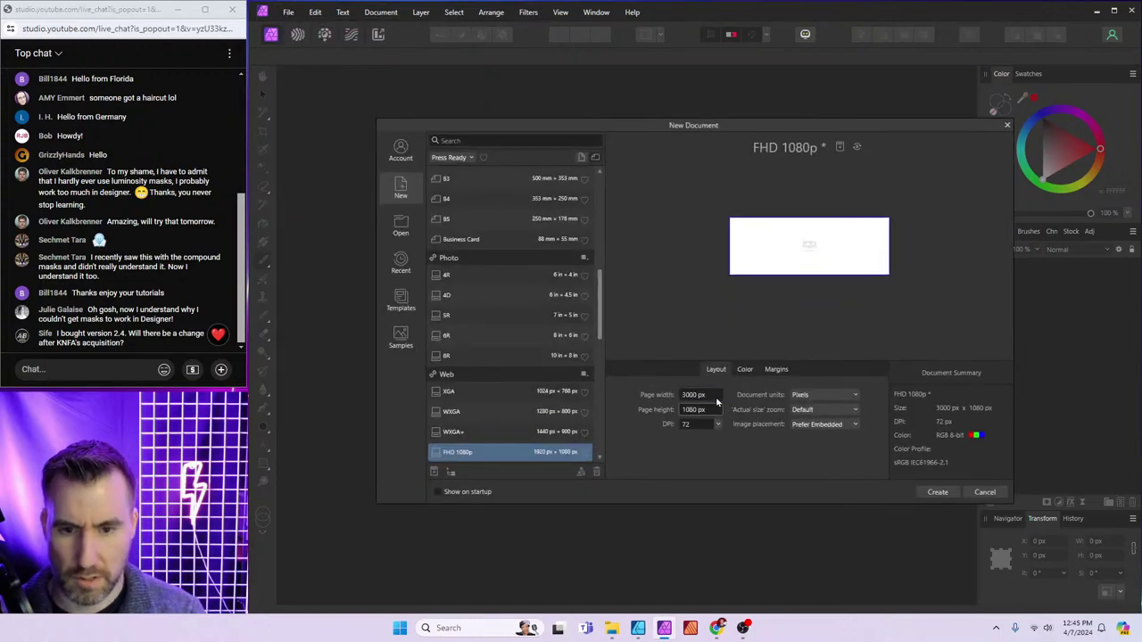
pyautogui.write('3000')
pyautogui.press('Tab')
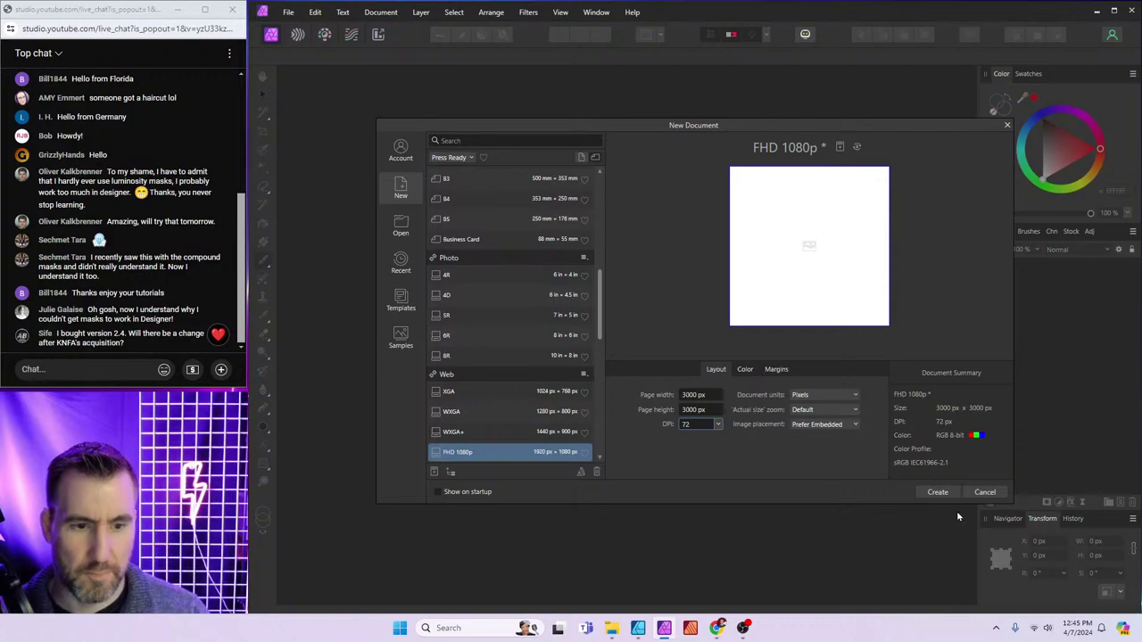
pyautogui.click(937, 493)
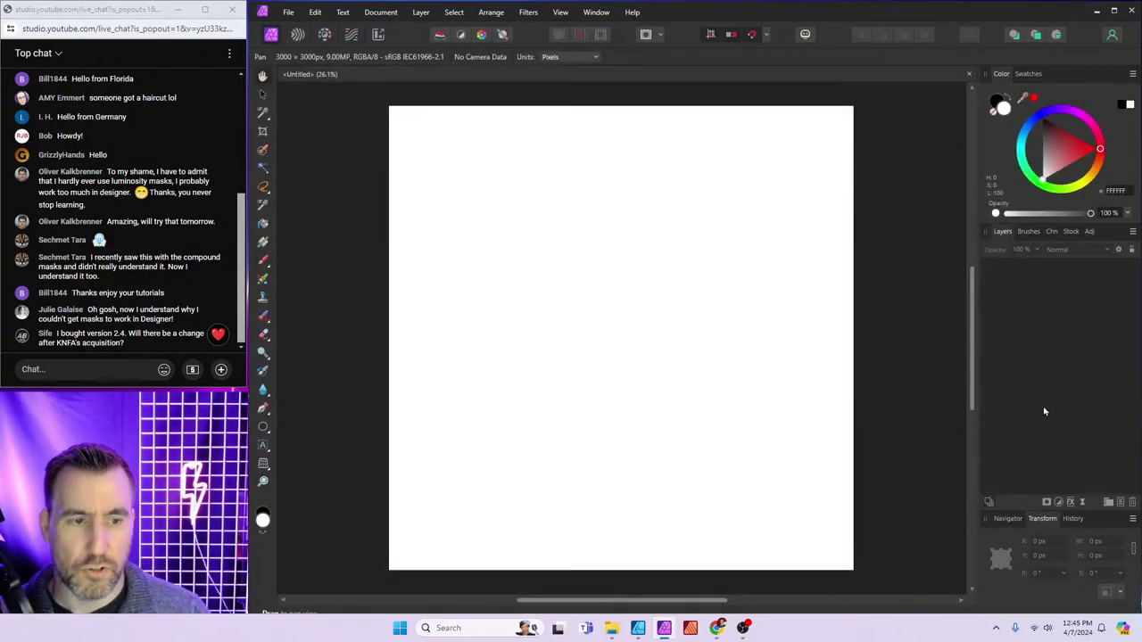
# Use the Paint Brush to paint a red blob and an overlapping blue blob
pyautogui.click(264, 260)
pyautogui.click(1090, 146)
pyautogui.click(559, 188)
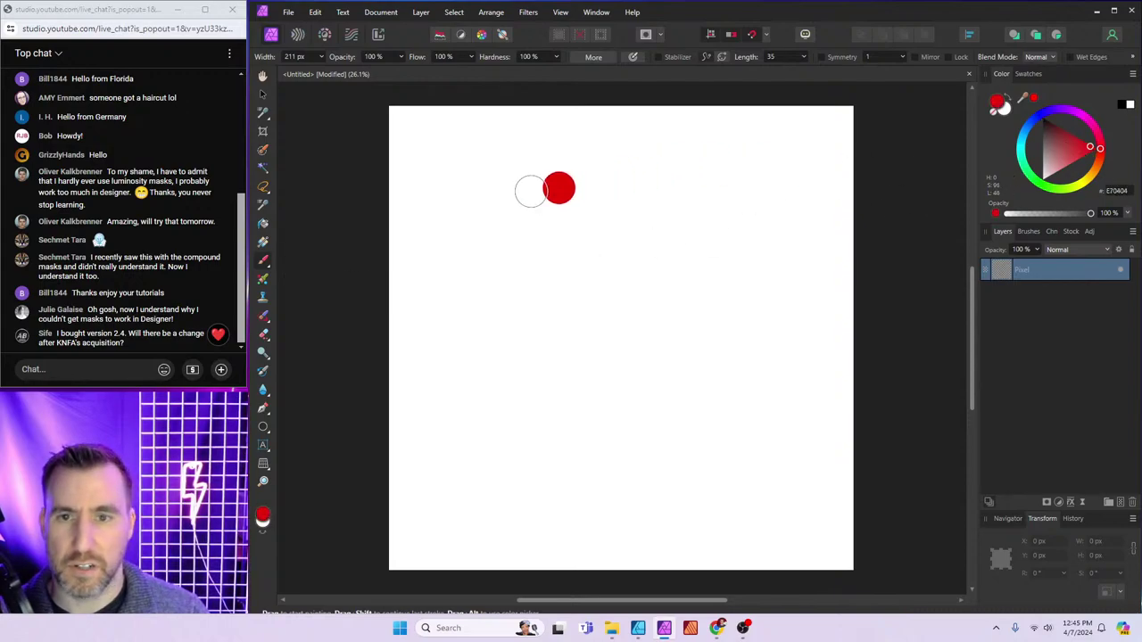
pyautogui.hotkey('ctrl', 'z')
pyautogui.moveTo(482, 201)
pyautogui.mouseDown()
pyautogui.moveTo(463, 178)
pyautogui.moveTo(465, 220)
pyautogui.moveTo(491, 171)
pyautogui.moveTo(453, 204)
pyautogui.mouseUp()
pyautogui.click(1043, 112)
pyautogui.click(532, 203)
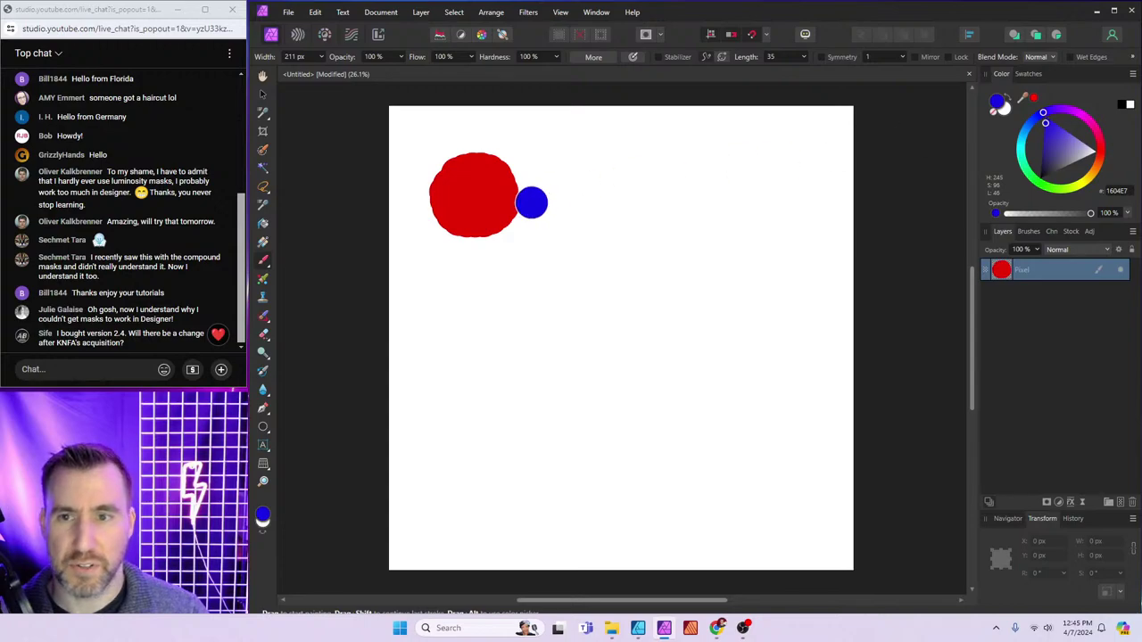
pyautogui.moveTo(532, 203)
pyautogui.mouseDown()
pyautogui.moveTo(526, 184)
pyautogui.moveTo(508, 187)
pyautogui.moveTo(530, 173)
pyautogui.moveTo(526, 222)
pyautogui.moveTo(542, 222)
pyautogui.mouseUp()
pyautogui.hotkey('ctrl', 'z')
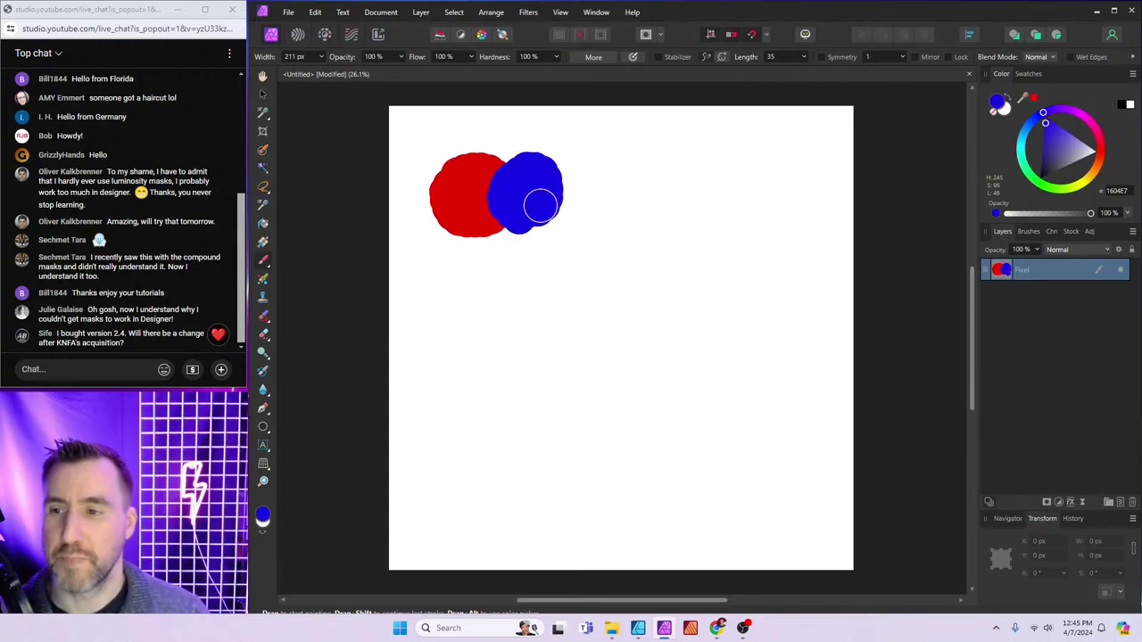
# Select the Paint Mixer Brush with the 32 px Round Brush preset, enlarged
pyautogui.click(264, 280)
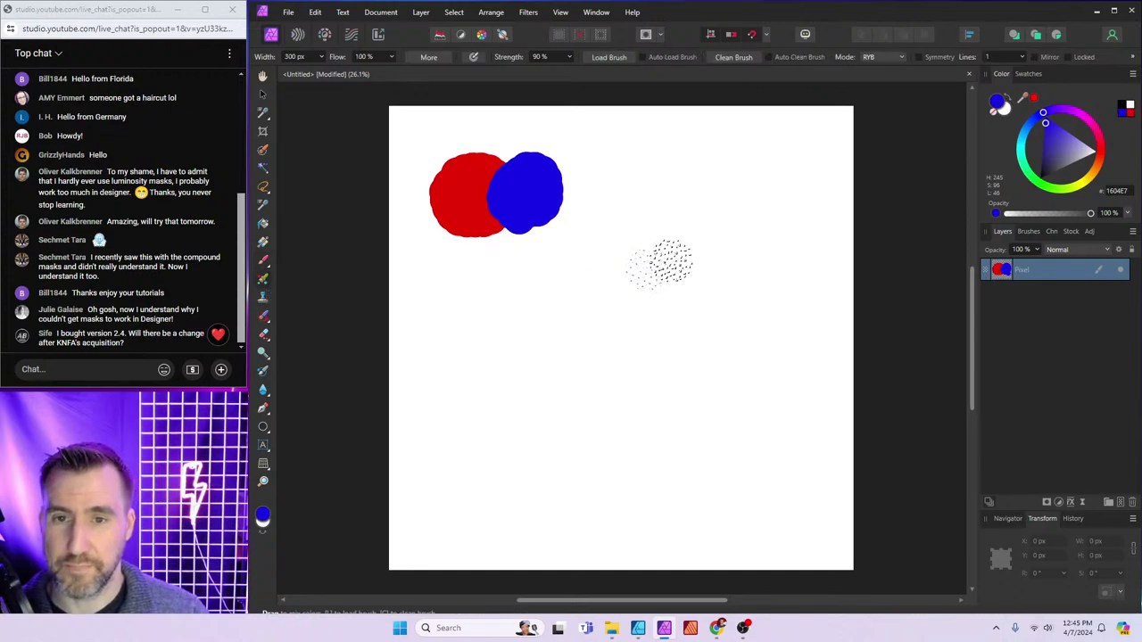
pyautogui.click(1030, 231)
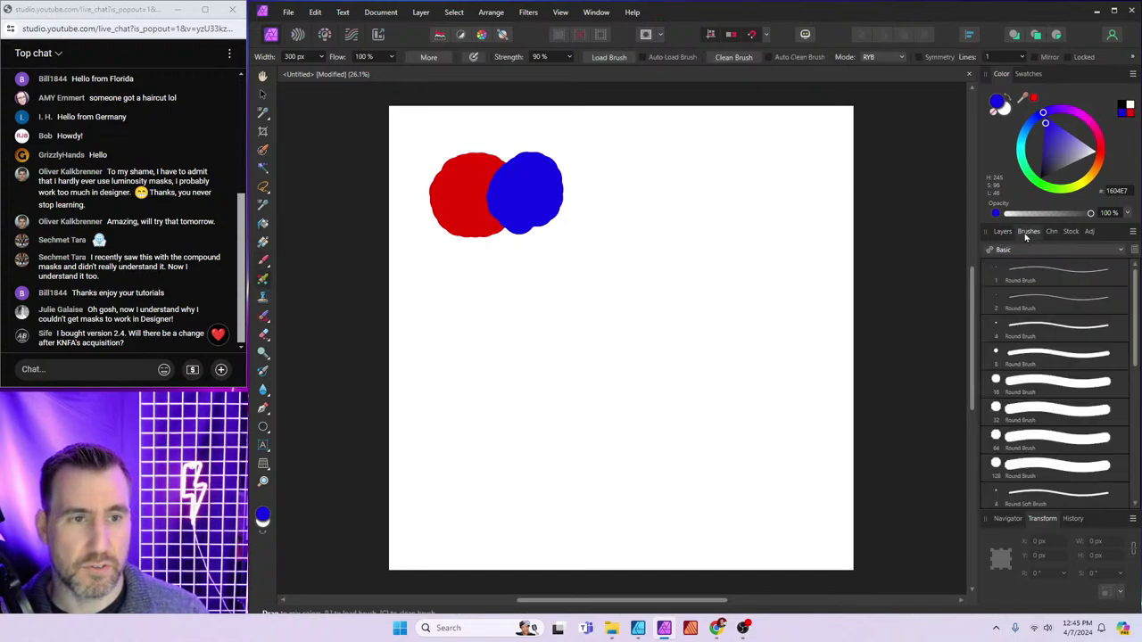
pyautogui.click(1056, 412)
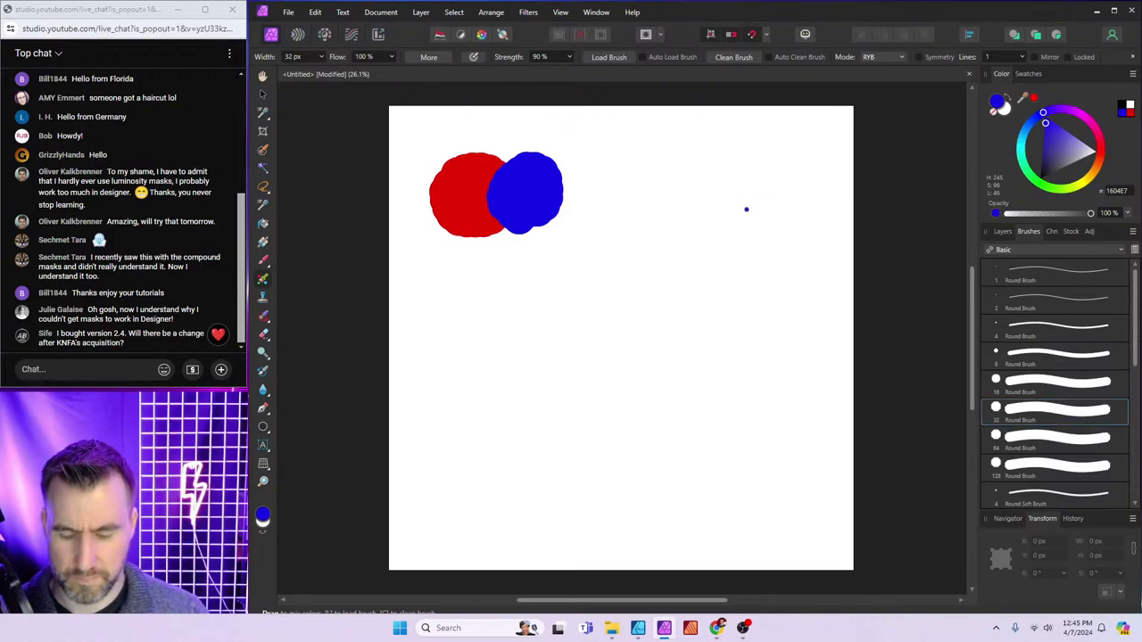
pyautogui.press(']')
pyautogui.press(']')
pyautogui.press(']')
pyautogui.press(']')
pyautogui.press(']')
pyautogui.press(']')
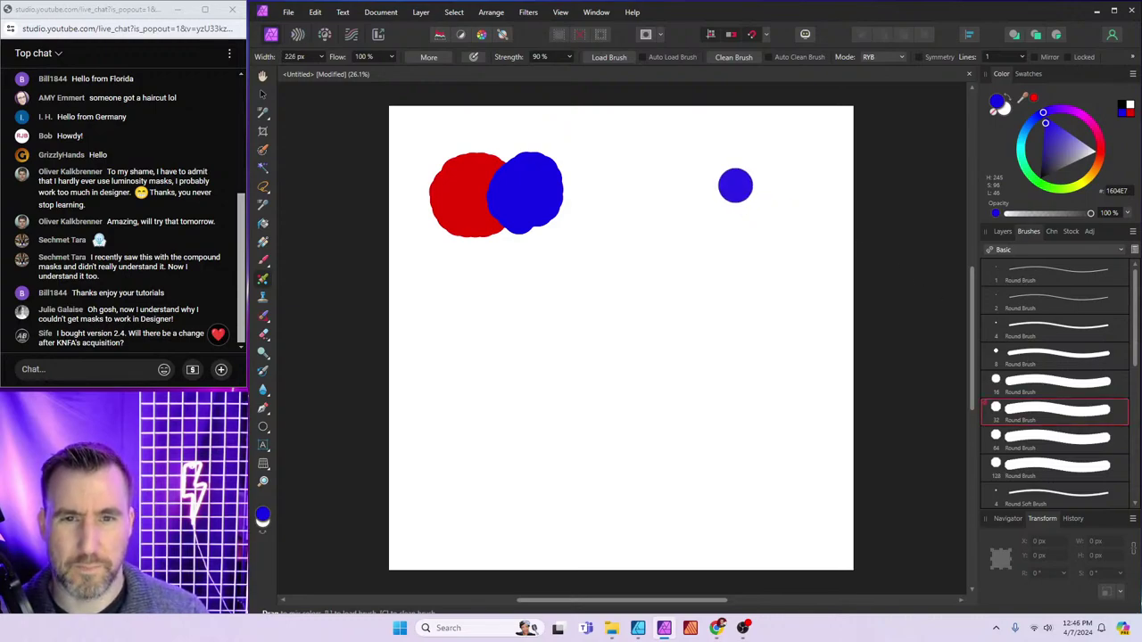
# Try a few mixing strokes on the right, then undo them
pyautogui.moveTo(736, 187)
pyautogui.mouseDown()
pyautogui.moveTo(756, 210)
pyautogui.moveTo(717, 183)
pyautogui.moveTo(745, 188)
pyautogui.moveTo(717, 188)
pyautogui.moveTo(748, 183)
pyautogui.moveTo(717, 186)
pyautogui.moveTo(730, 200)
pyautogui.moveTo(693, 196)
pyautogui.mouseUp()
pyautogui.click(1030, 100)
pyautogui.hotkey('ctrl', 'z')
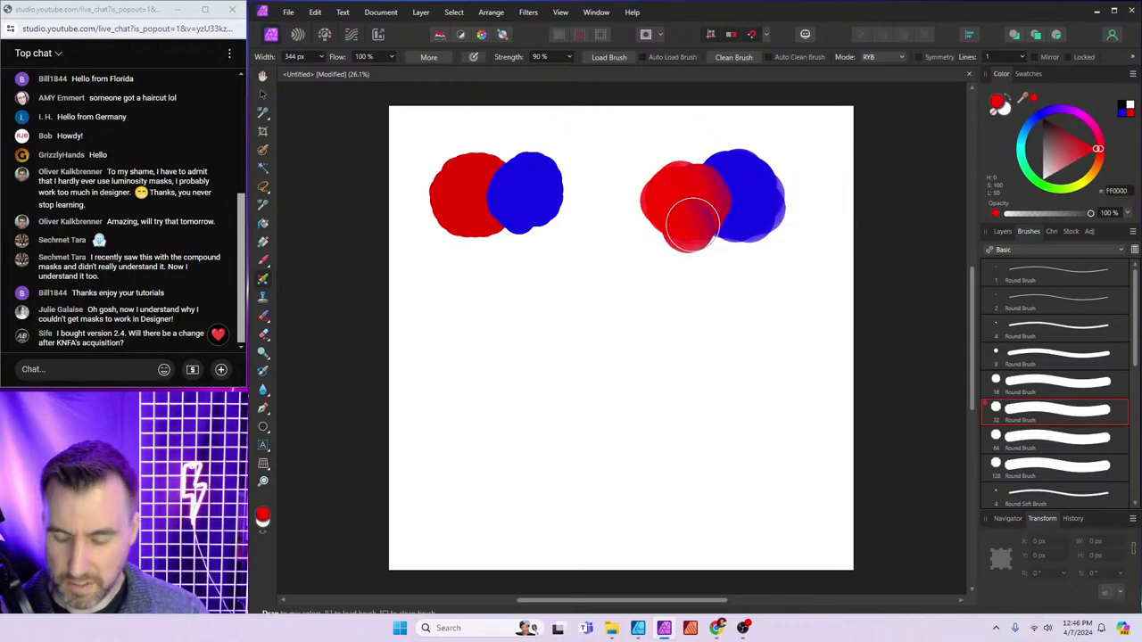
pyautogui.hotkey('ctrl', 'z')
pyautogui.hotkey('ctrl', 'z')
pyautogui.hotkey('ctrl', 'z')
pyautogui.hotkey('ctrl', 'z')
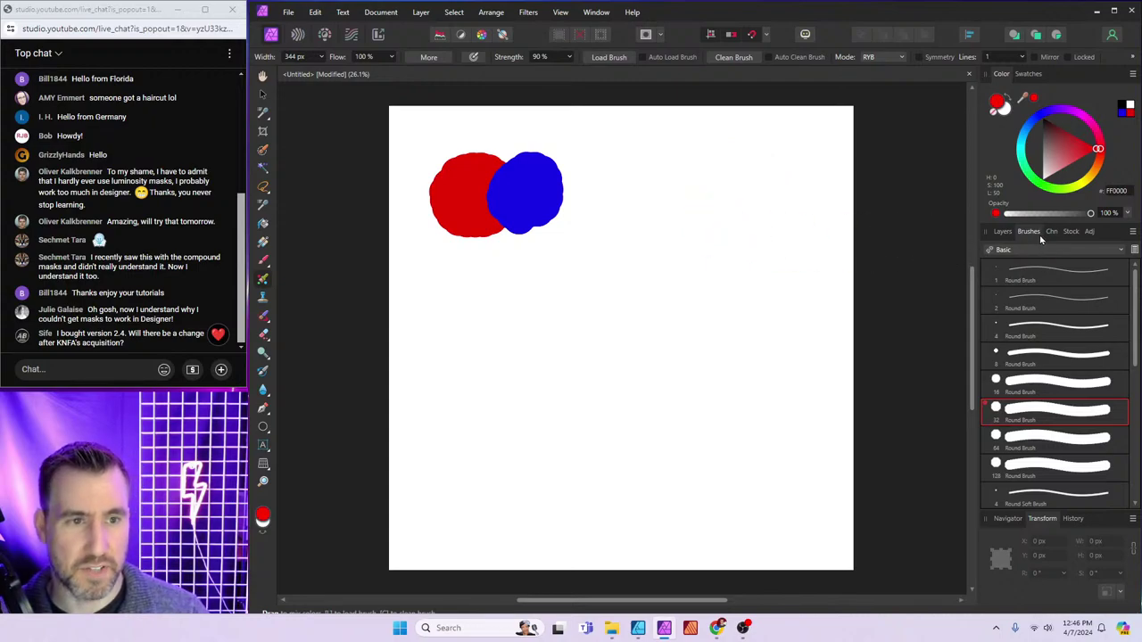
# With the Acrylics Textured Acrylic brush, paint a red daub and blend blue into it
pyautogui.click(1037, 250)
pyautogui.click(1042, 266)
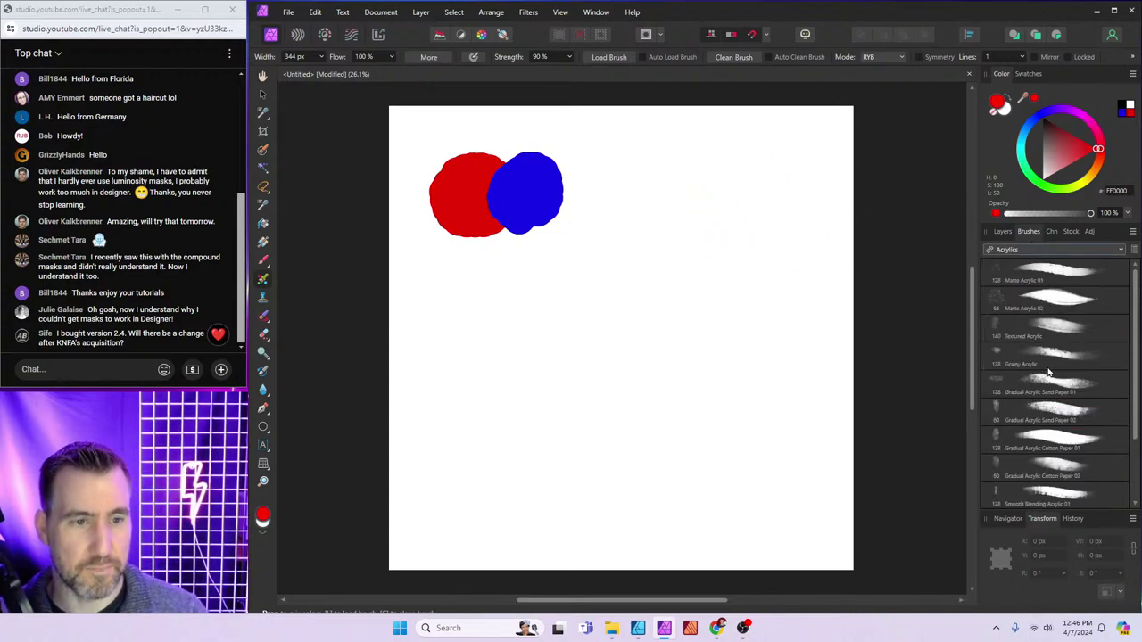
pyautogui.click(1049, 330)
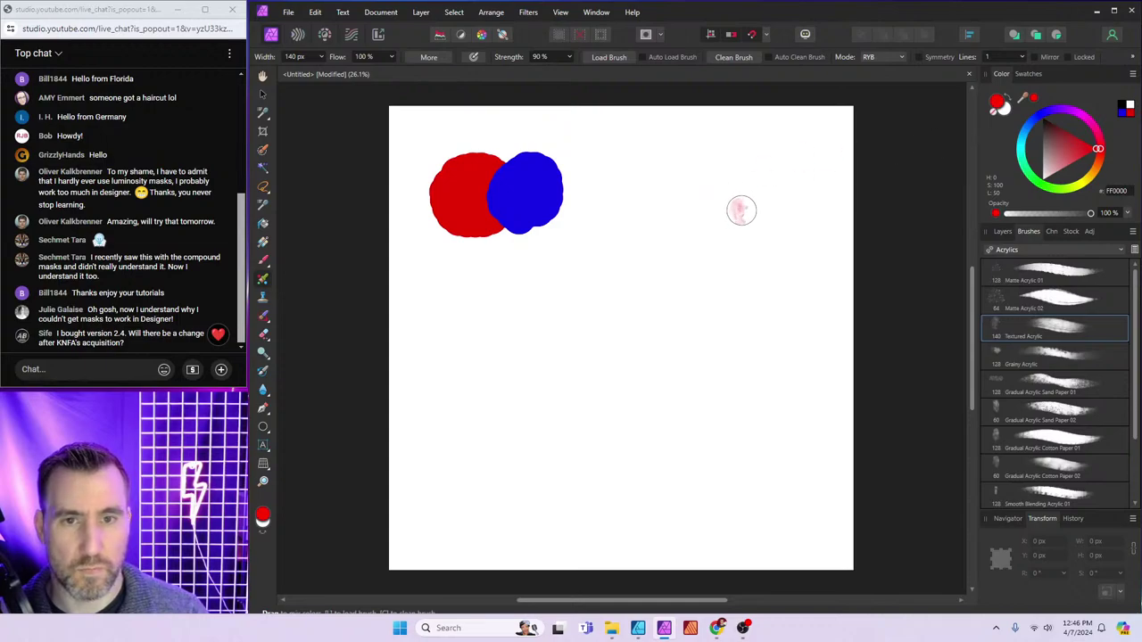
pyautogui.moveTo(741, 211)
pyautogui.mouseDown()
pyautogui.moveTo(716, 192)
pyautogui.moveTo(744, 186)
pyautogui.moveTo(706, 225)
pyautogui.moveTo(736, 176)
pyautogui.moveTo(734, 205)
pyautogui.moveTo(703, 184)
pyautogui.moveTo(742, 200)
pyautogui.moveTo(698, 197)
pyautogui.moveTo(740, 182)
pyautogui.moveTo(702, 212)
pyautogui.moveTo(746, 169)
pyautogui.moveTo(715, 214)
pyautogui.moveTo(728, 166)
pyautogui.moveTo(705, 216)
pyautogui.mouseUp()
pyautogui.click(1040, 117)
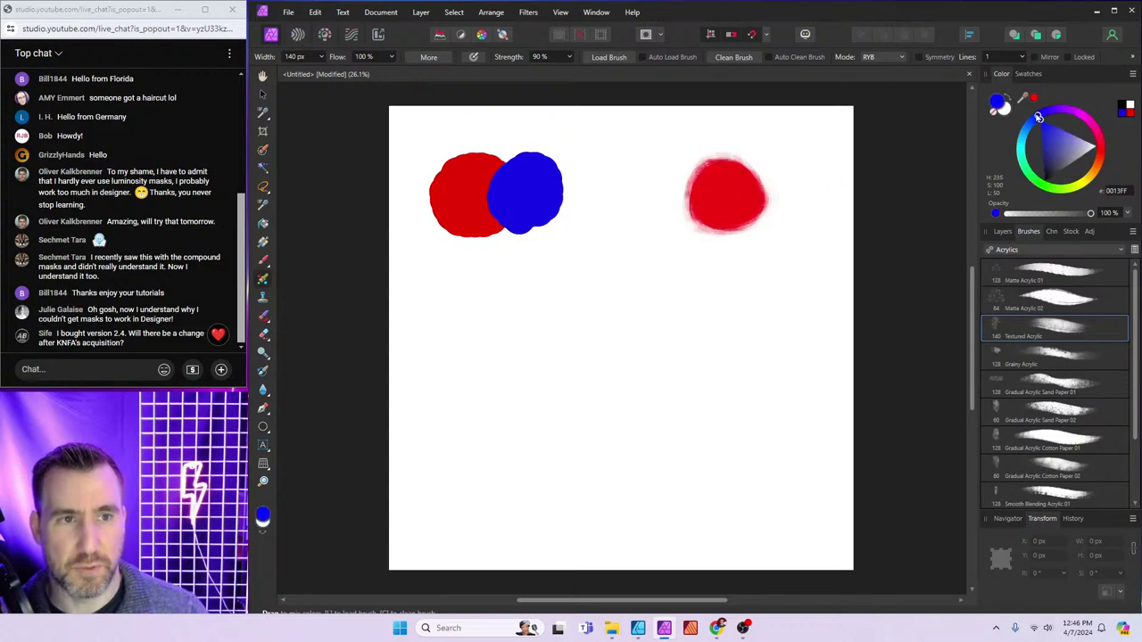
pyautogui.moveTo(681, 178)
pyautogui.mouseDown()
pyautogui.moveTo(714, 191)
pyautogui.moveTo(693, 199)
pyautogui.moveTo(701, 184)
pyautogui.moveTo(699, 219)
pyautogui.moveTo(656, 233)
pyautogui.moveTo(676, 225)
pyautogui.moveTo(665, 239)
pyautogui.mouseUp()
pyautogui.moveTo(651, 178); pyautogui.dragTo(678, 183)
# Switch to Matte Acrylic 01 and paint a purple daub plus a blue blob blended with red
pyautogui.click(1042, 276)
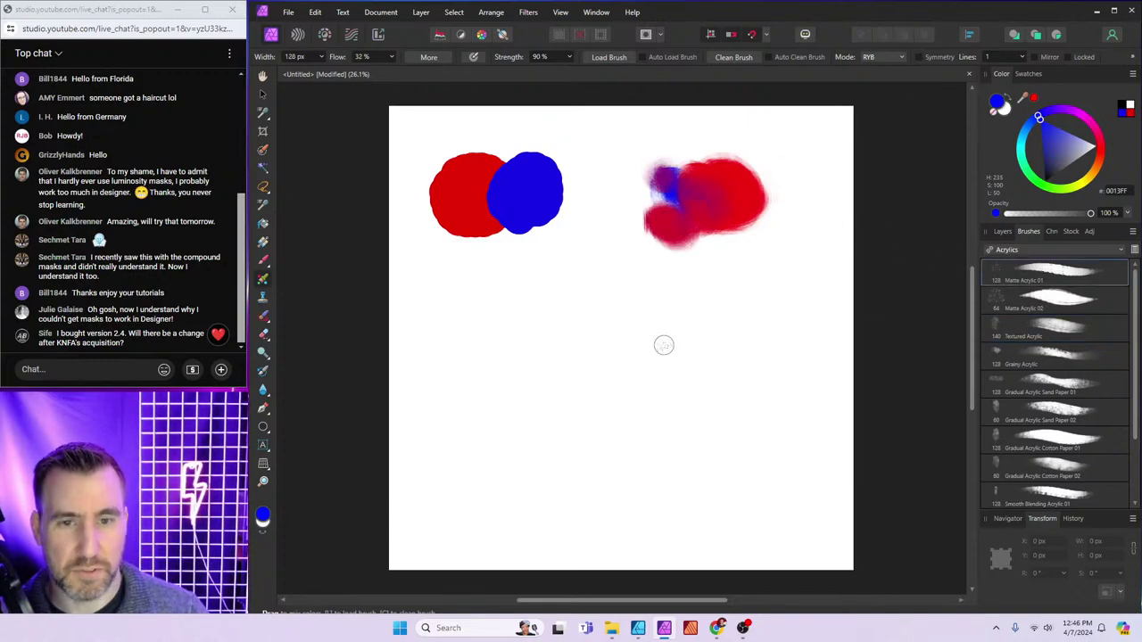
pyautogui.moveTo(740, 289)
pyautogui.mouseDown()
pyautogui.moveTo(723, 306)
pyautogui.moveTo(754, 307)
pyautogui.moveTo(763, 295)
pyautogui.moveTo(718, 266)
pyautogui.moveTo(723, 285)
pyautogui.mouseUp()
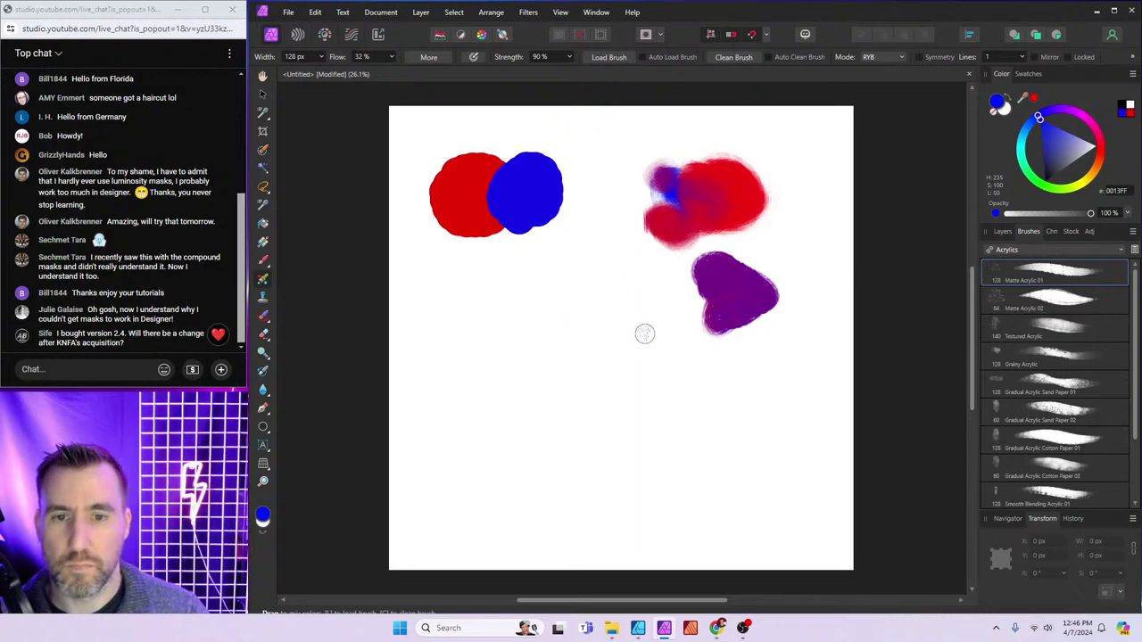
pyautogui.moveTo(645, 331)
pyautogui.mouseDown()
pyautogui.moveTo(650, 364)
pyautogui.moveTo(623, 356)
pyautogui.moveTo(645, 320)
pyautogui.moveTo(659, 360)
pyautogui.moveTo(623, 334)
pyautogui.moveTo(656, 321)
pyautogui.moveTo(627, 347)
pyautogui.moveTo(766, 247)
pyautogui.moveTo(650, 336)
pyautogui.moveTo(663, 342)
pyautogui.moveTo(617, 326)
pyautogui.moveTo(660, 352)
pyautogui.moveTo(624, 324)
pyautogui.moveTo(654, 341)
pyautogui.moveTo(628, 350)
pyautogui.mouseUp()
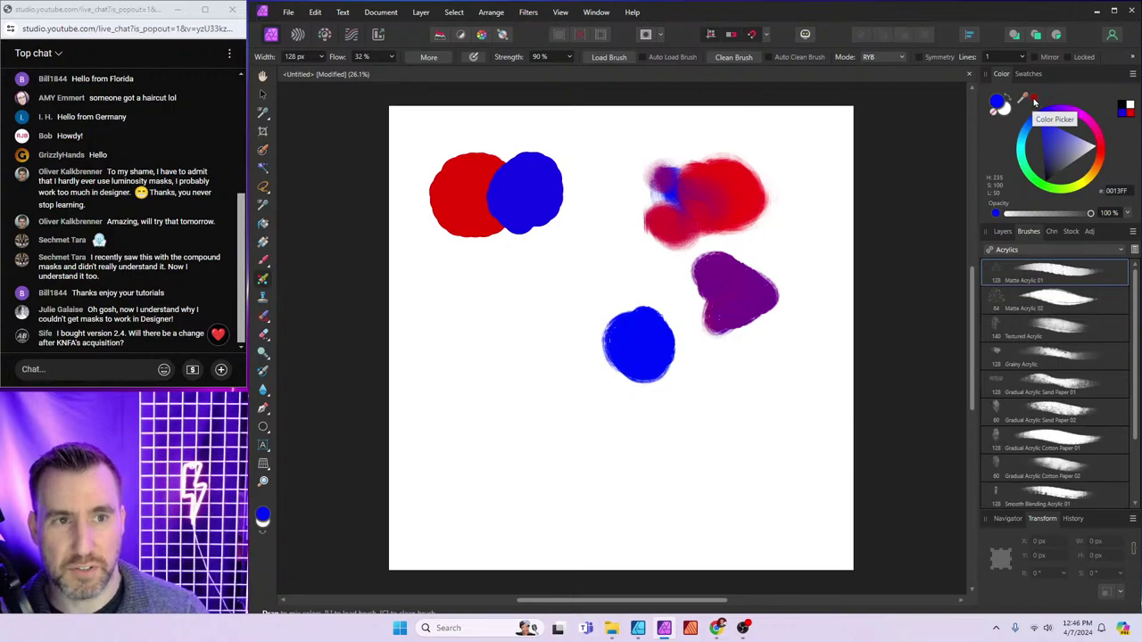
pyautogui.press('x')
pyautogui.moveTo(701, 375)
pyautogui.mouseDown()
pyautogui.moveTo(679, 345)
pyautogui.moveTo(681, 361)
pyautogui.moveTo(658, 365)
pyautogui.moveTo(666, 341)
pyautogui.moveTo(679, 345)
pyautogui.moveTo(671, 363)
pyautogui.moveTo(673, 330)
pyautogui.moveTo(683, 363)
pyautogui.moveTo(660, 370)
pyautogui.moveTo(664, 337)
pyautogui.moveTo(677, 352)
pyautogui.moveTo(673, 378)
pyautogui.moveTo(654, 374)
pyautogui.moveTo(661, 349)
pyautogui.moveTo(684, 369)
pyautogui.moveTo(656, 375)
pyautogui.moveTo(673, 338)
pyautogui.moveTo(700, 333)
pyautogui.moveTo(698, 351)
pyautogui.moveTo(675, 339)
pyautogui.moveTo(671, 354)
pyautogui.moveTo(695, 367)
pyautogui.mouseUp()
pyautogui.moveTo(786, 364)
pyautogui.mouseDown()
pyautogui.moveTo(757, 373)
pyautogui.moveTo(785, 348)
pyautogui.moveTo(785, 289)
pyautogui.mouseUp()
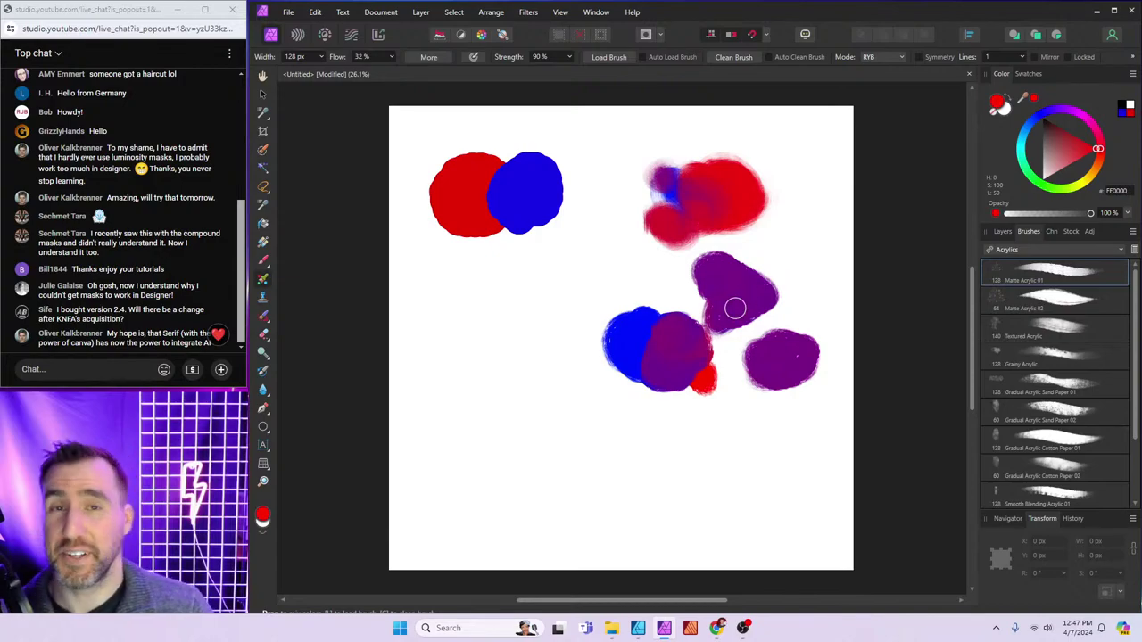
# In Affinity Designer, create a new blank Letter document
pyautogui.click(638, 627)
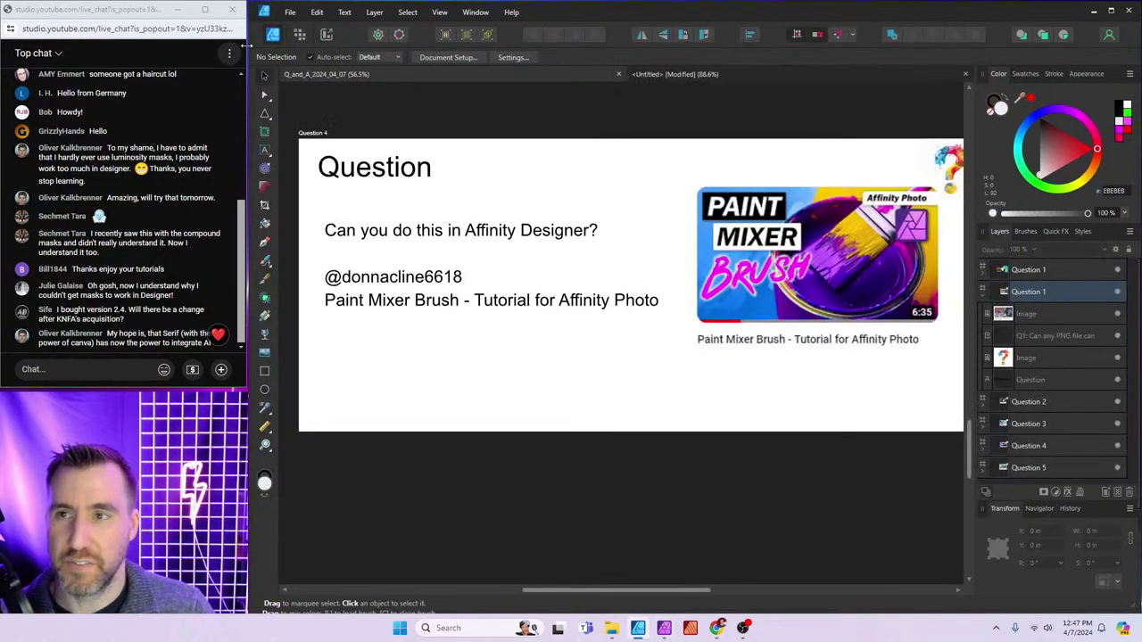
pyautogui.click(290, 11)
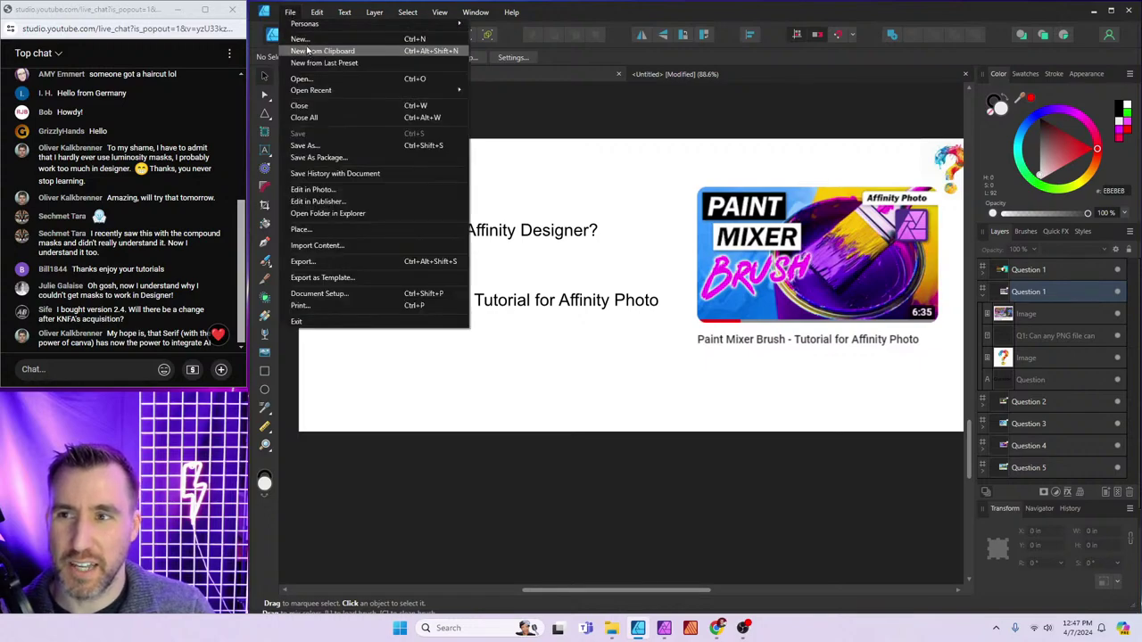
pyautogui.click(301, 39)
pyautogui.click(934, 488)
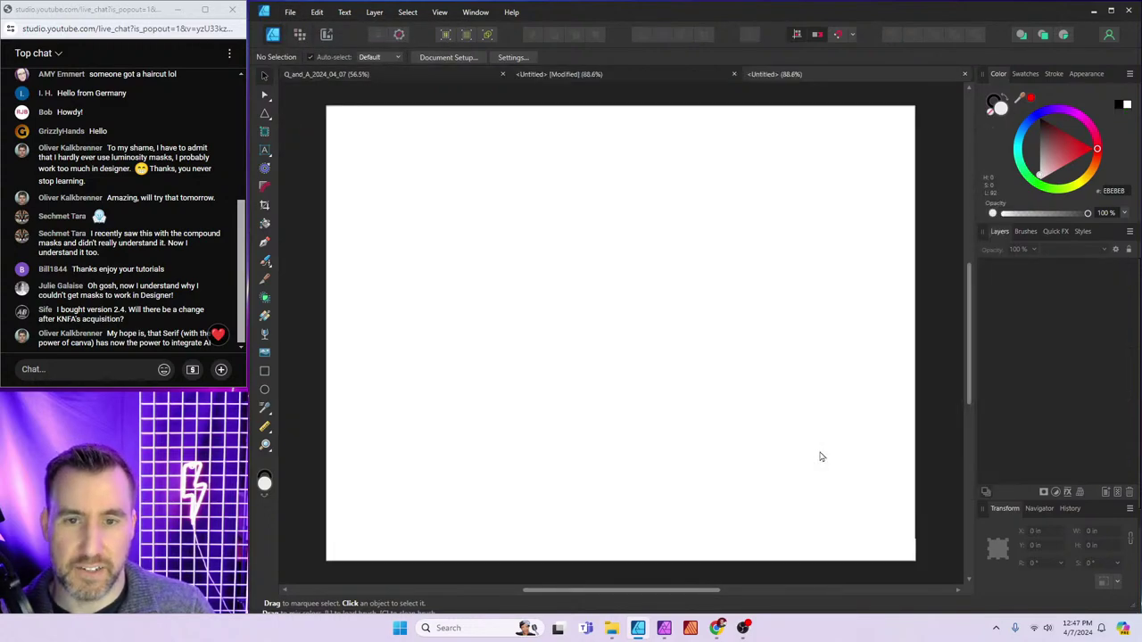
# In the Pixel Persona, paint a red blob with the Matte Acrylic 01 Paint Brush
pyautogui.click(300, 33)
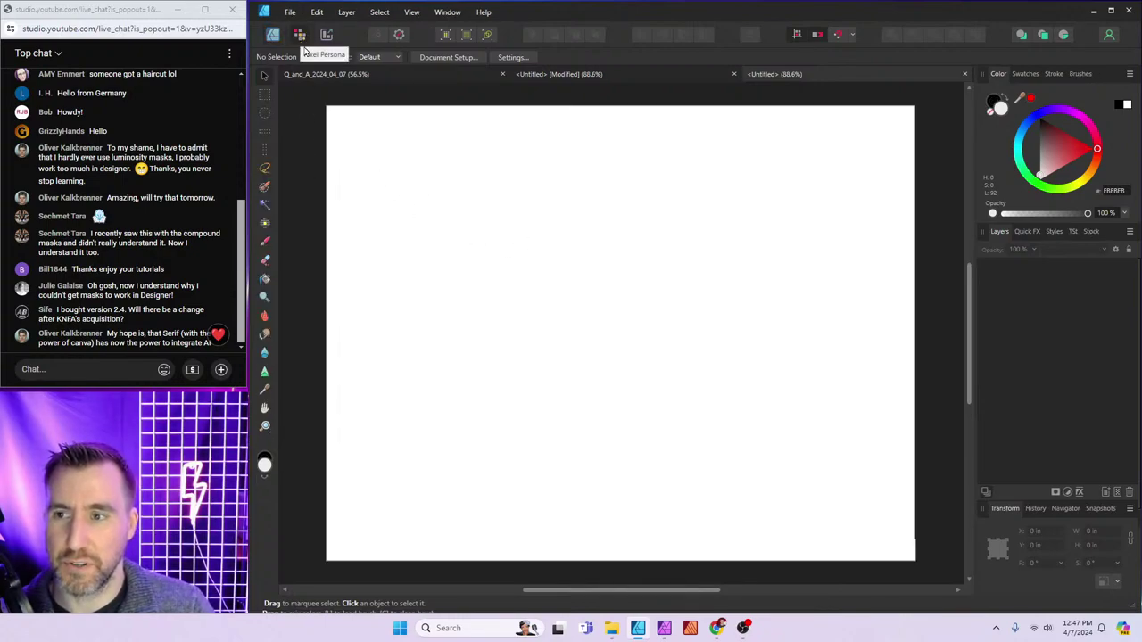
pyautogui.click(264, 241)
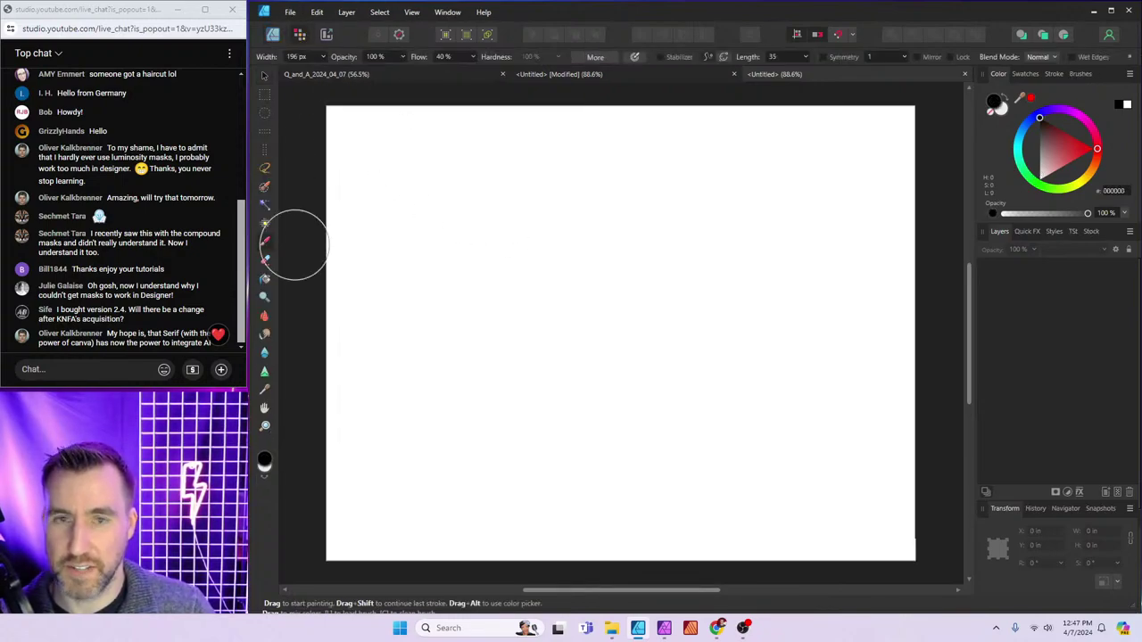
pyautogui.click(1095, 149)
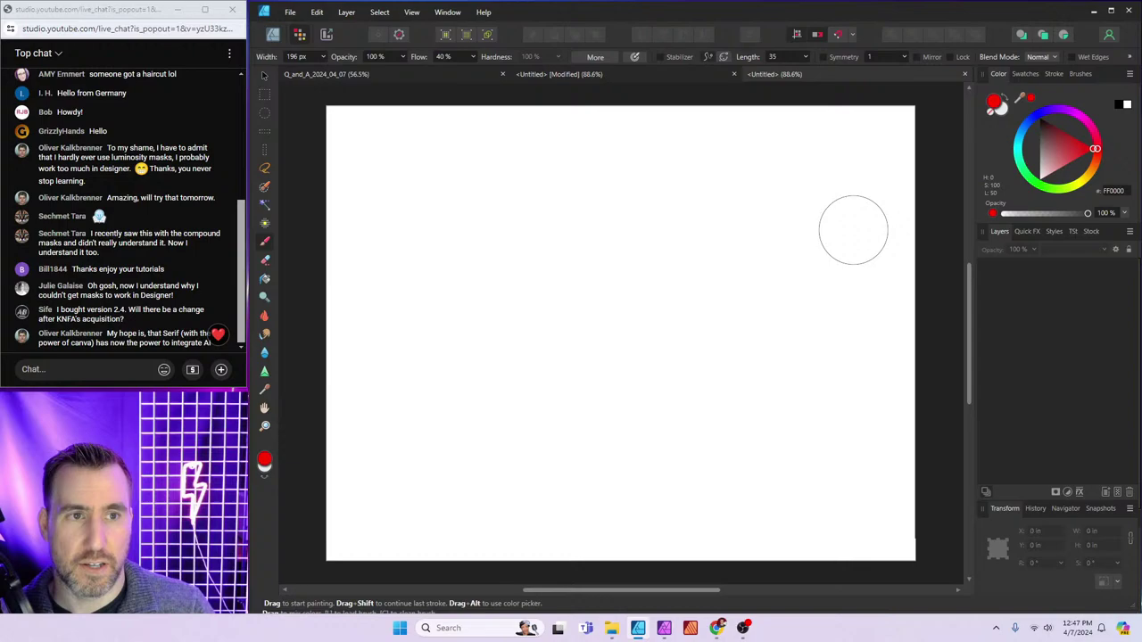
pyautogui.click(1080, 74)
pyautogui.click(1053, 115)
pyautogui.moveTo(562, 286)
pyautogui.mouseDown()
pyautogui.moveTo(525, 312)
pyautogui.moveTo(544, 268)
pyautogui.moveTo(570, 312)
pyautogui.moveTo(513, 299)
pyautogui.moveTo(538, 252)
pyautogui.moveTo(543, 308)
pyautogui.mouseUp()
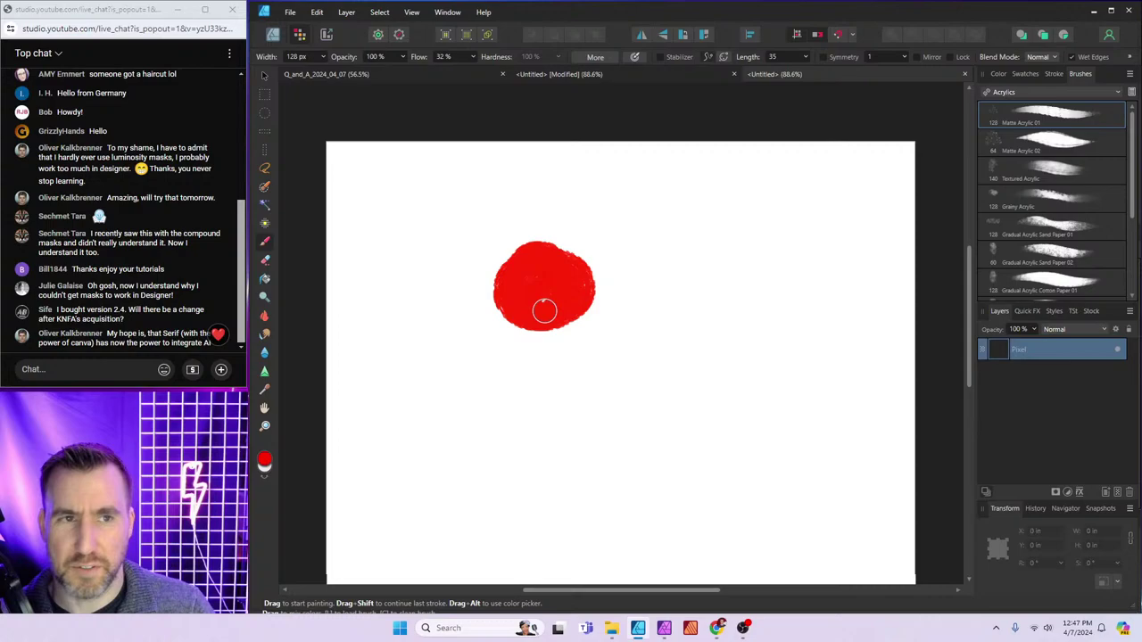
# Paint a blue blob beside the red one
pyautogui.click(997, 75)
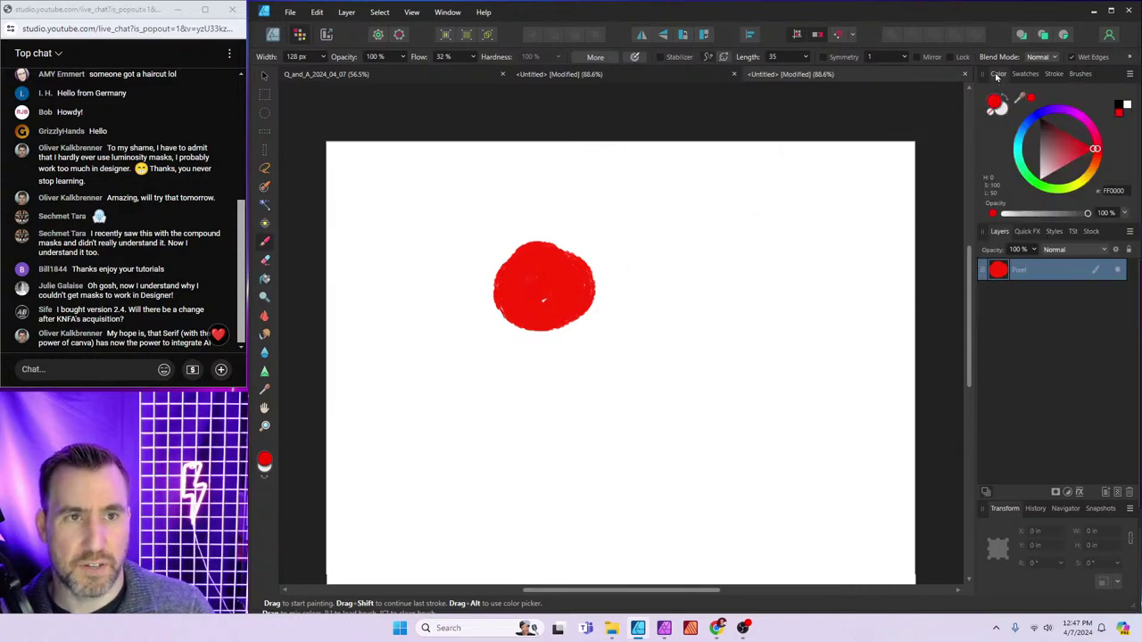
pyautogui.click(1041, 119)
pyautogui.moveTo(656, 292)
pyautogui.mouseDown()
pyautogui.moveTo(612, 282)
pyautogui.moveTo(630, 307)
pyautogui.moveTo(580, 296)
pyautogui.moveTo(613, 258)
pyautogui.moveTo(630, 256)
pyautogui.moveTo(642, 268)
pyautogui.moveTo(628, 311)
pyautogui.mouseUp()
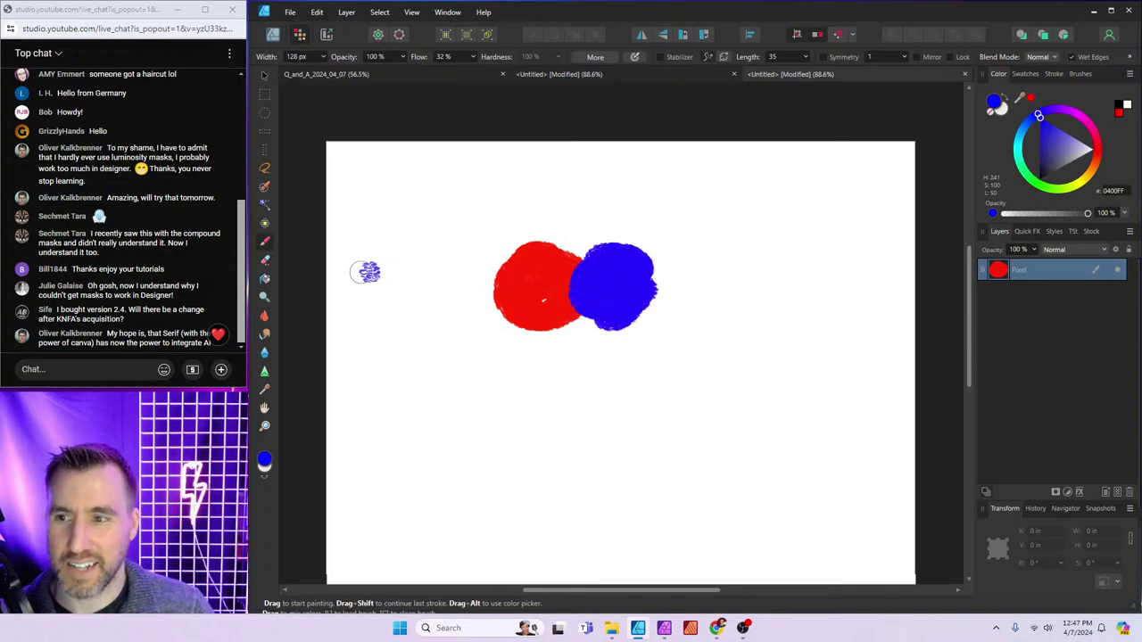
# Smudge blue into red across their boundary with an enlarged Smudge Brush, then return to Affinity Photo
pyautogui.click(265, 335)
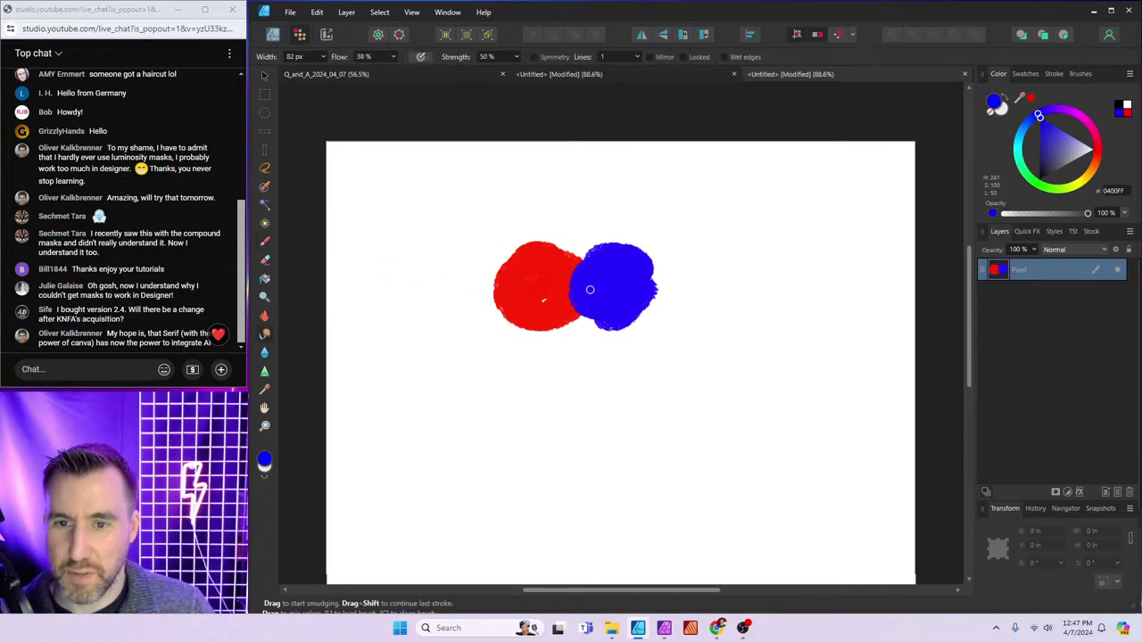
pyautogui.press(']')
pyautogui.press(']')
pyautogui.press(']')
pyautogui.press(']')
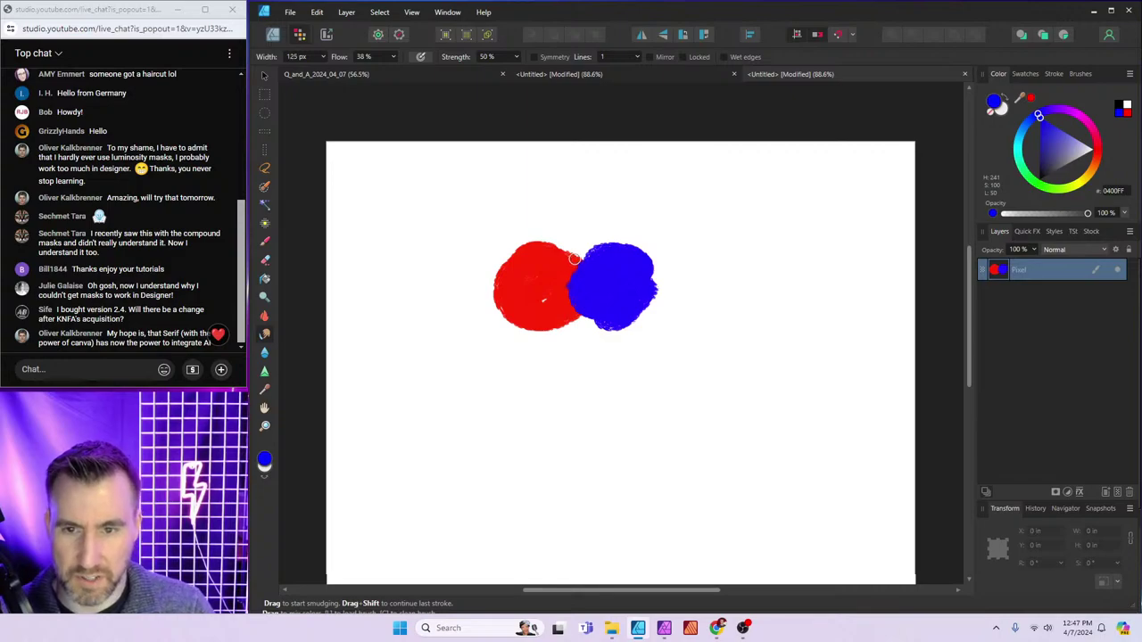
pyautogui.moveTo(579, 259)
pyautogui.mouseDown()
pyautogui.moveTo(544, 271)
pyautogui.moveTo(569, 292)
pyautogui.moveTo(556, 280)
pyautogui.moveTo(563, 294)
pyautogui.moveTo(579, 258)
pyautogui.moveTo(599, 272)
pyautogui.moveTo(579, 287)
pyautogui.moveTo(597, 275)
pyautogui.moveTo(558, 263)
pyautogui.moveTo(565, 279)
pyautogui.moveTo(580, 275)
pyautogui.moveTo(564, 284)
pyautogui.moveTo(576, 284)
pyautogui.moveTo(573, 295)
pyautogui.moveTo(586, 294)
pyautogui.moveTo(575, 290)
pyautogui.moveTo(611, 257)
pyautogui.moveTo(602, 294)
pyautogui.moveTo(569, 330)
pyautogui.moveTo(562, 314)
pyautogui.moveTo(588, 341)
pyautogui.mouseUp()
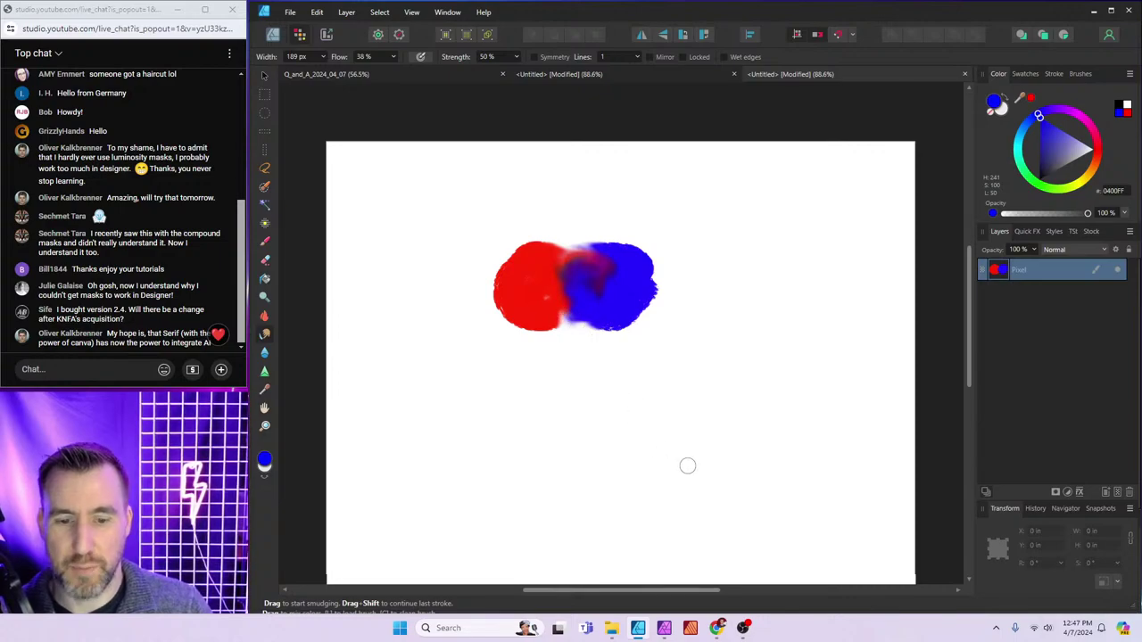
pyautogui.click(664, 628)
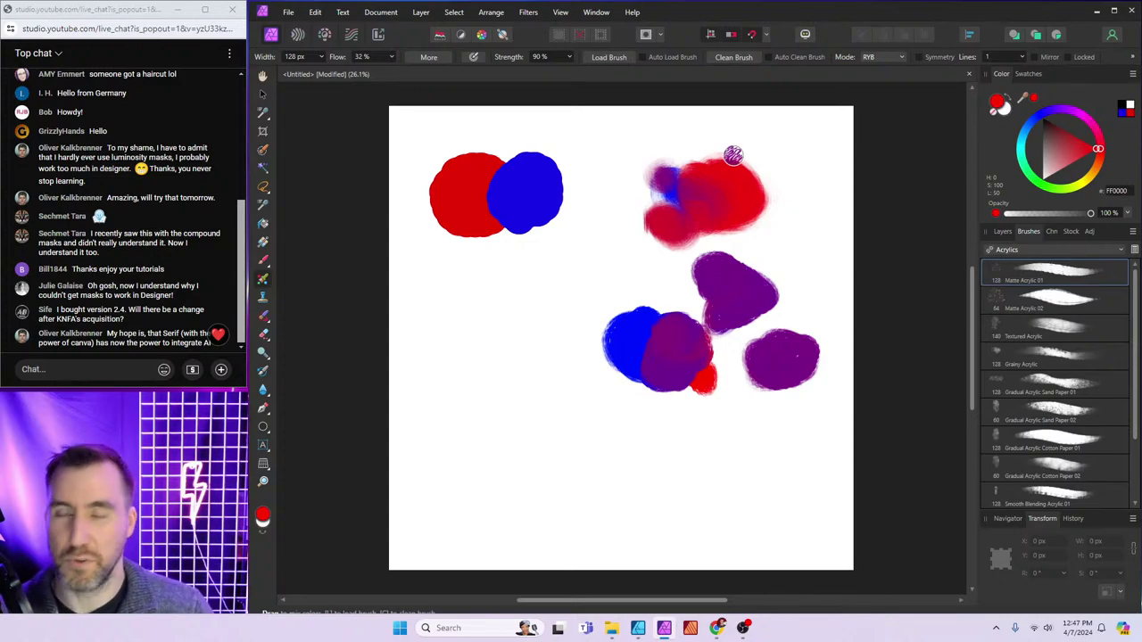
# Clean the Paint Mixer Brush in Photo and return to the Q_and_A_2024_04_07 Question 4 slide
pyautogui.press('c')
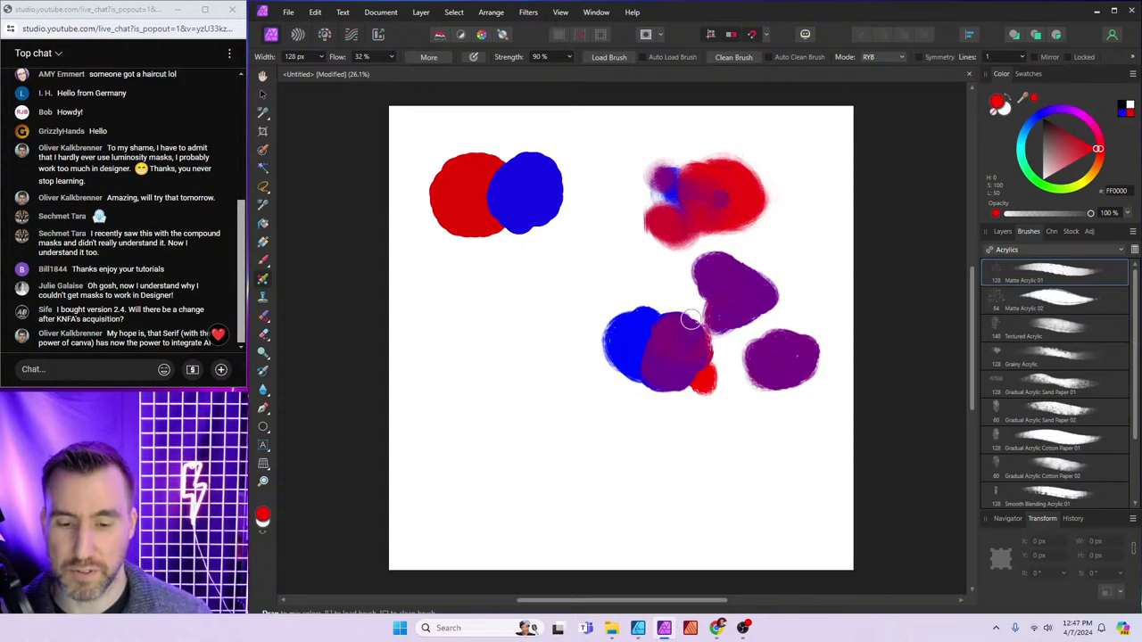
pyautogui.click(638, 628)
pyautogui.click(462, 80)
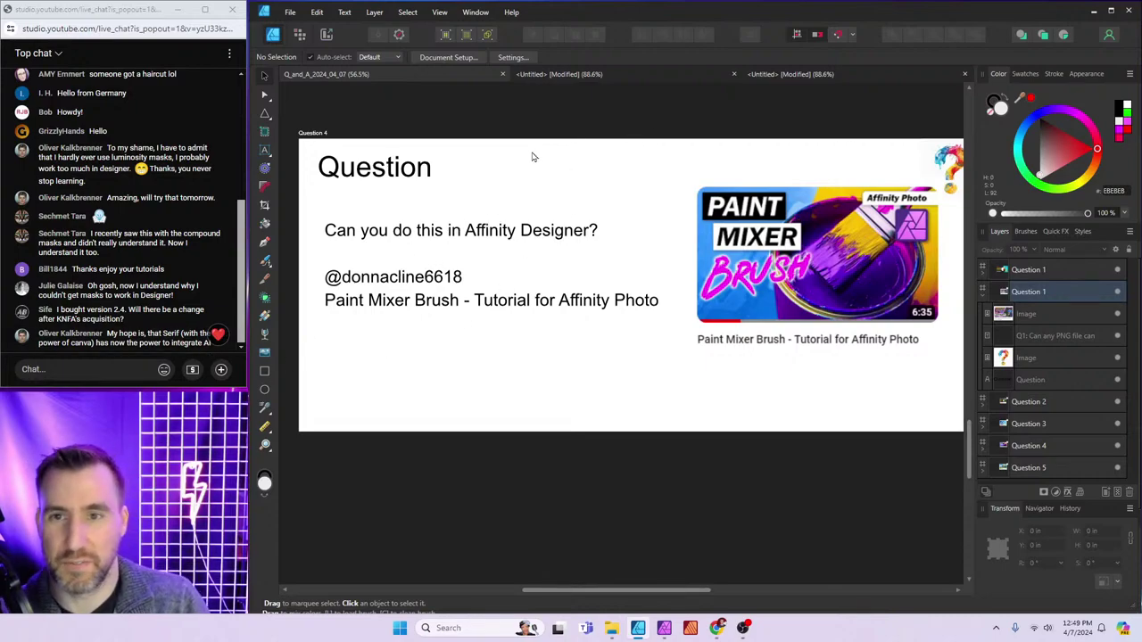
# Scroll to the Question 5 slide and close the red-and-blue paint demo without saving
pyautogui.scroll(-1, 615, 264)
pyautogui.scroll(-6, 614, 264)
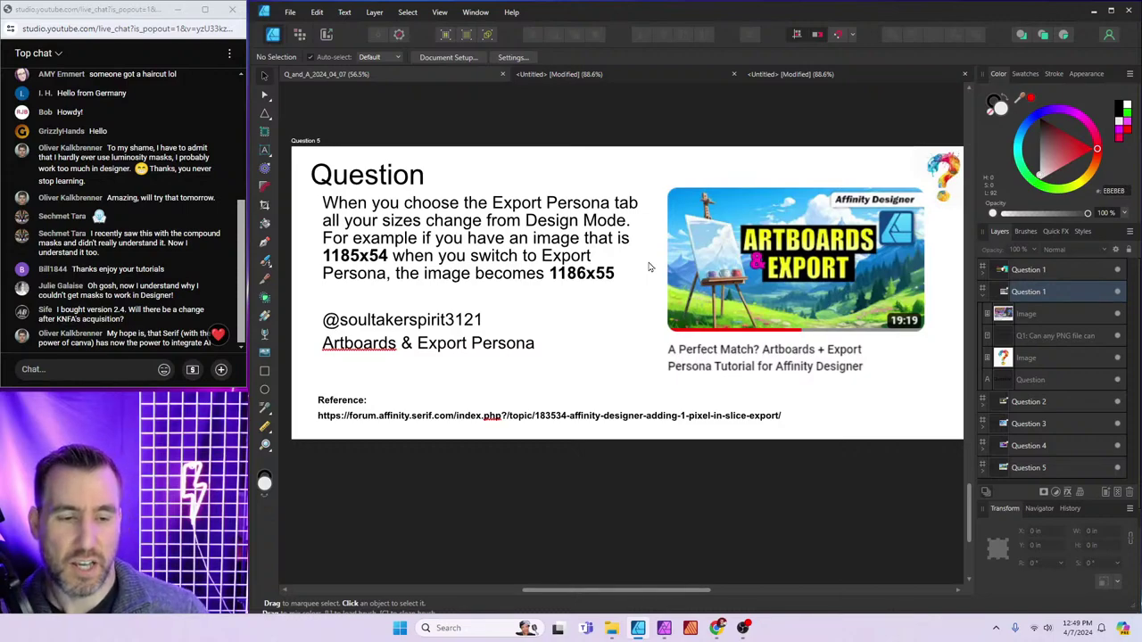
pyautogui.click(828, 75)
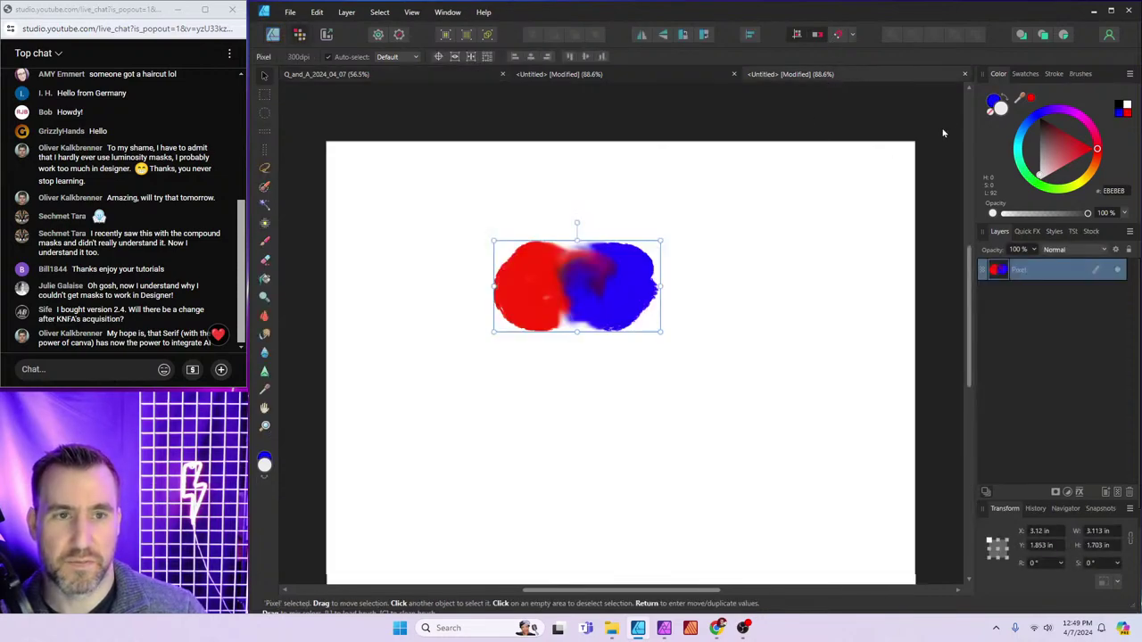
pyautogui.click(964, 75)
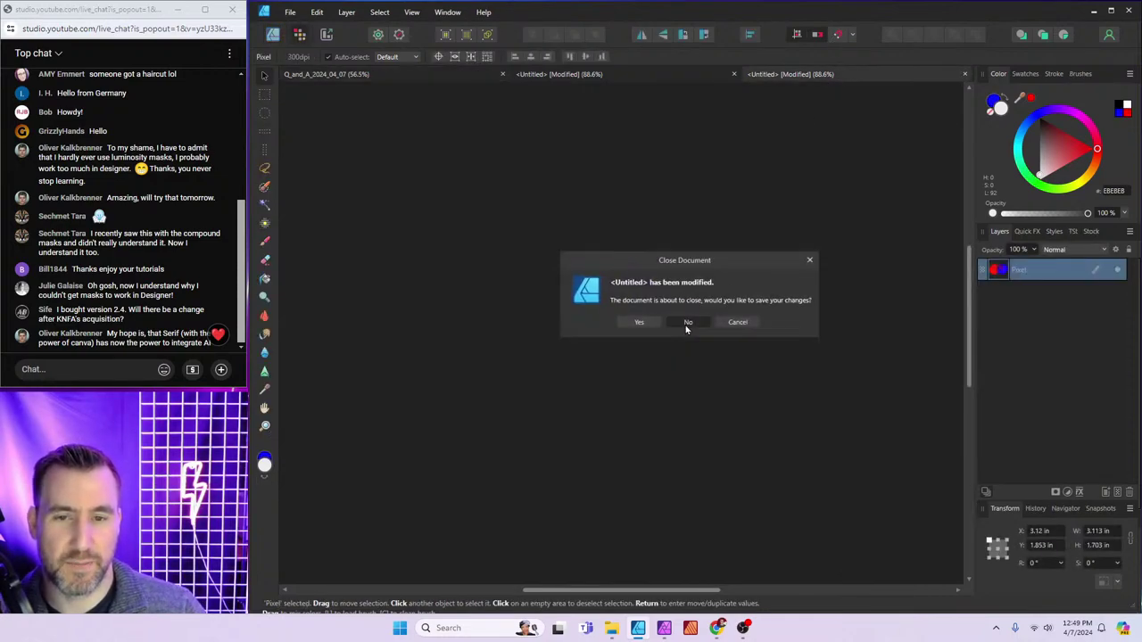
pyautogui.click(687, 325)
# Close the warped house photo document without saving
pyautogui.click(968, 76)
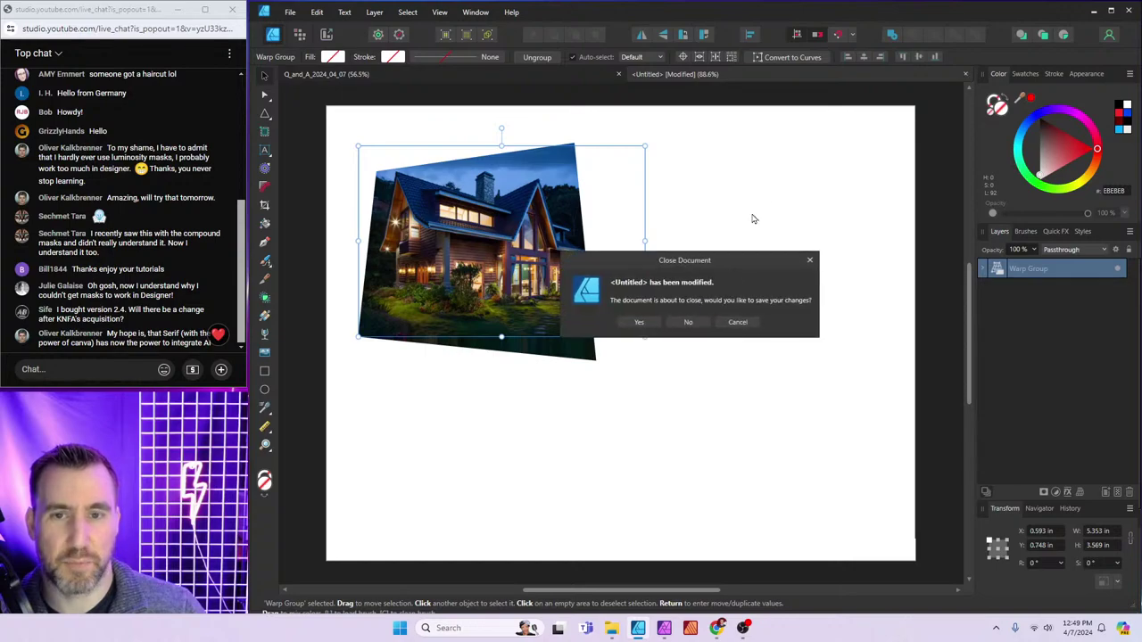
pyautogui.click(687, 324)
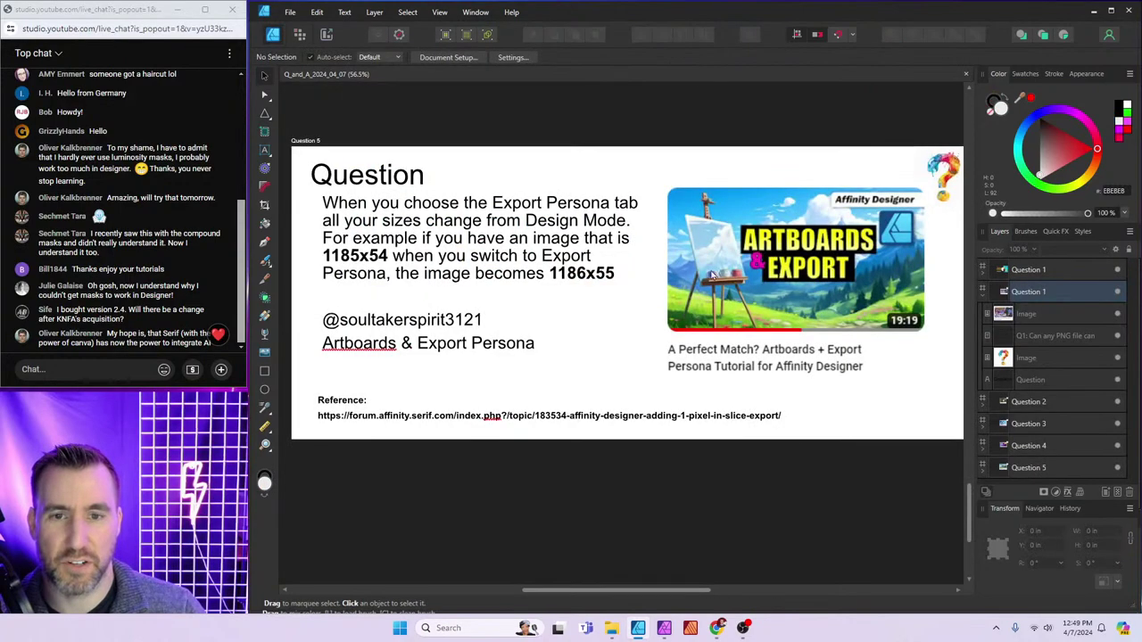
pyautogui.click(290, 12)
# Create a default test document, draw an artboard, then close it without saving
pyautogui.click(297, 40)
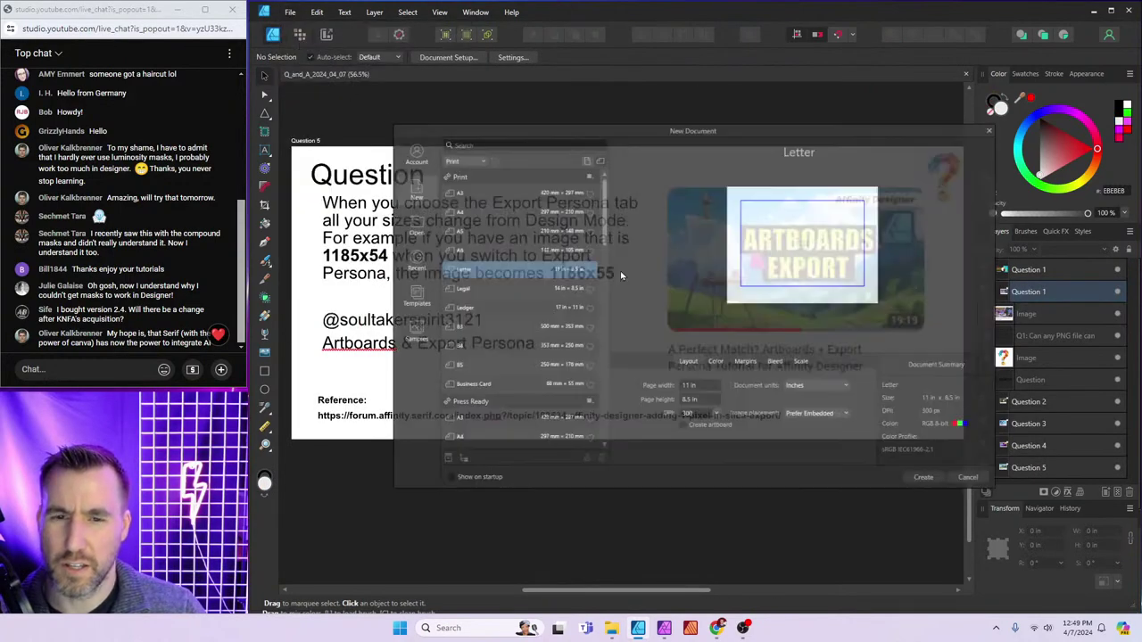
pyautogui.click(936, 490)
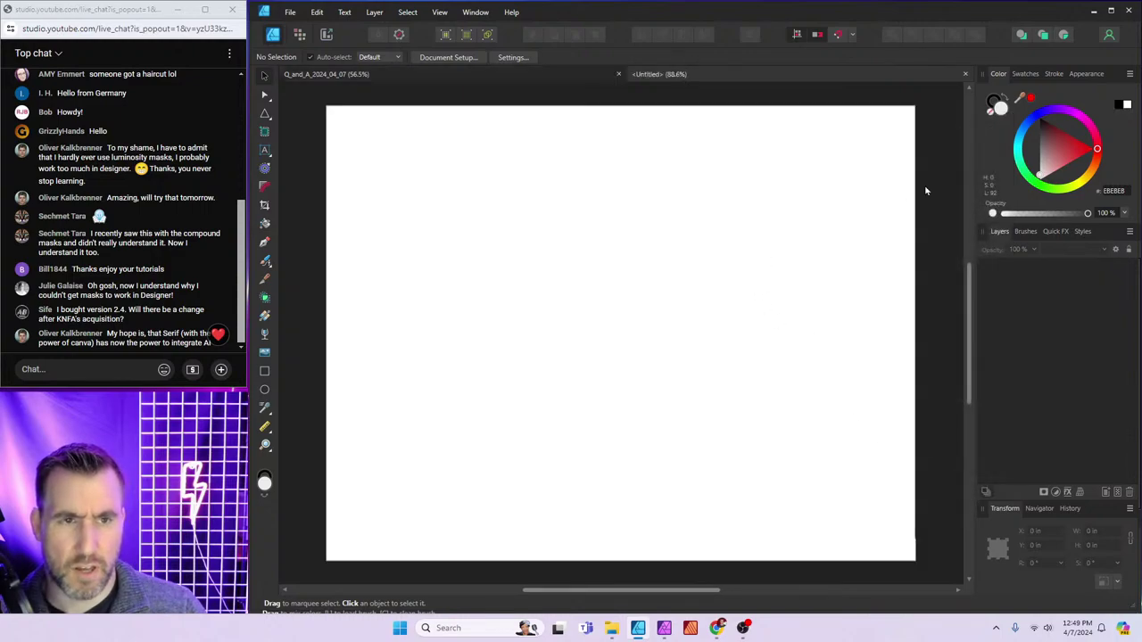
pyautogui.click(264, 132)
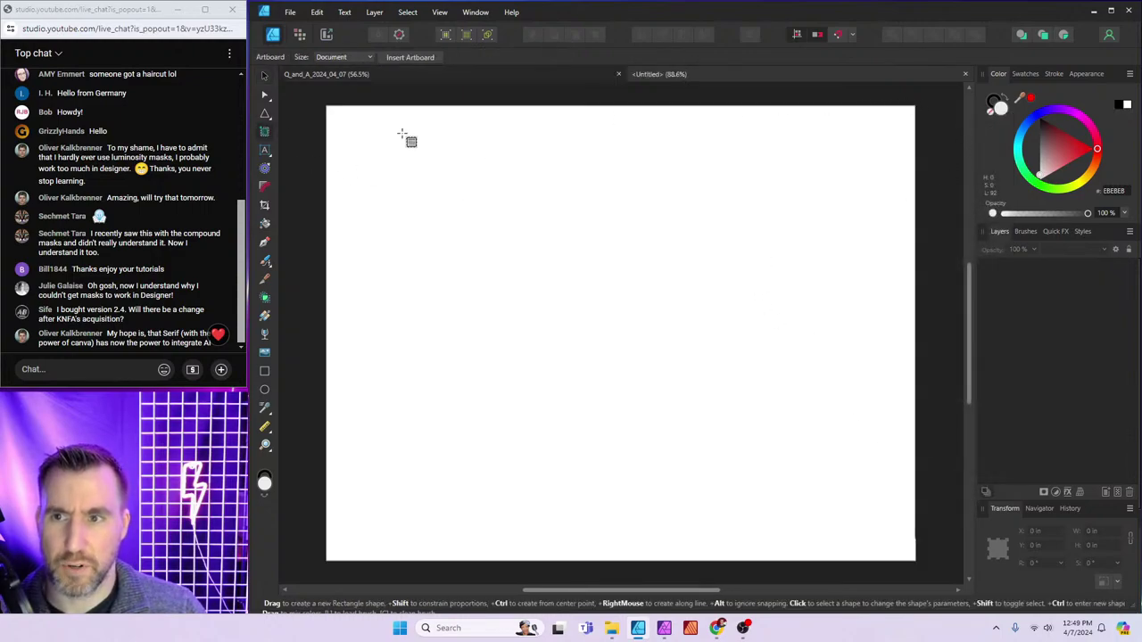
pyautogui.moveTo(403, 133); pyautogui.dragTo(791, 472)
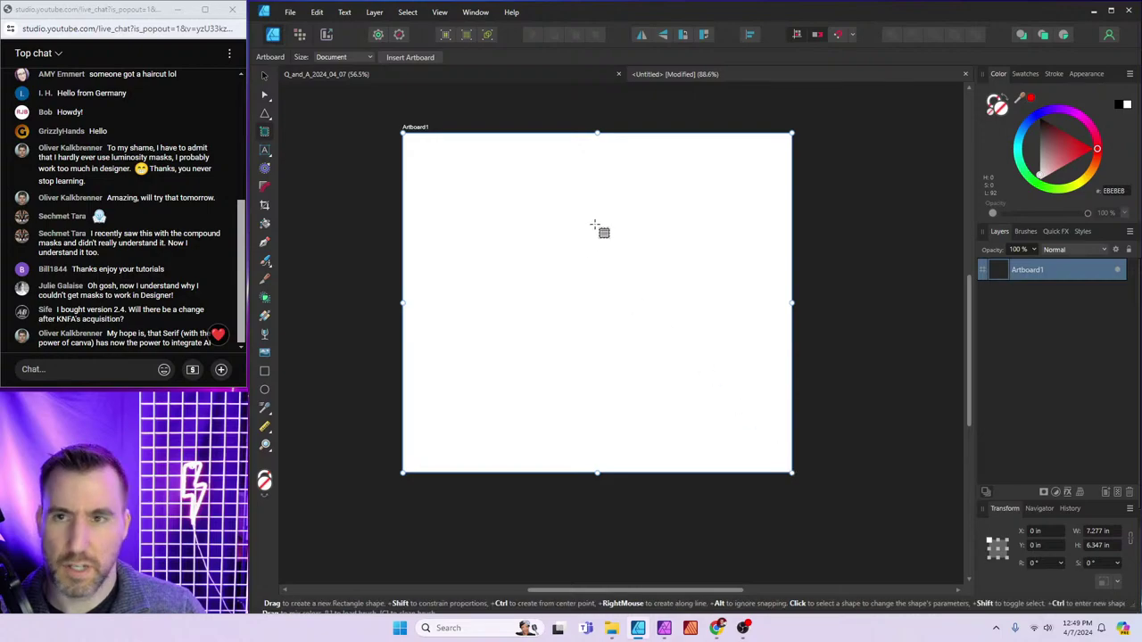
pyautogui.click(965, 74)
pyautogui.click(686, 322)
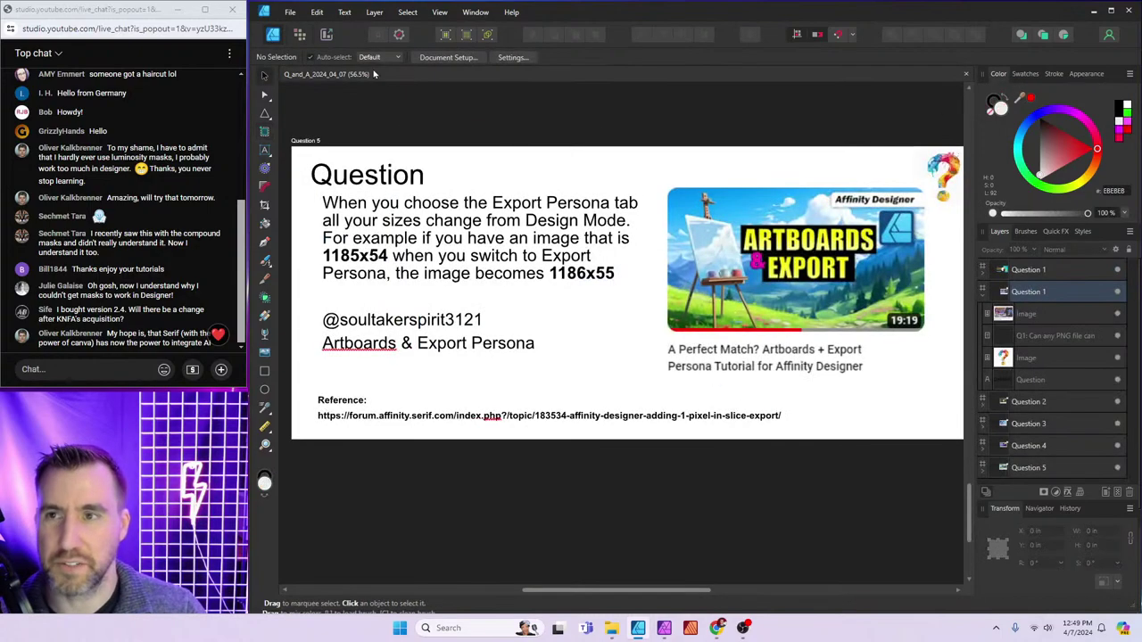
# Create a new document in Pixels units and draw an artboard across most of the page
pyautogui.click(290, 12)
pyautogui.click(290, 11)
pyautogui.hotkey('ctrl', 'n')
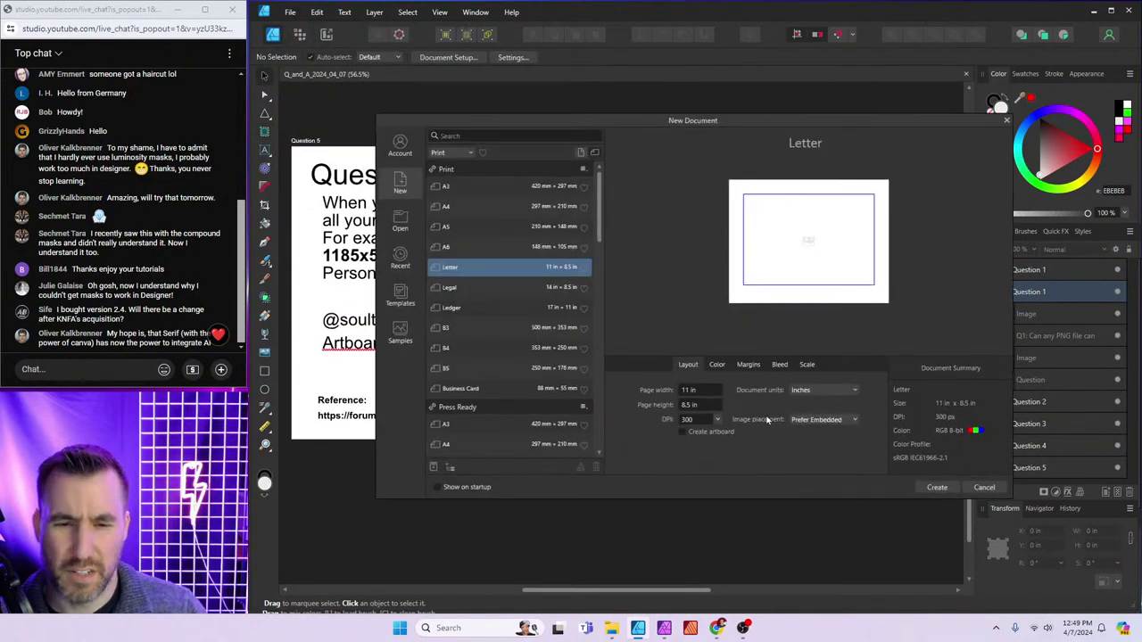
pyautogui.click(824, 391)
pyautogui.click(819, 406)
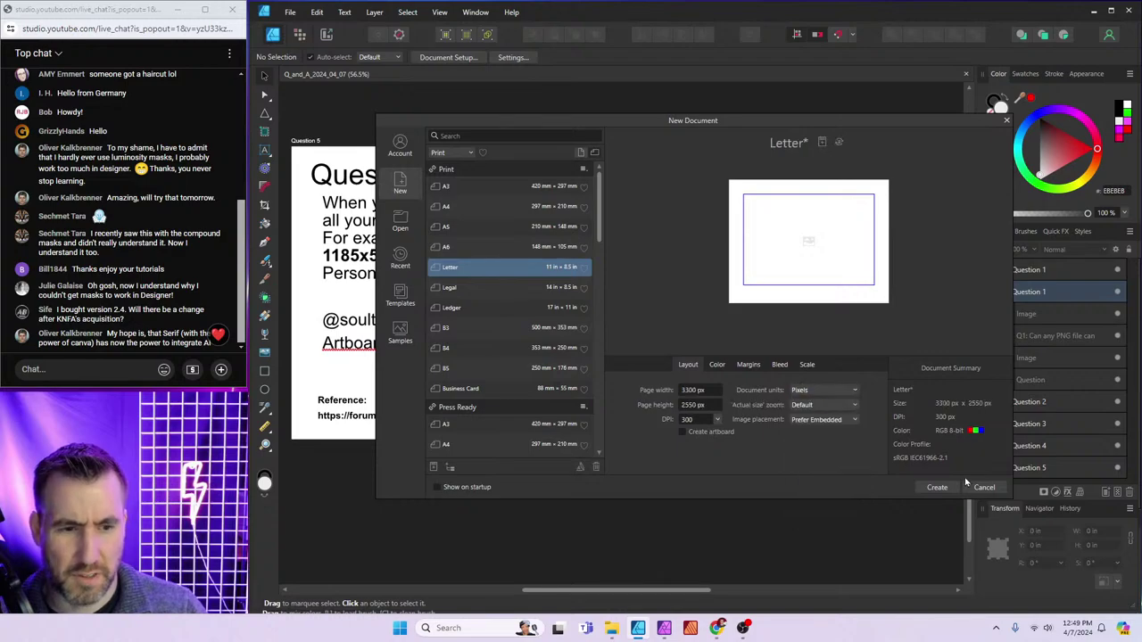
pyautogui.click(937, 487)
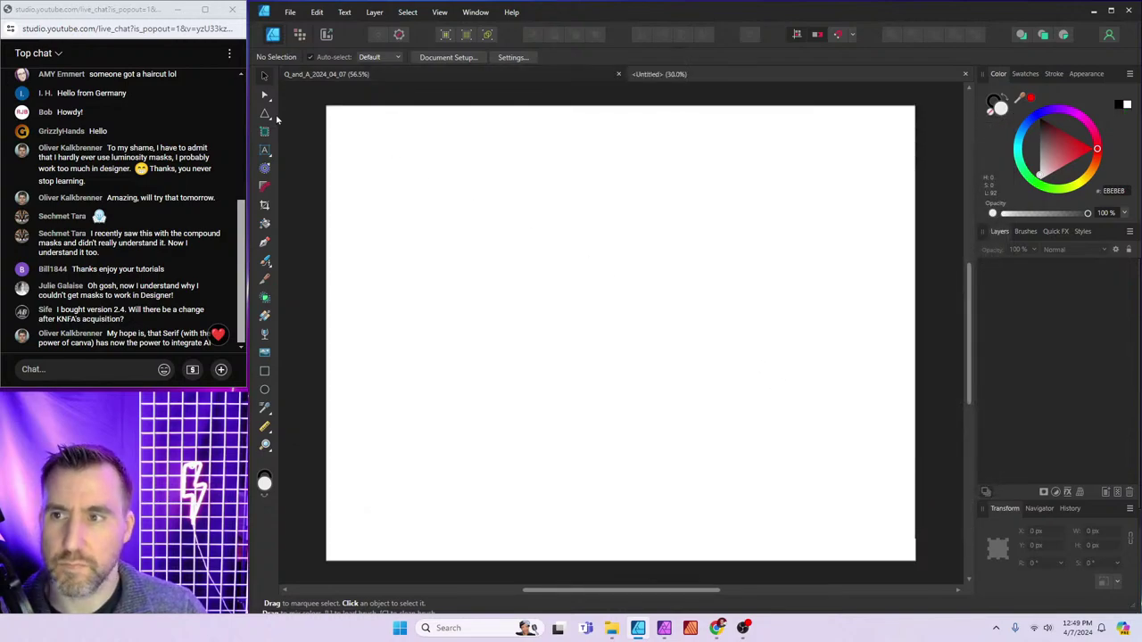
pyautogui.click(265, 113)
pyautogui.moveTo(339, 112); pyautogui.dragTo(792, 488)
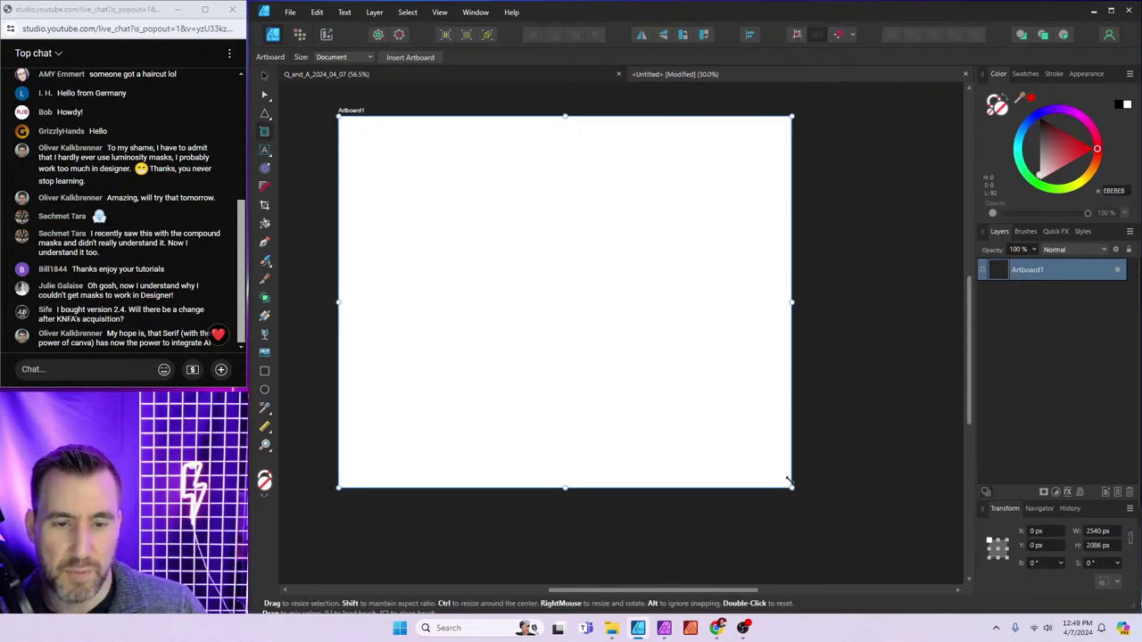
# Resize the artboard to 1000 × 1000 px using the floating Transform W and H fields
pyautogui.moveTo(788, 482); pyautogui.dragTo(772, 504)
pyautogui.moveTo(1009, 512); pyautogui.dragTo(808, 137)
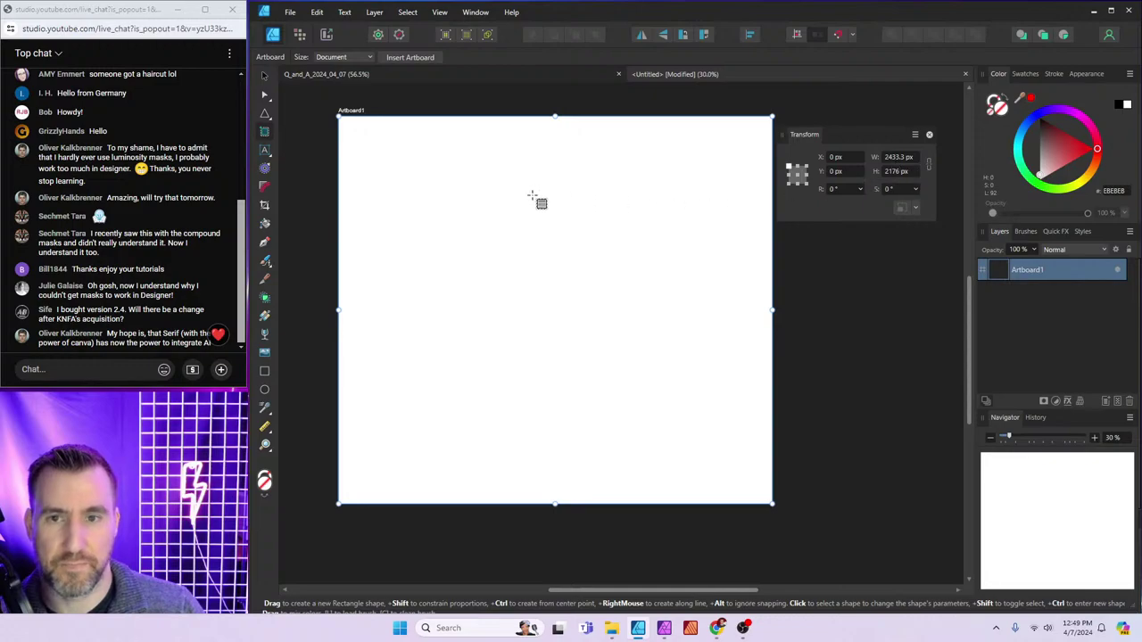
pyautogui.moveTo(770, 498); pyautogui.dragTo(741, 482)
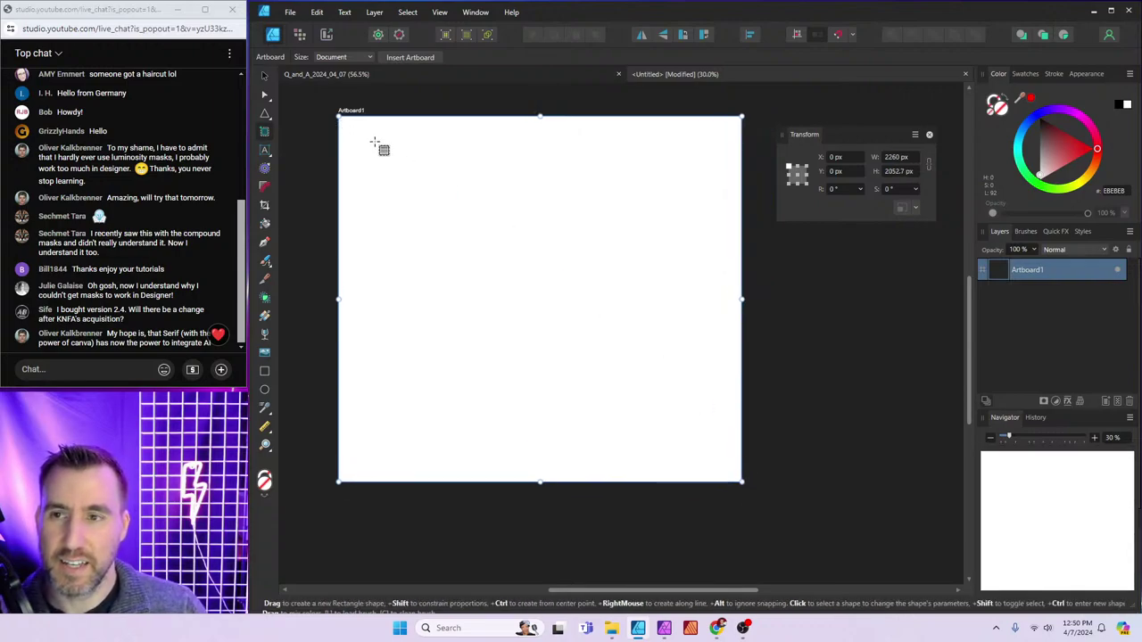
pyautogui.click(901, 158)
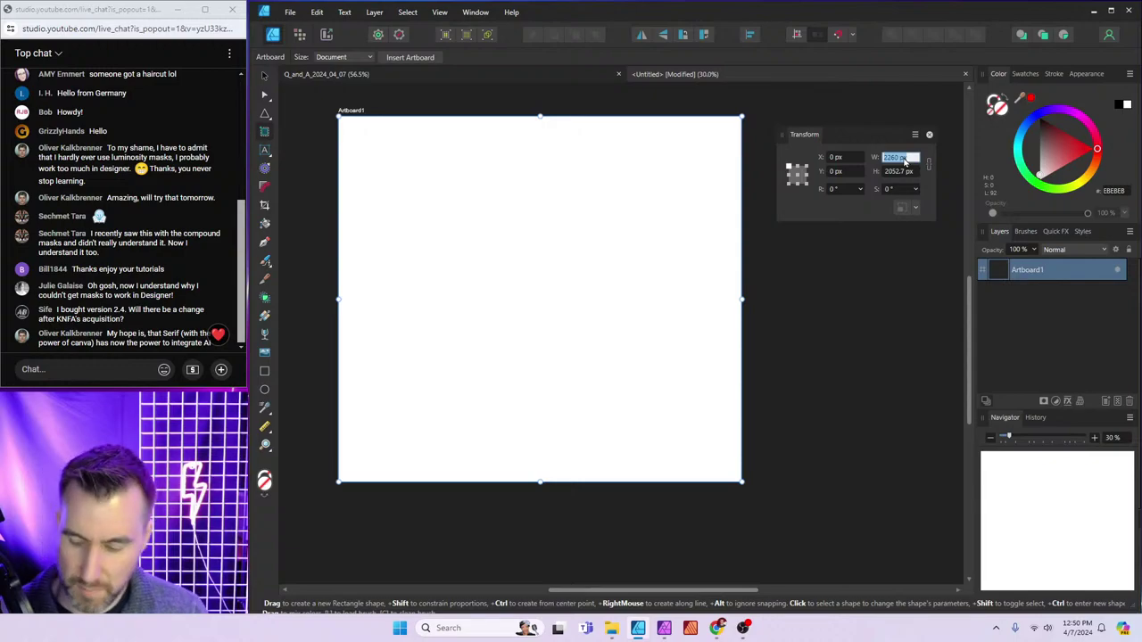
pyautogui.write('1000')
pyautogui.press('Return')
pyautogui.write('1000')
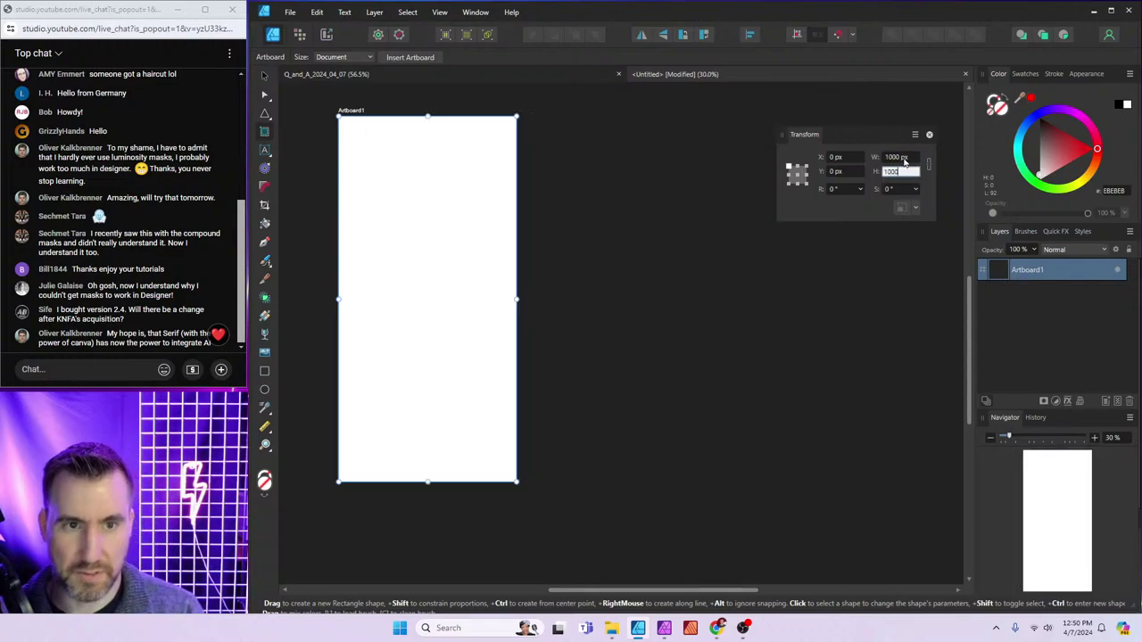
pyautogui.press('Return')
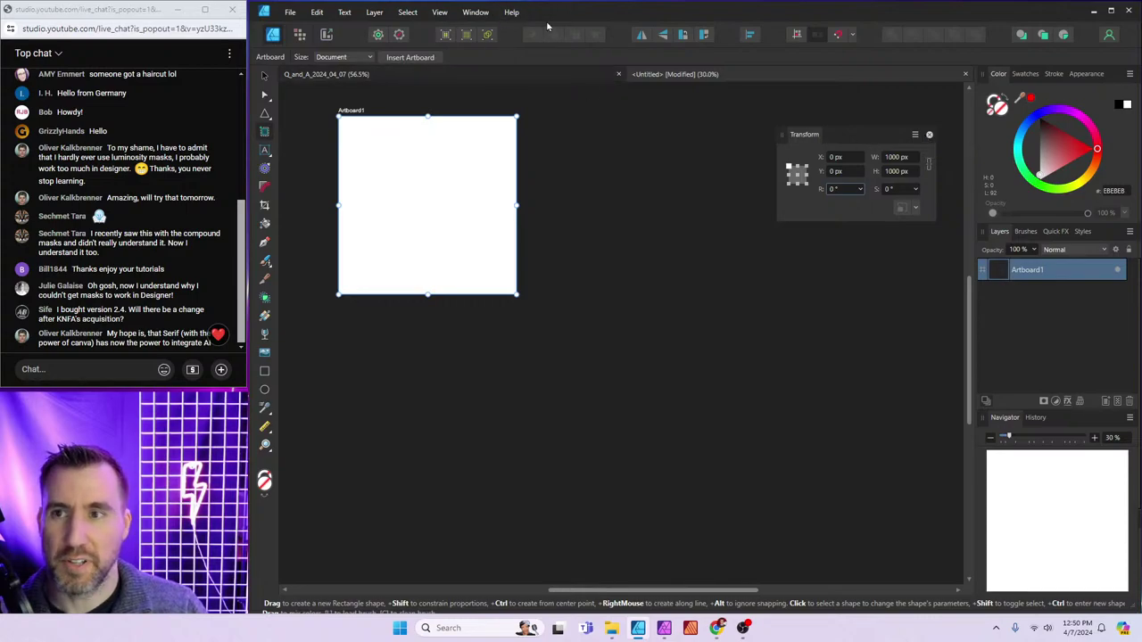
# Preview Export Persona, then draw a second, larger artboard beside Artboard1
pyautogui.click(327, 35)
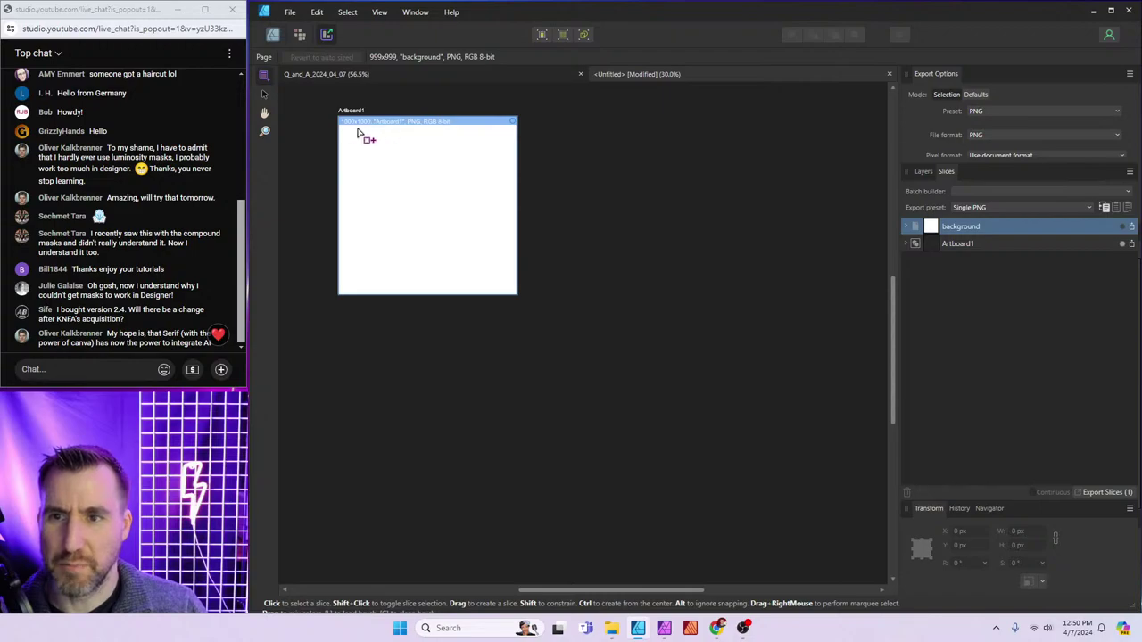
pyautogui.click(273, 35)
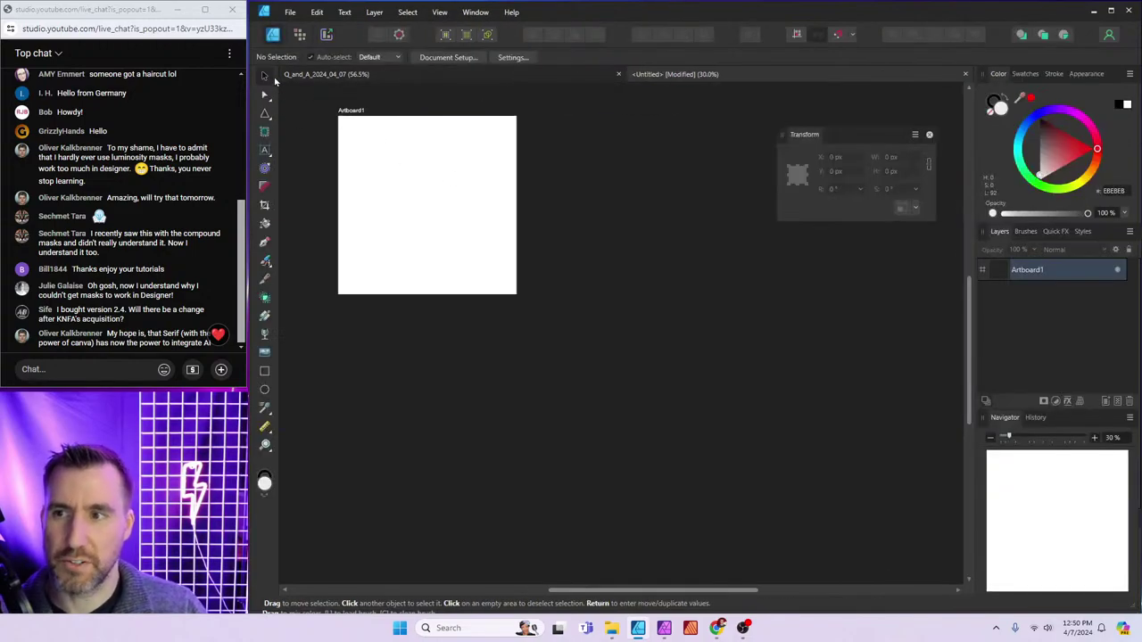
pyautogui.click(264, 132)
pyautogui.moveTo(560, 120); pyautogui.dragTo(801, 376)
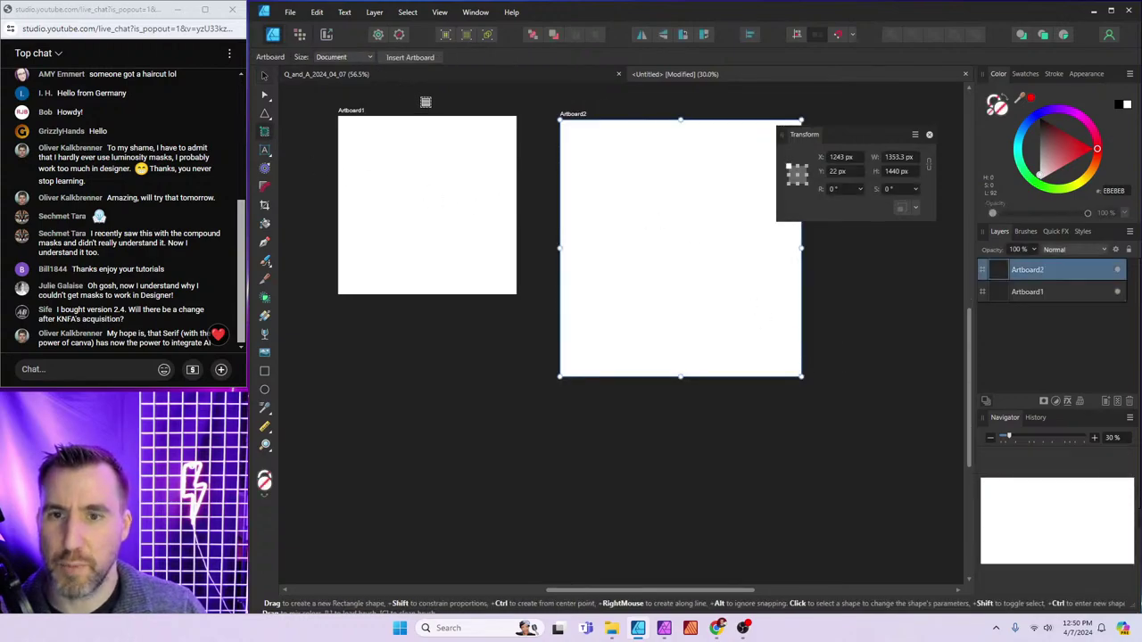
# Reposition both artboards, moving Artboard1 back to the origin, and compare their export slice sizes
pyautogui.click(328, 38)
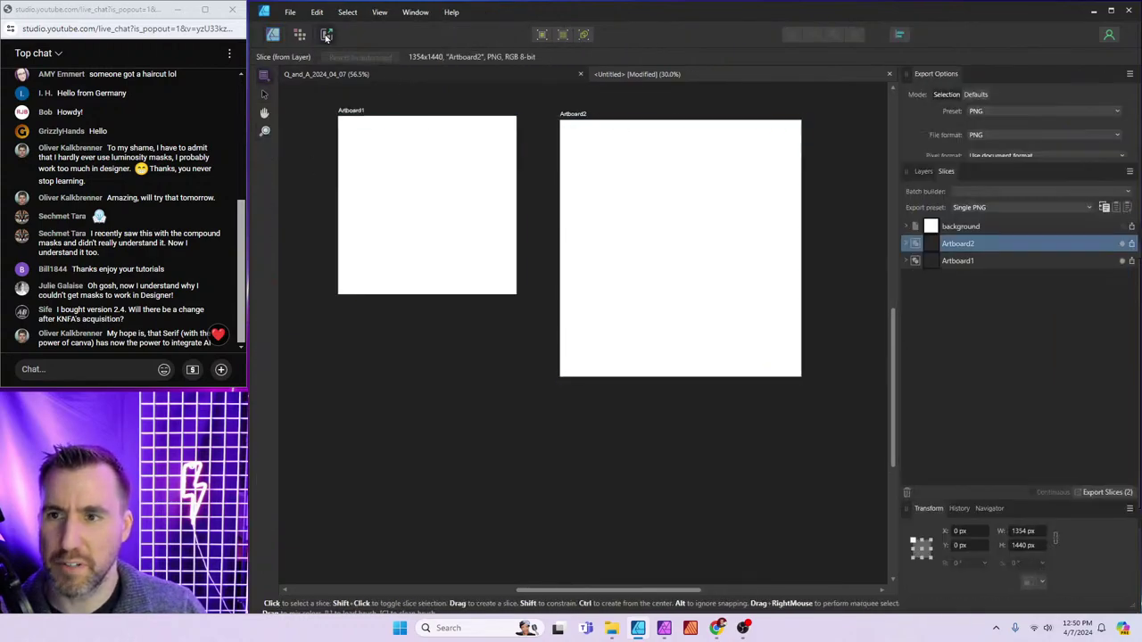
pyautogui.click(273, 34)
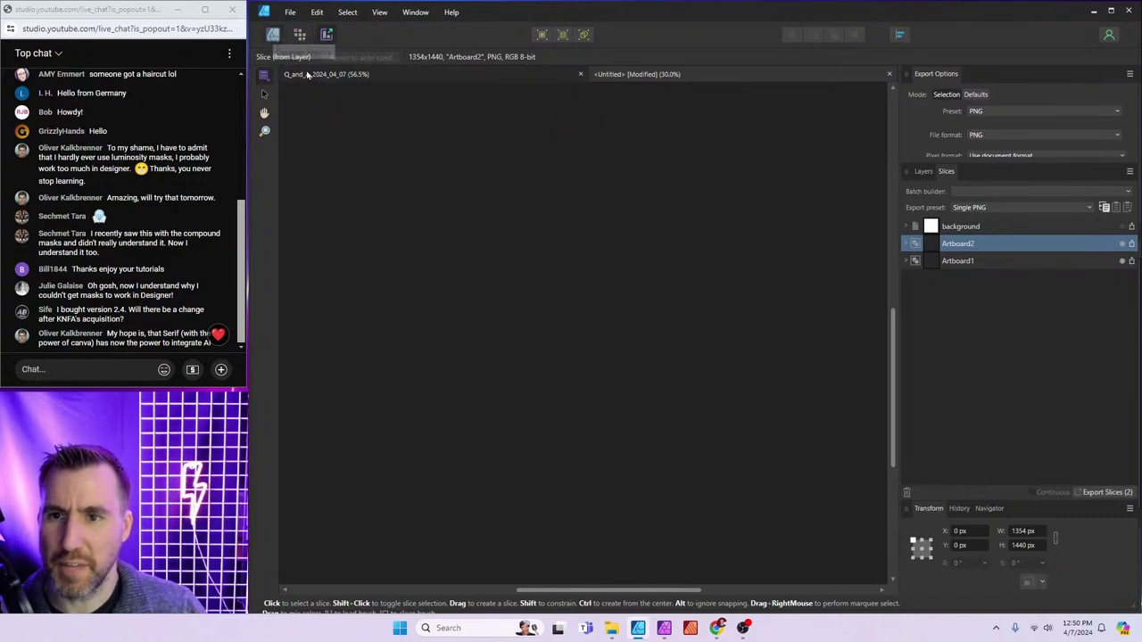
pyautogui.moveTo(656, 223); pyautogui.dragTo(720, 235)
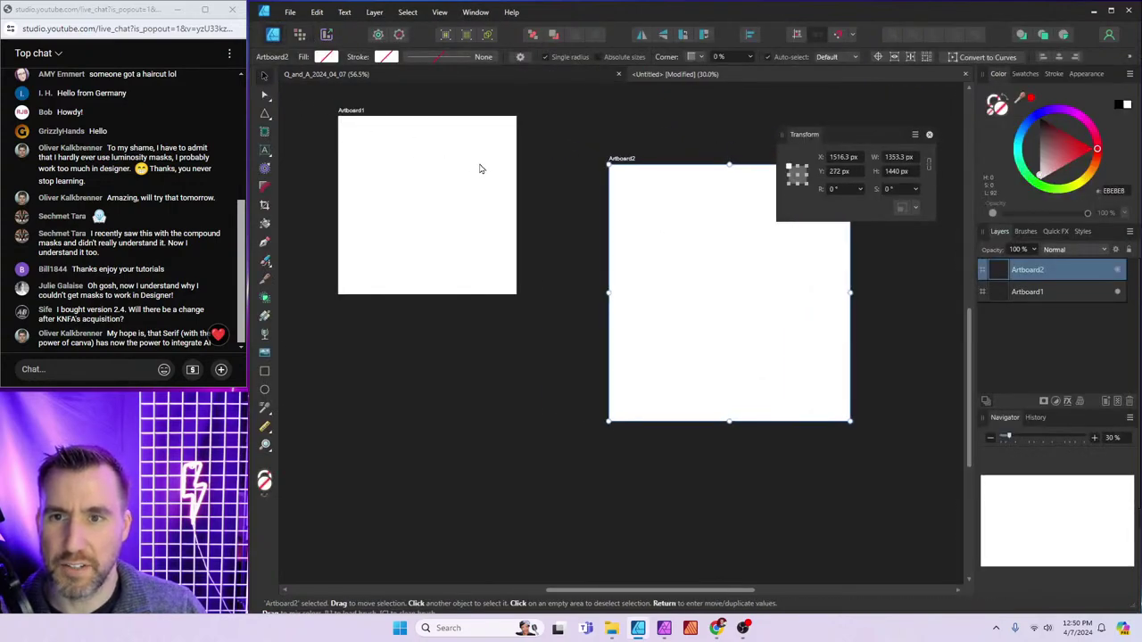
pyautogui.moveTo(479, 170); pyautogui.dragTo(515, 173)
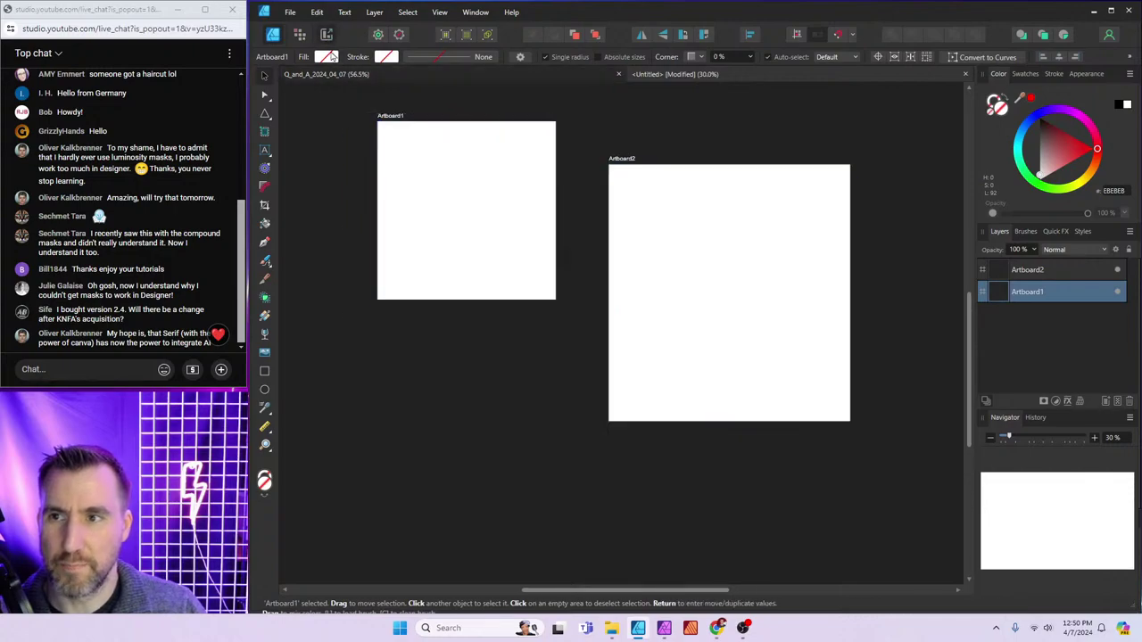
pyautogui.click(326, 35)
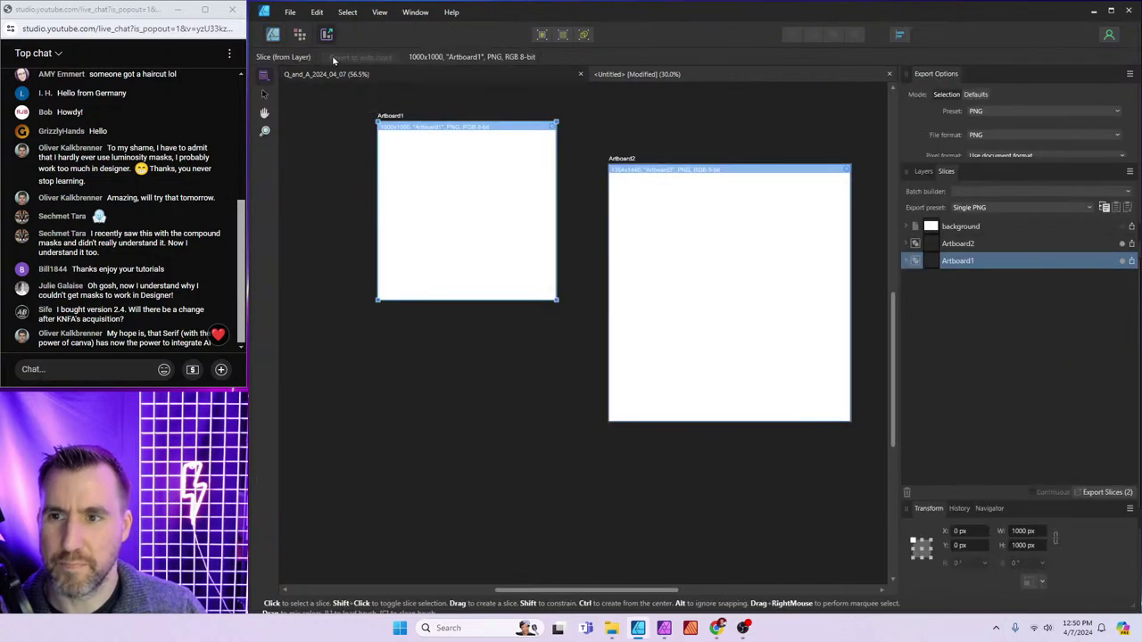
pyautogui.click(273, 35)
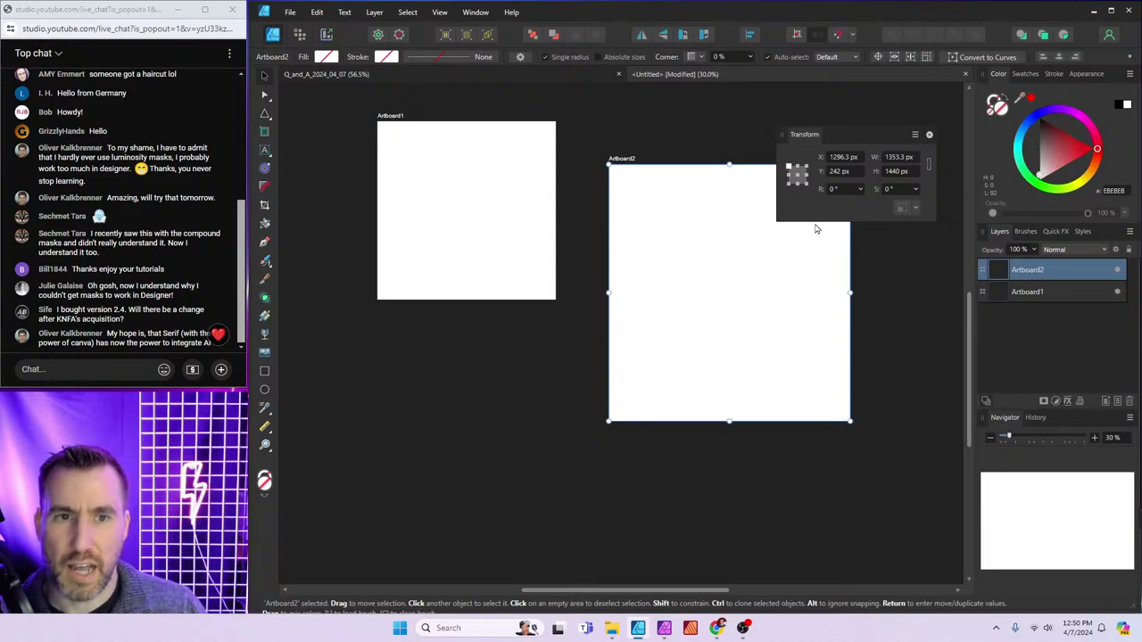
# Nudge and enlarge Artboard2, move Artboard1, and recheck the slice sizes in Export Persona
pyautogui.moveTo(862, 135); pyautogui.dragTo(899, 108)
pyautogui.moveTo(770, 229); pyautogui.dragTo(742, 237)
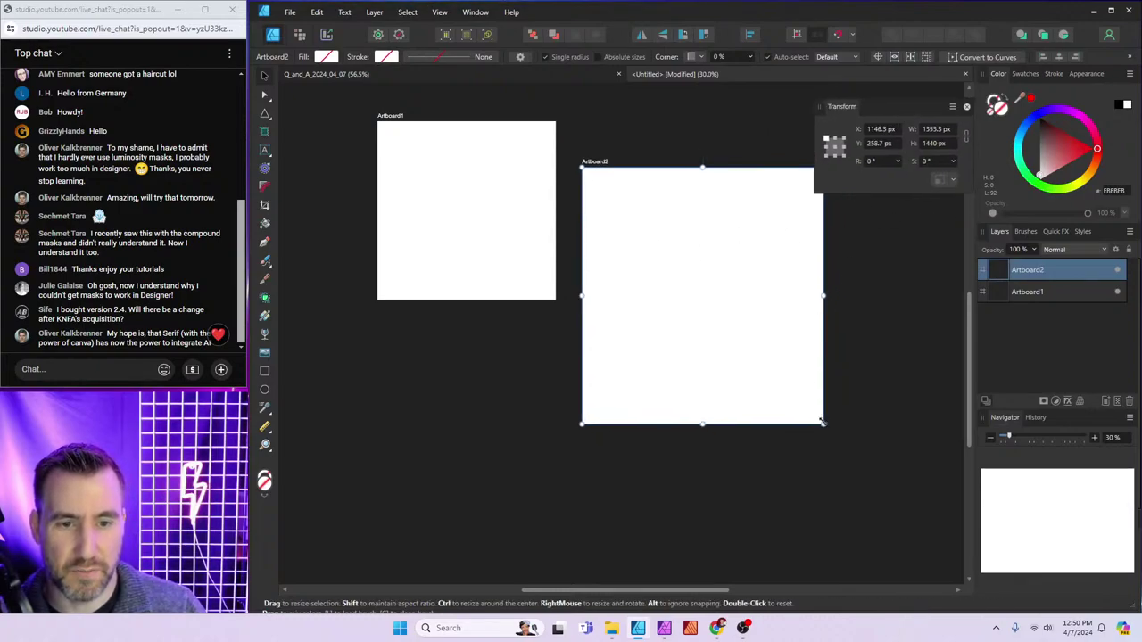
pyautogui.moveTo(822, 423); pyautogui.dragTo(847, 440)
pyautogui.click(498, 194)
pyautogui.moveTo(498, 194)
pyautogui.mouseDown()
pyautogui.moveTo(543, 232)
pyautogui.moveTo(494, 209)
pyautogui.mouseUp()
pyautogui.click(327, 33)
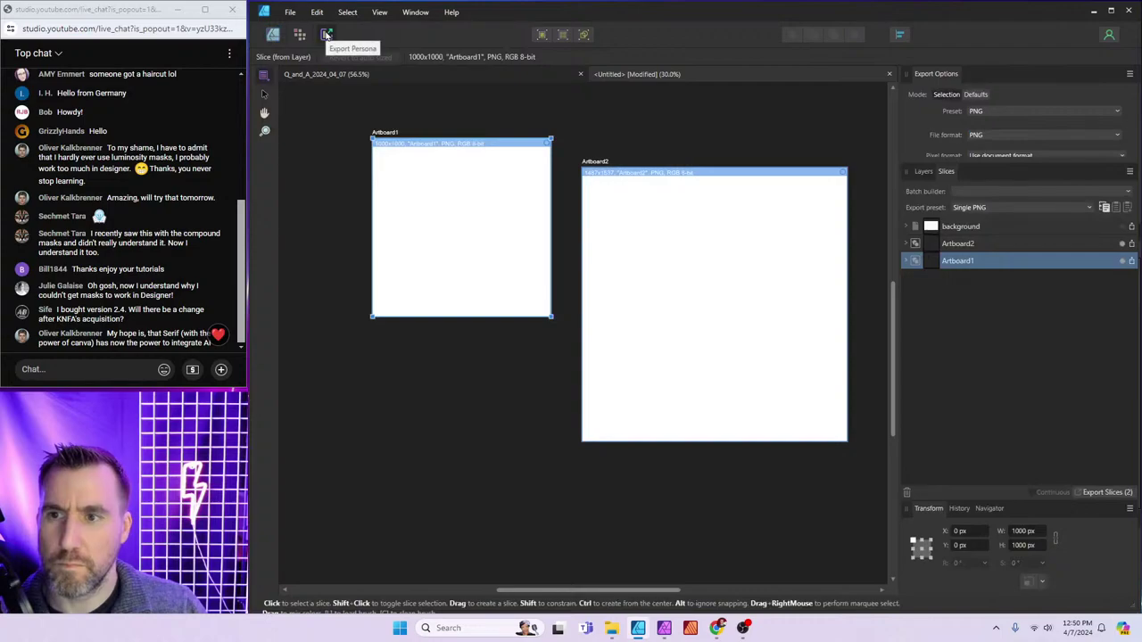
pyautogui.hotkey('ctrl', '1')
# Shrink Artboard1 to about 770 px square, check its slice, then return to the Q_and_A slide
pyautogui.click(685, 266)
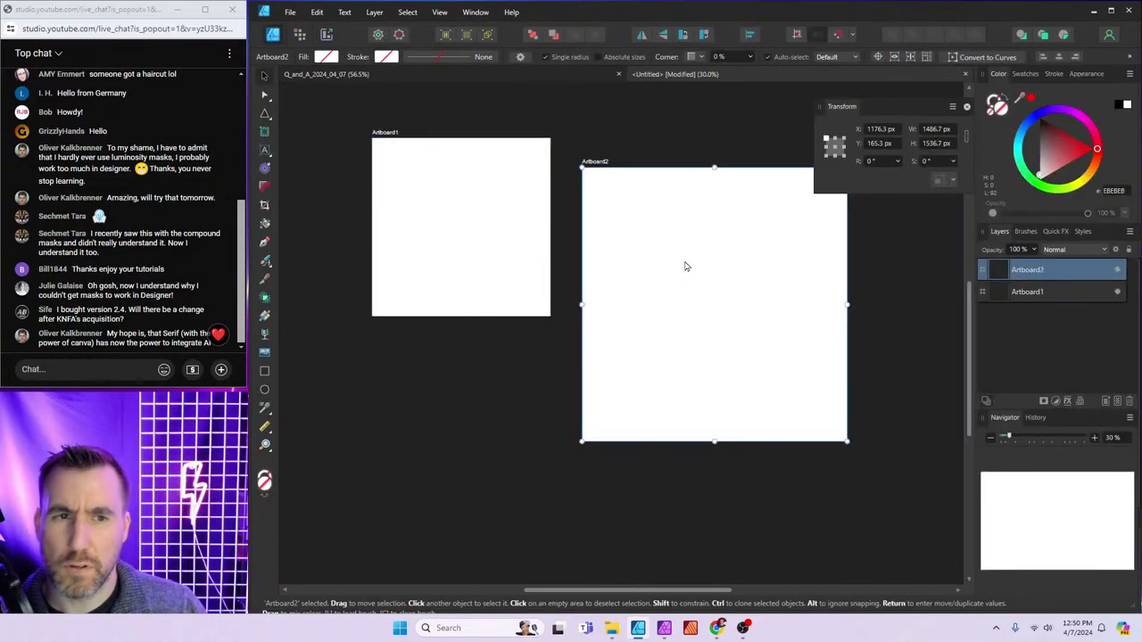
pyautogui.moveTo(685, 266); pyautogui.dragTo(688, 230)
pyautogui.click(527, 209)
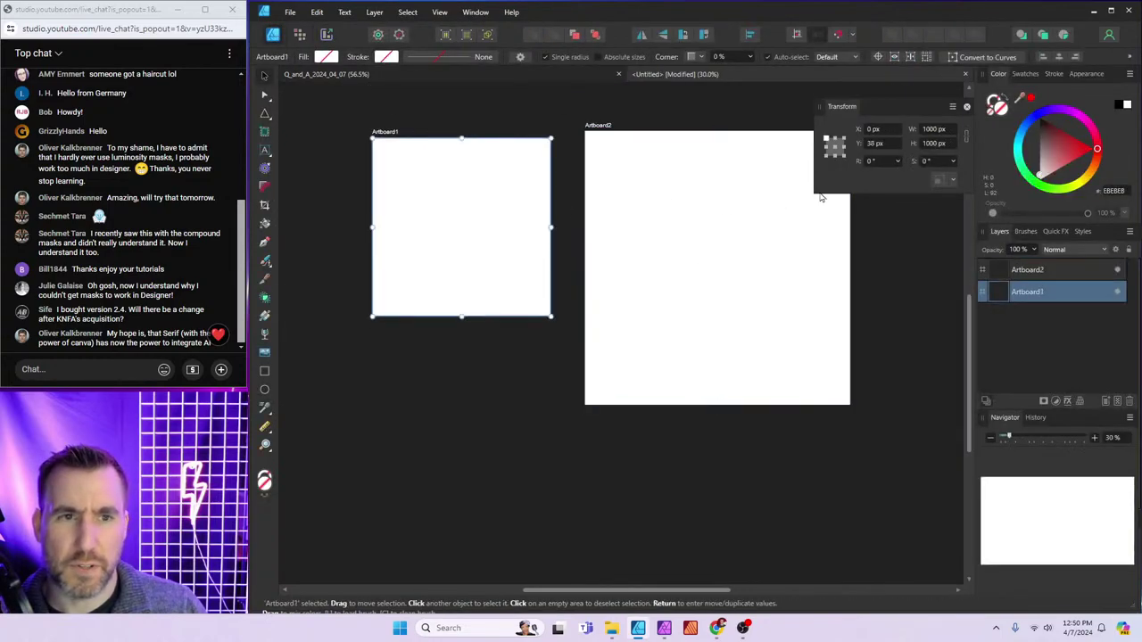
pyautogui.click(934, 129)
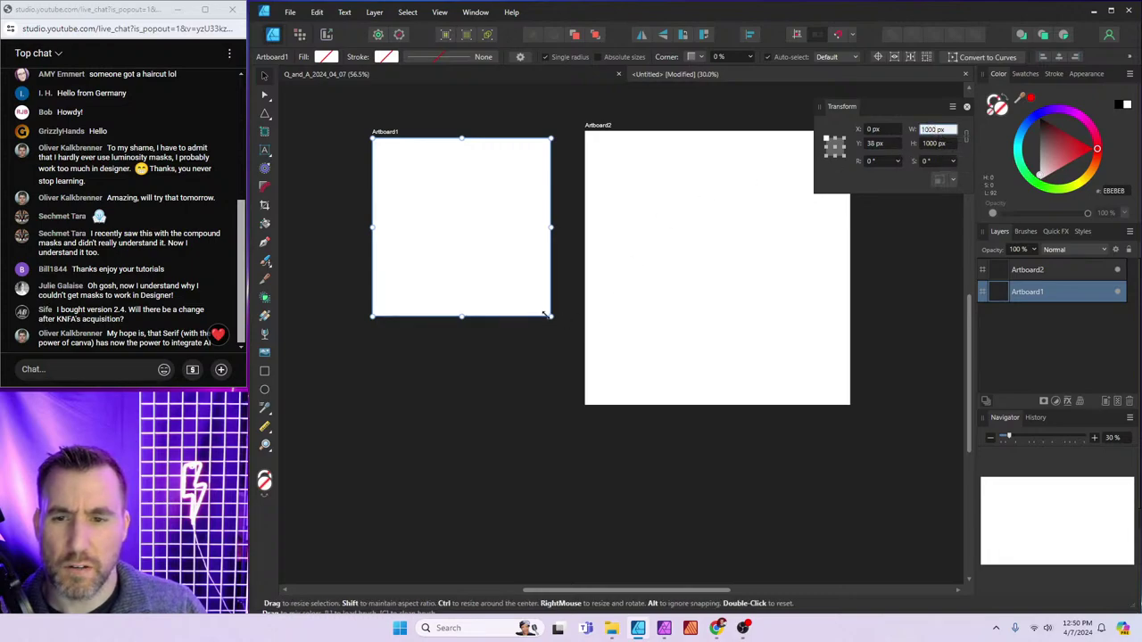
pyautogui.moveTo(545, 314); pyautogui.dragTo(519, 264)
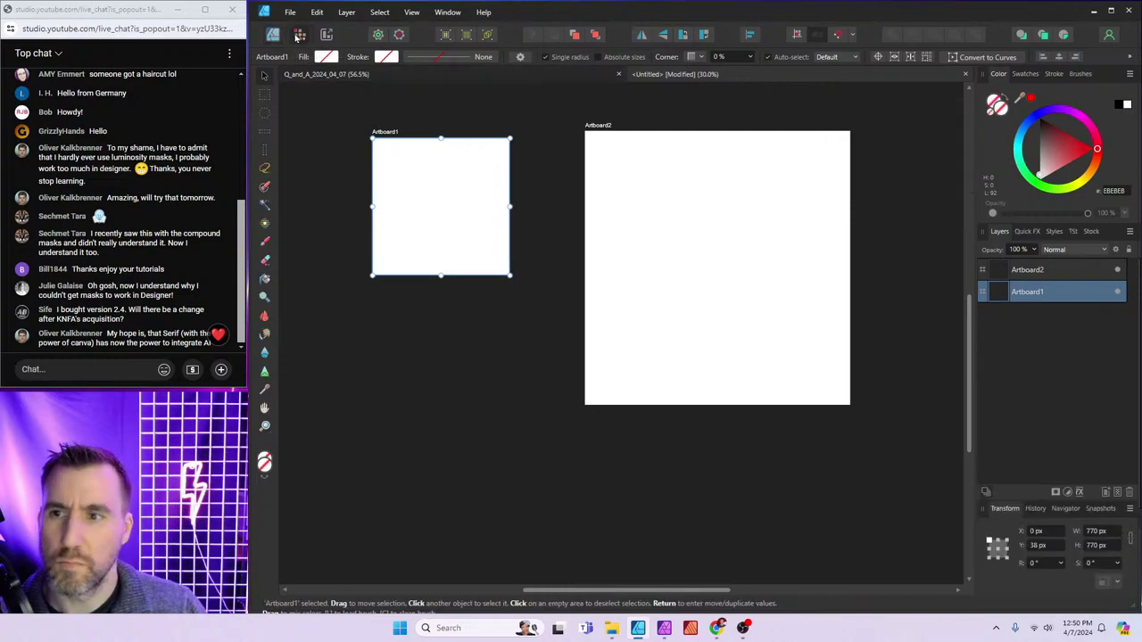
pyautogui.click(327, 35)
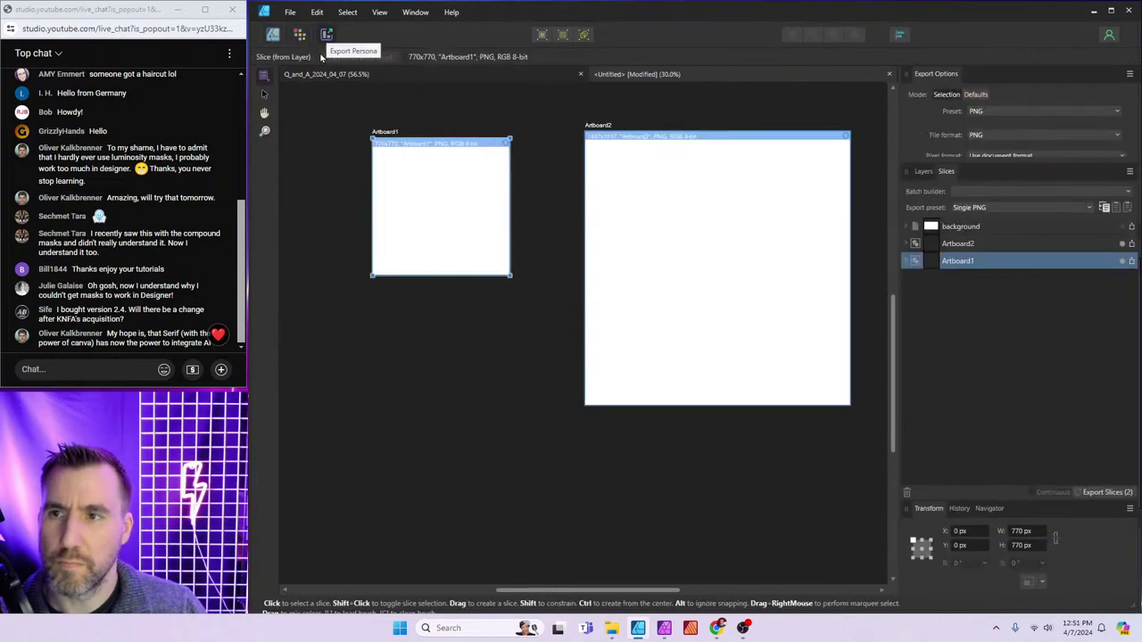
pyautogui.click(273, 34)
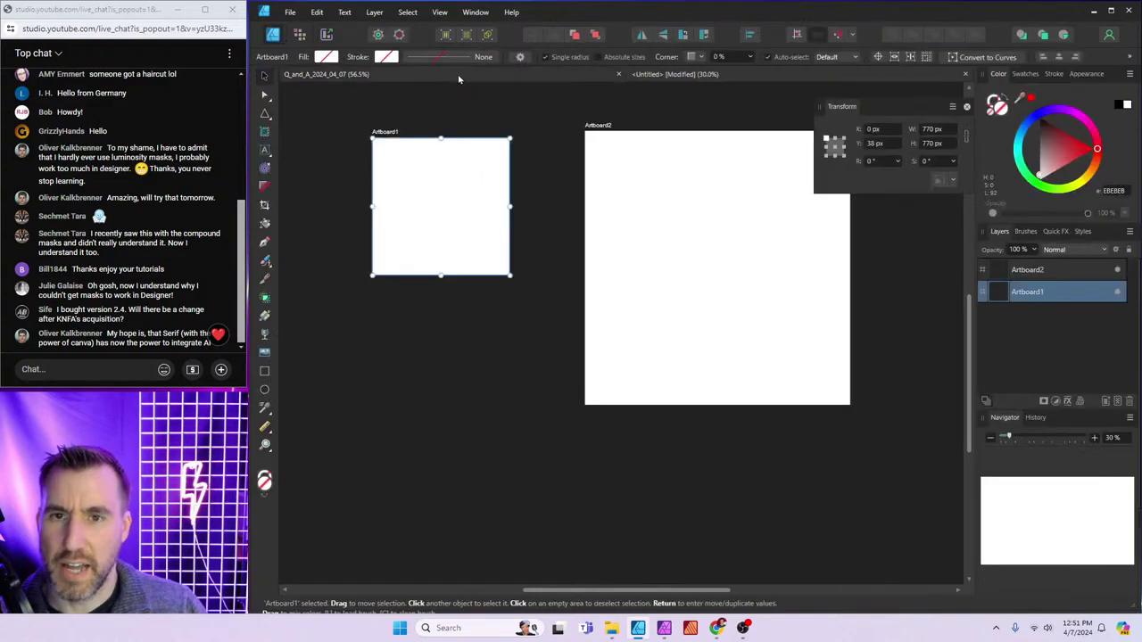
pyautogui.hotkey('ctrl', 'Tab')
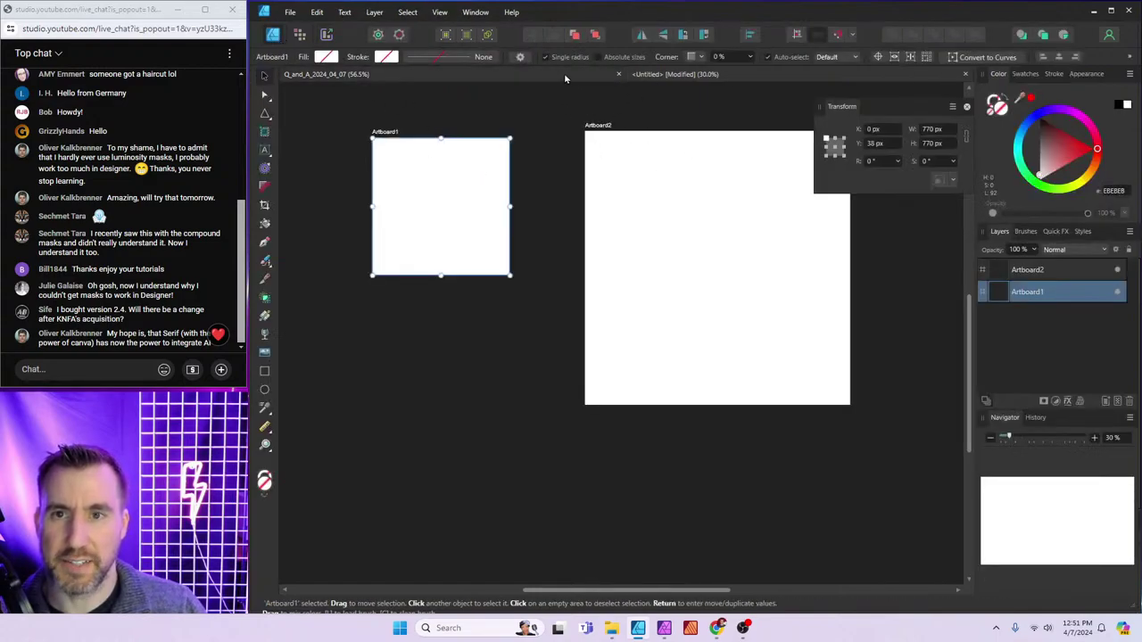
pyautogui.click(391, 259)
# Bold the values 1185x54 and 1186x55 in the question text, then return to the Untitled document
pyautogui.doubleClick(391, 258)
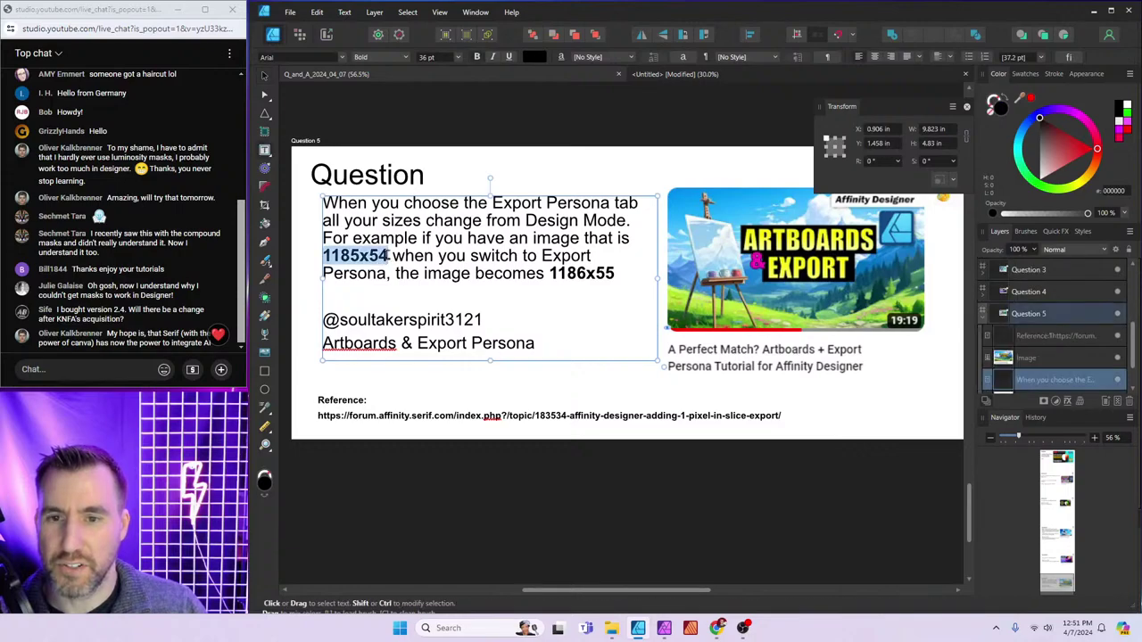
pyautogui.moveTo(391, 258)
pyautogui.mouseDown()
pyautogui.moveTo(323, 258)
pyautogui.moveTo(382, 257)
pyautogui.mouseUp()
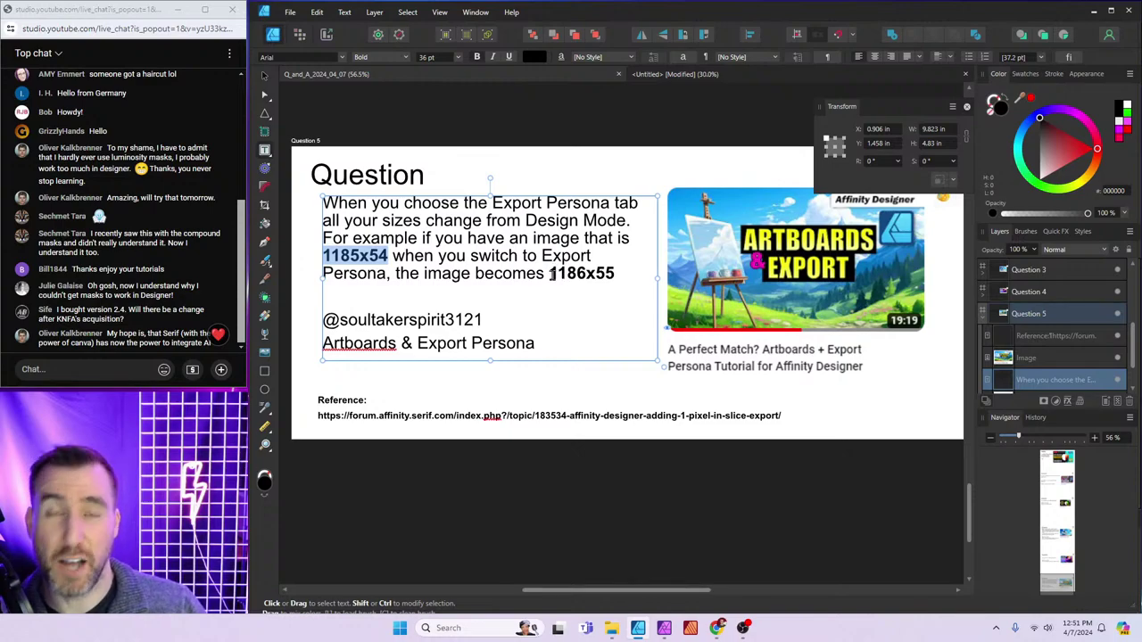
pyautogui.moveTo(548, 275); pyautogui.dragTo(609, 276)
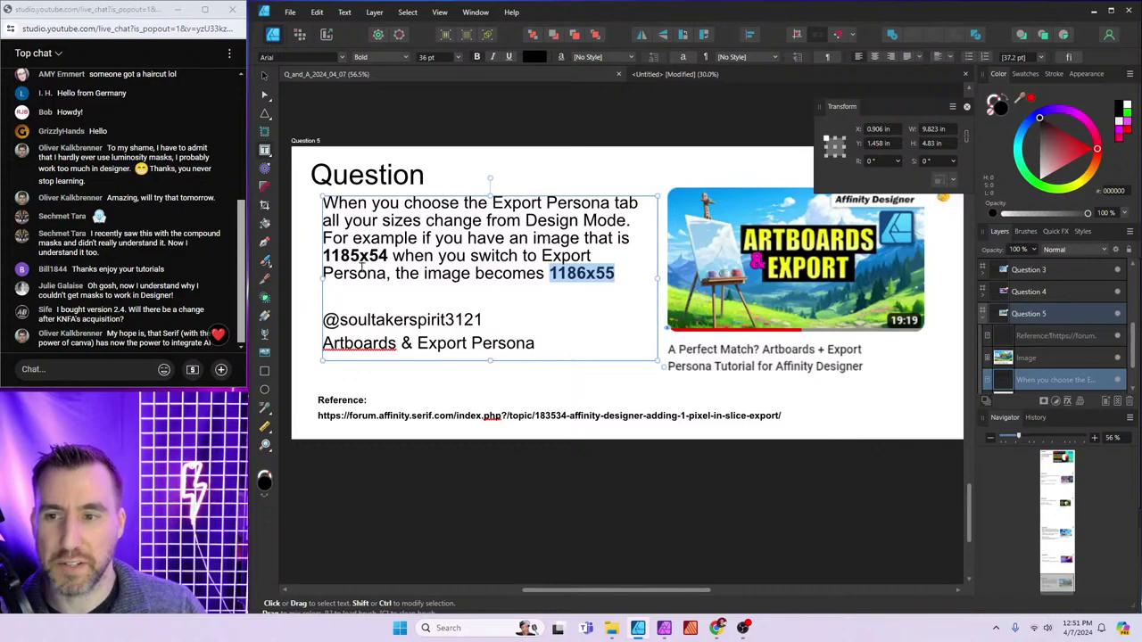
pyautogui.hotkey('ctrl', 'b')
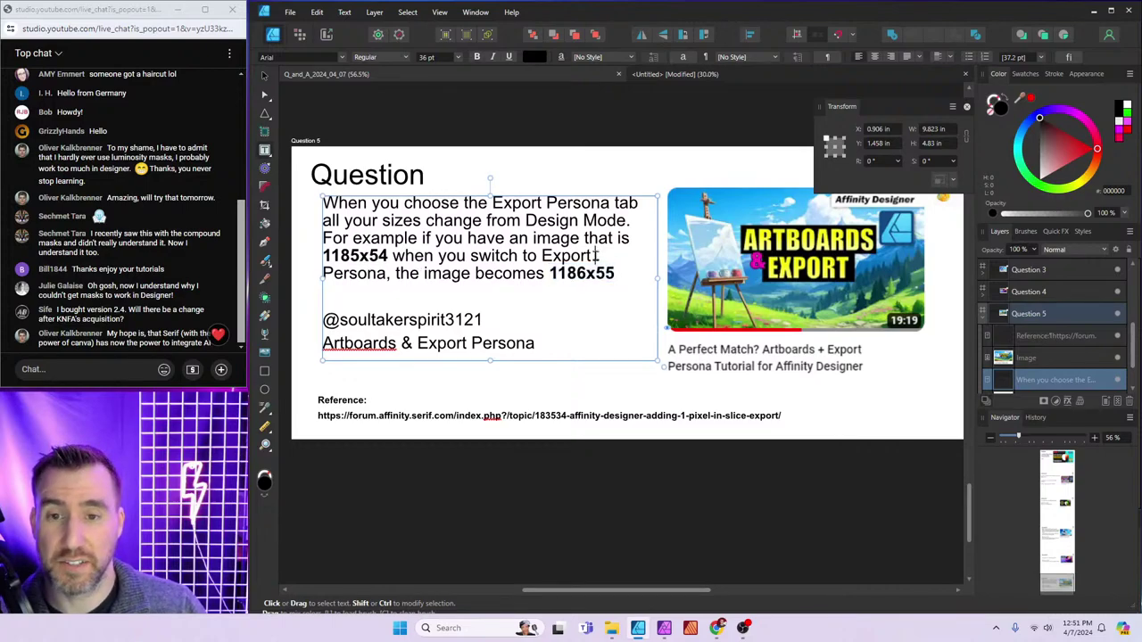
pyautogui.click(676, 74)
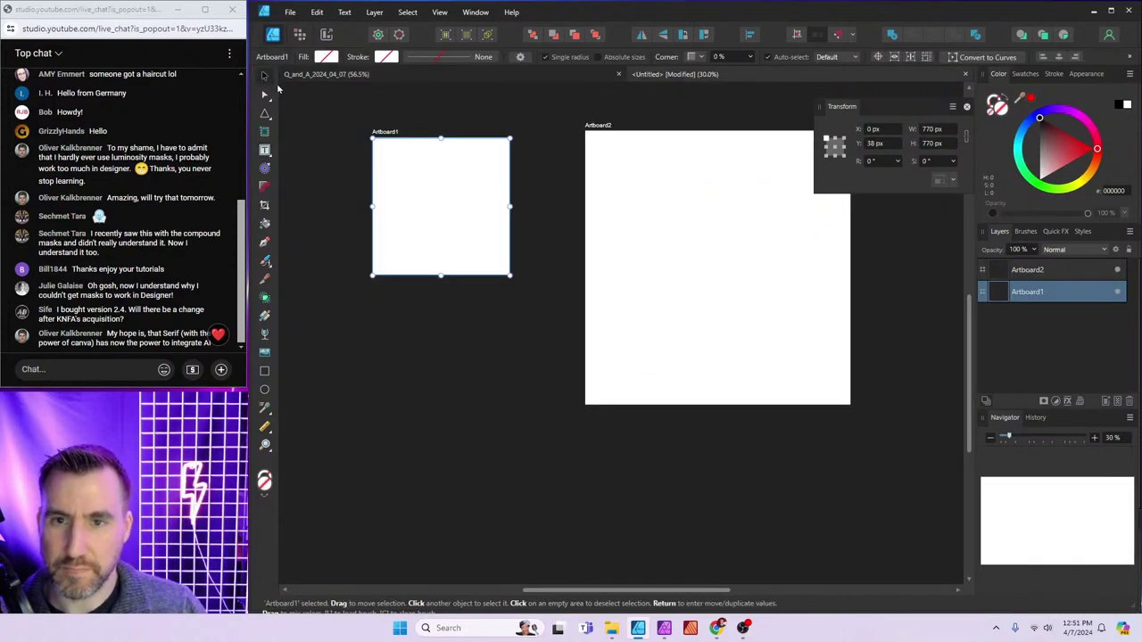
# Nudge Artboard2 and Artboard1 into new positions and check them in Export Persona
pyautogui.moveTo(718, 206); pyautogui.dragTo(699, 221)
pyautogui.click(468, 237)
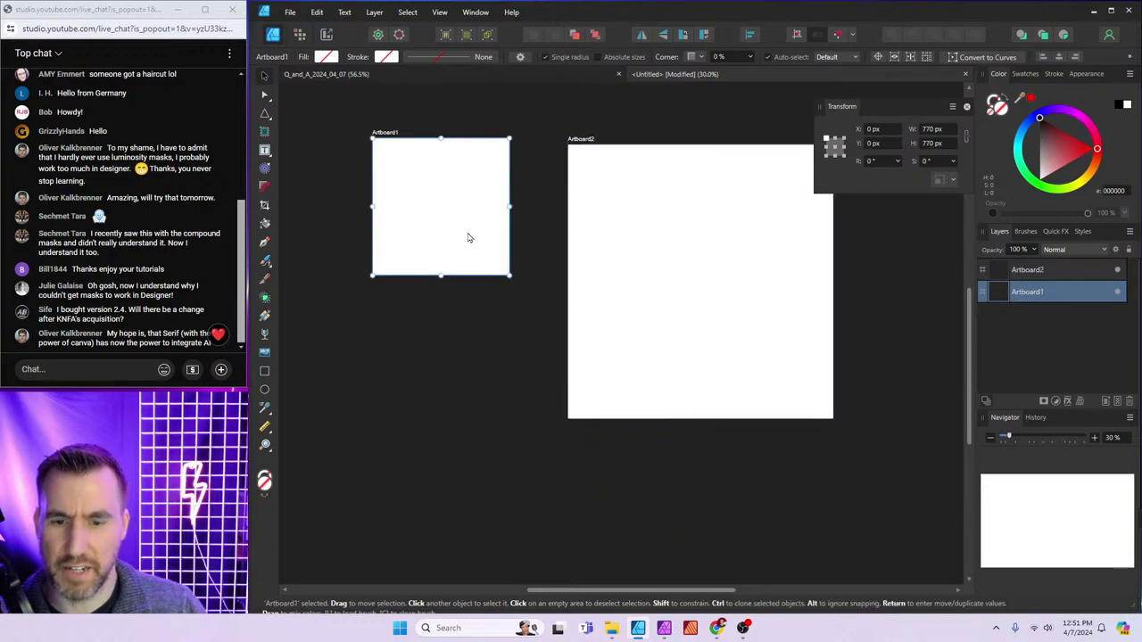
pyautogui.moveTo(468, 238); pyautogui.dragTo(476, 218)
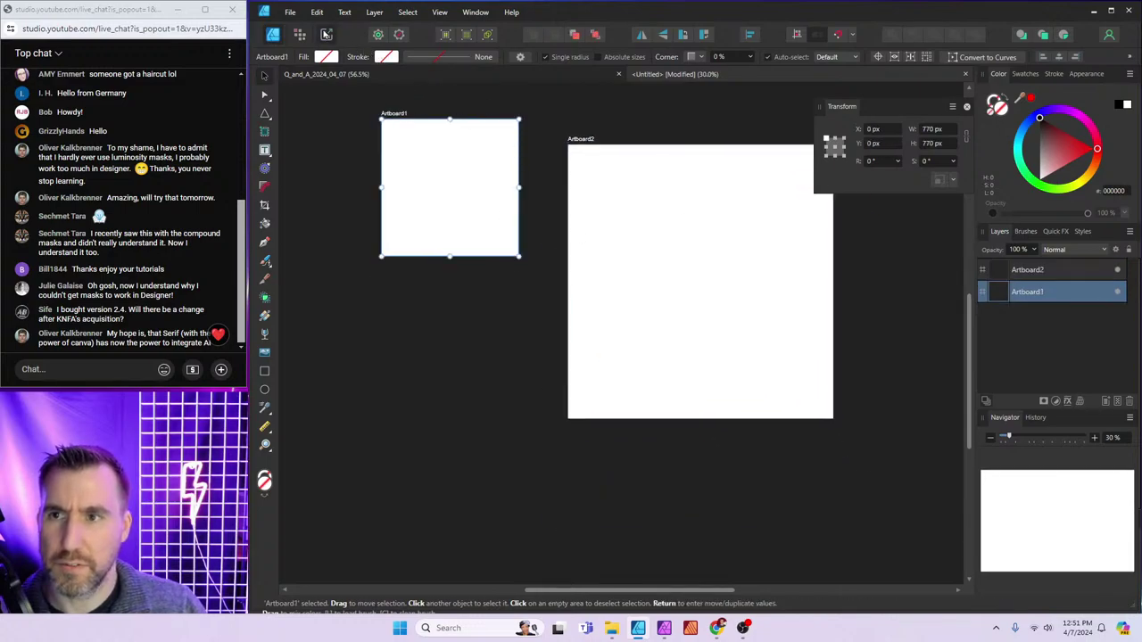
pyautogui.click(327, 33)
pyautogui.click(277, 36)
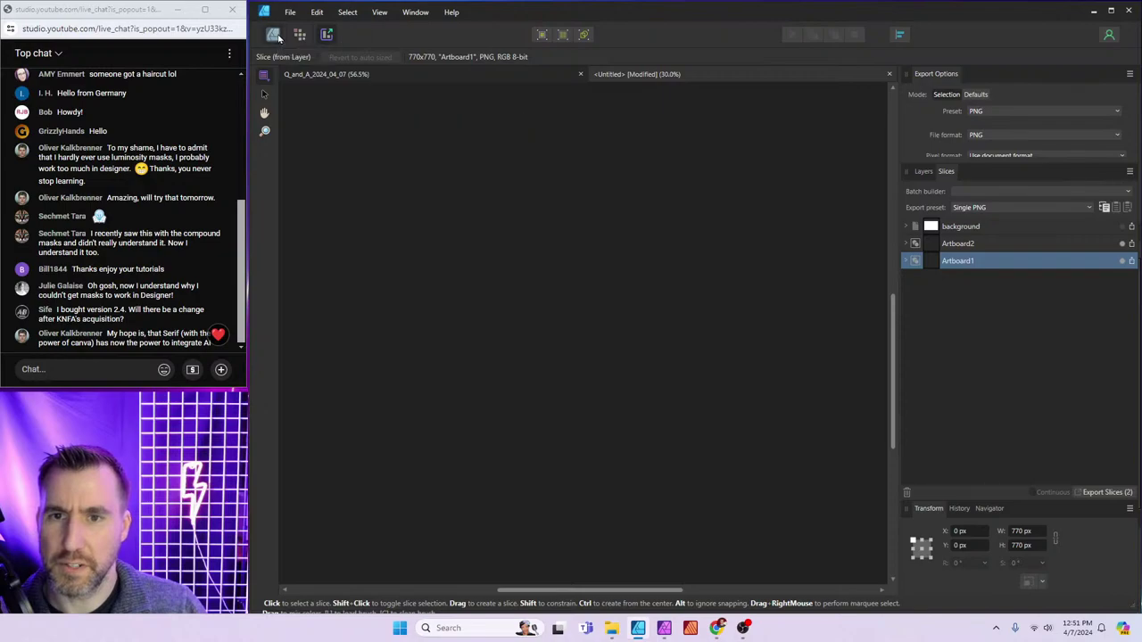
# Set Artboard1's width and height to 1000 px and move it up-left
pyautogui.click(939, 131)
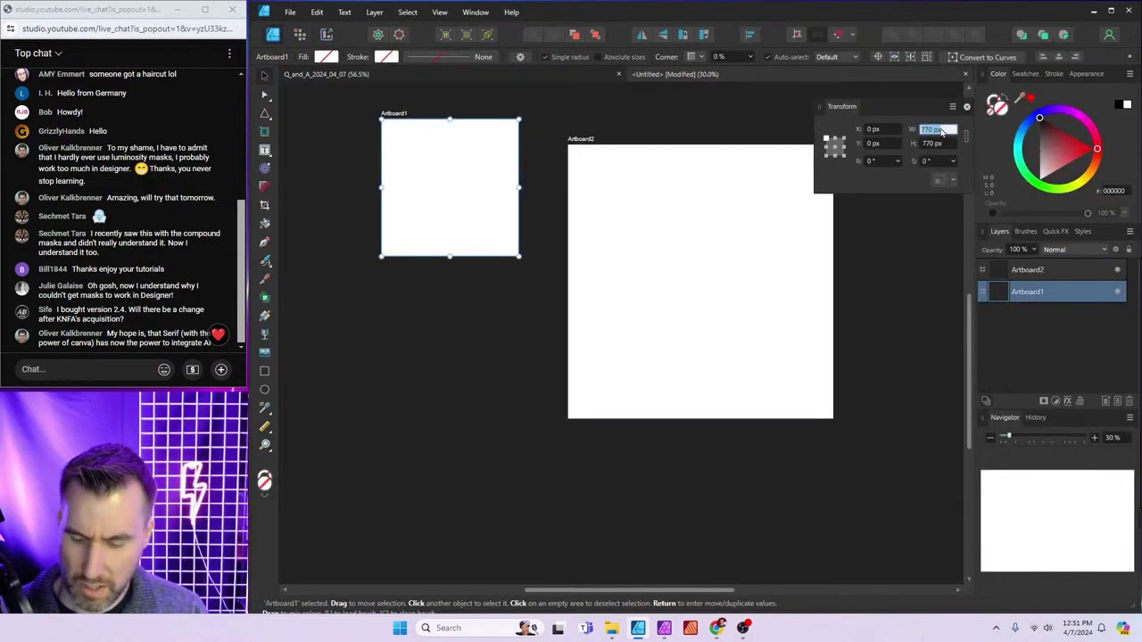
pyautogui.write('1000')
pyautogui.press('Tab')
pyautogui.write('1000')
pyautogui.press('Tab')
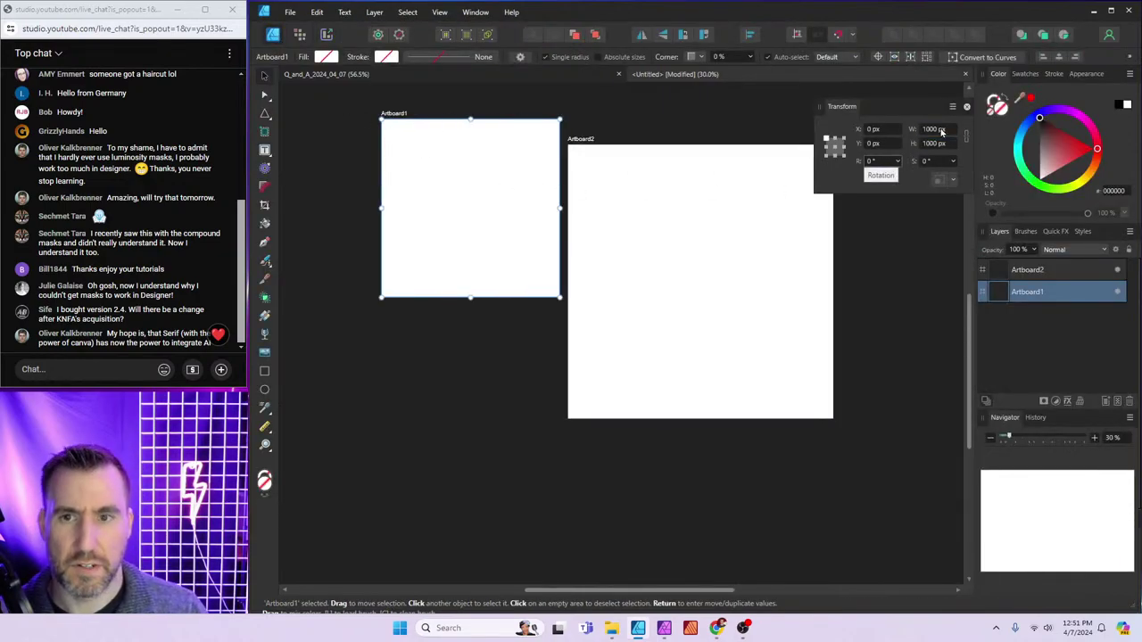
pyautogui.moveTo(522, 191); pyautogui.dragTo(470, 169)
# Reshape Artboard2 to 1870 × 770 px and rearrange both artboards on the canvas
pyautogui.click(699, 224)
pyautogui.moveTo(698, 224); pyautogui.dragTo(702, 249)
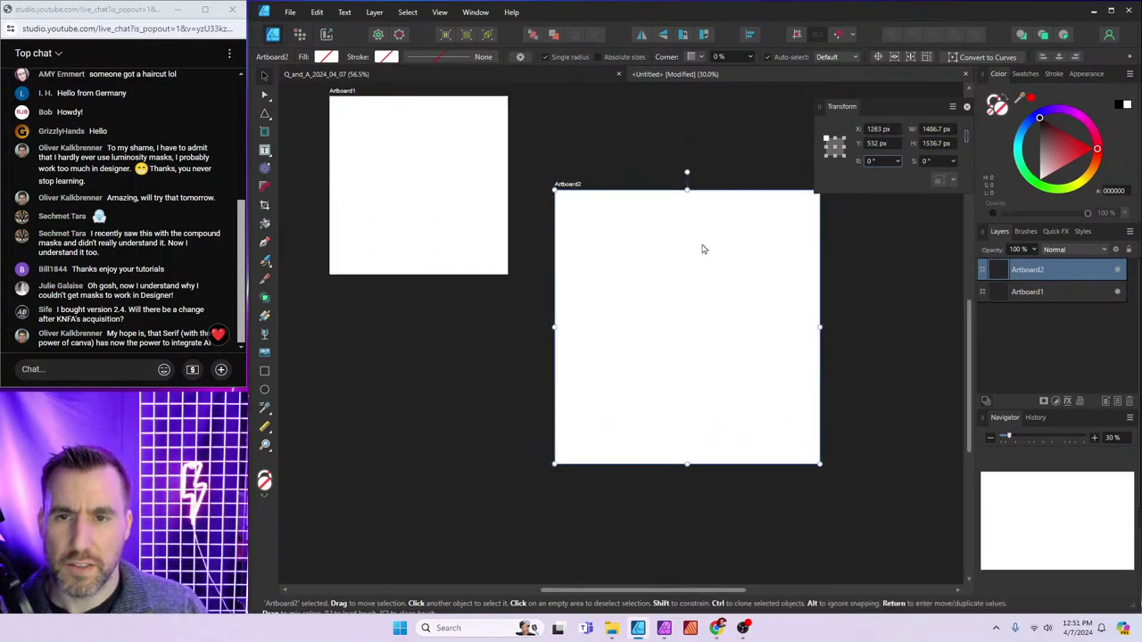
pyautogui.moveTo(820, 464); pyautogui.dragTo(892, 327)
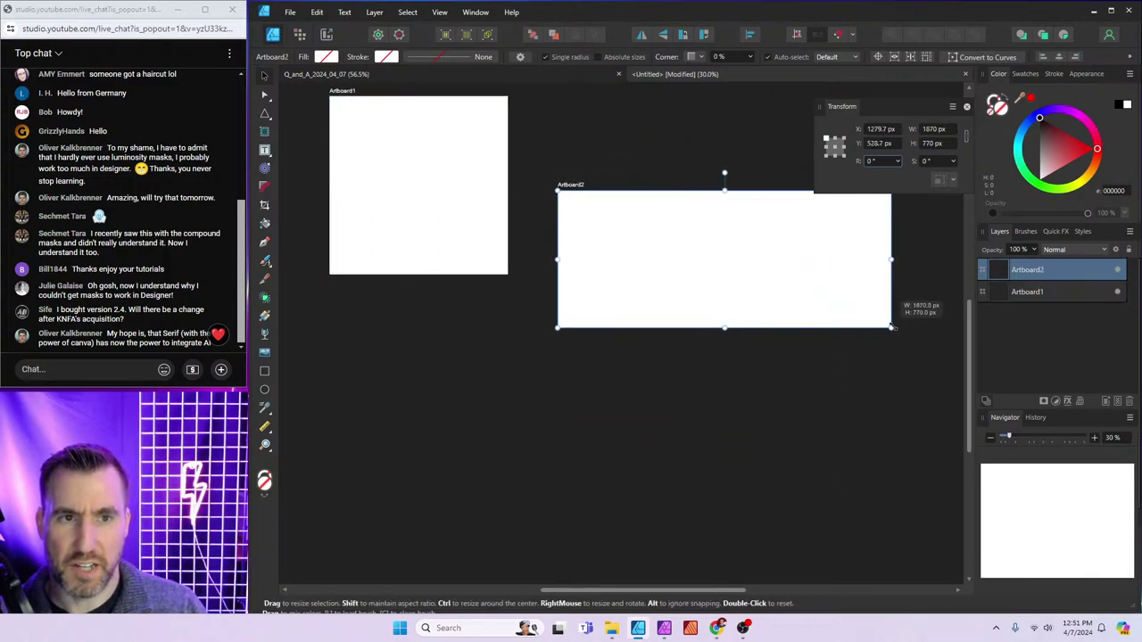
pyautogui.moveTo(464, 229); pyautogui.dragTo(512, 243)
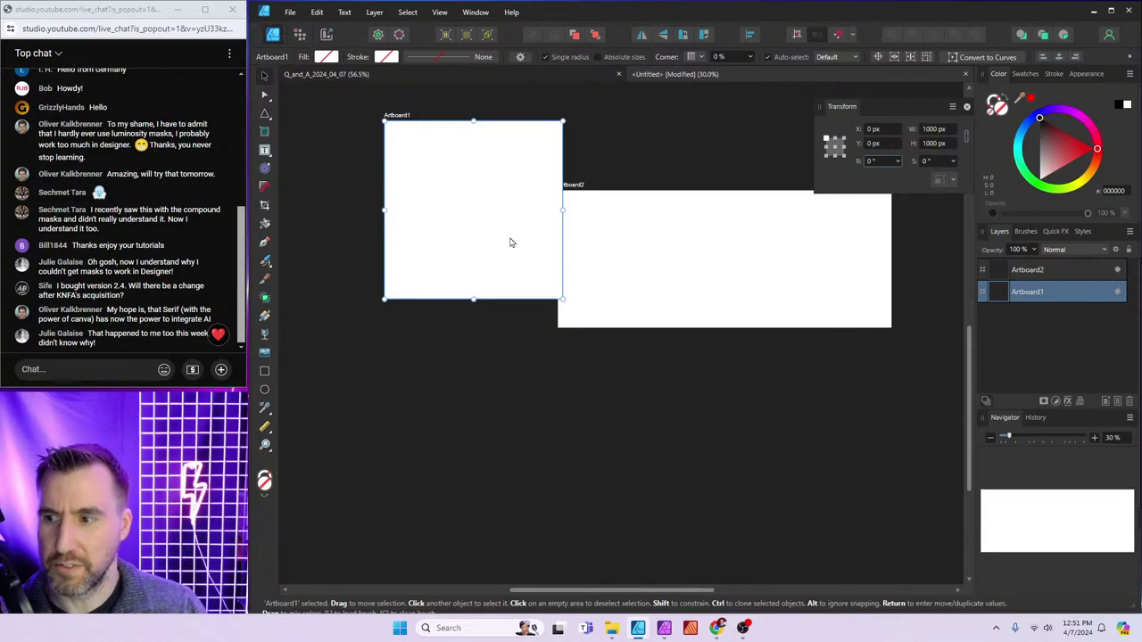
pyautogui.moveTo(551, 131); pyautogui.dragTo(494, 162)
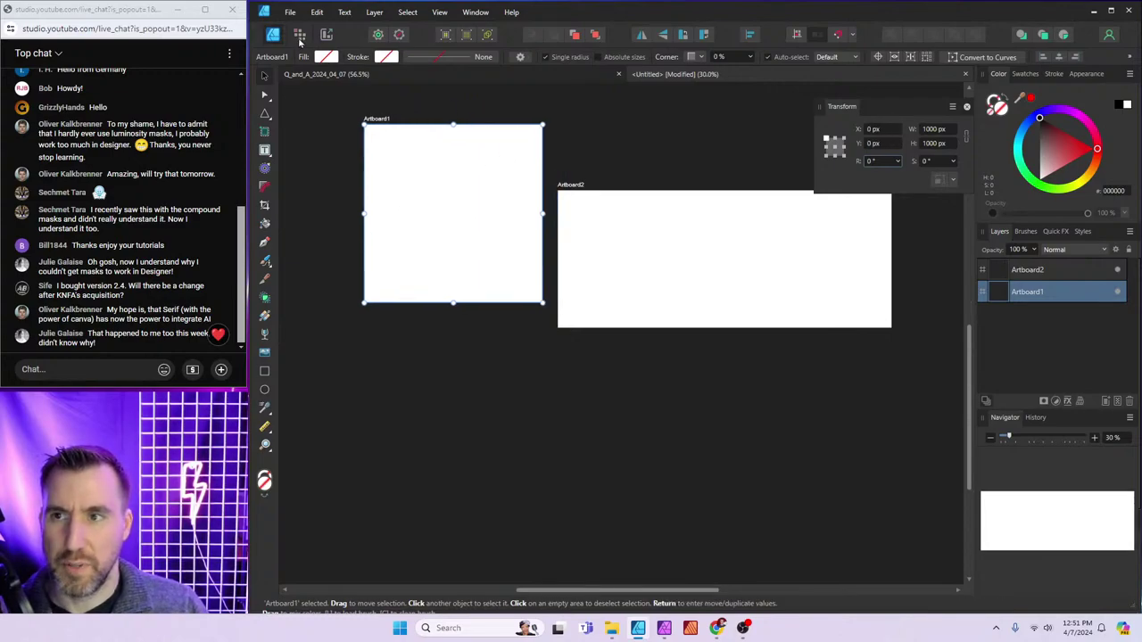
# Compare the two artboards' slice sizes in Export Persona, then return to the Q_and_A document
pyautogui.click(300, 34)
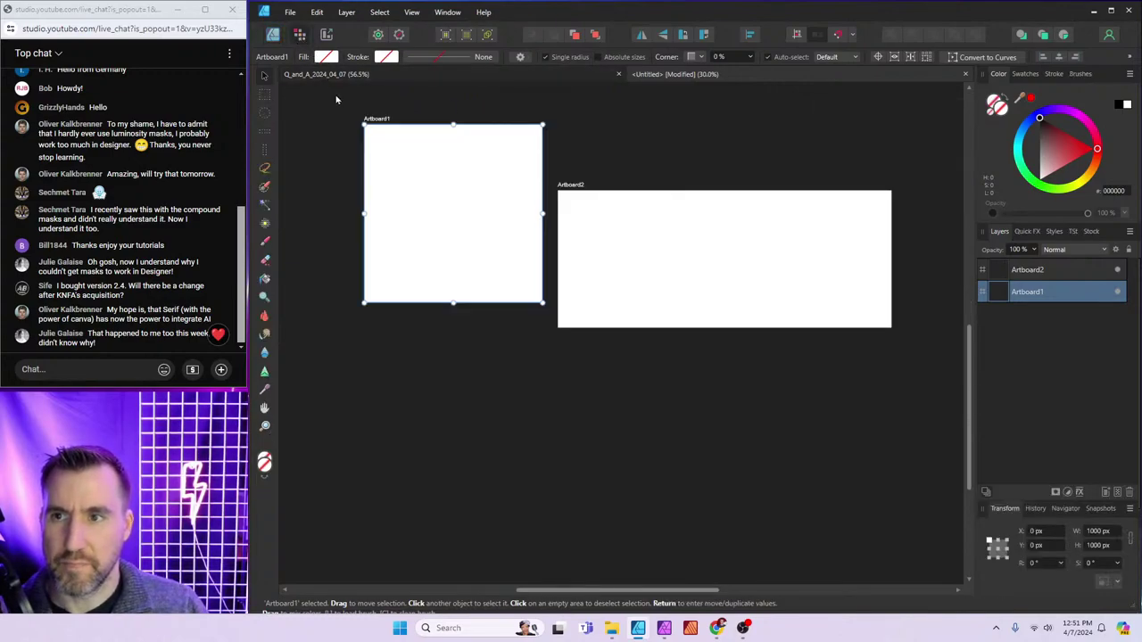
pyautogui.click(327, 36)
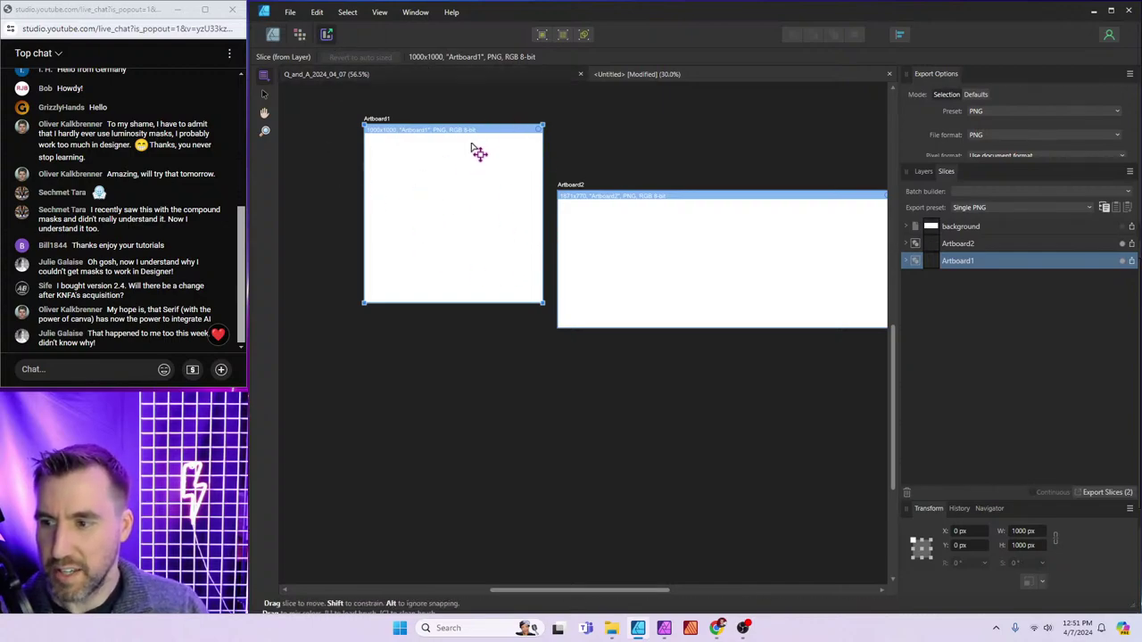
pyautogui.click(274, 35)
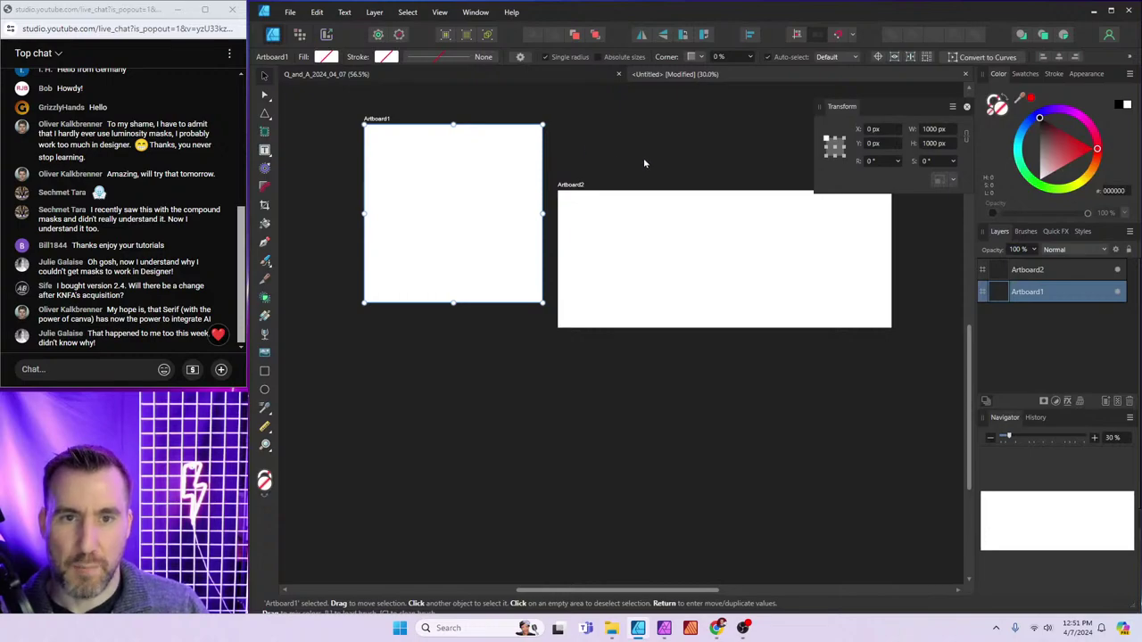
pyautogui.click(645, 163)
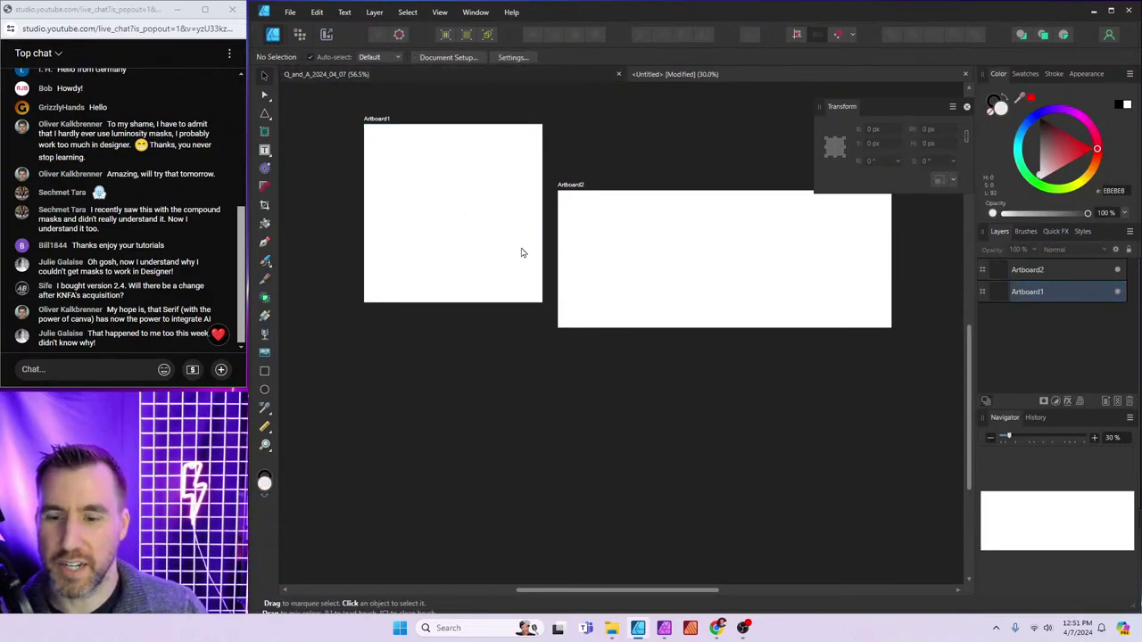
pyautogui.click(327, 74)
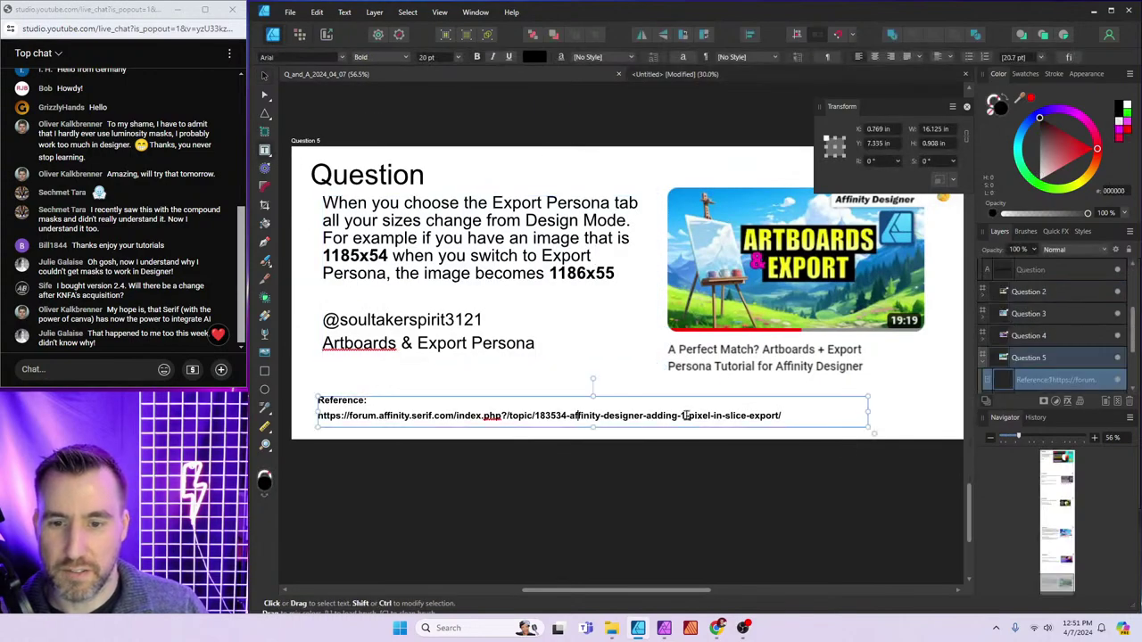
# Select the forum URL in the slide's Reference text to open it in the browser
pyautogui.moveTo(794, 415); pyautogui.dragTo(359, 398)
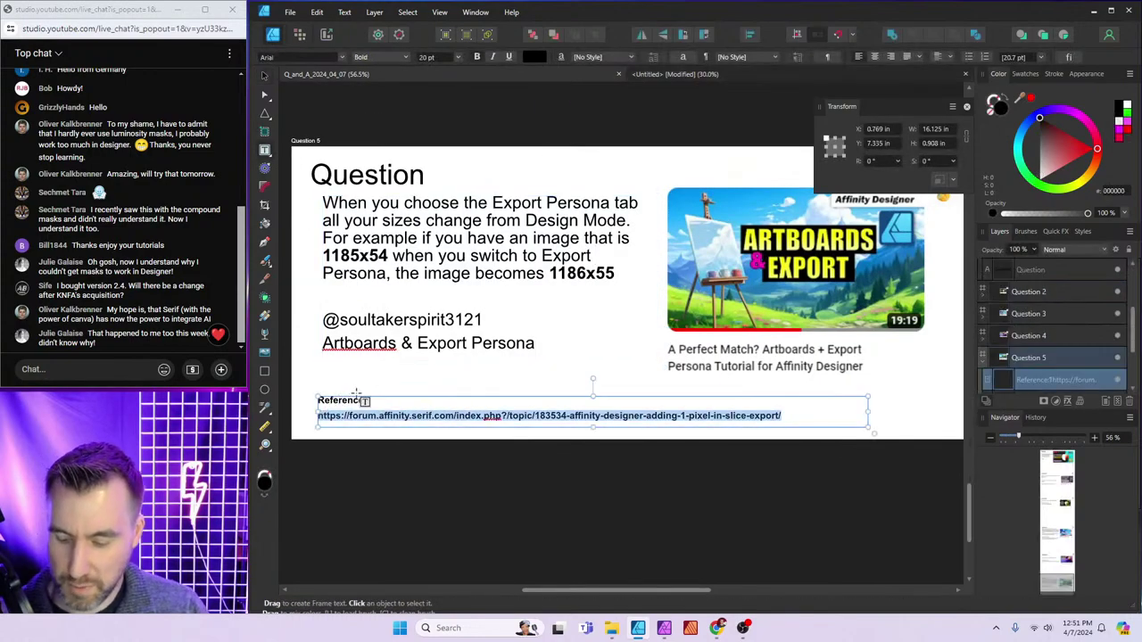
pyautogui.moveTo(795, 419); pyautogui.dragTo(318, 419)
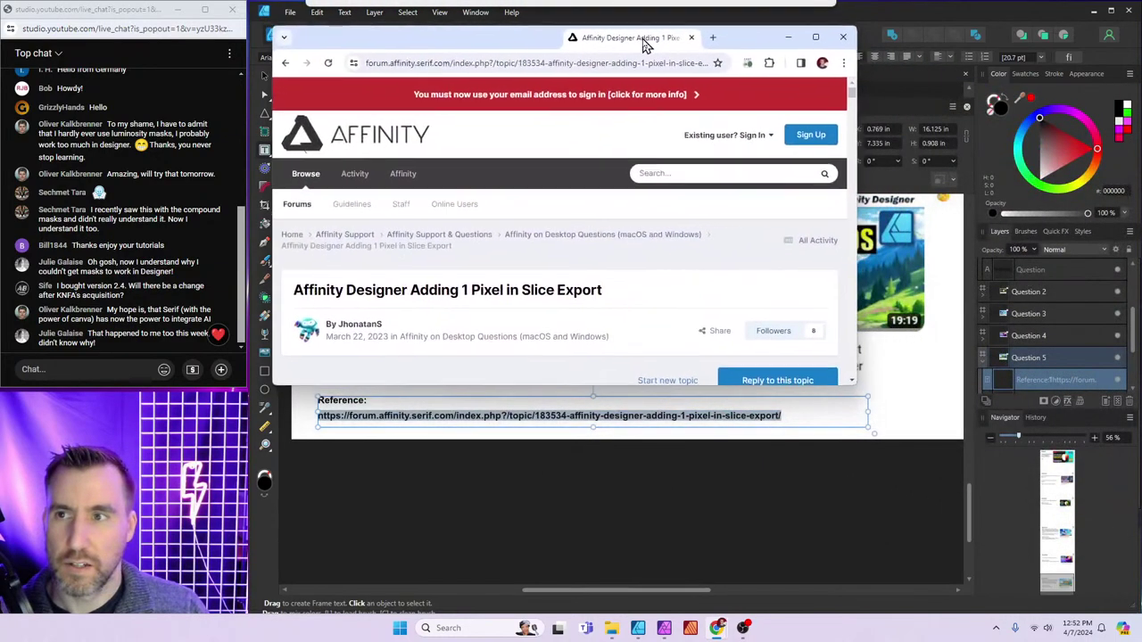
# Enlarge the forum window and highlight the topic title and the post's date
pyautogui.moveTo(852, 381); pyautogui.dragTo(1121, 605)
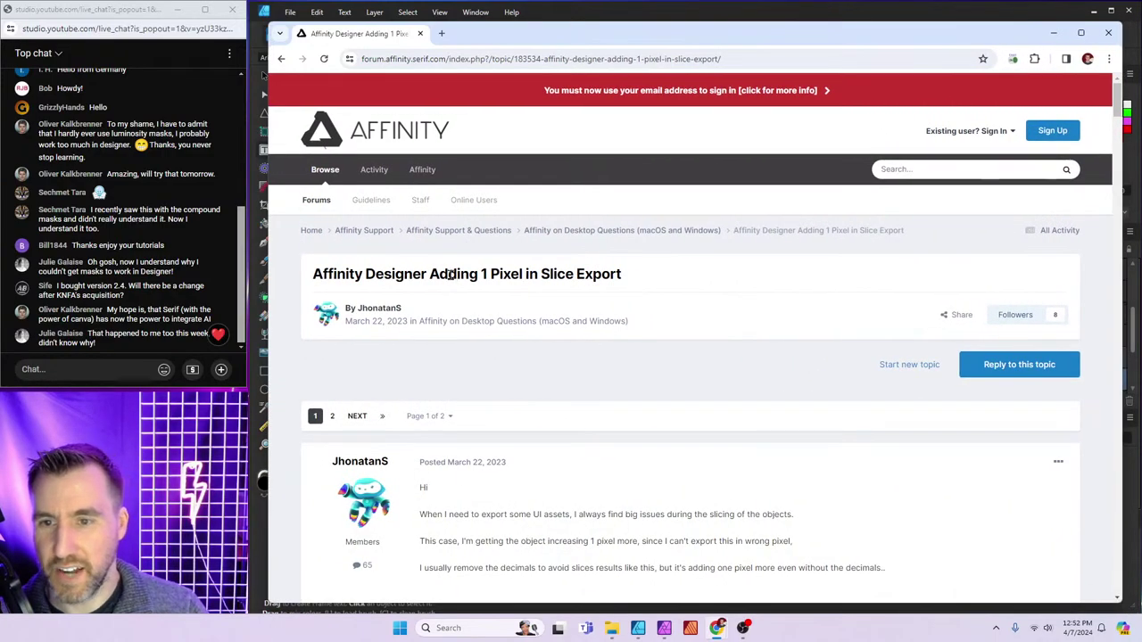
pyautogui.moveTo(448, 275); pyautogui.dragTo(623, 278)
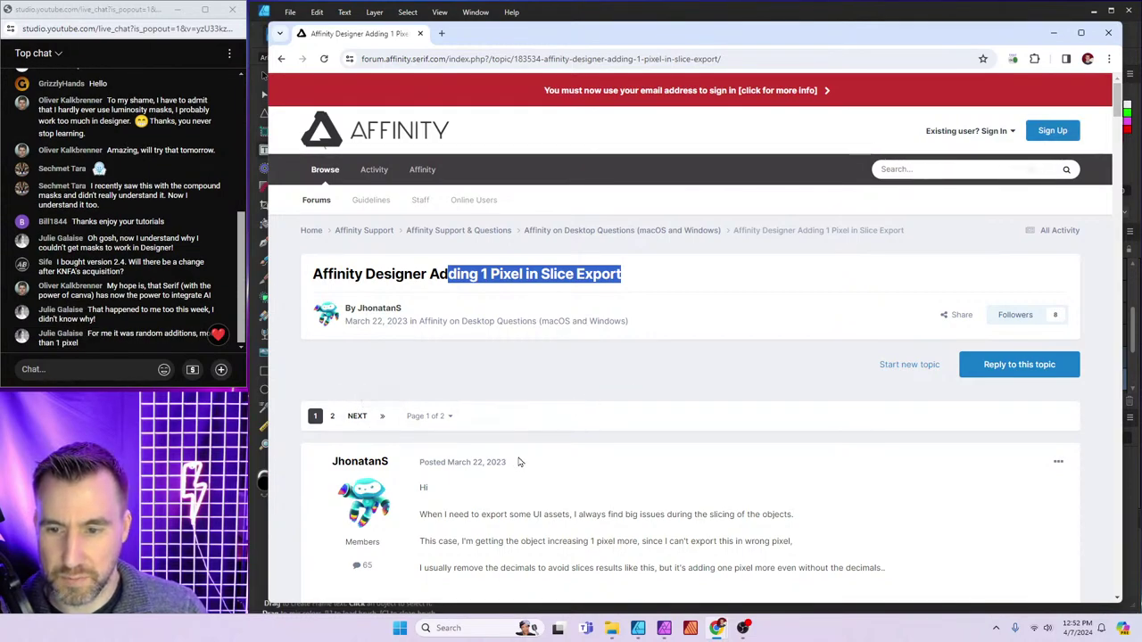
pyautogui.moveTo(507, 463); pyautogui.dragTo(461, 470)
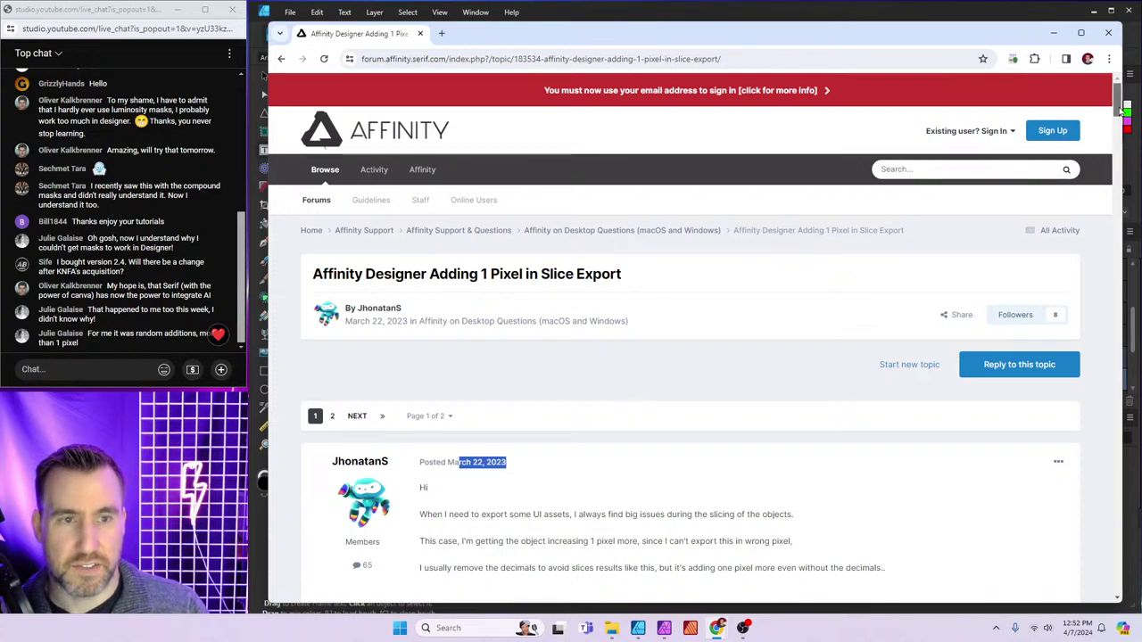
pyautogui.moveTo(1120, 107); pyautogui.dragTo(1129, 277)
# Highlight the replies about 1000×1000 artboards and re-arranged coordinates, then return to Designer
pyautogui.moveTo(773, 380); pyautogui.dragTo(421, 247)
pyautogui.click(618, 299)
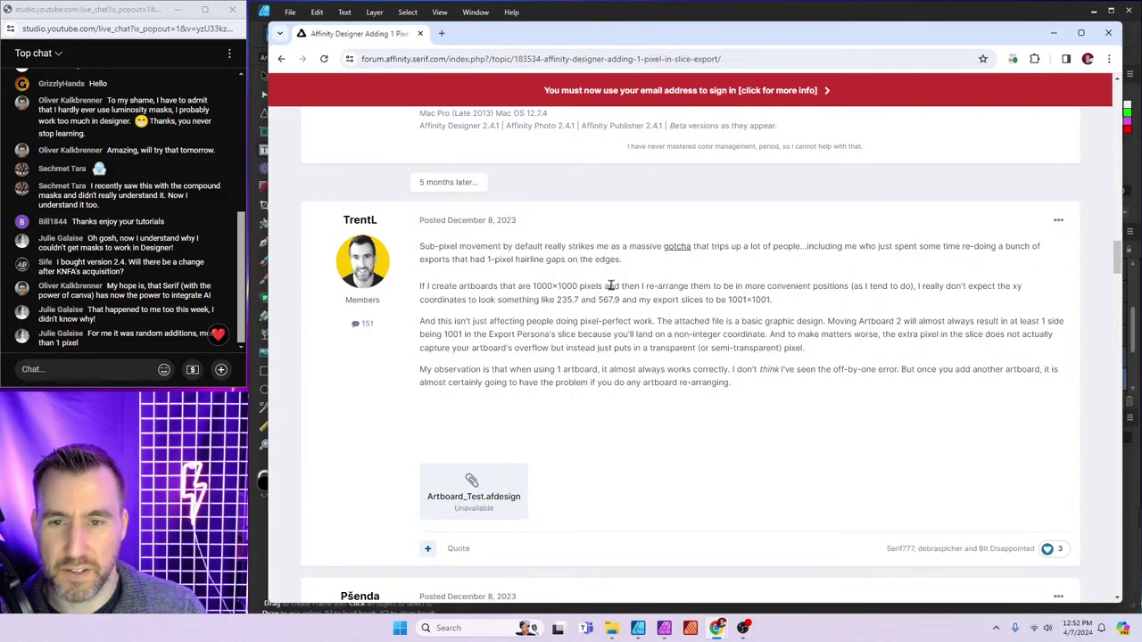
pyautogui.moveTo(524, 290); pyautogui.dragTo(974, 300)
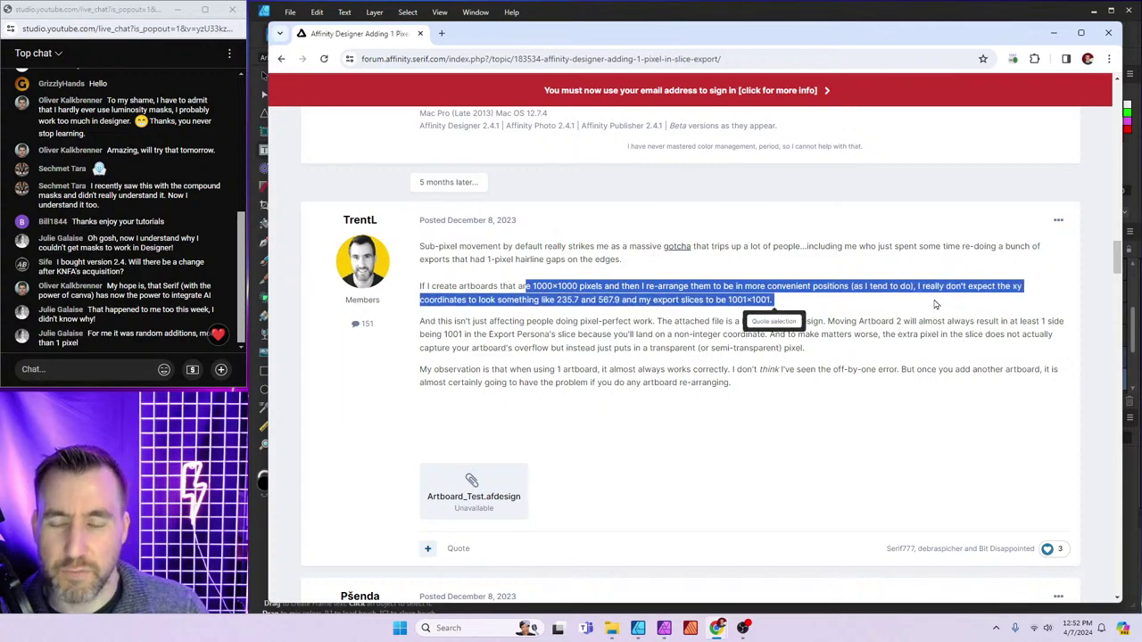
pyautogui.click(662, 289)
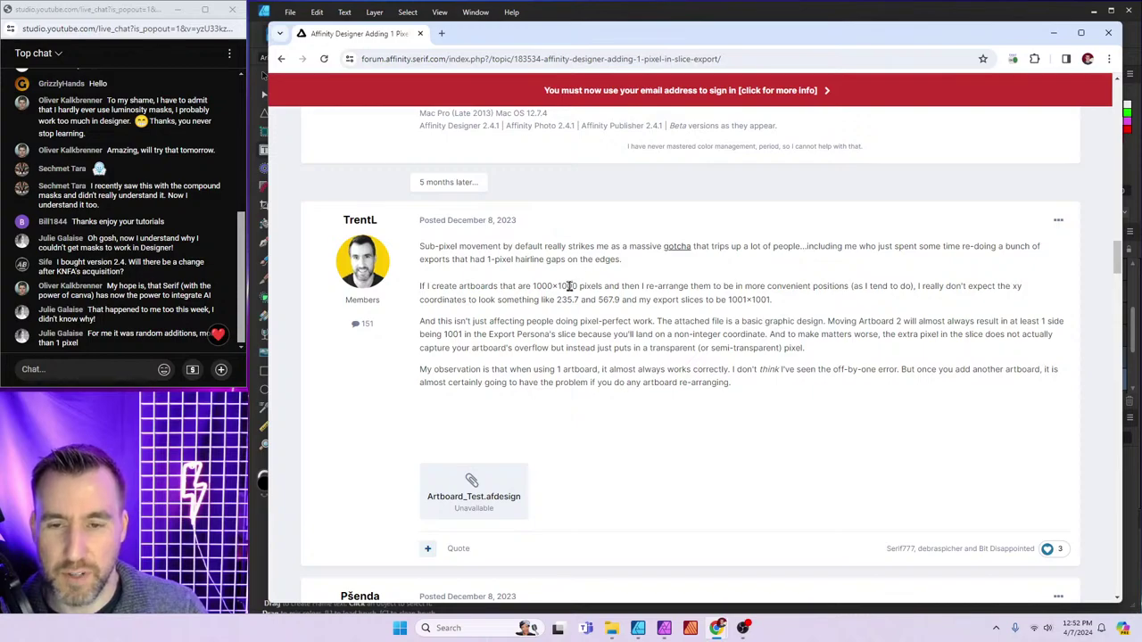
pyautogui.moveTo(498, 285); pyautogui.dragTo(705, 300)
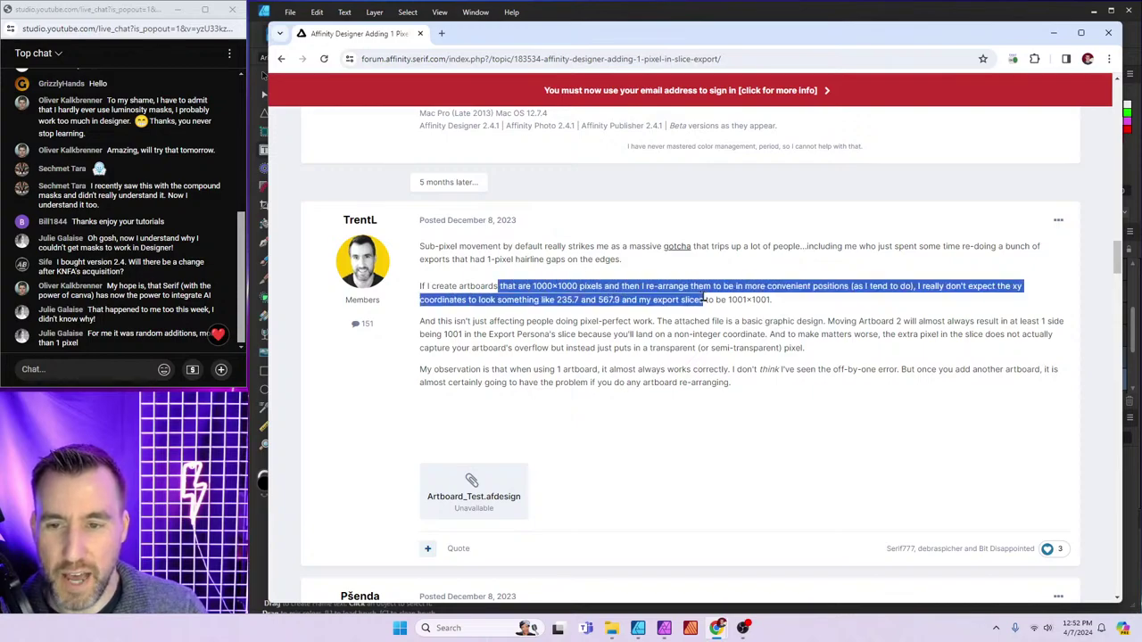
pyautogui.click(827, 315)
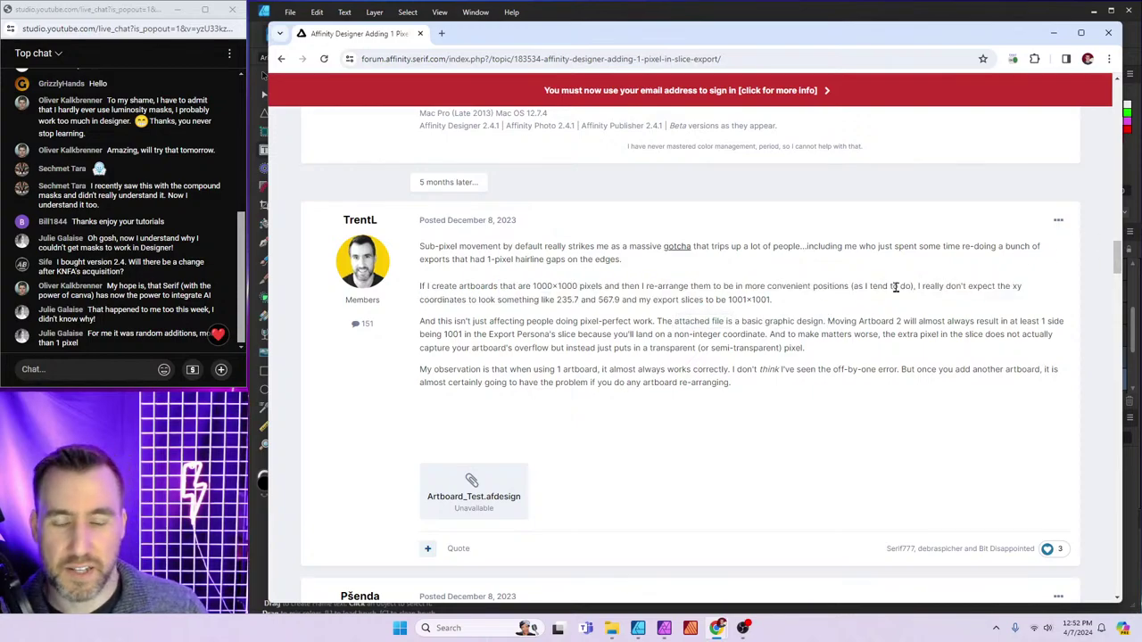
pyautogui.scroll(-4, 1121, 259)
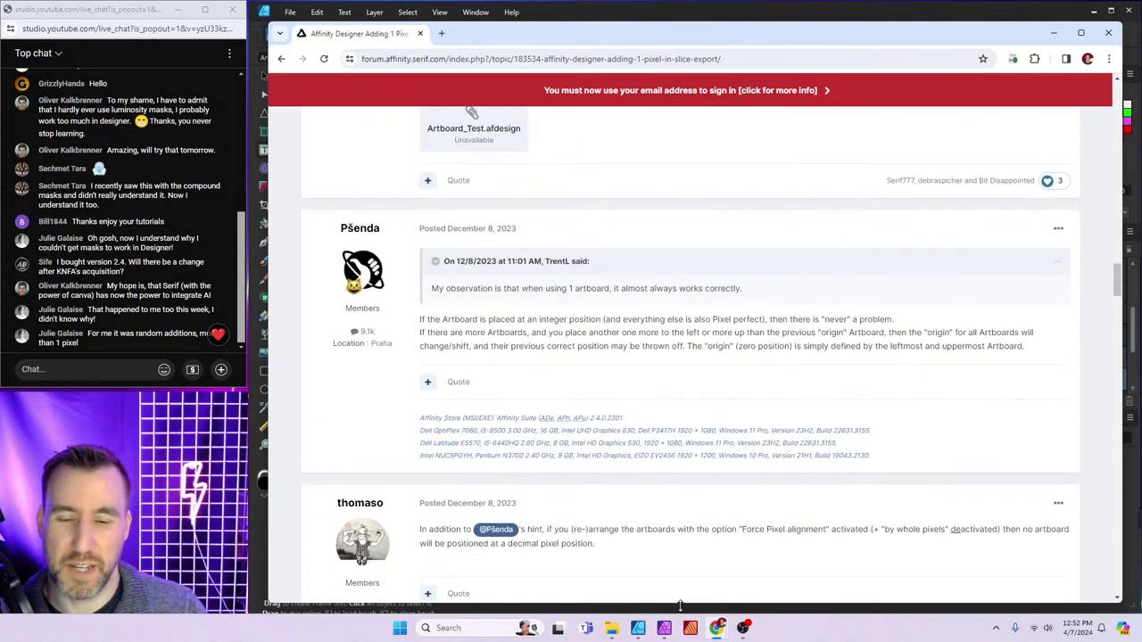
pyautogui.click(638, 628)
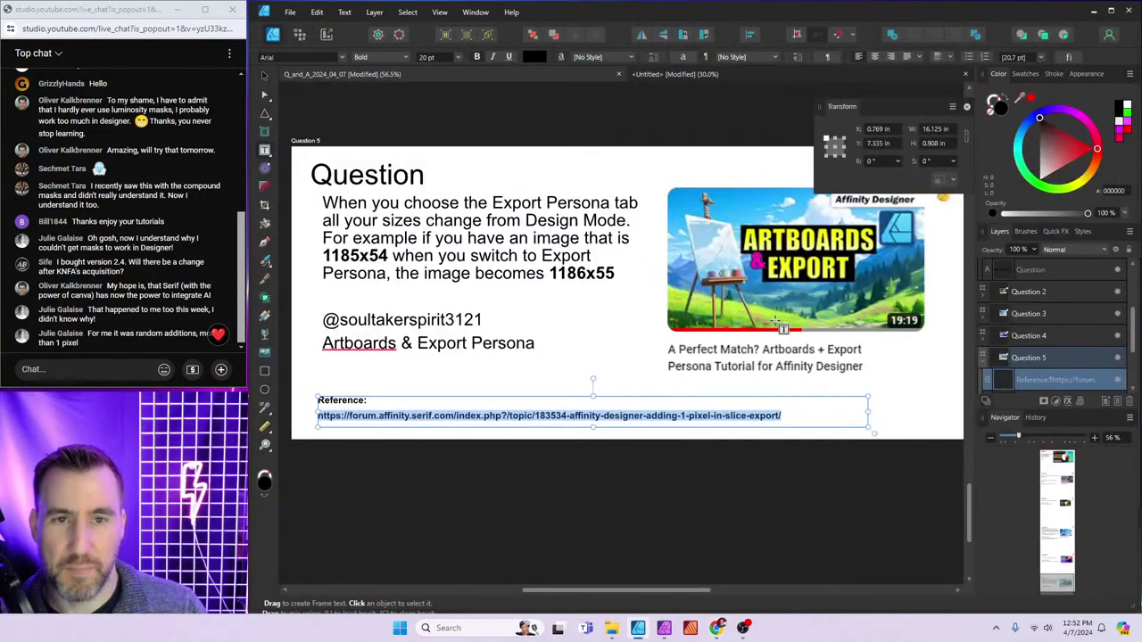
# Select Artboard1 in the untitled document to confirm 1000 × 1000 px, then bring back the forum page
pyautogui.click(680, 77)
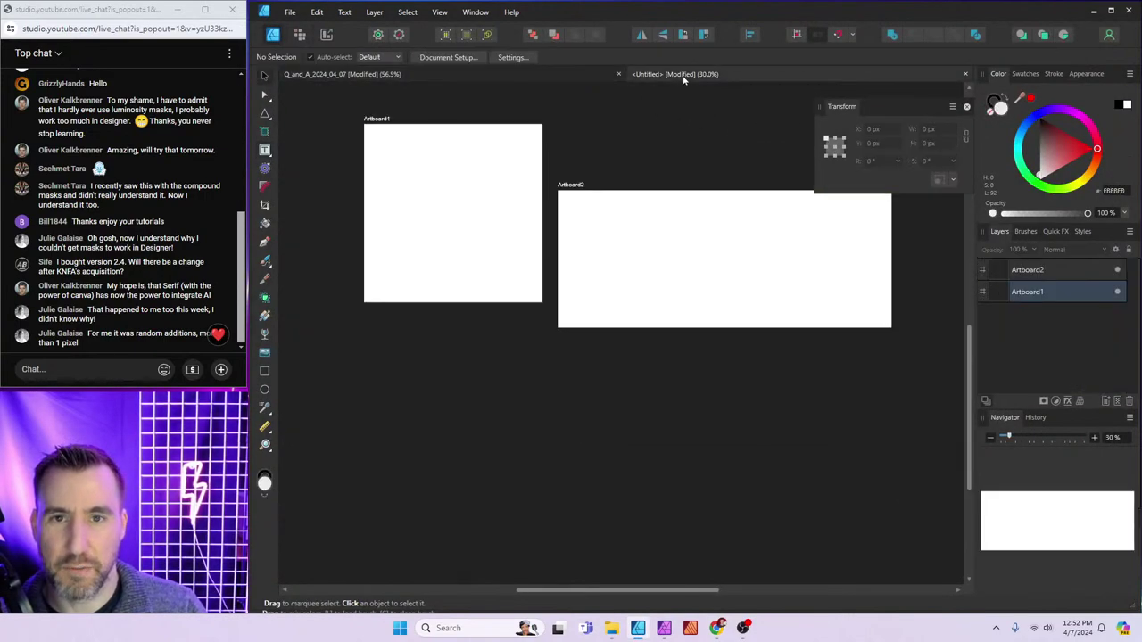
pyautogui.click(470, 206)
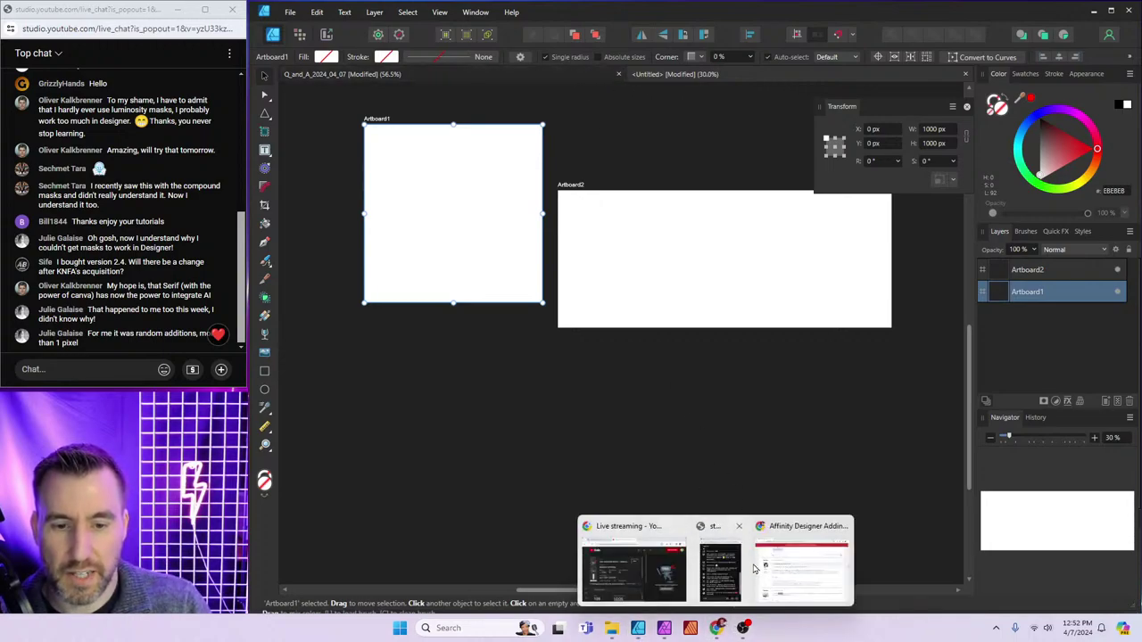
pyautogui.click(727, 560)
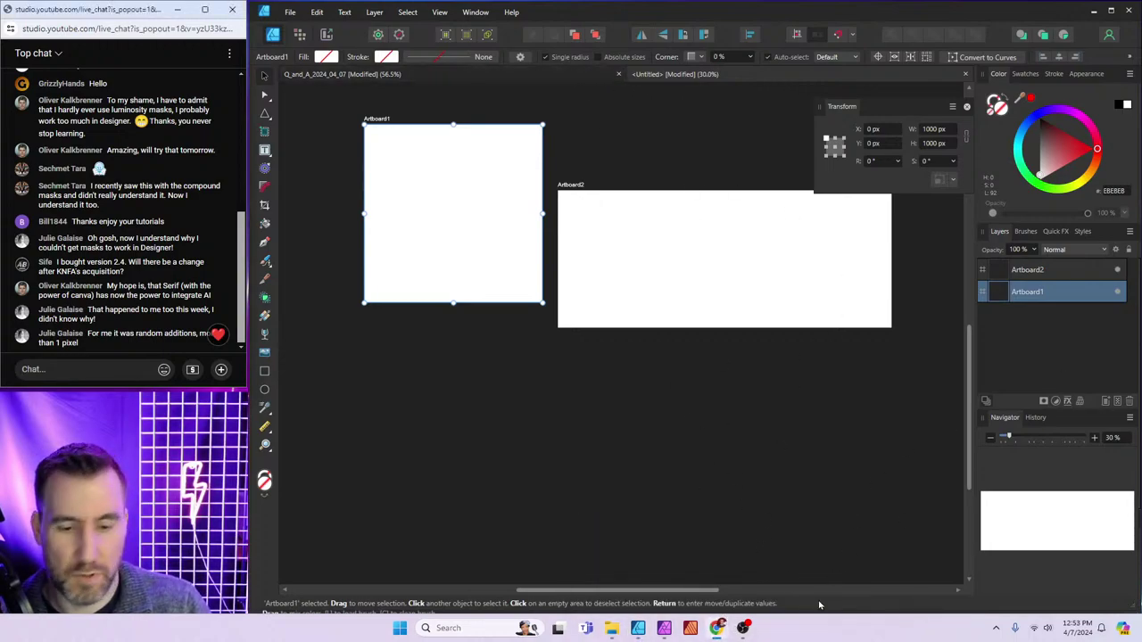
pyautogui.moveTo(717, 627)
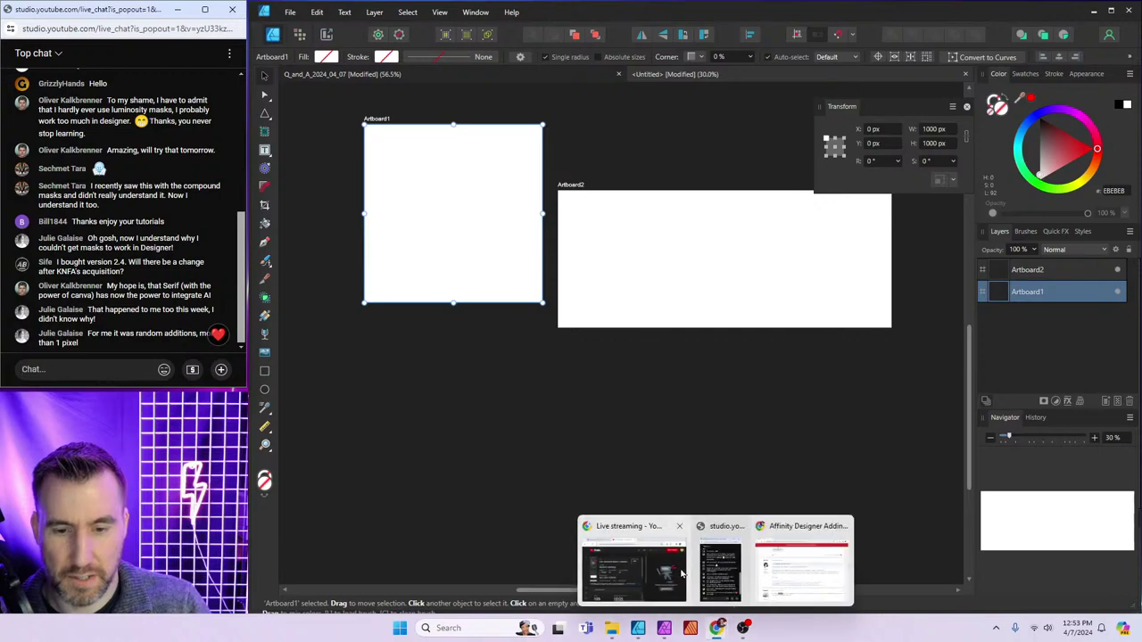
pyautogui.click(794, 555)
# Scroll to the top of the forum thread, select the slice-export topic title, then return to Designer
pyautogui.moveTo(1121, 286); pyautogui.dragTo(896, 200)
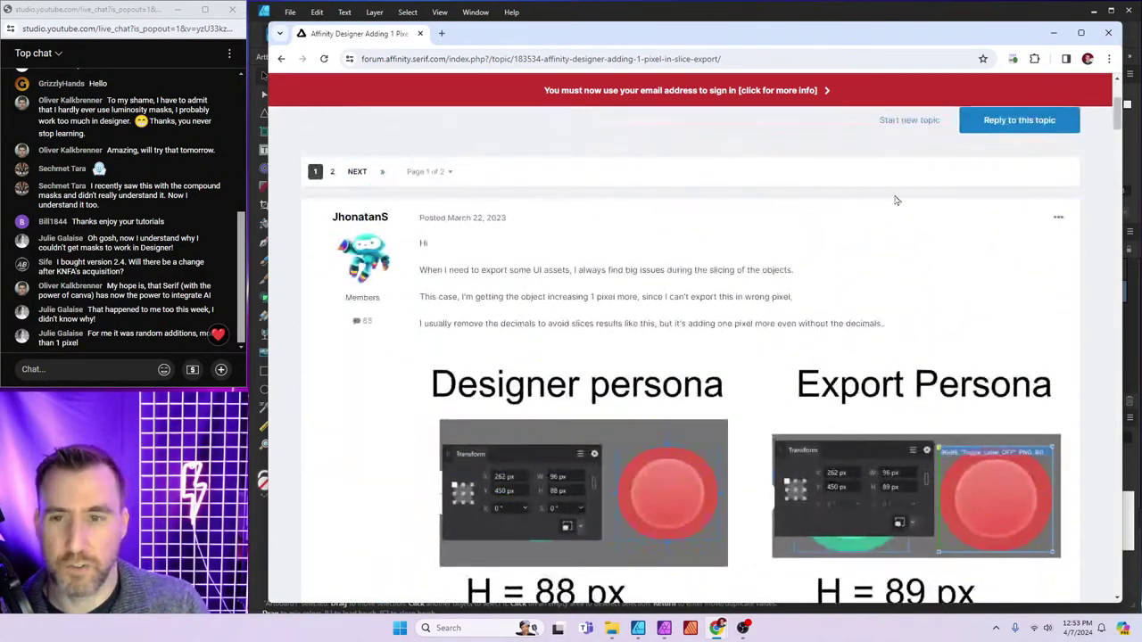
pyautogui.scroll(3, 896, 200)
pyautogui.moveTo(637, 283); pyautogui.dragTo(323, 274)
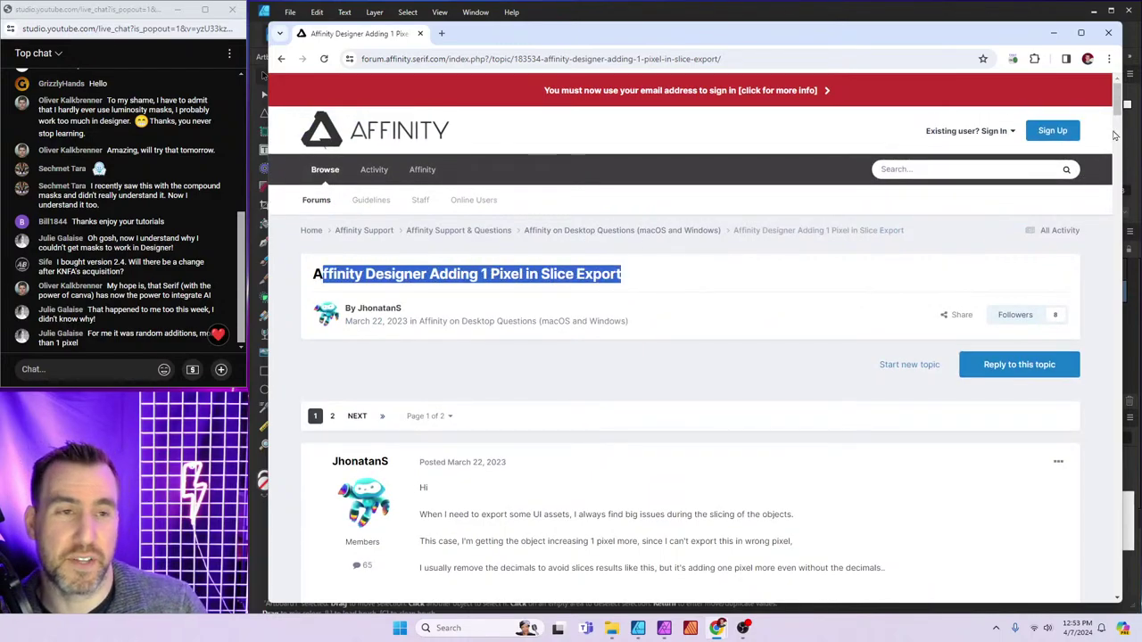
pyautogui.click(638, 628)
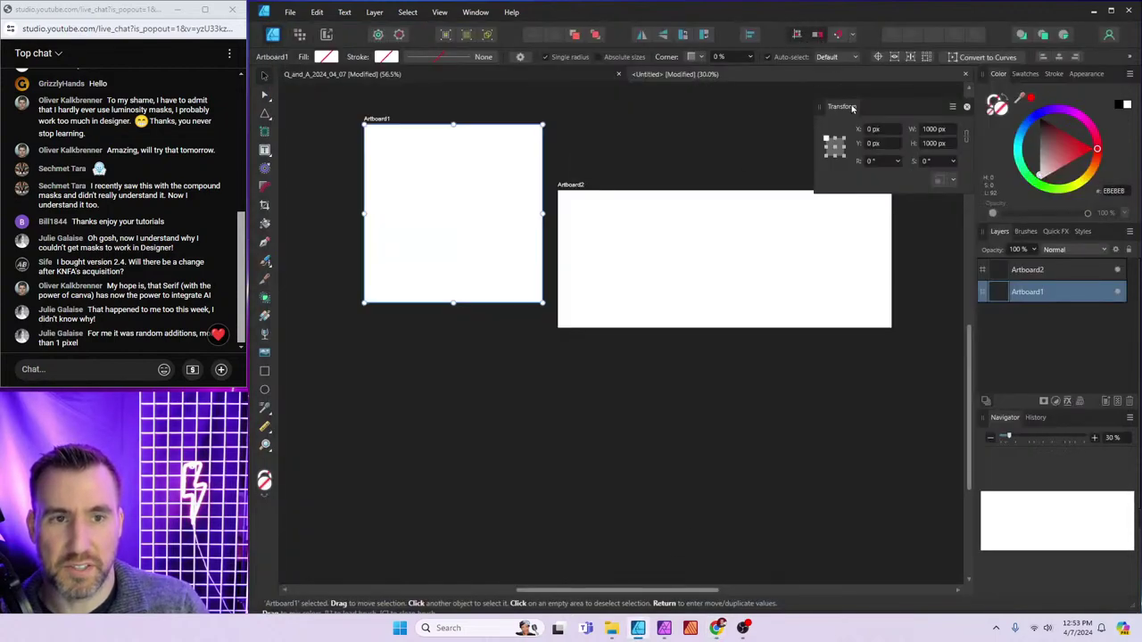
# Hide the Transform readout, check Artboard1's 1000×1000 PNG export slice, then return to Question 5
pyautogui.click(966, 106)
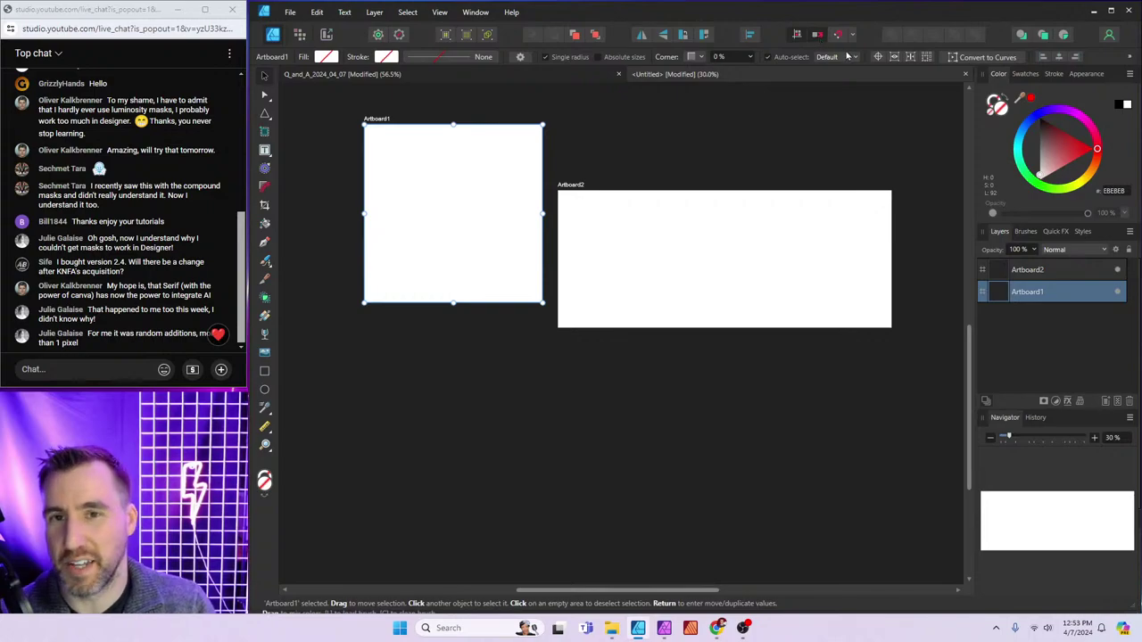
pyautogui.click(581, 75)
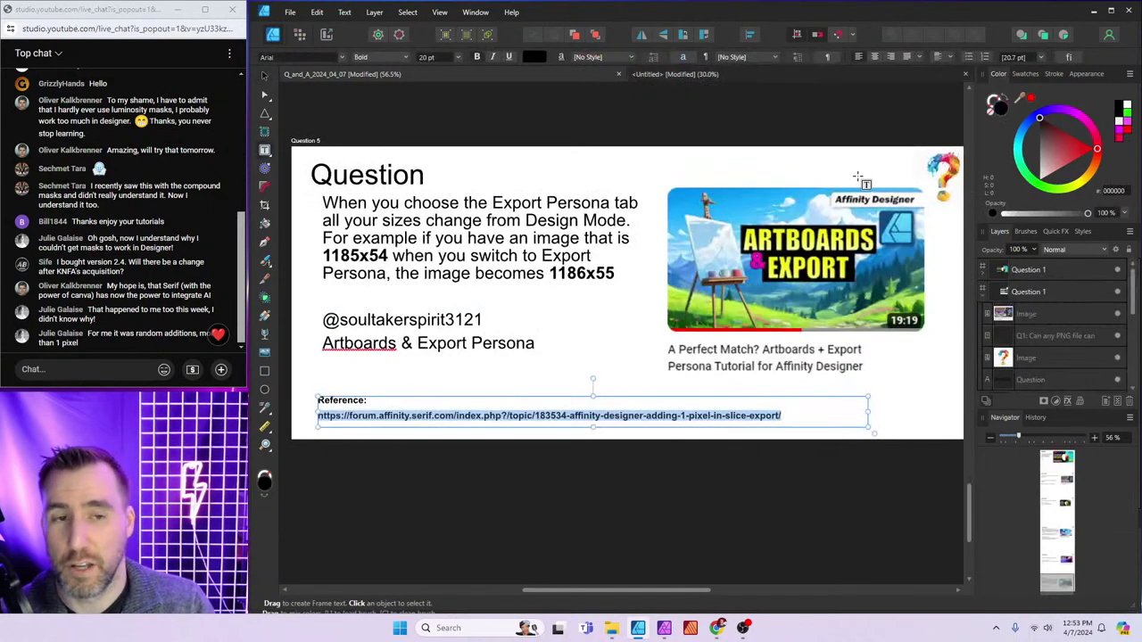
pyautogui.click(667, 77)
pyautogui.click(327, 34)
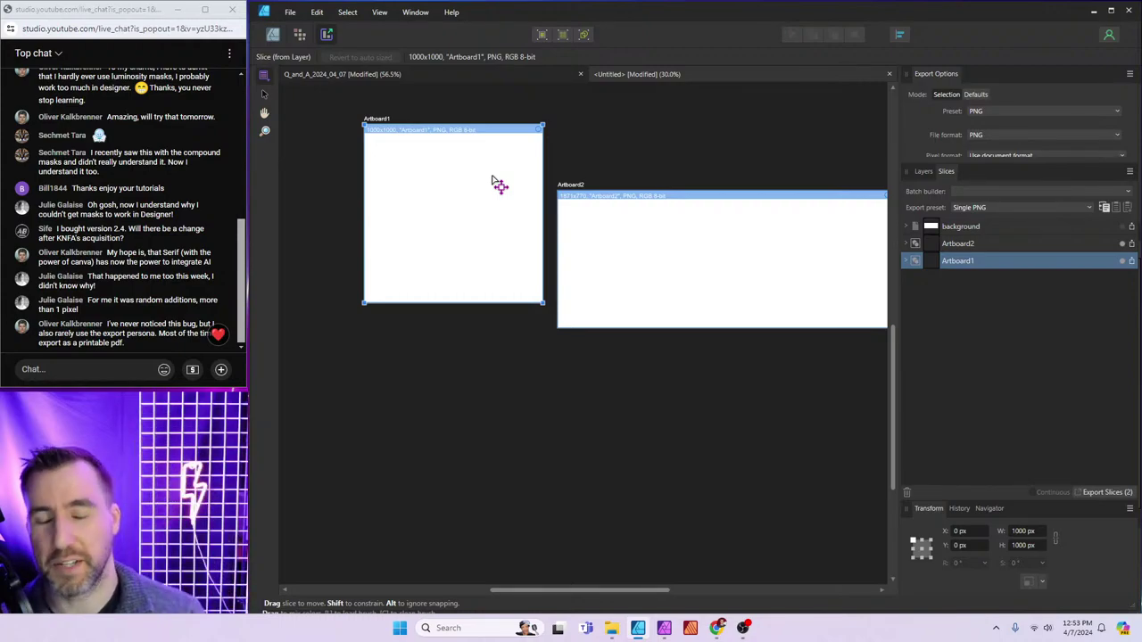
pyautogui.click(439, 74)
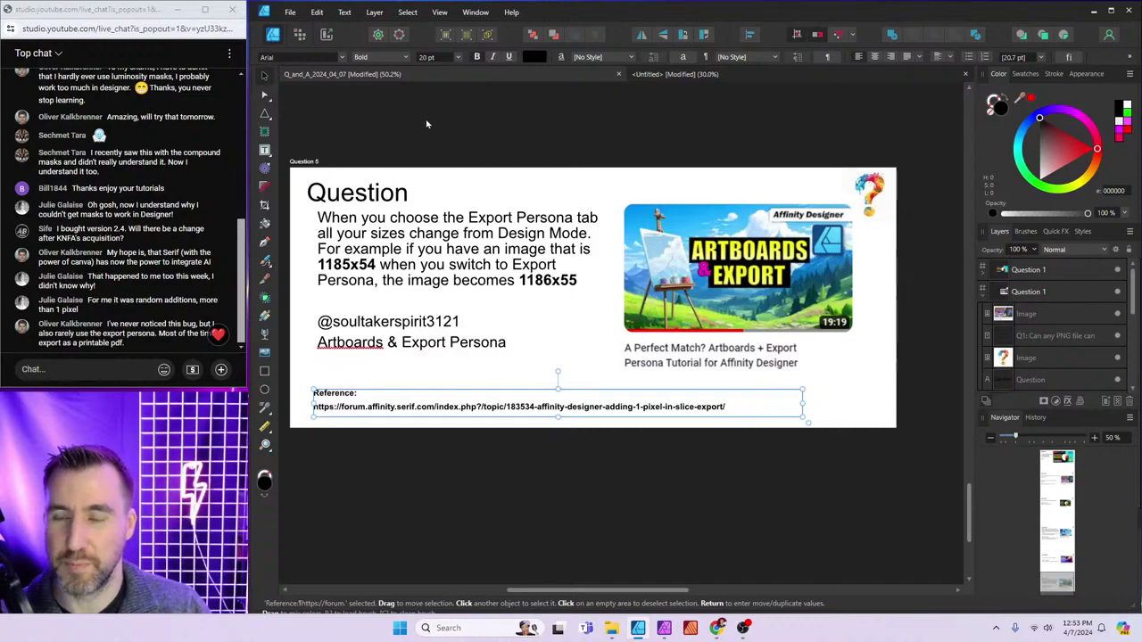
pyautogui.click(384, 125)
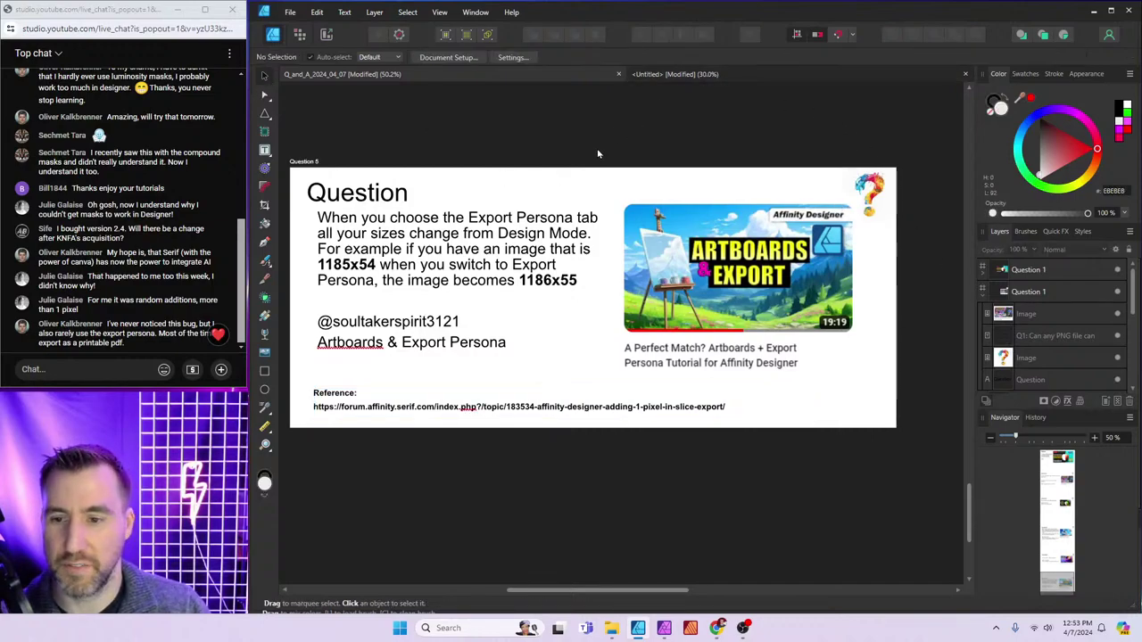
pyautogui.scroll(-5, 571, 141)
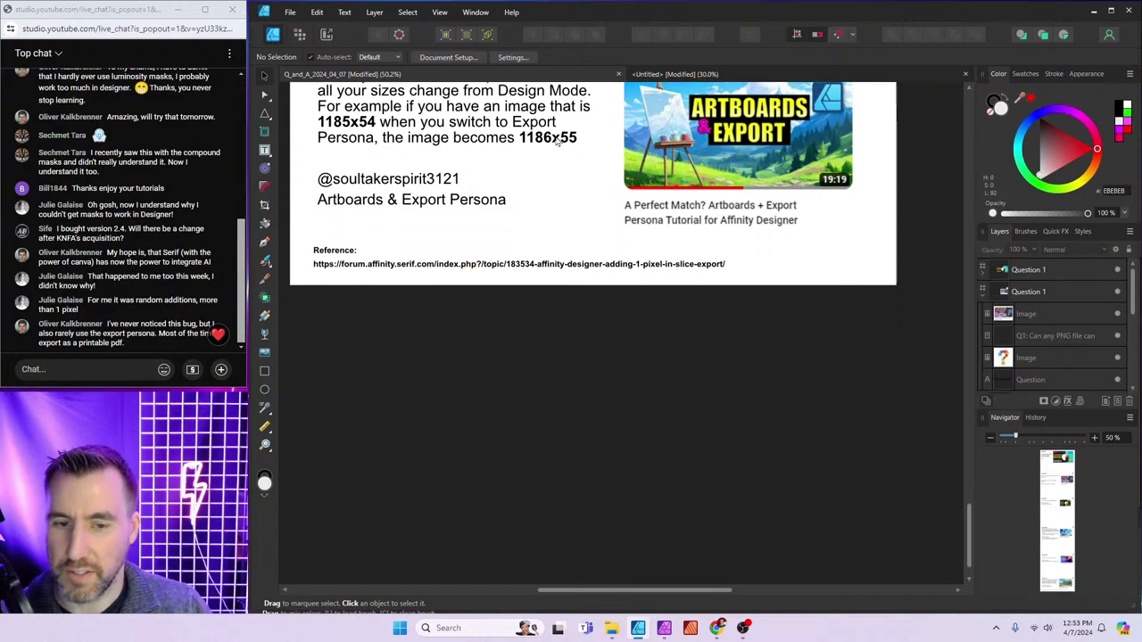
pyautogui.scroll(5, 550, 145)
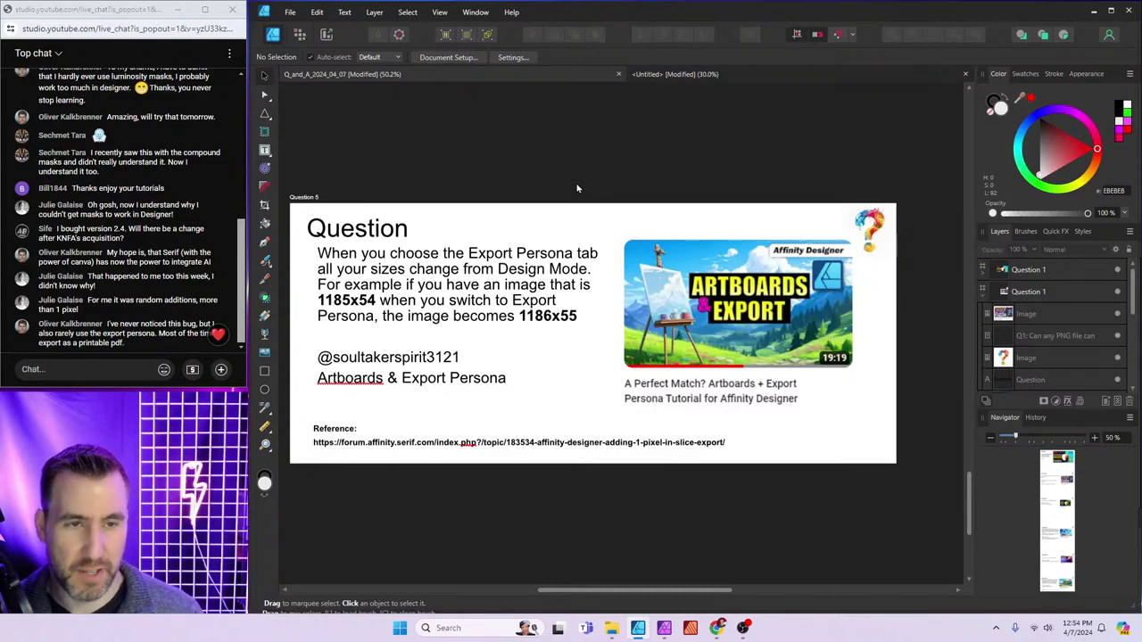
# Bring up Affinity Photo's paint canvas and show its Layers panel with the single Pixel layer
pyautogui.click(664, 628)
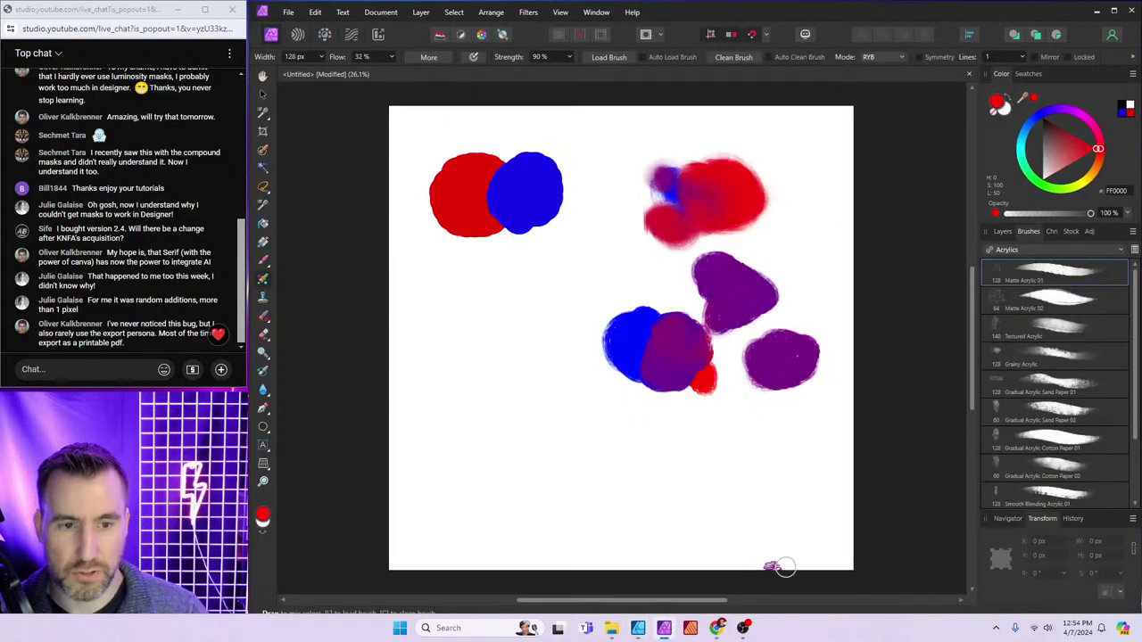
pyautogui.click(1003, 232)
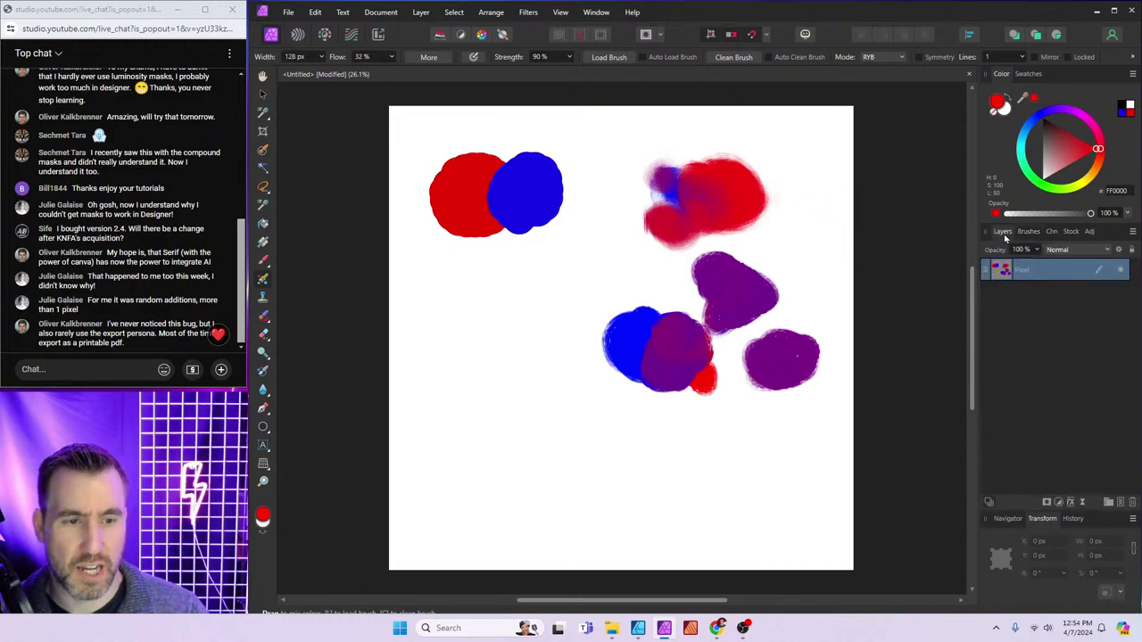
pyautogui.click(1046, 503)
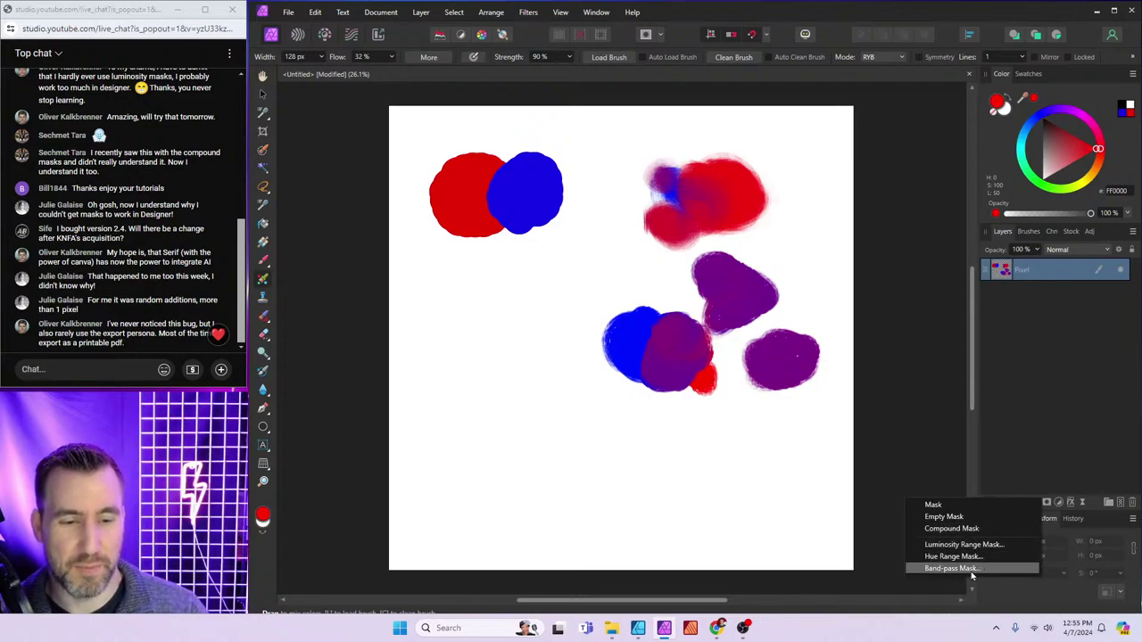
pyautogui.click(1027, 454)
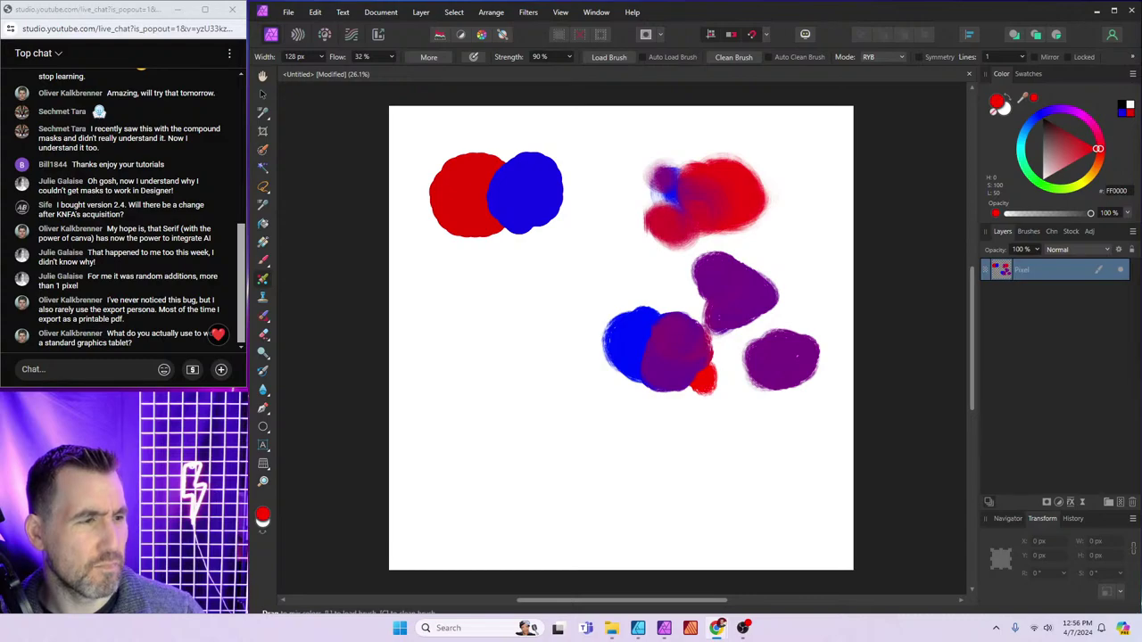
# Move and shrink the Huion Store window, scroll the Kamvas range, then return to Affinity Photo
pyautogui.moveTo(1141, 105); pyautogui.dragTo(638, 85)
pyautogui.moveTo(1006, 485); pyautogui.dragTo(1119, 598)
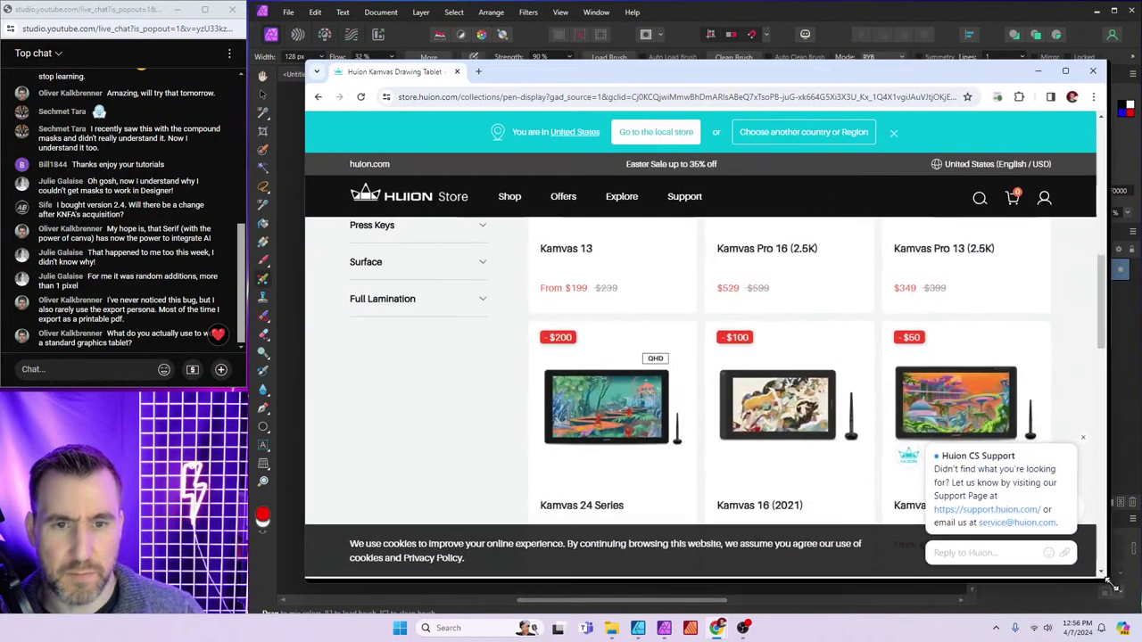
pyautogui.scroll(10, 787, 323)
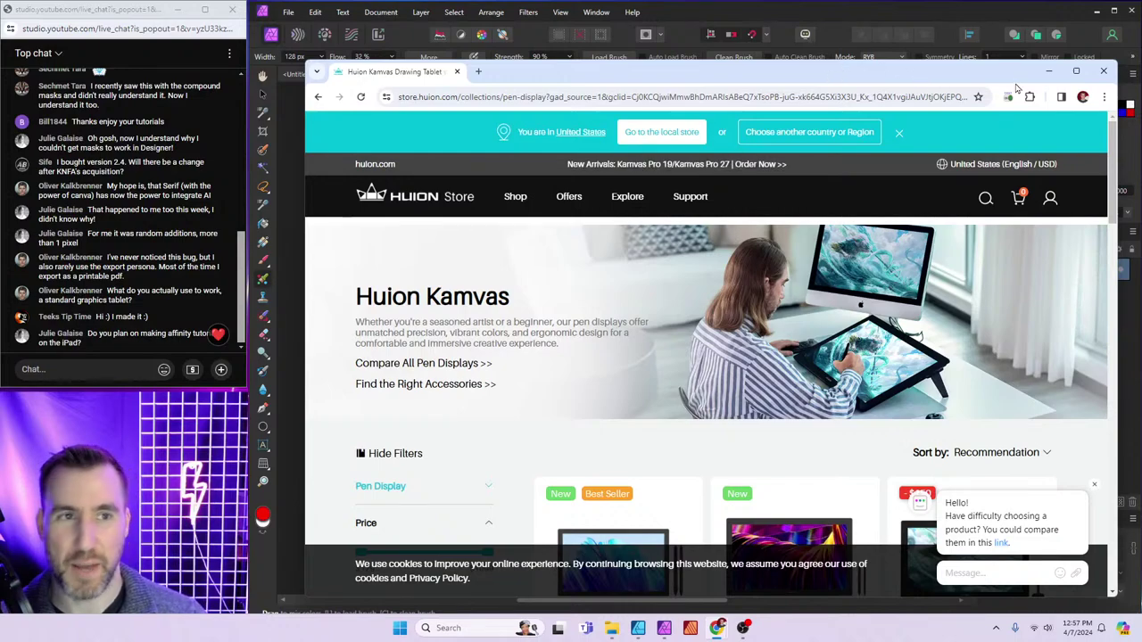
pyautogui.hotkey('alt', 'Tab')
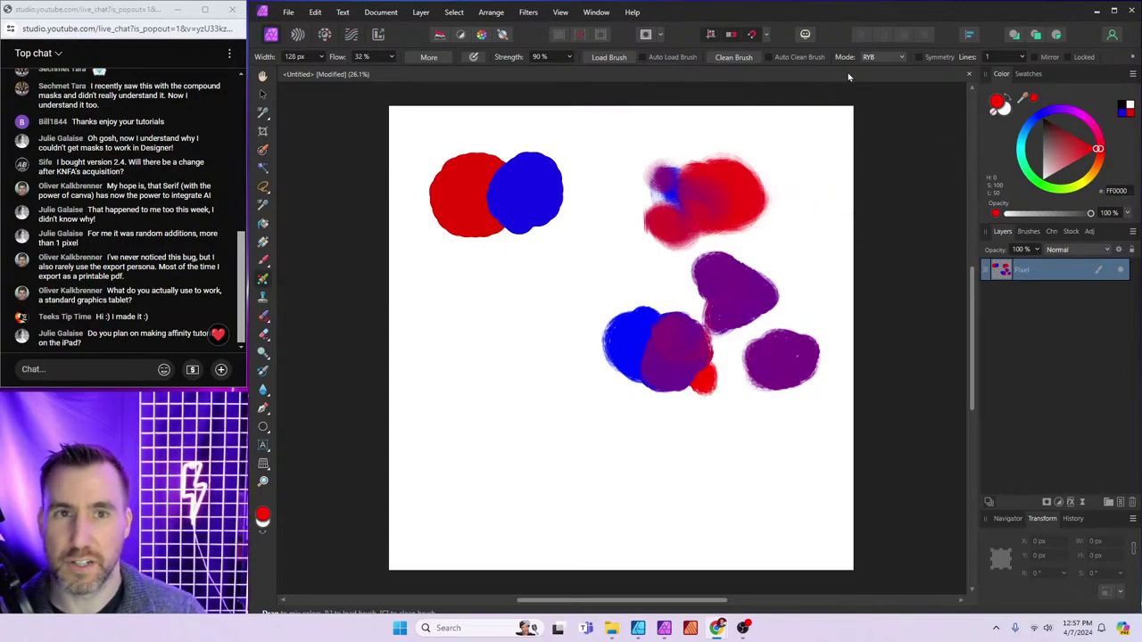
pyautogui.moveTo(961, 17); pyautogui.dragTo(951, 20)
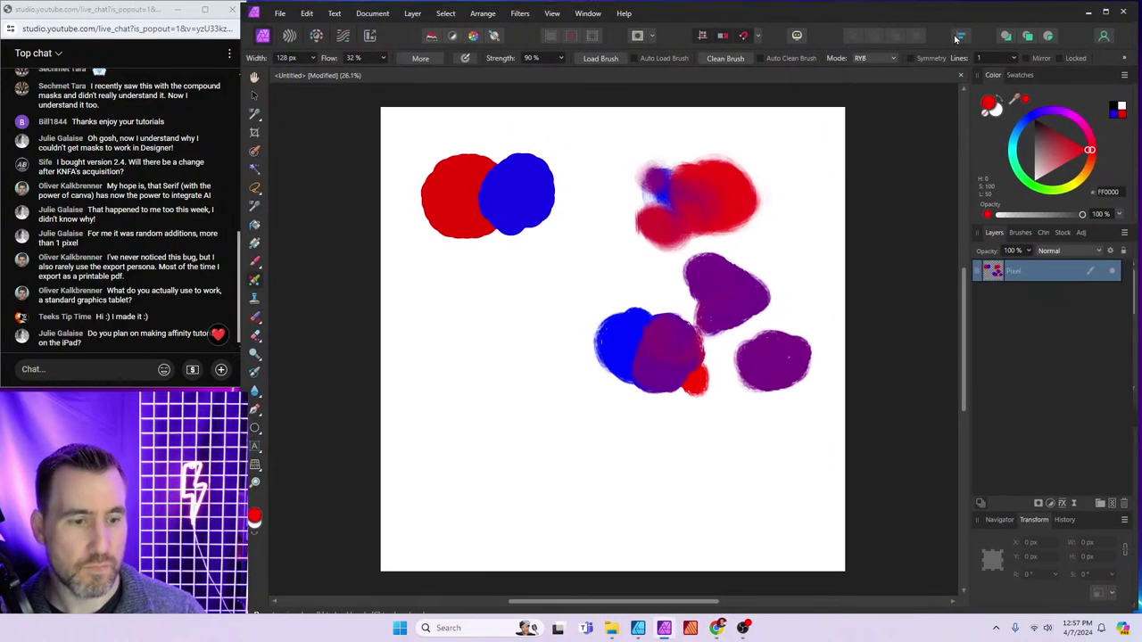